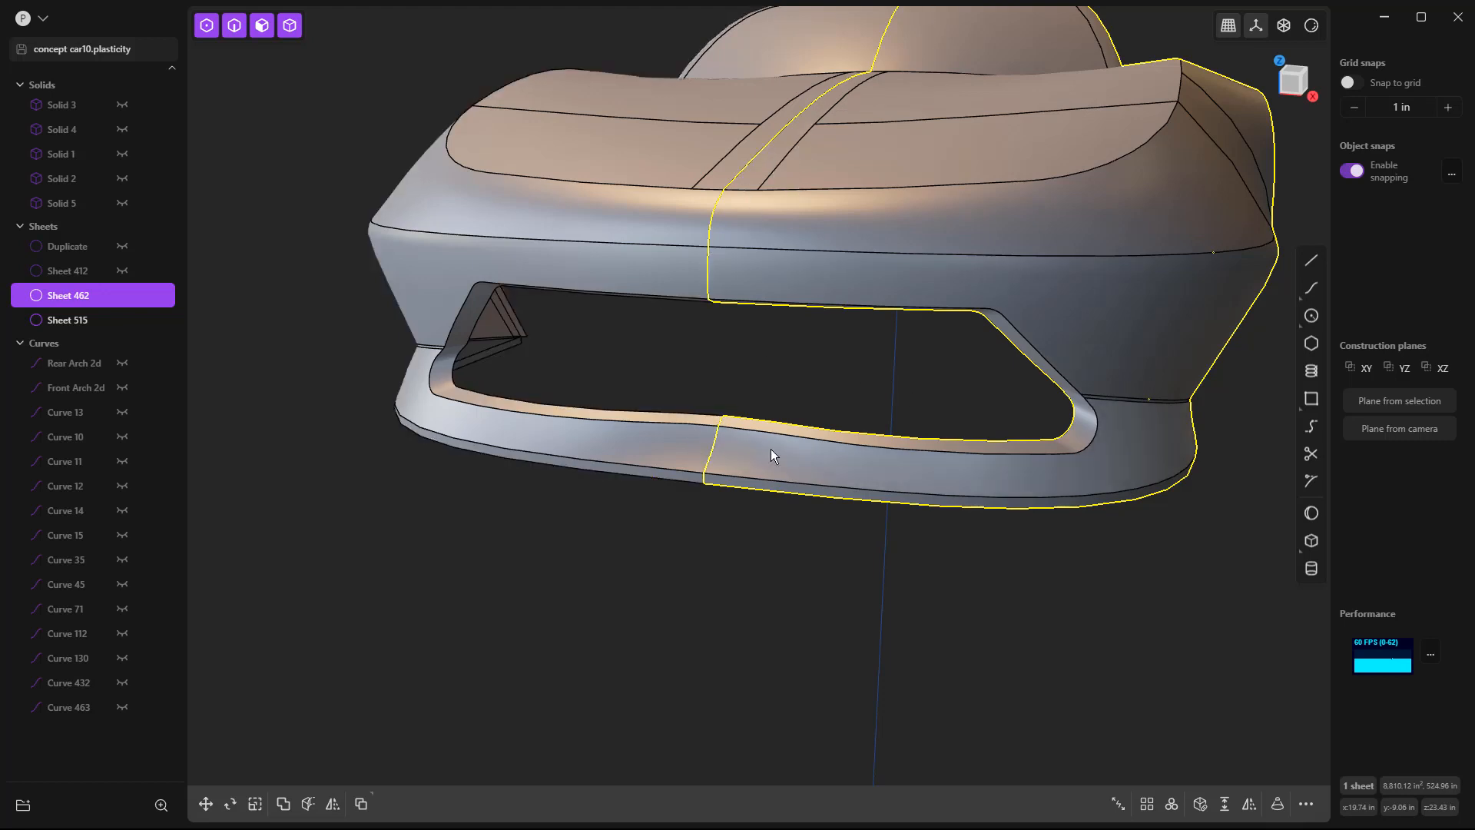
left_click(717, 449)
key("e")
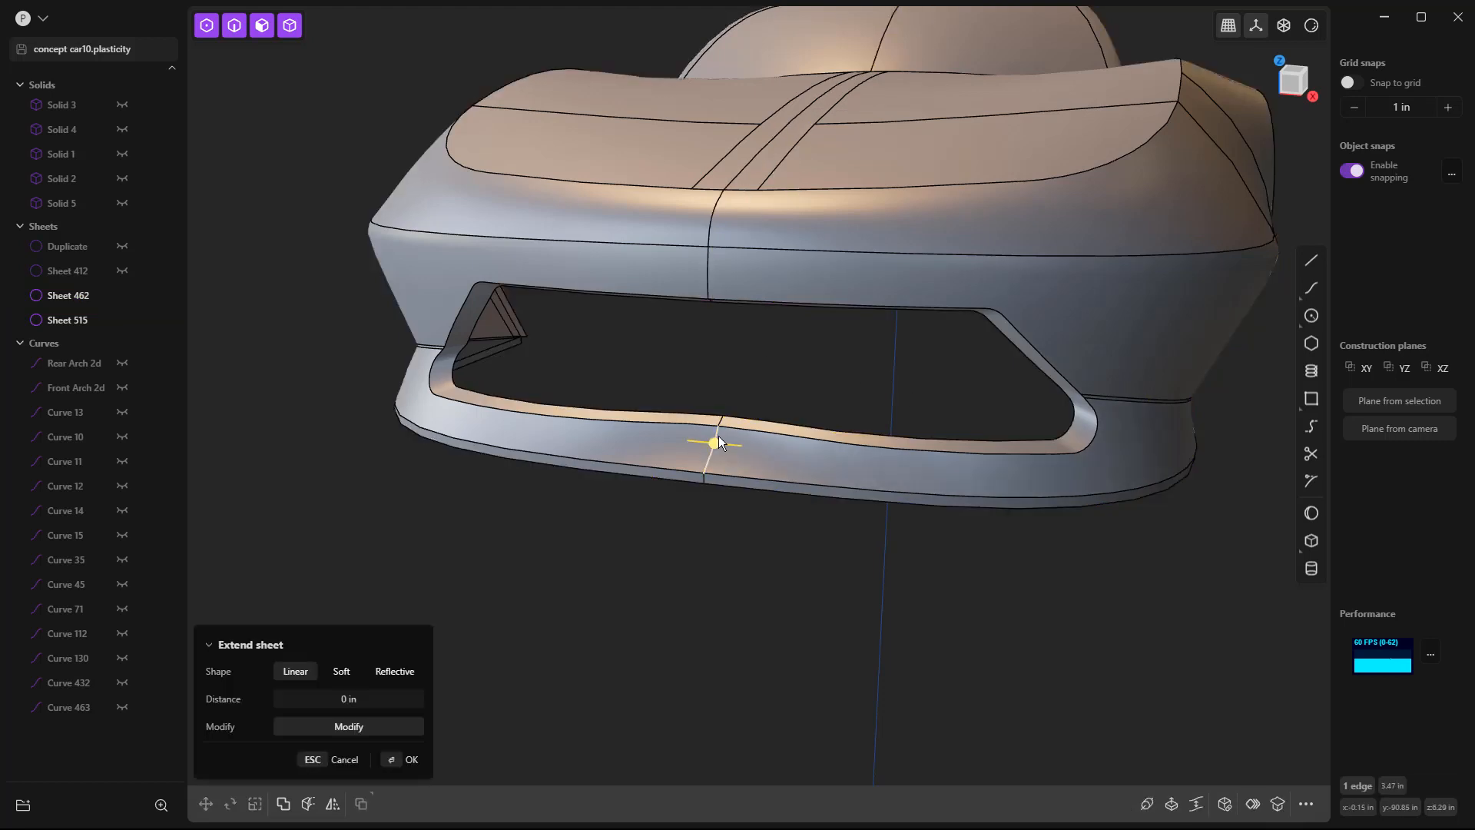
key("Escape")
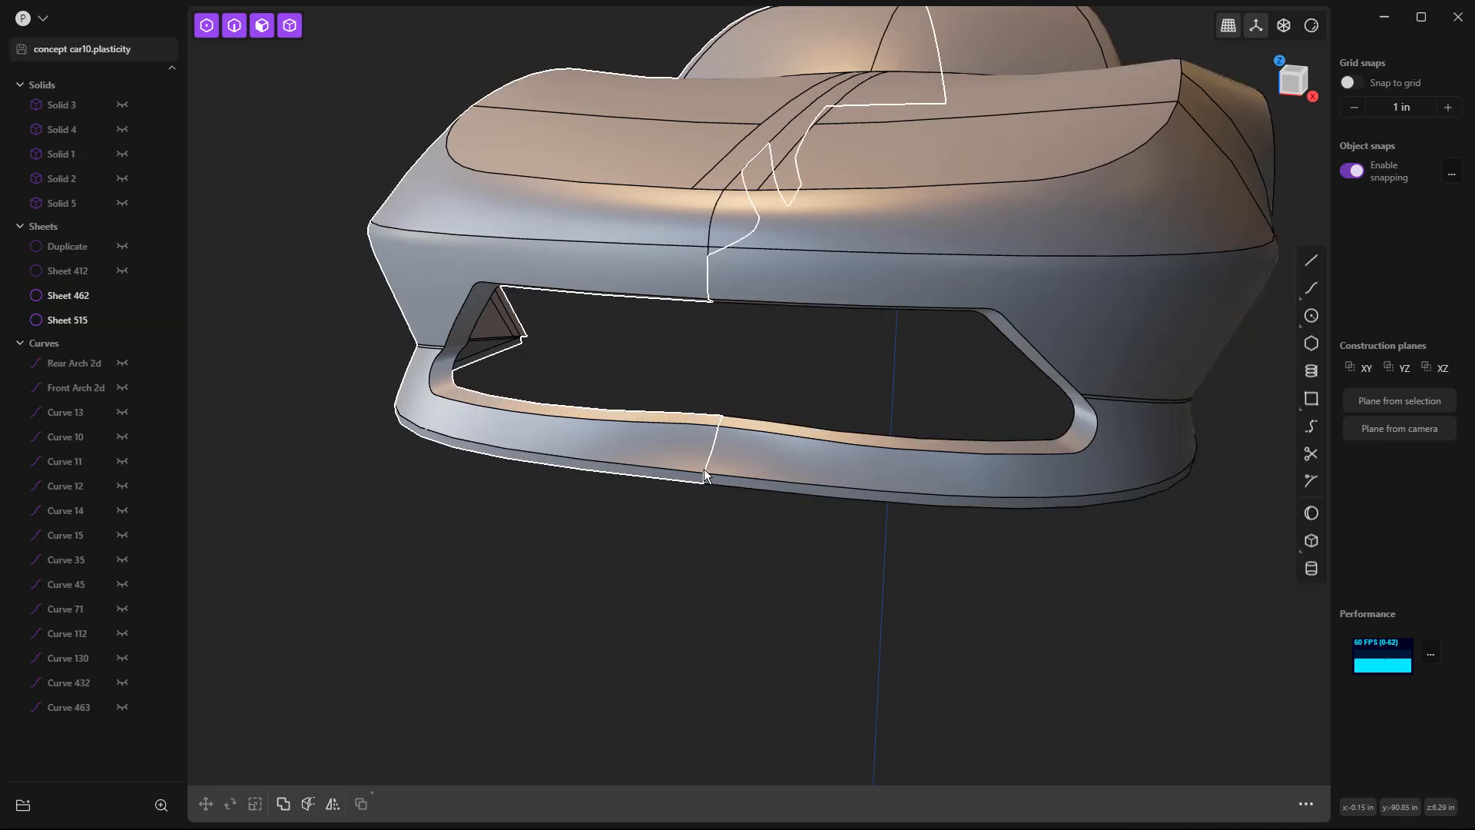
Duplicate the front lip's lower crease edge as a curve and move the copy up about 1.984 in along Z.
key("KP_3")
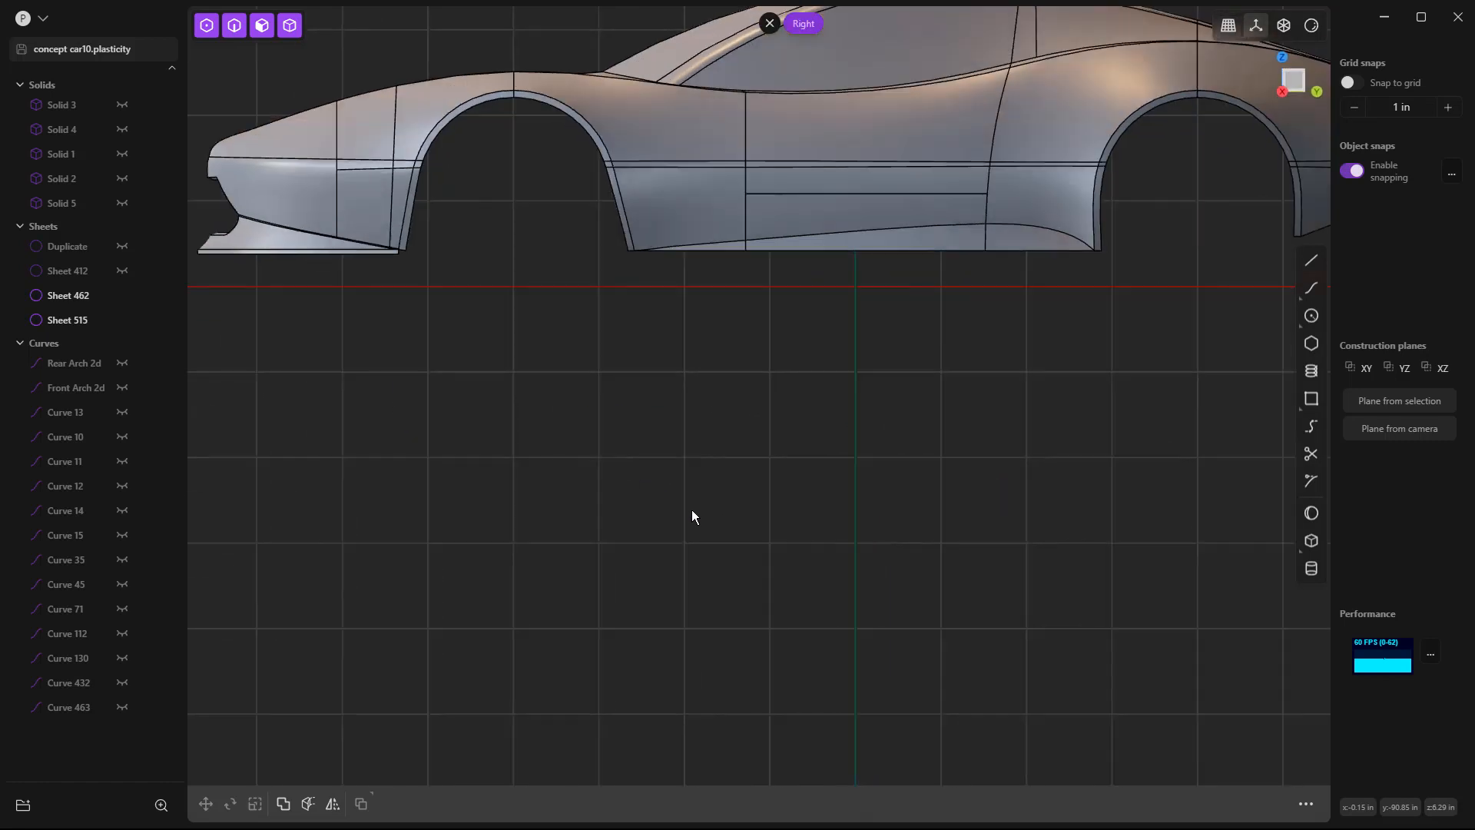
middle_click_drag(238, 369, 504, 403, "shift")
scroll(465, 292, "up", 3)
scroll(444, 276, "up", 5)
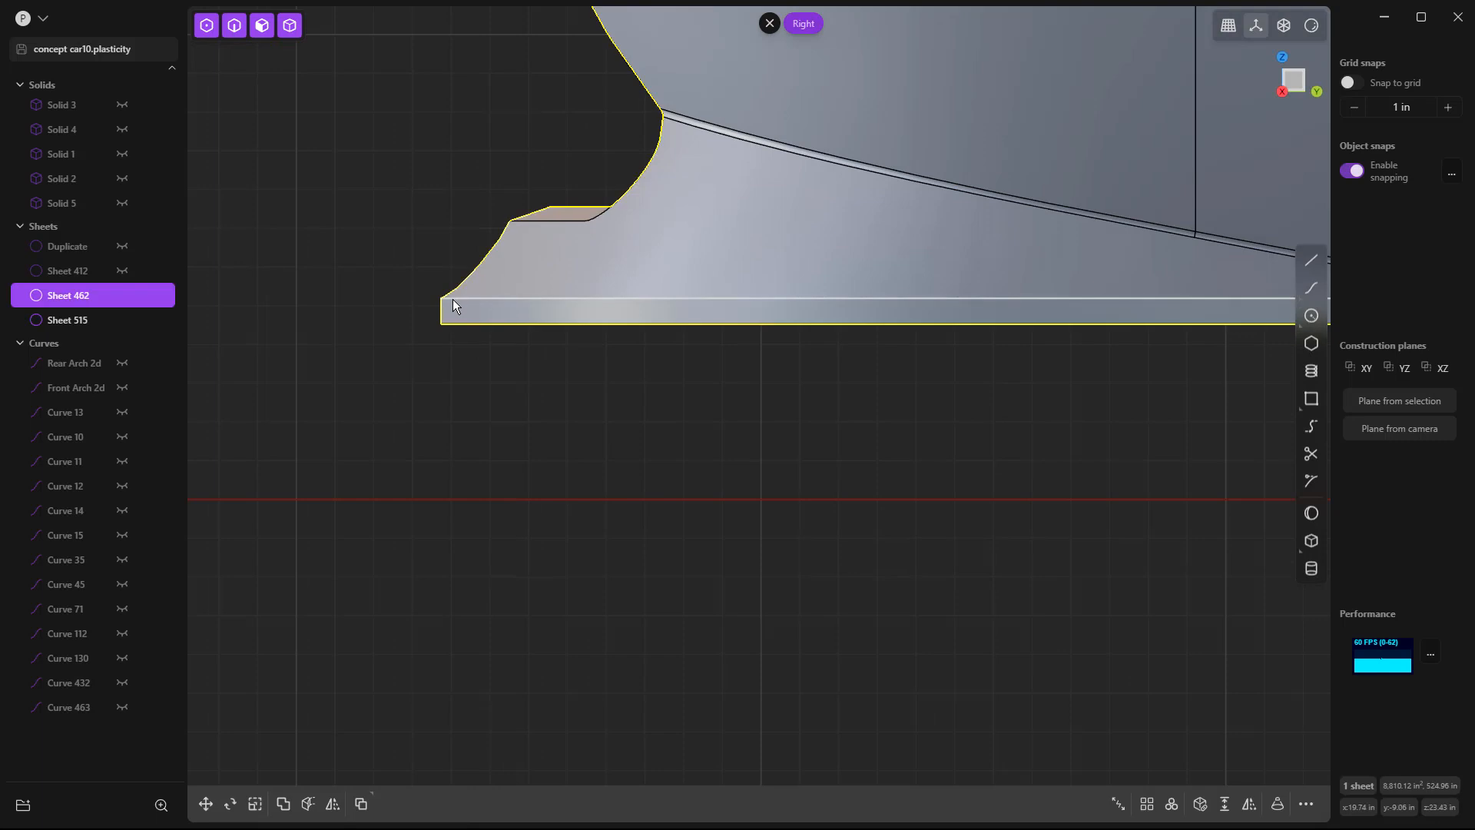
left_click(451, 298)
key("f")
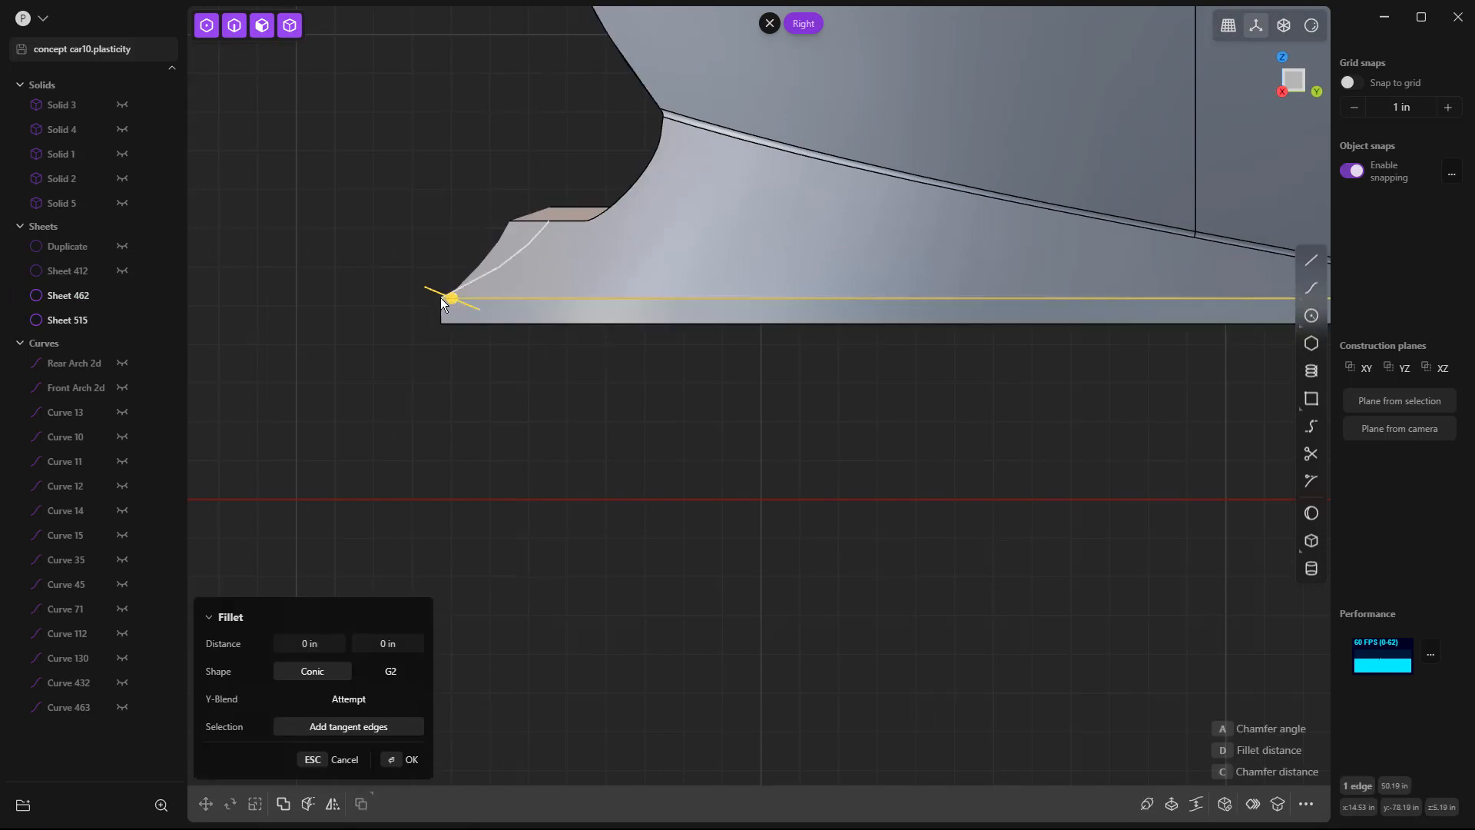
key("shift+d")
key("z")
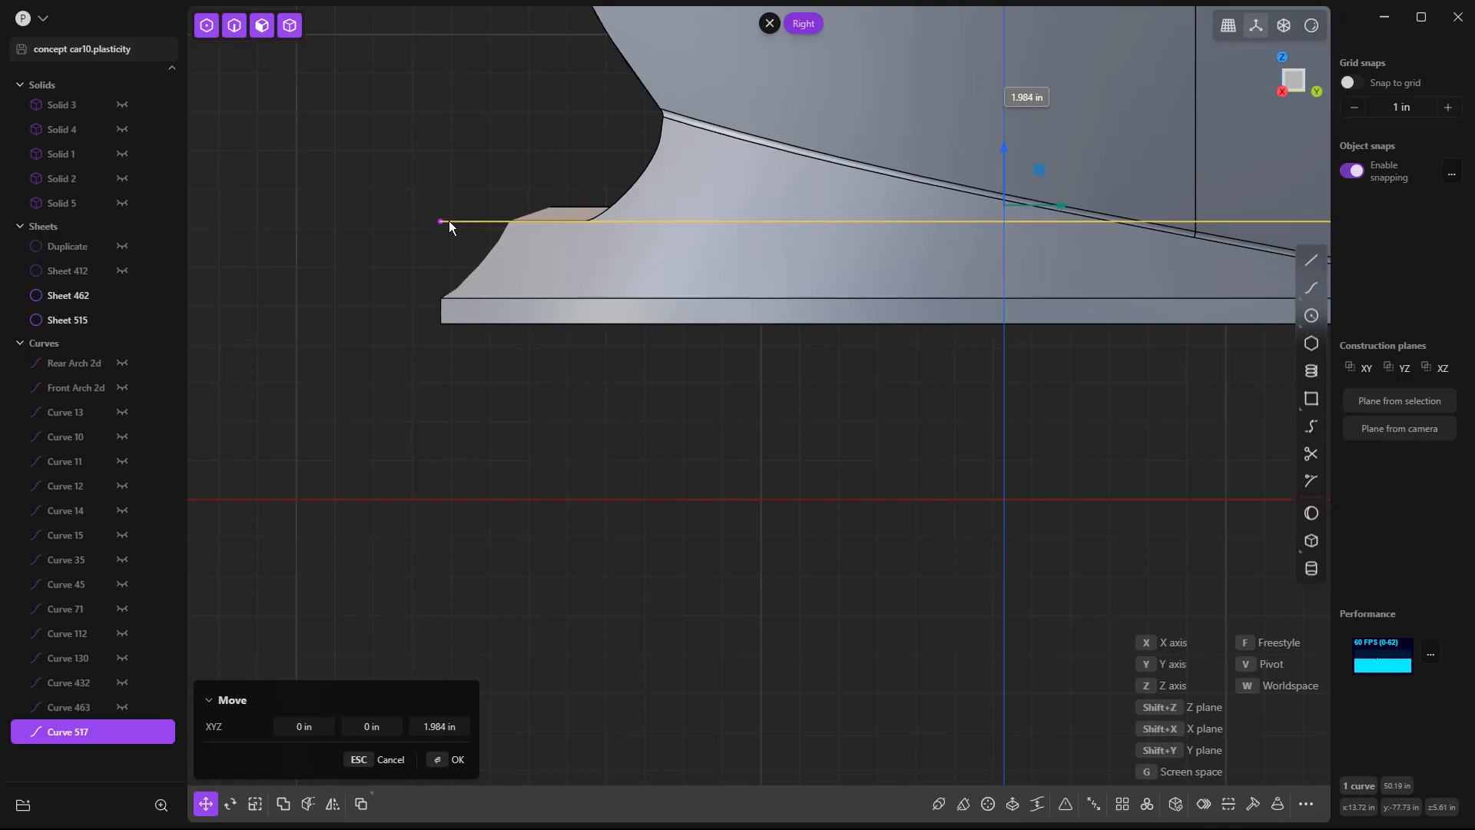
left_click(448, 223)
key("Return")
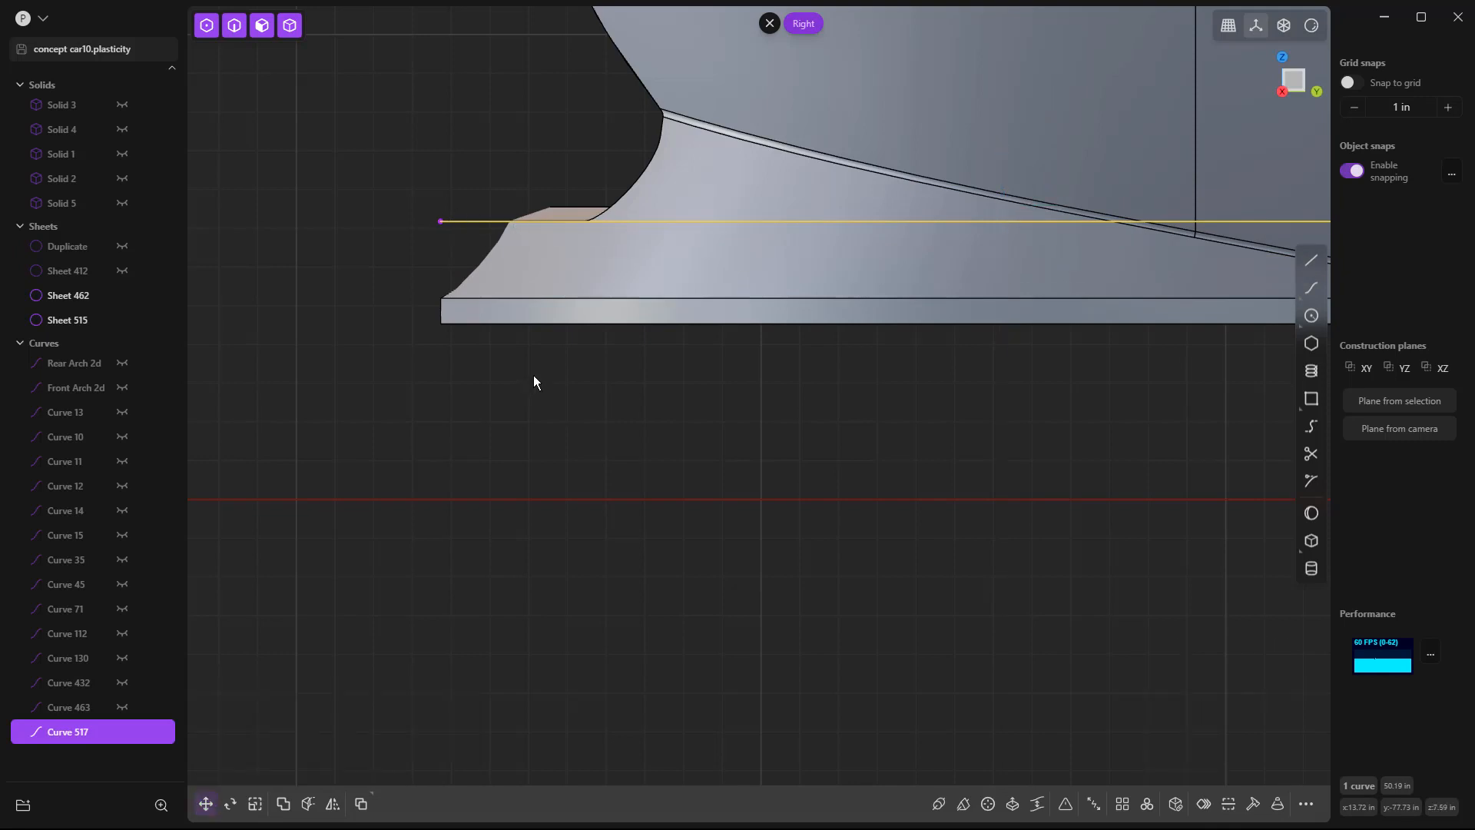
Move the duplicated curve rearward about 1.74 in along Y so its front end meets the lip's upper corner.
scroll(633, 310, "down", 5)
middle_click_drag(677, 343, 859, 453)
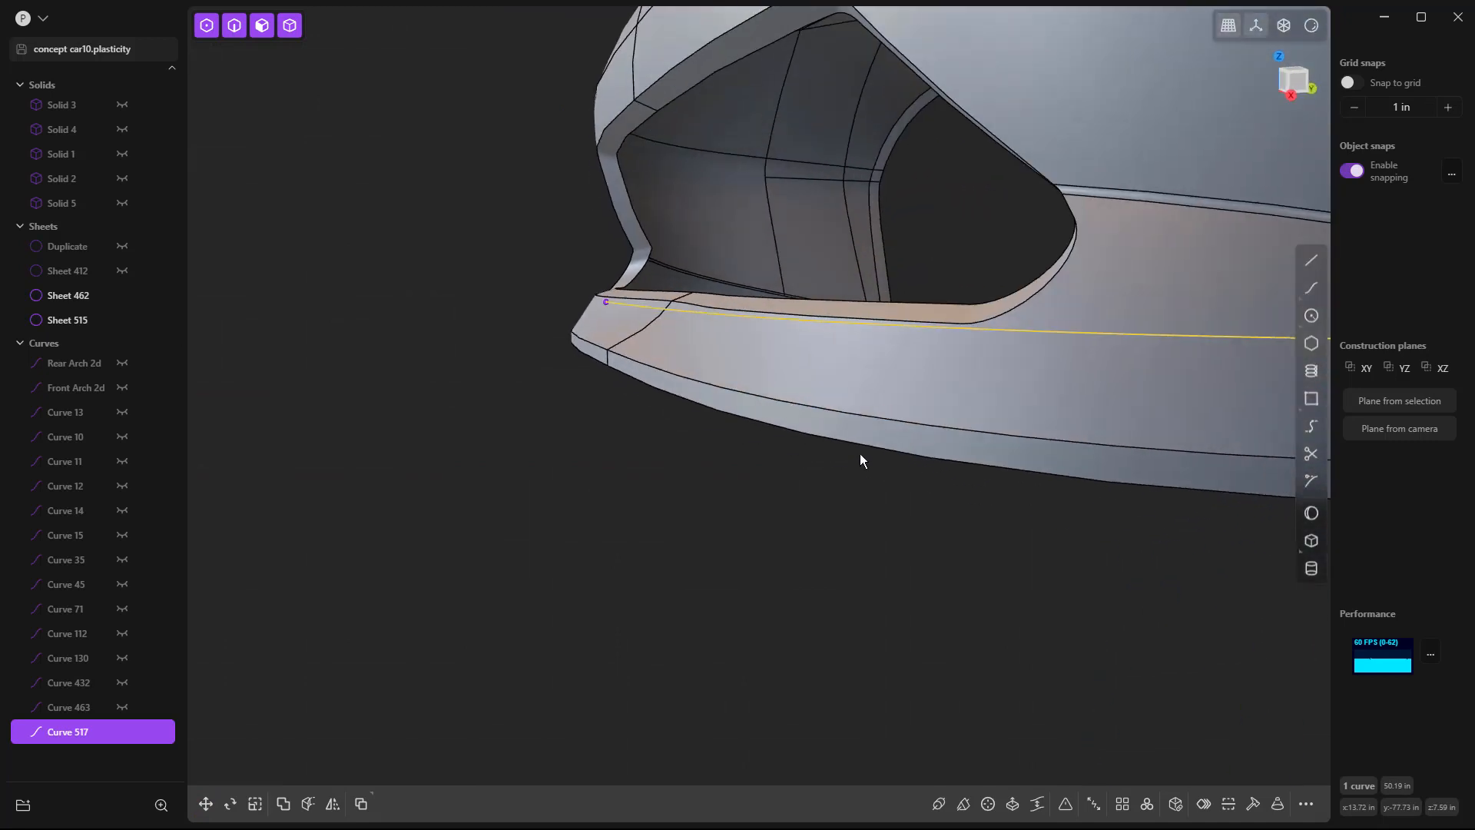
key("KP_3")
scroll(549, 282, "up", 4)
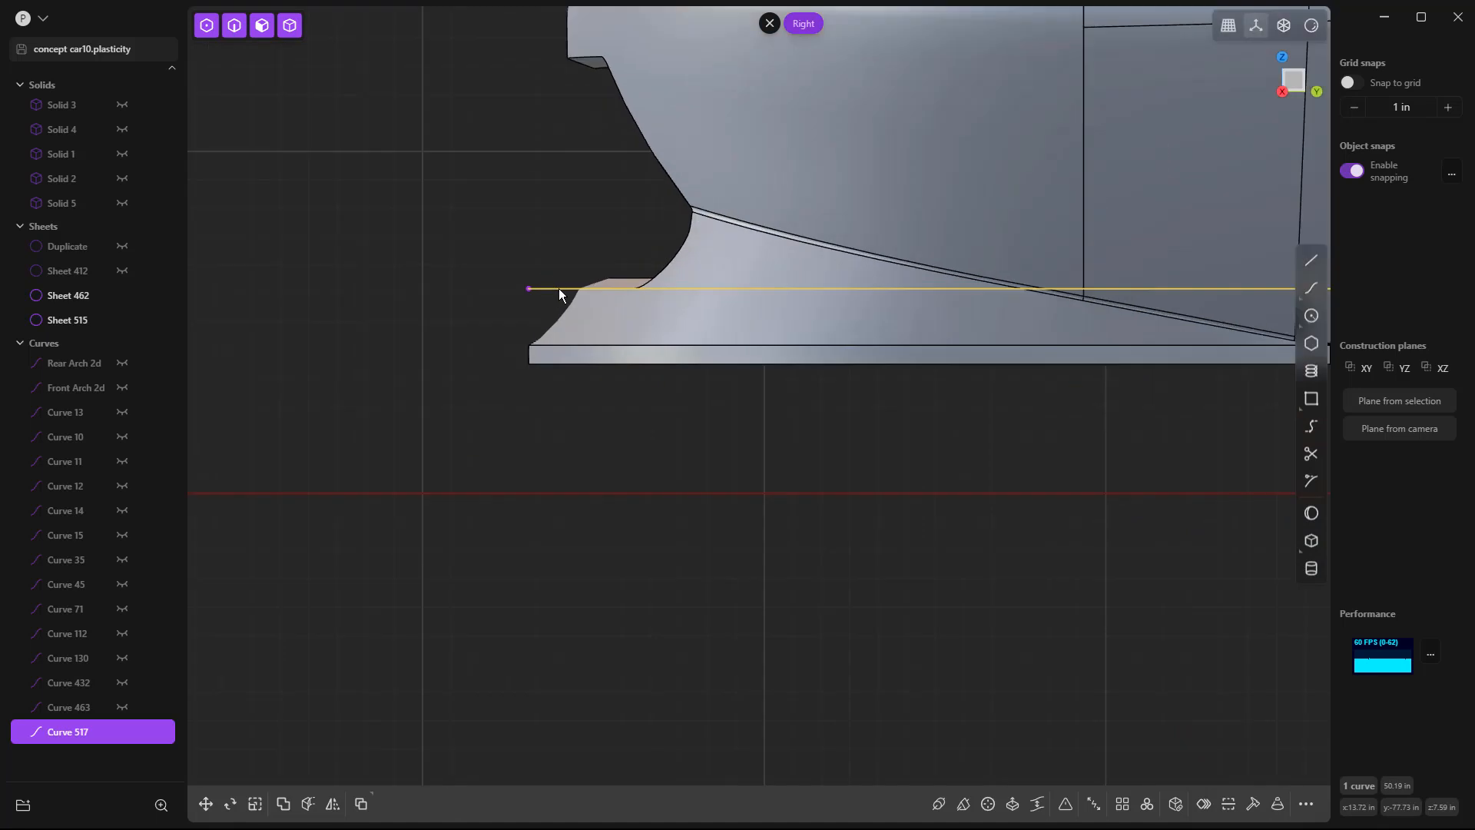
scroll(557, 290, "up", 2)
key("g")
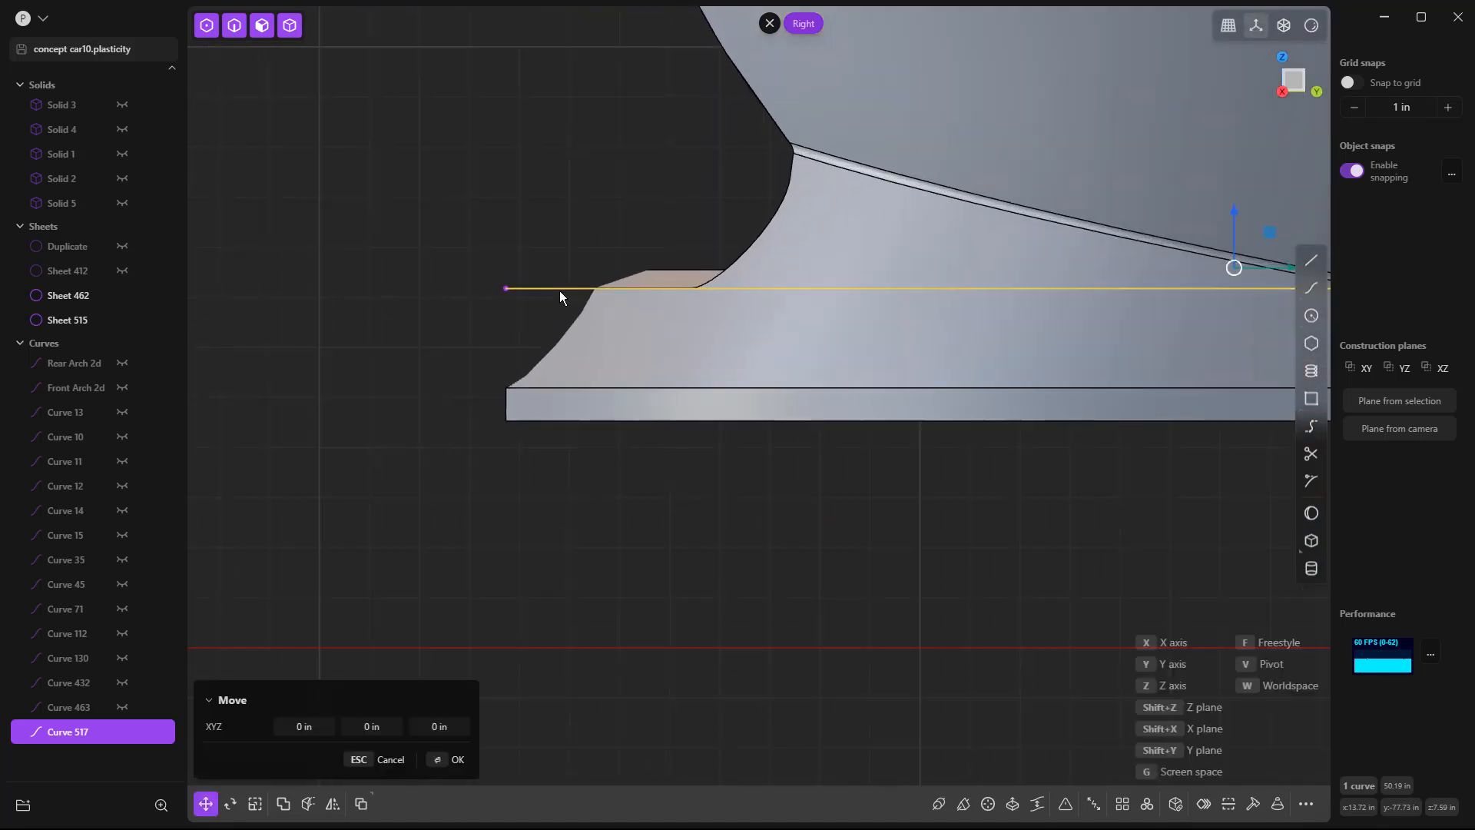
key("y")
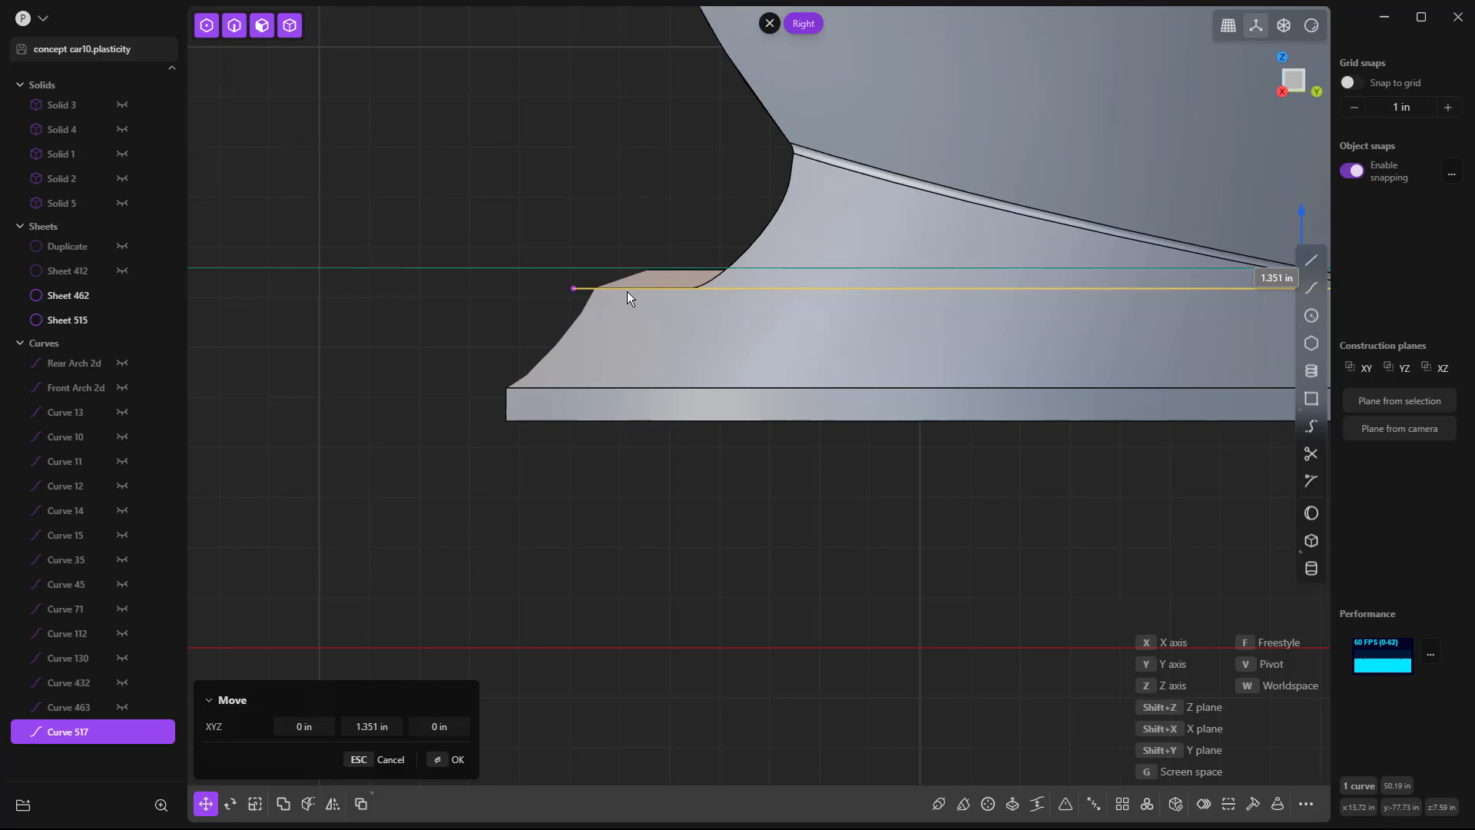
left_click(647, 299)
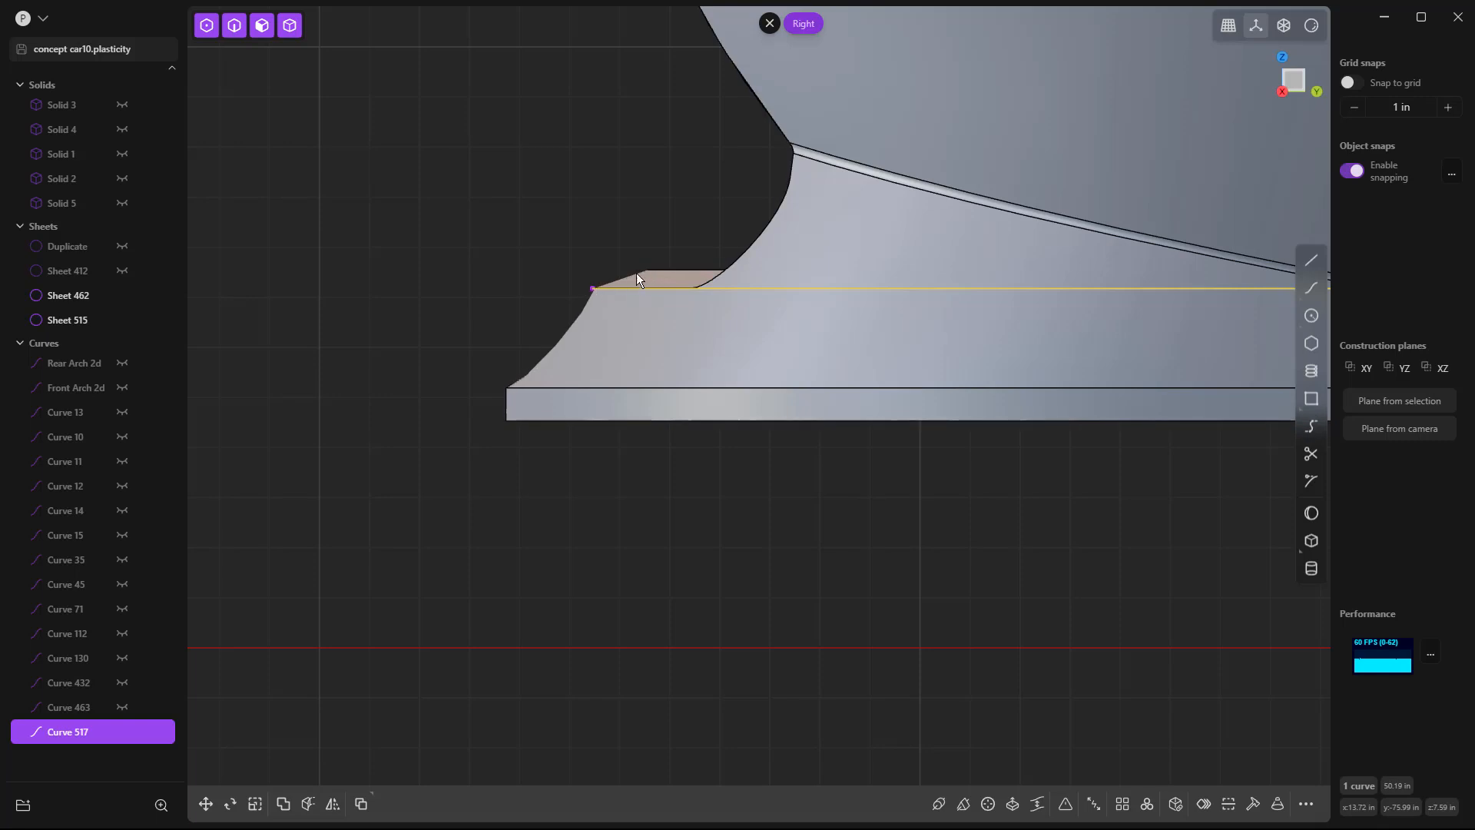
Delete Sheet 515, the mirrored half of the car body.
middle_click_drag(615, 287, 702, 484)
middle_click_drag(710, 398, 734, 435)
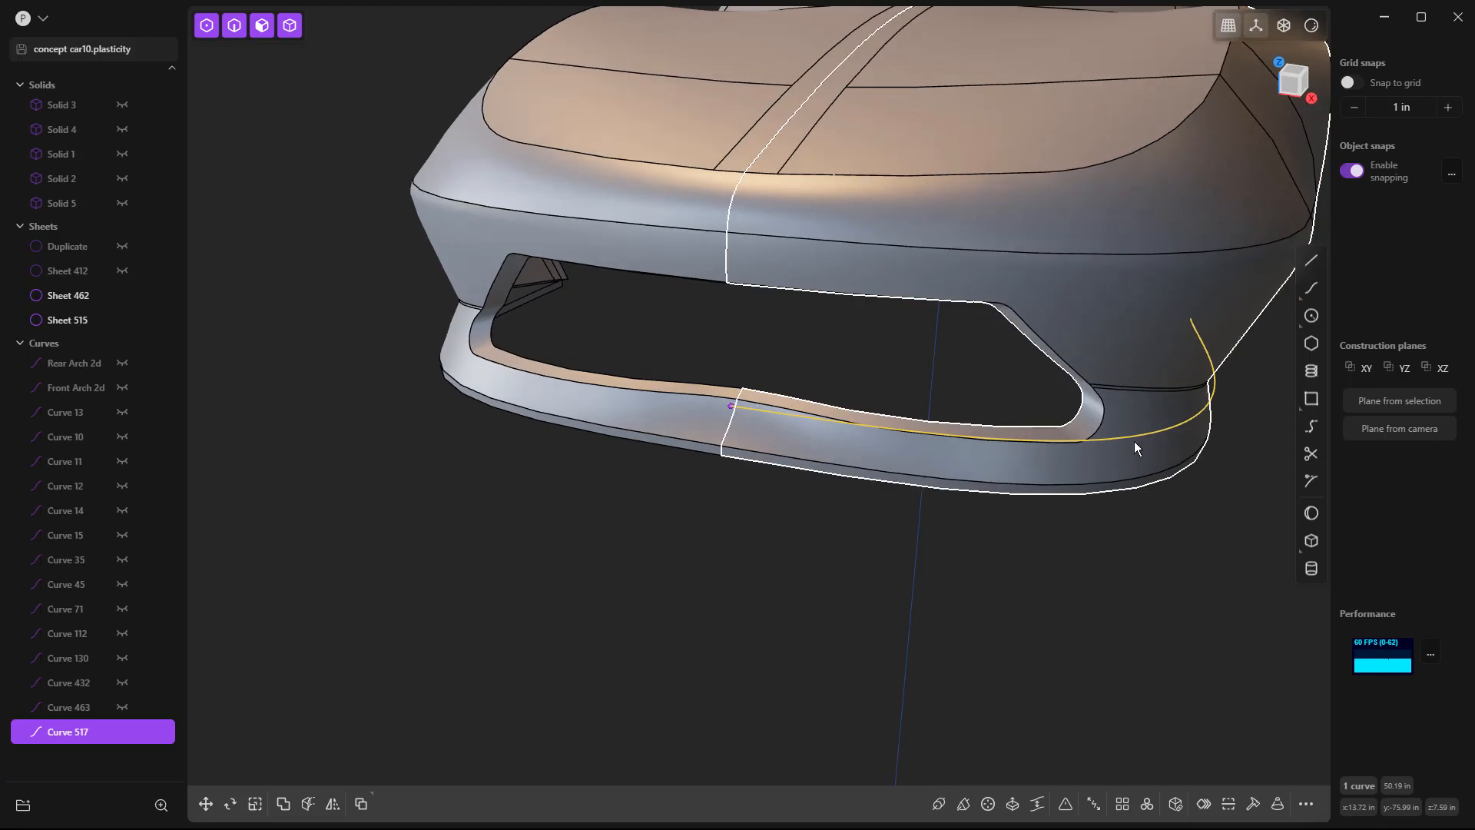
scroll(1067, 444, "up", 8)
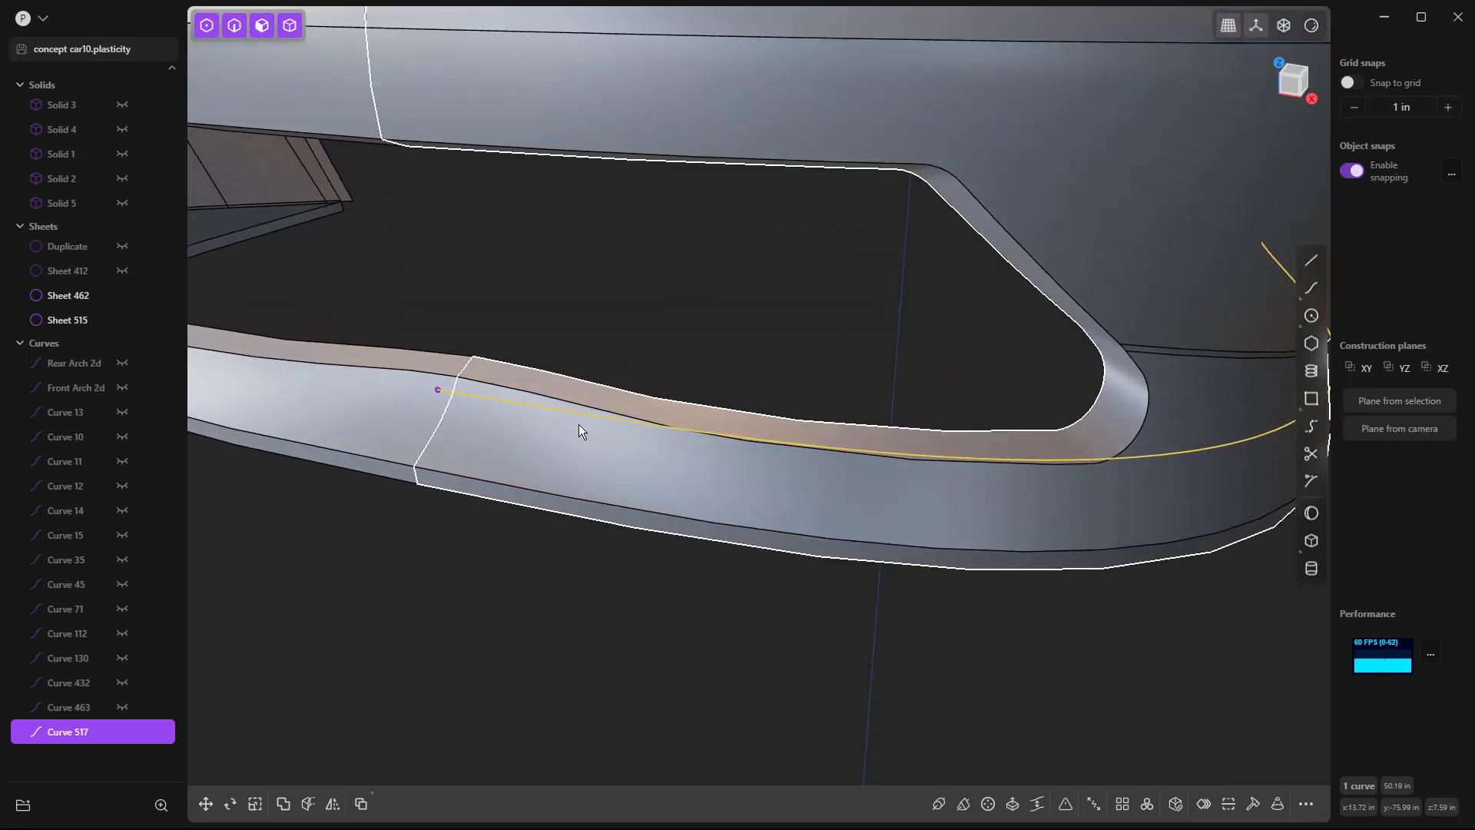
left_click(460, 479)
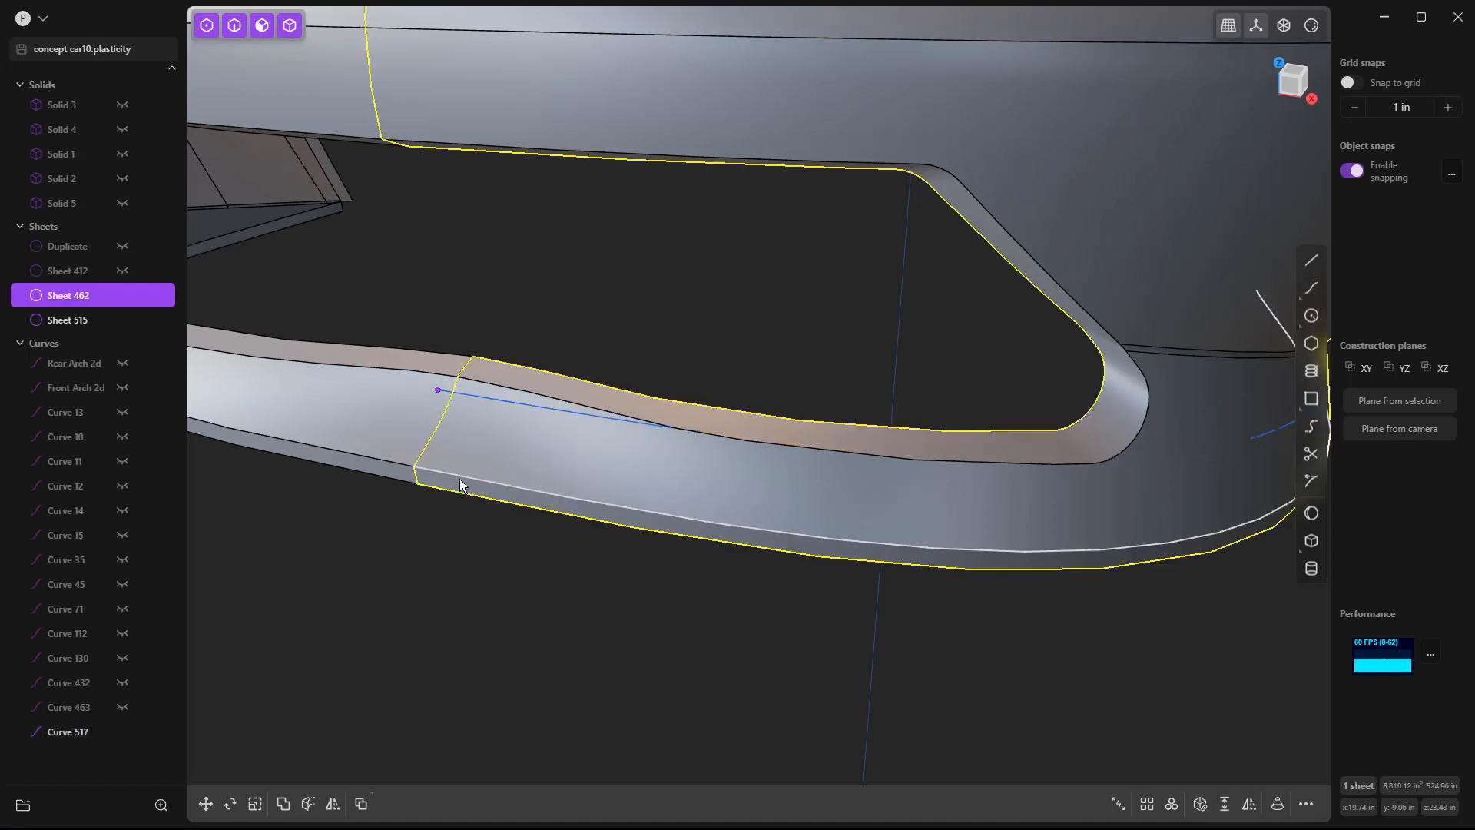
left_click(460, 481)
left_click(382, 410)
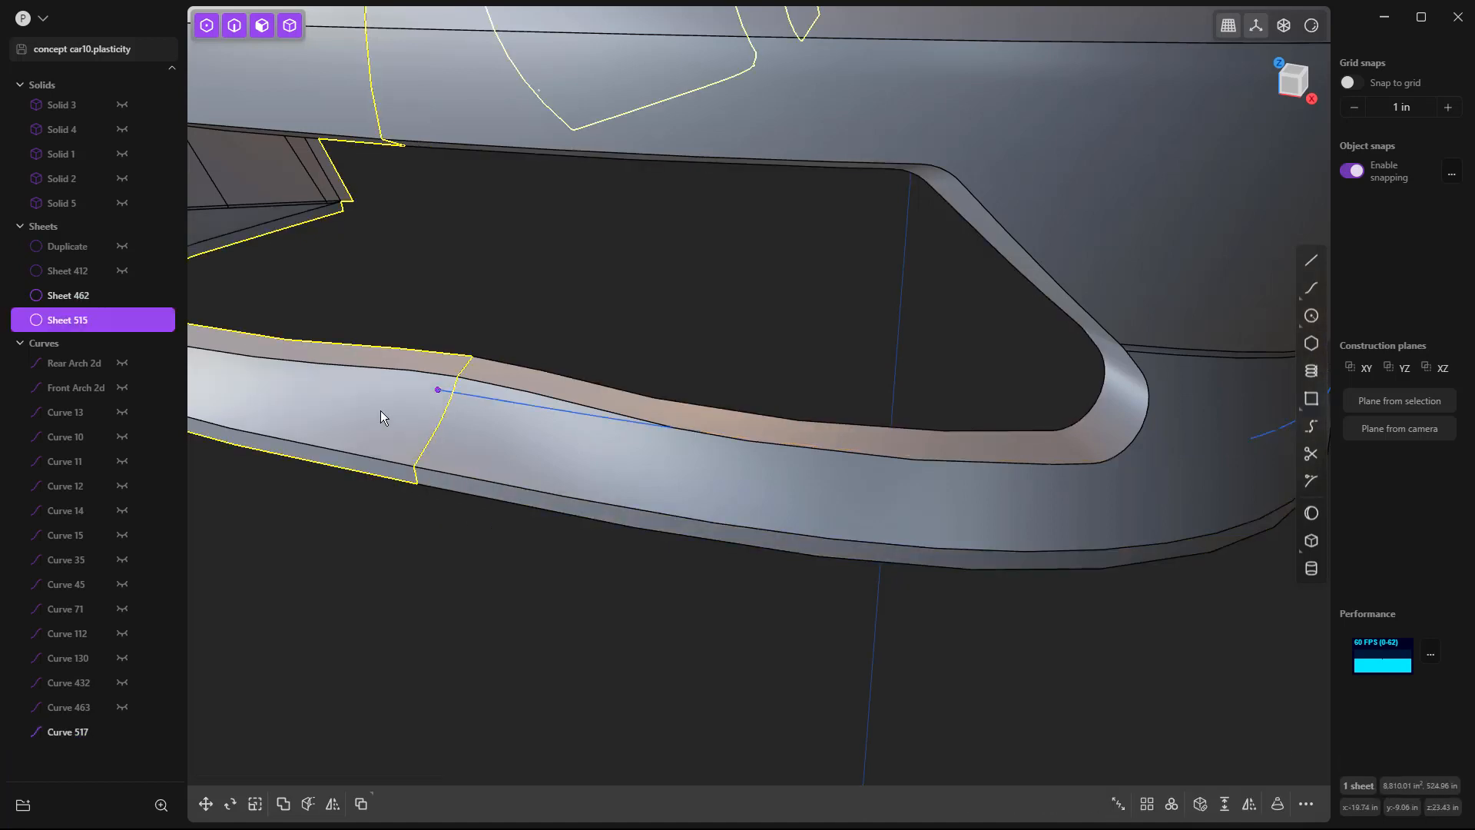
key("h")
key("alt+h")
left_click(81, 320)
key("Delete")
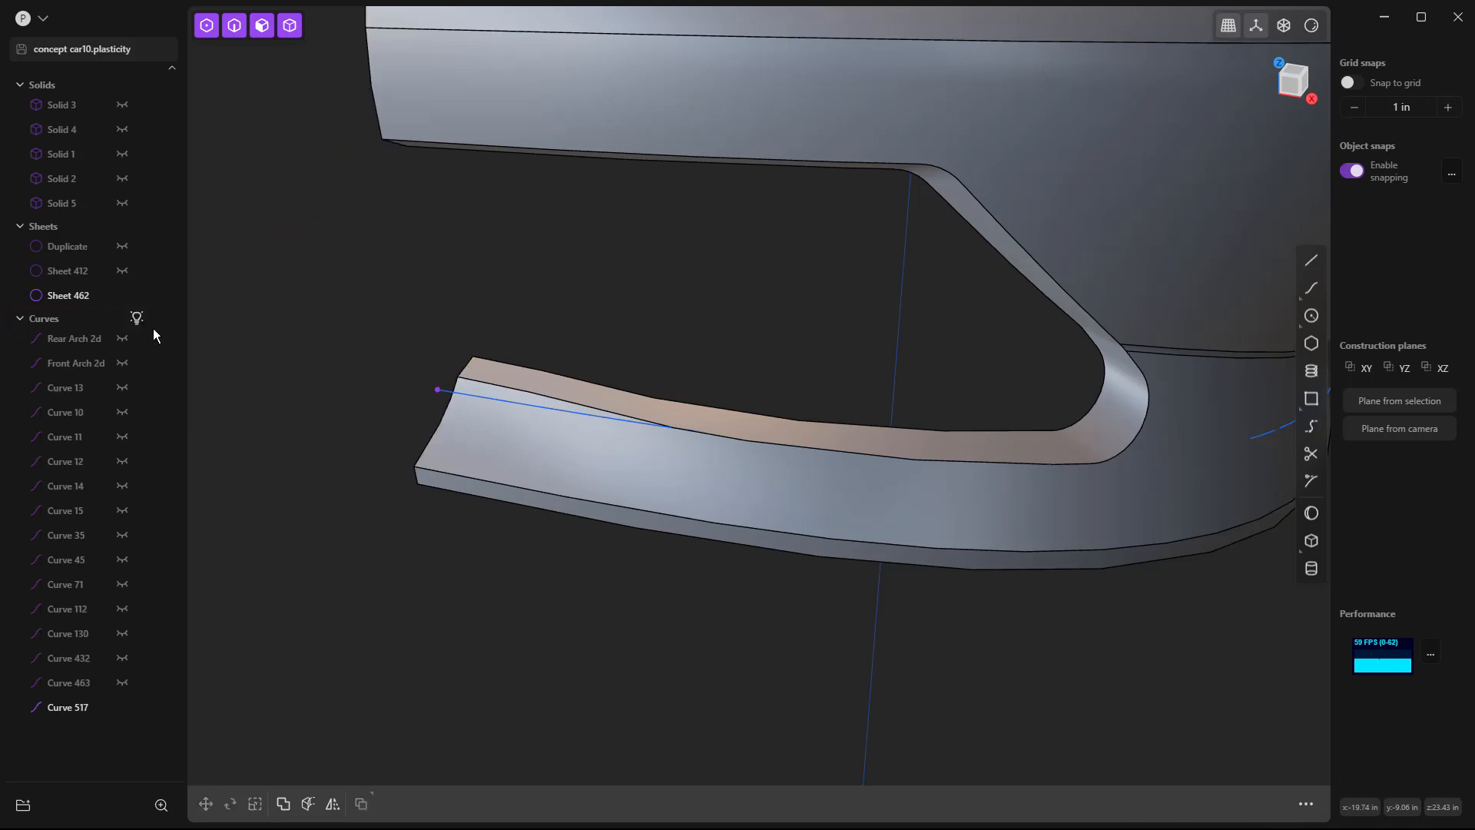
Duplicate the narrow face along the bottom of the front lip as a separate sheet in place.
left_click(448, 482)
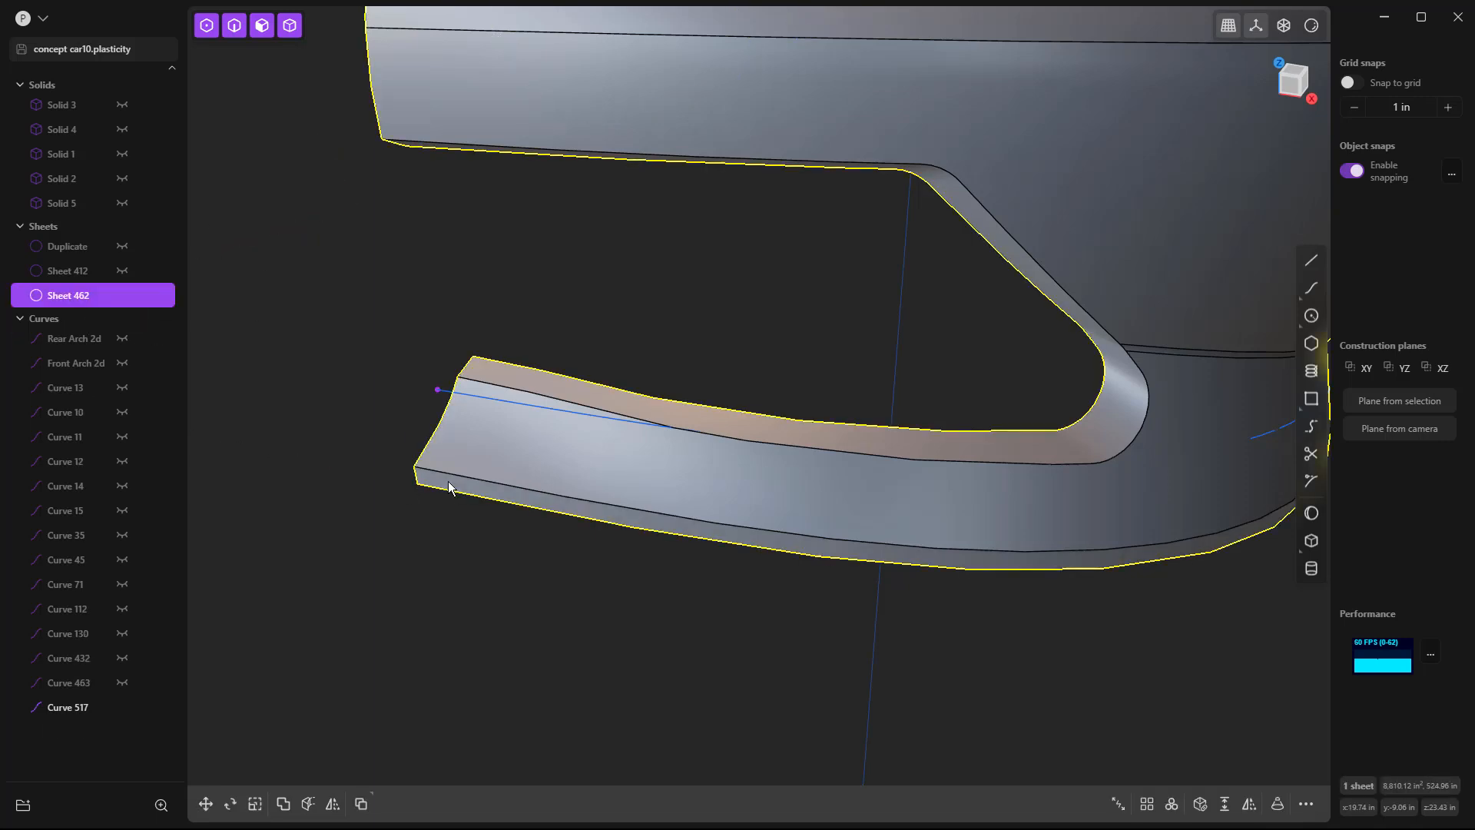
left_click(446, 481)
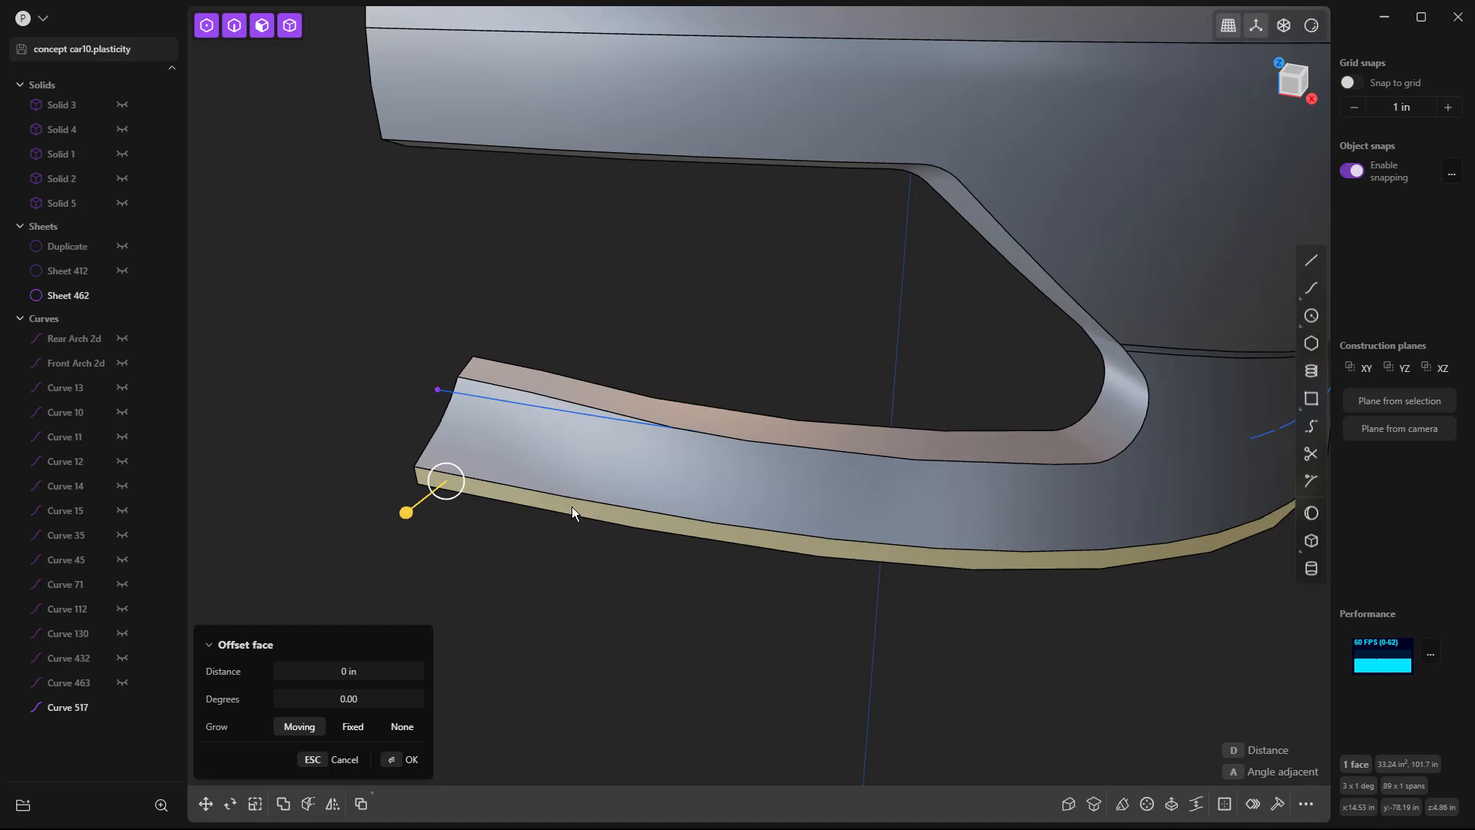
key("shift+d")
left_click(475, 545)
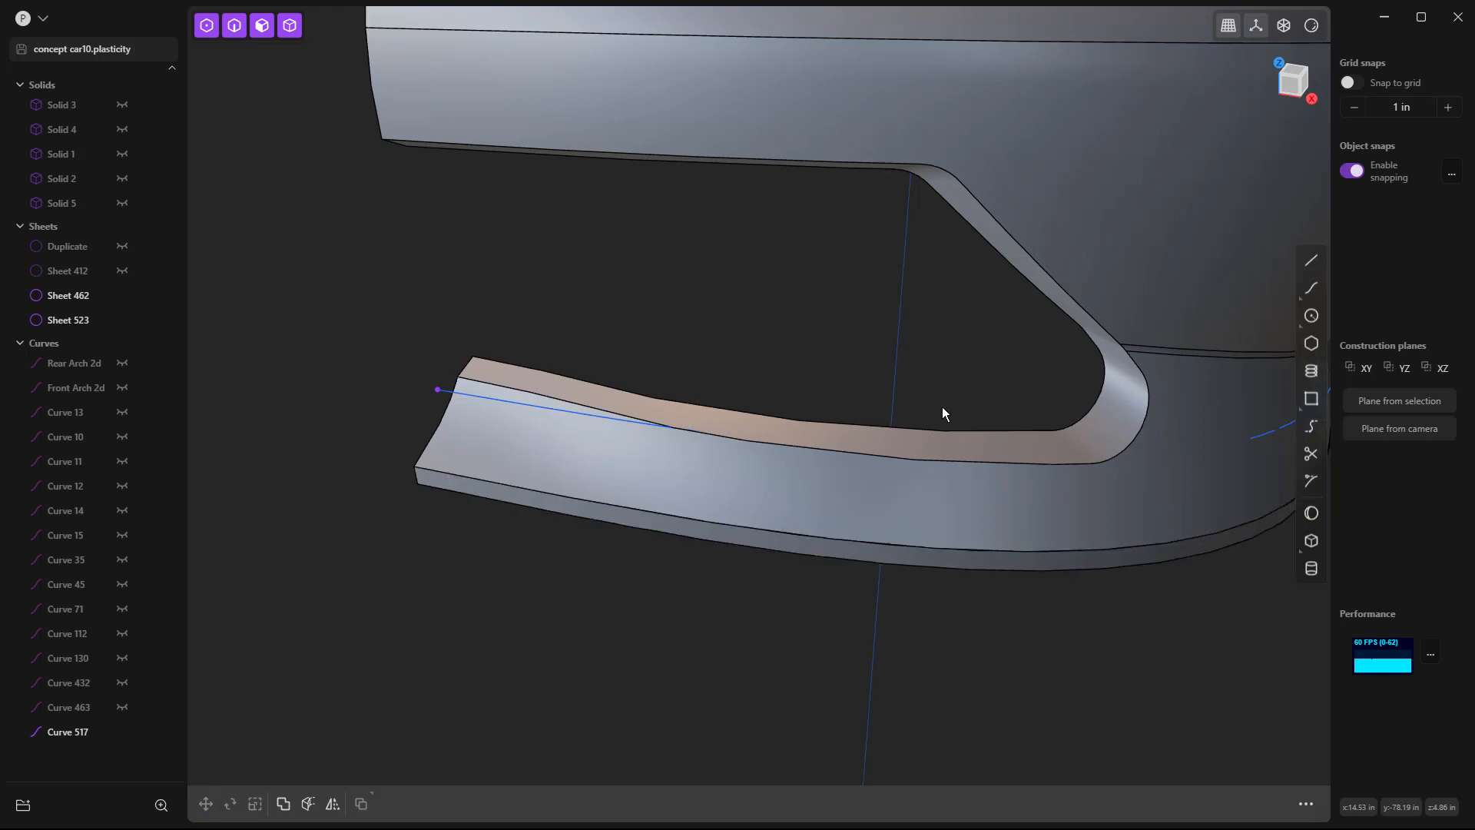
Draw a vertical line across the front lip in the front view and cut the body sheet with it.
key("1")
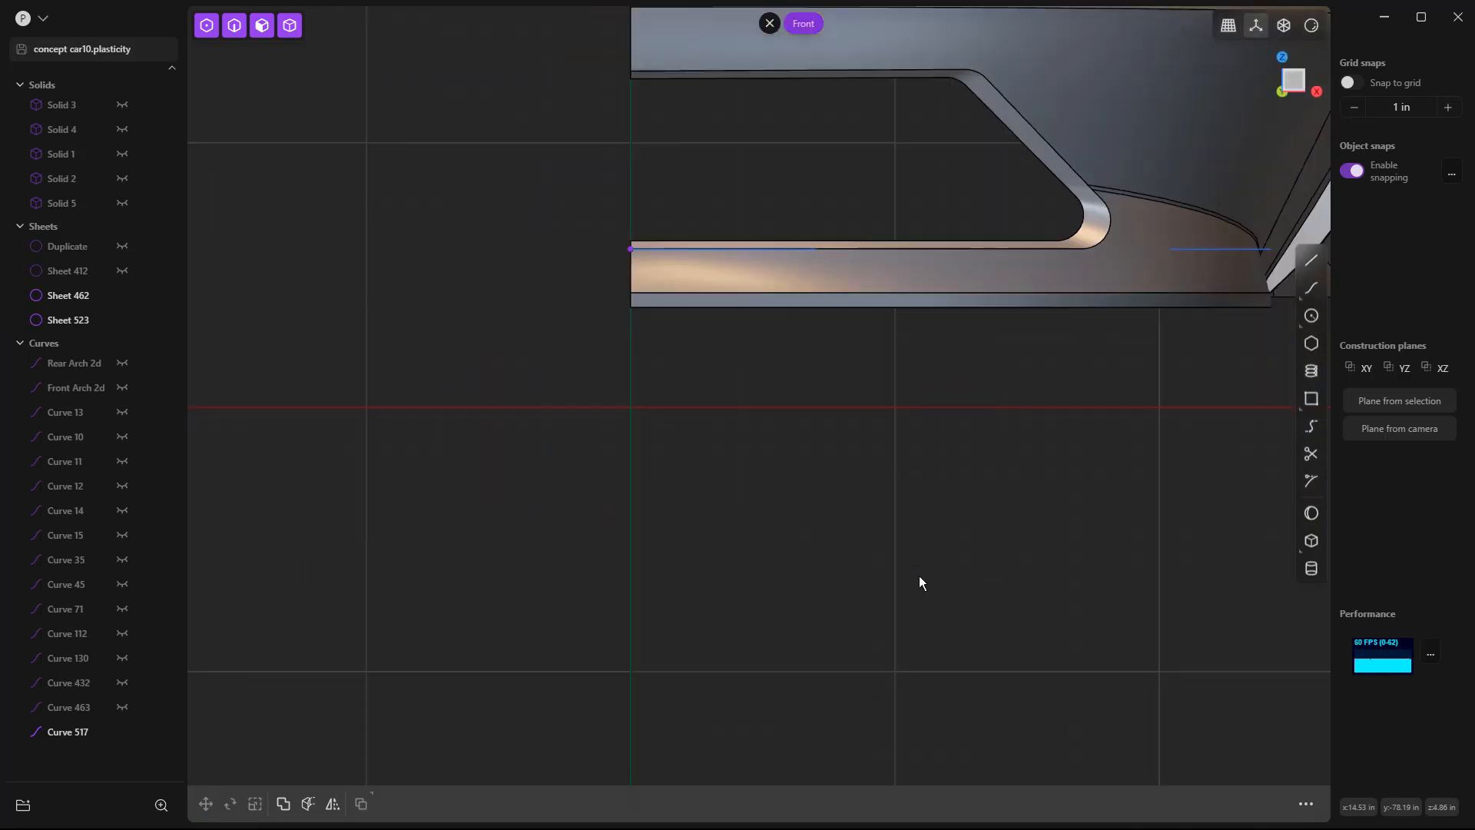
left_click(1311, 260)
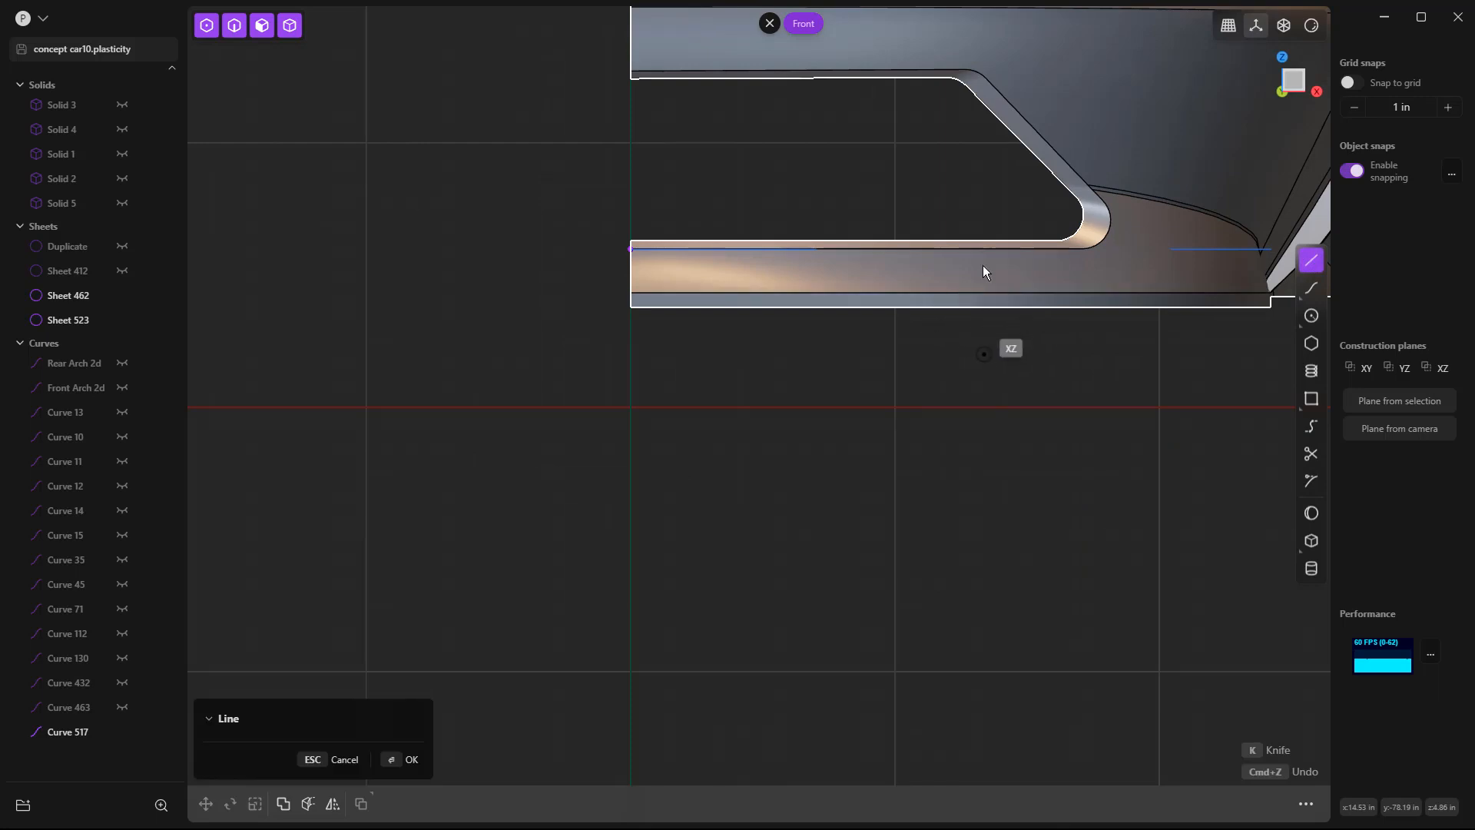
left_click(984, 354)
left_click(984, 205)
middle_click_drag(998, 382, 944, 422)
key("c")
left_click(665, 385)
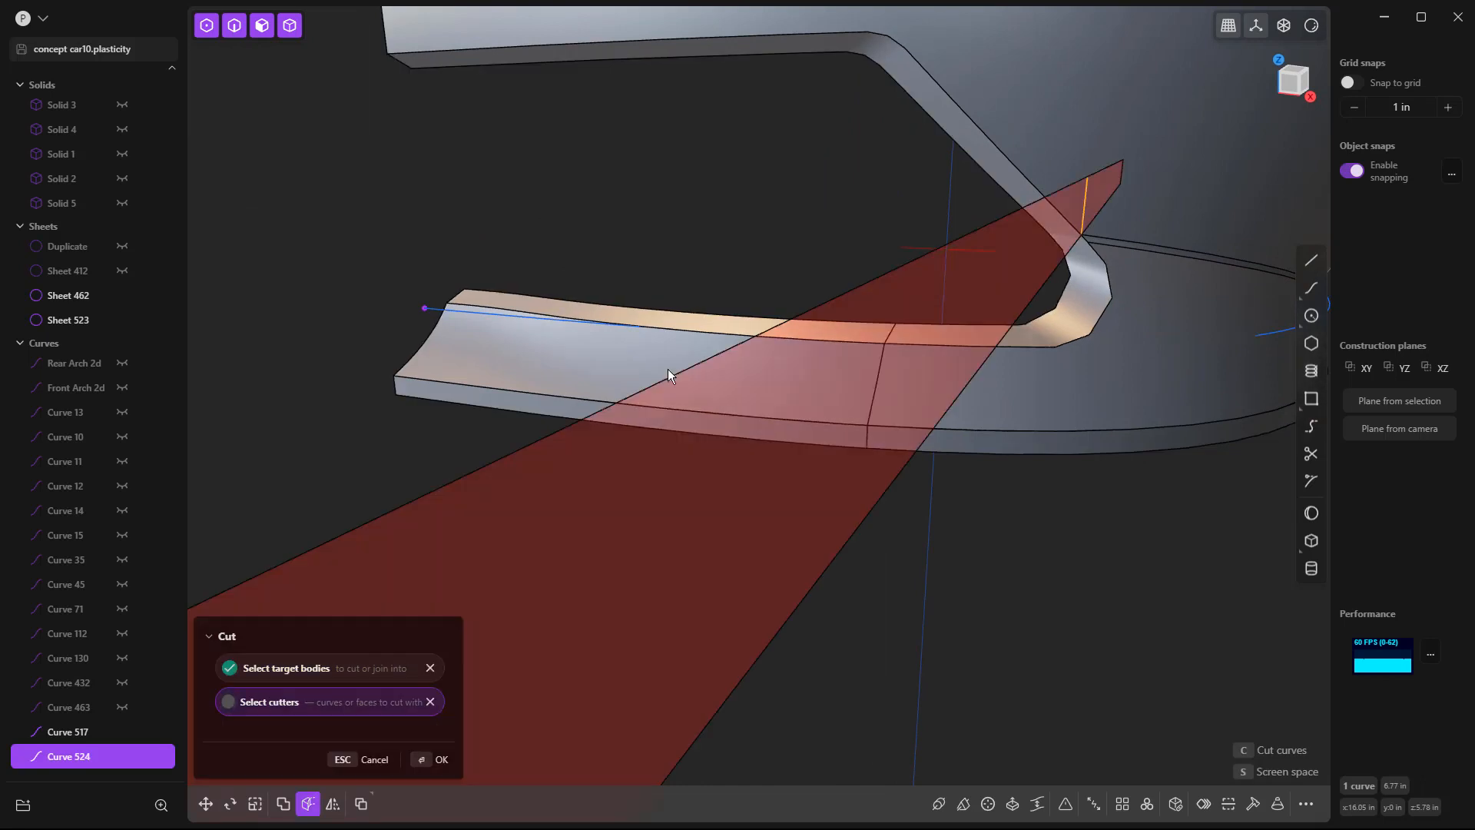
right_click(643, 187)
Delete the cut-off section of the front lip next to the car's centre, keeping the duplicated bottom strip.
left_click(603, 355)
middle_click_drag(611, 355, 591, 358)
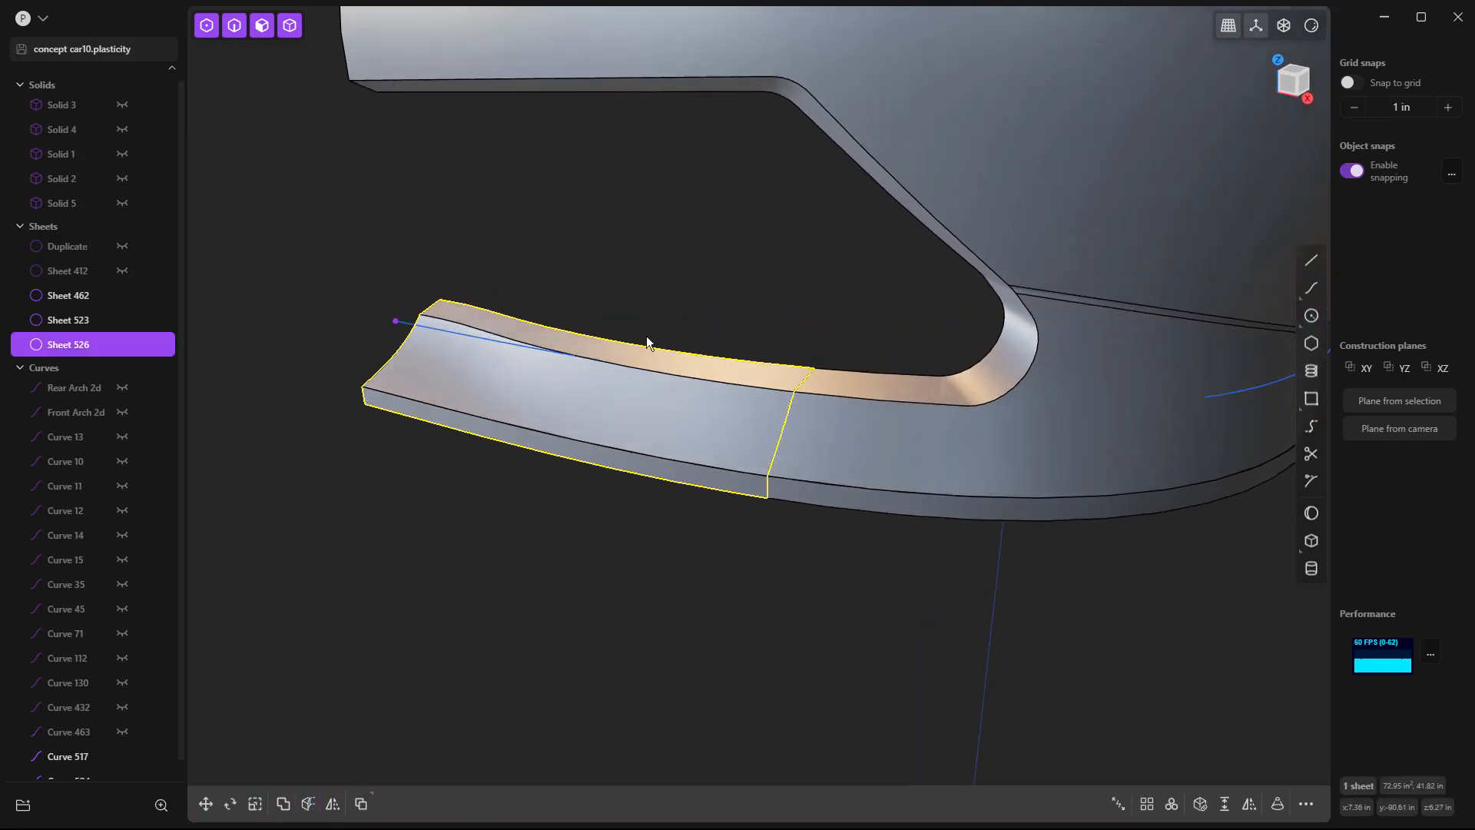
key("Delete")
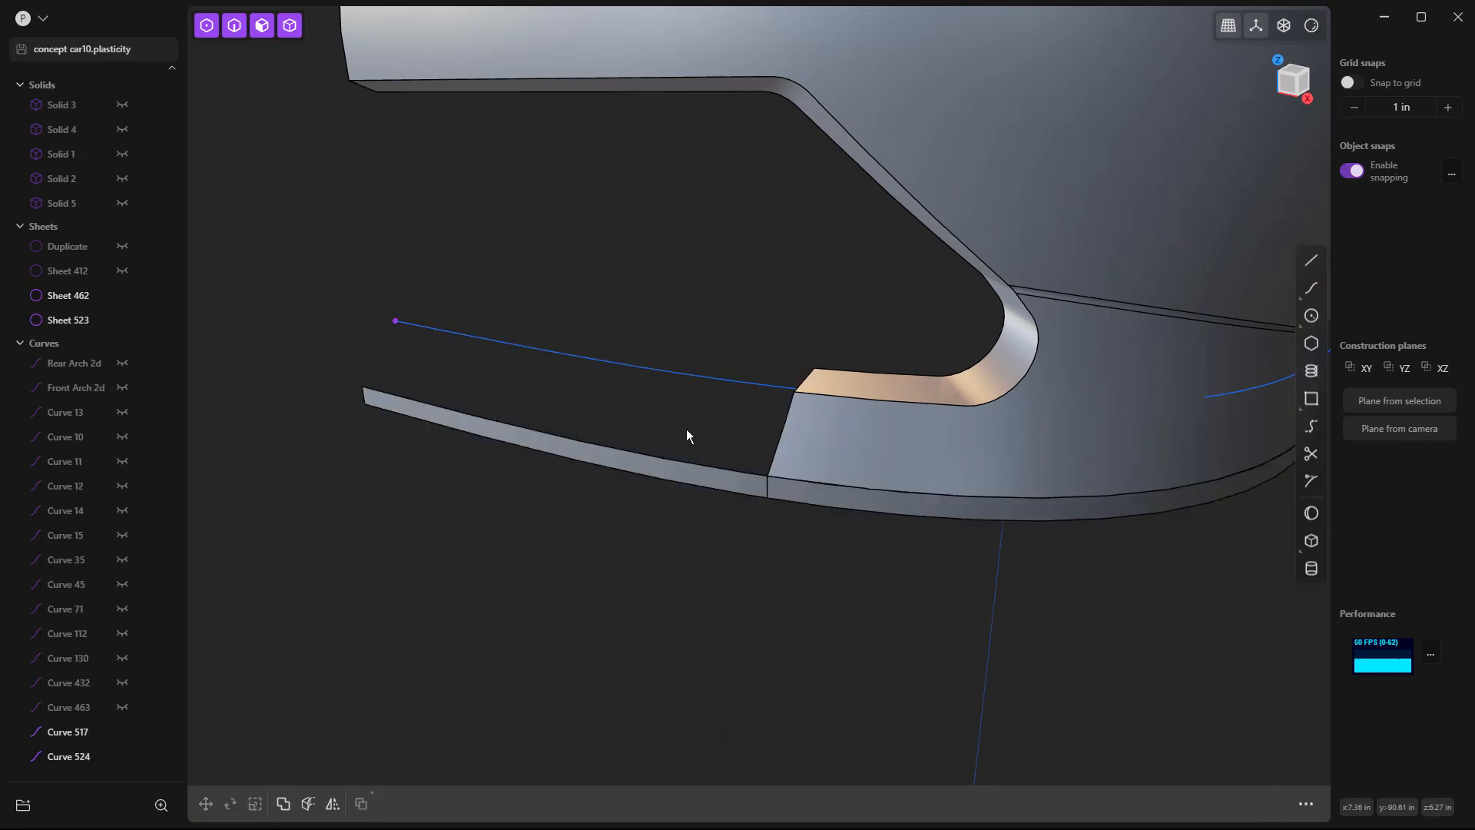
Draw a straight line about 3 in long outward across the centre from the duplicated curve's end, and delete that curve.
middle_click_drag(826, 404, 936, 414)
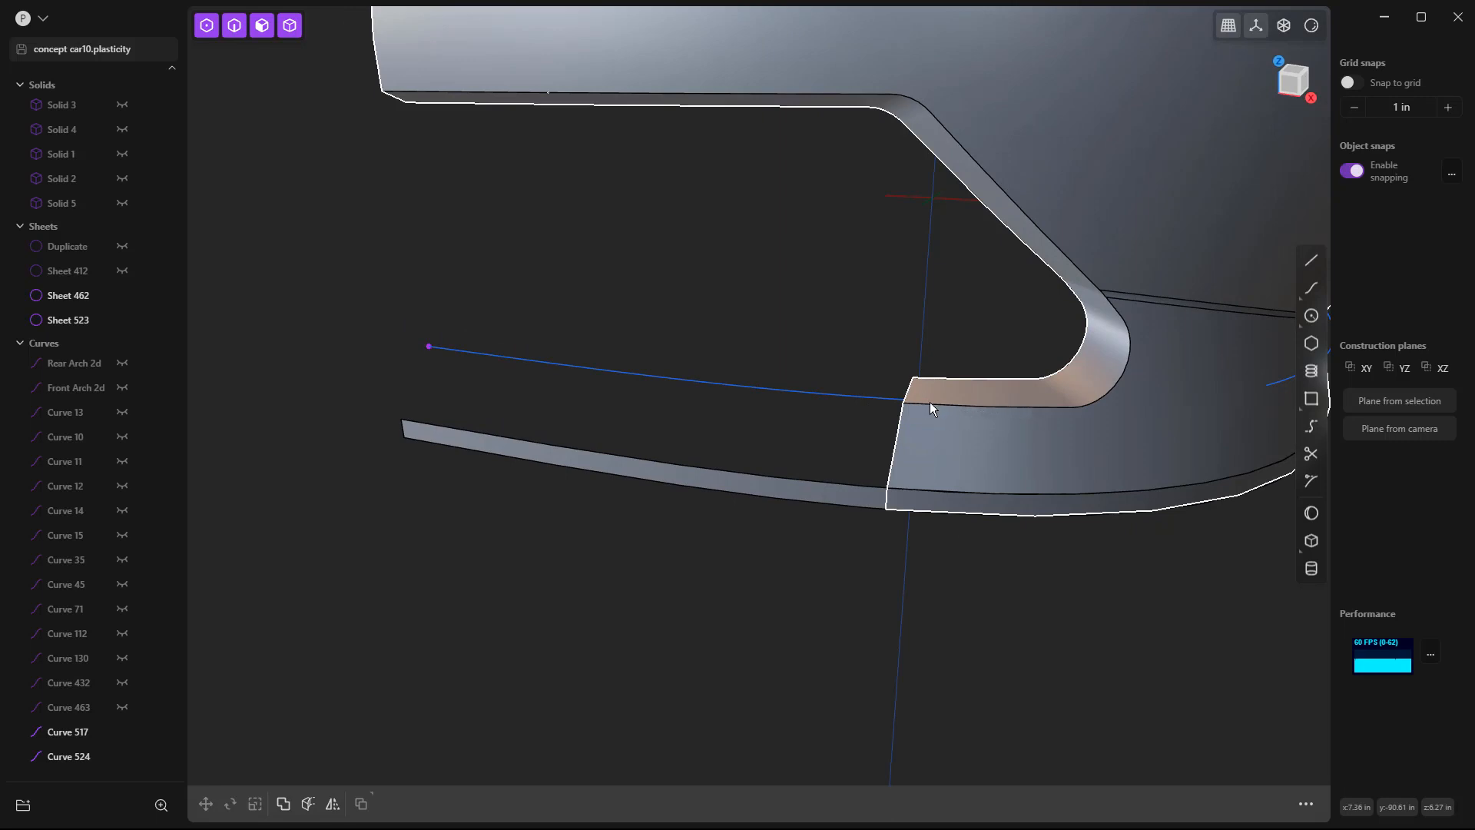
middle_click_drag(426, 349, 593, 378)
left_click(1309, 263)
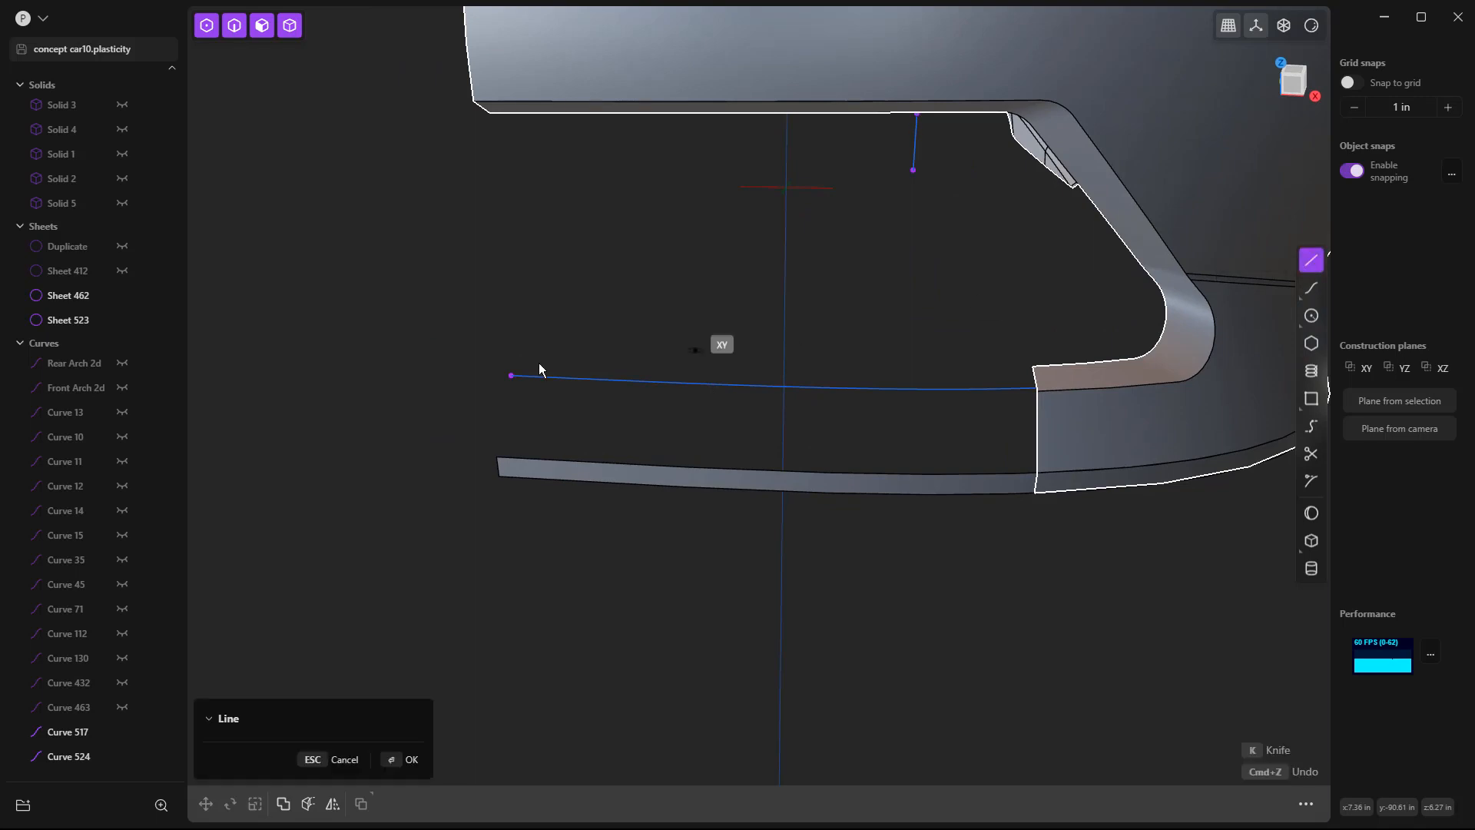
left_click(511, 375)
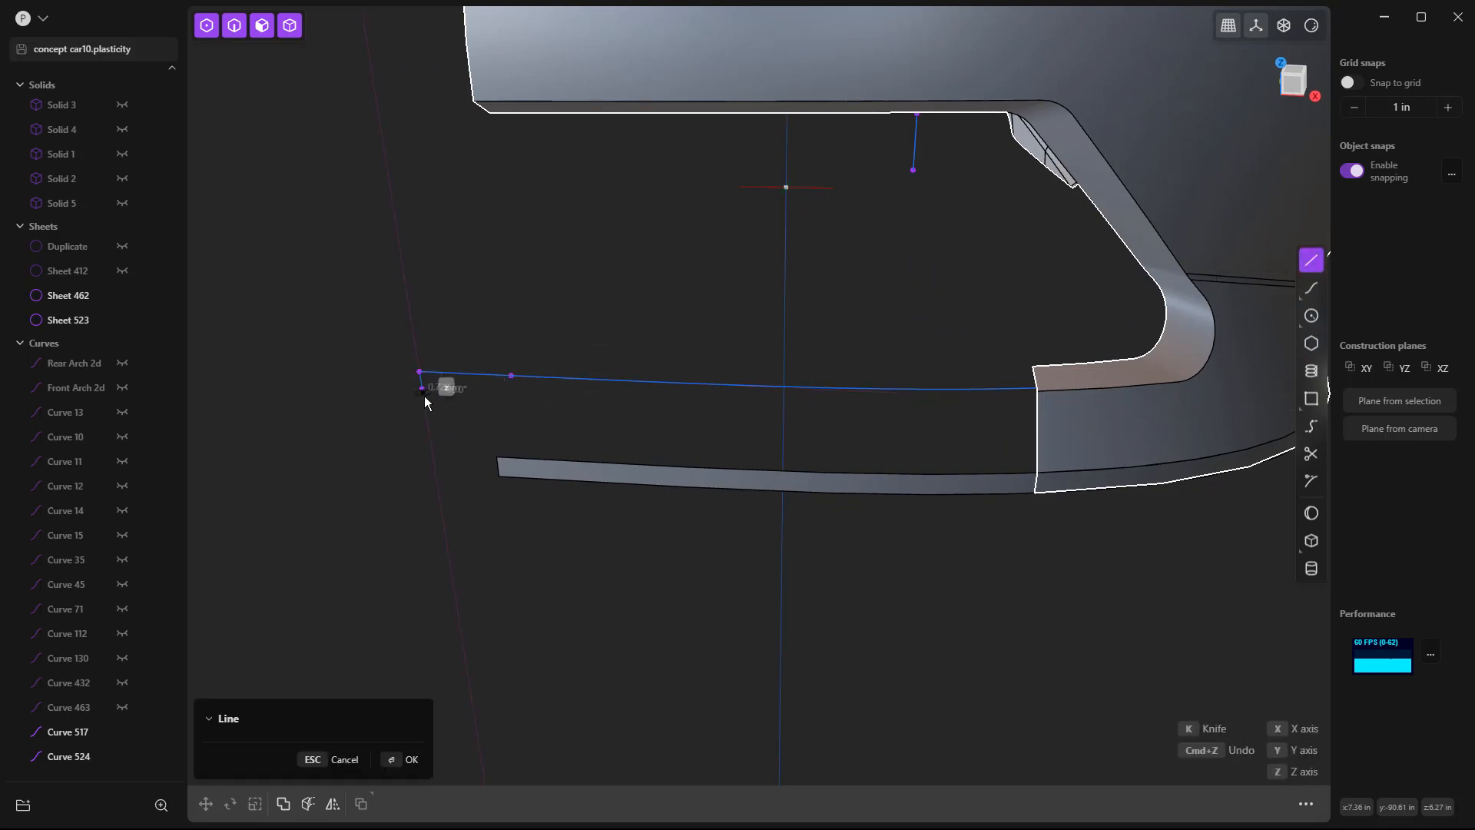
left_click(423, 389)
left_click(614, 383)
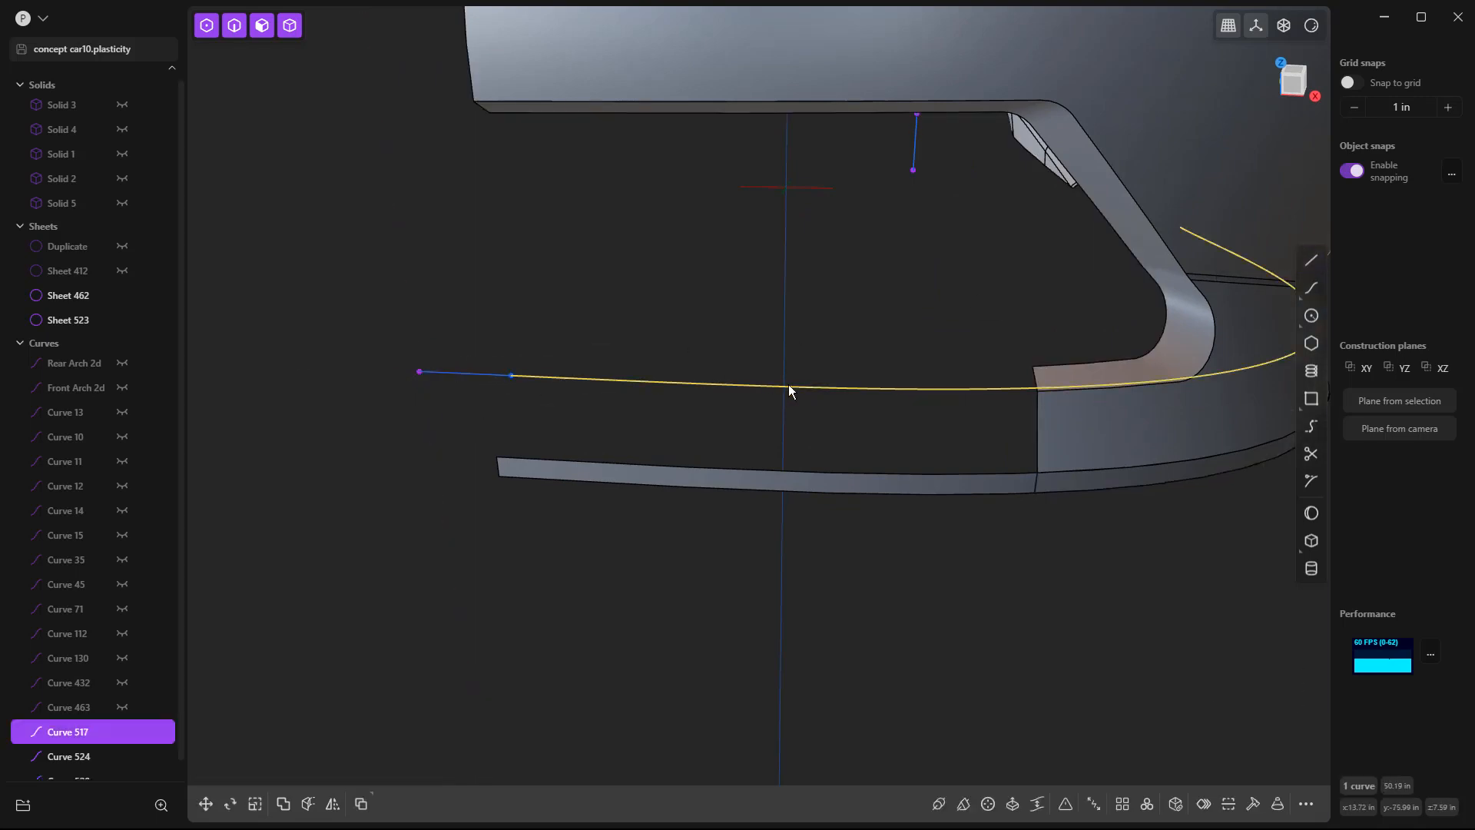
key("Delete")
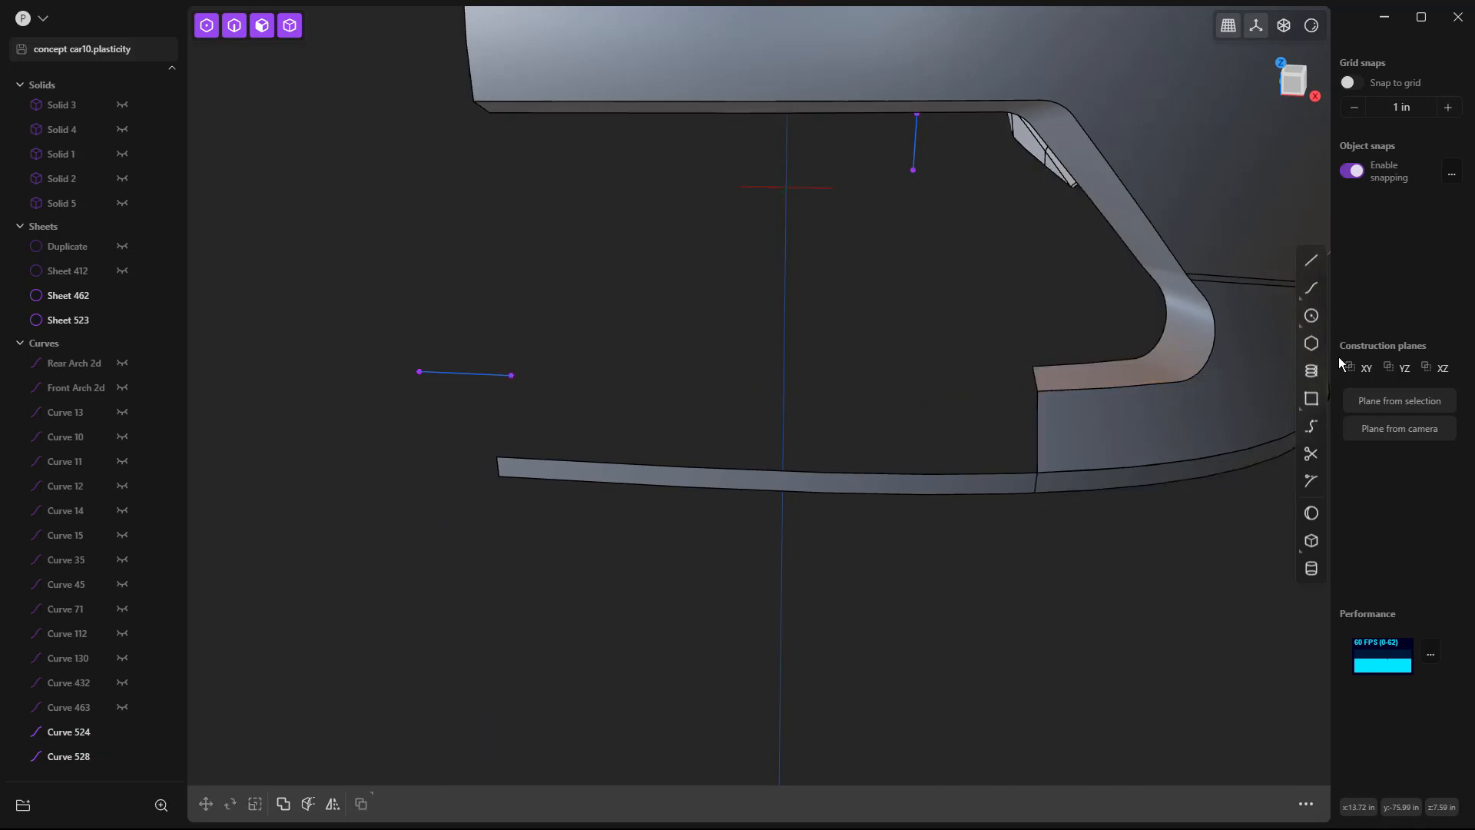
Try a bridge curve from the remaining lip's upper edge to the short centre line with G1 curvature at both ends.
left_click(1311, 426)
left_click(1071, 391)
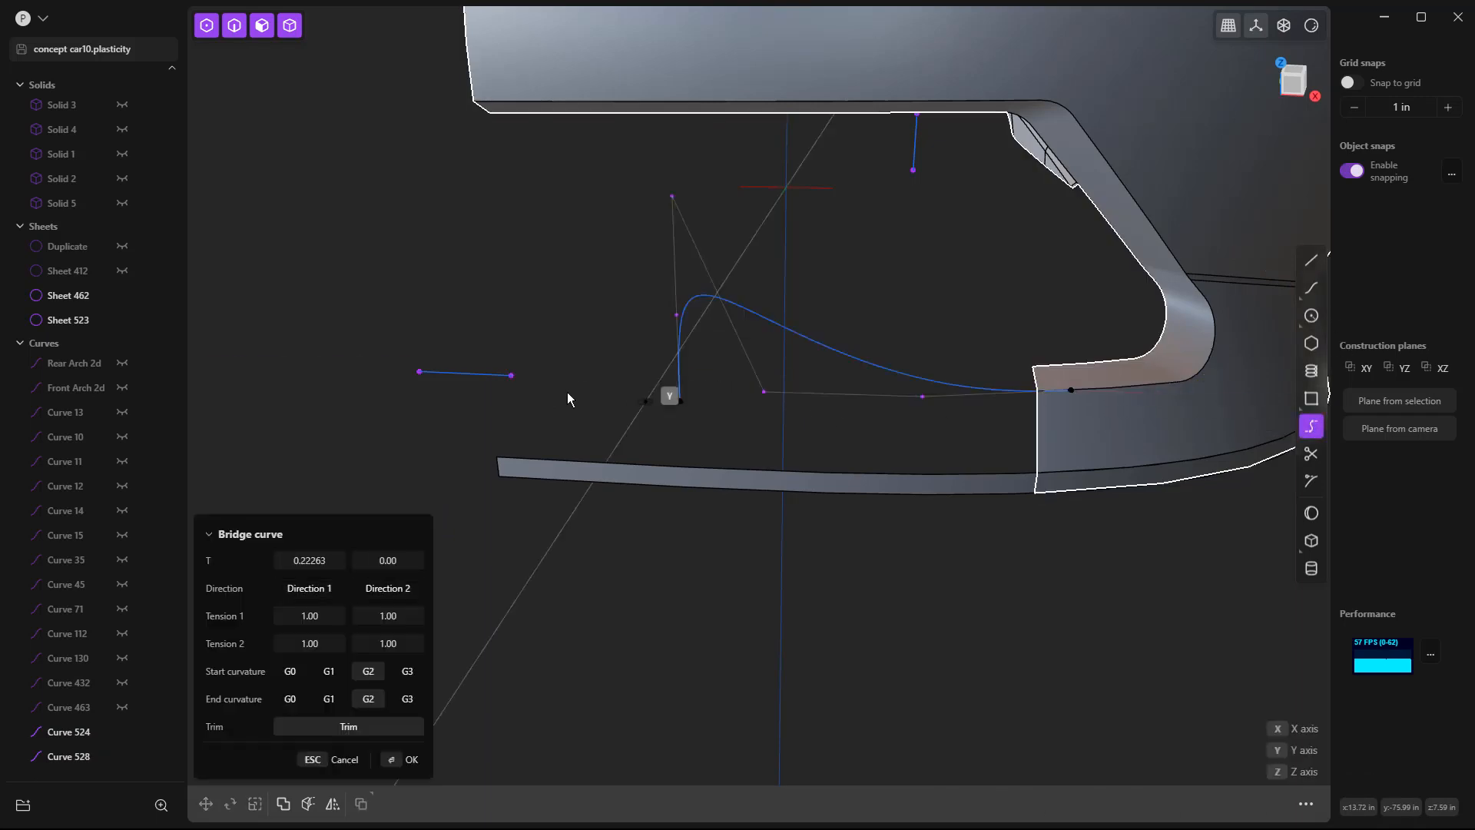
left_click(500, 377)
mouse_move(329, 562)
left_mouse_down()
mouse_move(293, 563)
mouse_move(367, 562)
mouse_move(342, 562)
left_mouse_up()
middle_click_drag(527, 596, 885, 547)
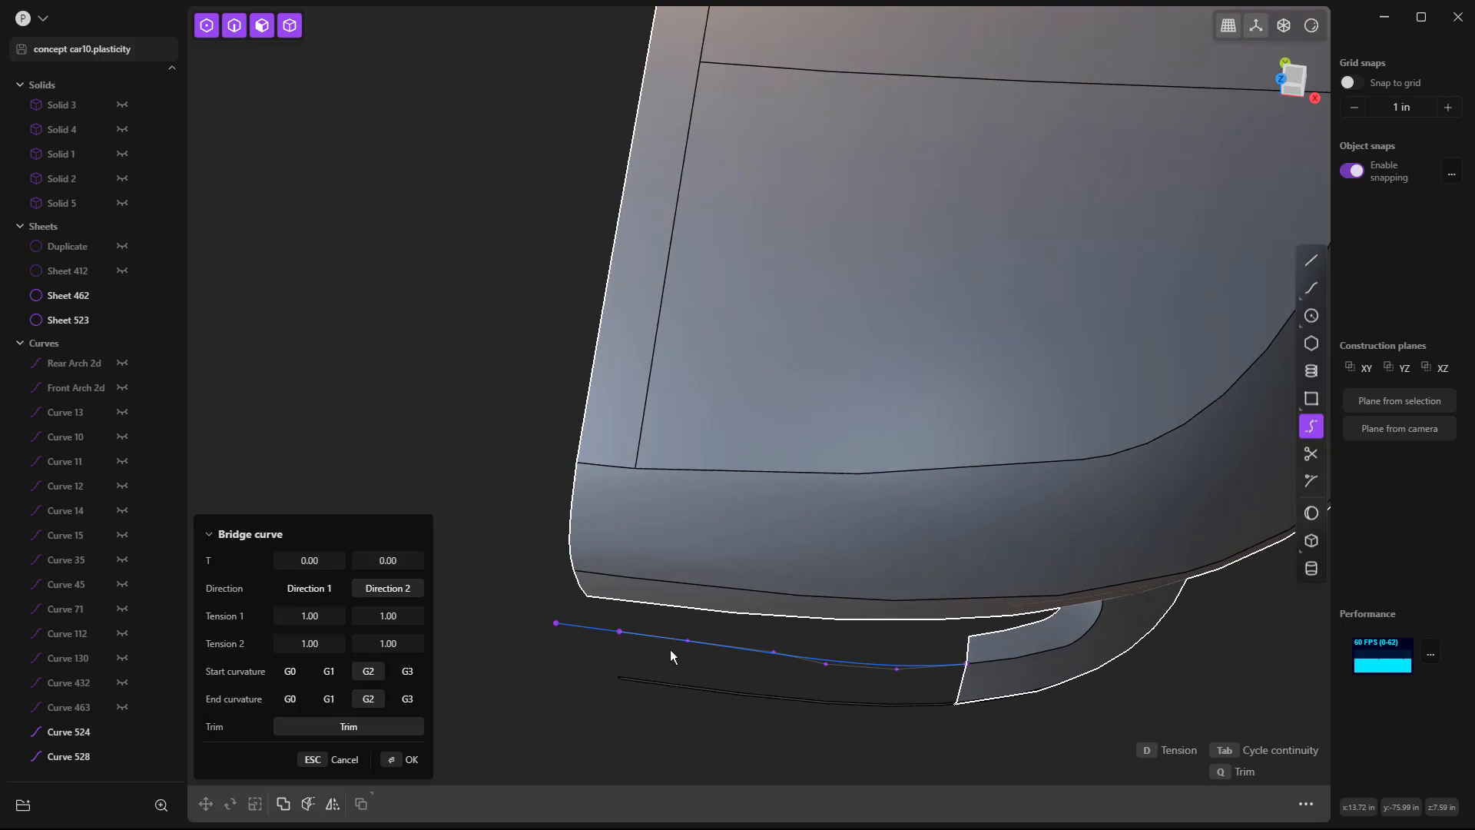
scroll(624, 630, "up", 2)
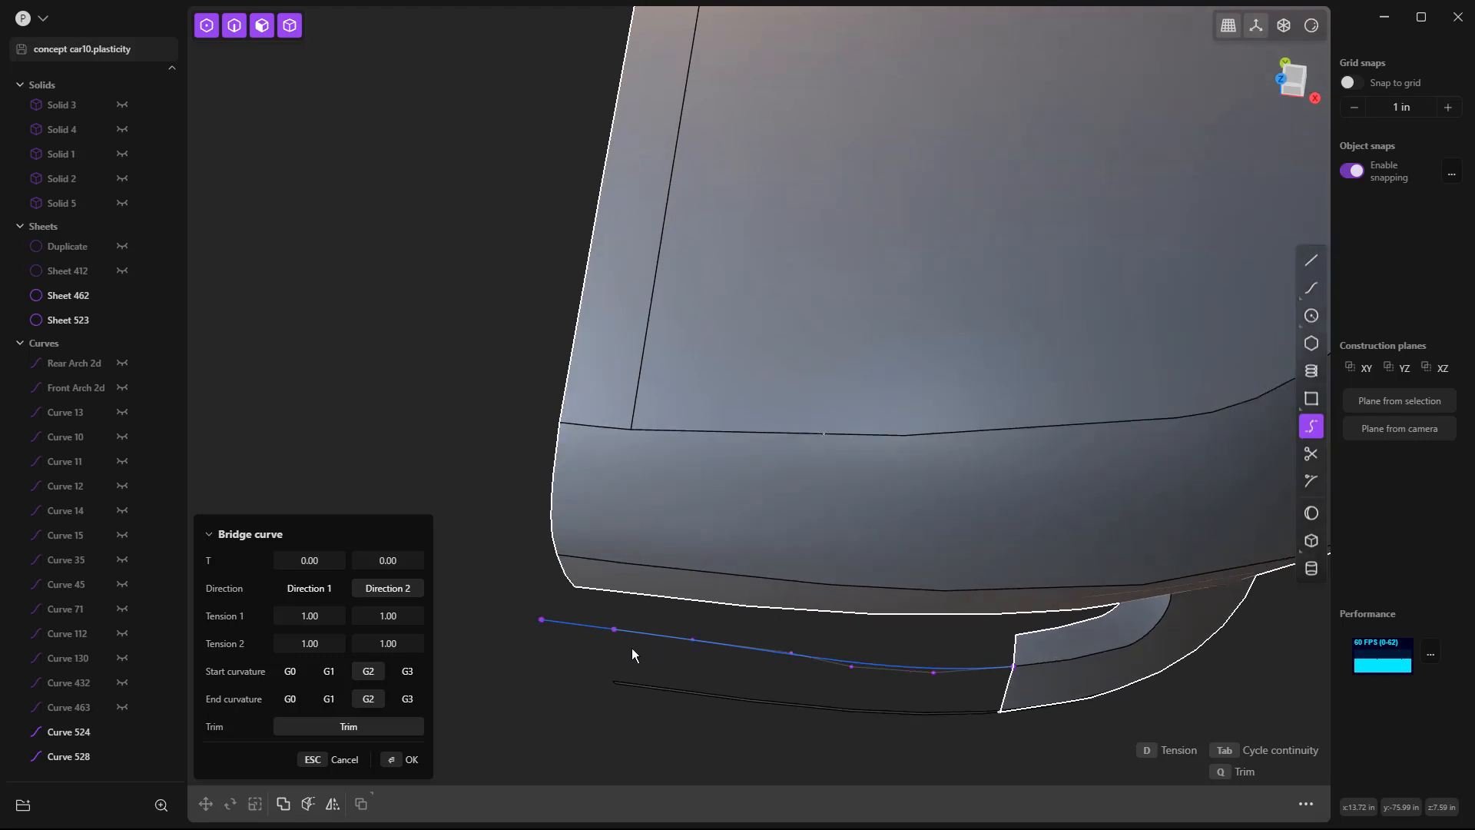
left_click(328, 670)
left_click(329, 698)
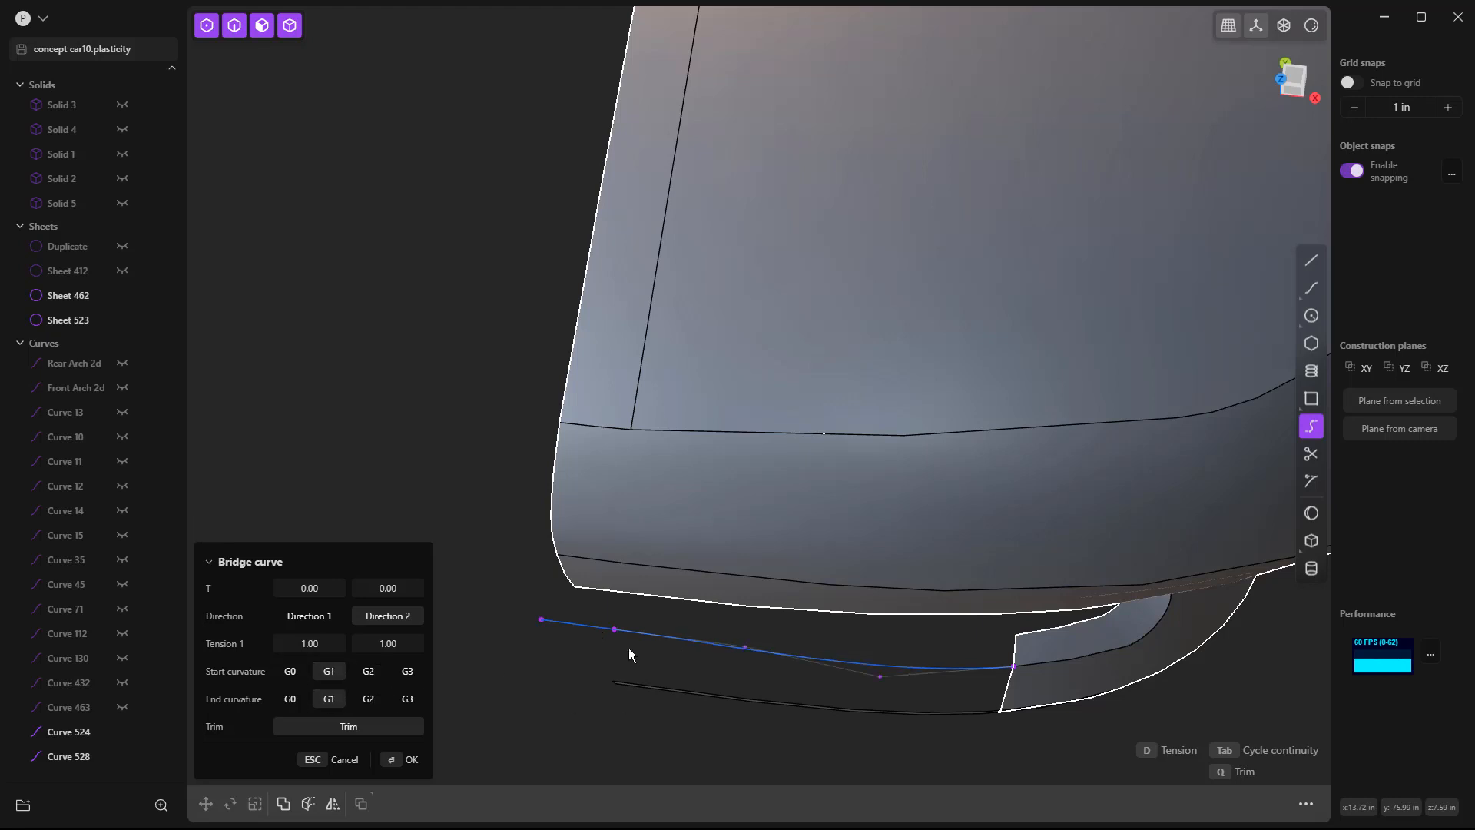
key("Escape")
Move the short centre line about -0.64 in along the Y axis.
left_click(600, 629)
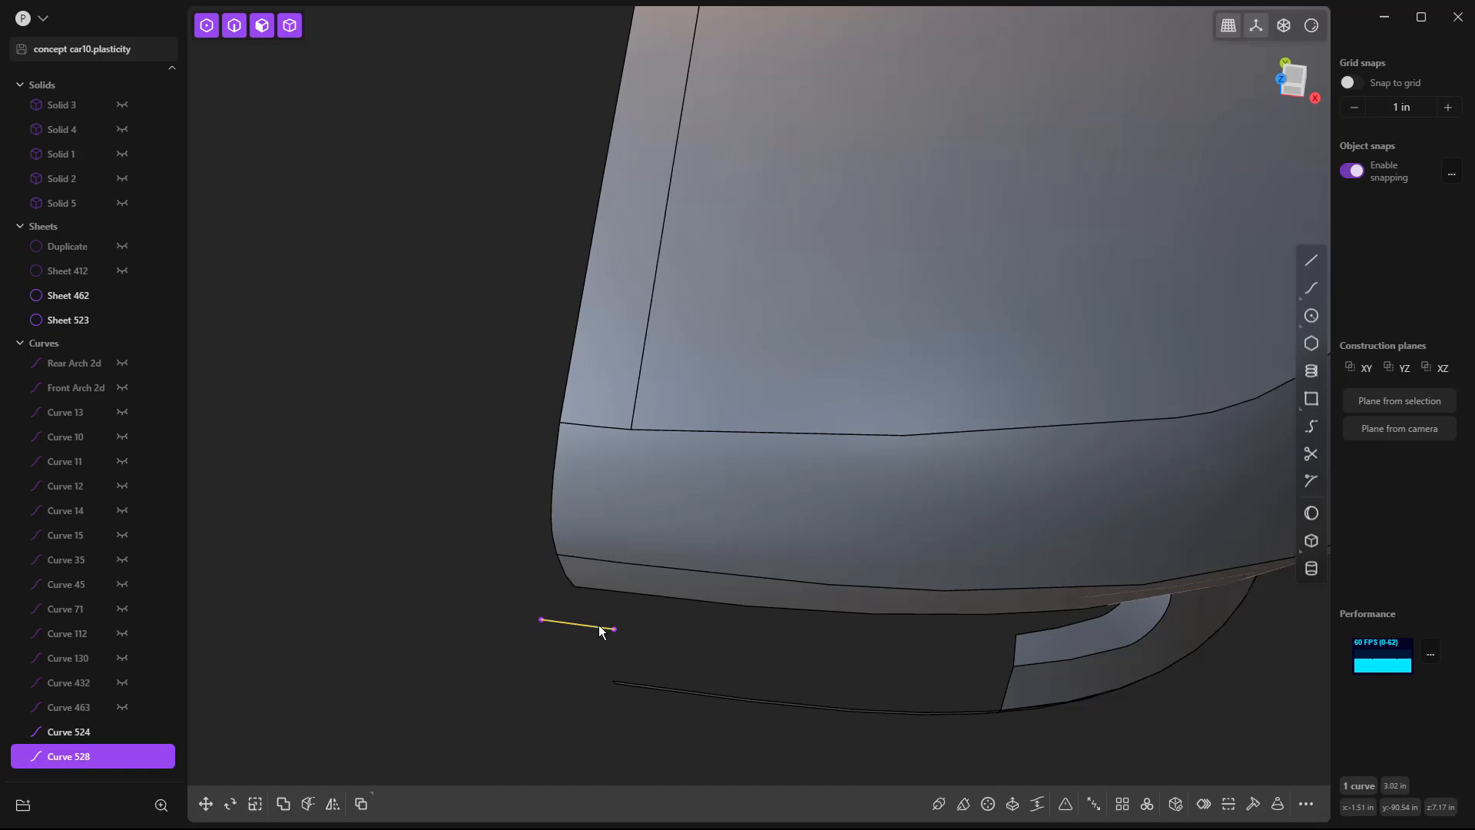
key("g")
key("y")
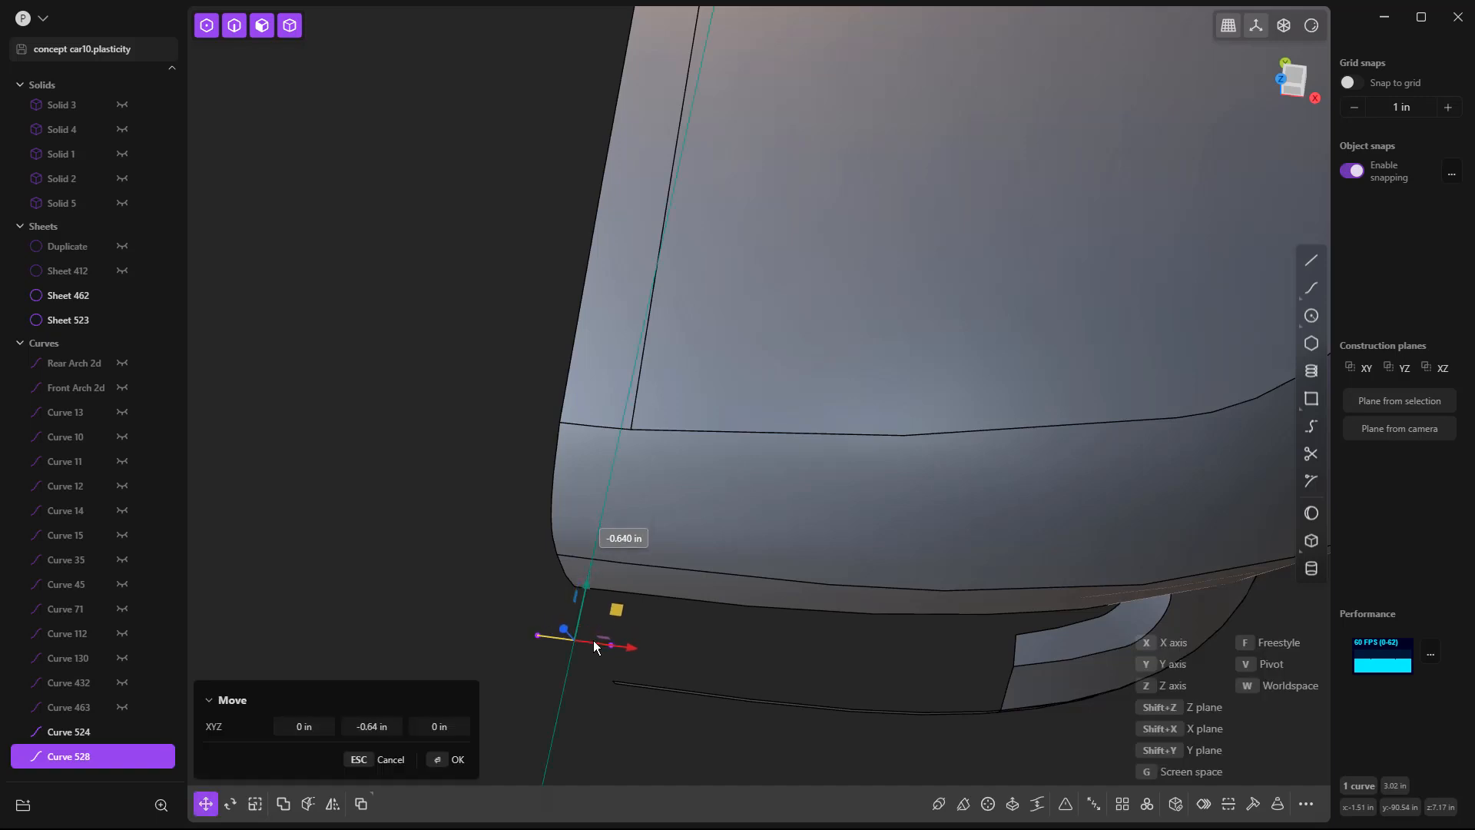
left_click(593, 639)
key("Escape")
Create a bridge curve from the start of the remaining lip's upper edge to the moved centre line, with G1 curvature at both ends.
left_click(1313, 427)
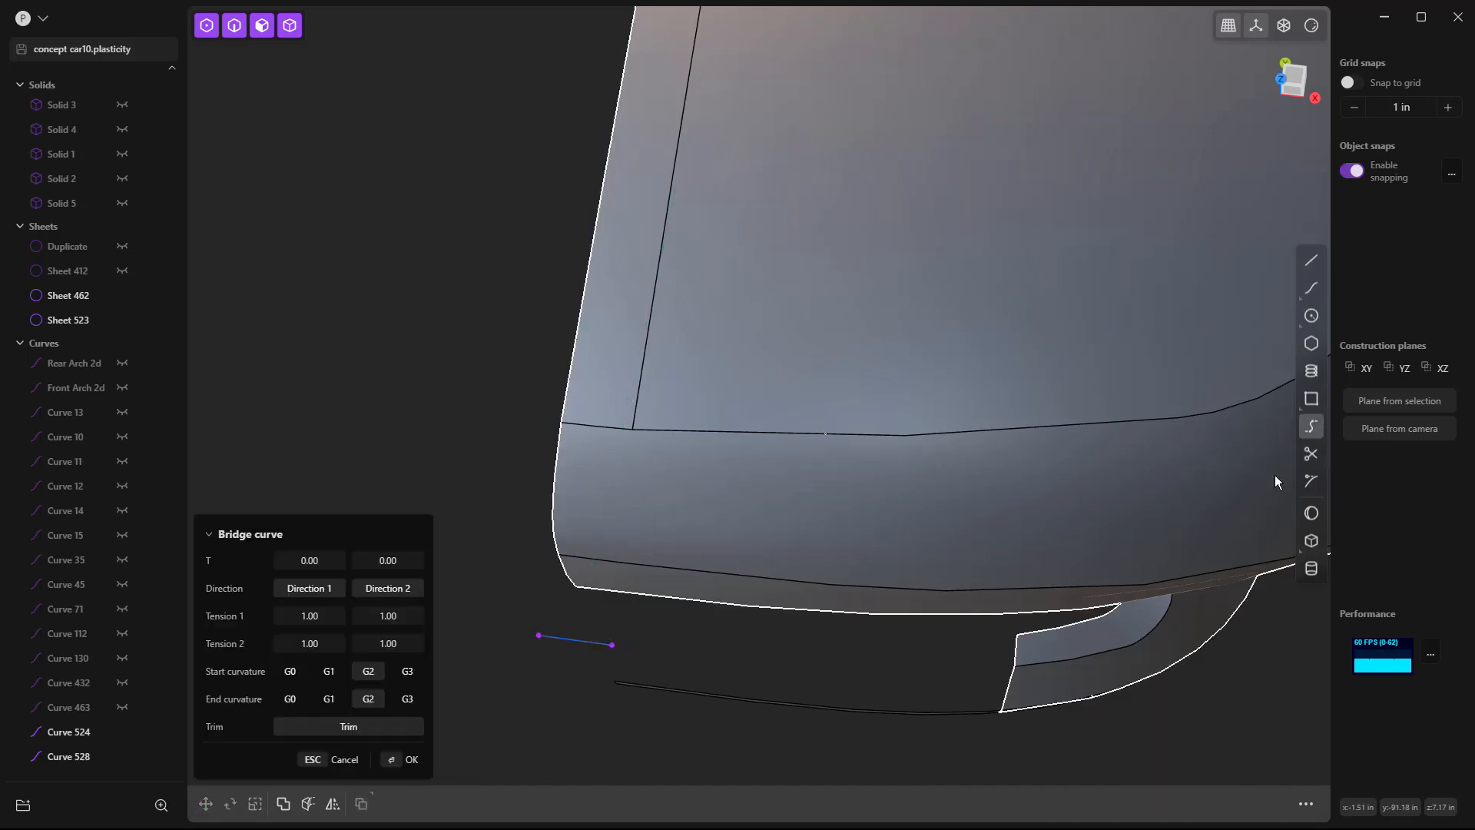
left_click(1039, 663)
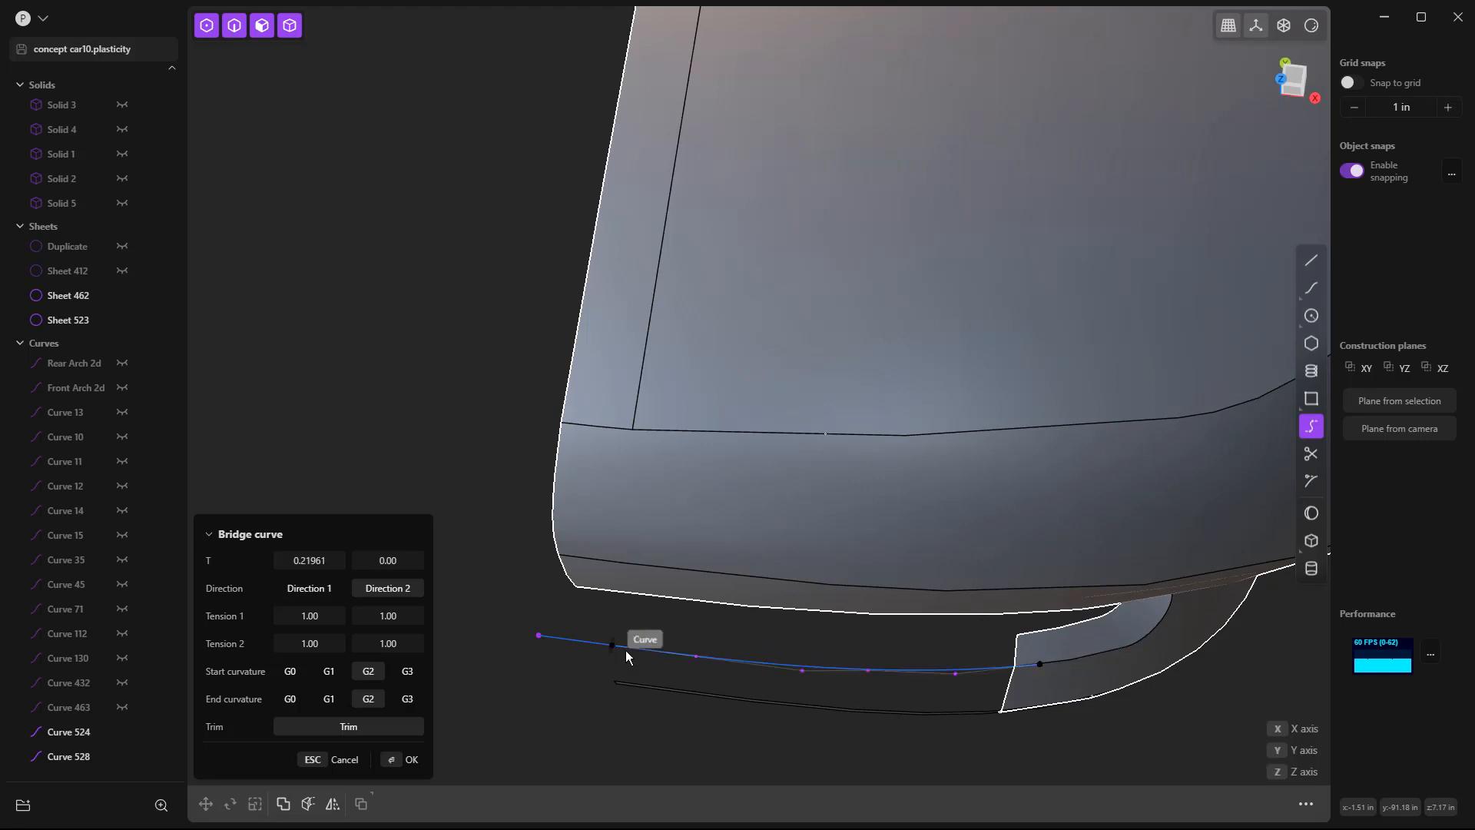
left_click(625, 652)
left_click_drag(321, 567, 269, 567)
left_click(329, 671)
left_click(329, 698)
middle_click_drag(707, 609, 599, 532)
key("Return")
Delete the short straight line across the centre, keeping the bridge curve.
left_click(550, 336)
scroll(463, 331, "up", 2)
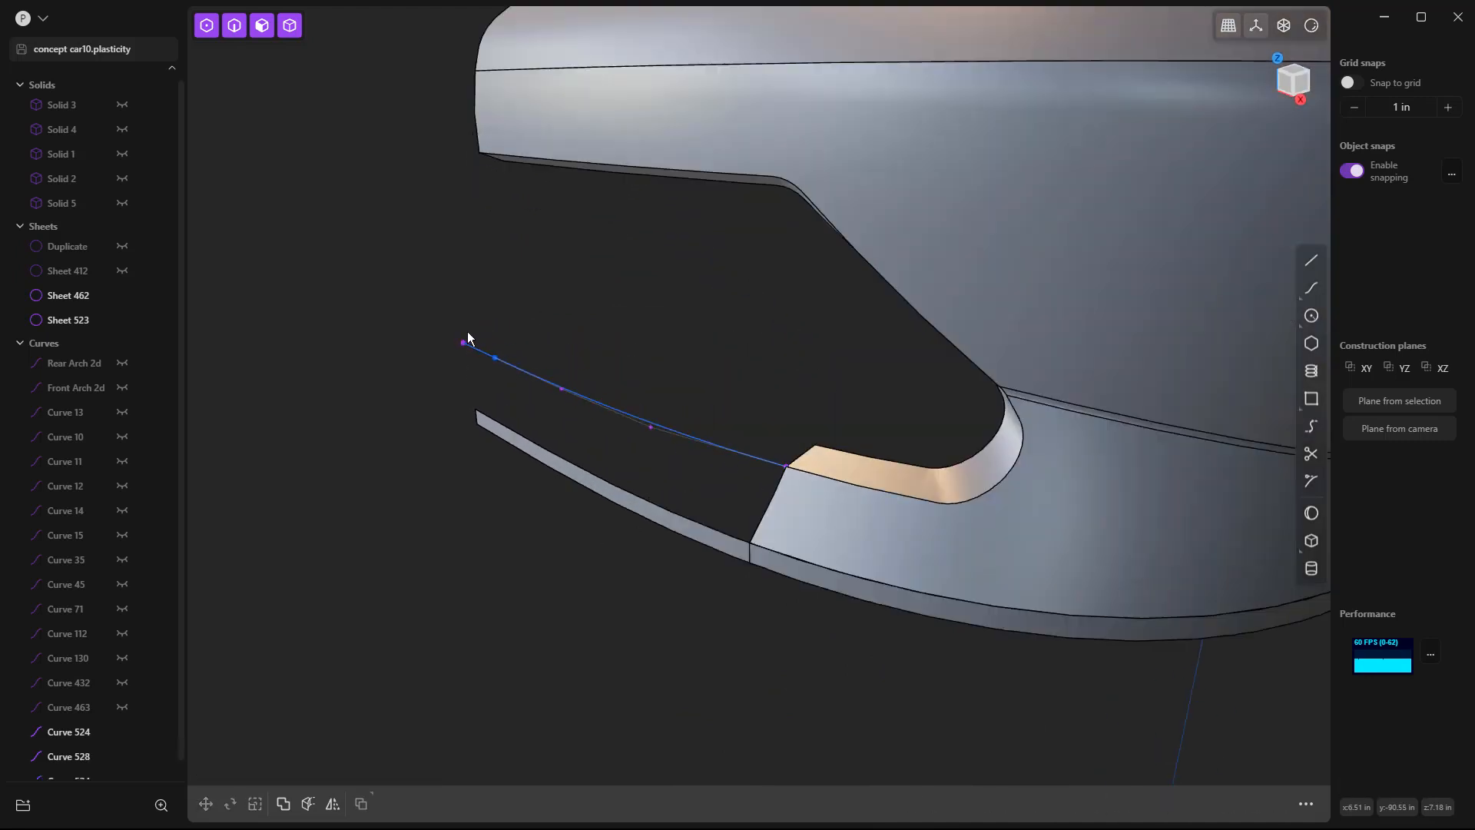
left_click(482, 354)
key("Delete")
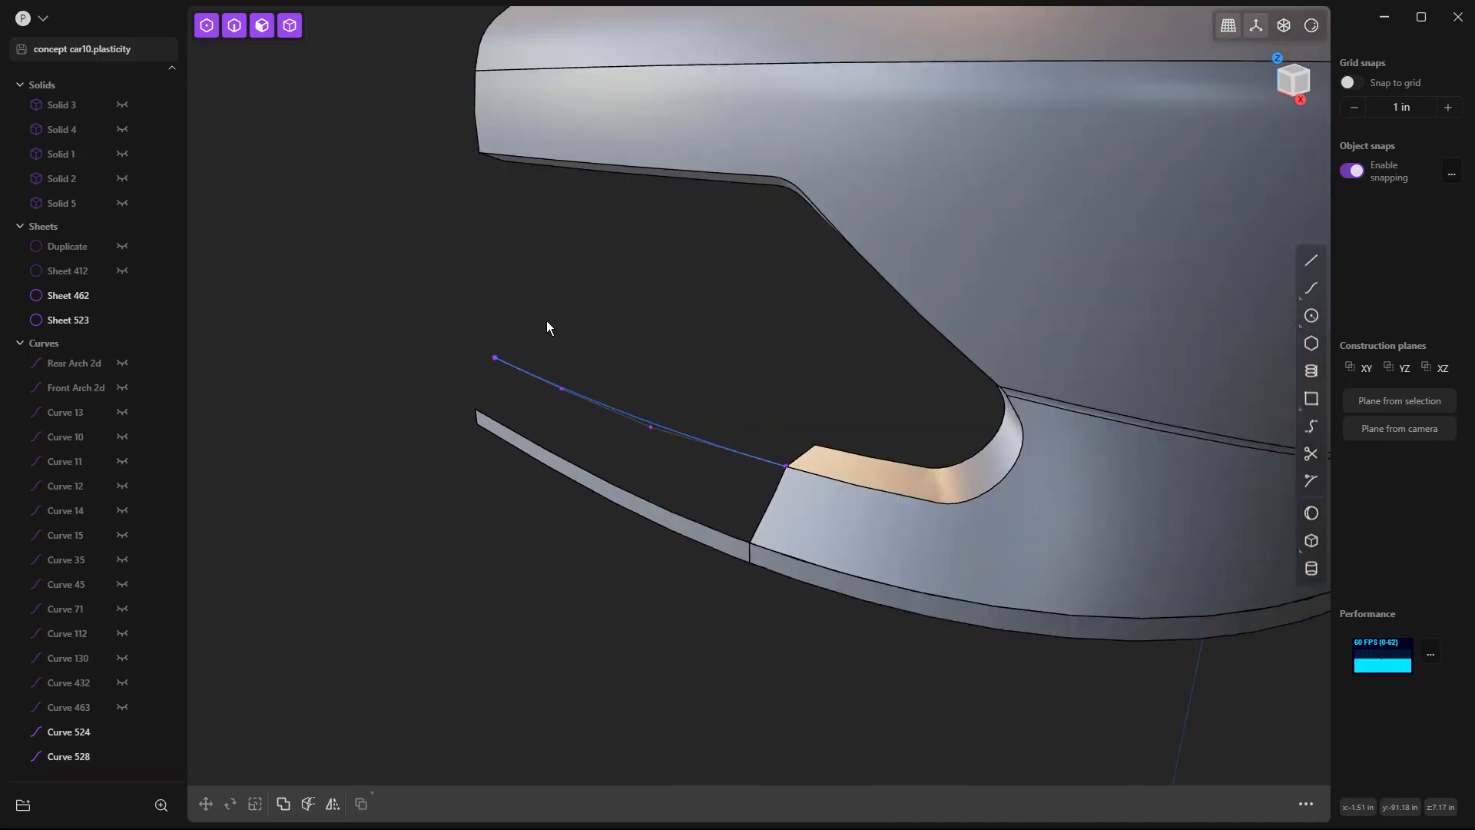
Draw a line from the bridge curve's centre end to the bottom strip's upper corner and give it two interior control points.
key("l")
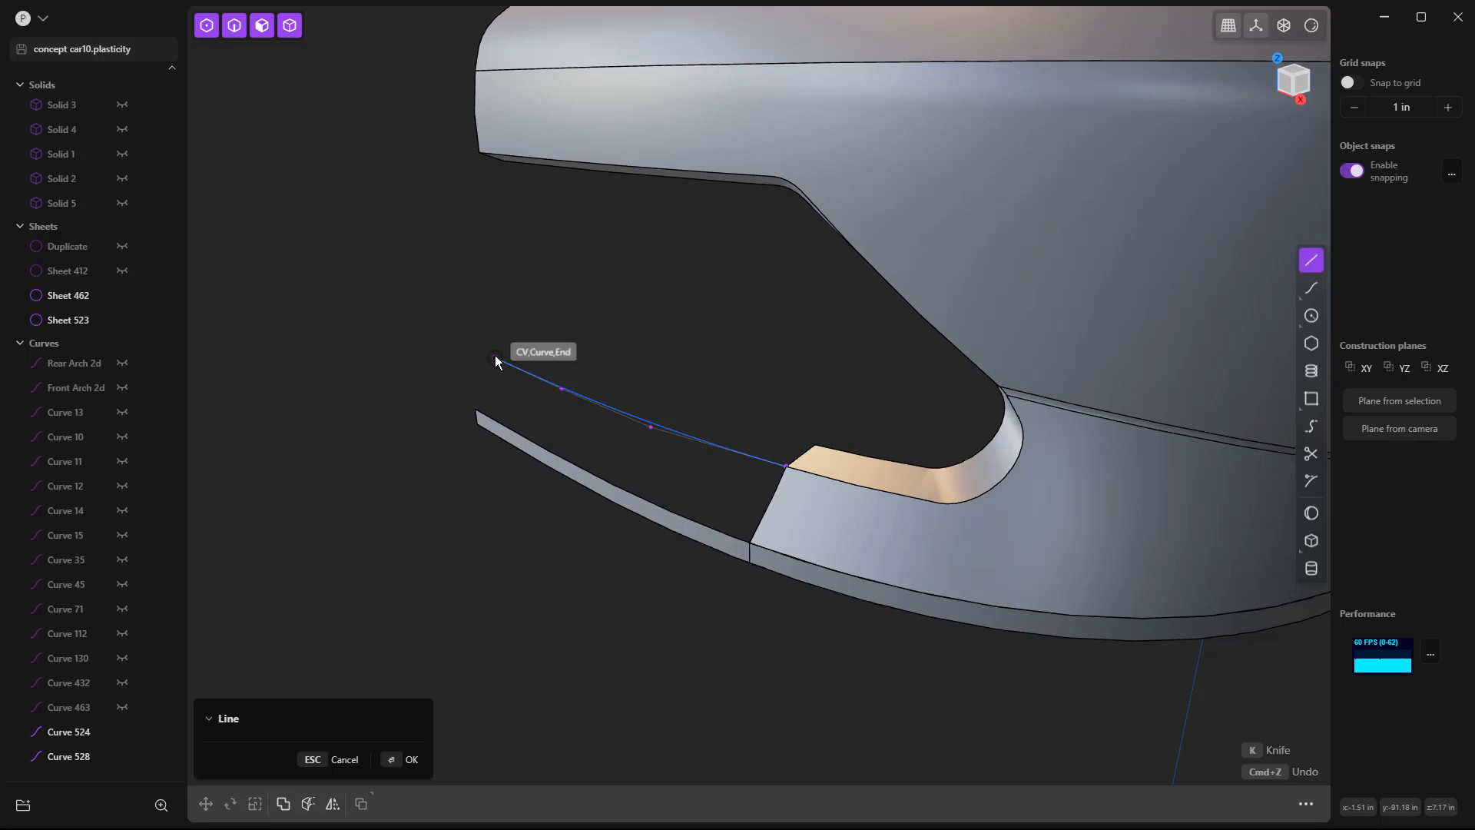
left_click(494, 357)
left_click(475, 406)
key("Escape")
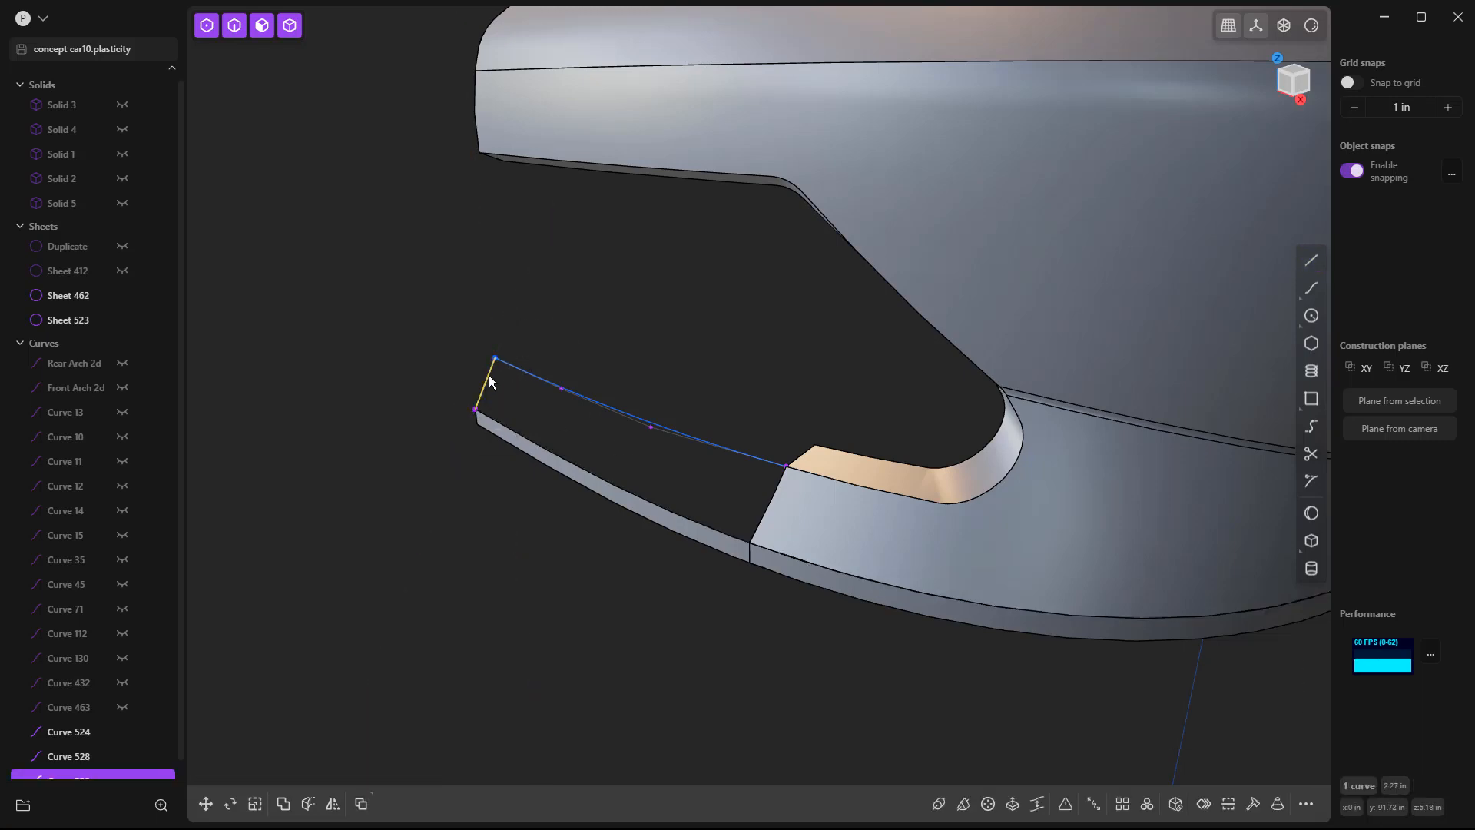
left_click(1228, 803)
left_click(666, 588)
In the right view, bow the centre profile line inward by moving its two interior control points about 0.14 in along Y.
key("KP_3")
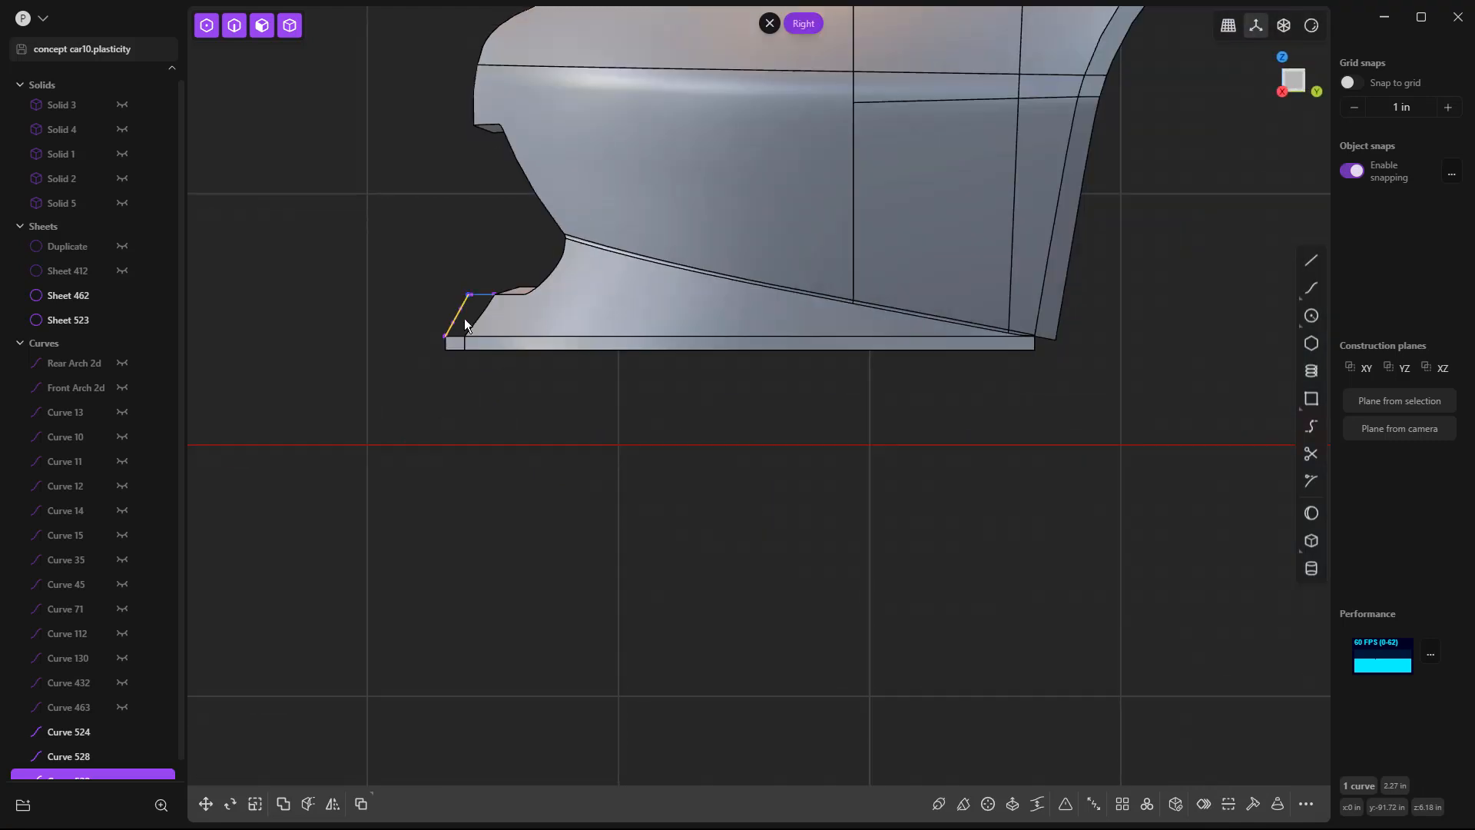
scroll(480, 306, "up", 5)
scroll(481, 303, "up", 2)
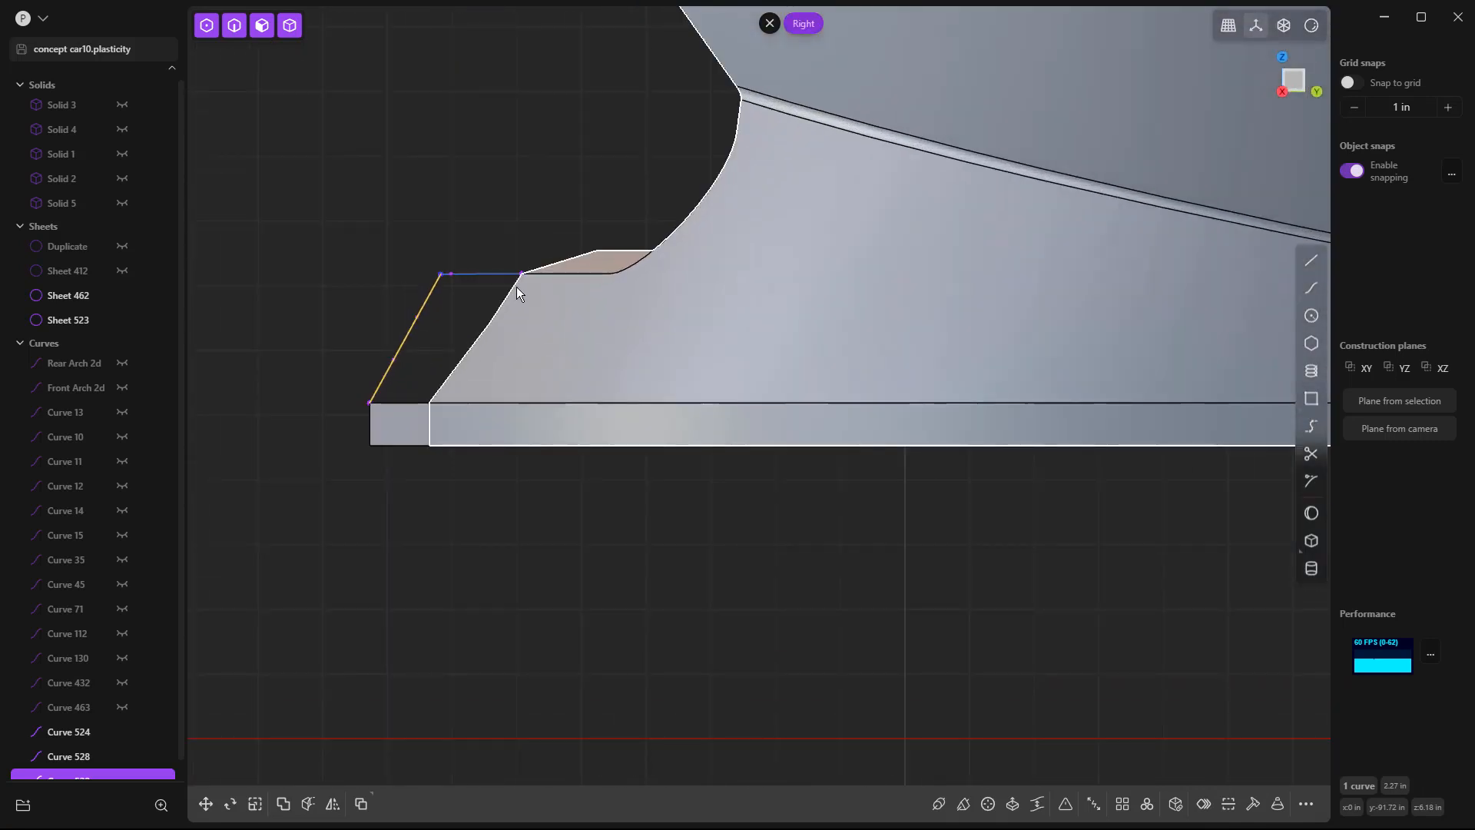
left_click_drag(353, 289, 444, 371)
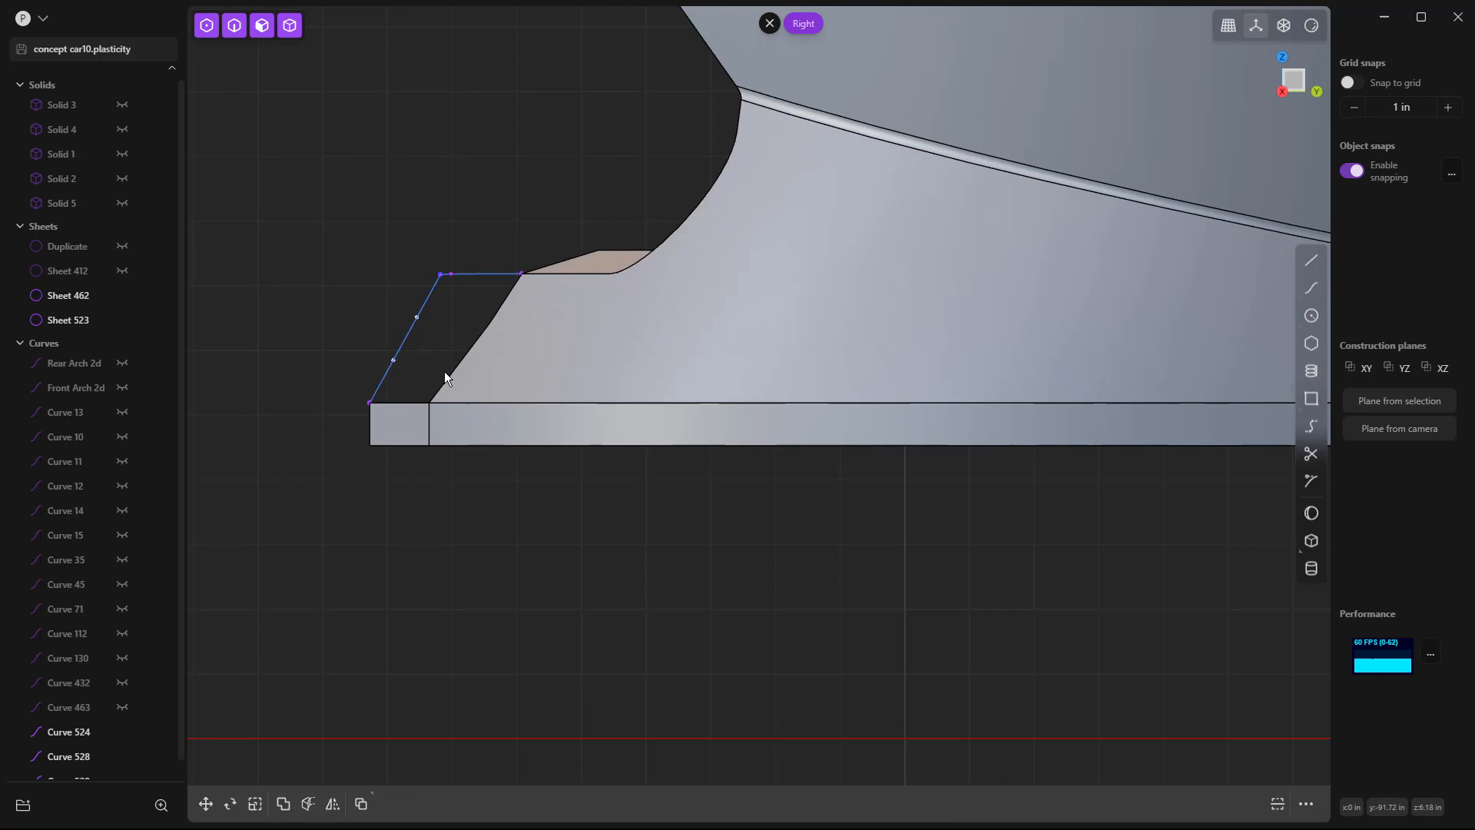
key("g")
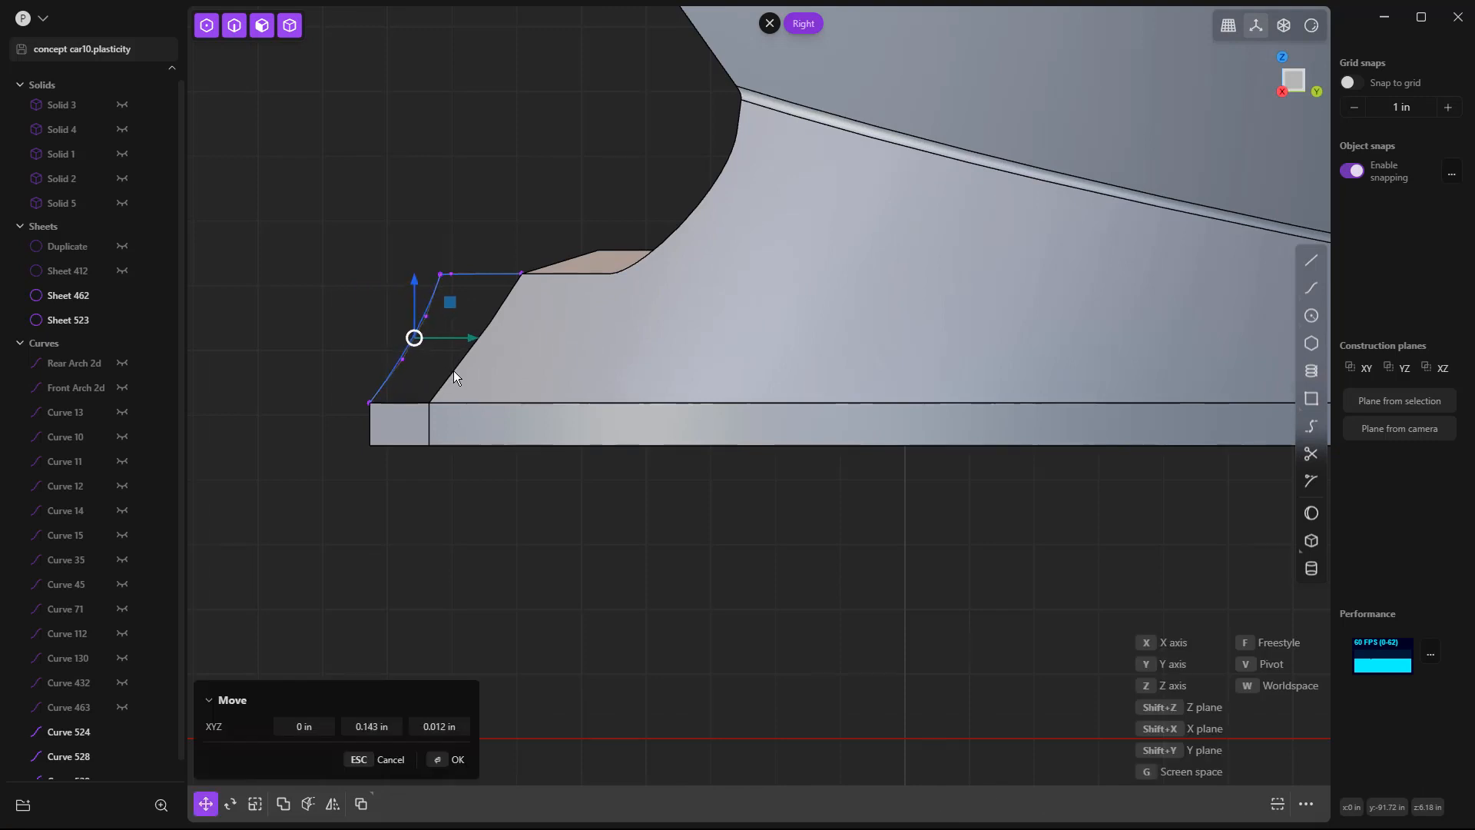
key("Escape")
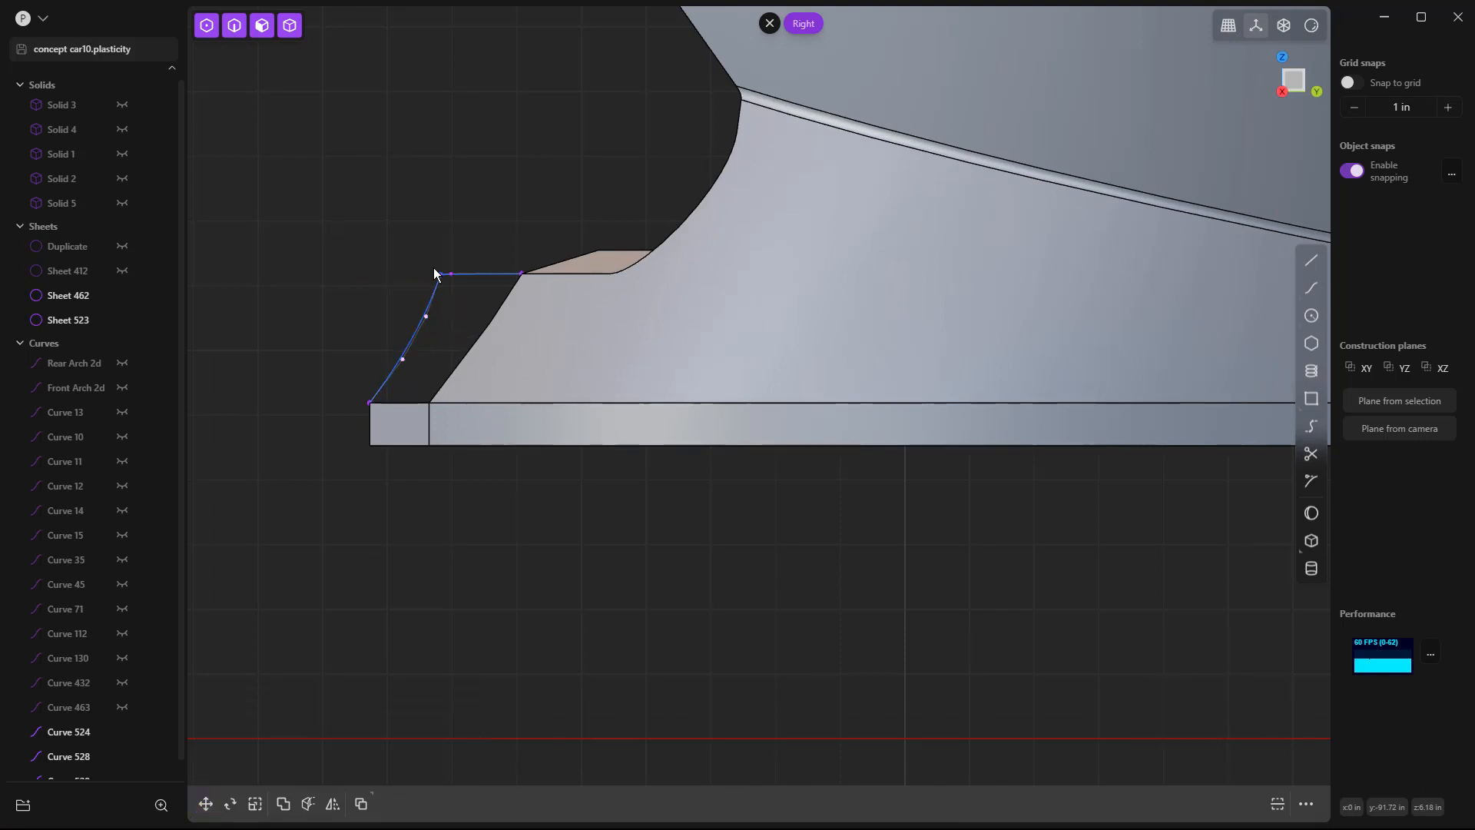
Extrude the bowed centre profile about 1.93 in across the centre, away from the lip, and delete the profile curve.
middle_click_drag(442, 278, 555, 361)
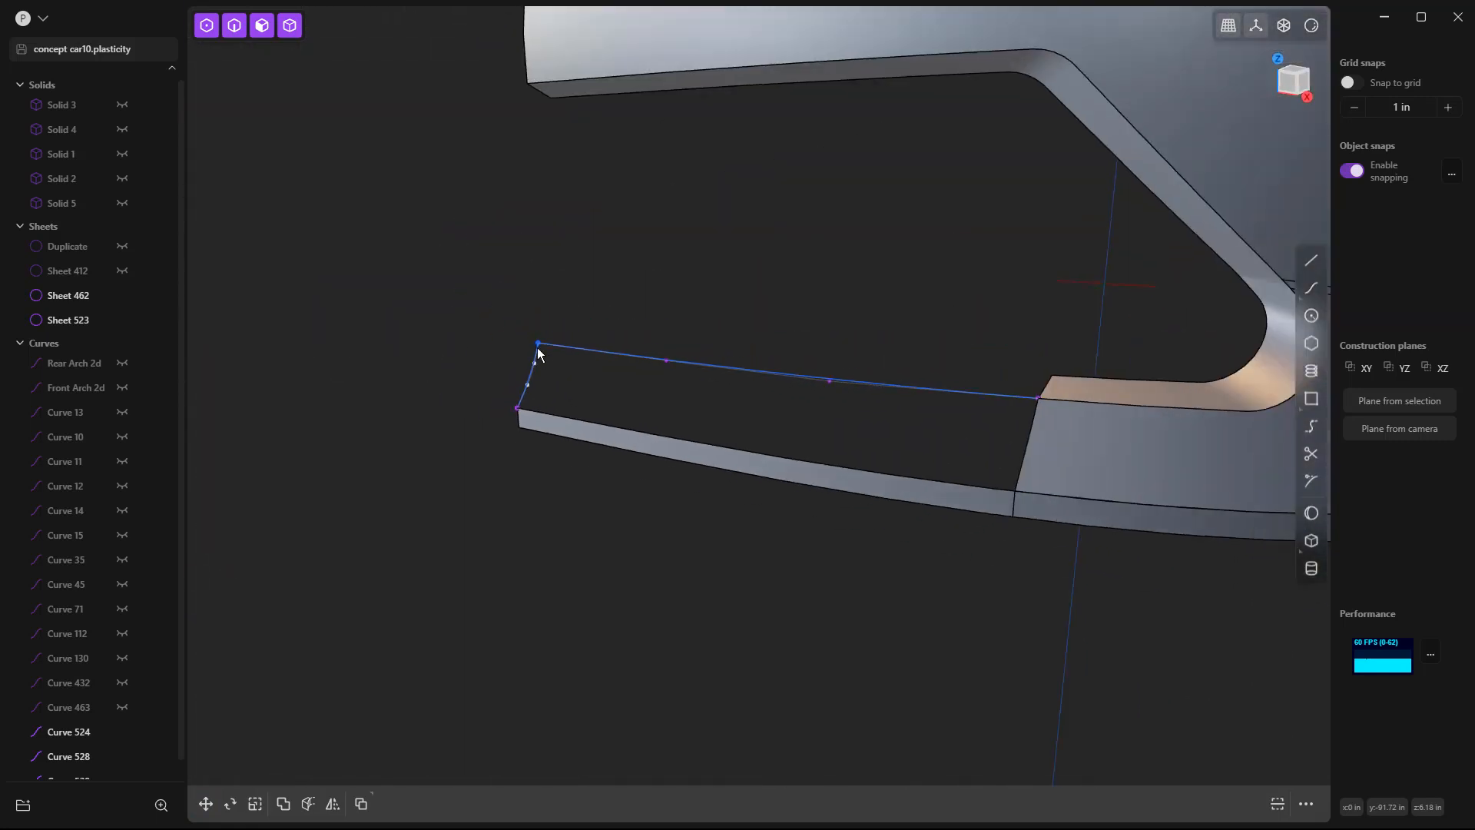
left_click(537, 350)
key("e")
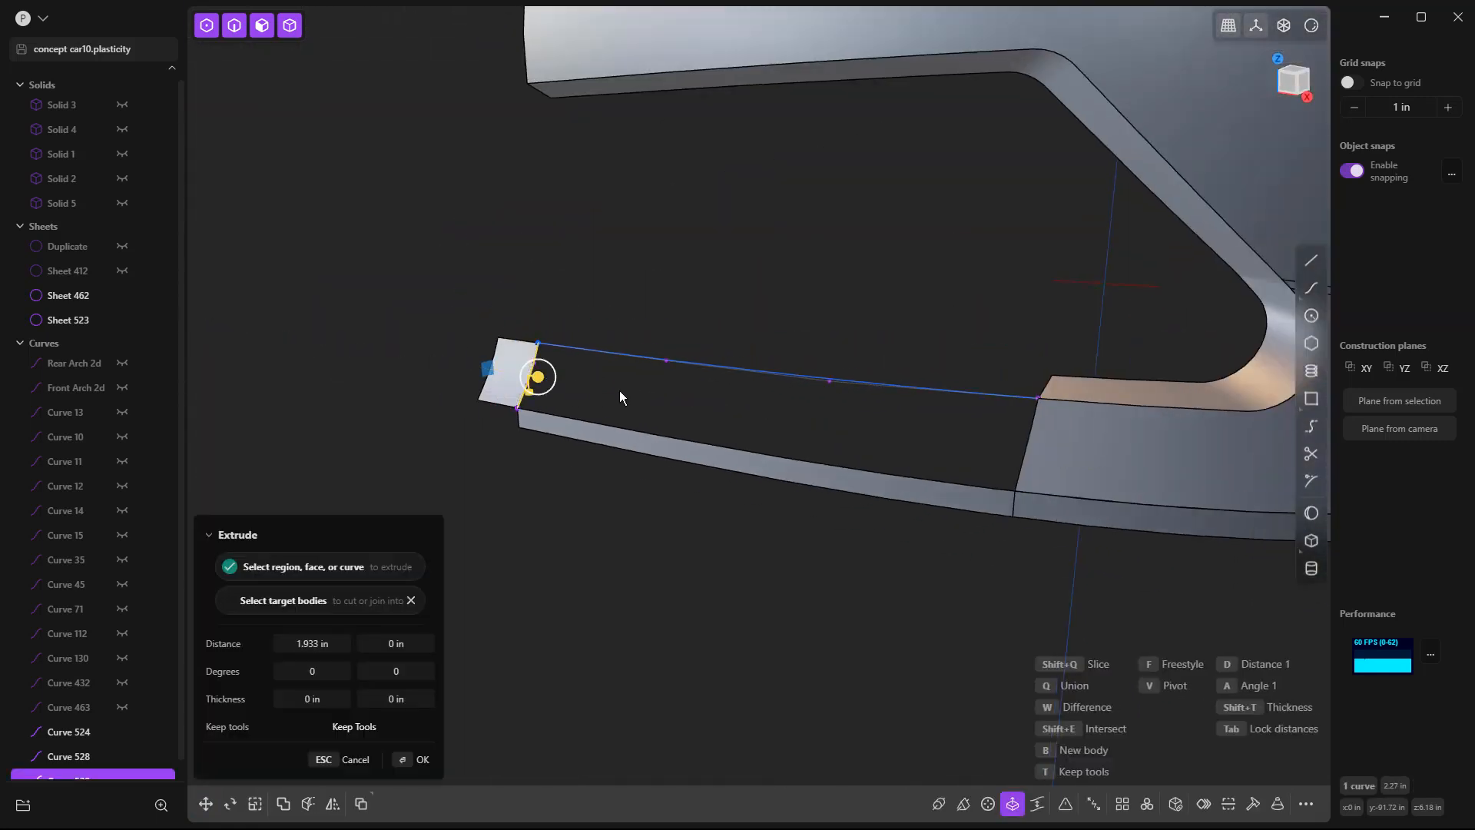
key("Return")
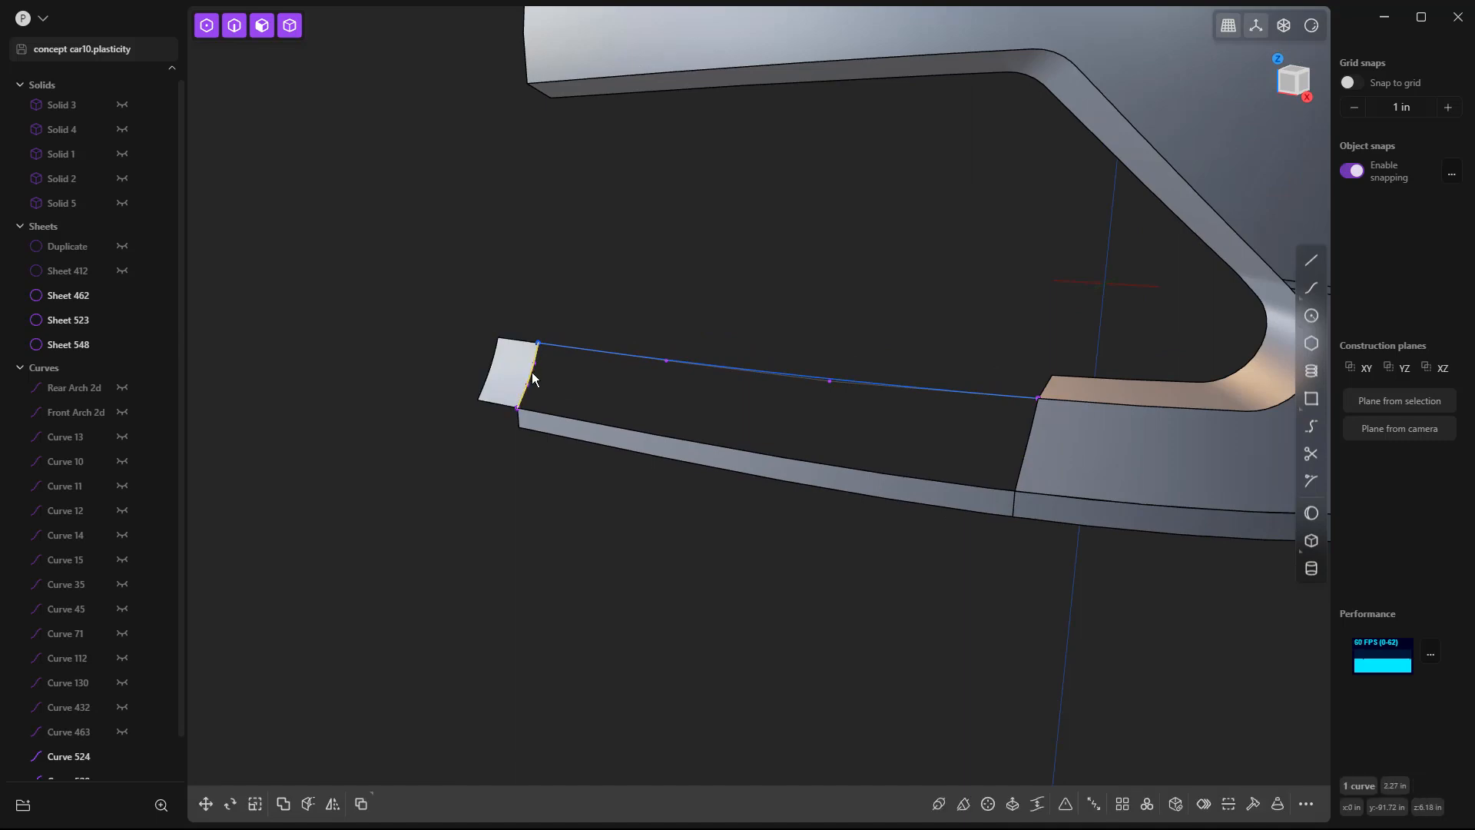
key("Escape")
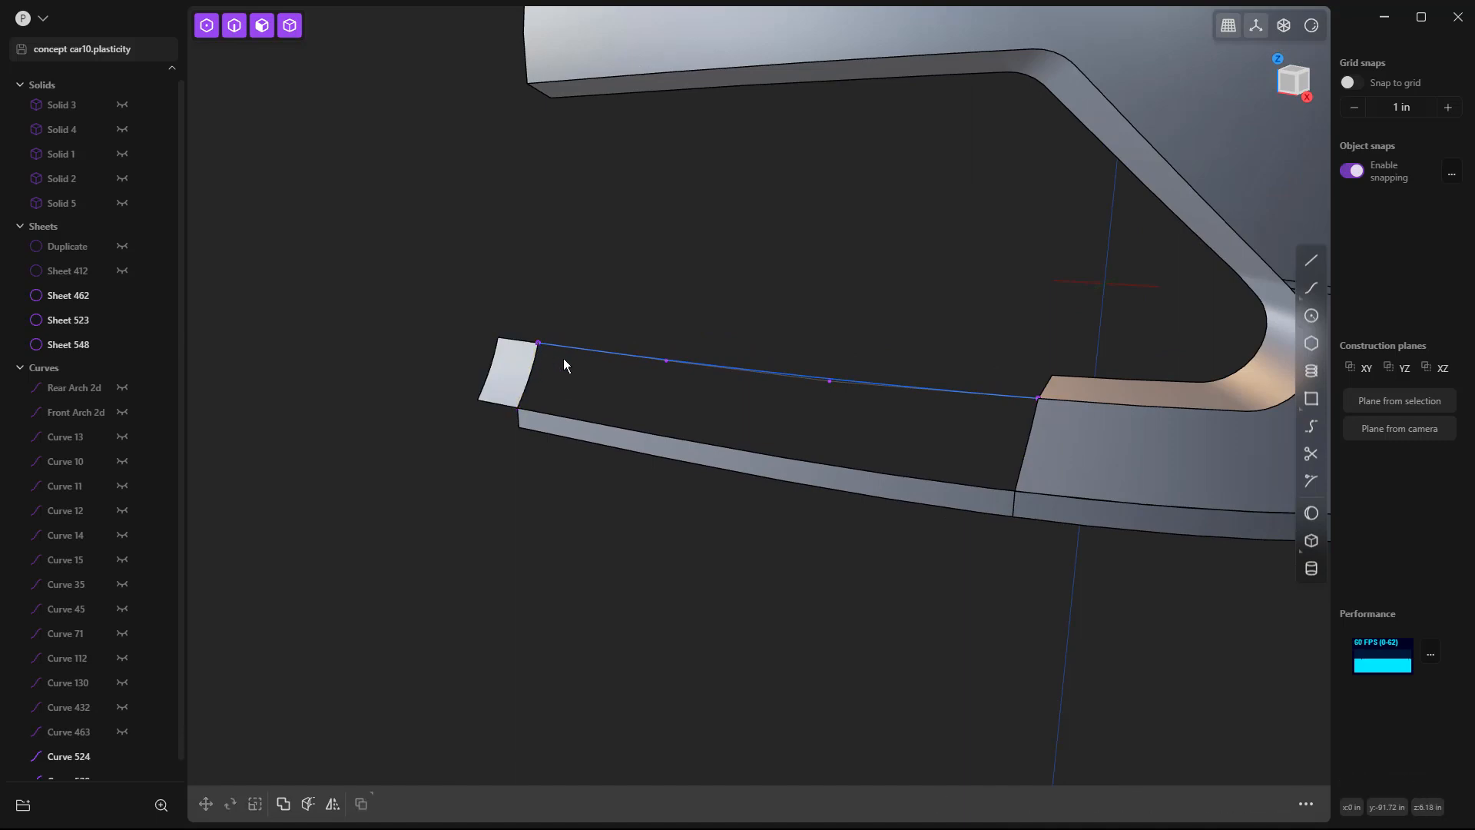
Try to loft between the extruded sheet's edge and the lip's cut edge, using the strip's upper edge and bridge curve as guides.
key("2")
left_click(1030, 417)
key("e")
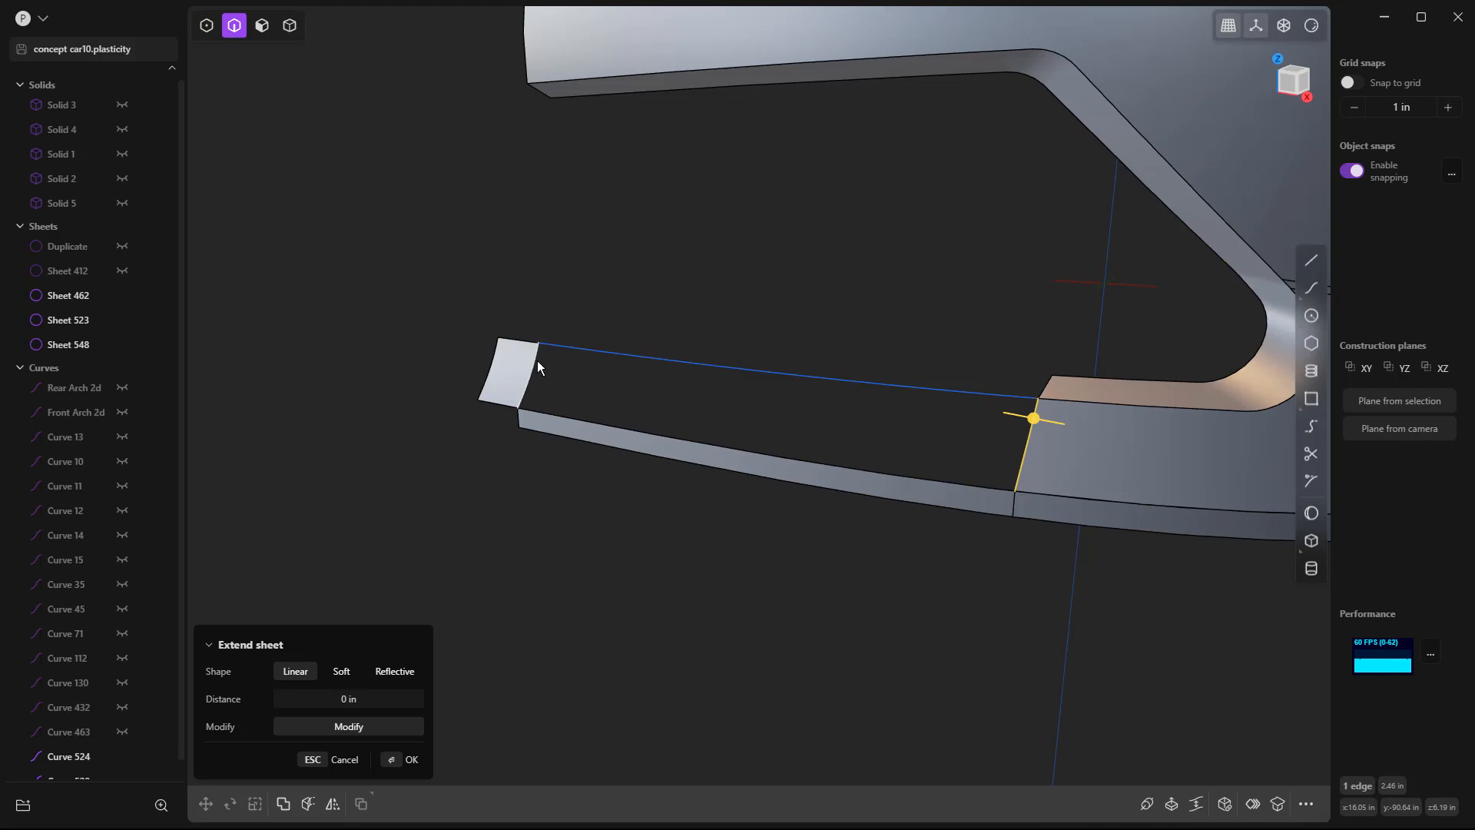
left_click(538, 361)
left_click(536, 364)
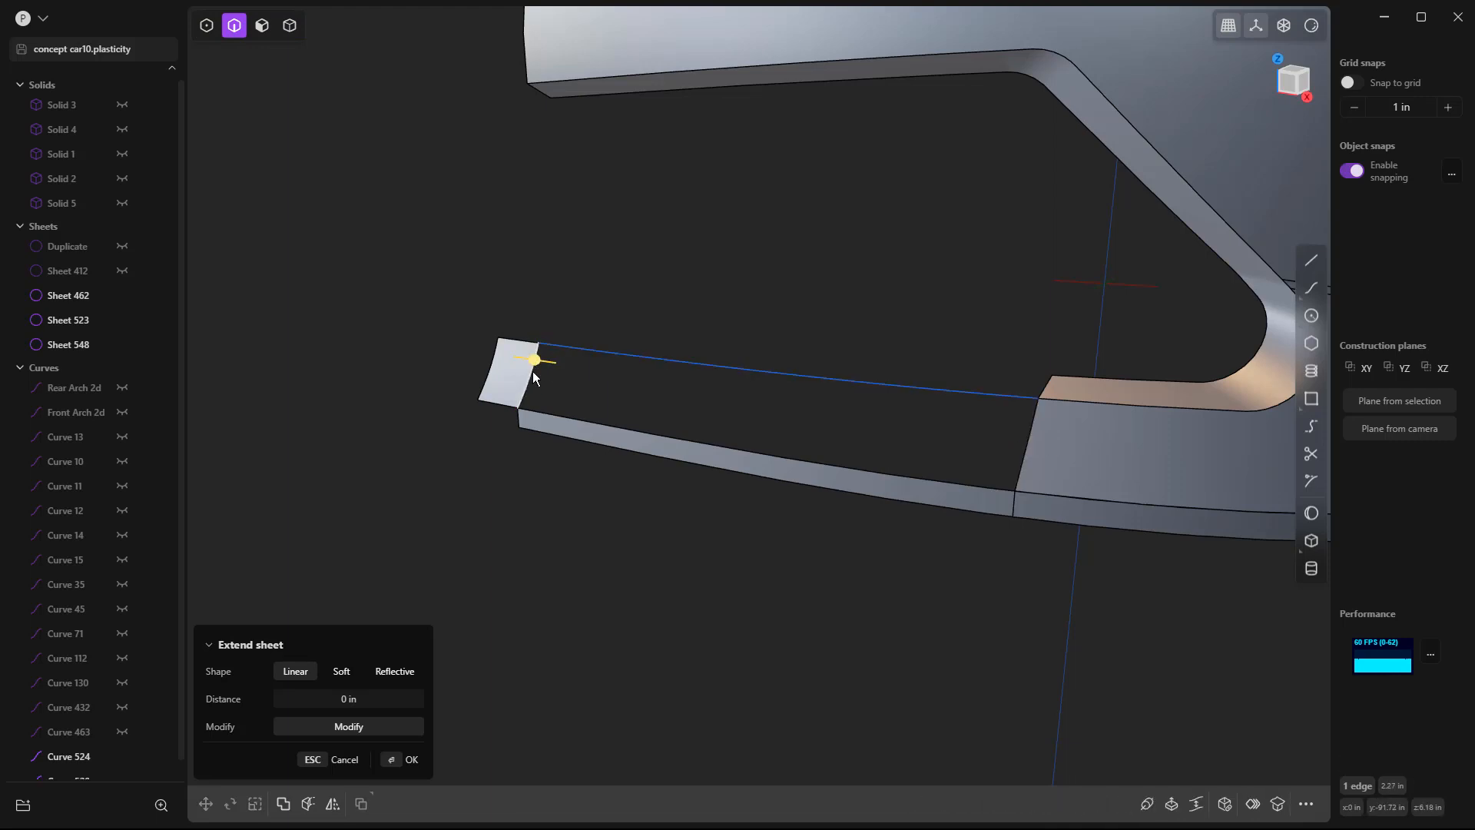
left_click(1033, 426, "shift")
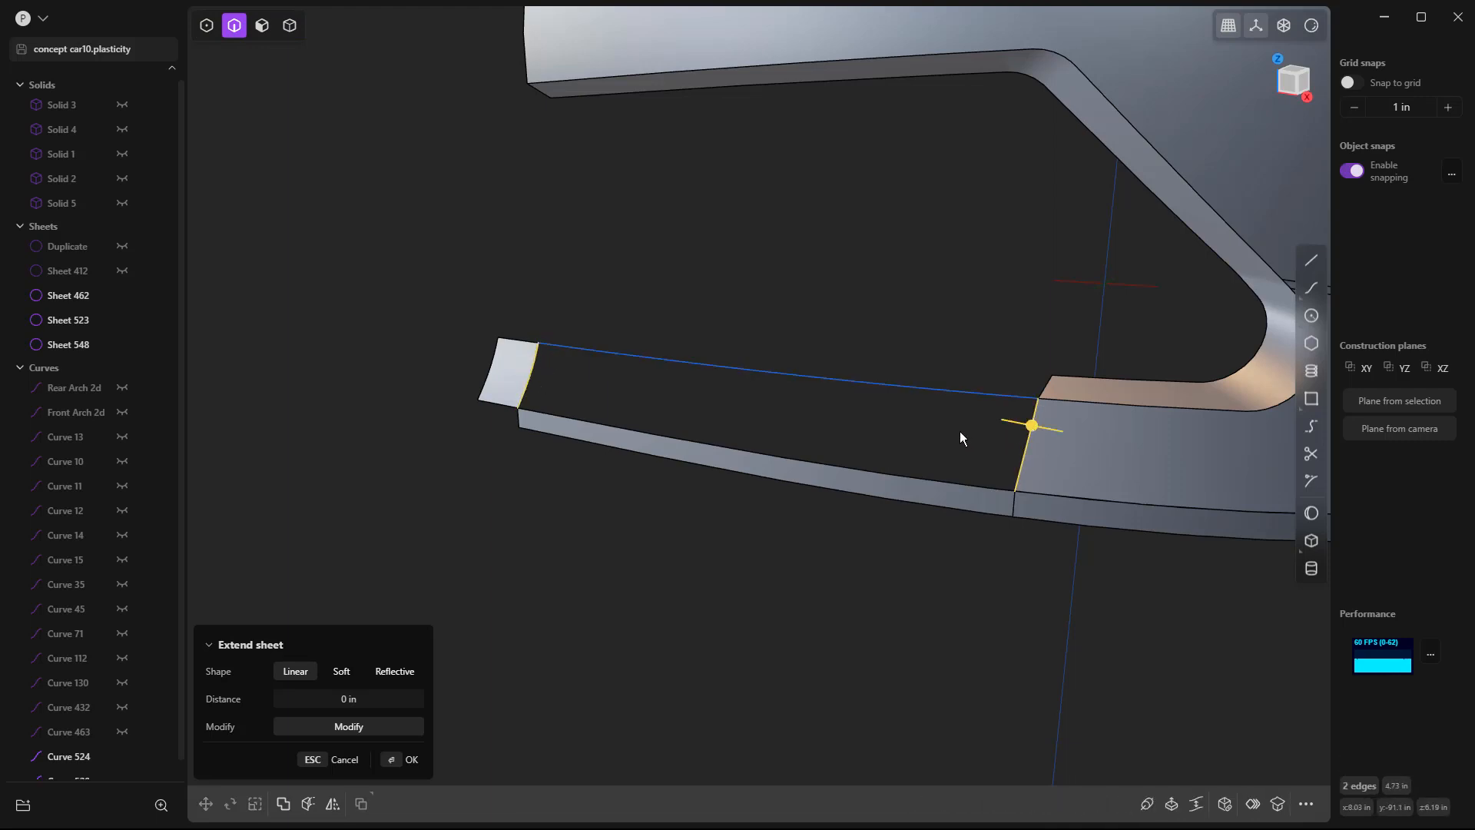
key("l")
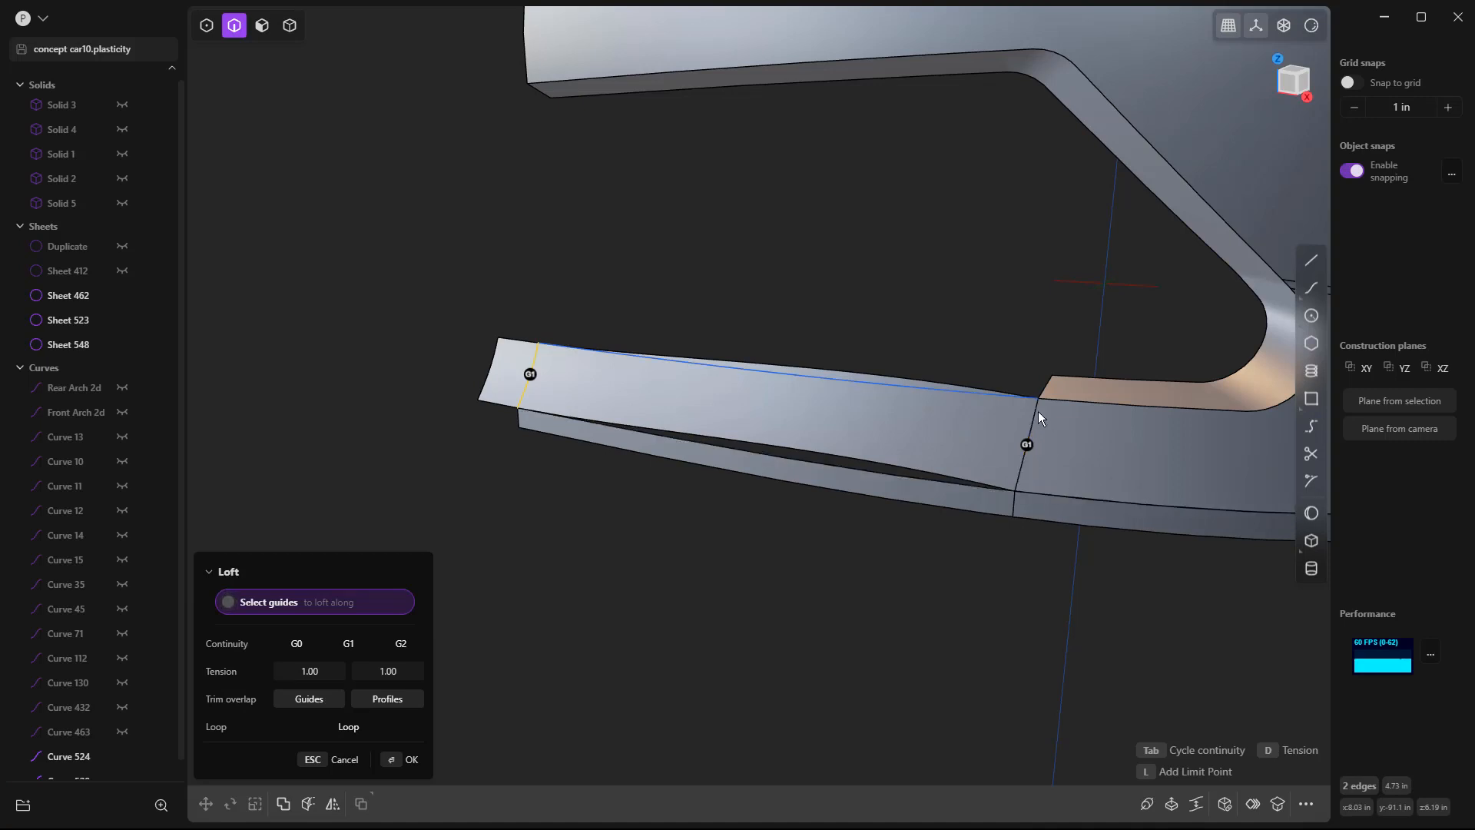
left_click(934, 482)
left_click(971, 396)
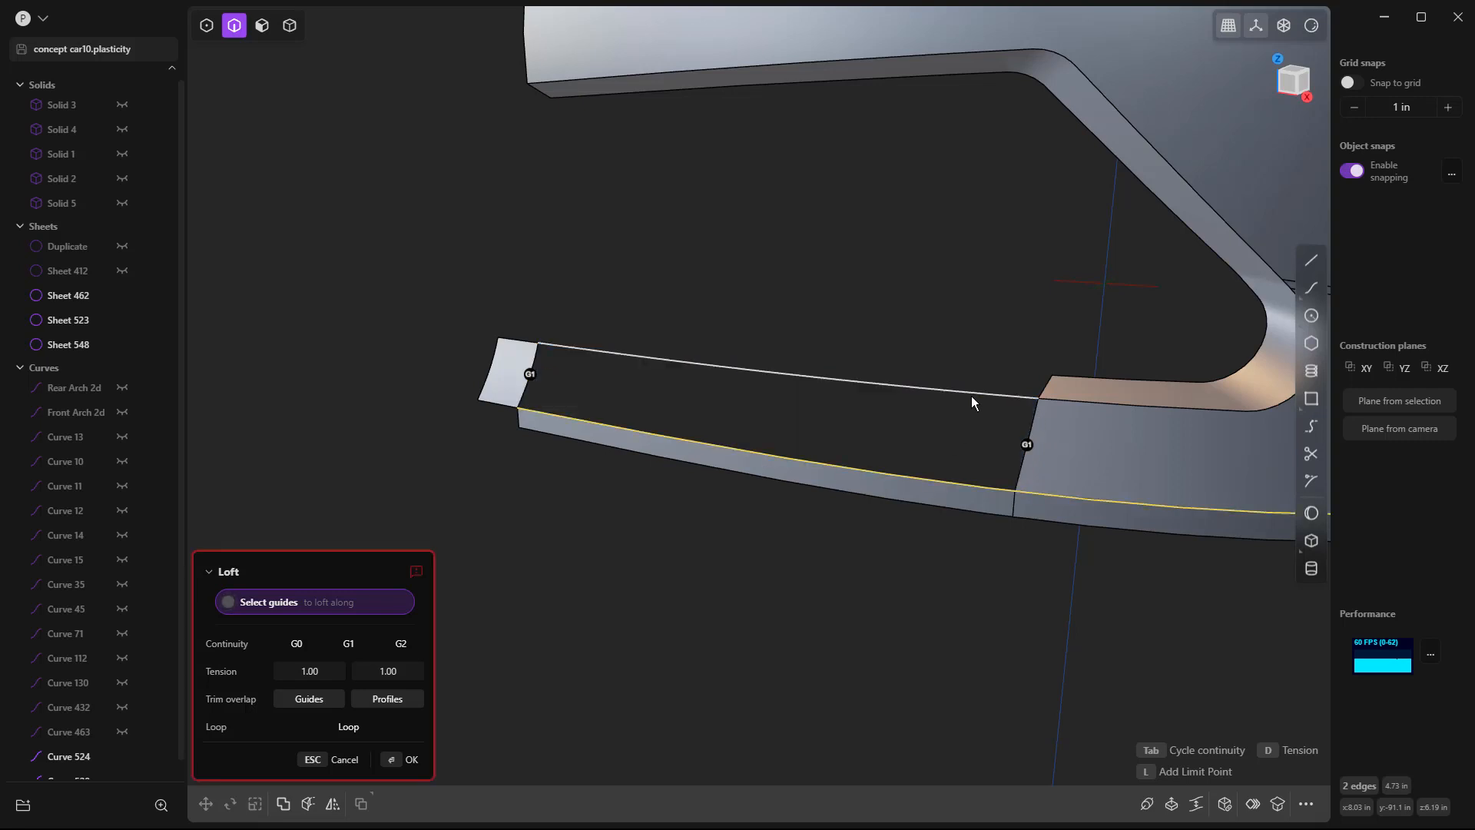
scroll(883, 457, "down", 5)
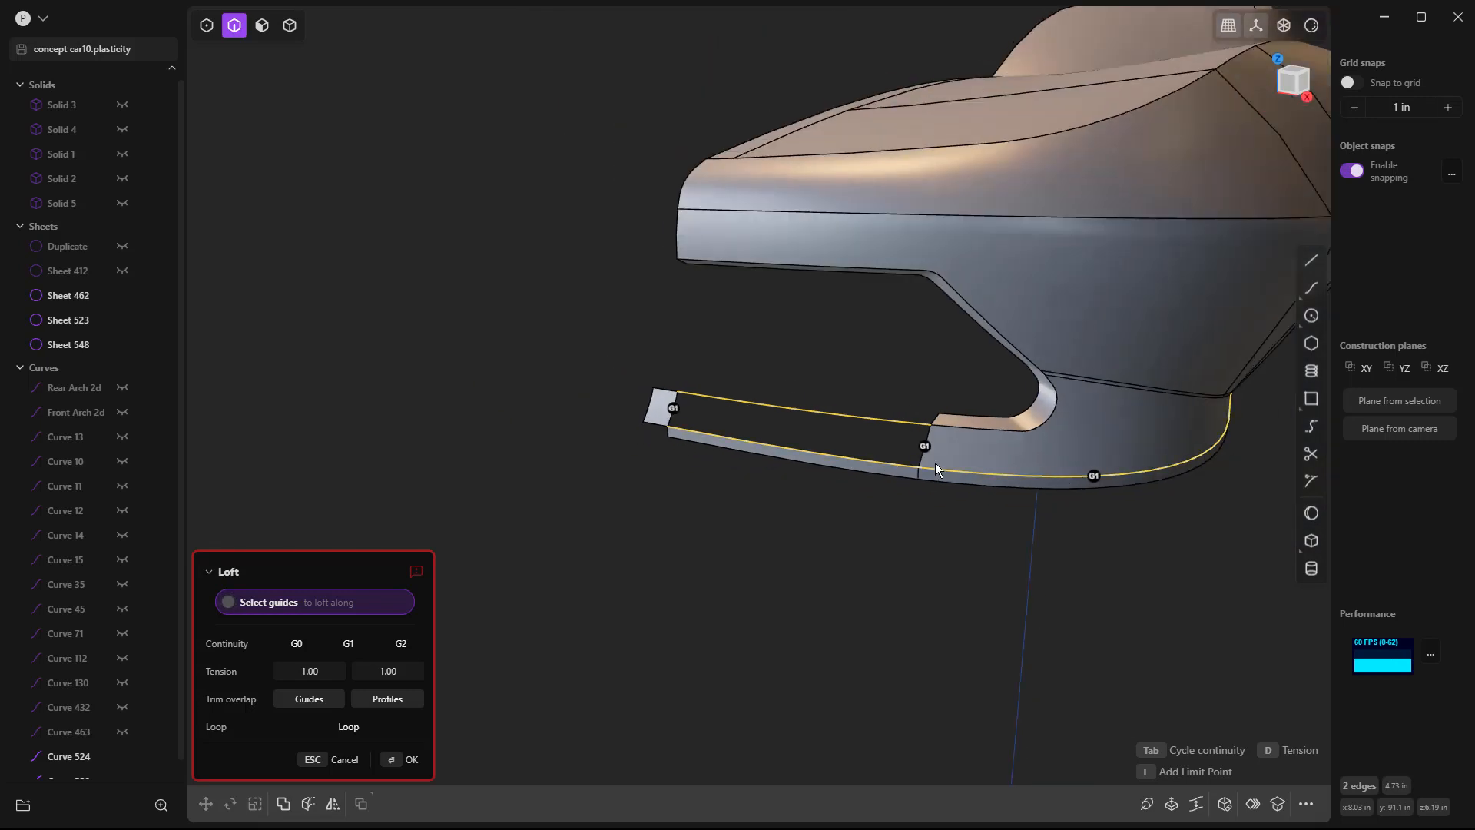
scroll(933, 464, "up", 4)
key("Escape")
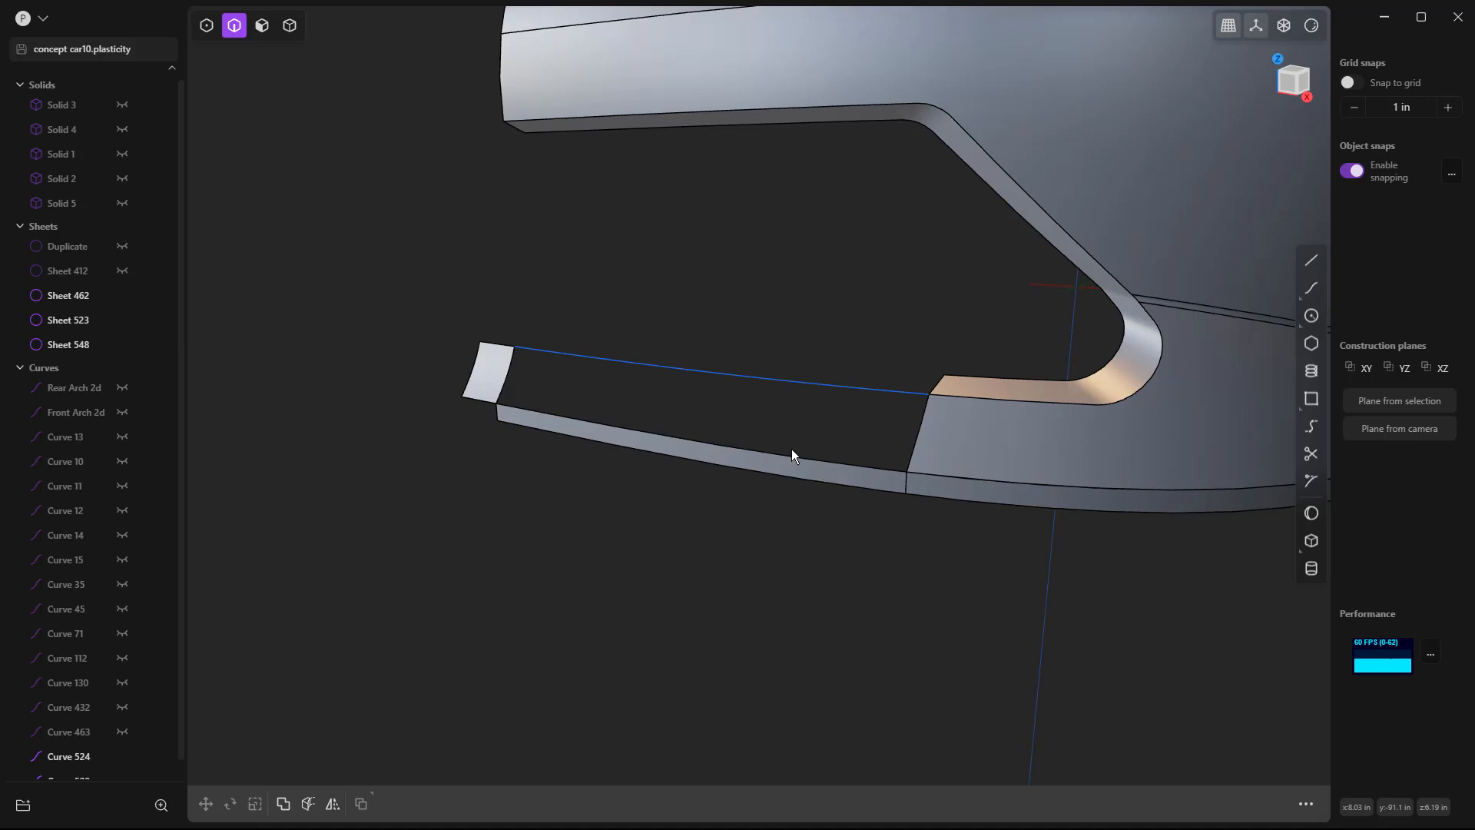
Cut the bottom strip with the vertical line in the front view, and delete the strip's outer portion and the line.
key("5")
middle_click_drag(810, 536, 1213, 483)
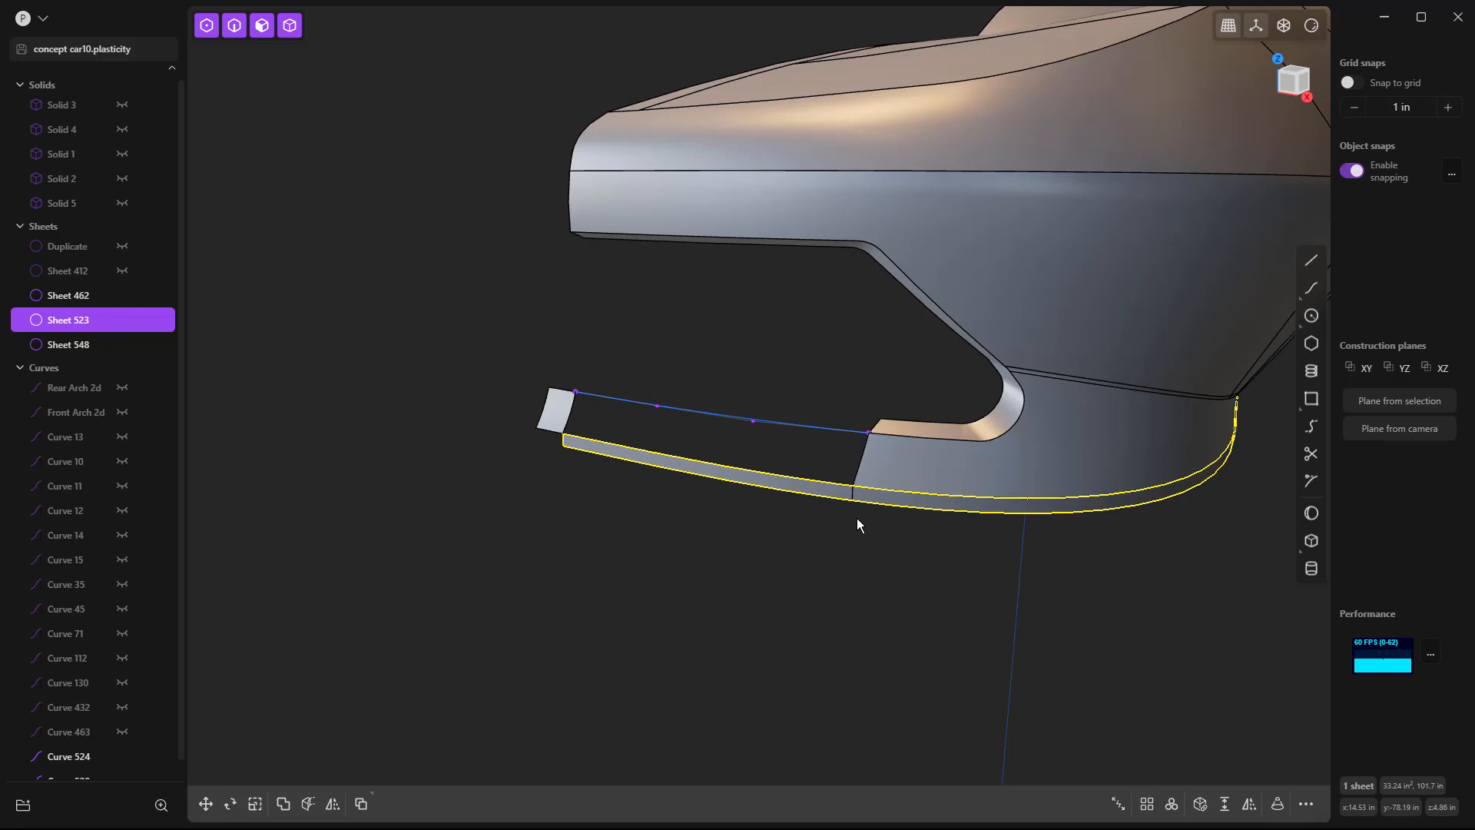
key("KP_3")
key("KP_1")
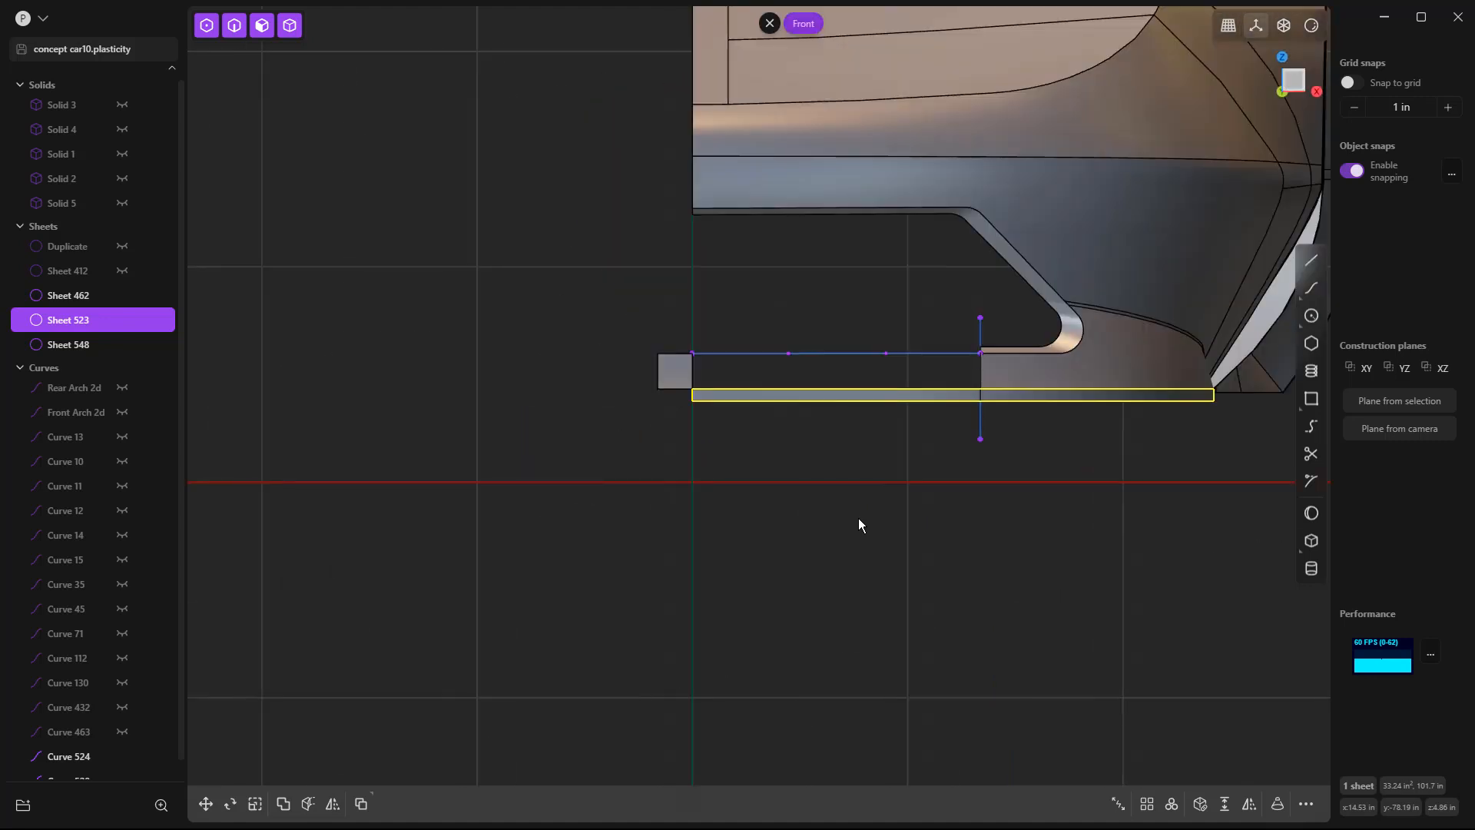
left_click(980, 430)
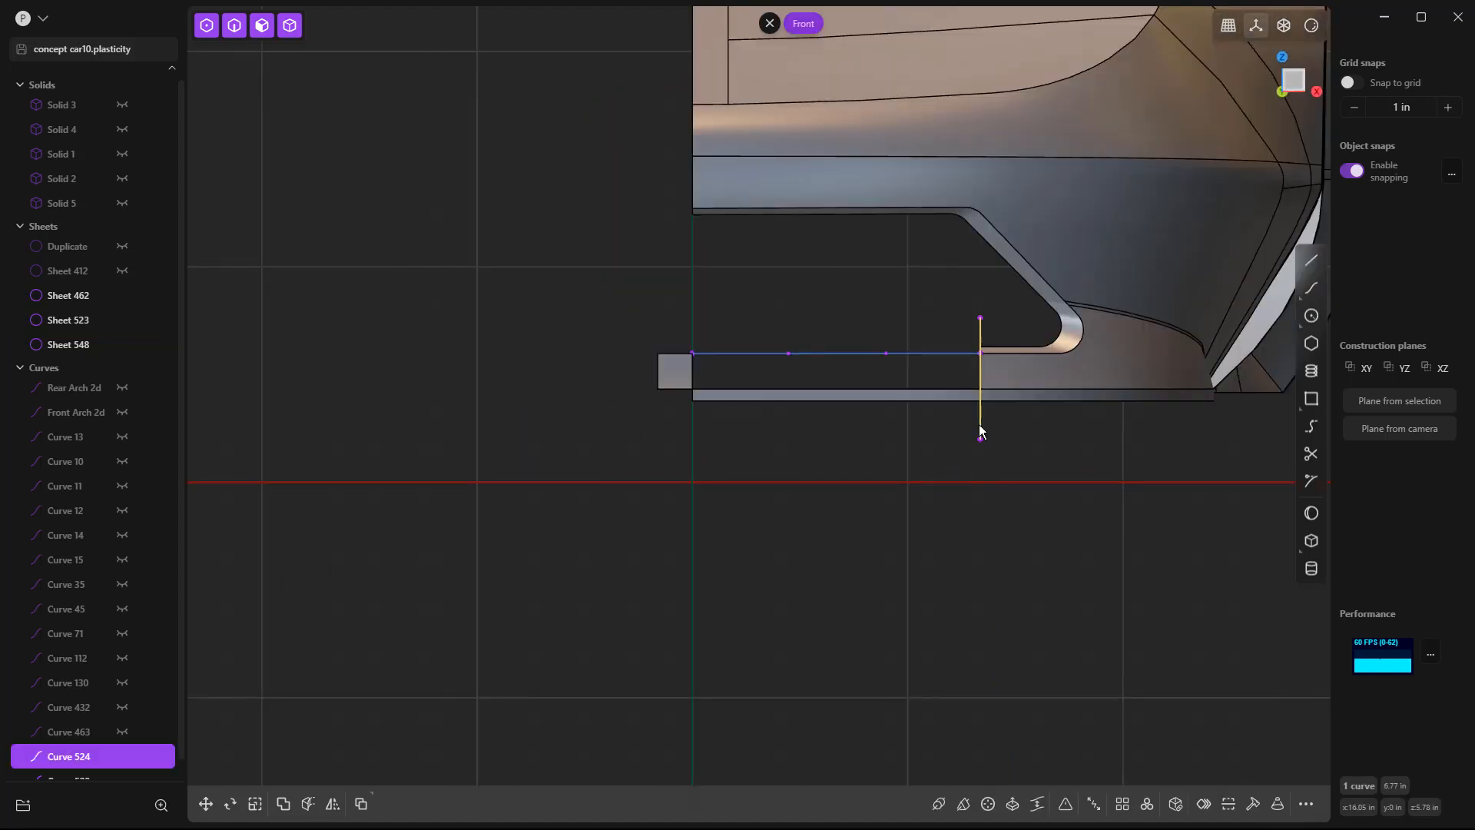
key("c")
left_click(953, 399)
key("Return")
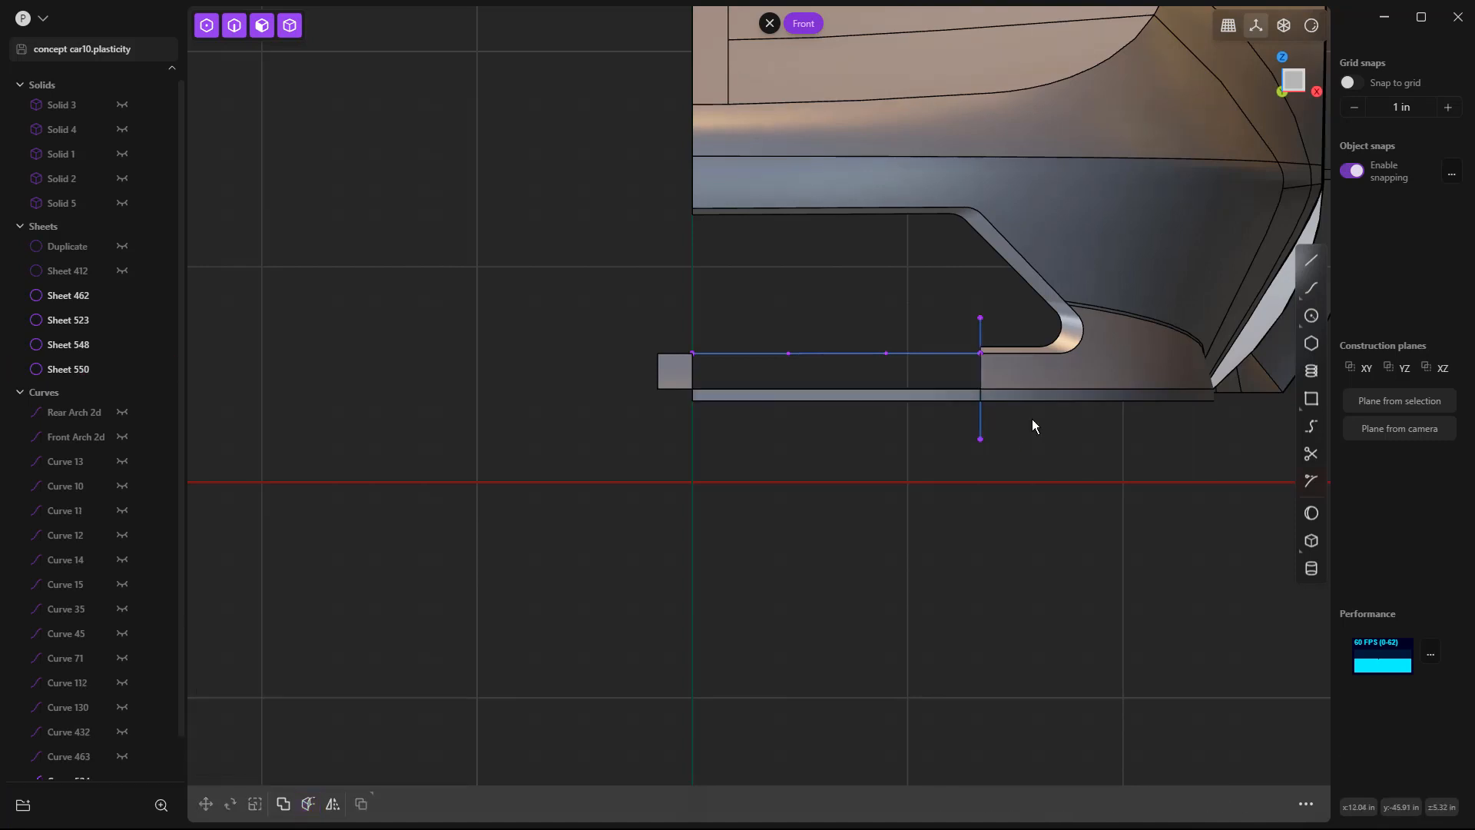
left_click(1030, 404)
key("Delete")
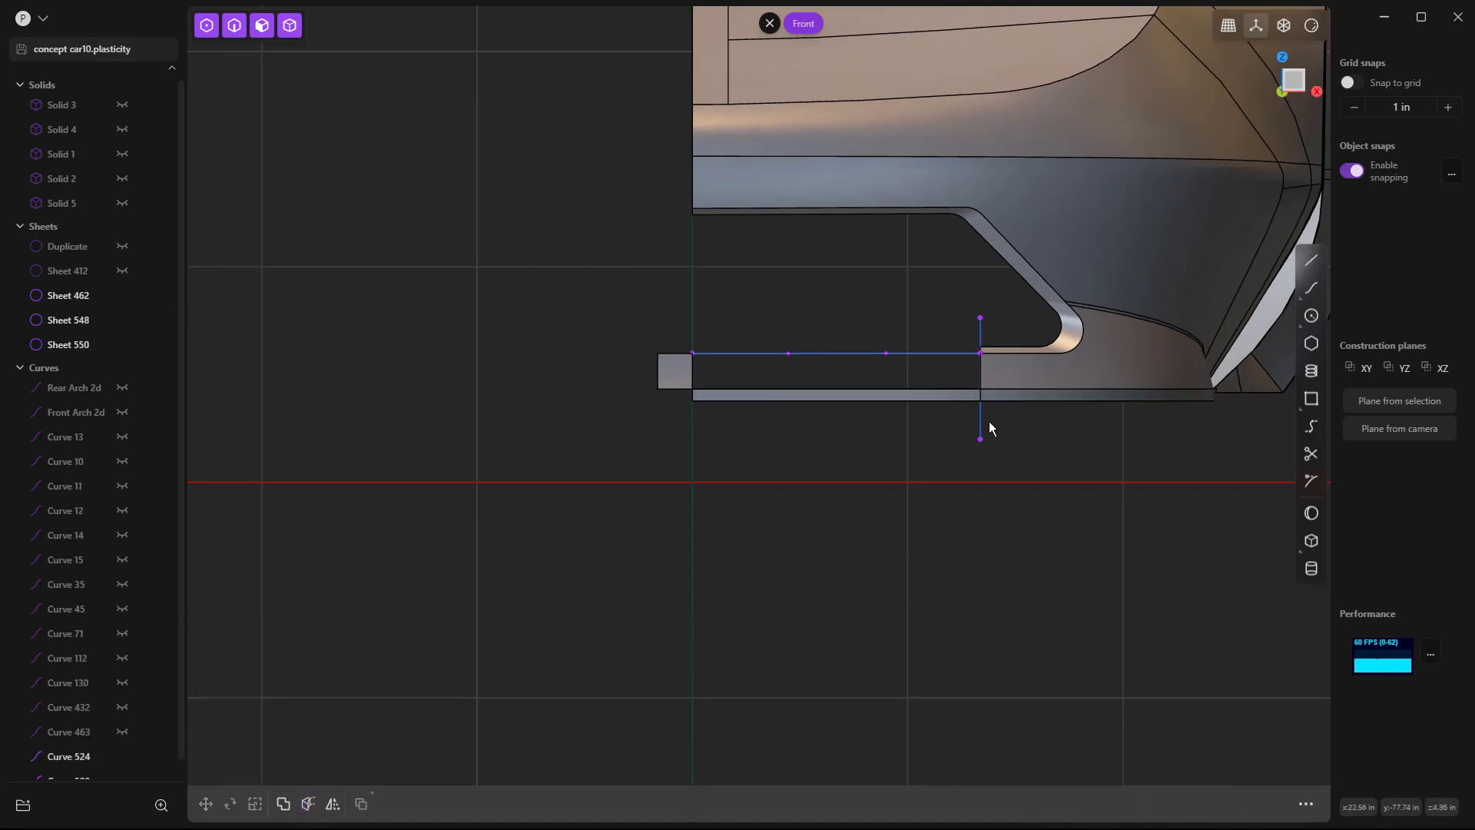
Join the remaining centre strip to the car's body sheet.
middle_click_drag(1044, 451, 902, 500)
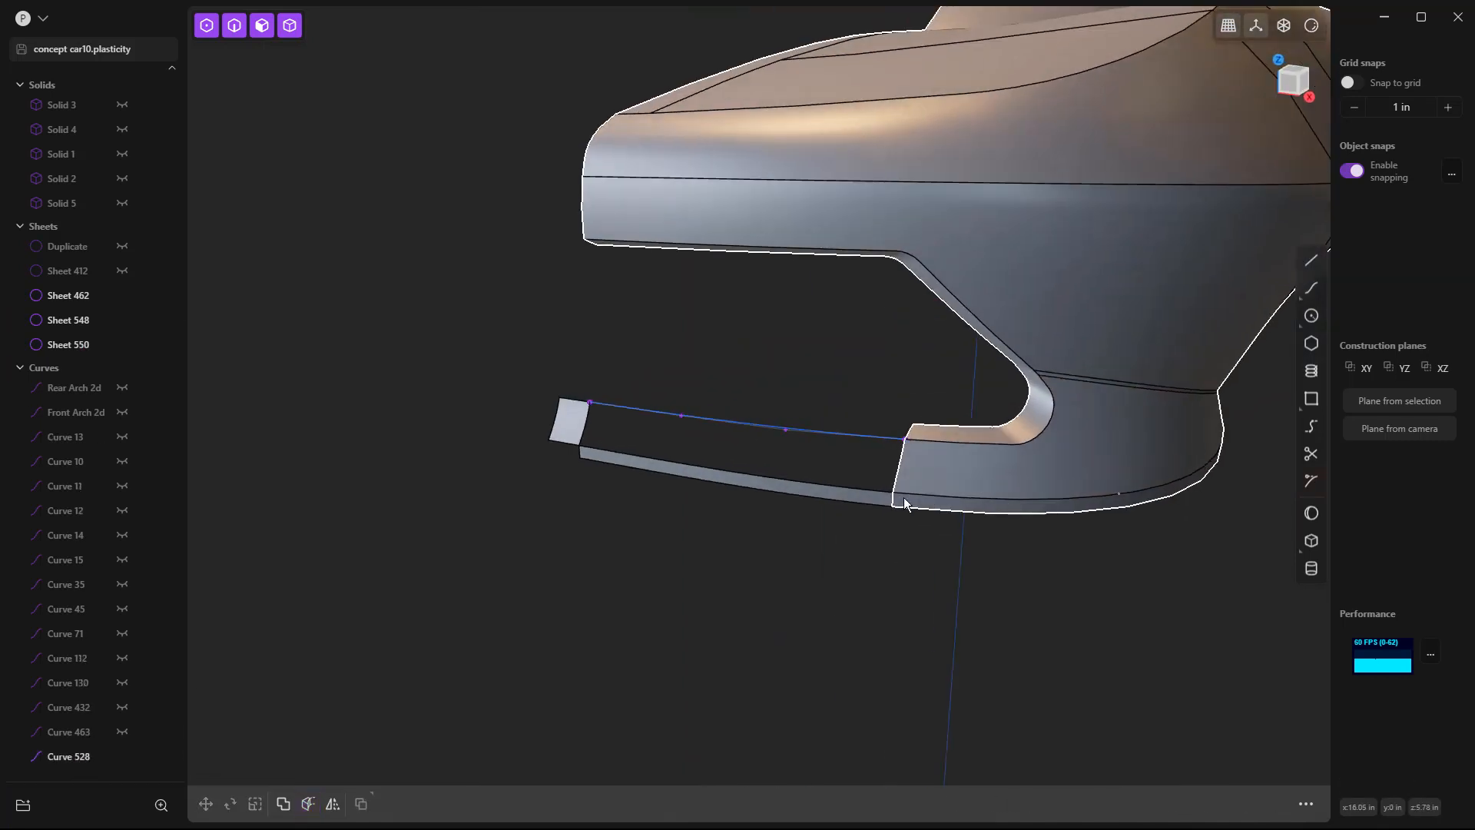
scroll(914, 491, "up", 3)
left_click(931, 481)
left_click(807, 503)
key("j")
left_click(817, 519)
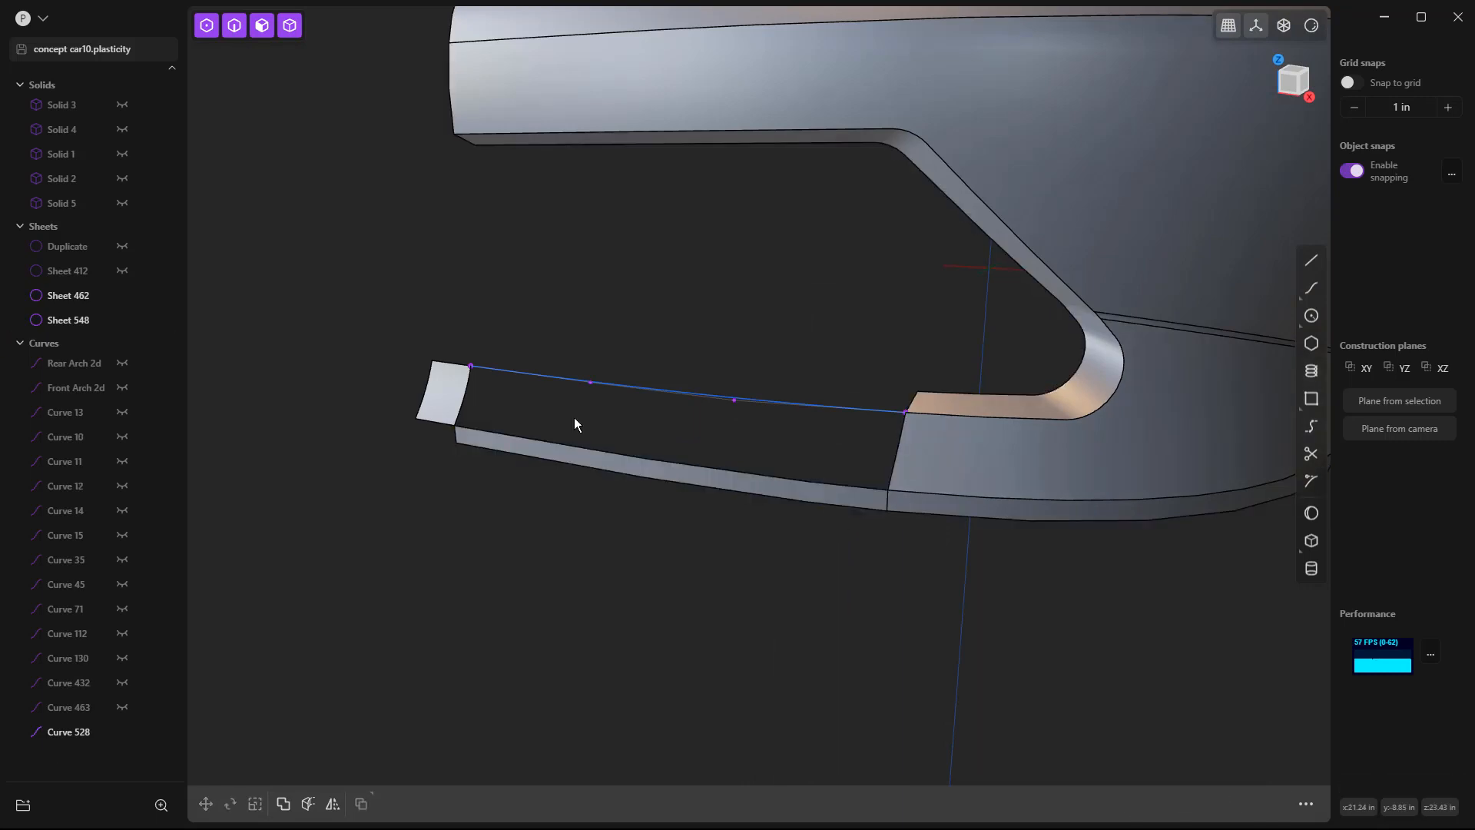
Loft between the centre sheet's edge and the lip's cut edge, guided by the bridge curve and the strip's upper edge, with G0 continuity on the strip edge.
key("2")
left_click(470, 379)
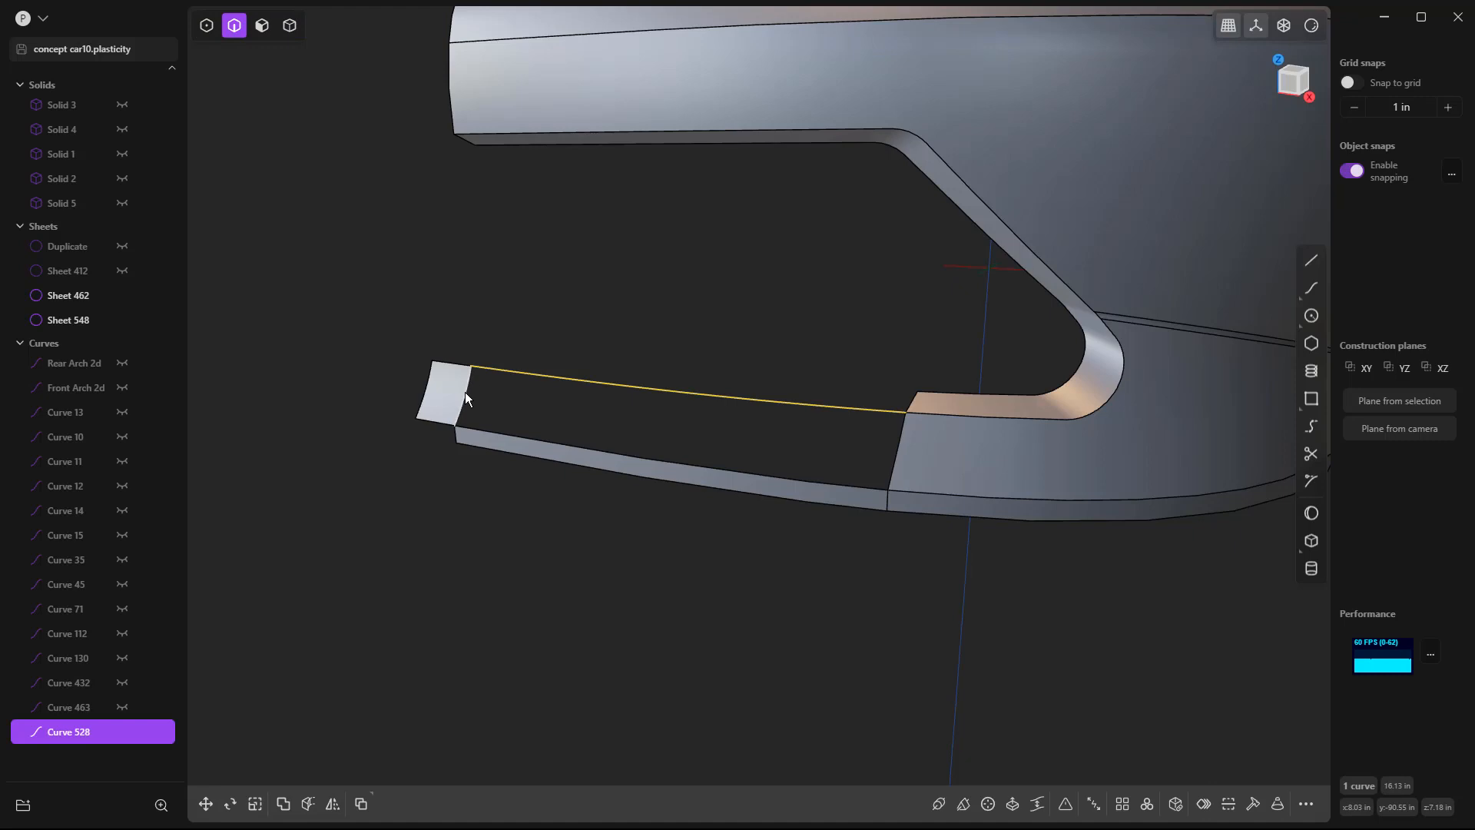
left_click(466, 391)
key("e")
left_click(897, 459, "shift")
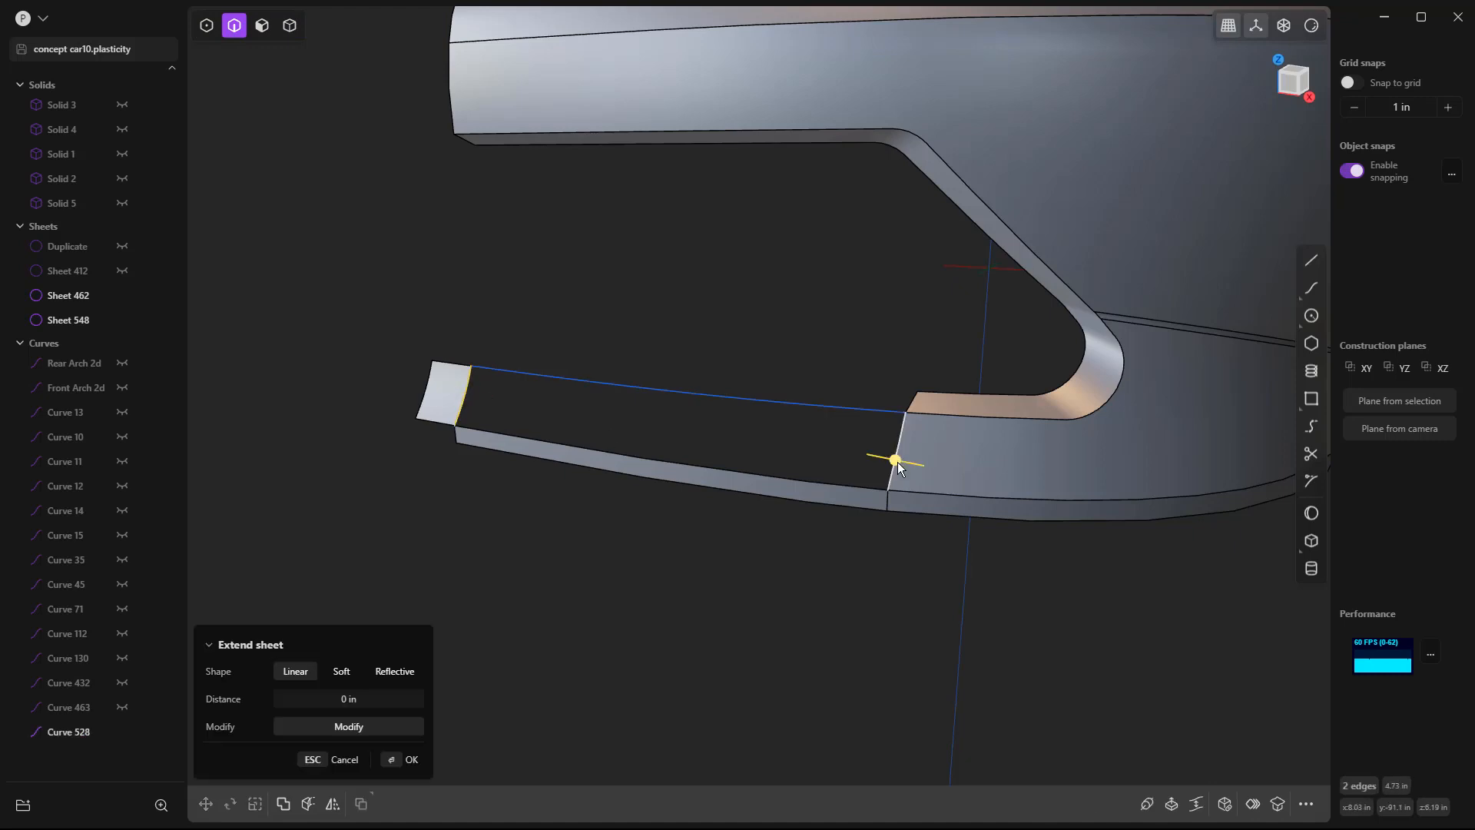
key("l")
left_click(863, 490)
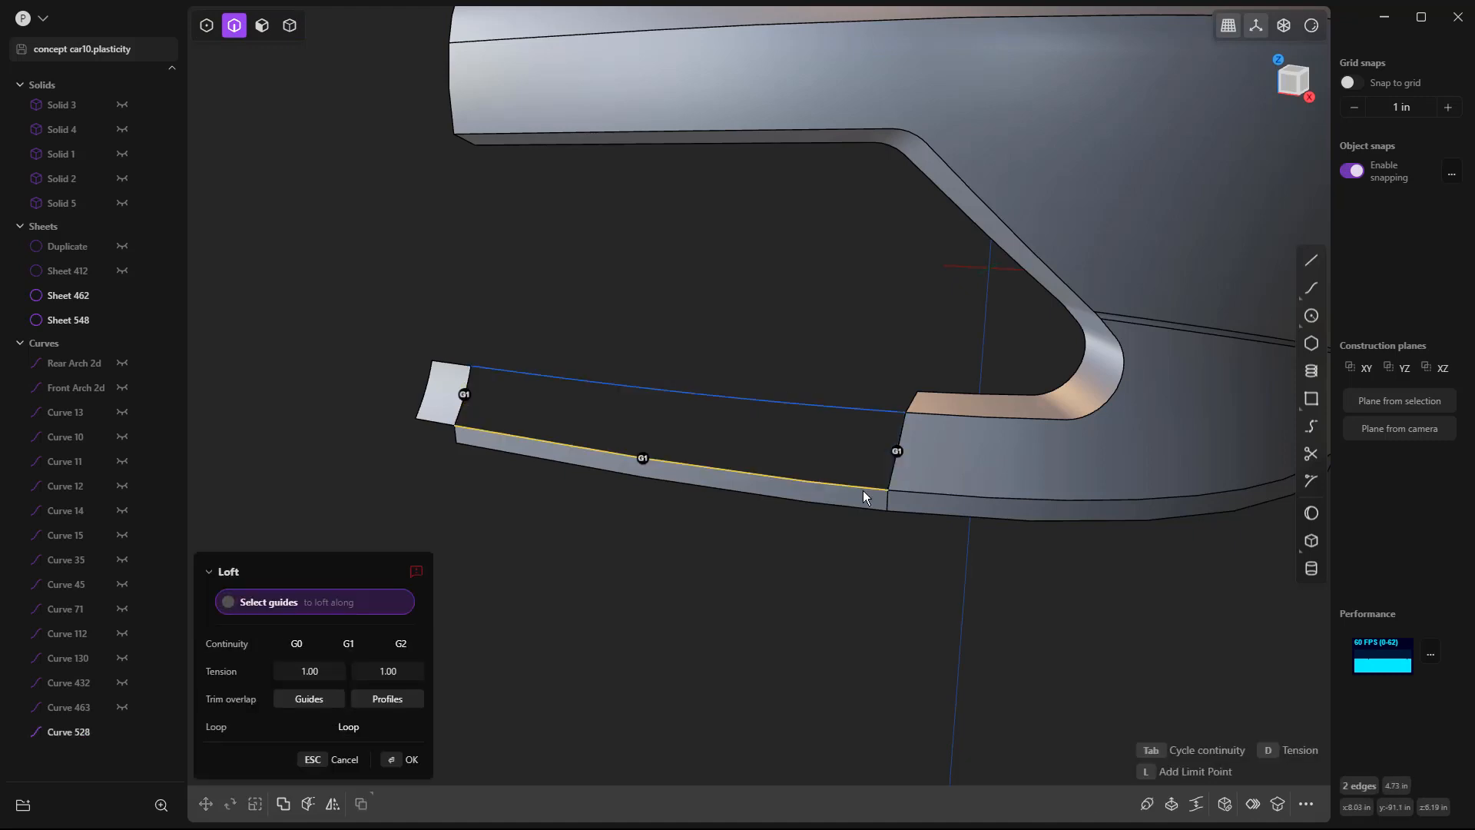
left_click(643, 459)
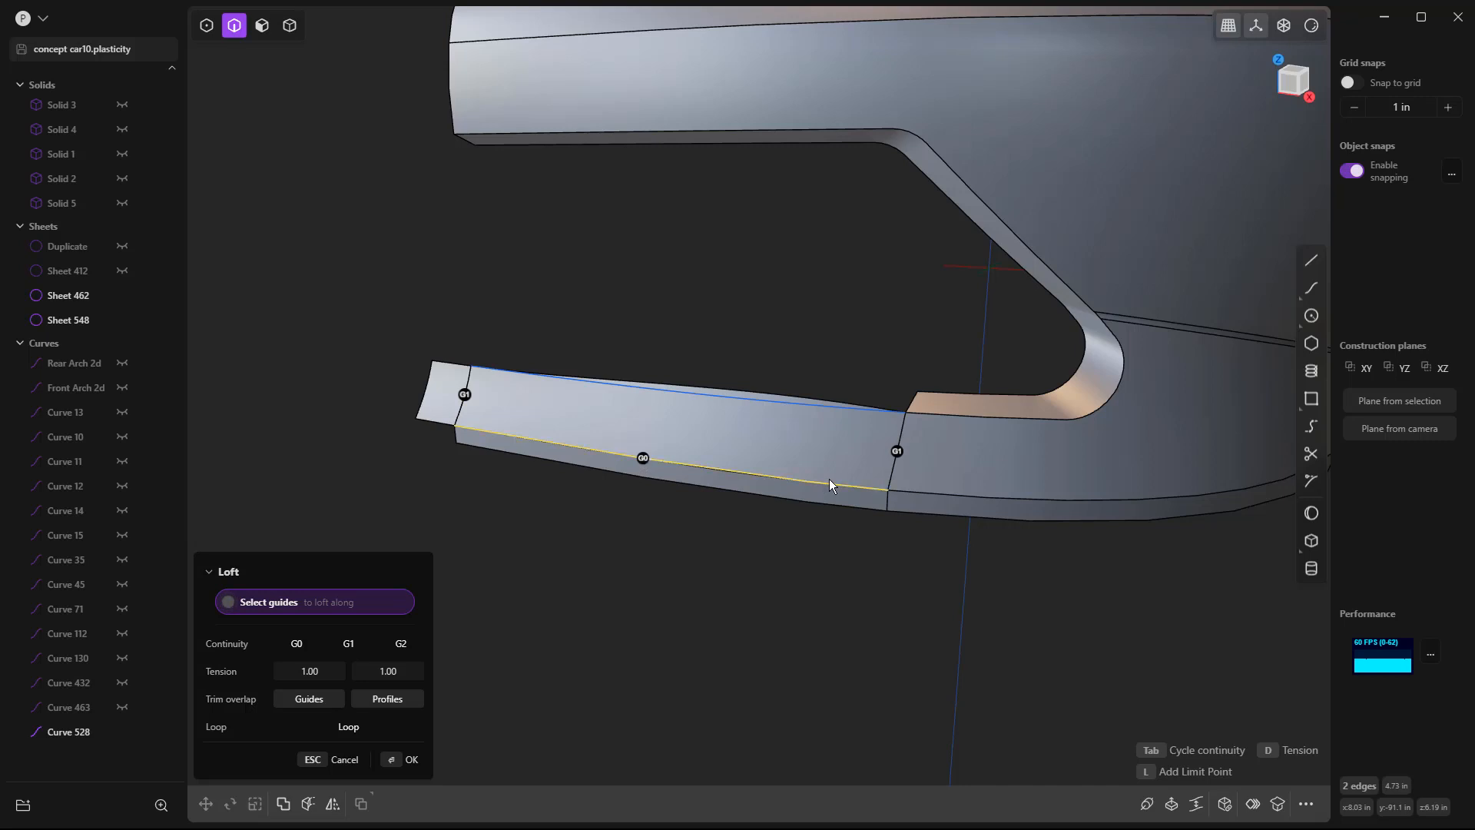
left_click(702, 393)
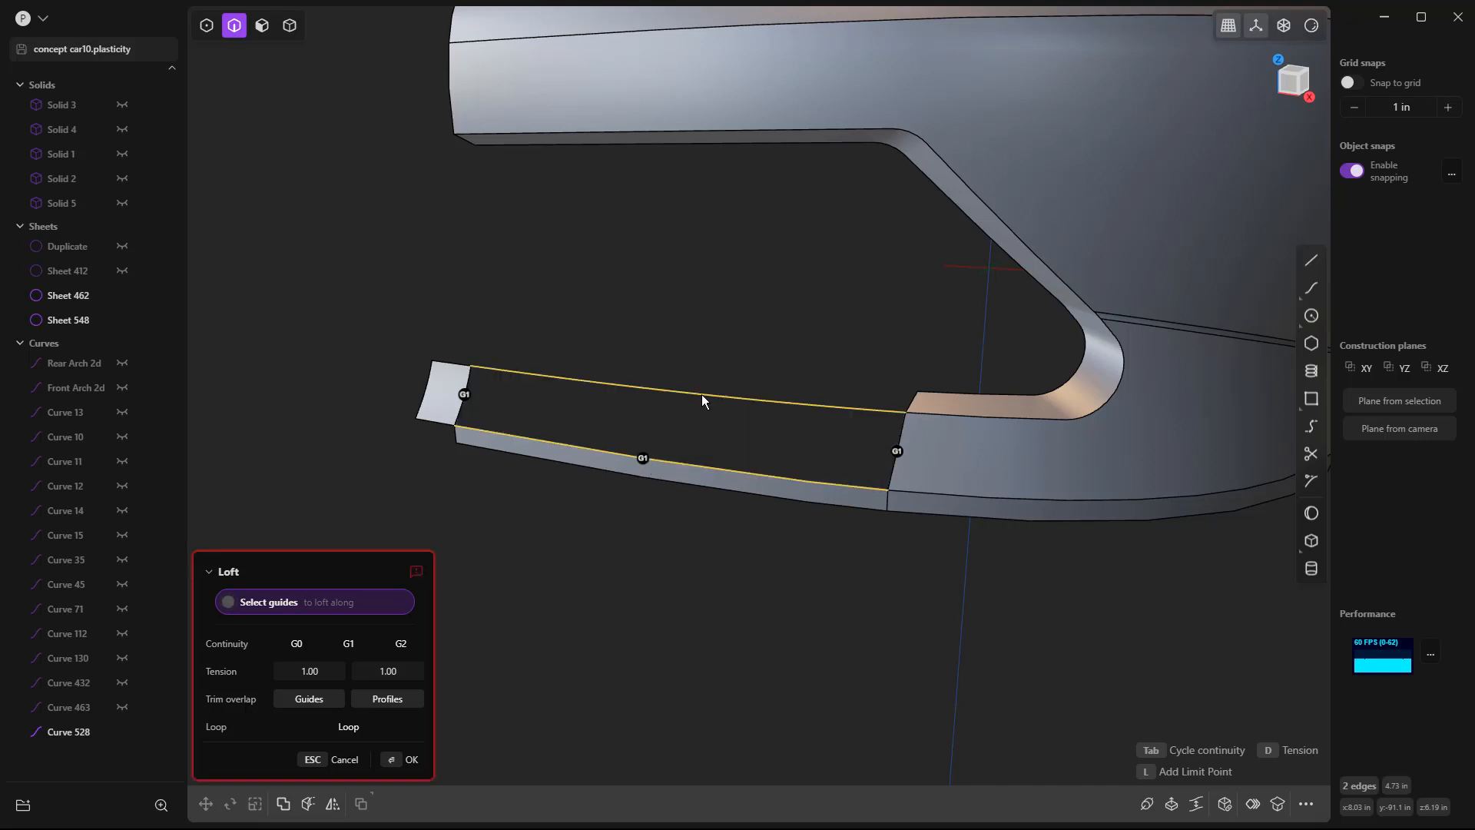
left_click(644, 458)
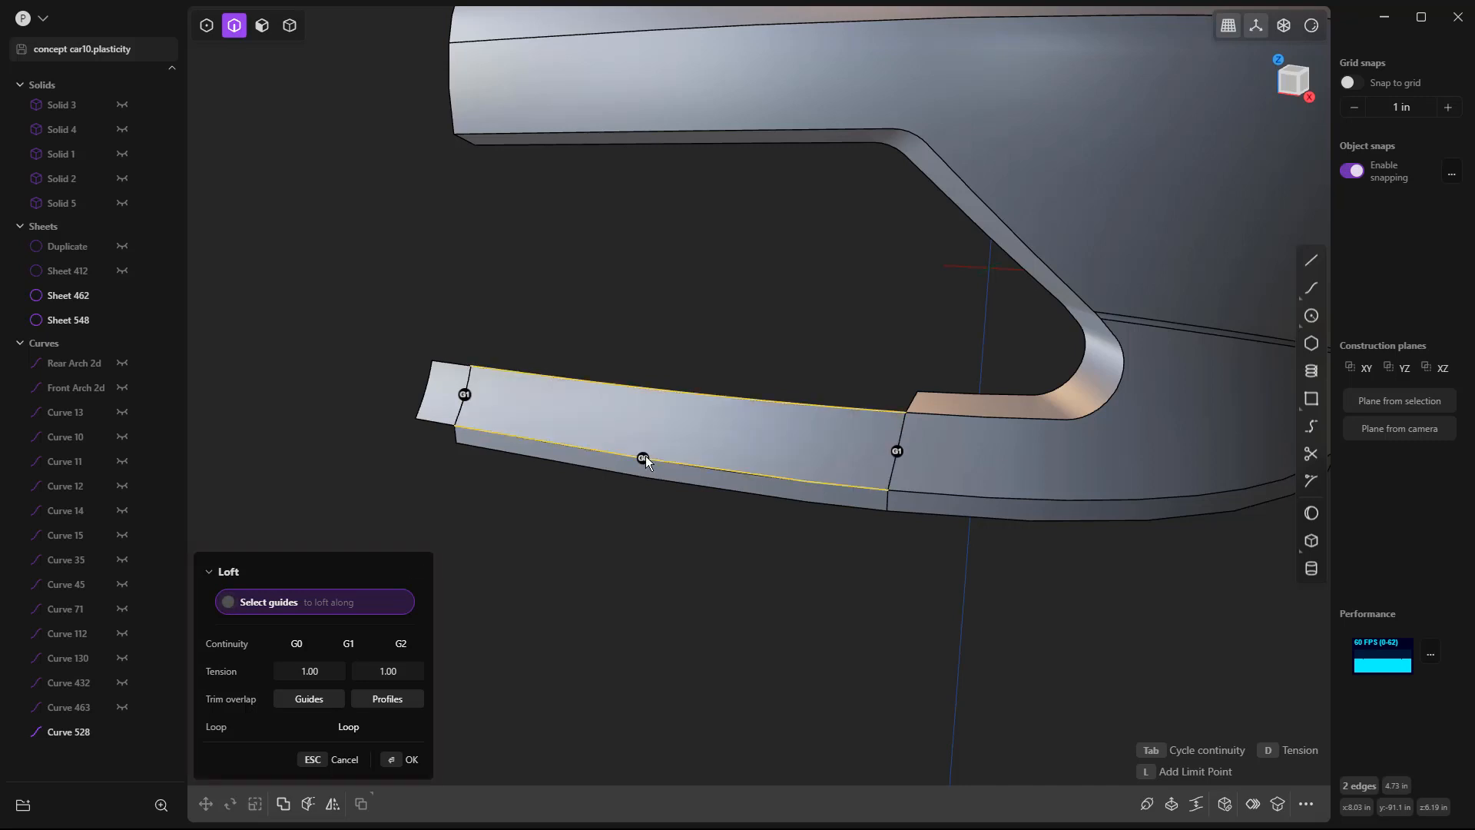
key("Return")
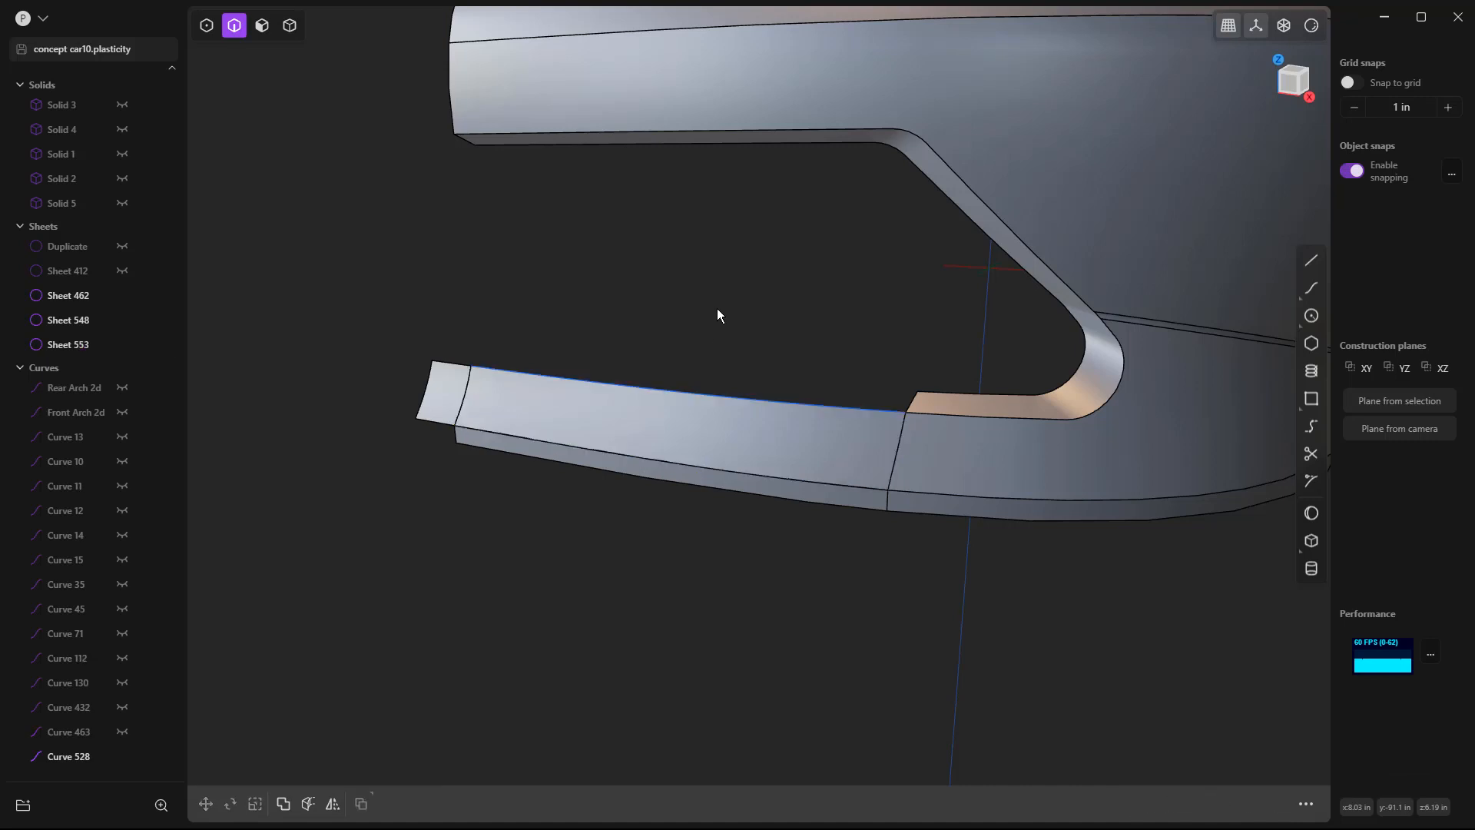
Delete the bridge curve along the loft's upper edge and the small helper sheet at the centre.
left_click(564, 378)
key("Delete")
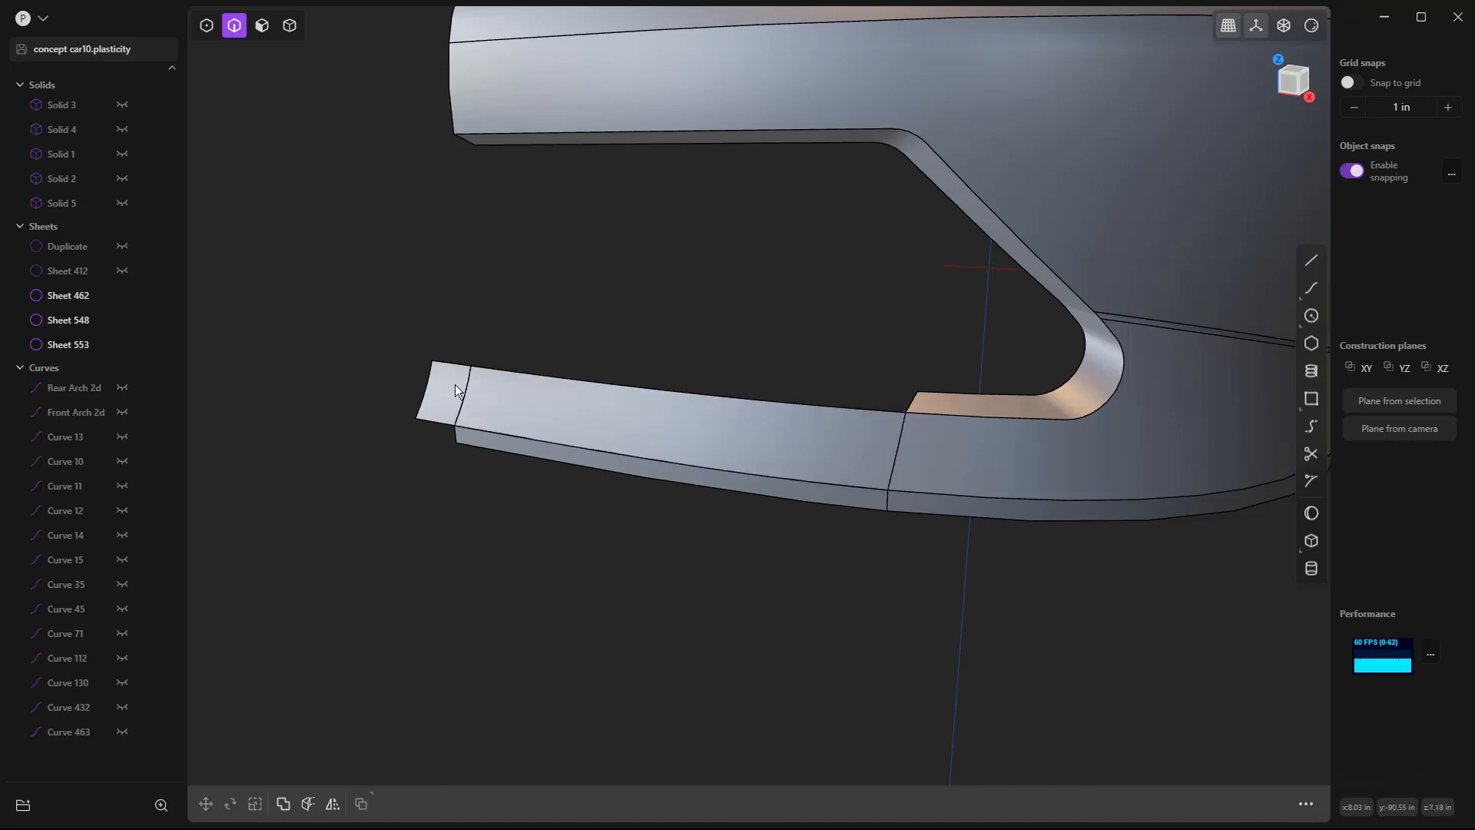
left_click(455, 388)
key("Delete")
middle_click_drag(454, 388, 662, 513)
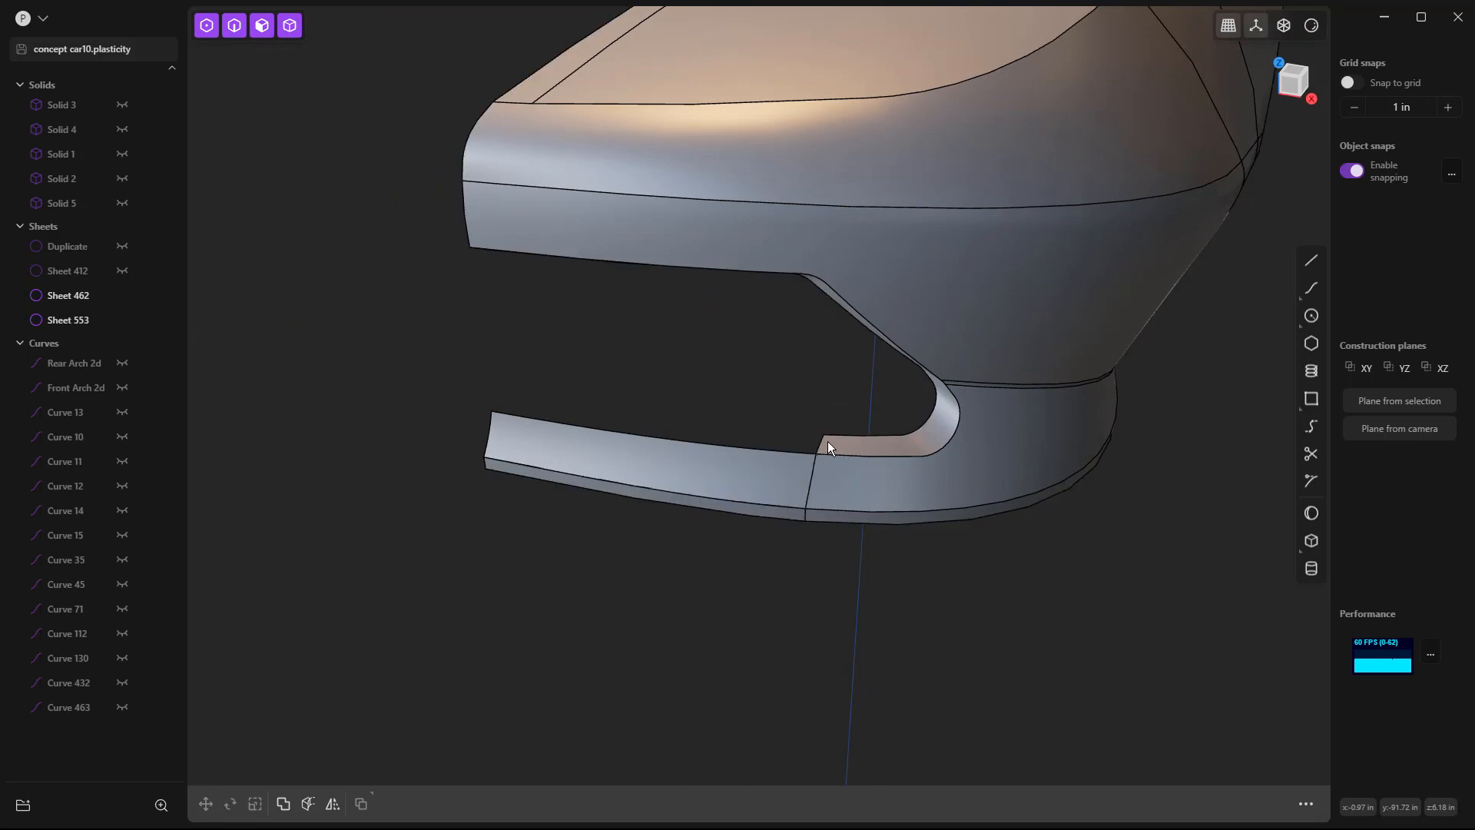
Join the lofted centre lip sheet to the car's body sheet.
left_click(743, 460)
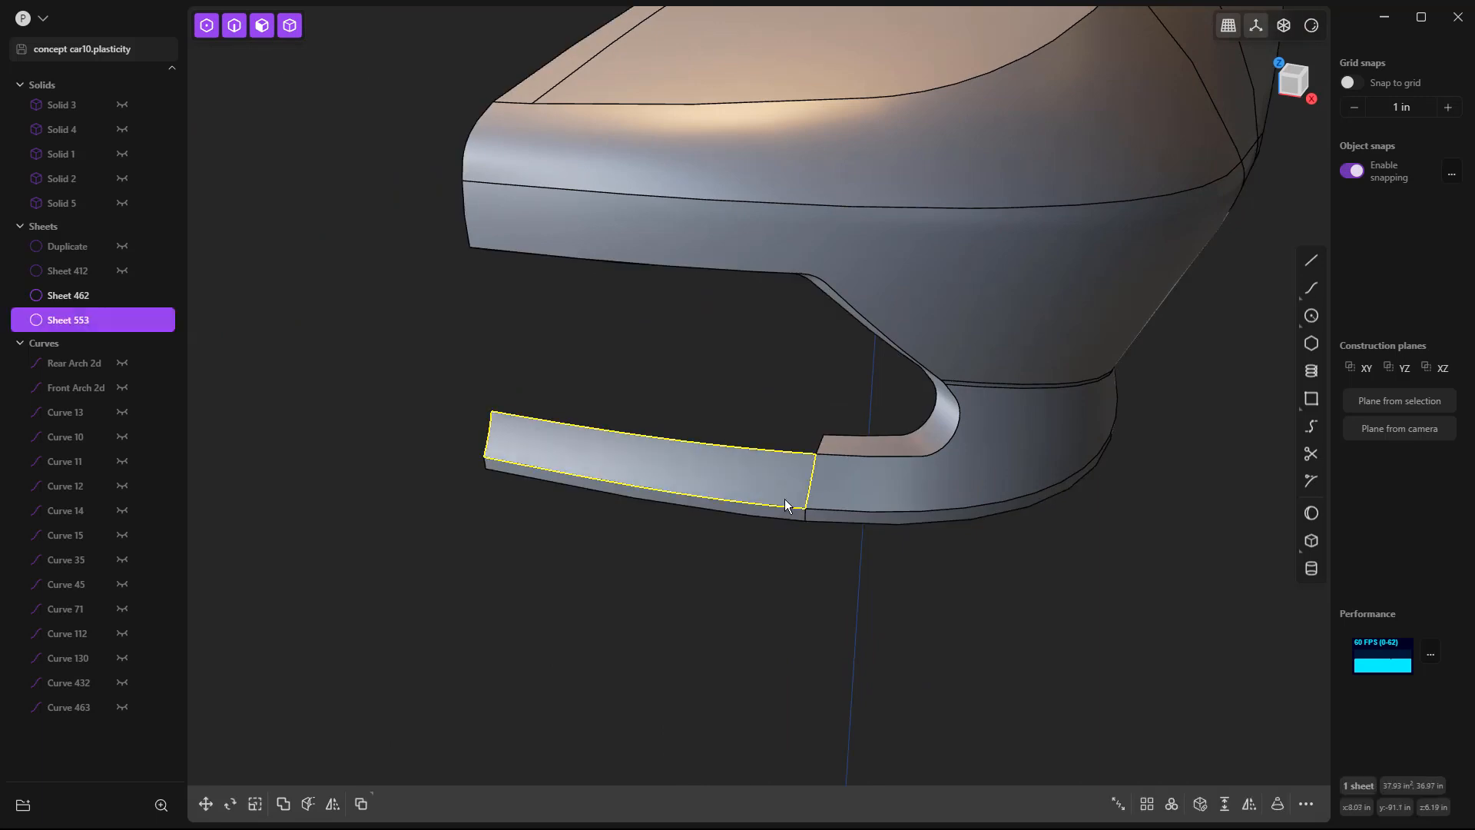
left_click(787, 518, "shift")
key("j")
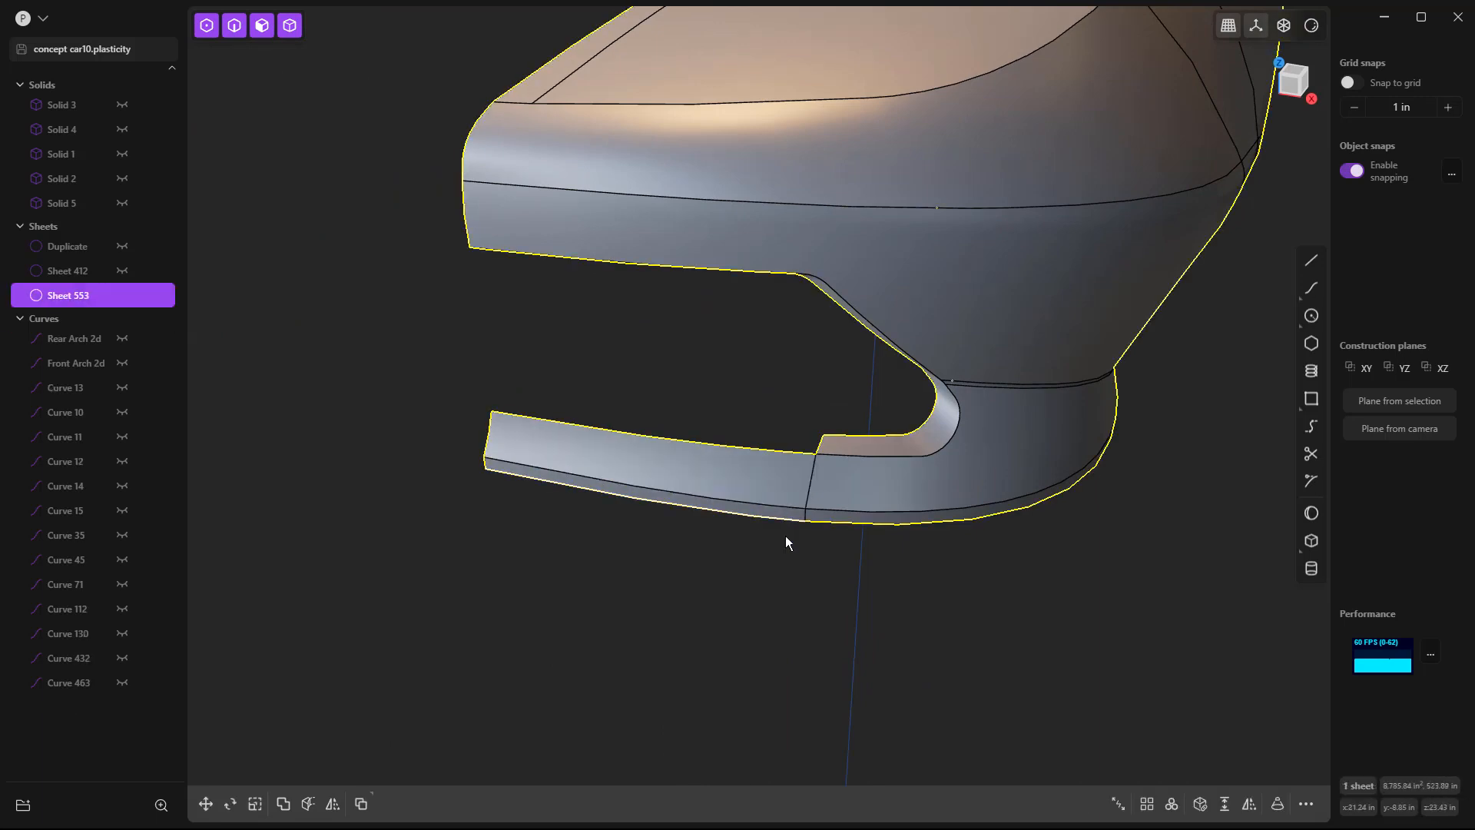
left_click(782, 518)
Delete the inner return face running around the front grille opening.
middle_click_drag(814, 456, 1032, 324)
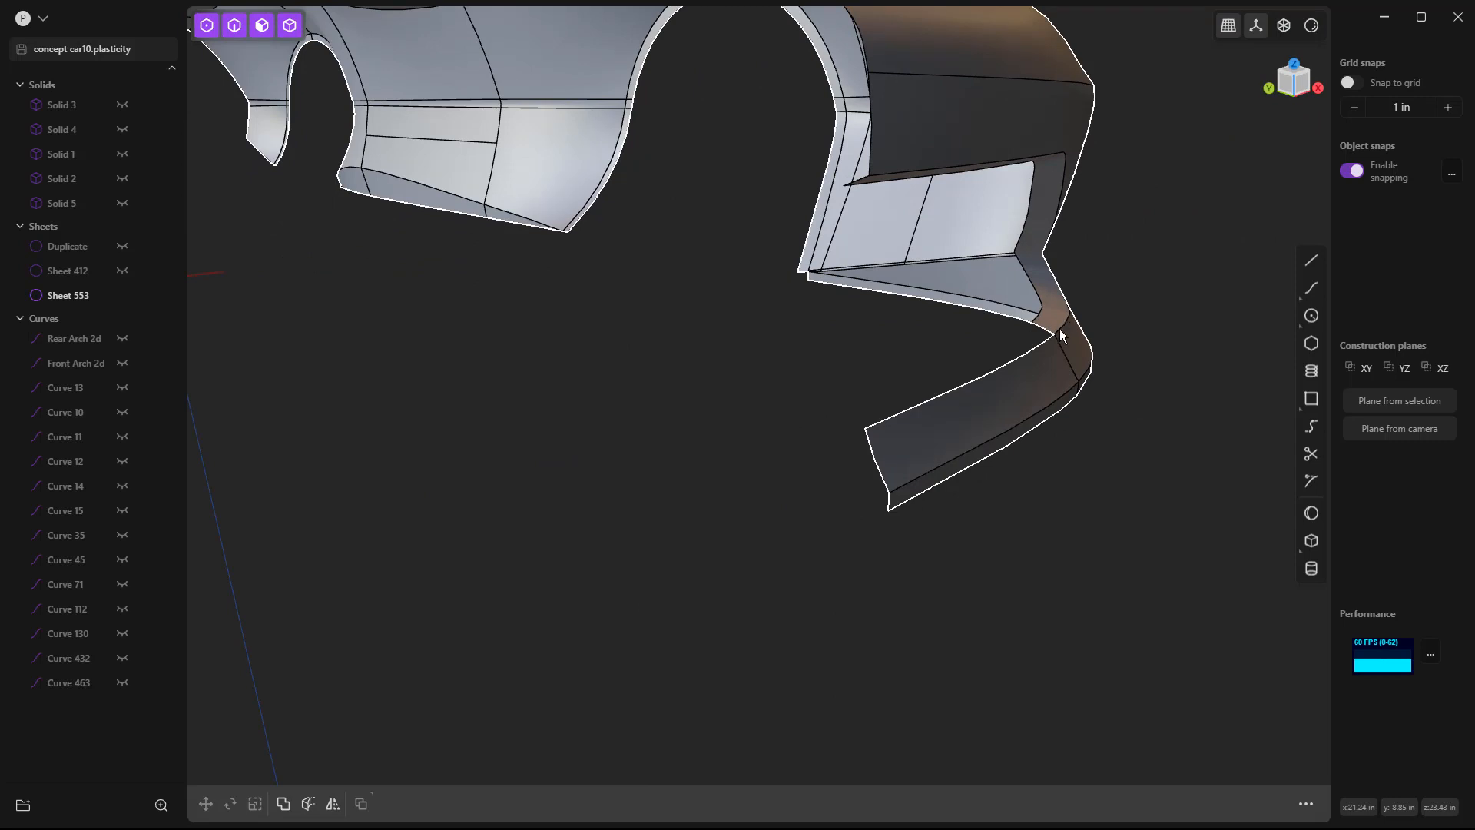
left_click(1057, 320)
left_click(1049, 312)
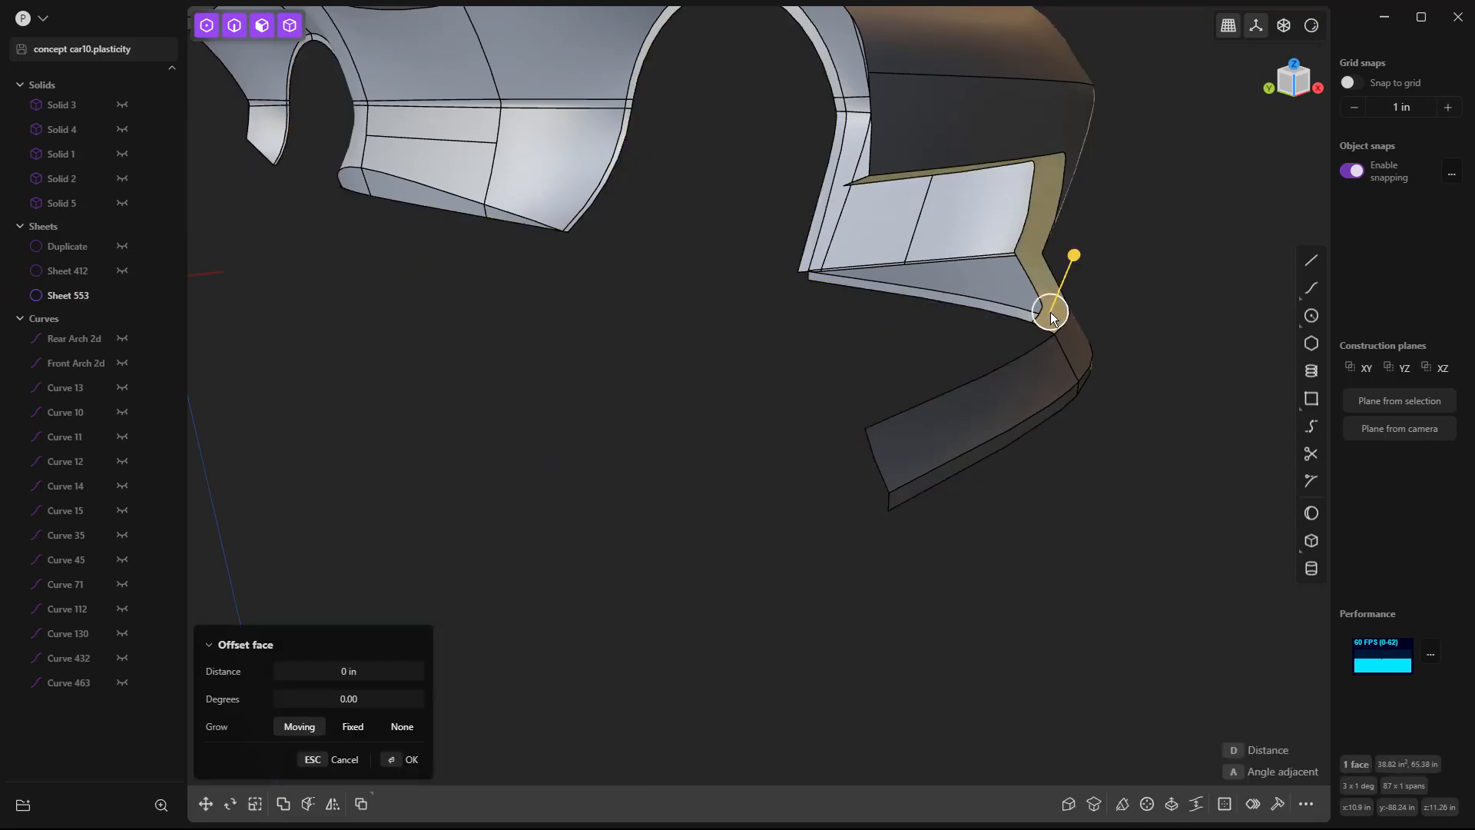
middle_click_drag(1114, 253, 1118, 248)
key("Escape")
key("Escape")
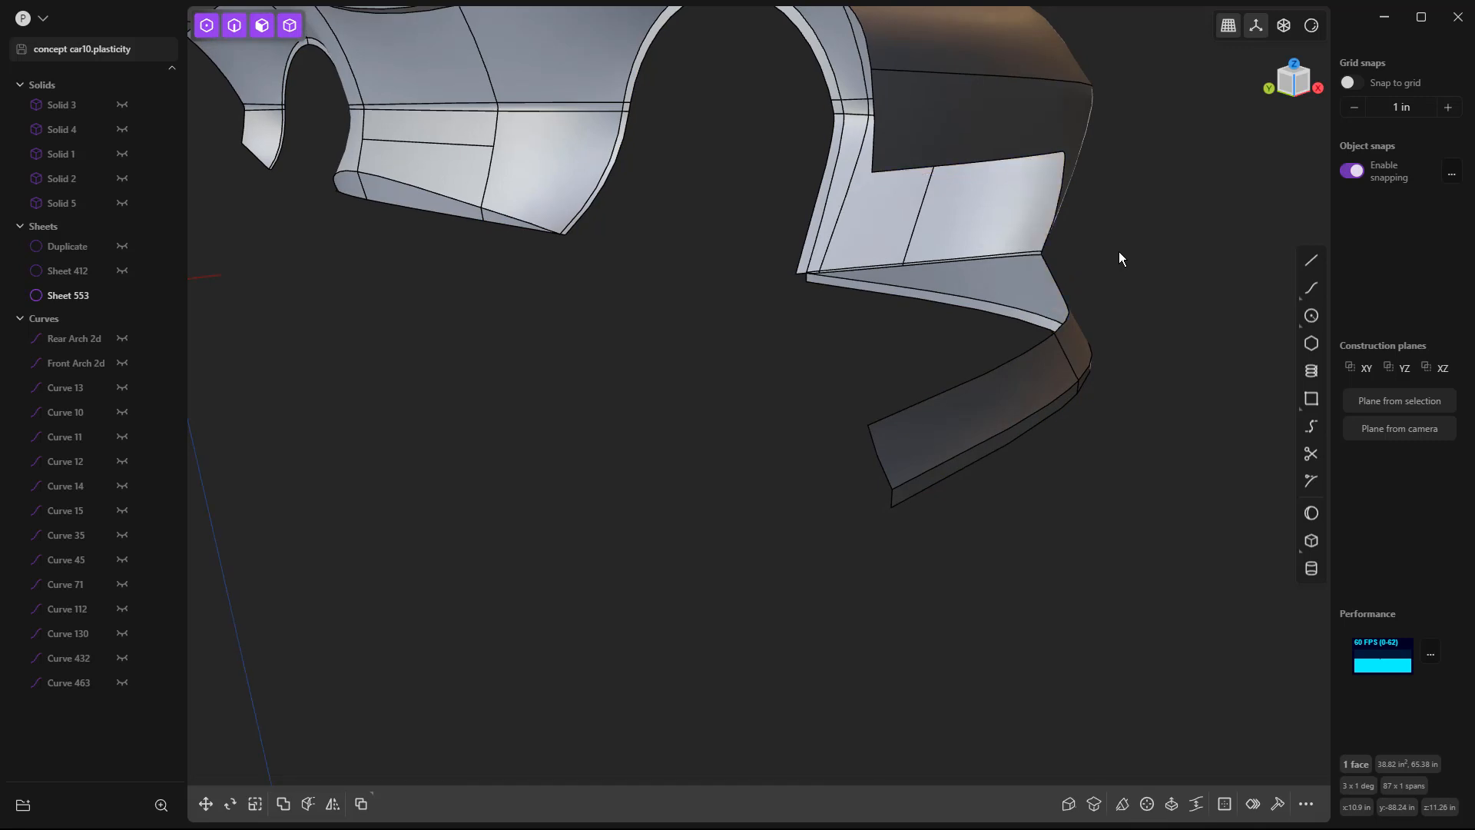
Duplicate the complete chain of grille opening edges as one curve and move it a short way back into the car.
middle_click_drag(1137, 361, 905, 223)
key("2")
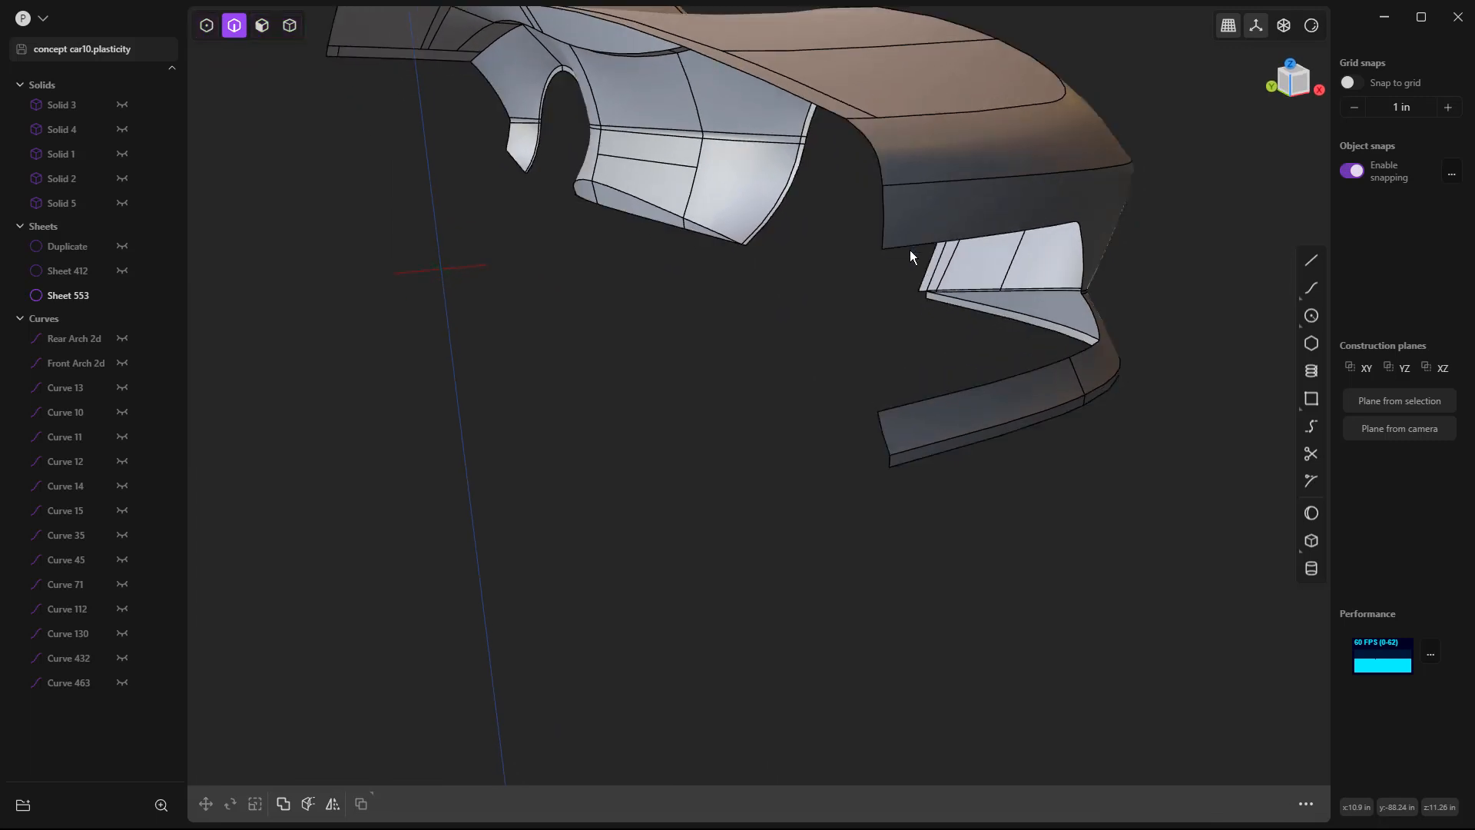
left_click(909, 245)
key("e")
scroll(1083, 225, "up", 3)
scroll(1085, 222, "up", 2)
left_click(1077, 225, "shift")
left_click(1077, 259, "shift")
scroll(1077, 381, "up", 3)
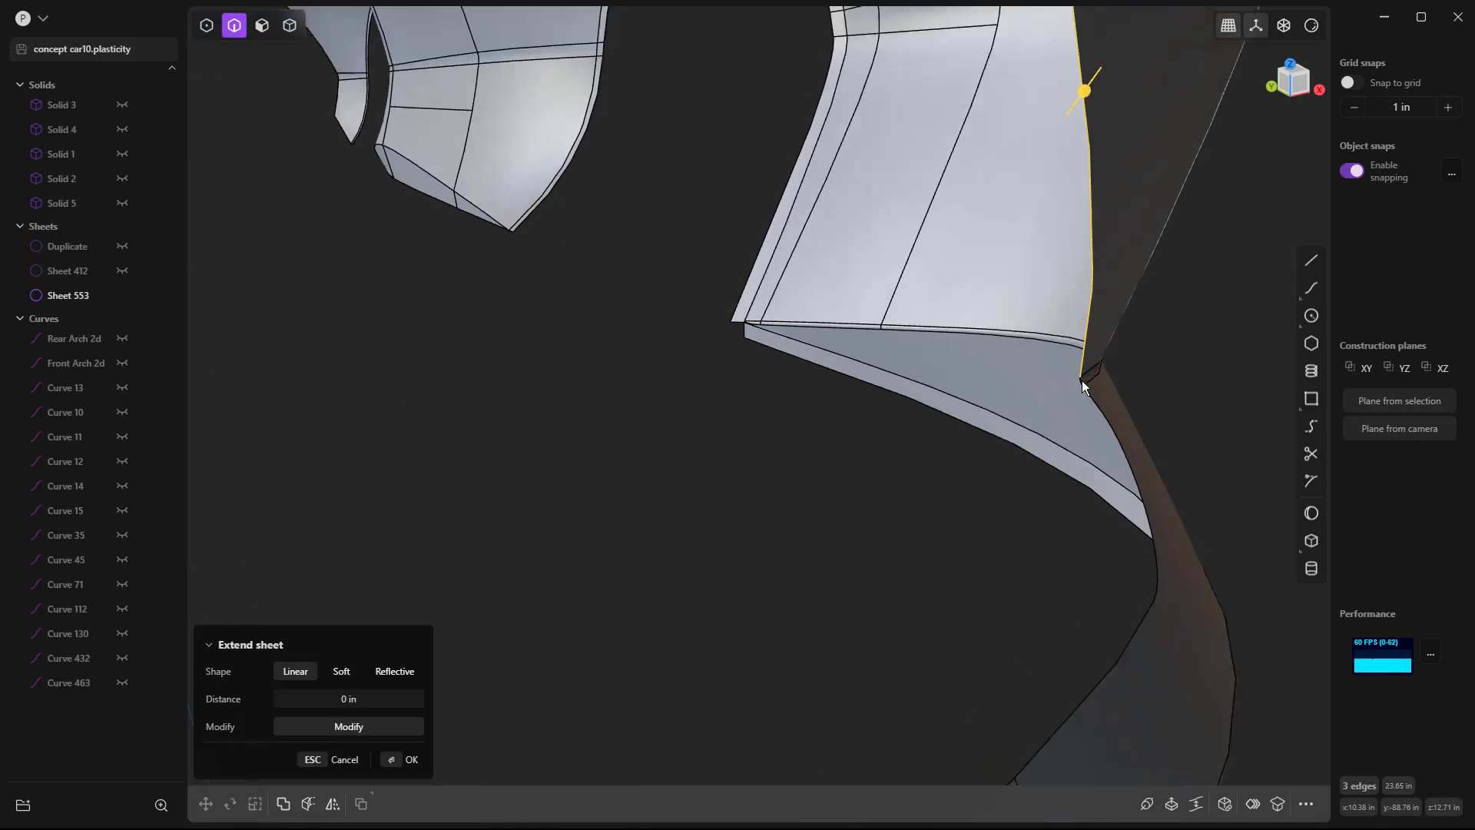
left_click(1138, 610, "shift")
scroll(1202, 432, "down", 1)
scroll(1203, 432, "down", 2)
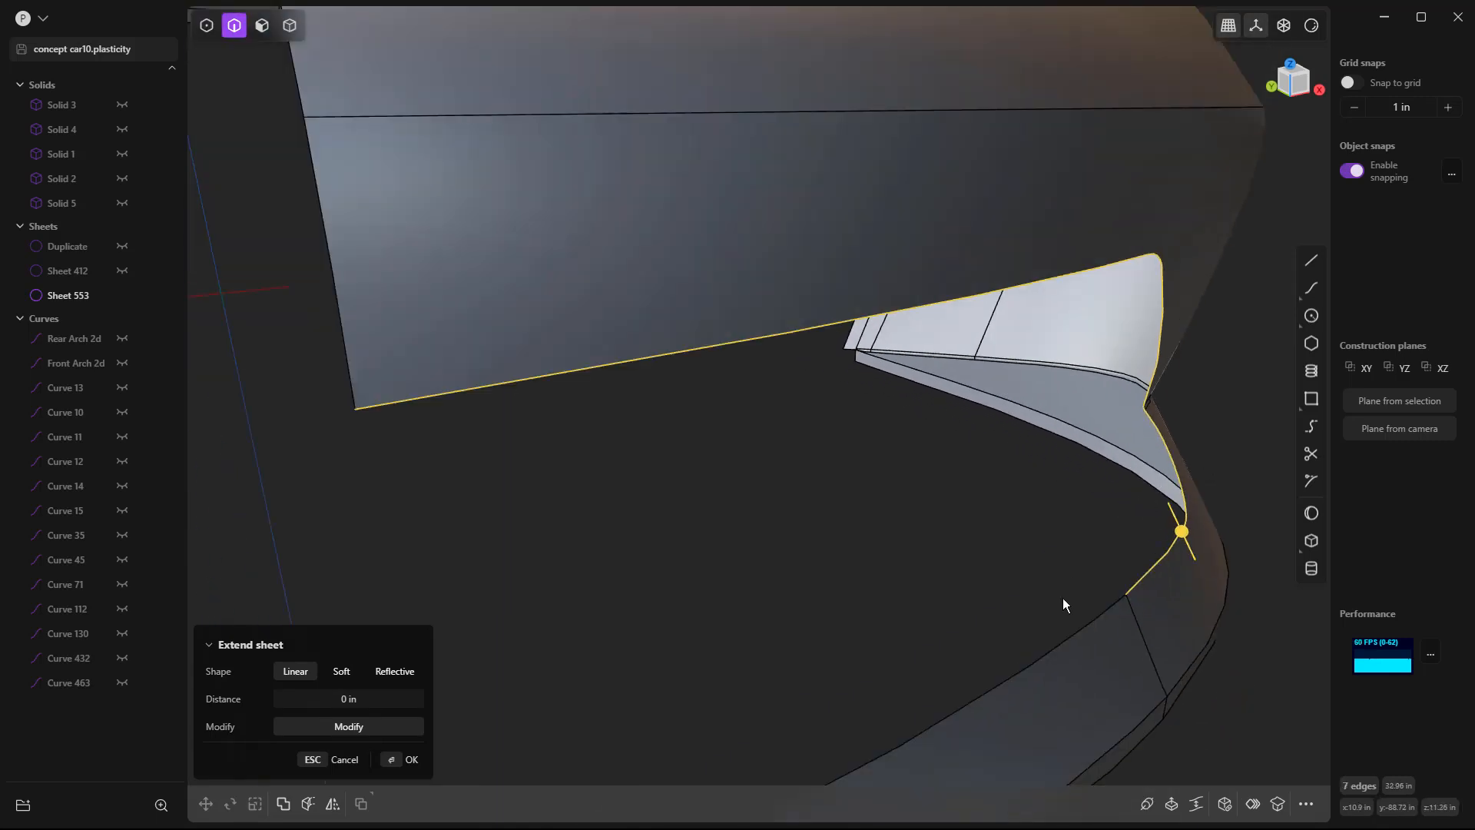
left_click(1080, 625, "shift")
scroll(1114, 483, "down", 3)
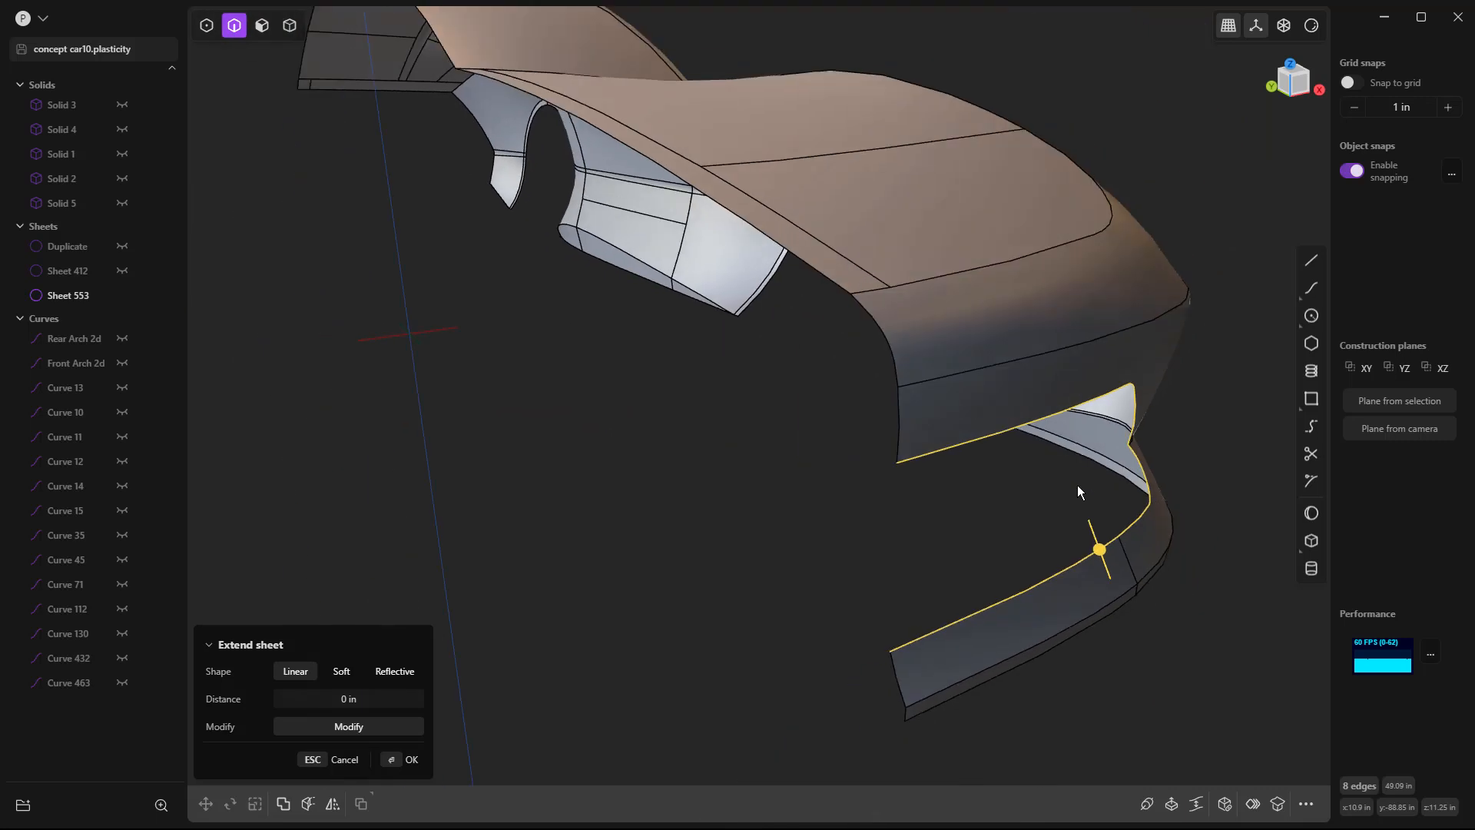
key("shift+d")
middle_click_drag(979, 509, 1004, 519)
left_click_drag(999, 418, 945, 508)
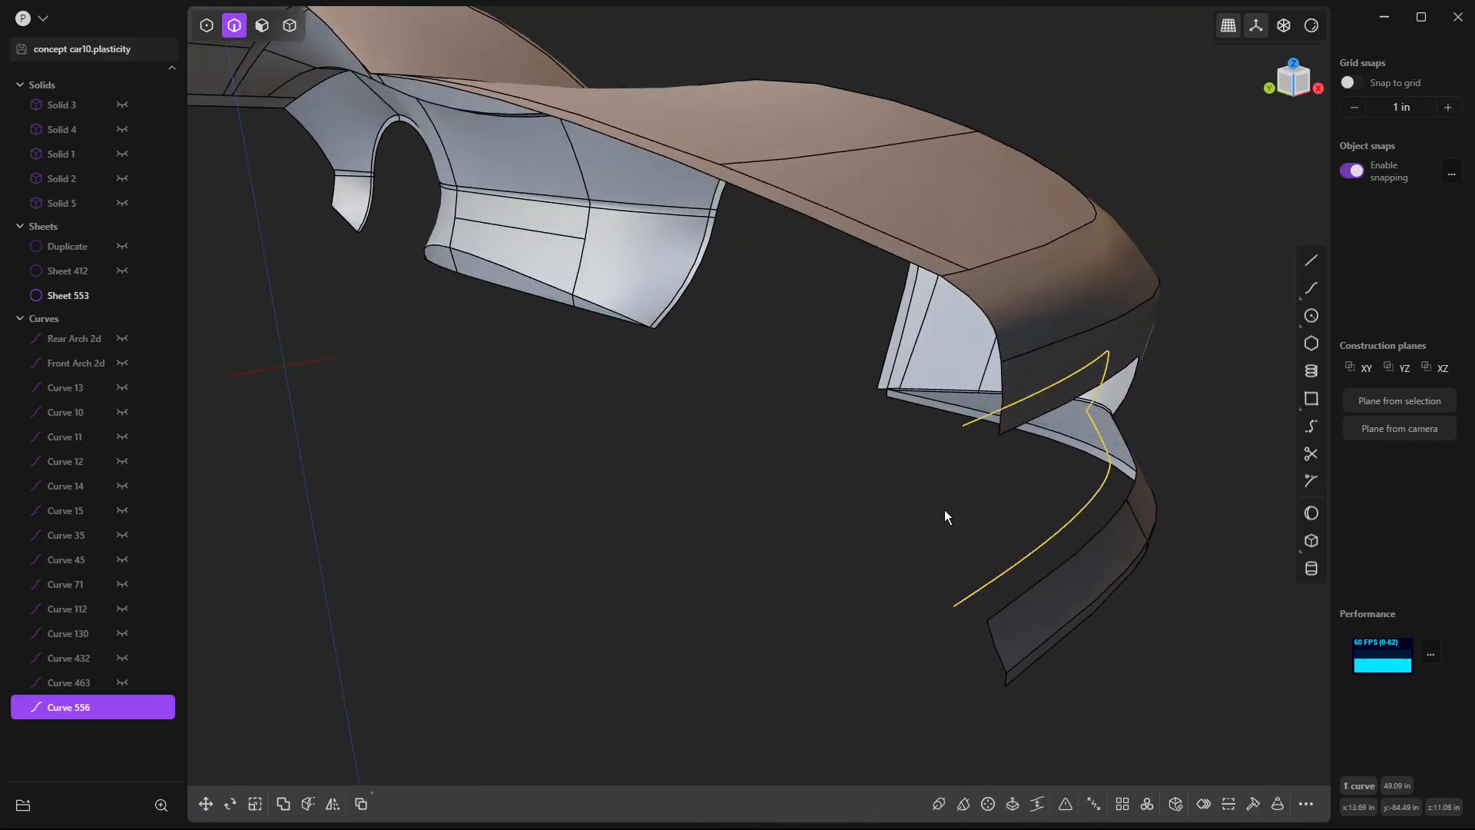
Loft from the grille opening's edge chain to the offset curve with G0 continuity at the body edge, and delete the curve.
left_click(1060, 566, "shift")
key("e")
left_click(1136, 478, "shift")
middle_click_drag(1137, 461, 1140, 519)
scroll(1151, 527, "up", 3)
left_click(1150, 528, "shift")
left_click(1110, 428, "shift")
scroll(1110, 427, "up", 3)
left_click(1106, 403, "shift")
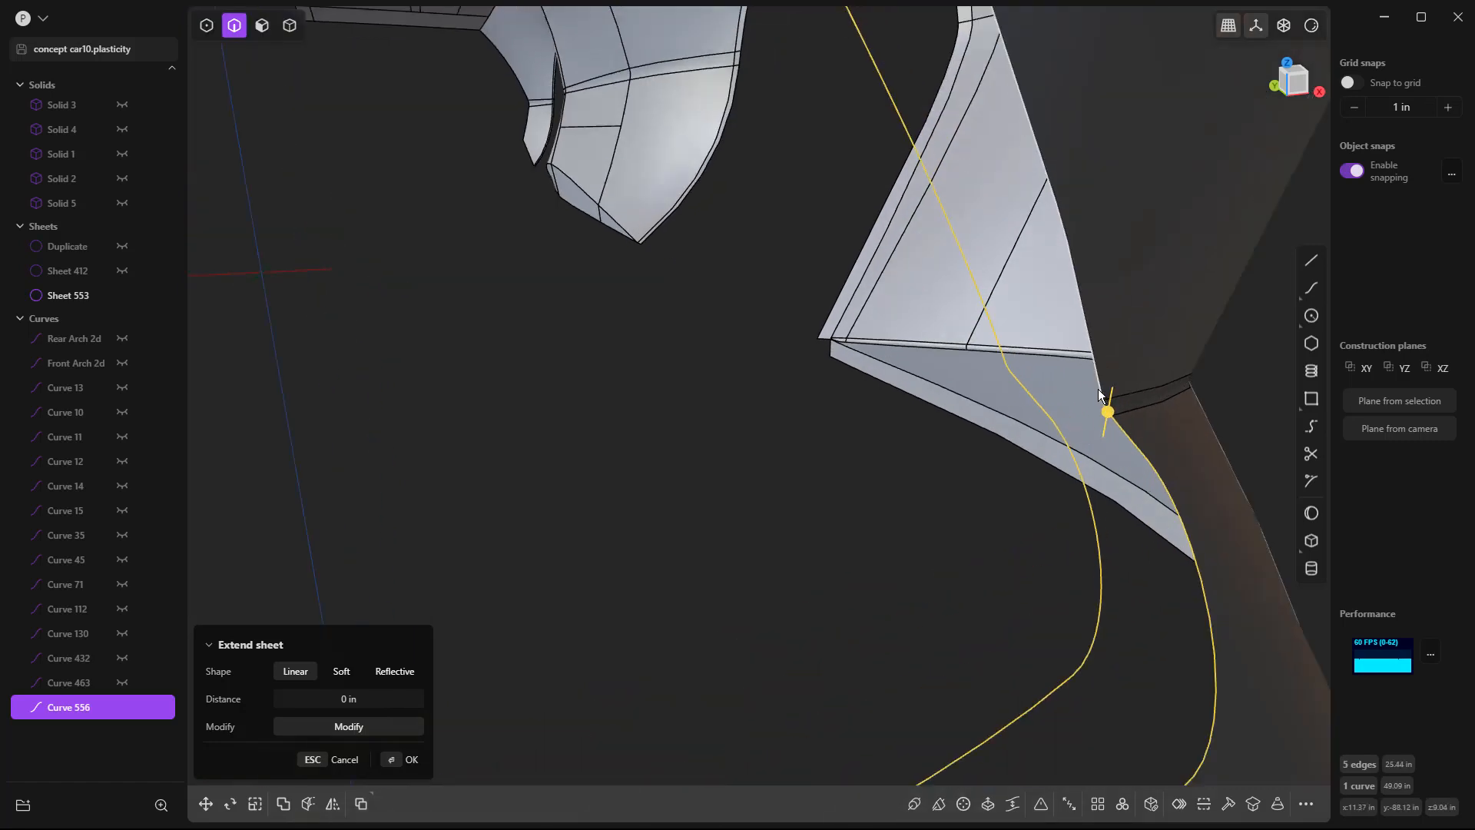
left_click(1099, 391, "shift")
scroll(1100, 398, "down", 1)
scroll(1100, 397, "down", 2)
left_click(977, 165, "shift")
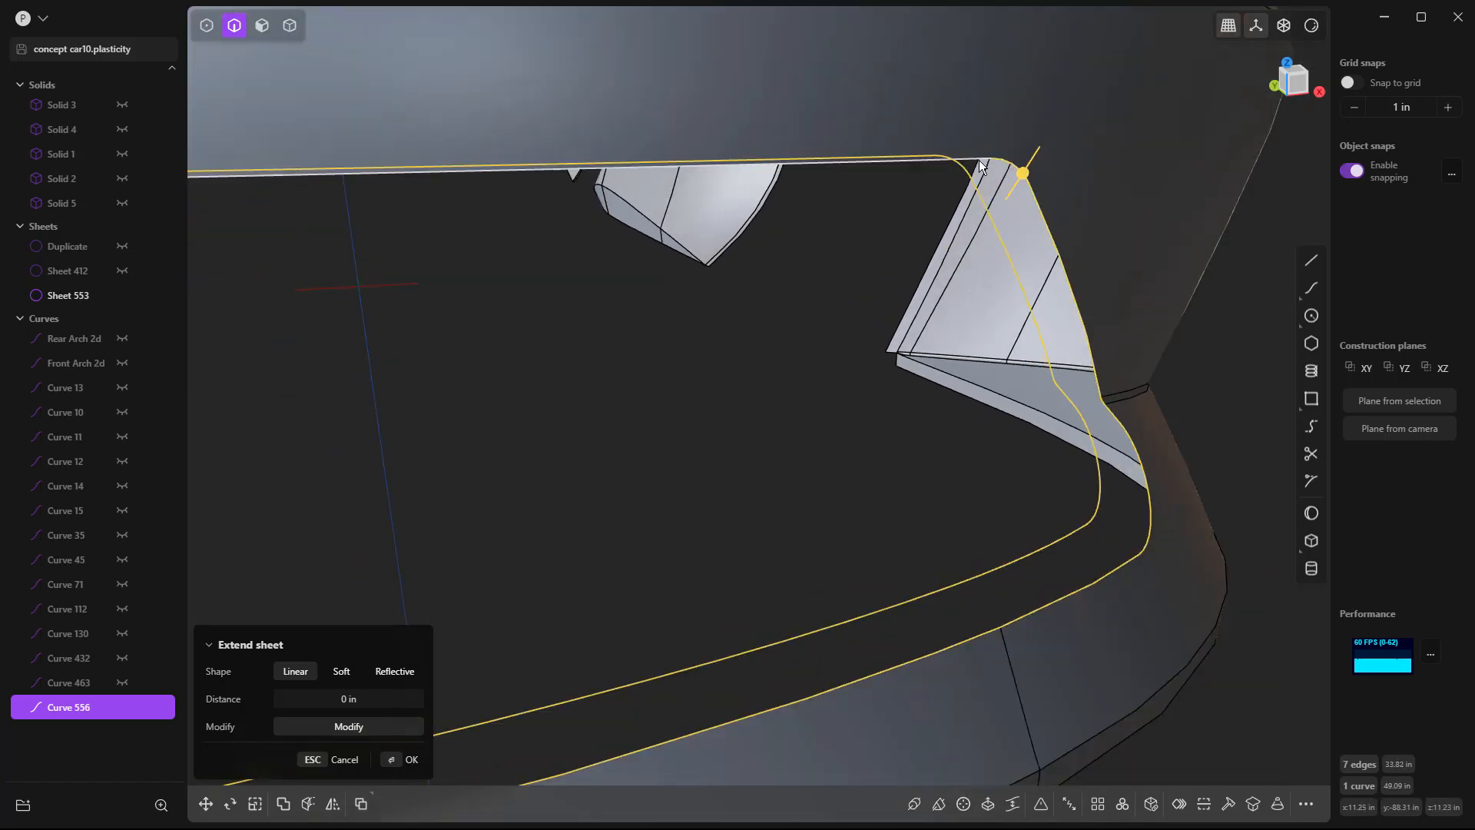
left_click(977, 162, "shift")
scroll(1113, 301, "down", 3)
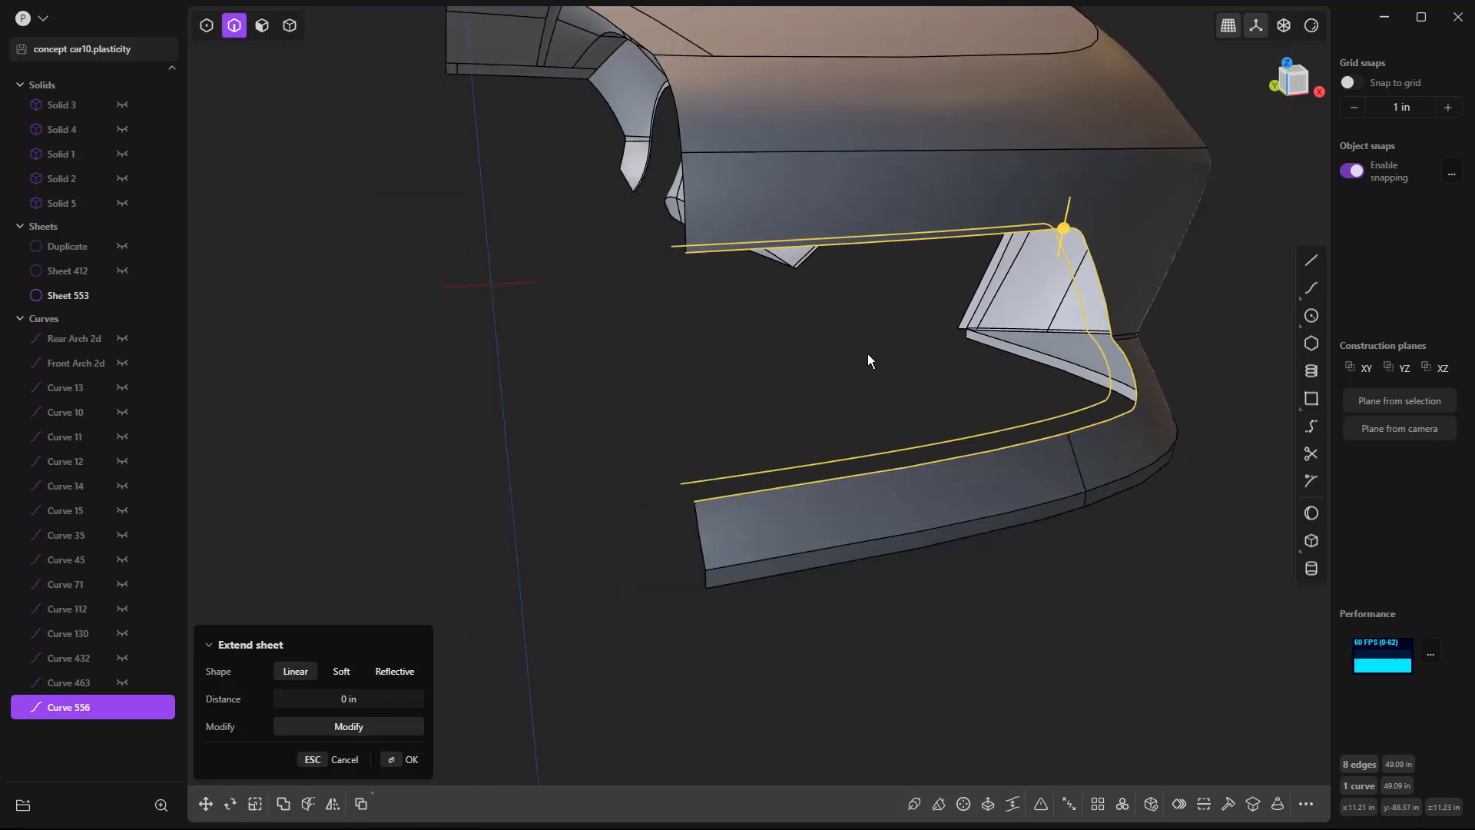
key("l")
middle_click_drag(696, 421, 768, 432)
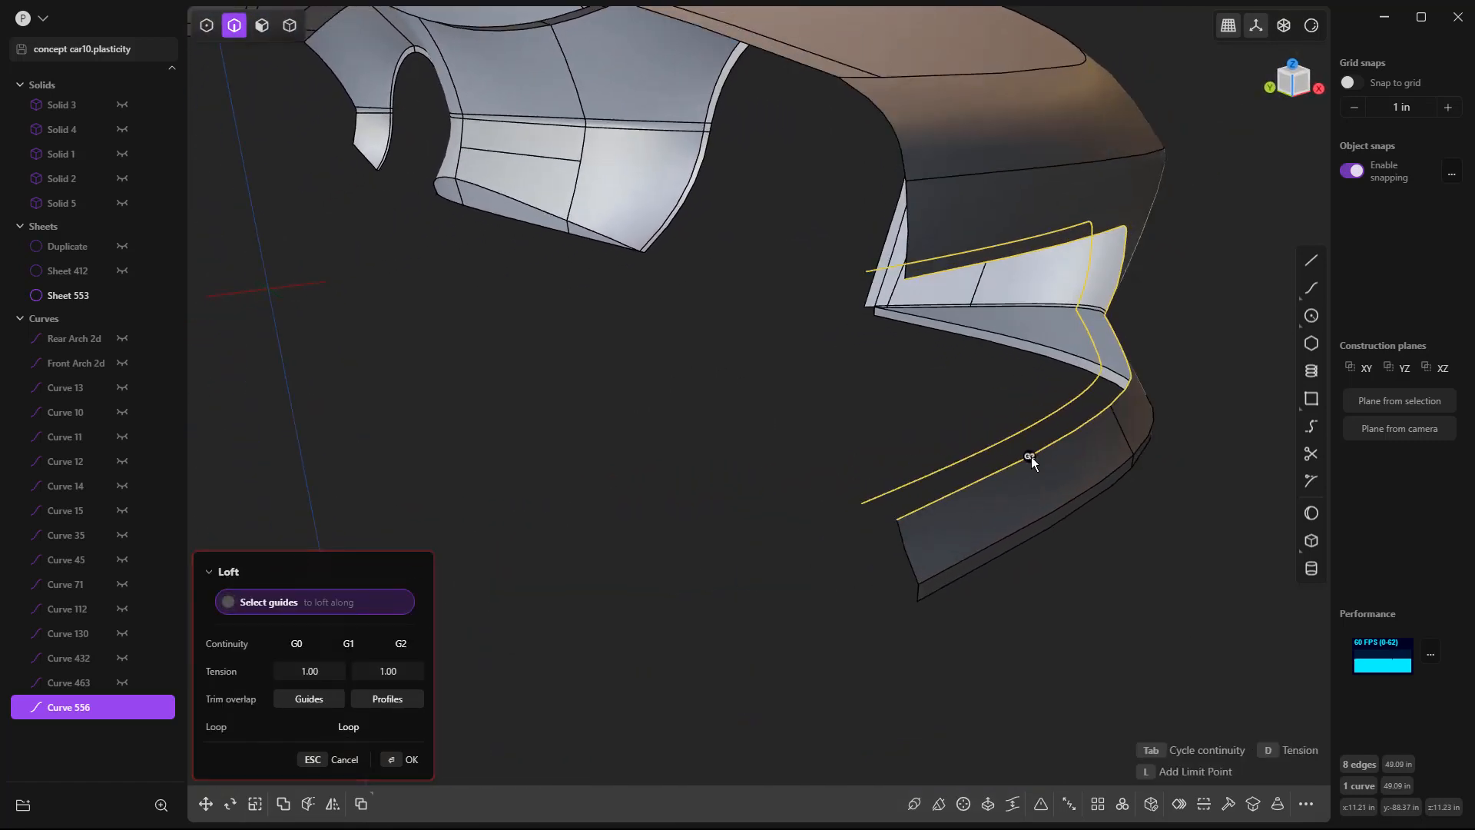
left_click(1030, 456)
key("Return")
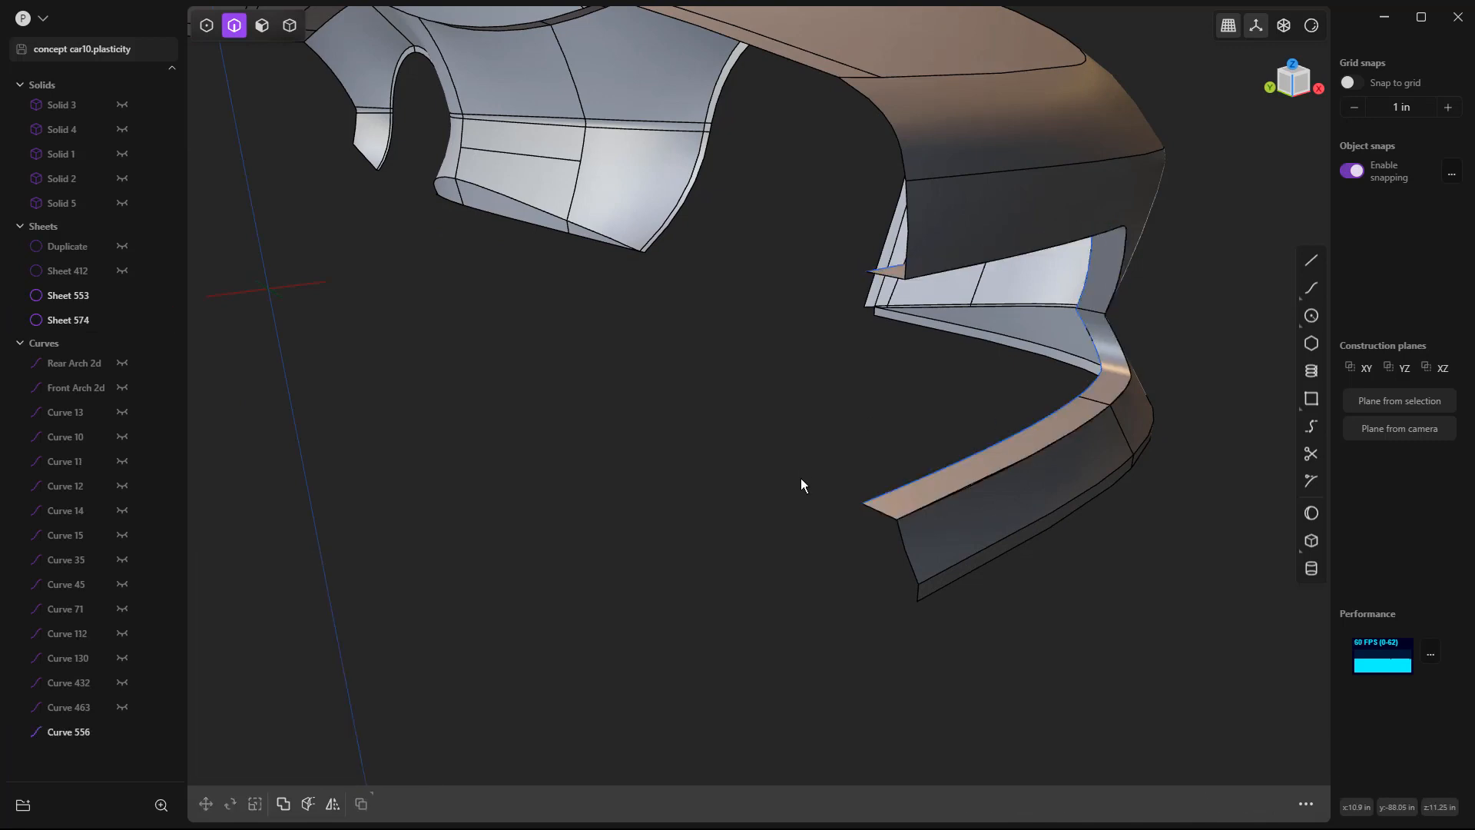
middle_click_drag(800, 467, 783, 477)
key("Delete")
Join the new grille opening return surface to the car's body sheet.
middle_click_drag(888, 473, 980, 412)
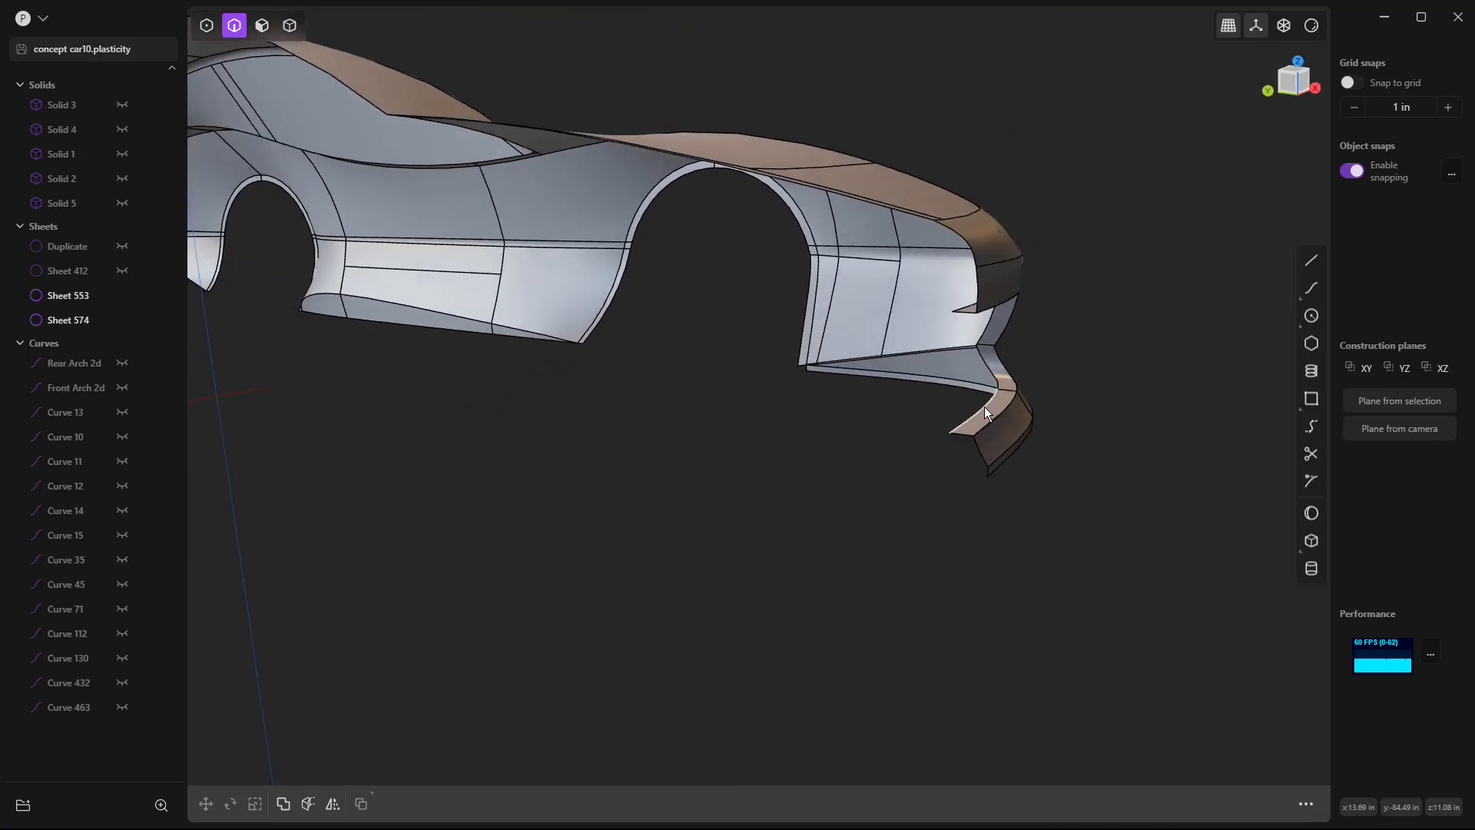
middle_click_drag(969, 354, 697, 465)
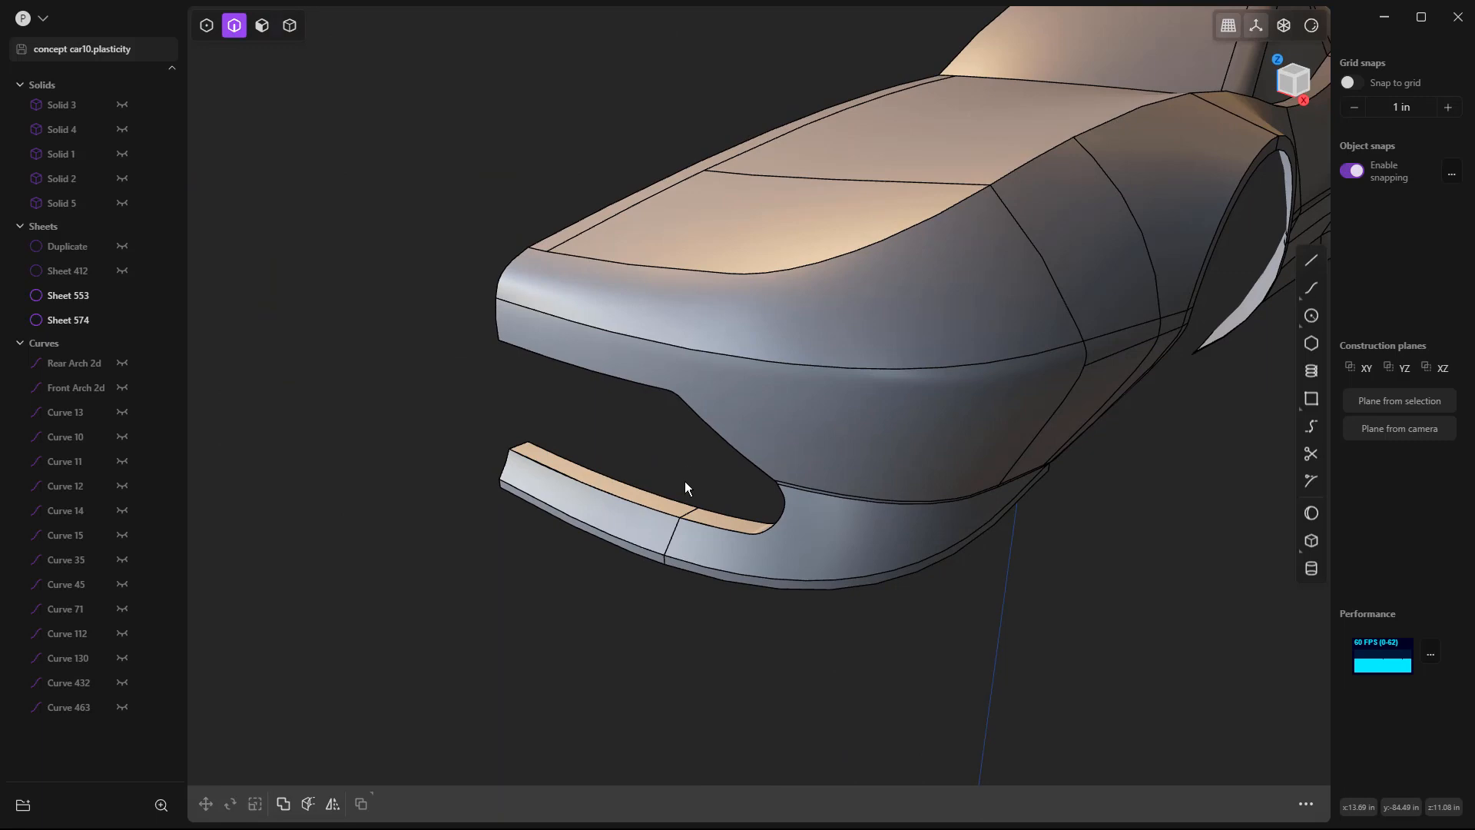
key("5")
left_click(669, 505)
left_click(656, 523, "shift")
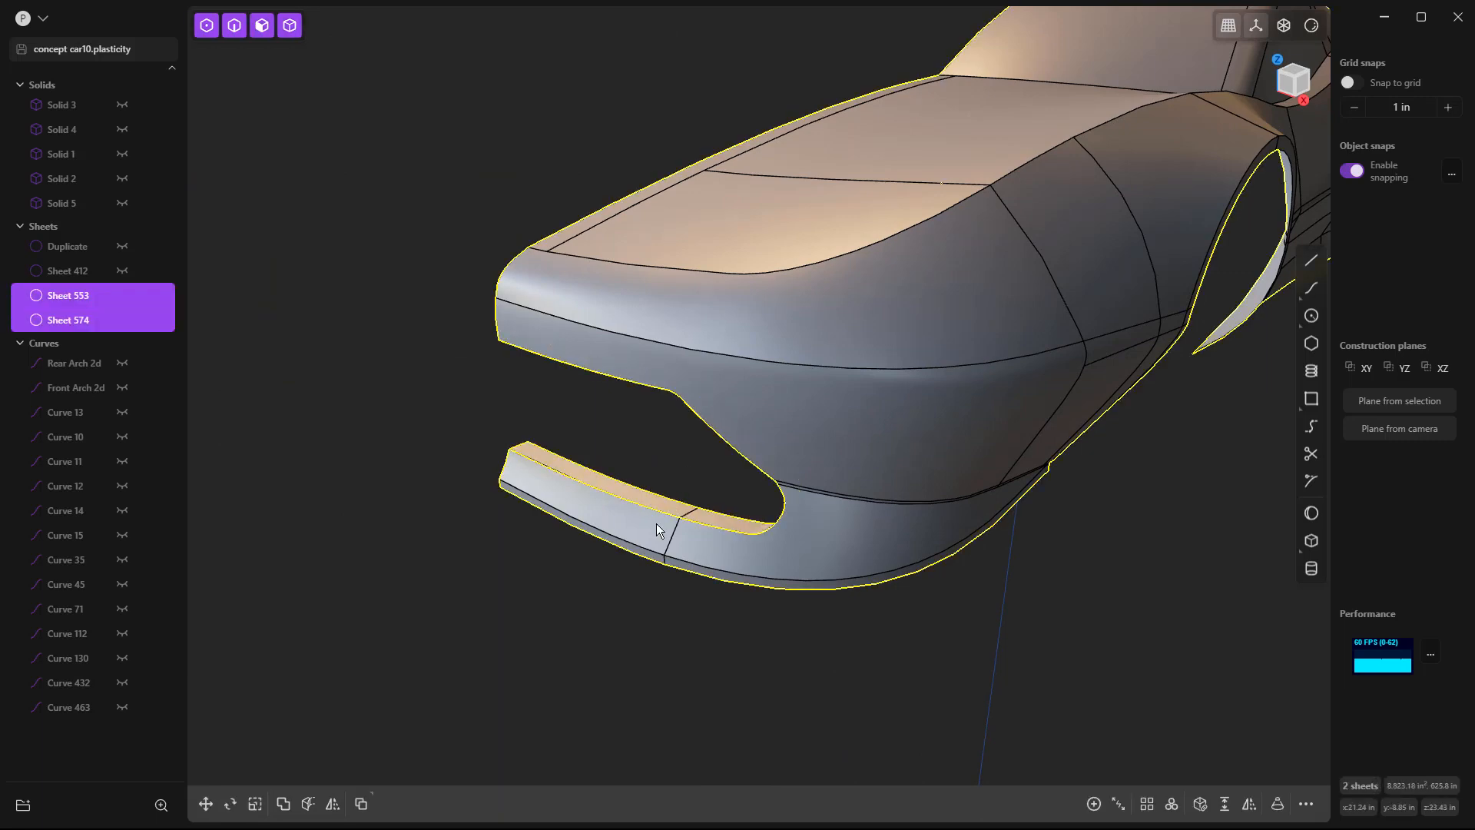
key("j")
left_click(624, 544)
scroll(624, 545, "down", 6)
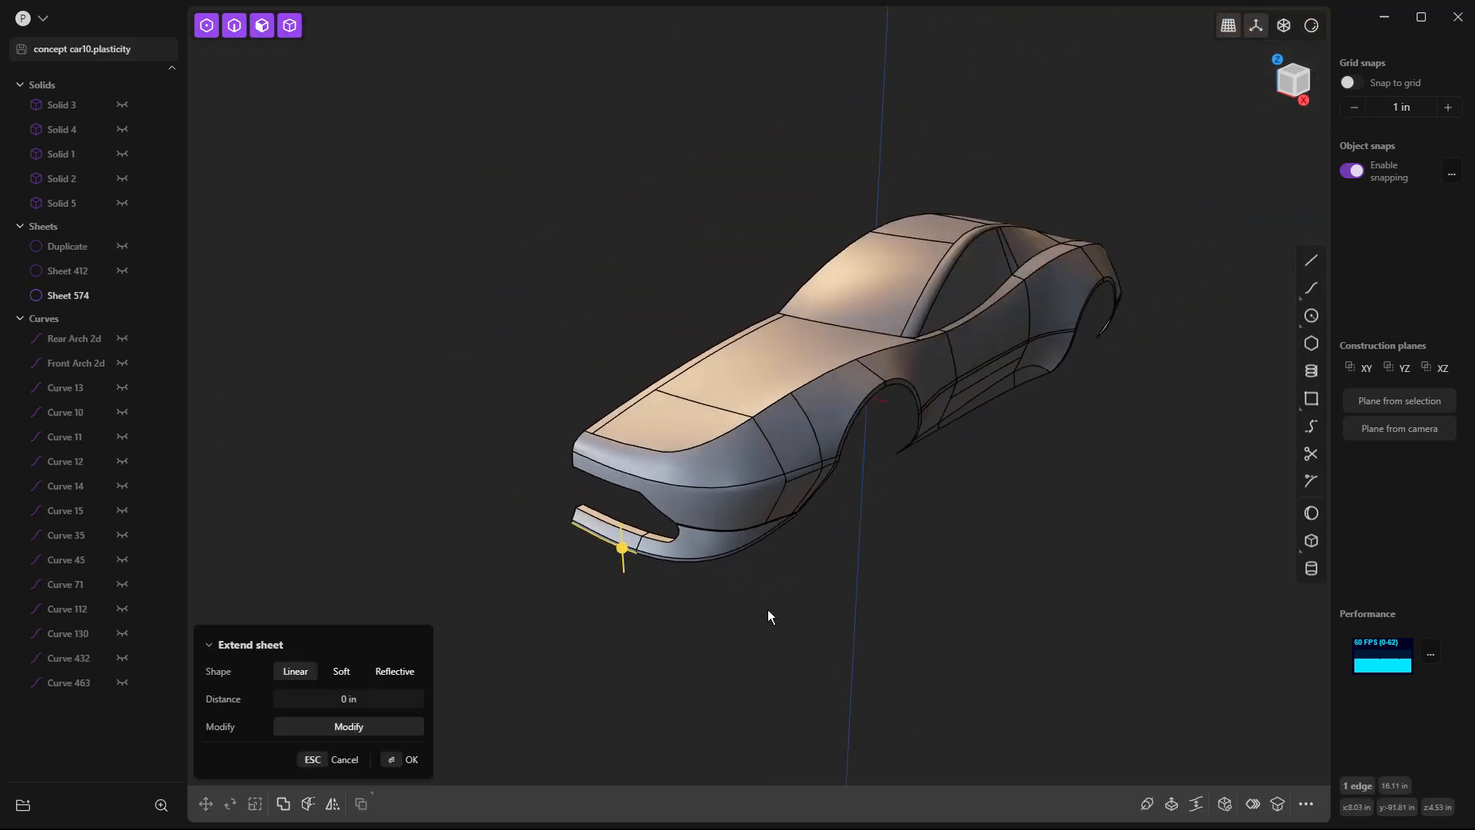
key("Escape")
Mirror the half body sheet across the car's centre plane to complete the other side.
middle_click_drag(928, 610, 797, 427)
left_click(713, 559)
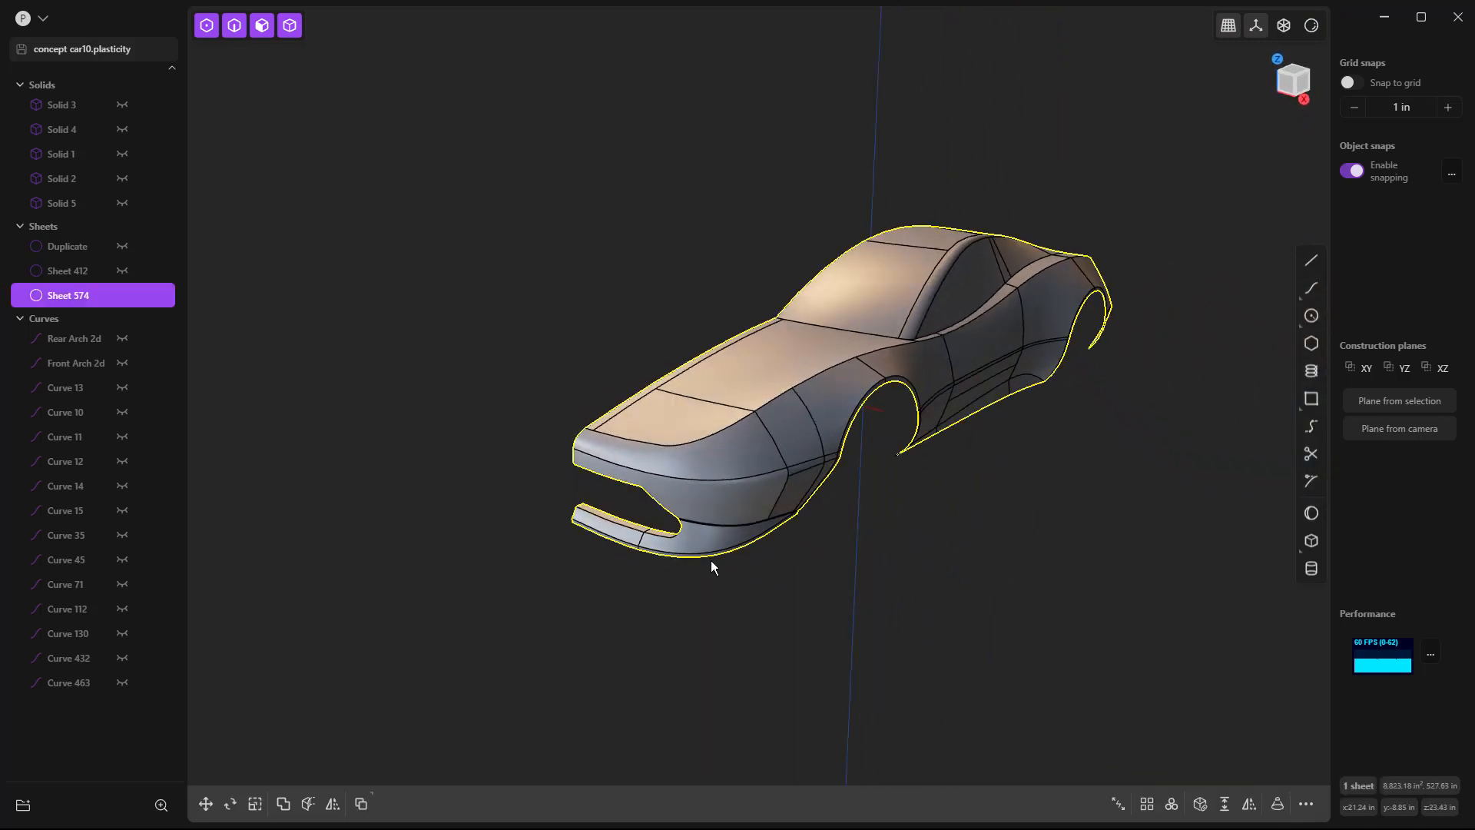
left_click(333, 804)
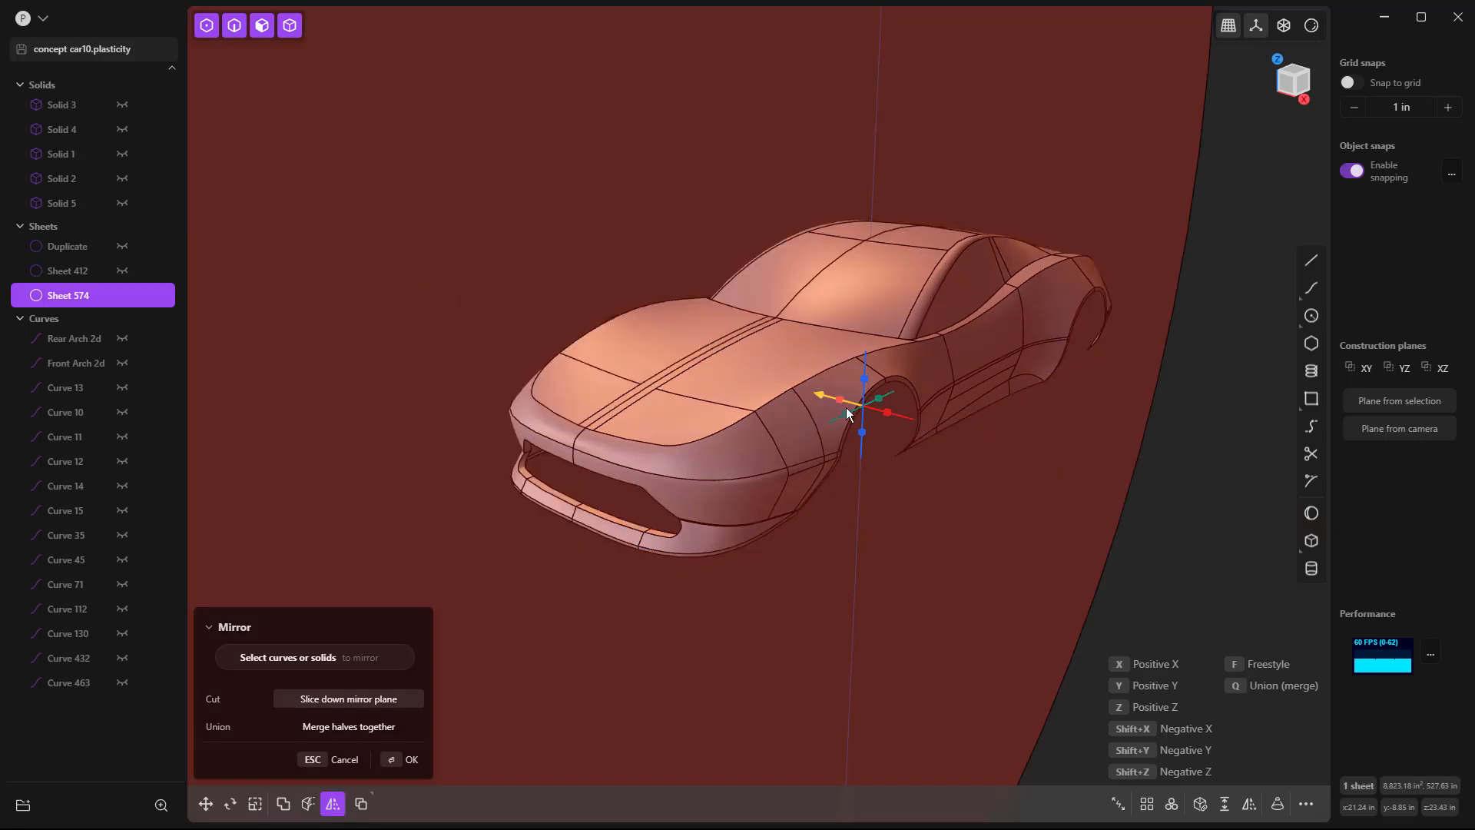
key("Return")
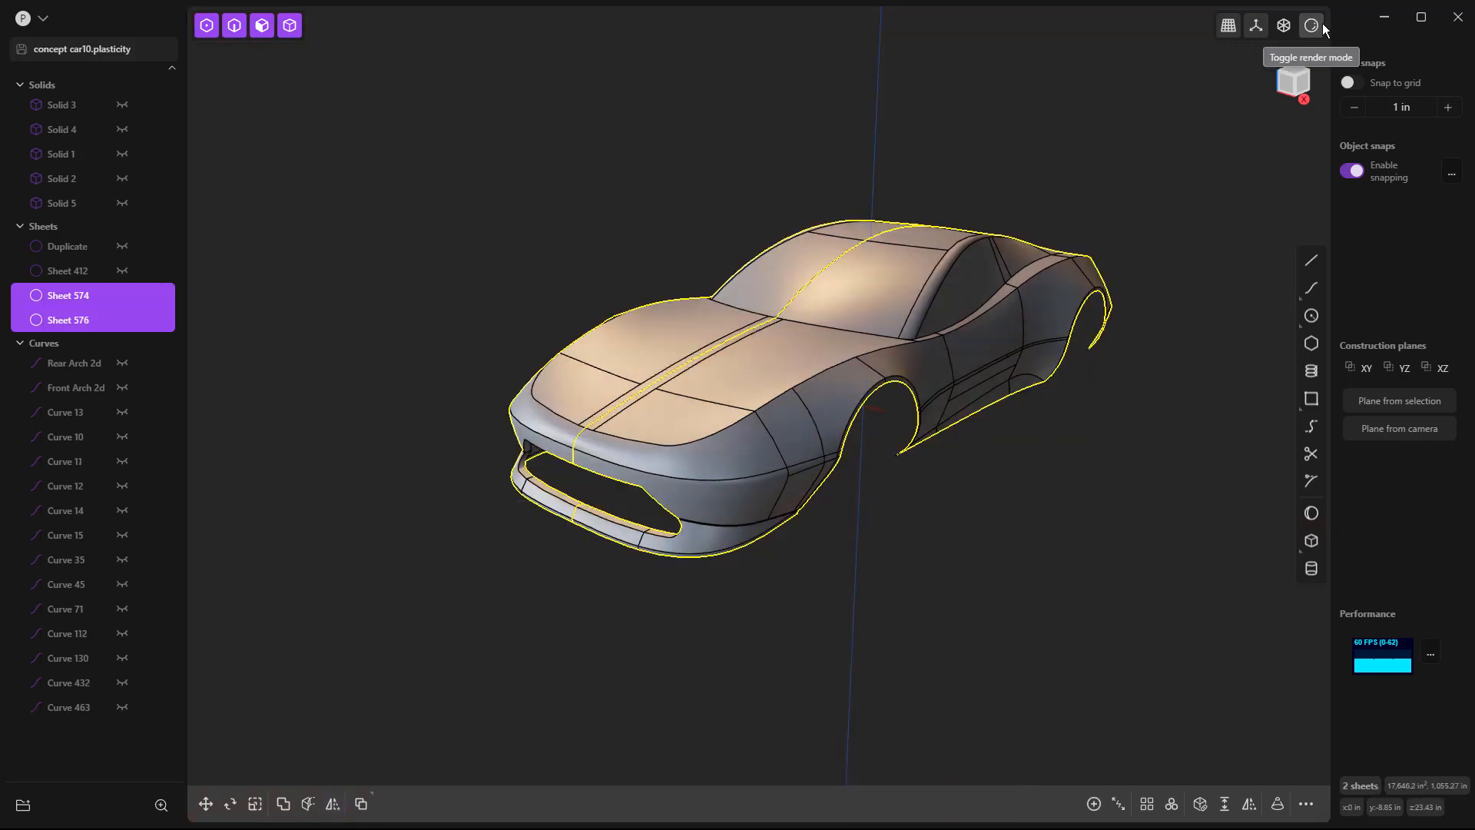
Hide the edges, switch to the white-and-purple render material, and examine the mirrored front end's surfaces.
left_click(1311, 25)
left_click(1240, 194)
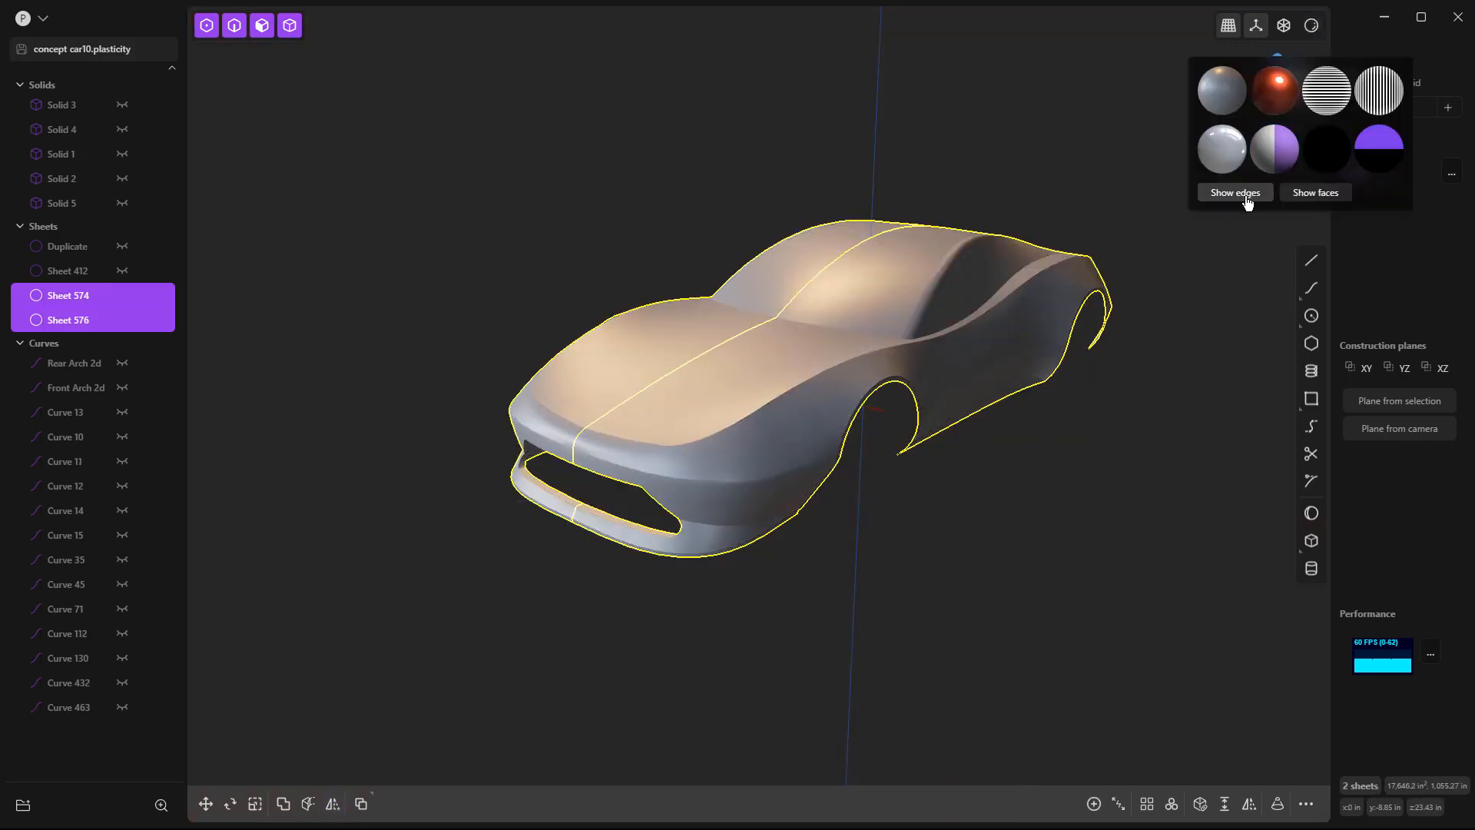
left_click(1284, 169)
left_click(1009, 571)
middle_click_drag(1010, 572, 767, 496)
middle_click_drag(602, 465, 707, 499)
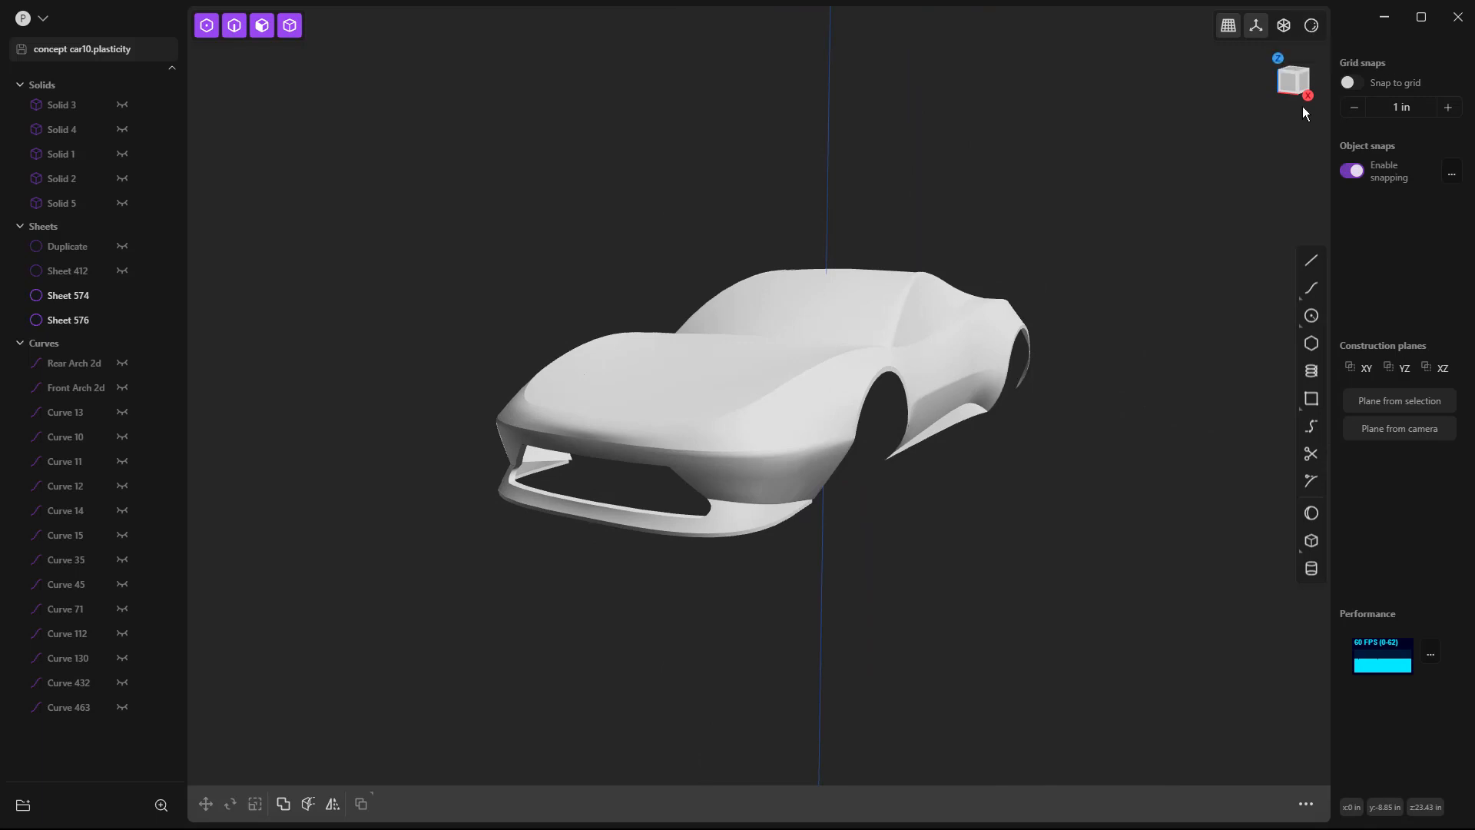
Show the edges again and restore the grey metallic render material.
left_click(1311, 26)
left_click(1238, 193)
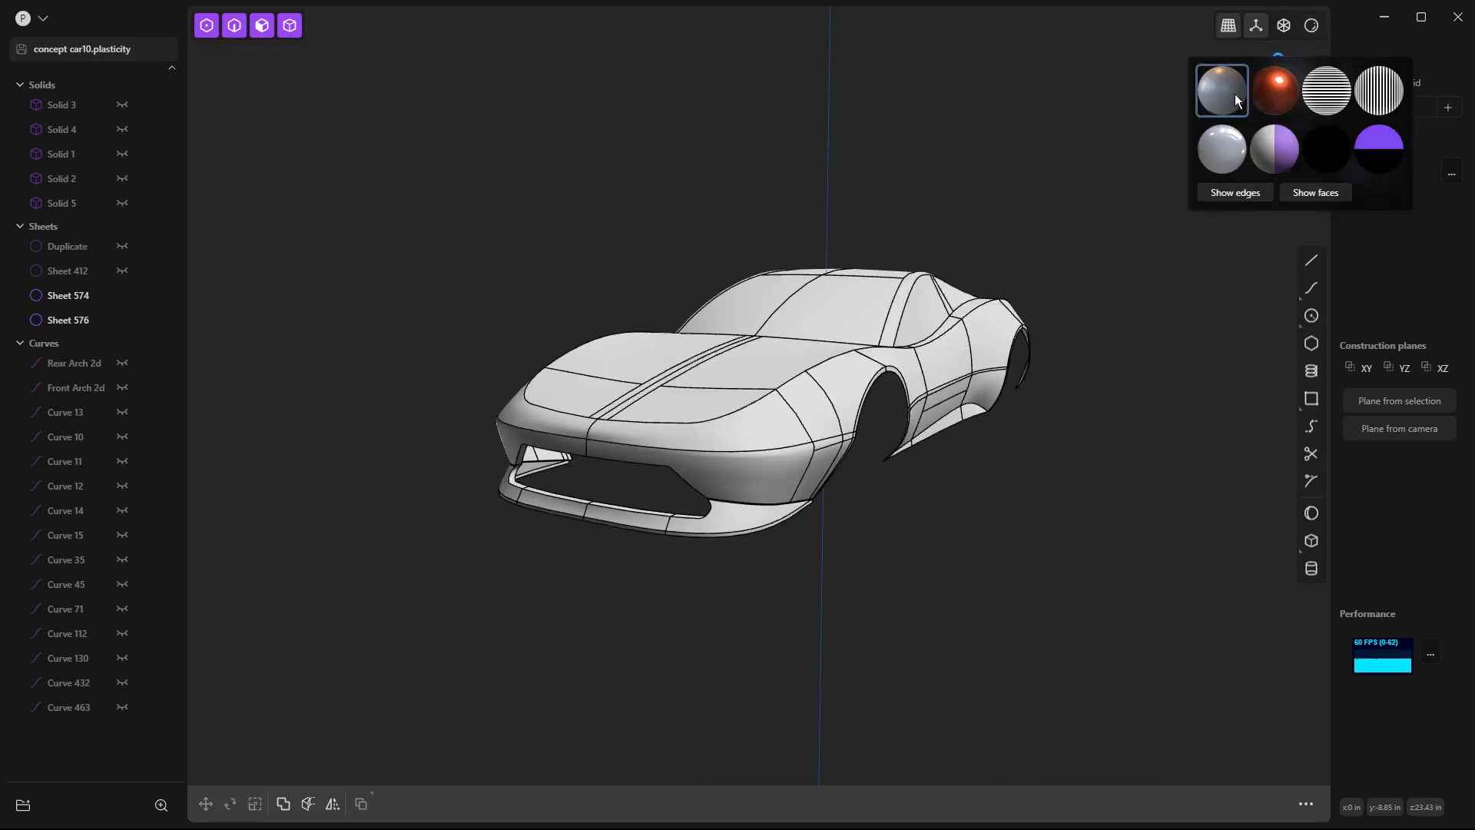
left_click(1235, 98)
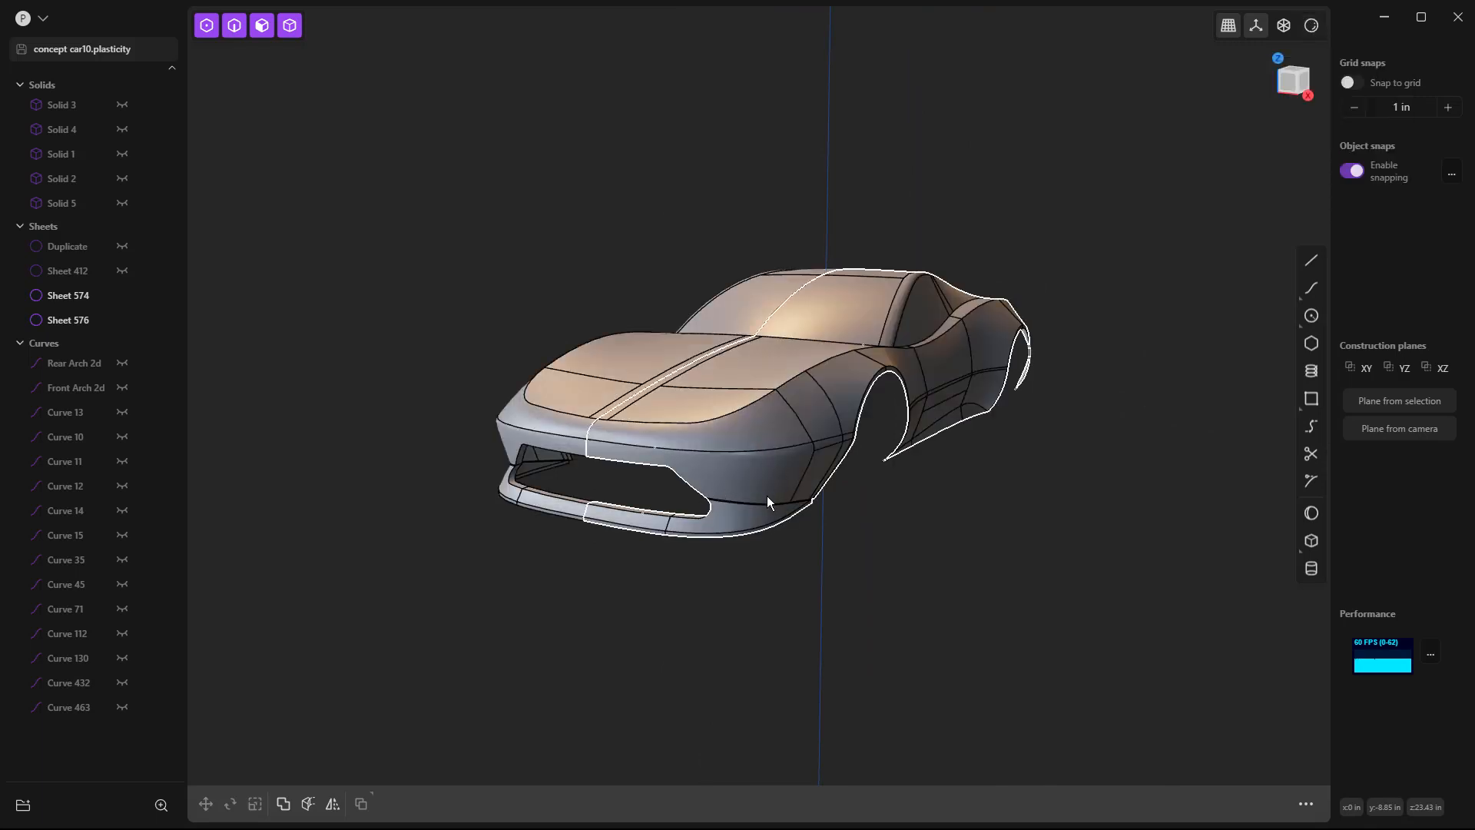
scroll(798, 417, "up", 3)
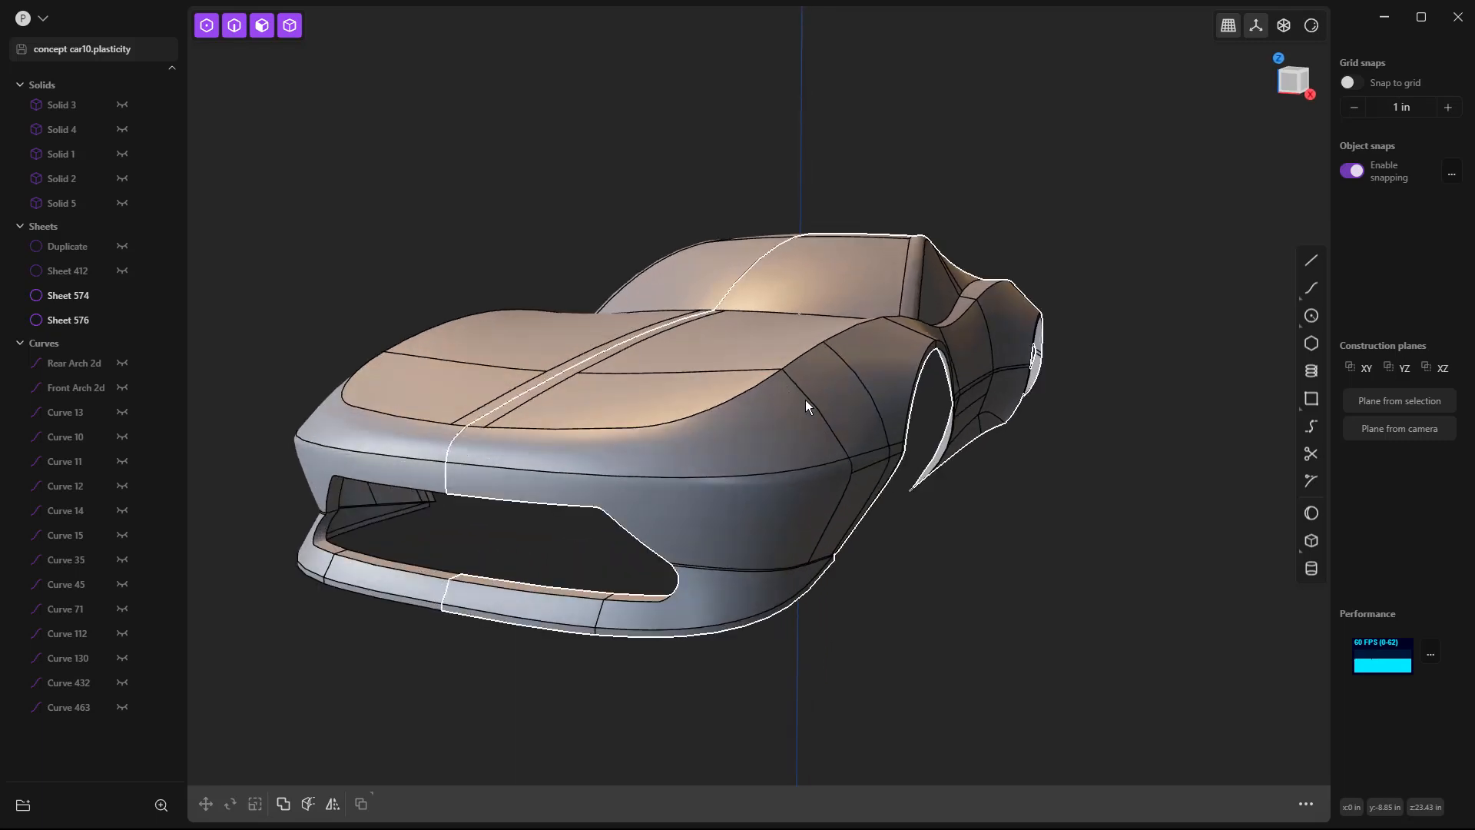
middle_click_drag(789, 422, 629, 440)
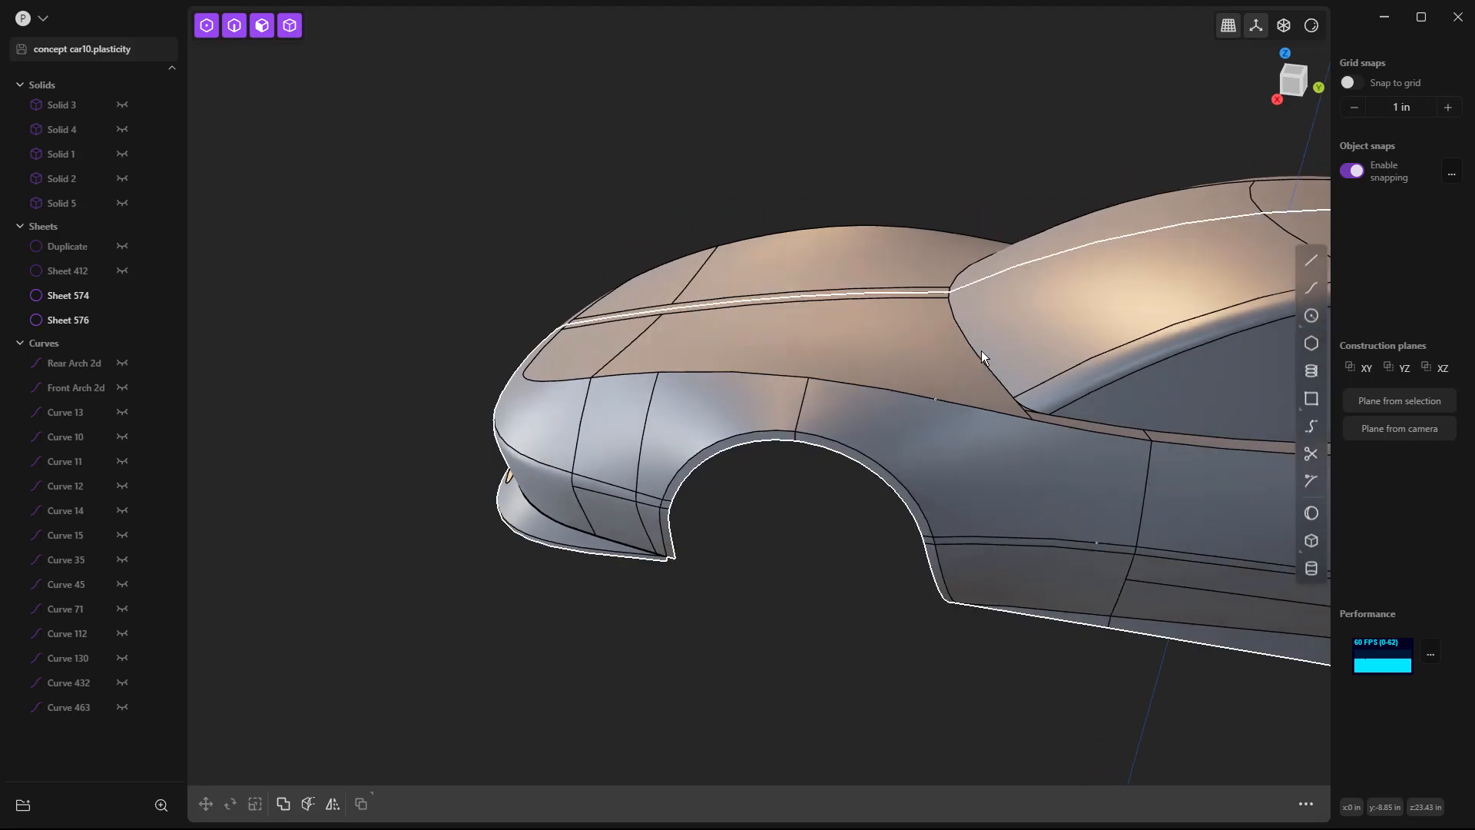
scroll(976, 348, "up", 3)
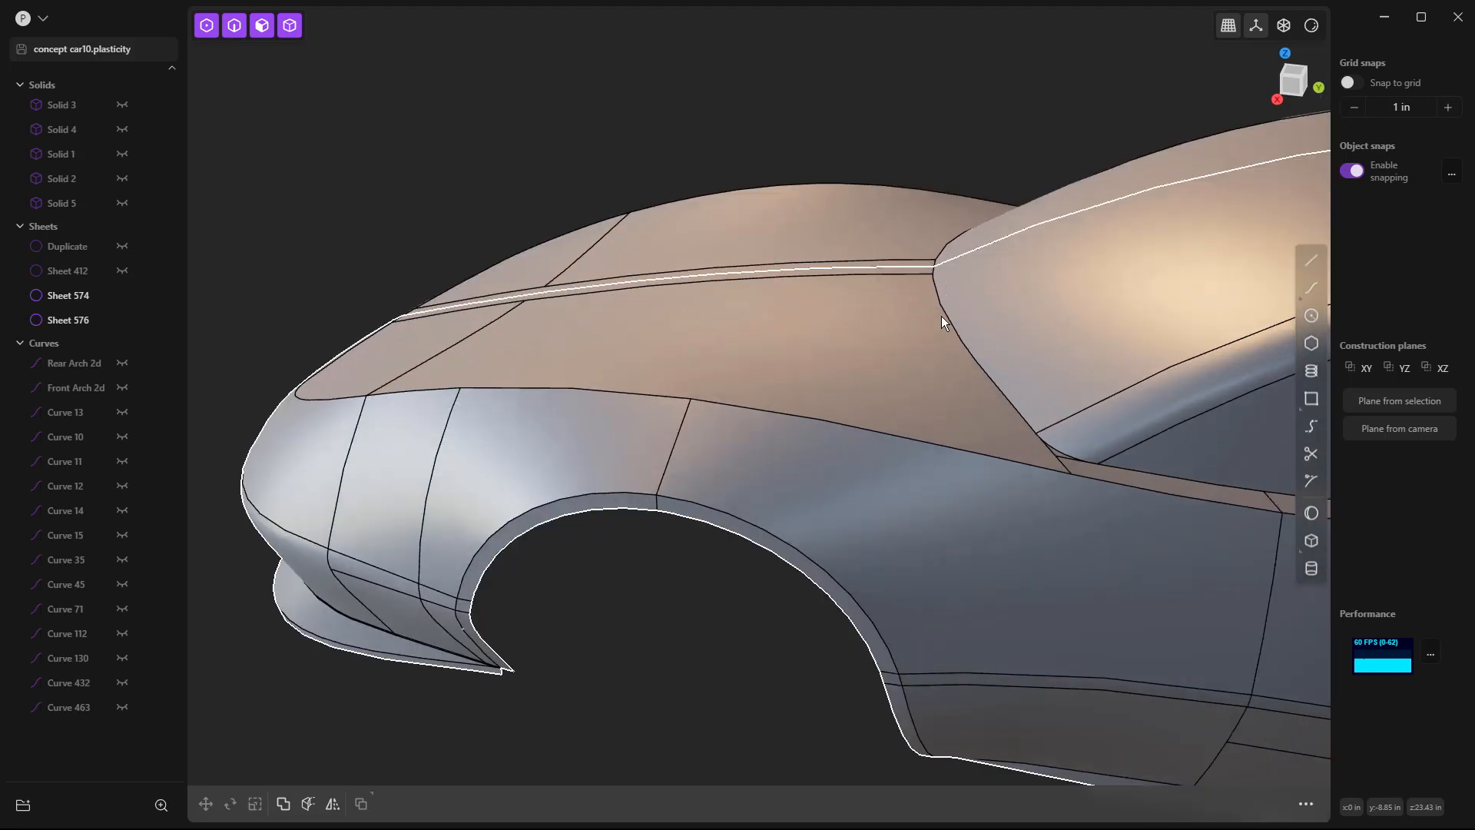
left_click(957, 323)
left_click(956, 324)
key("f")
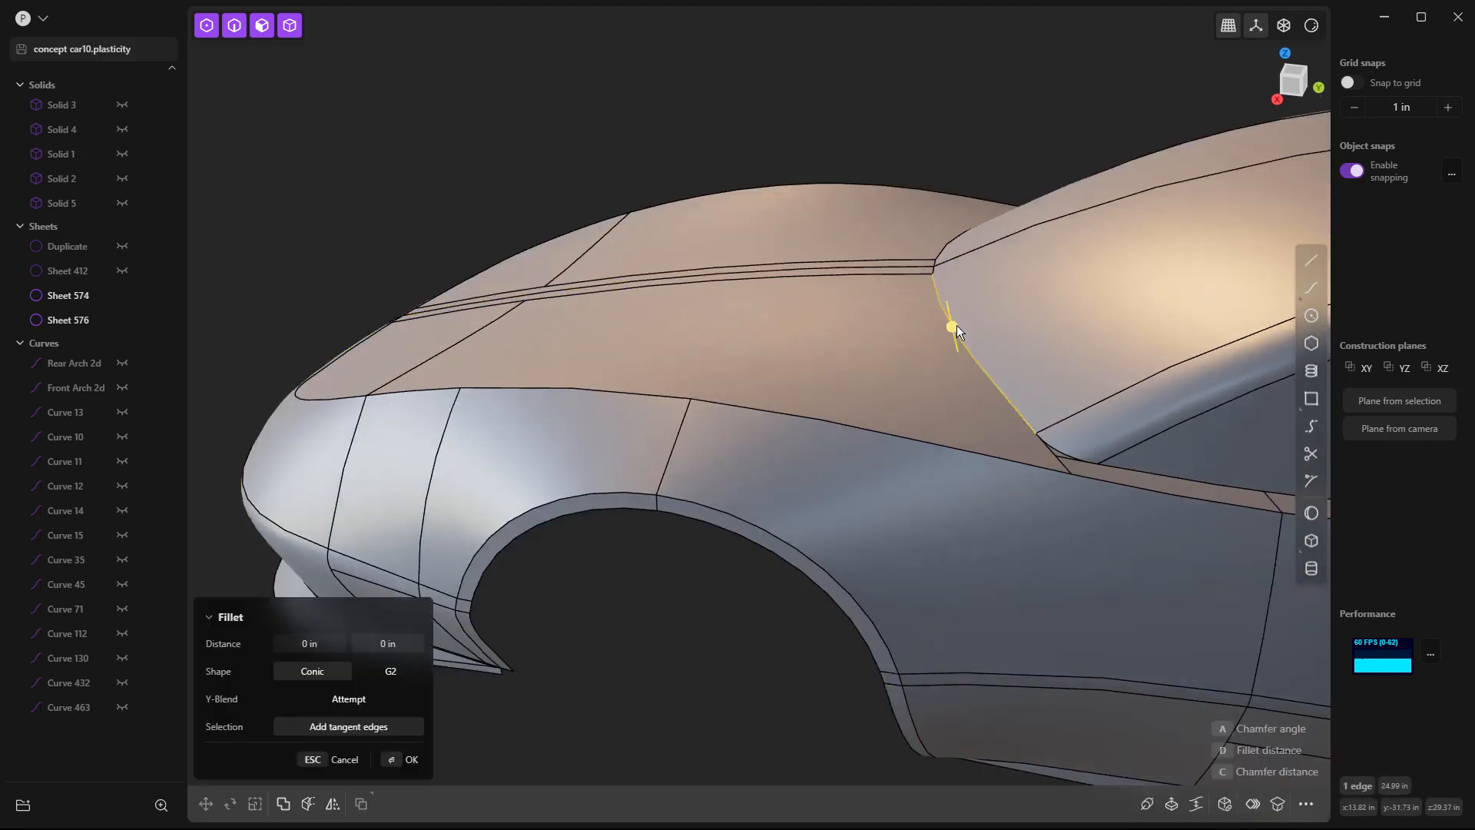
scroll(861, 335, "down", 5)
middle_click_drag(873, 332, 735, 224)
key("Escape")
Delete the mirrored half of the body and examine the corner where the windshield base meets the hood and side window.
left_click(733, 224)
key("x")
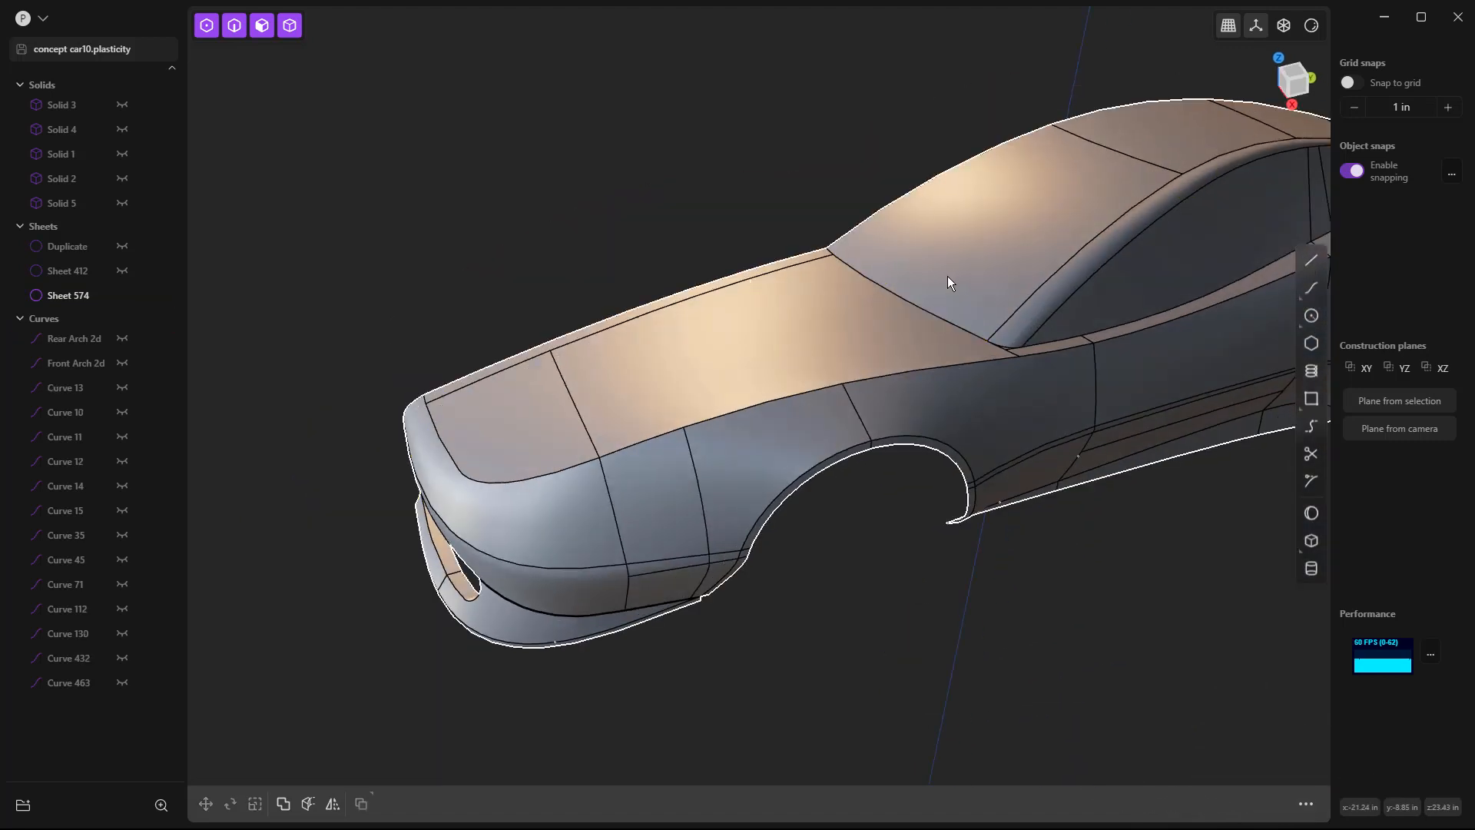
middle_click_drag(951, 275, 902, 261)
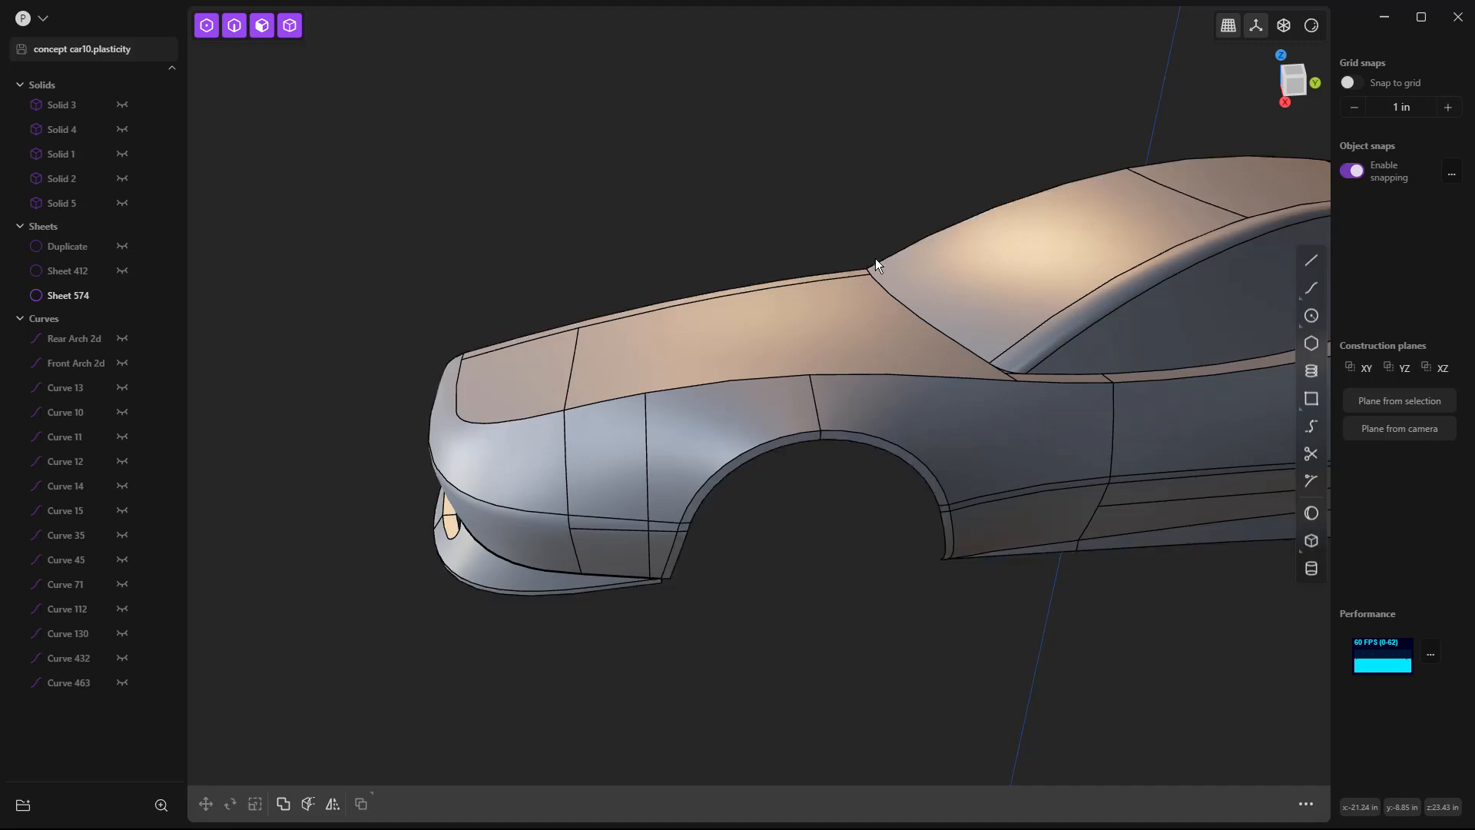
middle_click_drag(900, 307, 878, 379)
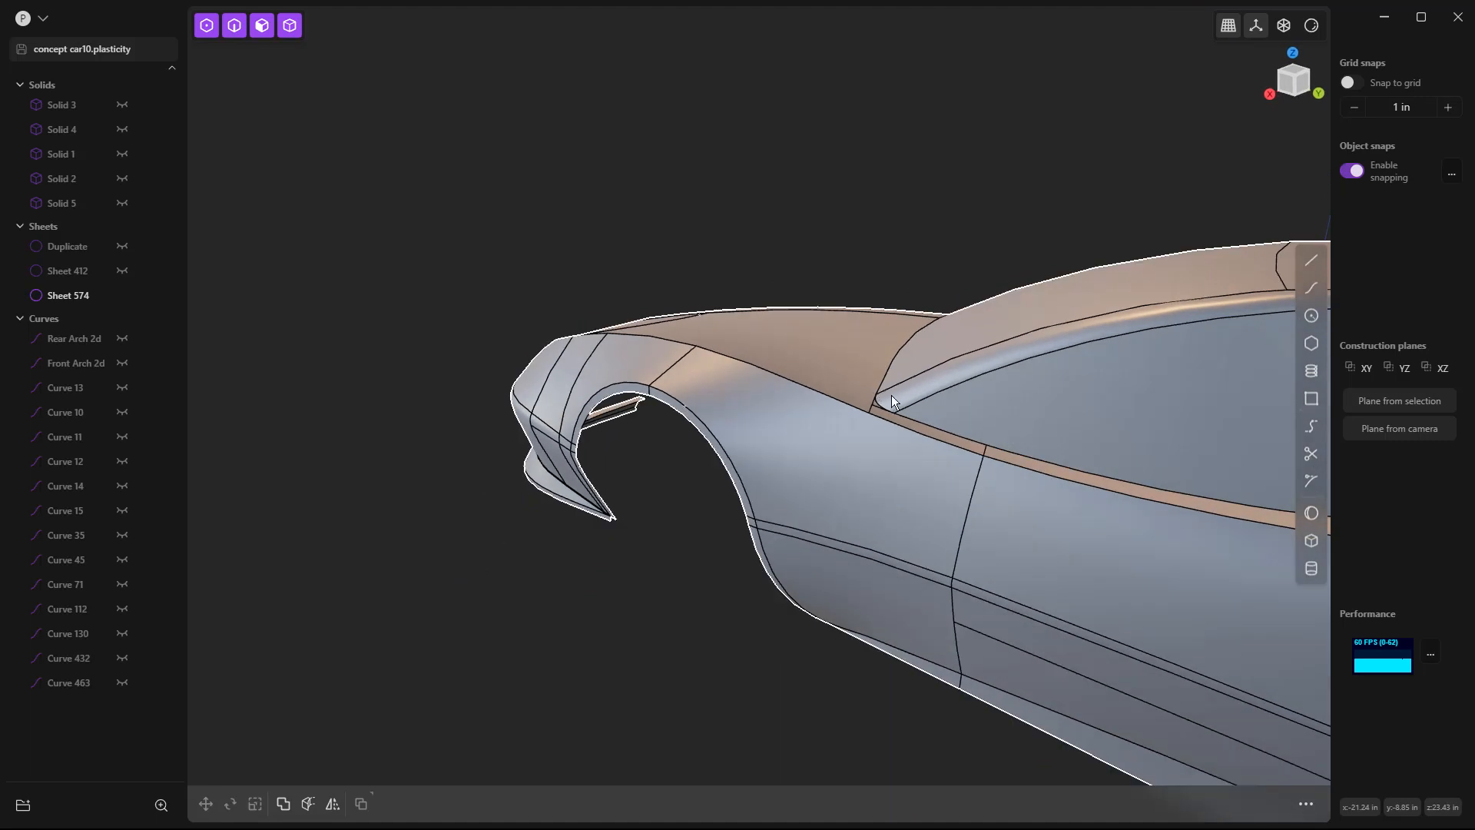
middle_click_drag(923, 386, 1114, 312)
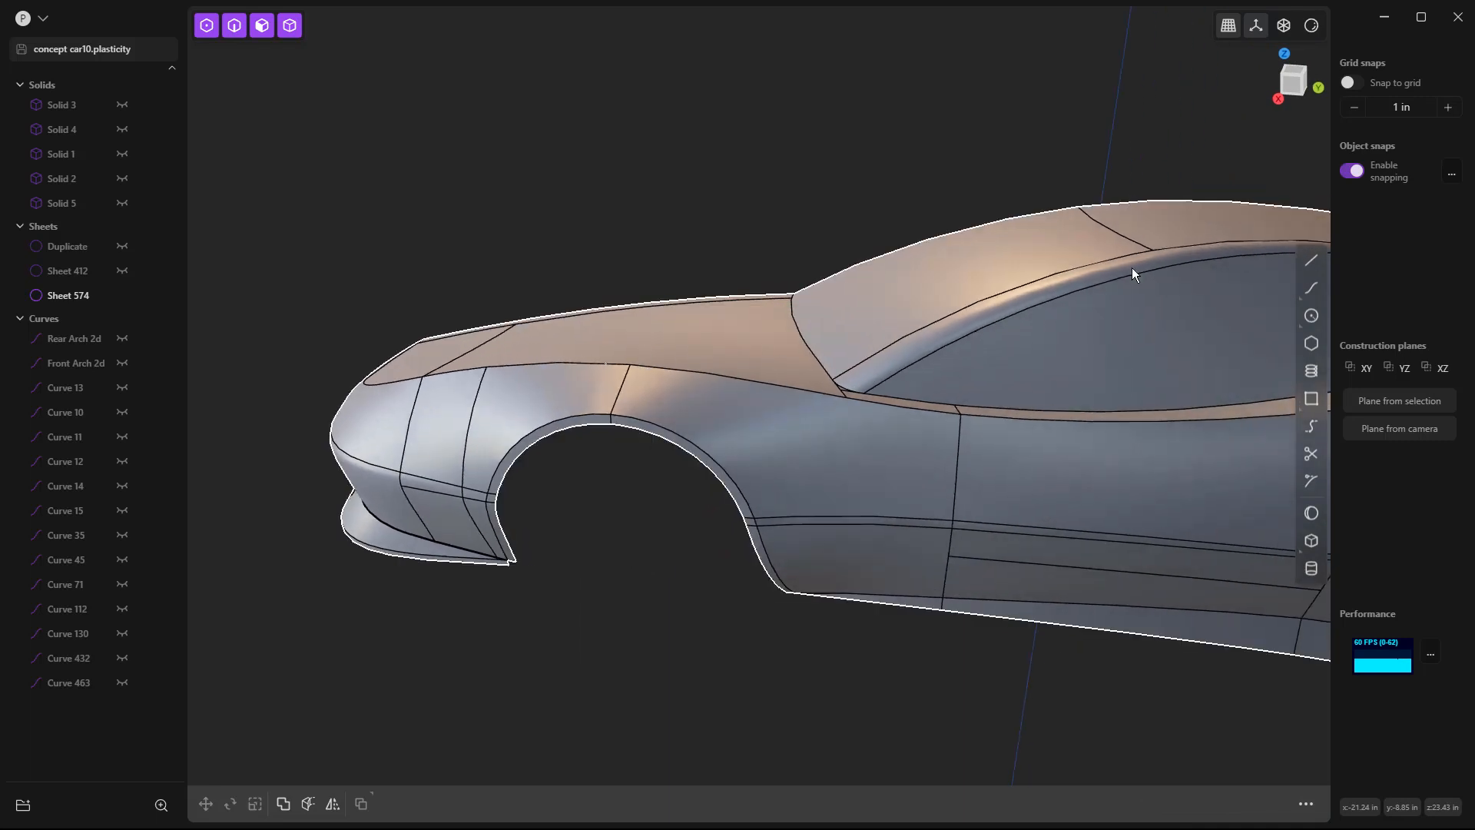
middle_click_drag(1039, 278, 915, 250, "shift")
middle_click_drag(722, 352, 757, 361)
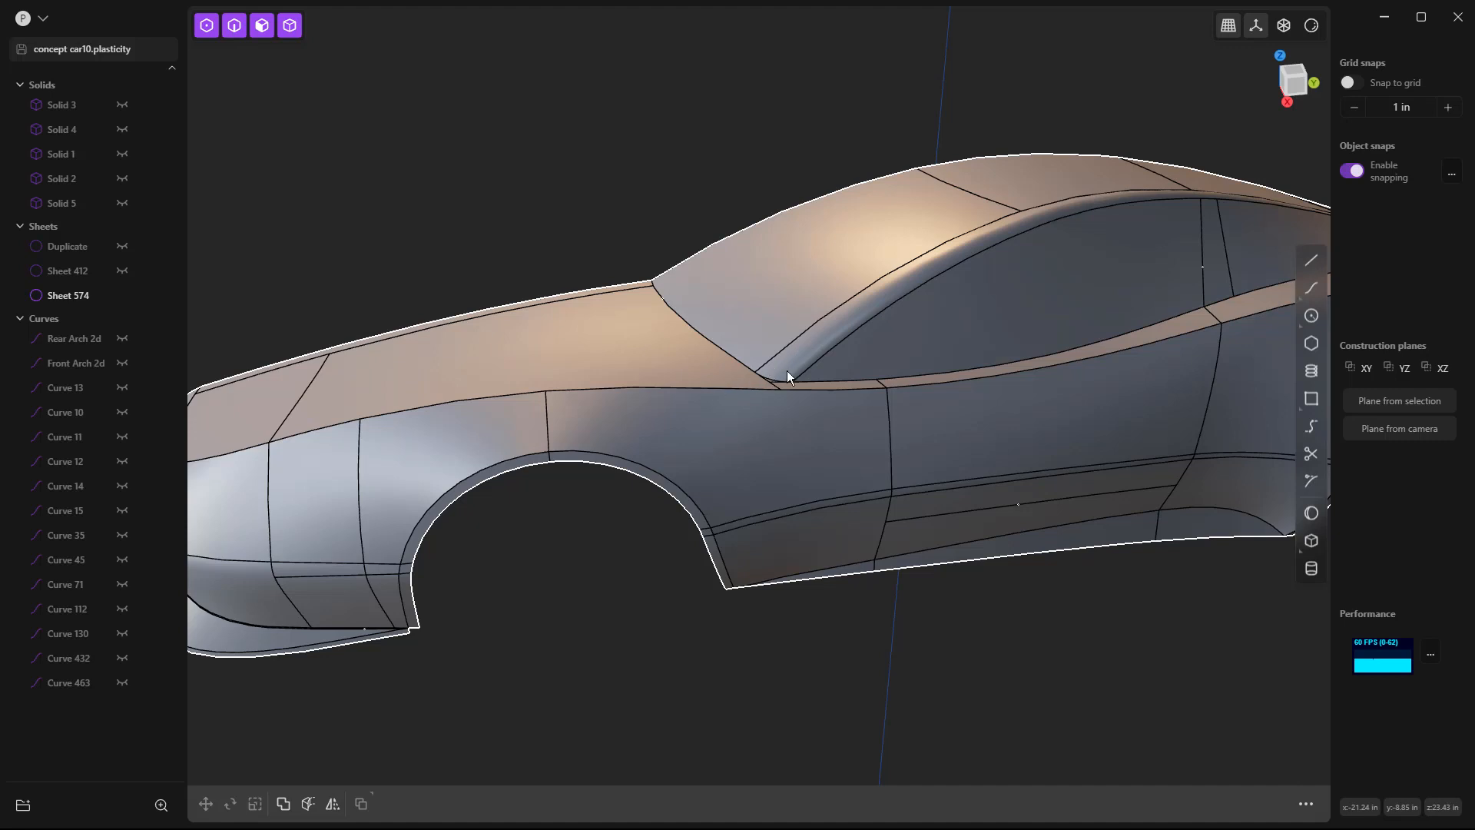
scroll(787, 372, "up", 2)
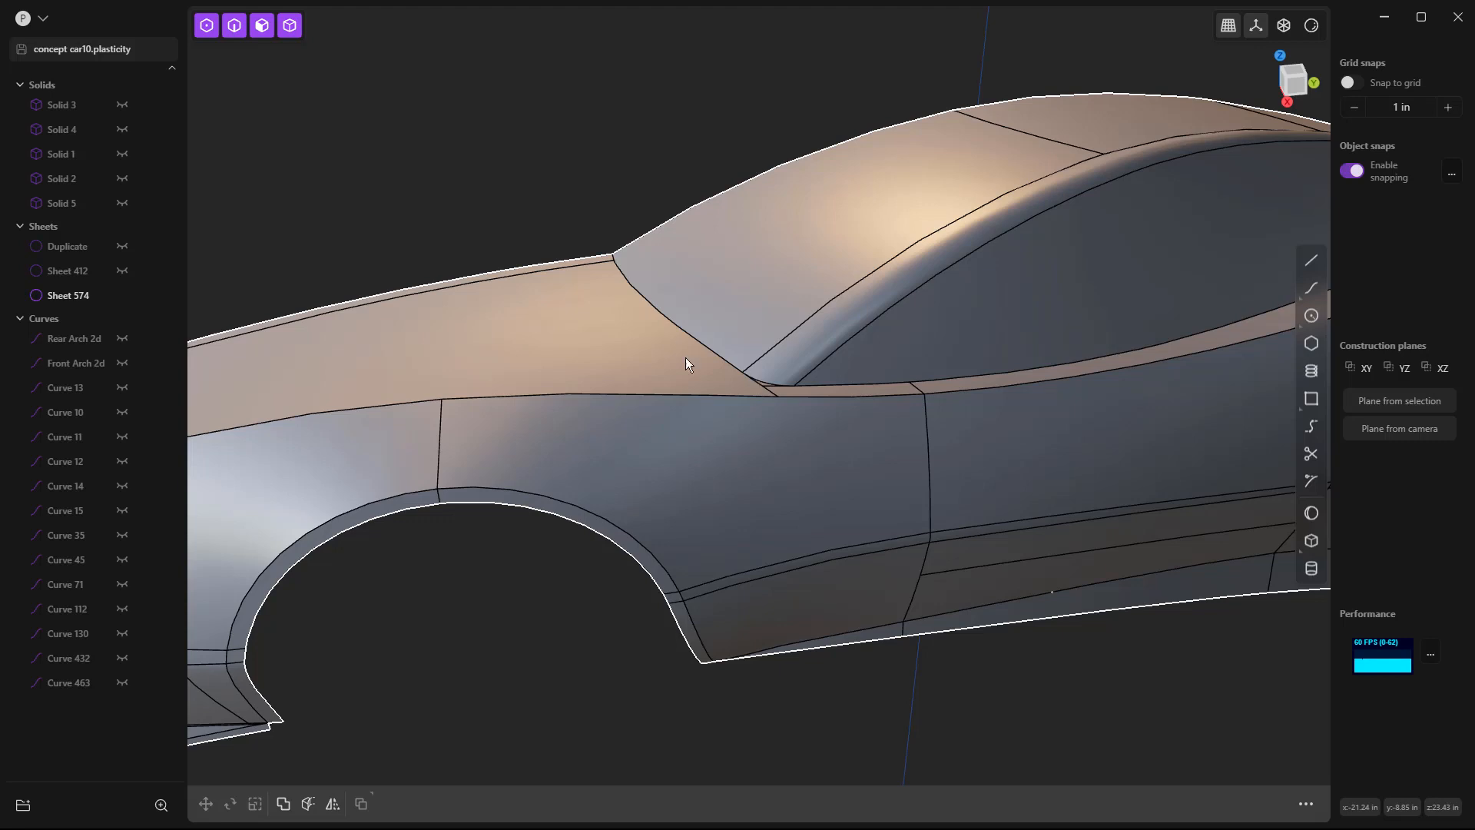
middle_click_drag(729, 372, 818, 396)
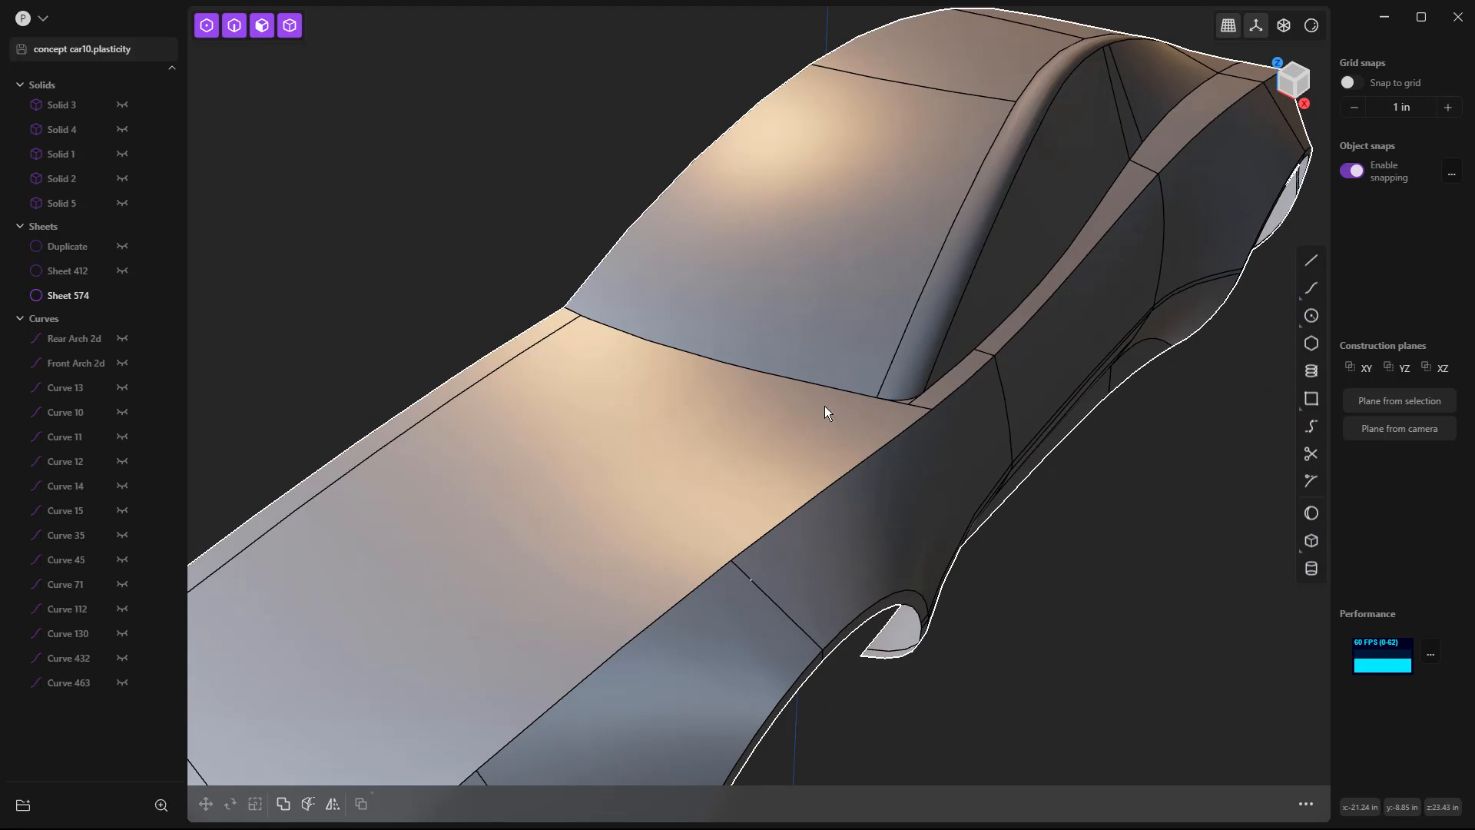
In the top view, draw a horizontal guide line about 4.95 in long, outward from the body's centre edge just ahead of the windshield base.
key("KP_7")
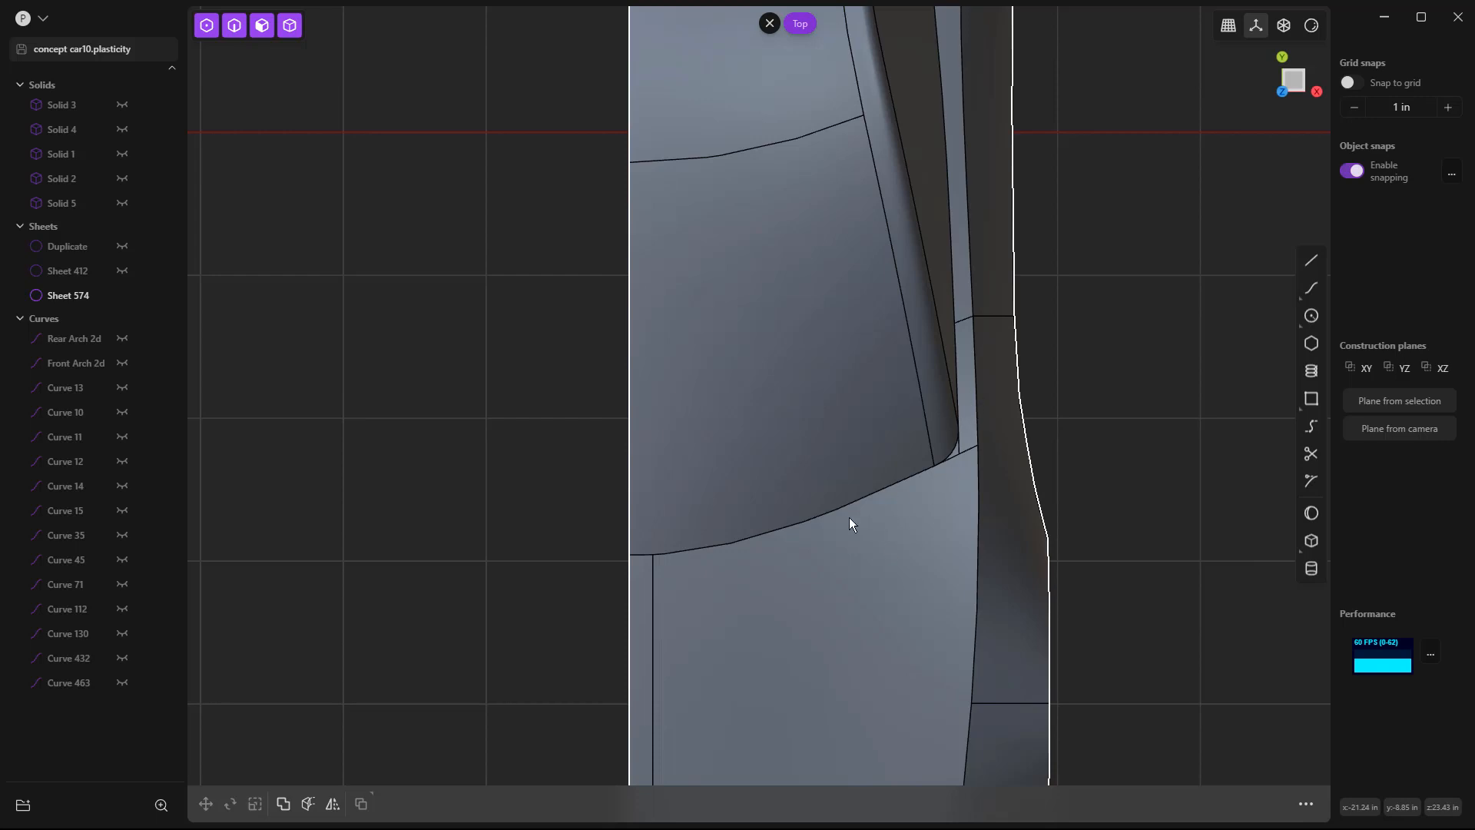
left_click(1311, 260)
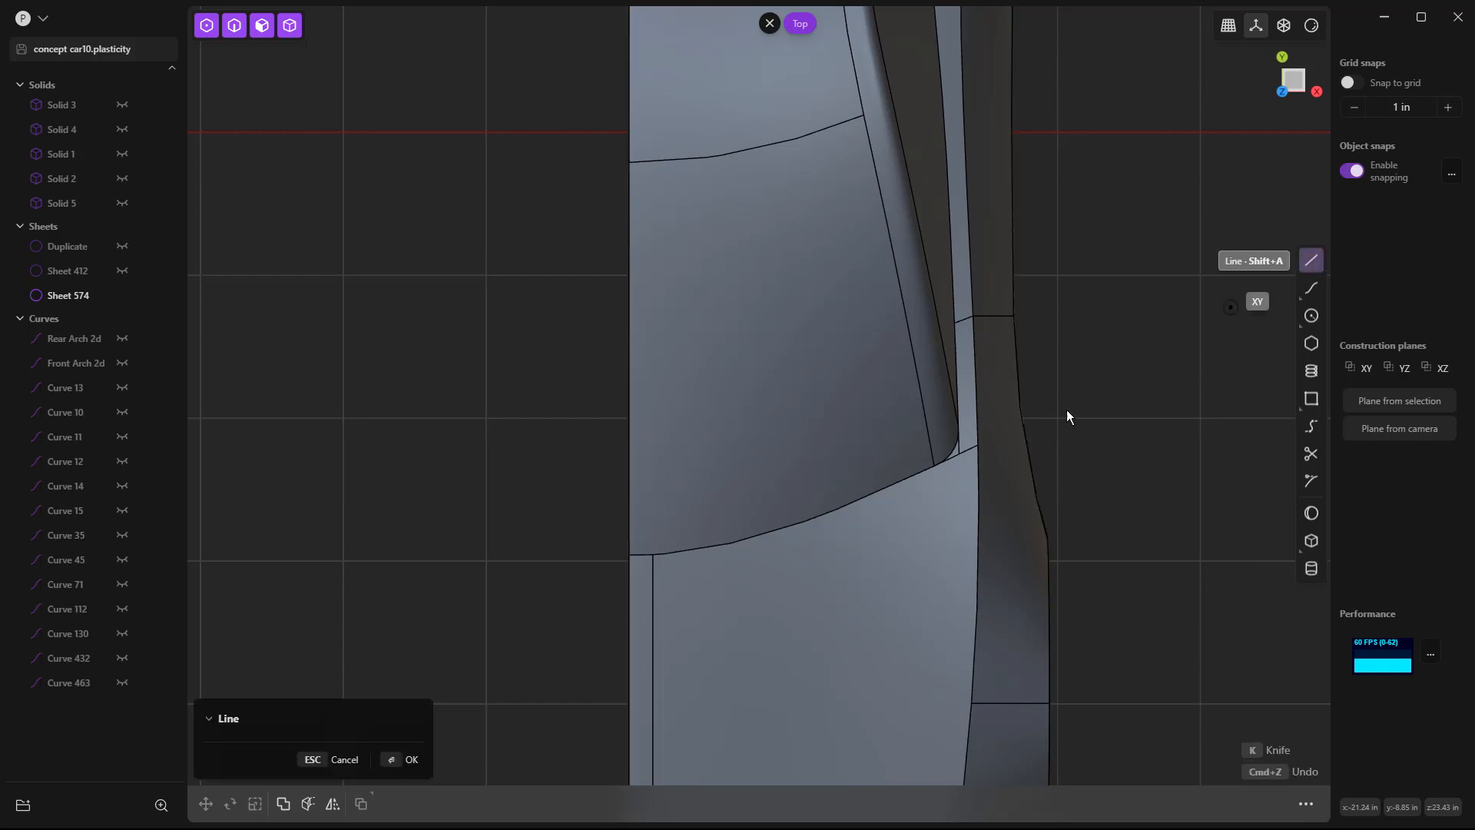
left_click(630, 588)
left_click(569, 587)
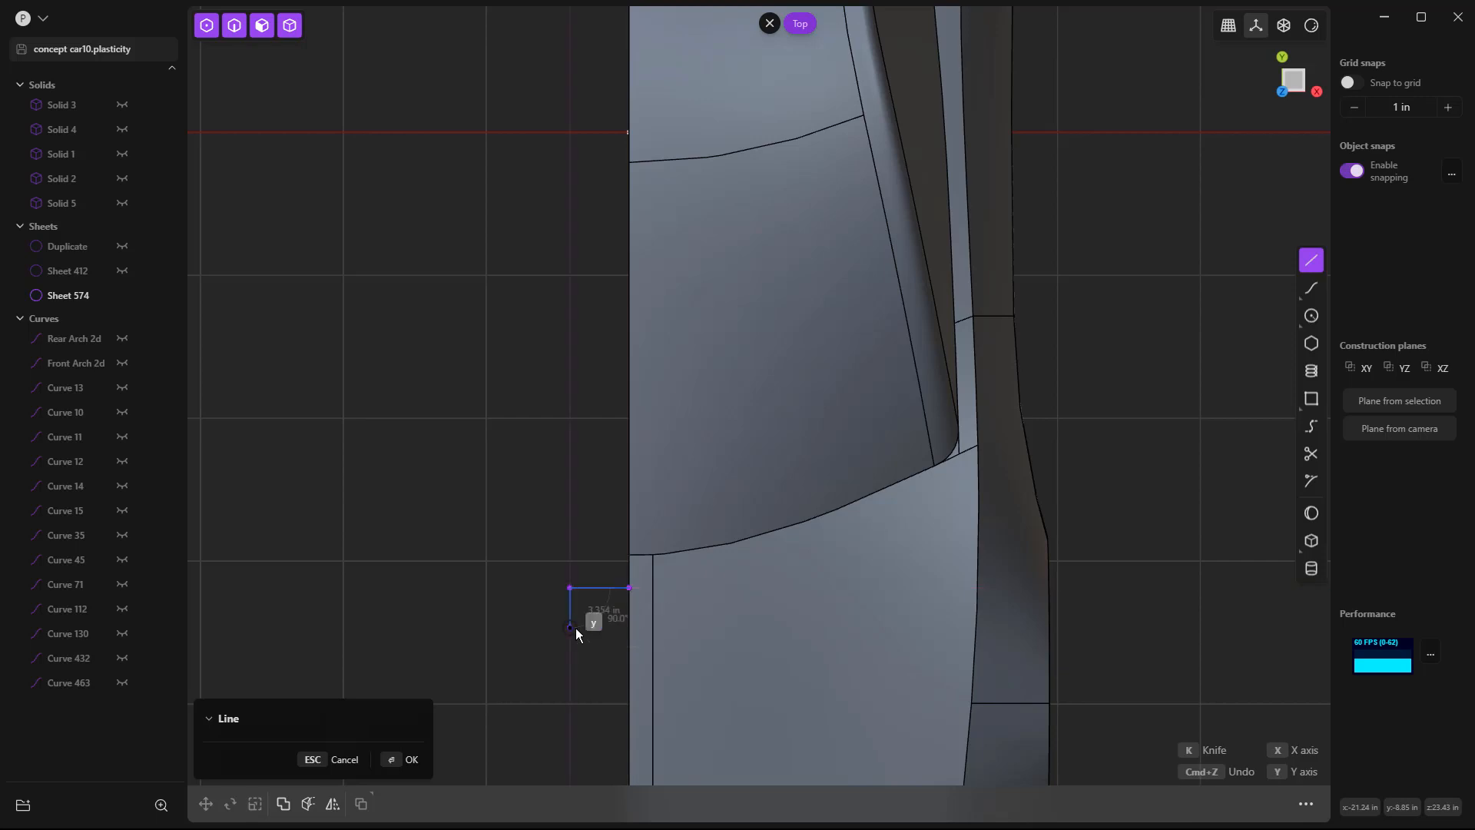
left_click(1310, 260)
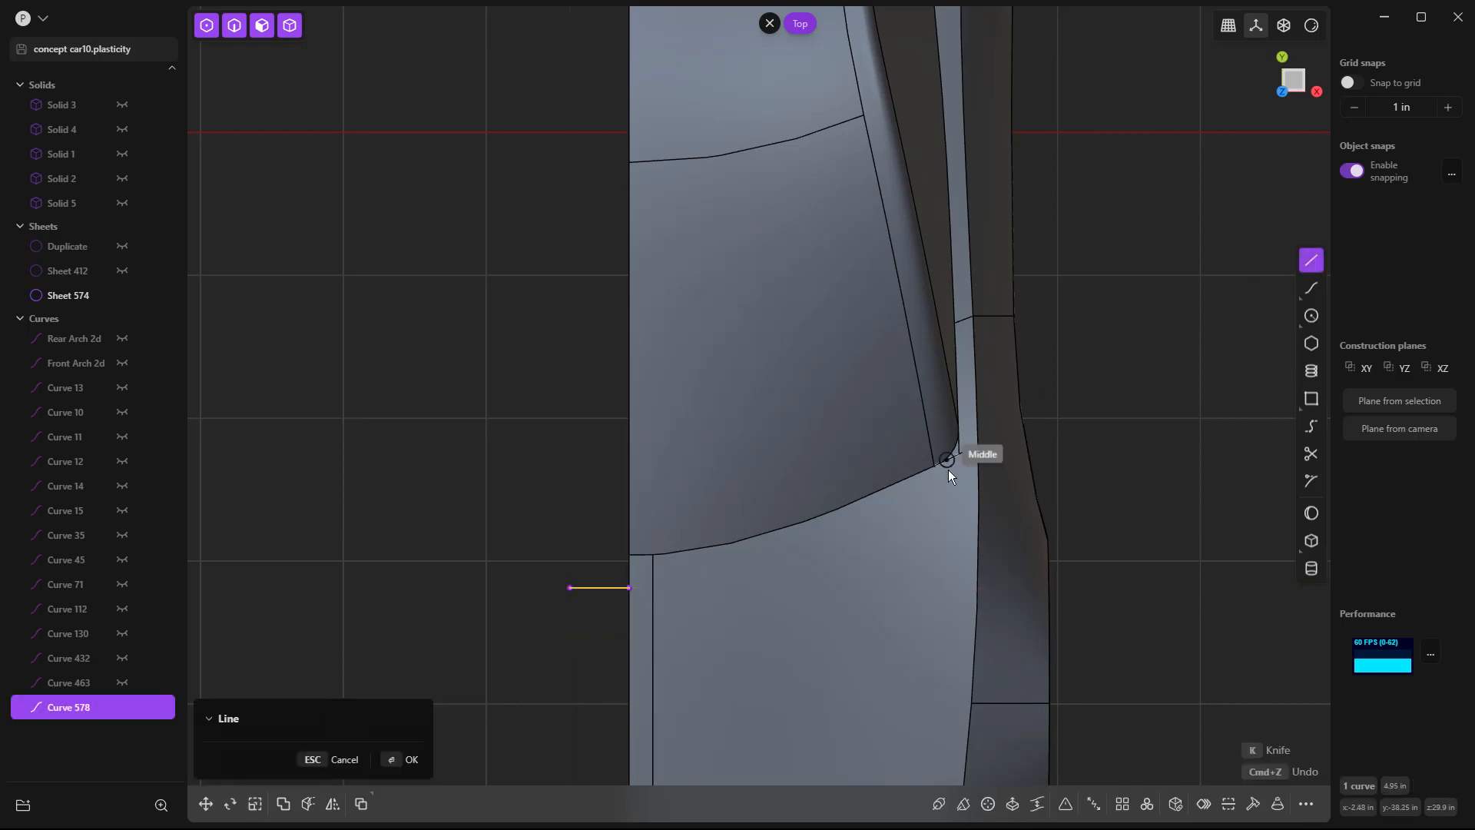
Create a bridge curve from the side window's lower front edge to the guide line's end on the body's centre edge.
left_click(1309, 427)
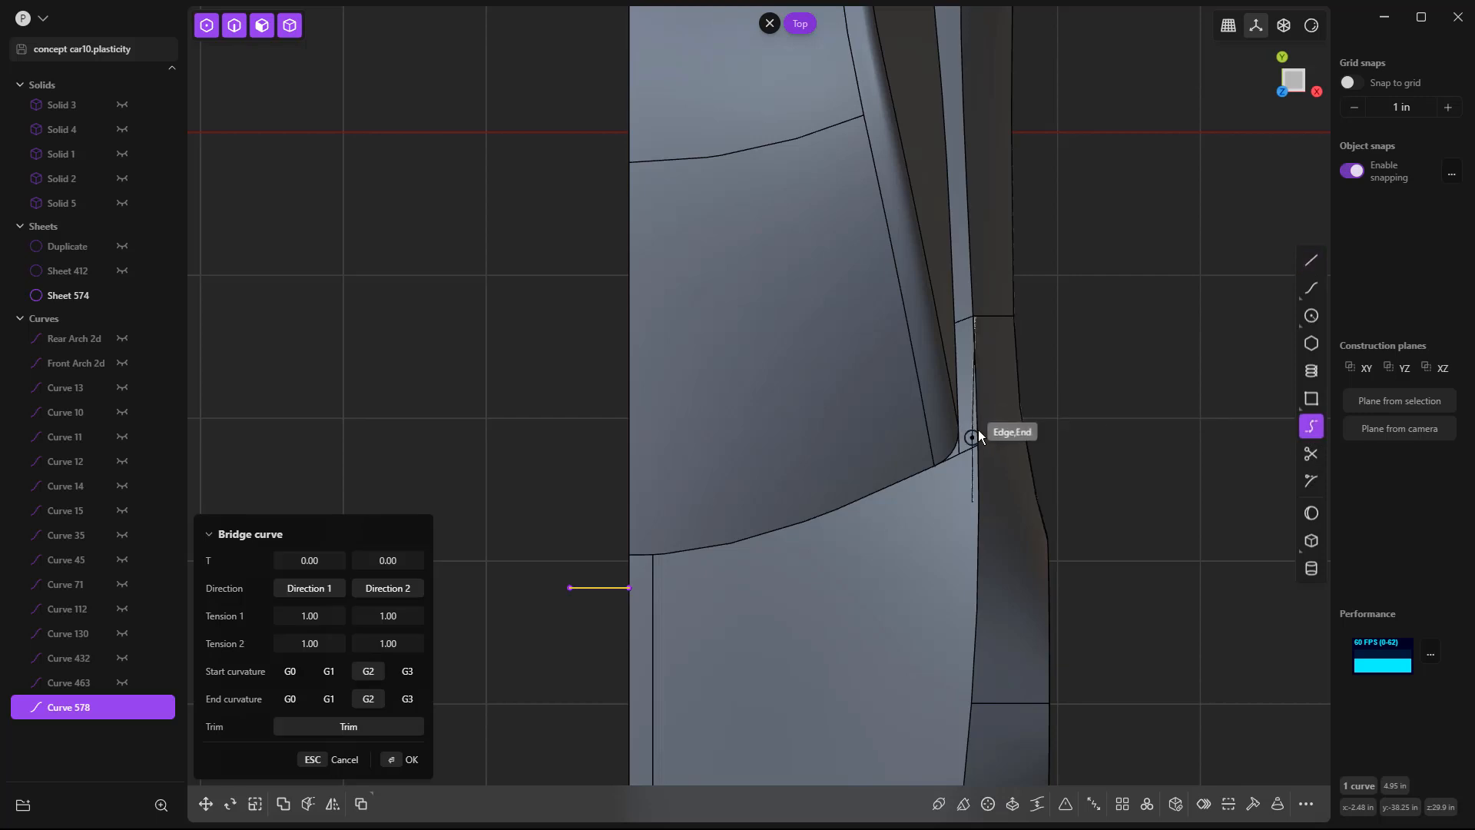
scroll(978, 430, "up", 3)
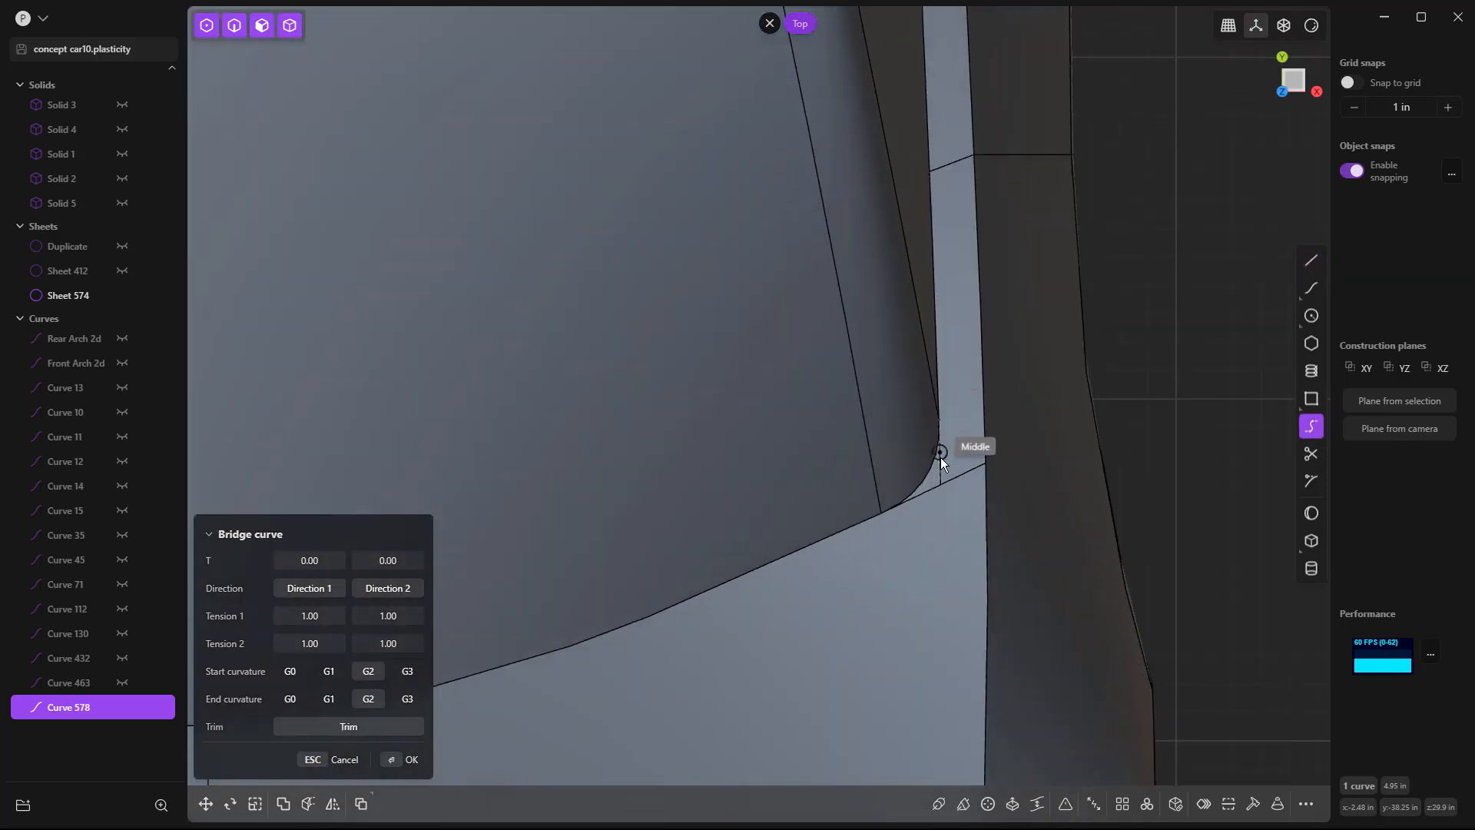
left_click(943, 395)
scroll(968, 461, "down", 4)
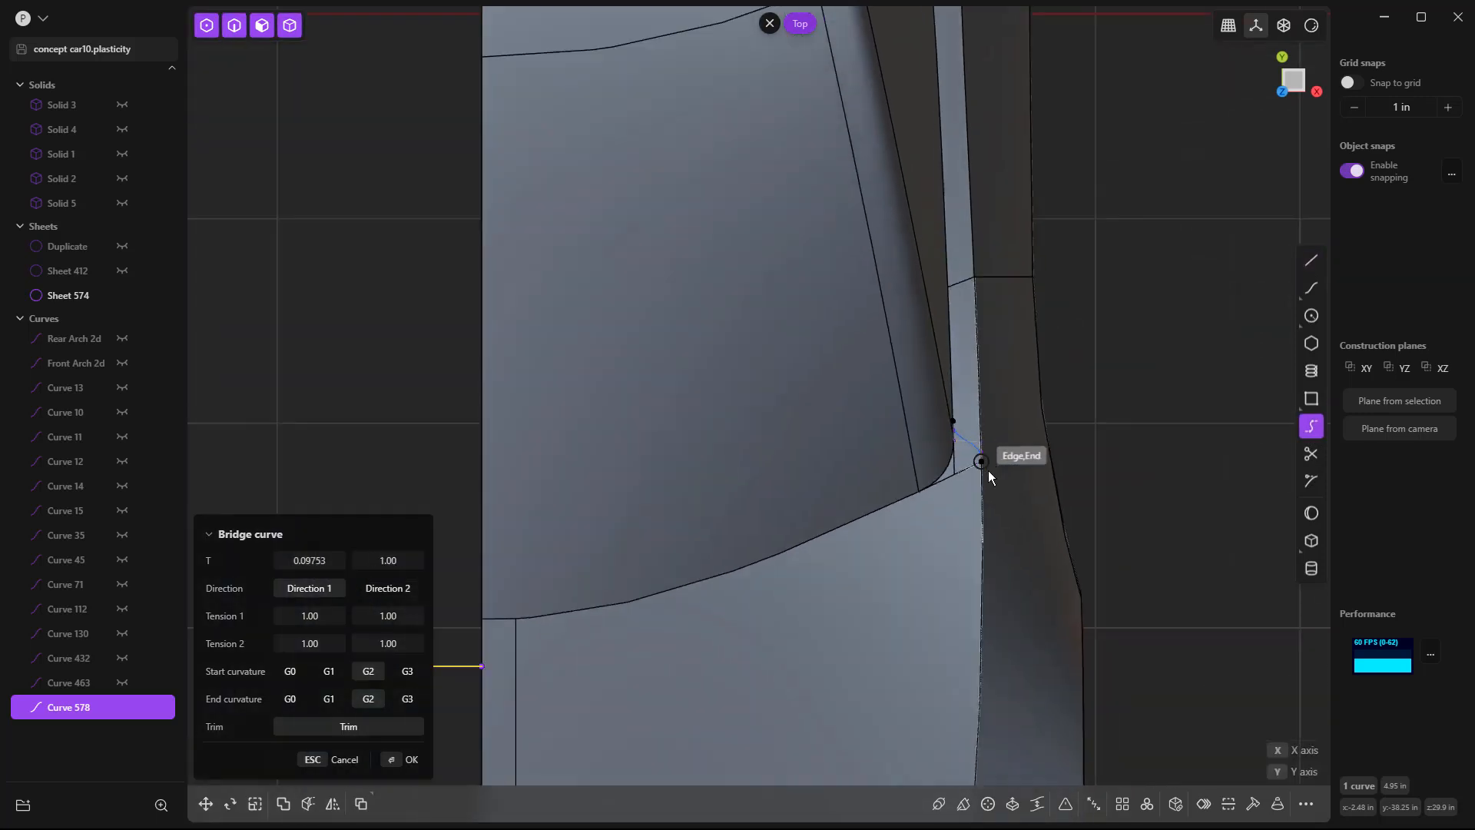
left_click(593, 623)
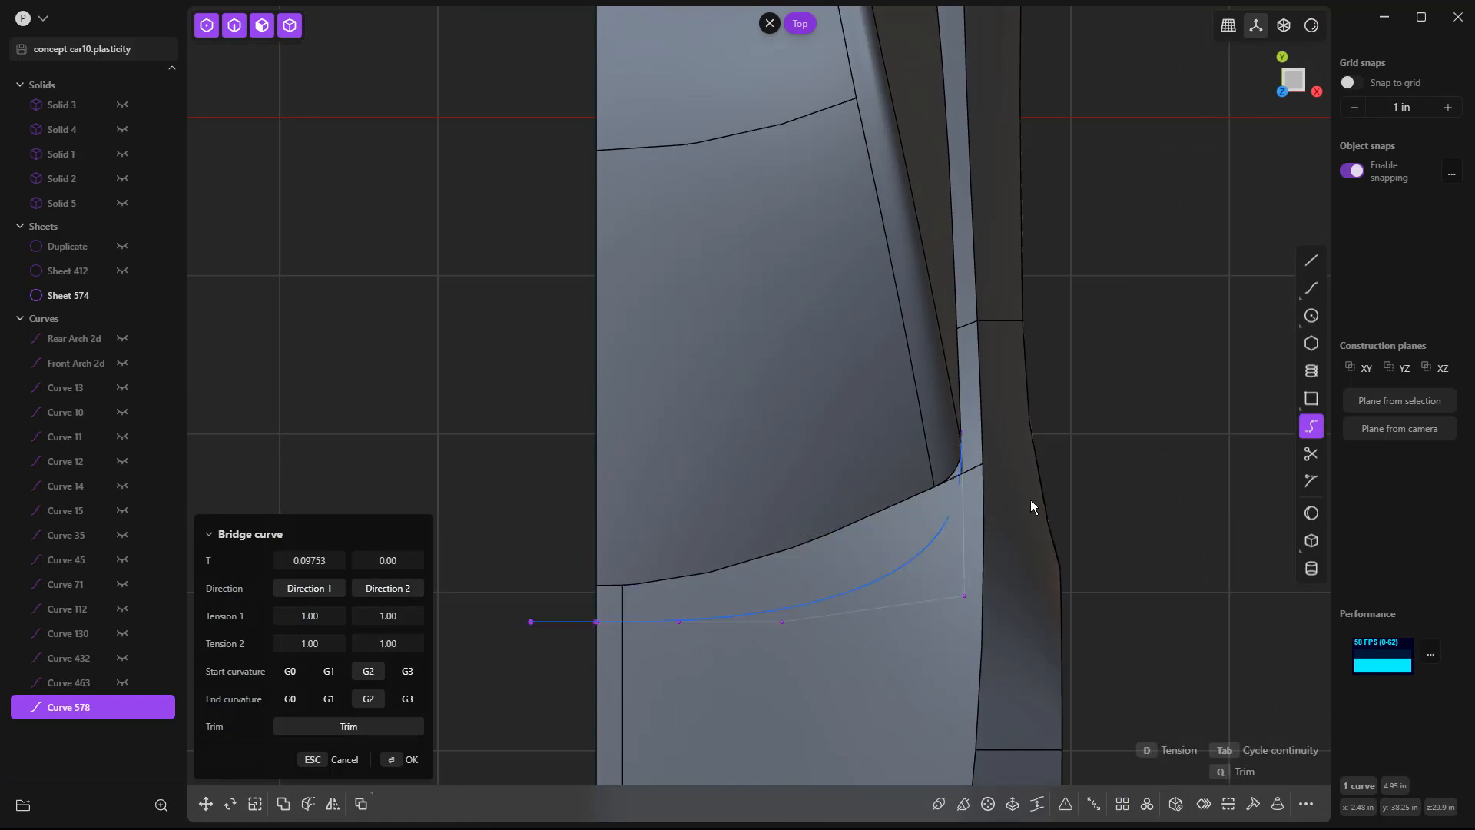
scroll(1034, 511, "up", 1)
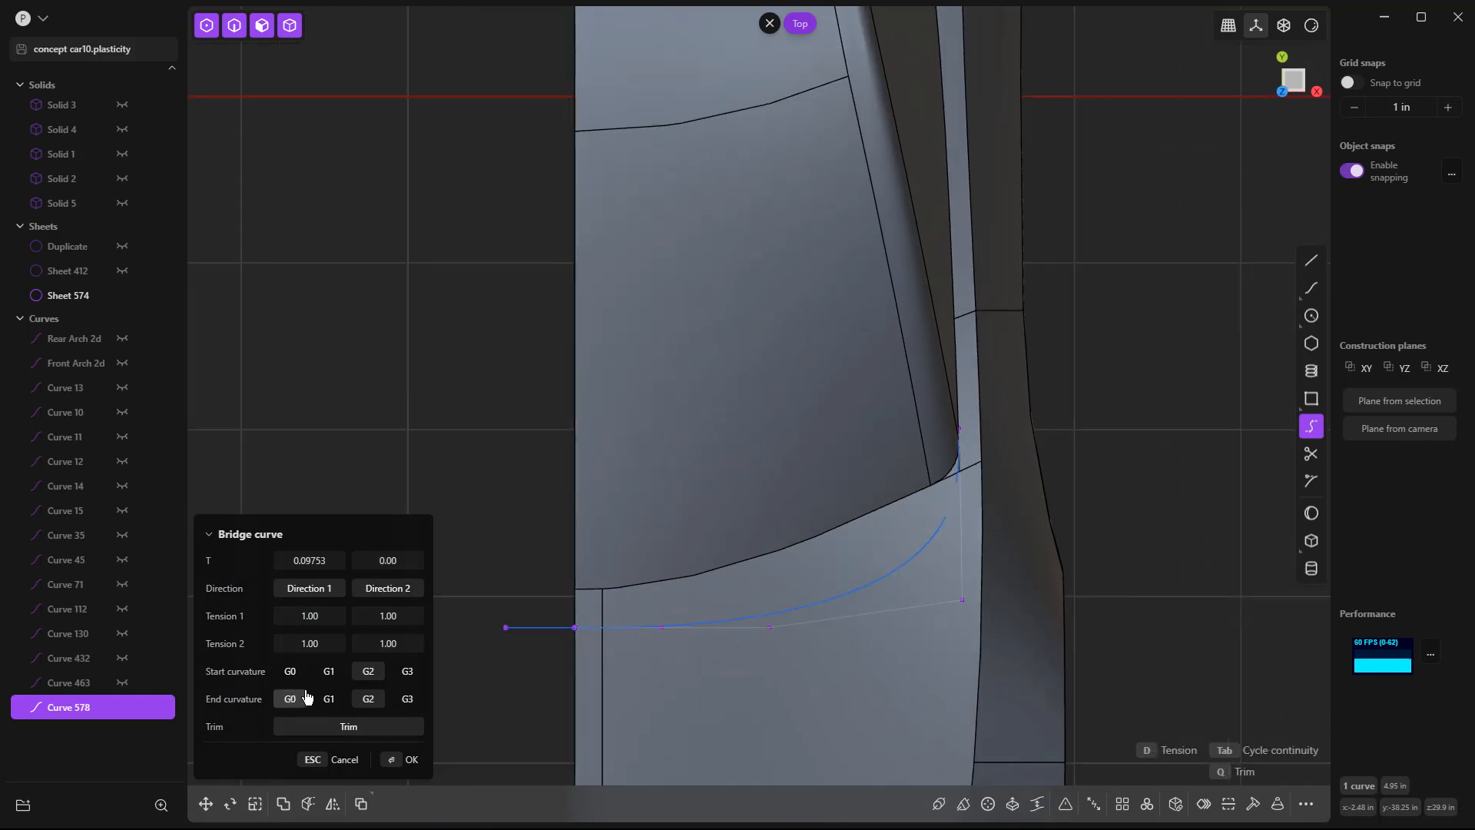
Set the bridge curve's first T value to 0 and its start and end curvature to G1, and finish the curve.
left_click_drag(294, 560, 329, 560)
type("0")
key("Return")
left_click(330, 675)
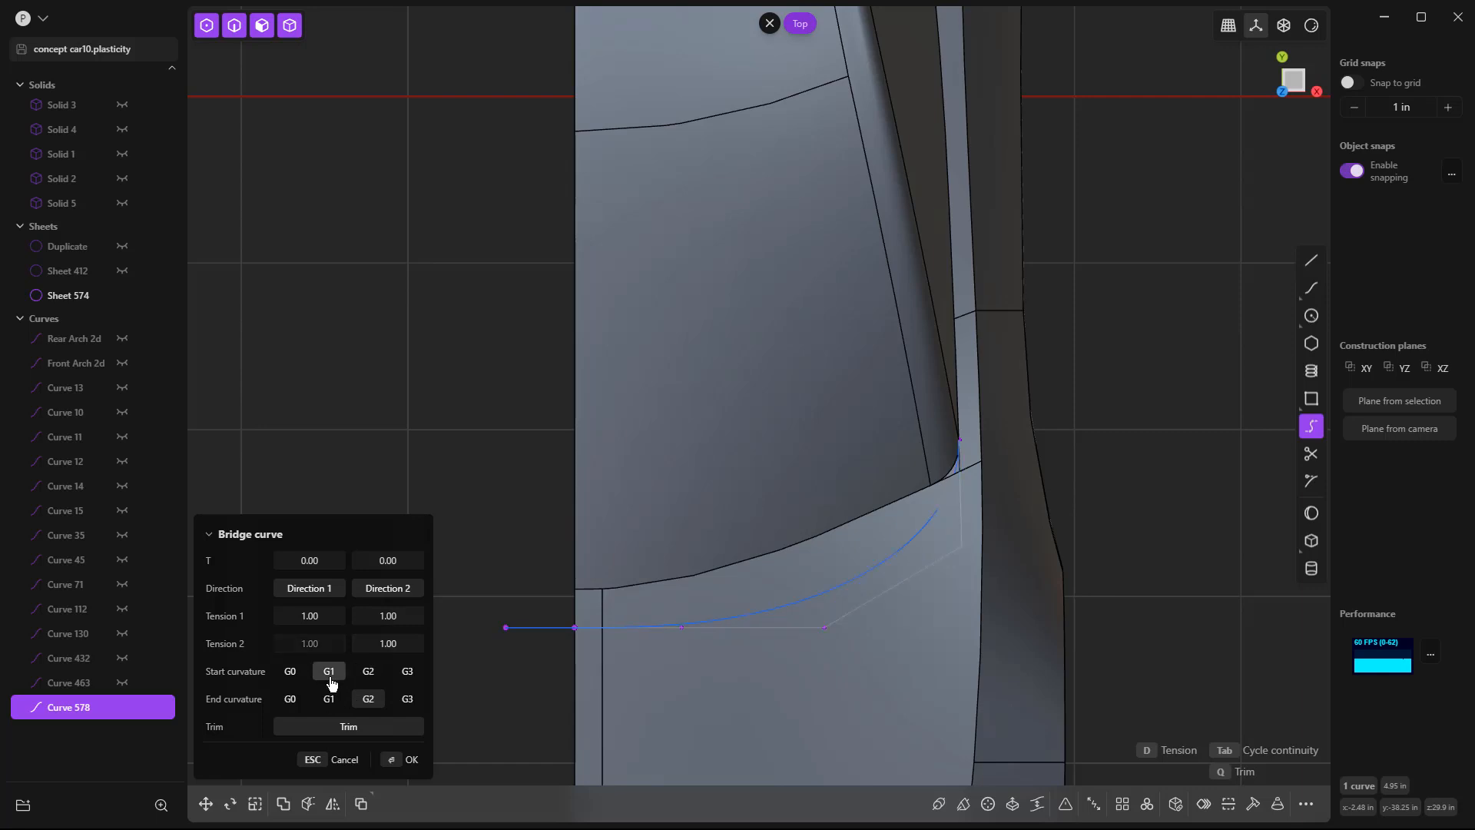
left_click(329, 700)
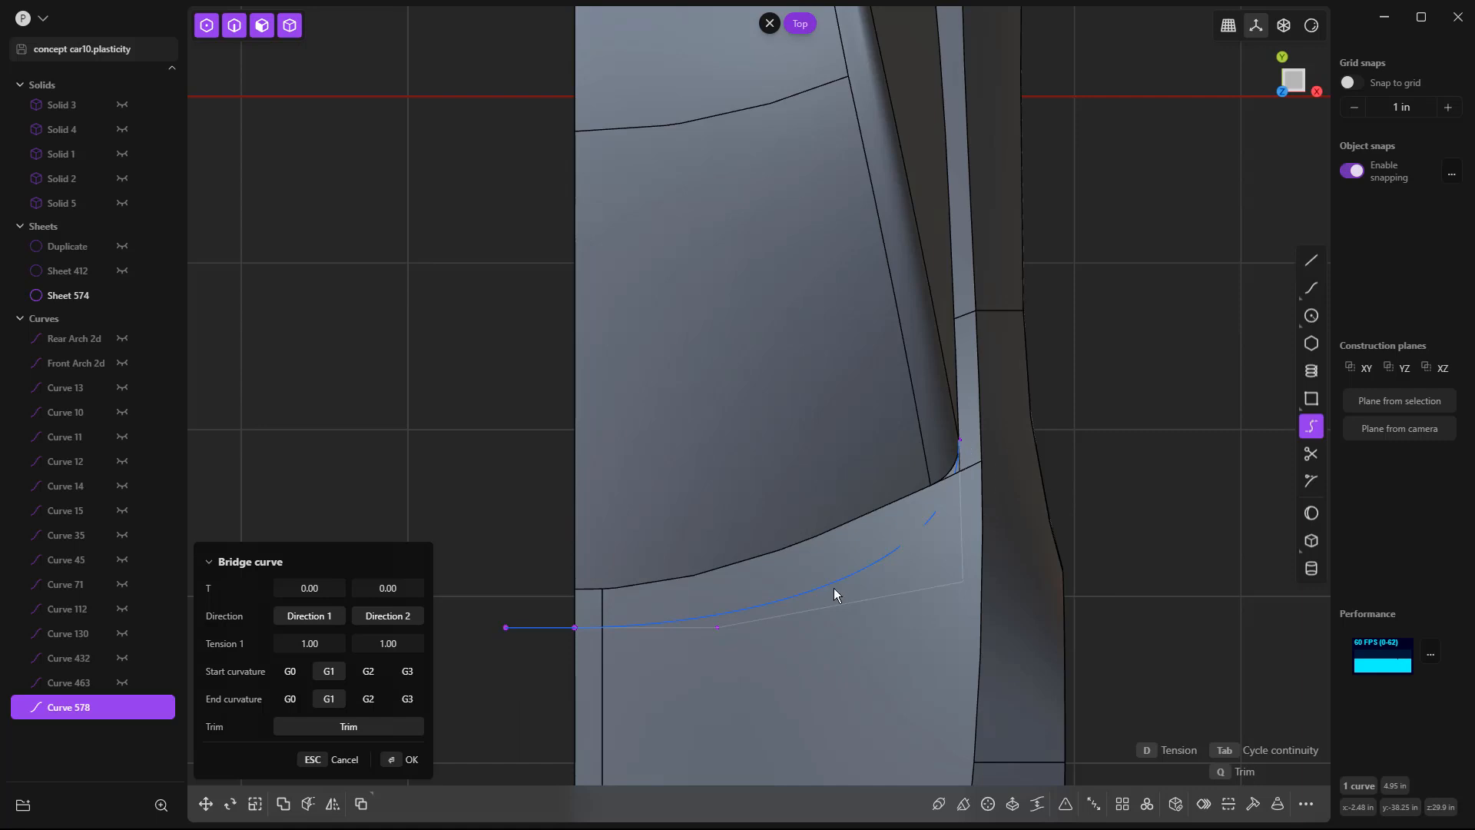
key("Return")
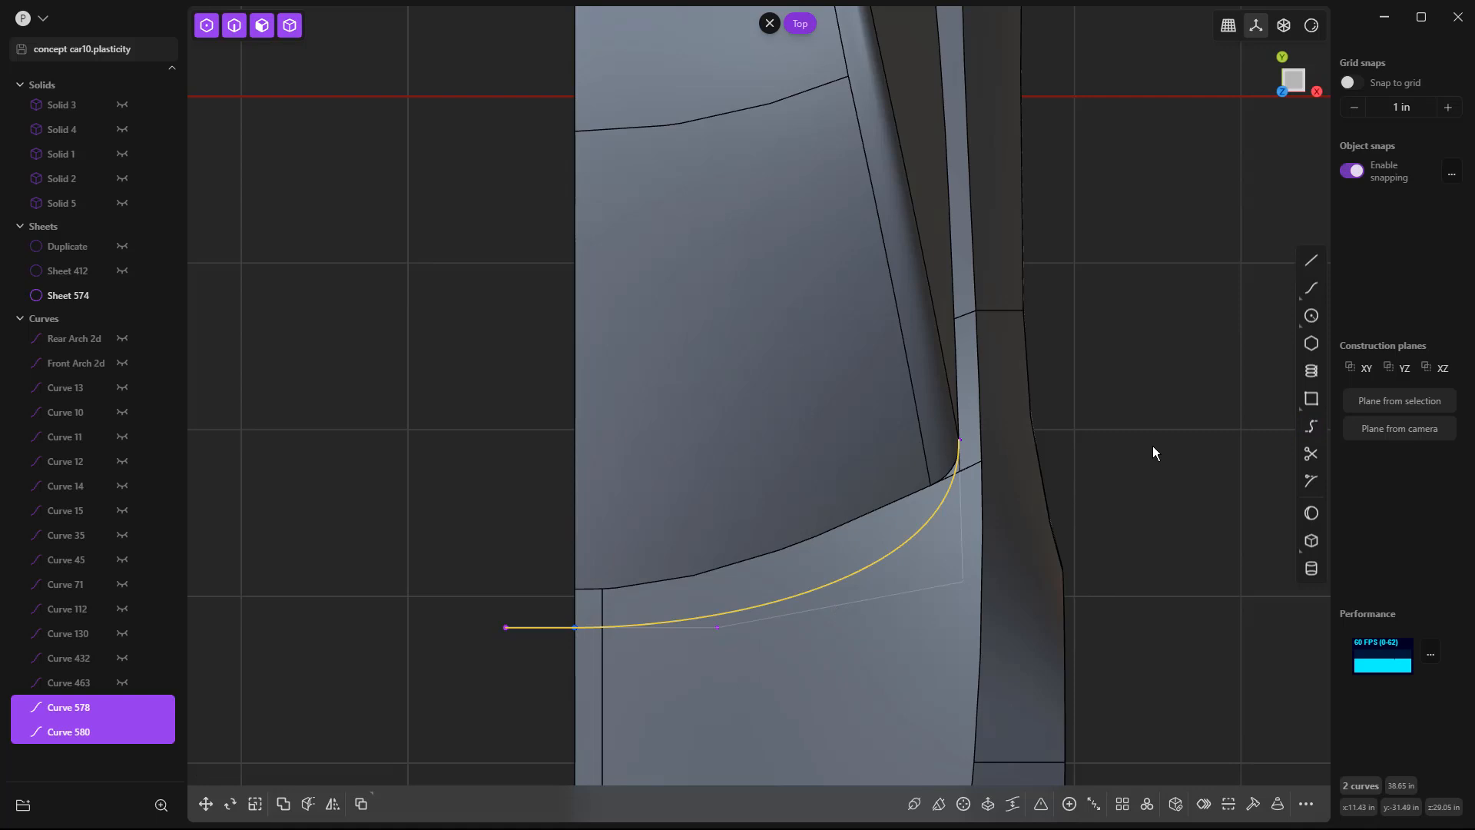
Imprint the bridge curve onto the hood so it splits the faces ahead of the windshield.
key("shift+i")
left_click(914, 573)
key("Return")
left_click(1092, 513)
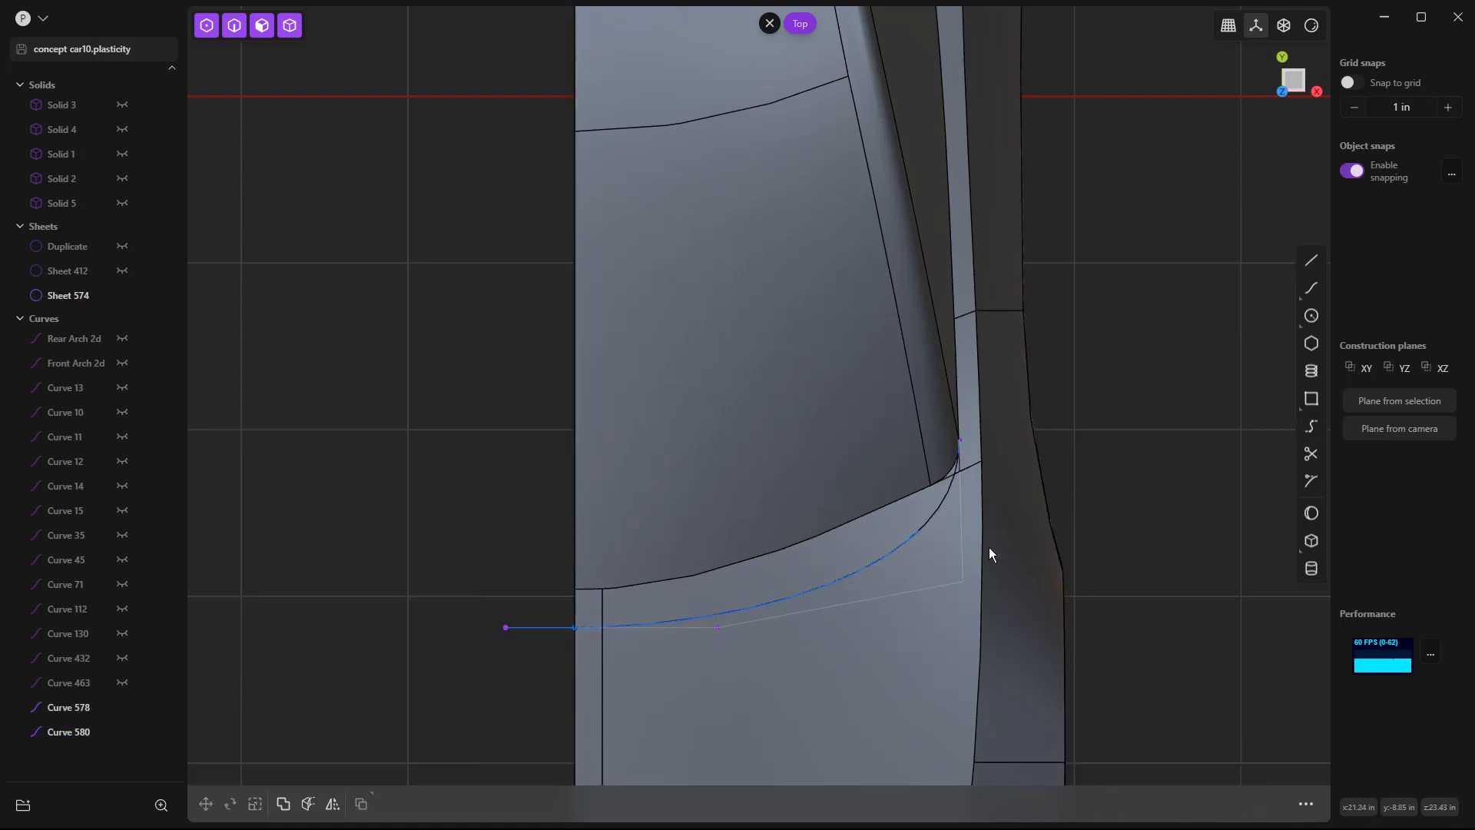
Delete the bridge curve and the short guide line, keeping the imprinted edge on the hood.
left_click(886, 559)
key("Delete")
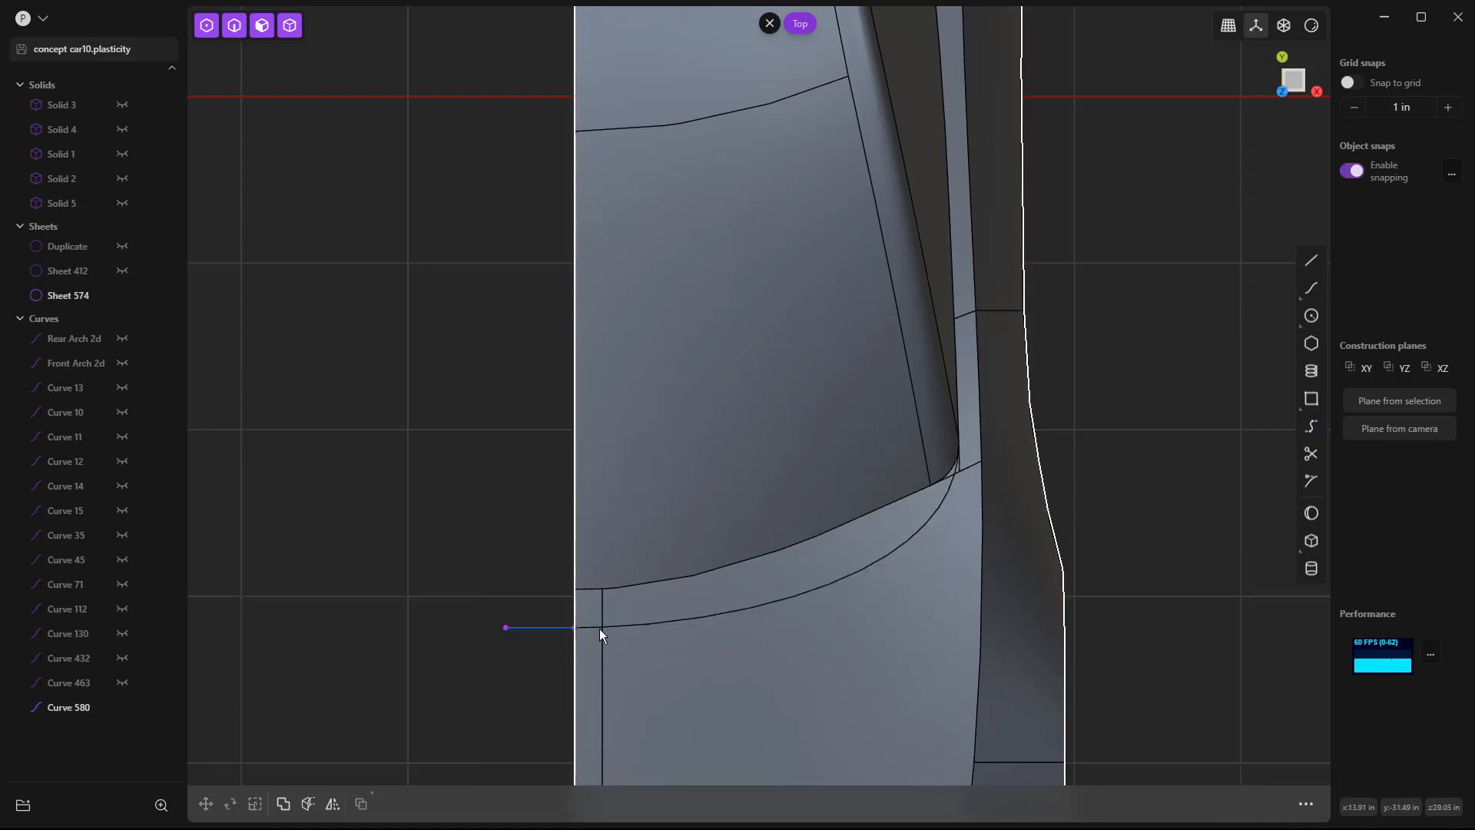
left_click(550, 627)
key("Delete")
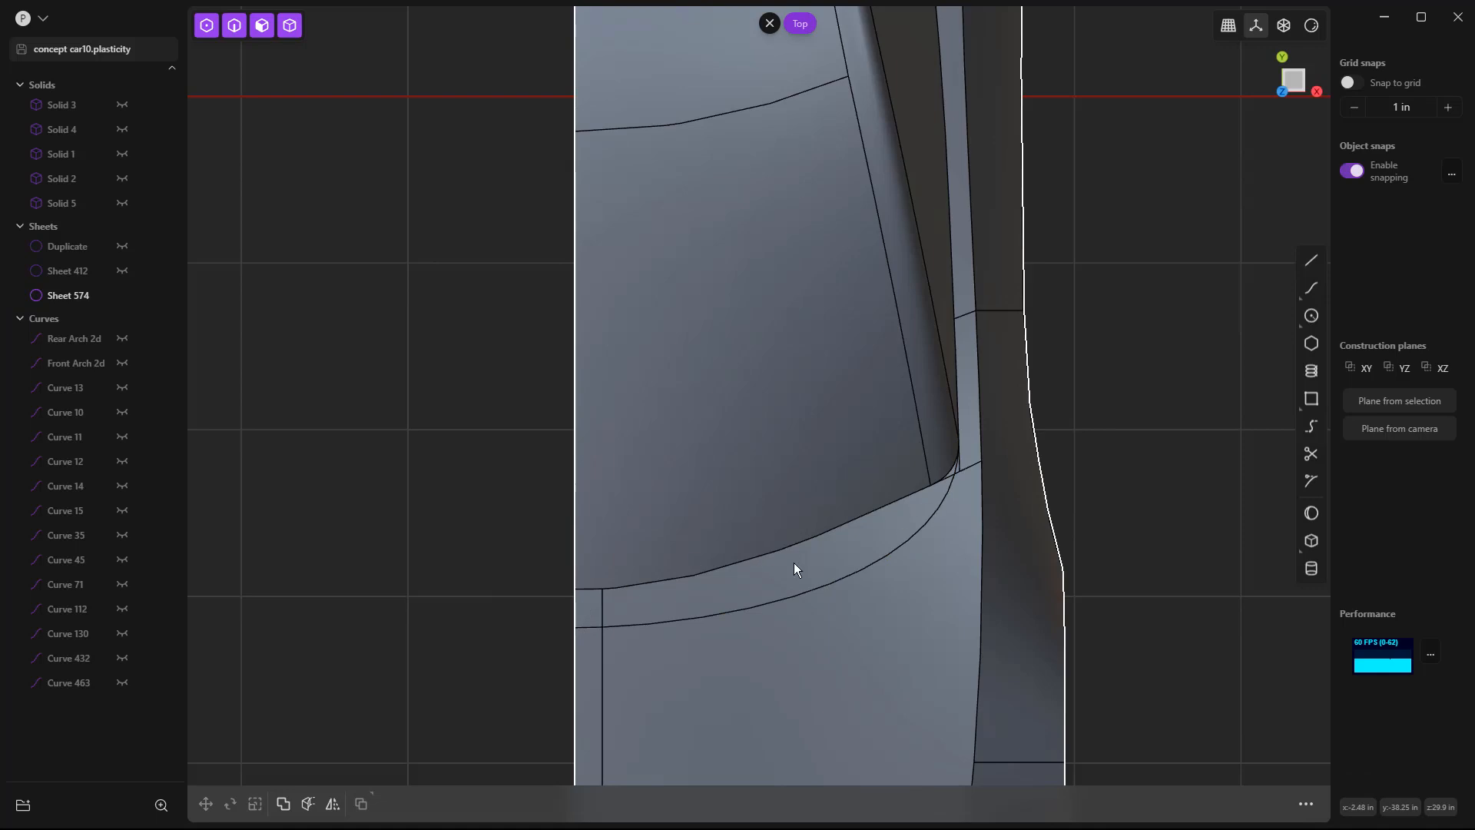
middle_click_drag(612, 605, 545, 502)
left_click(545, 503)
key("o")
middle_click_drag(993, 361, 709, 379)
scroll(833, 507, "up", 3)
scroll(705, 375, "down", 2)
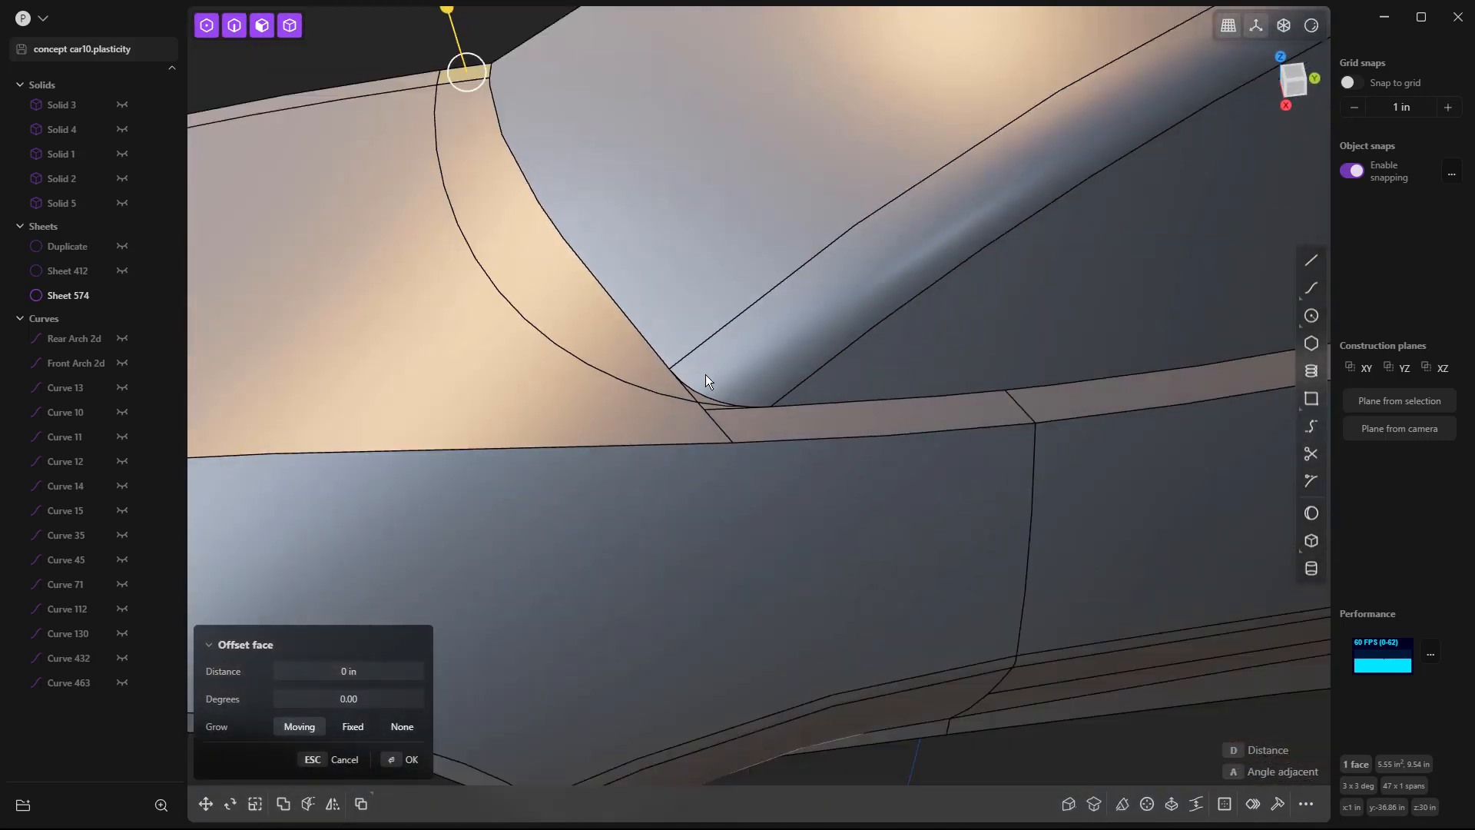
scroll(705, 375, "down", 2)
scroll(707, 384, "up", 2)
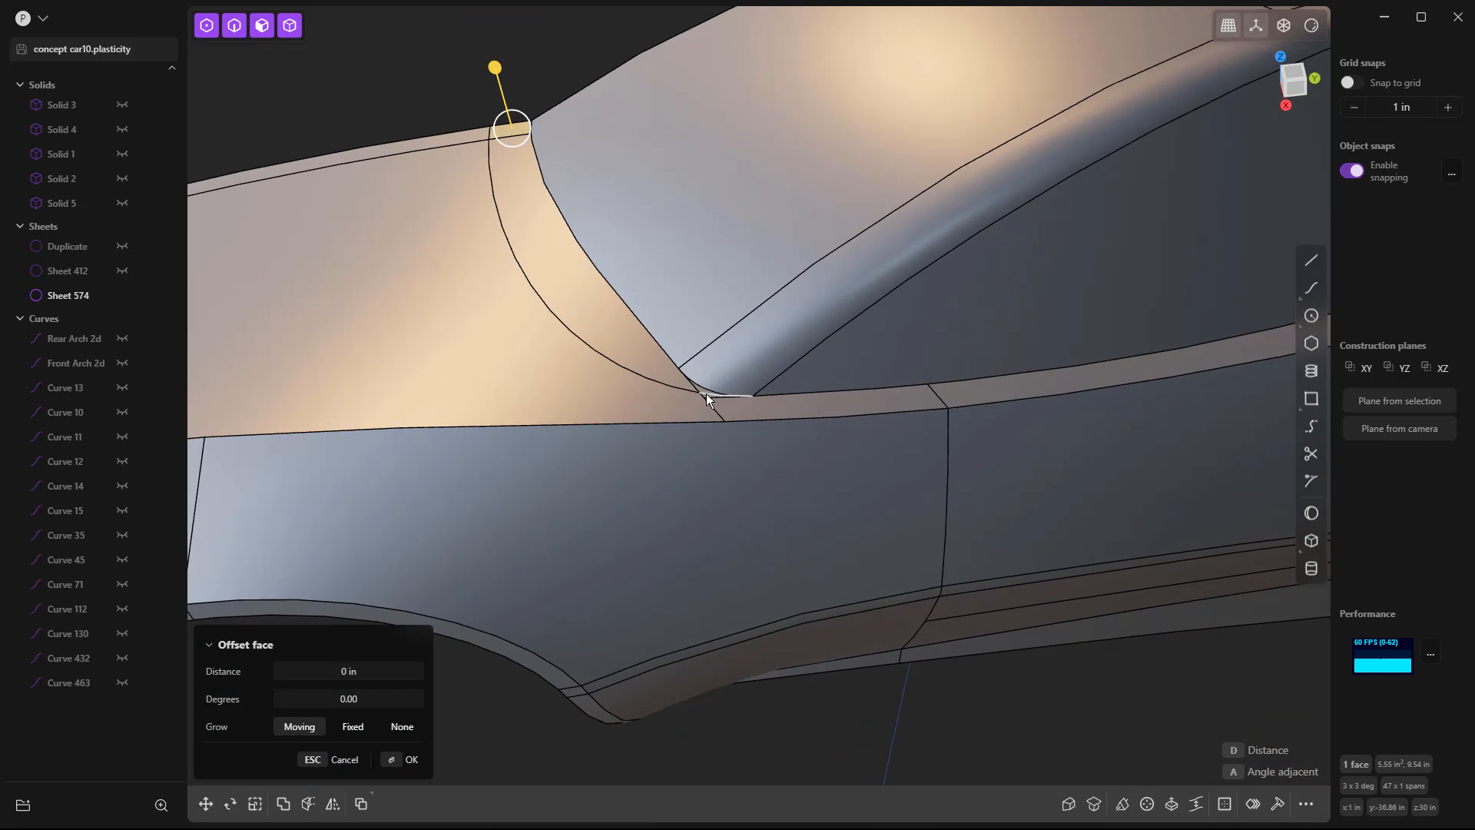
left_click(496, 212)
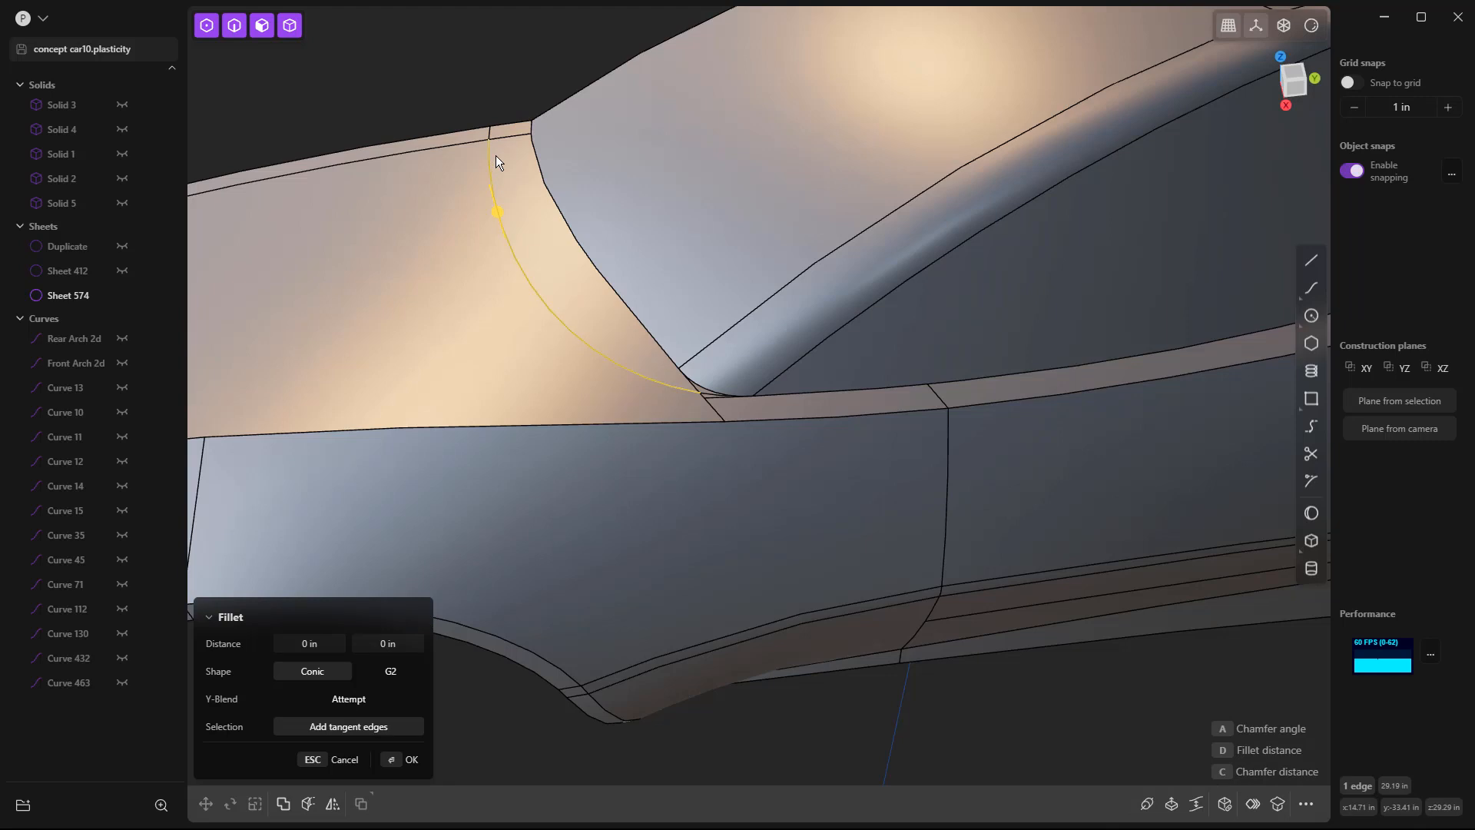
scroll(601, 335, "down", 5)
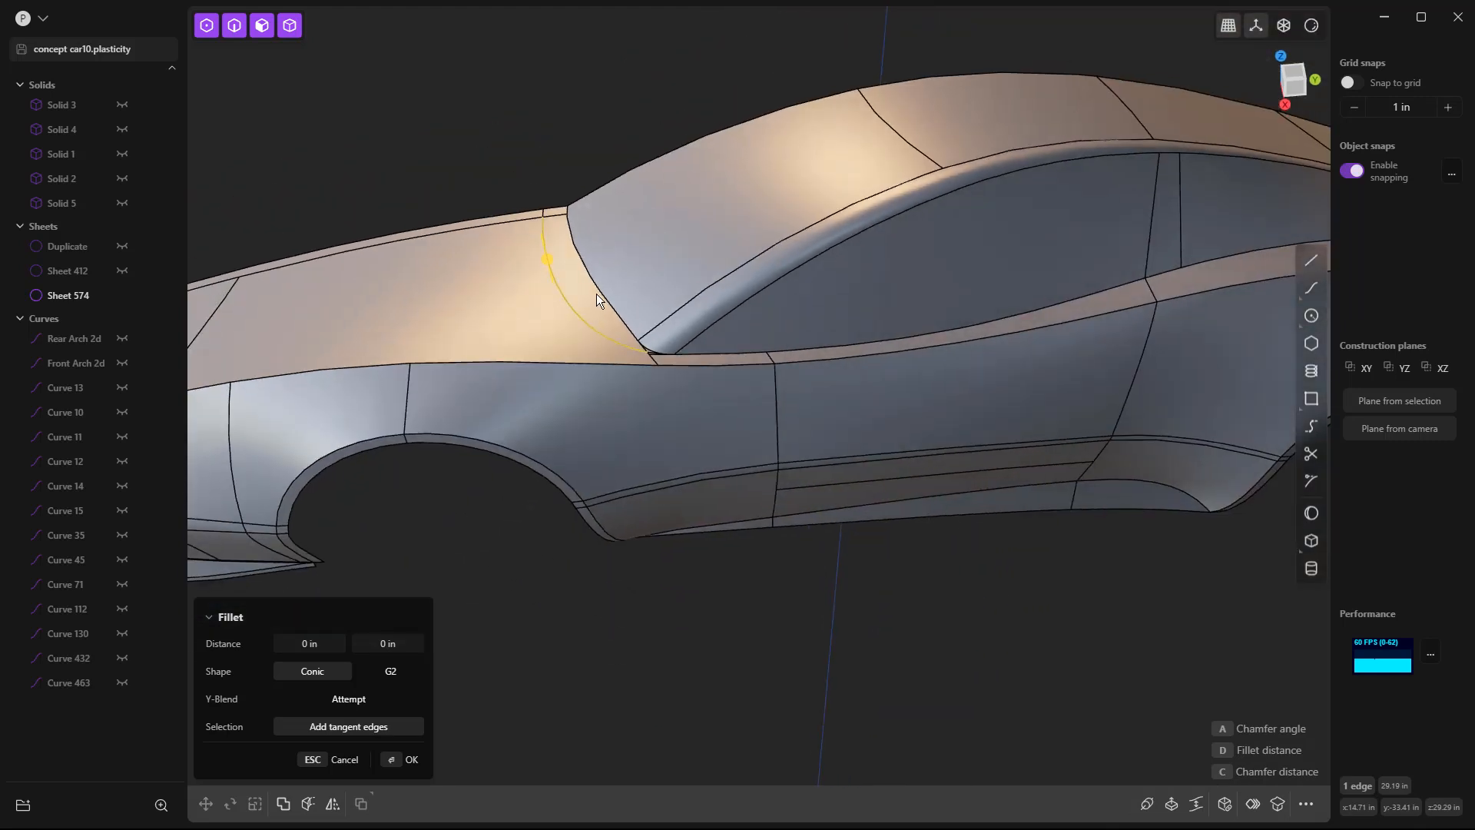
key("Escape")
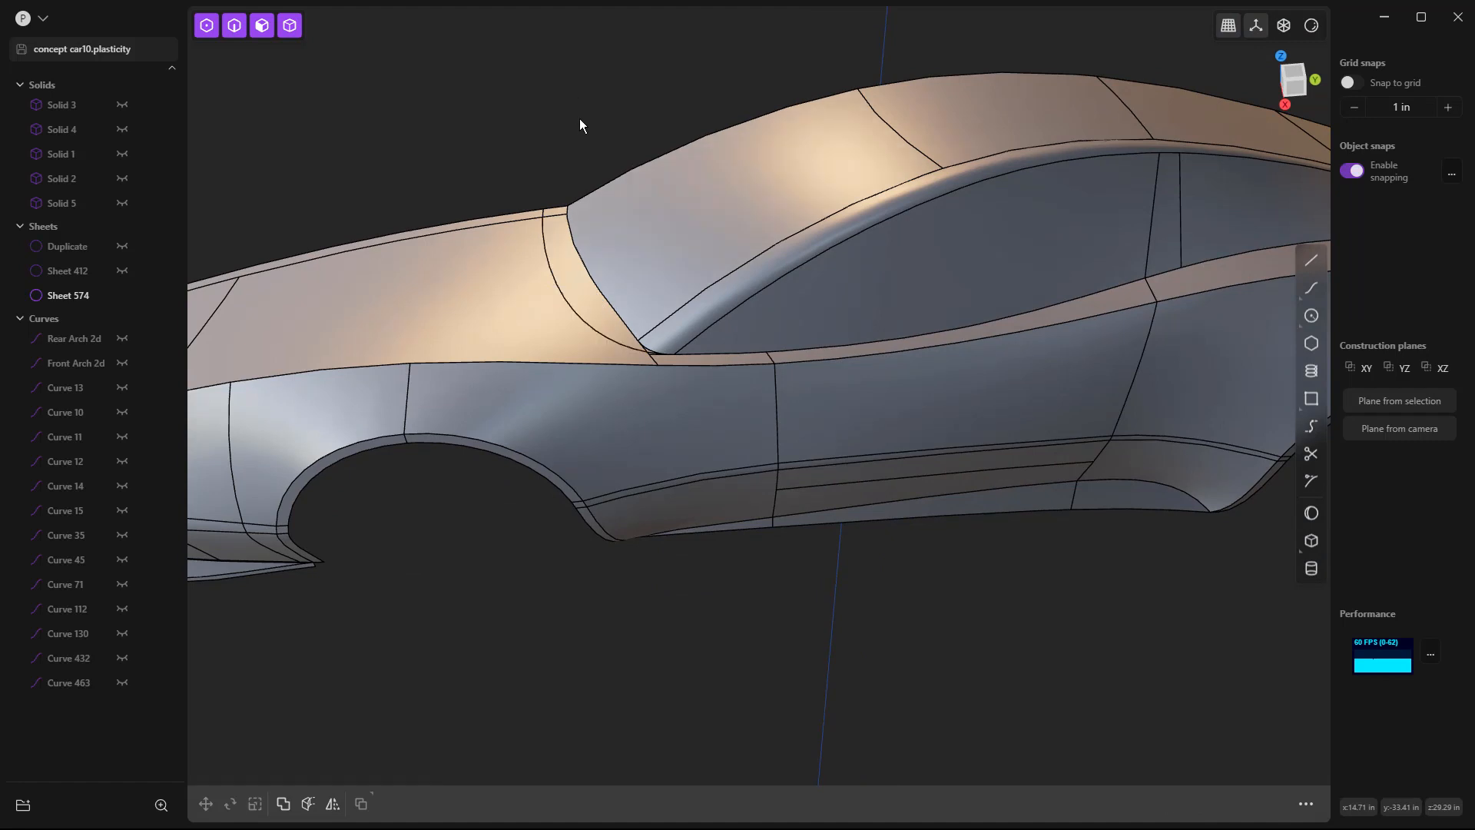
Duplicate the two imprinted hood edges as a curve and raise the copy 0.57 in along the Z axis.
scroll(544, 213, "up", 2)
scroll(544, 214, "up", 3)
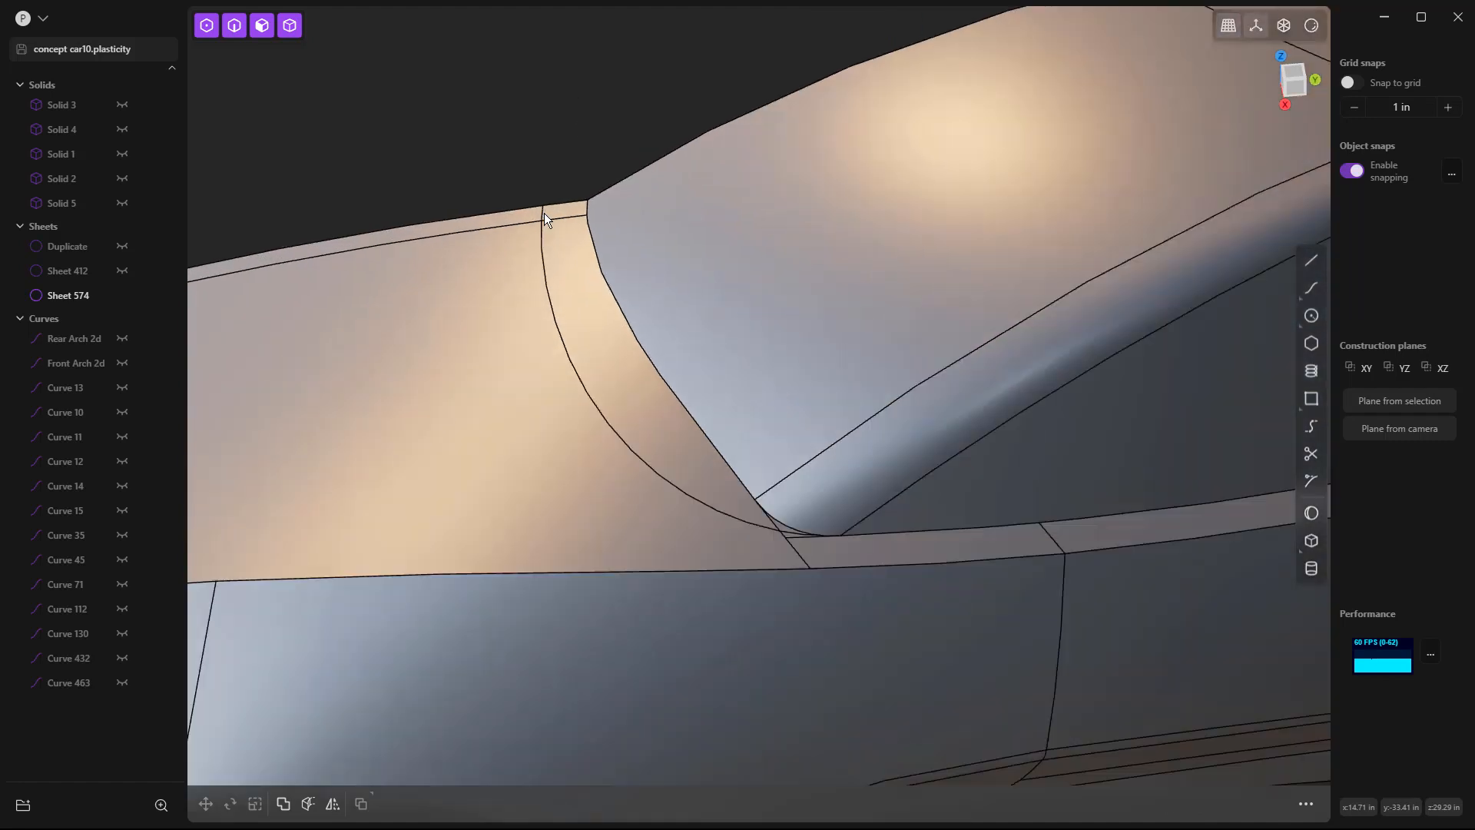
left_click(541, 215)
key("f")
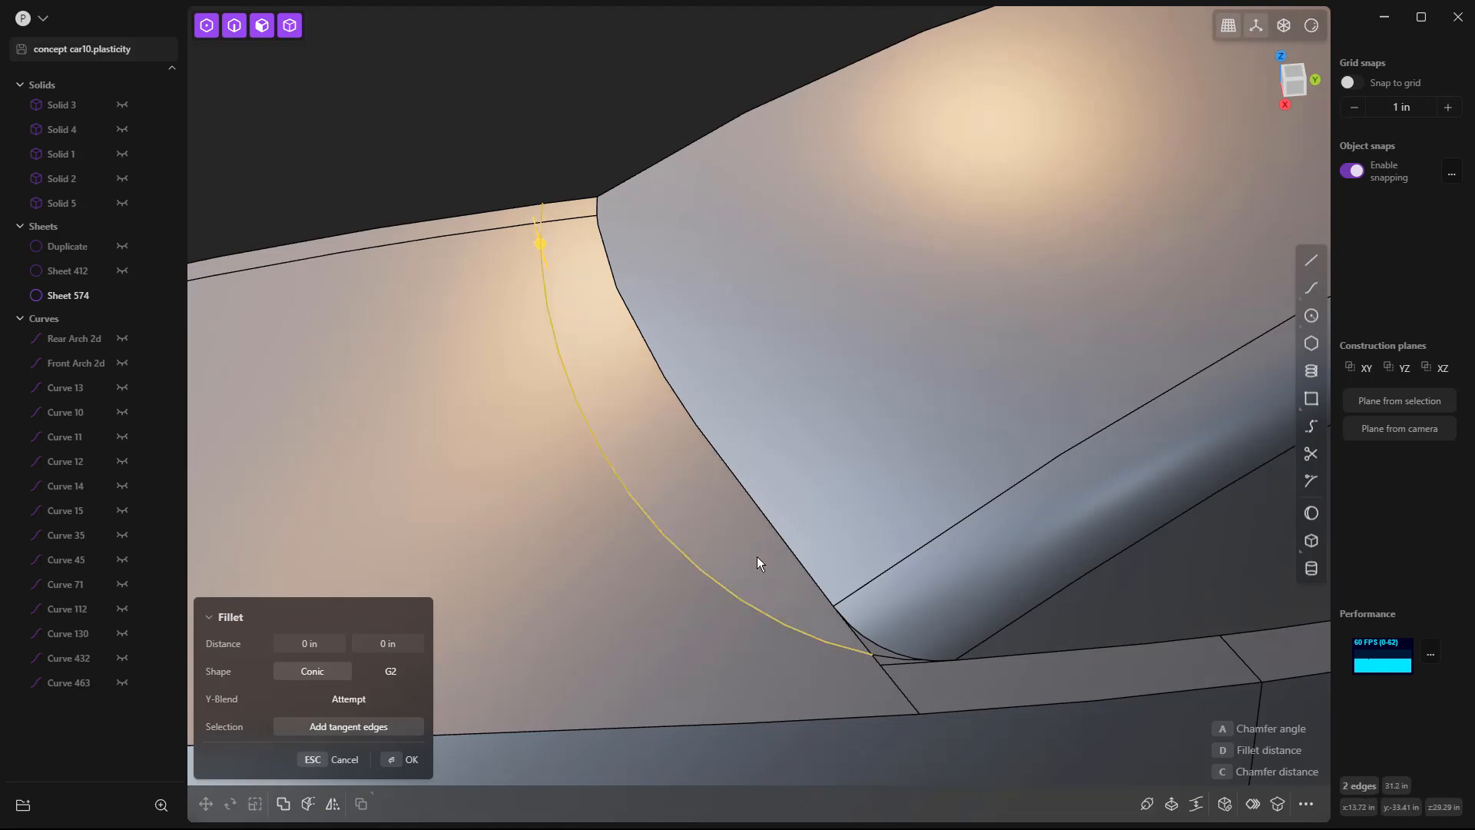
scroll(891, 657, "up", 2)
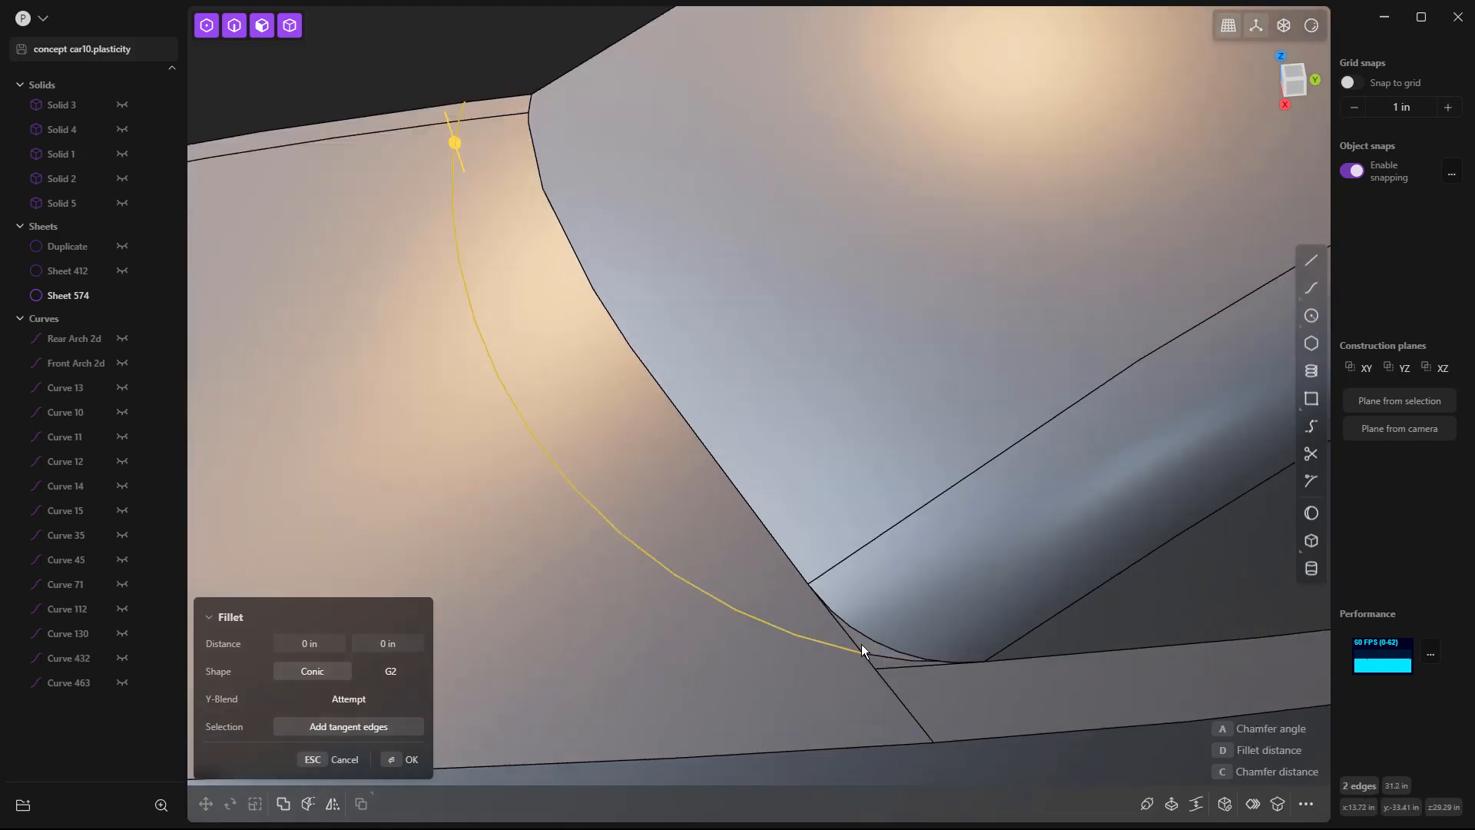
scroll(914, 662, "up", 1)
scroll(909, 662, "down", 2)
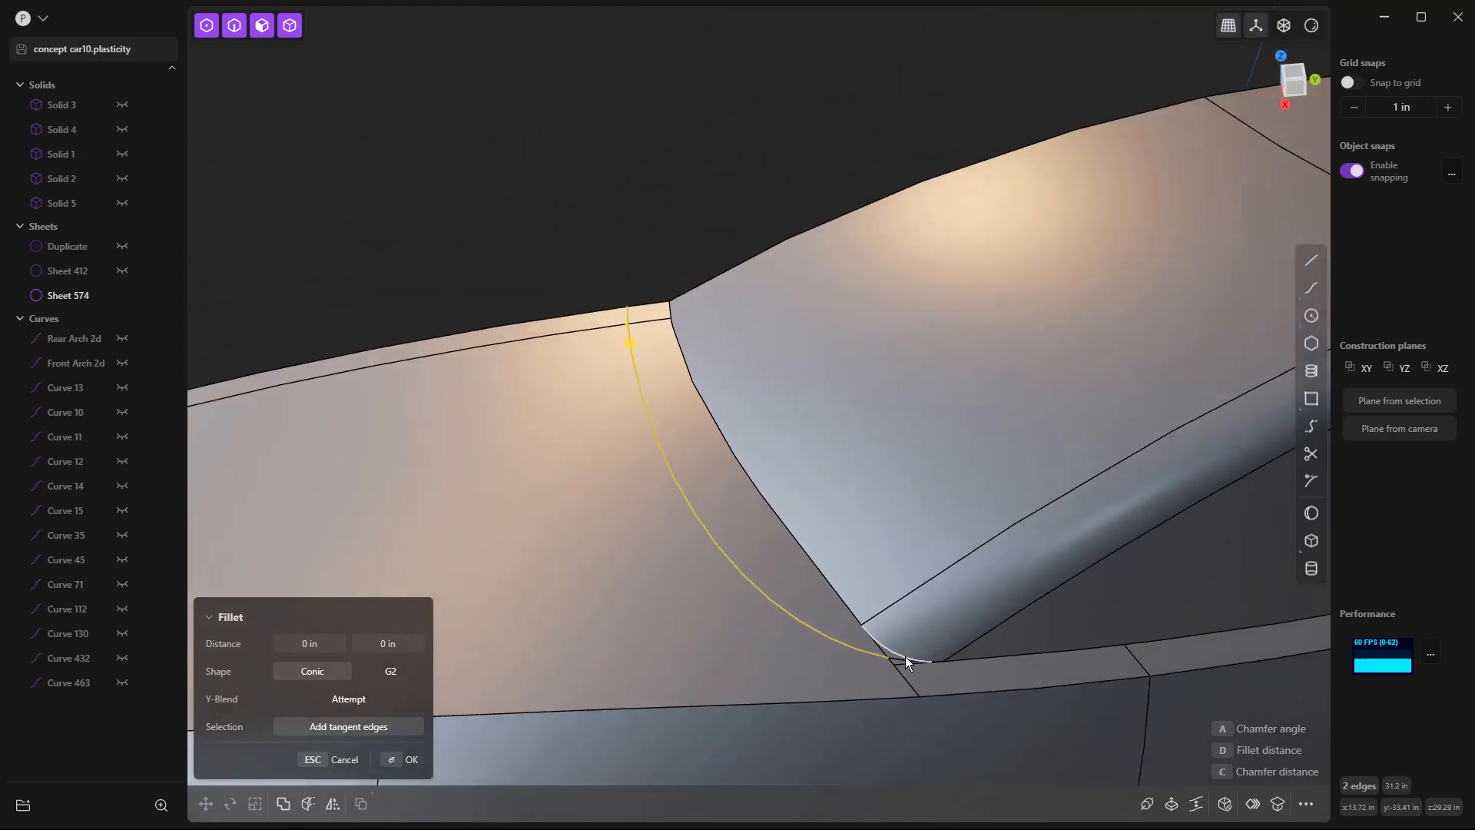
key("shift+d")
left_click_drag(720, 407, 719, 399)
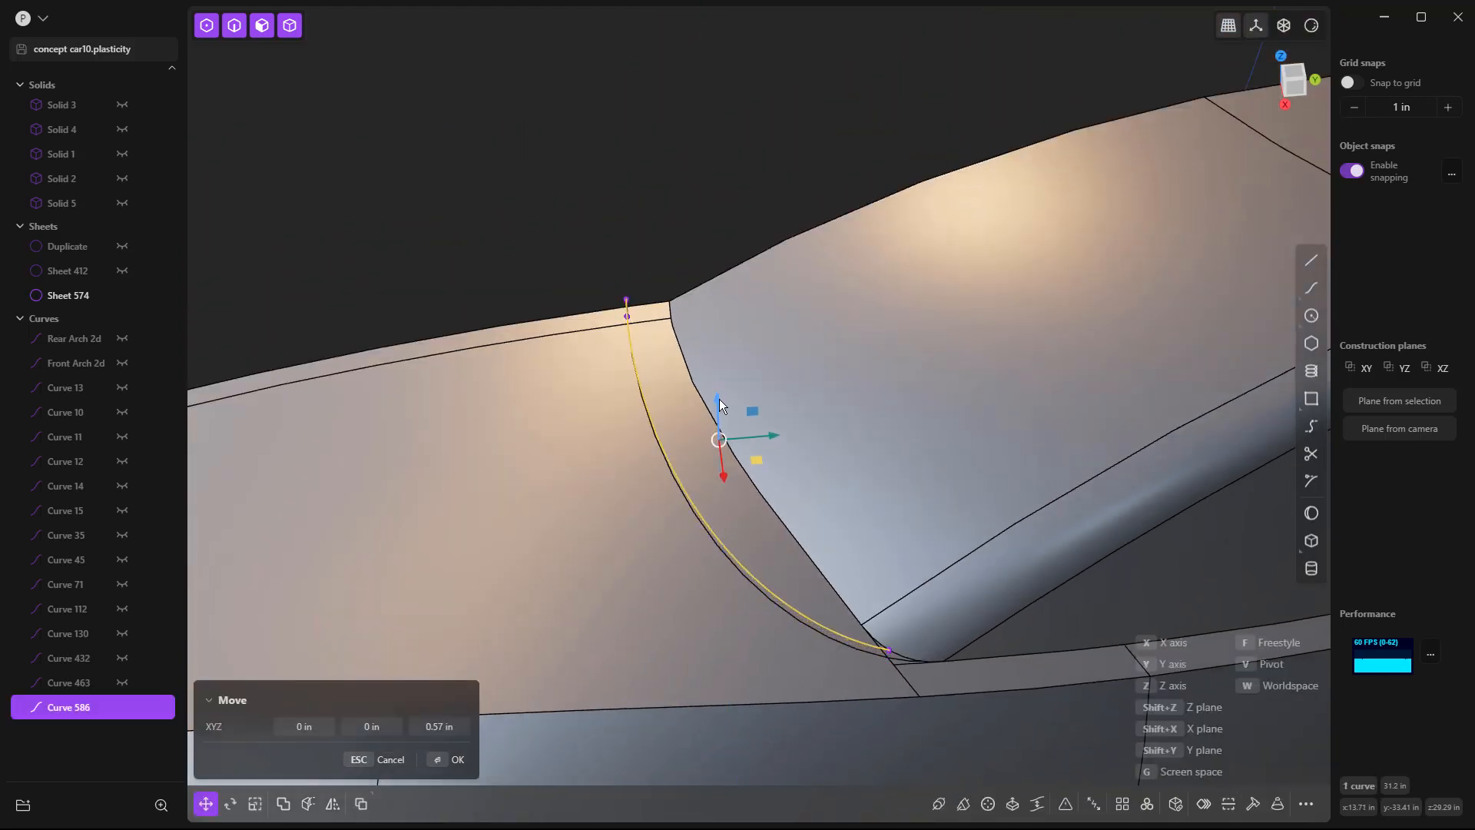
key("KP_3")
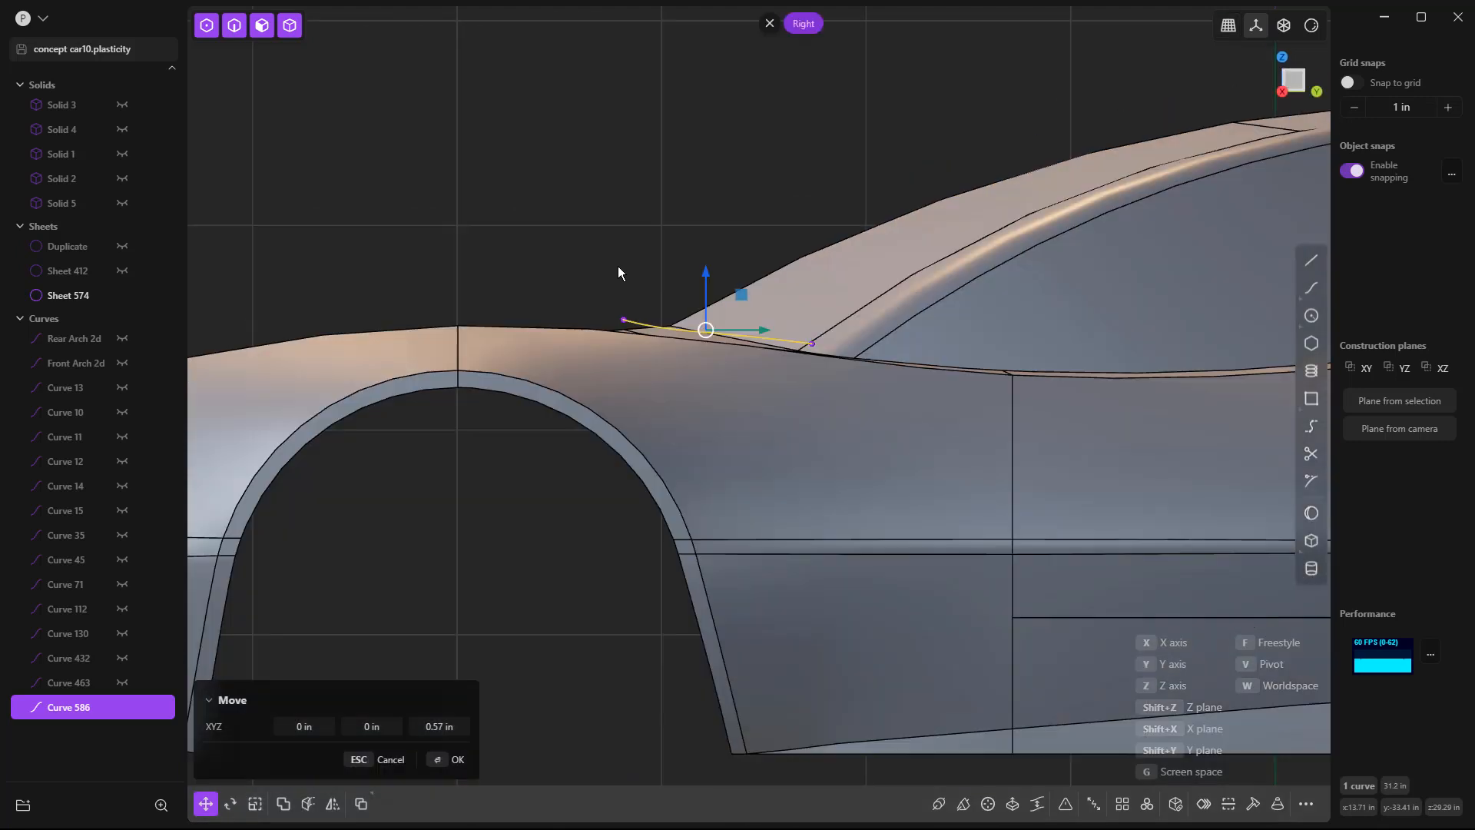
right_click(684, 215)
left_click(683, 215)
middle_click_drag(685, 214, 691, 278)
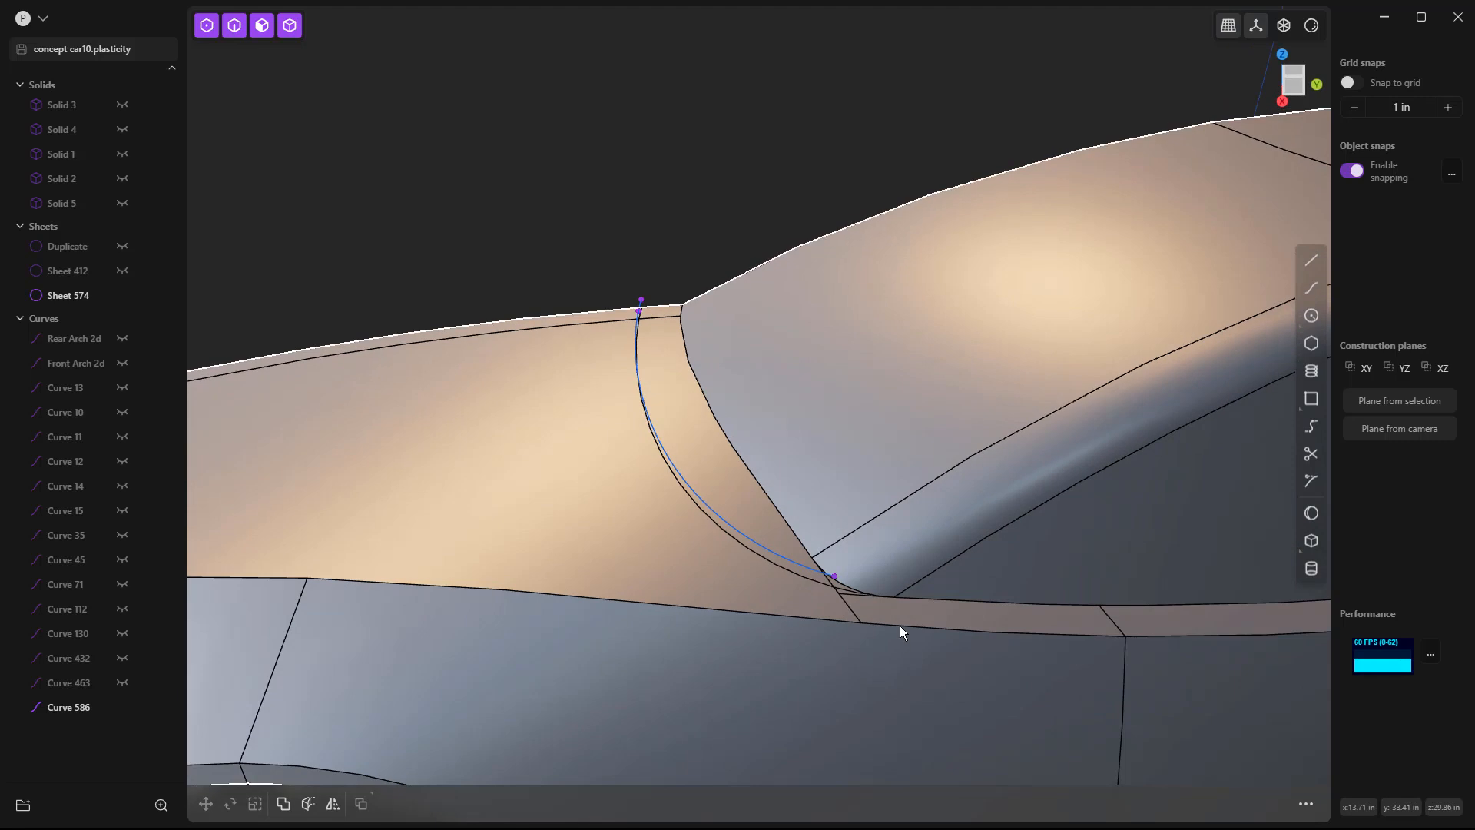
Create a bridge curve from the side window's lower front edge to the raised curve, with T values of 0 and about 0.11.
scroll(901, 604, "up", 5)
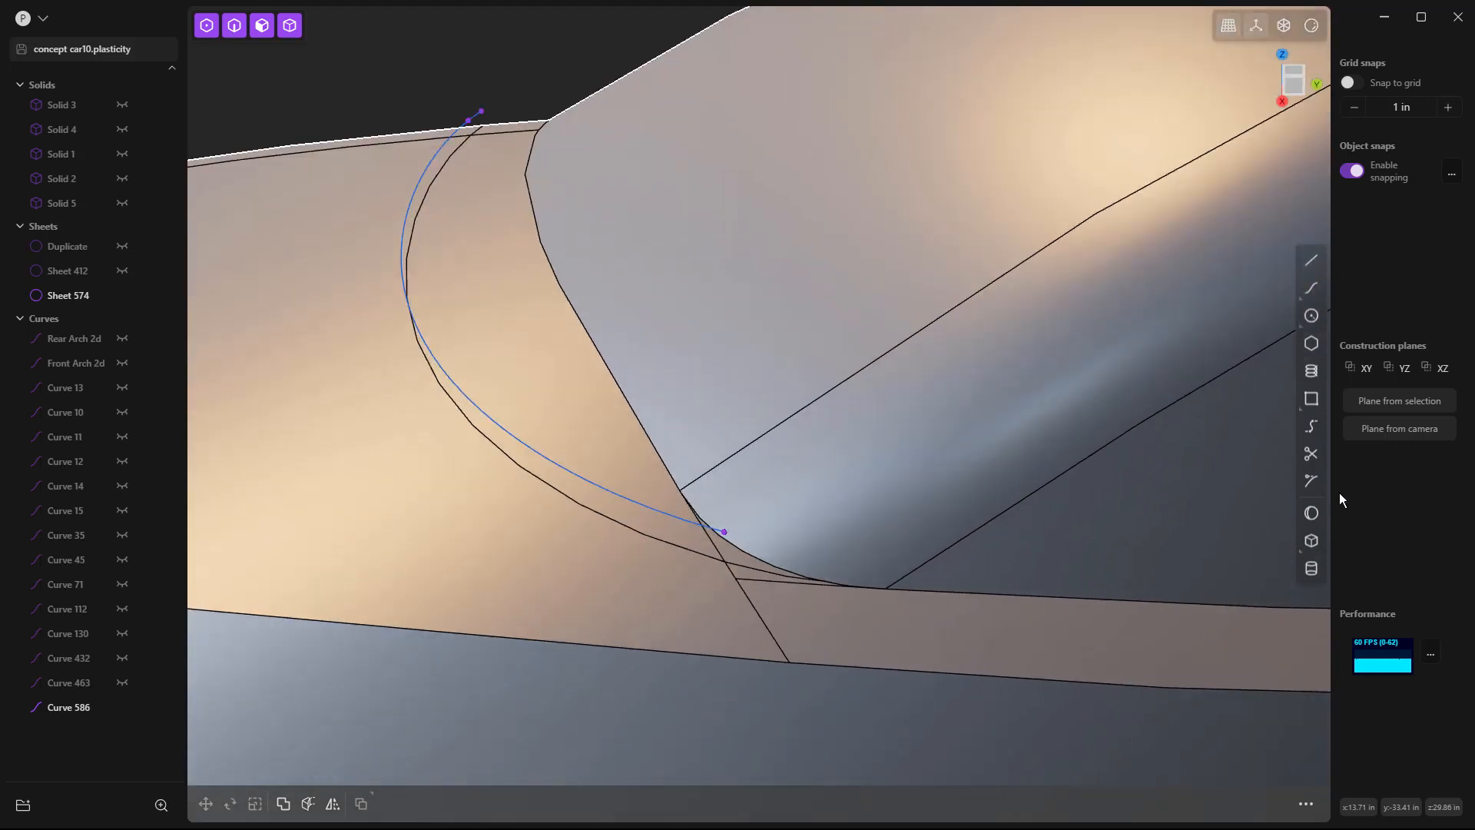
left_click(1312, 426)
left_click(912, 590)
left_click(588, 479)
left_click_drag(343, 562, 286, 562)
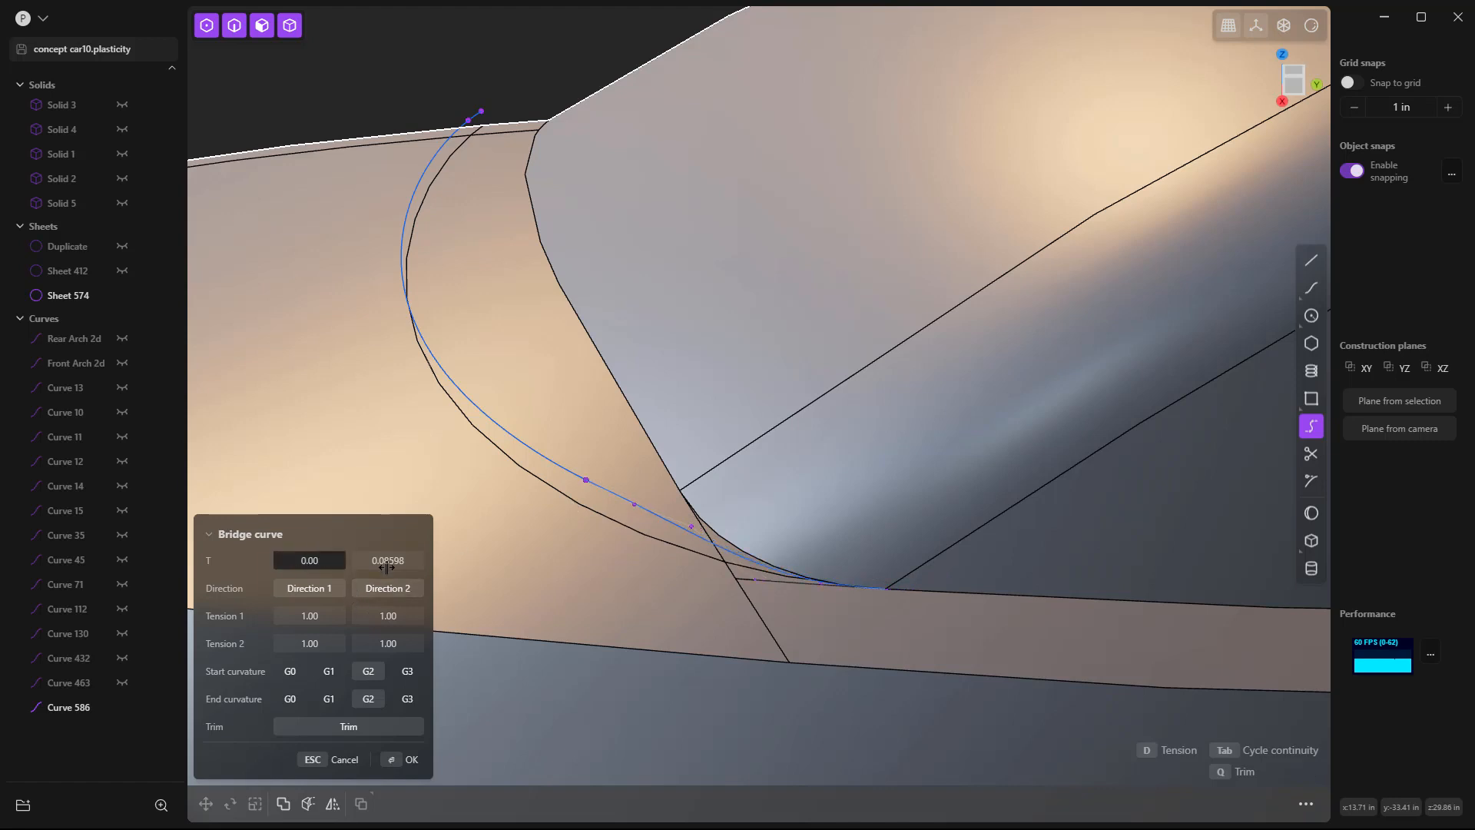
left_click_drag(388, 560, 457, 560)
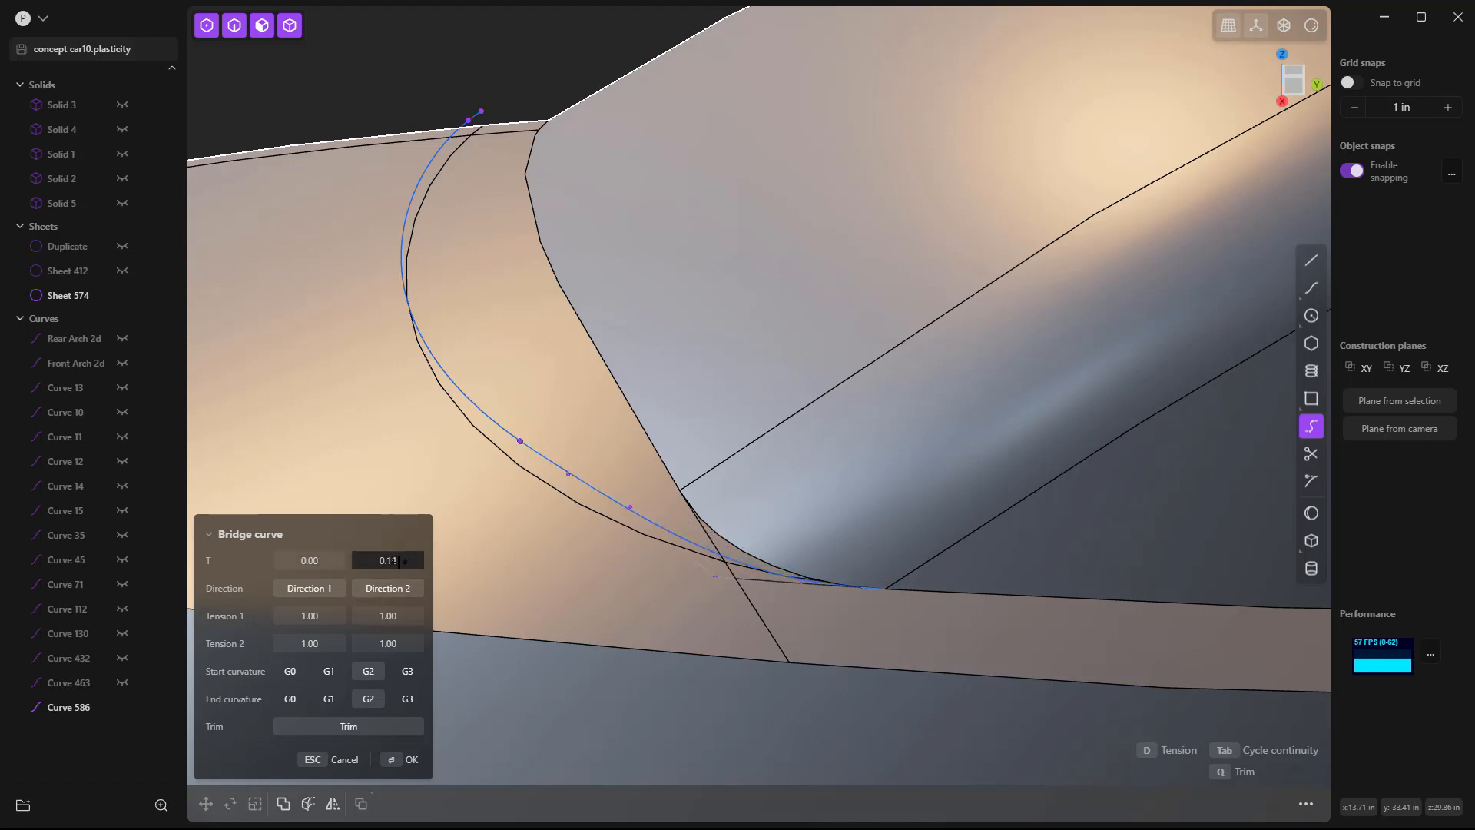
Set the bridge curve's start and end curvature to G1 and finish the curve.
left_click(329, 670)
left_click(329, 698)
scroll(605, 513, "down", 3)
middle_click_drag(610, 518, 552, 511)
key("Return")
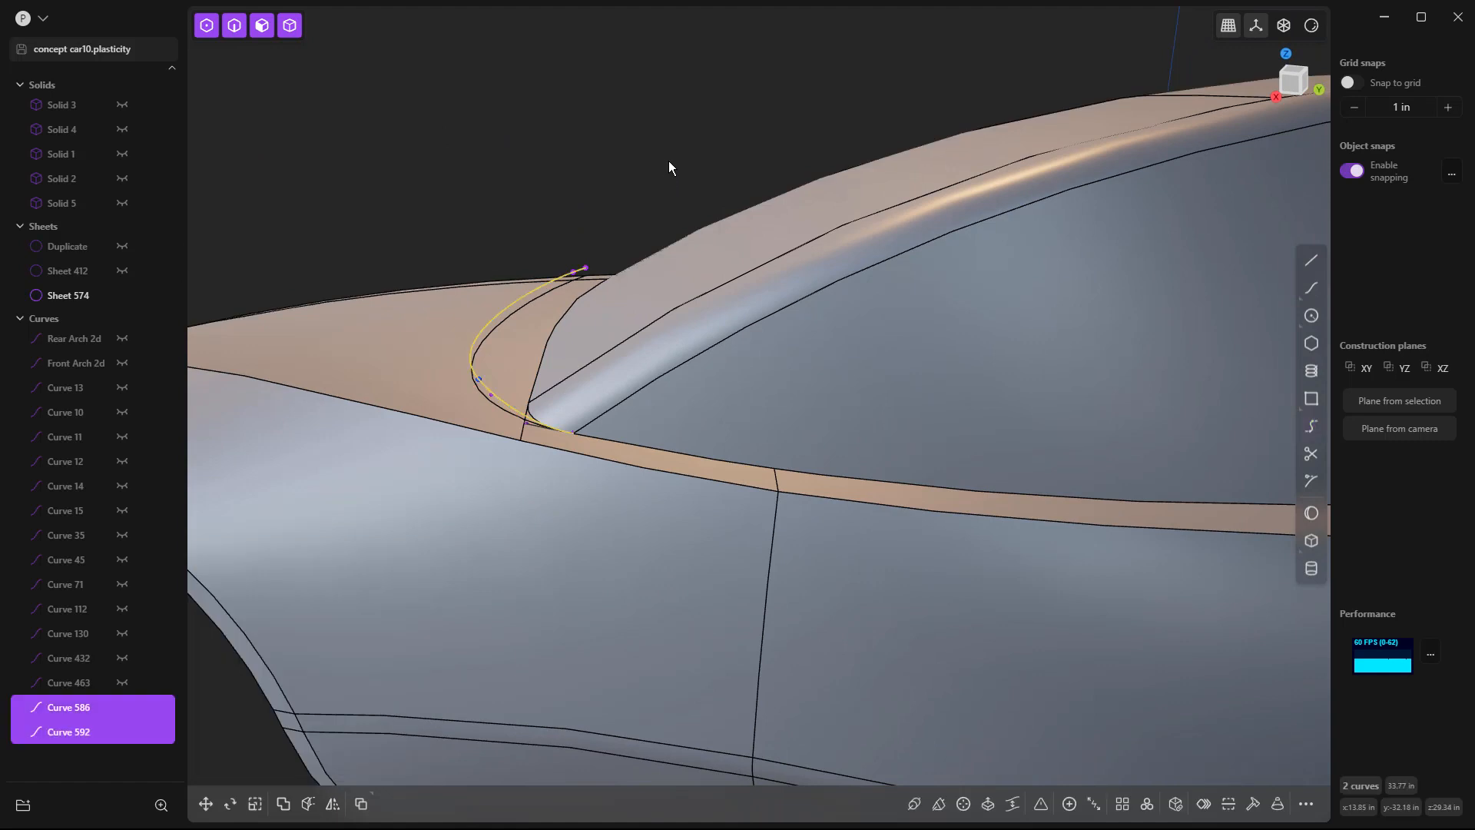
left_click(669, 161)
Join the bridge curve and the raised curve ahead of the windshield into one curve.
scroll(667, 162, "down", 3)
middle_click_drag(569, 445, 633, 437)
scroll(616, 349, "up", 2)
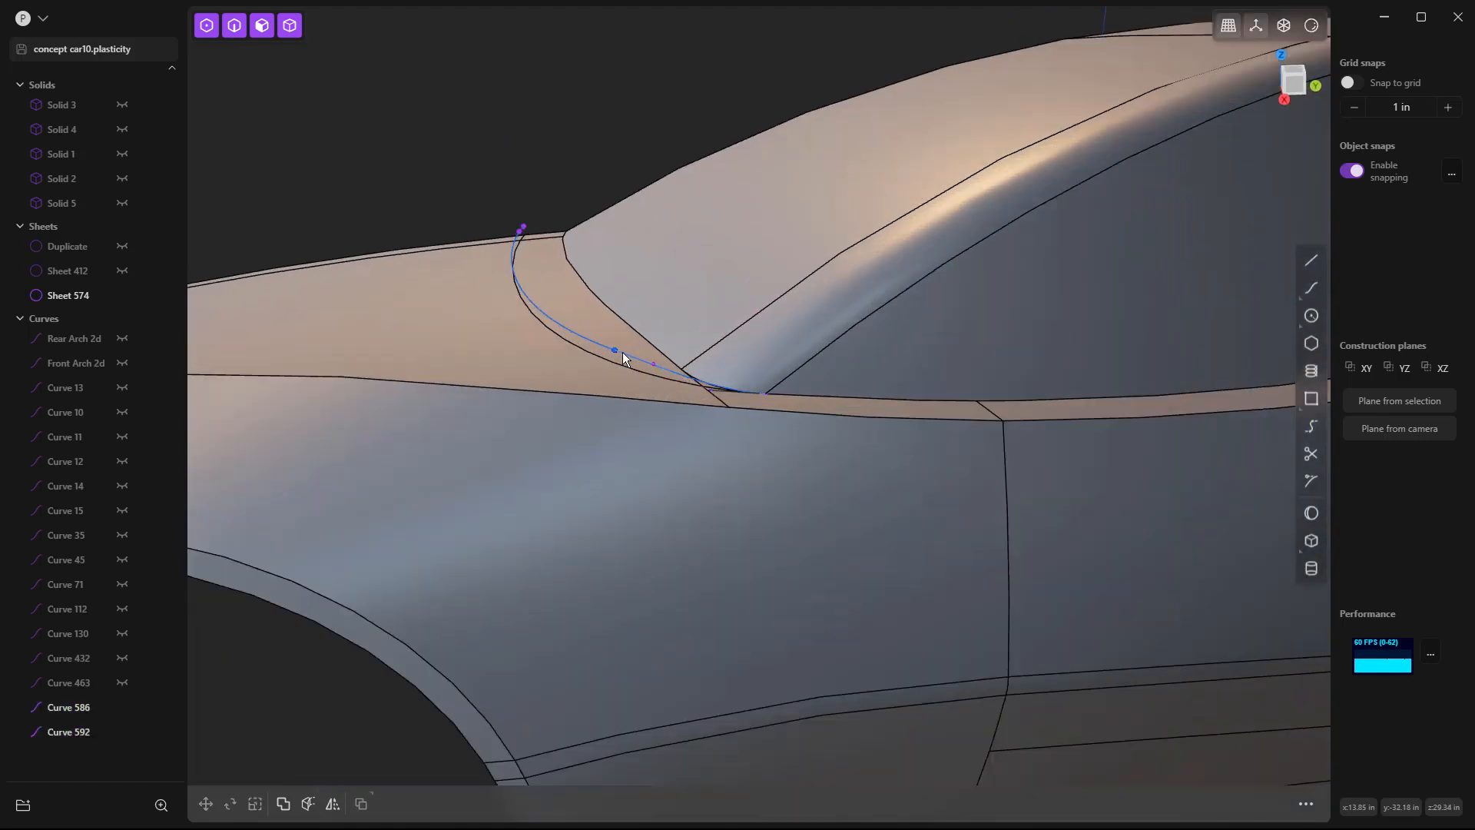
left_click(638, 357)
left_click(603, 343, "shift")
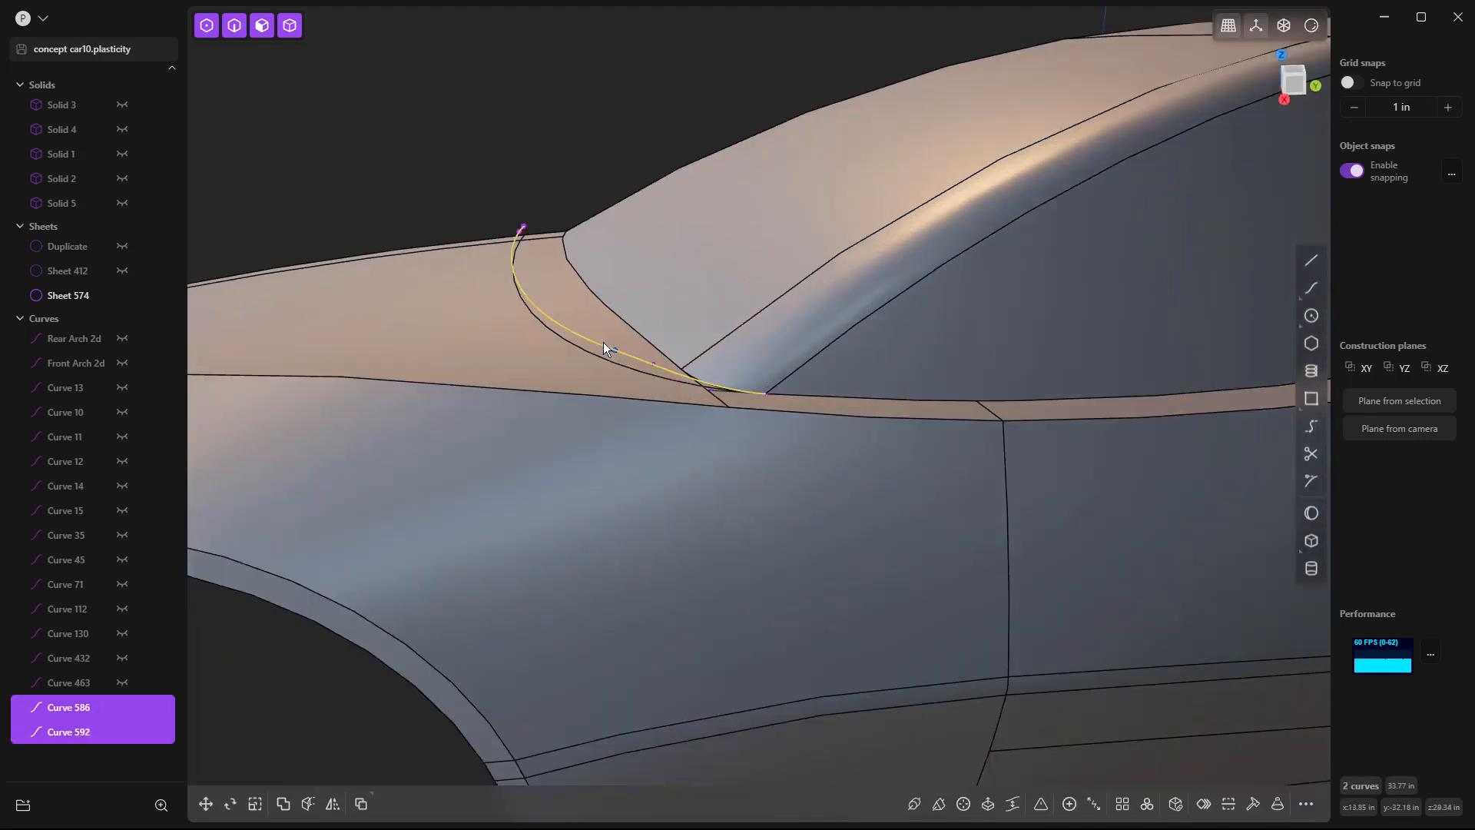
key("j")
left_click(620, 131)
scroll(618, 131, "down", 4)
middle_click_drag(612, 188, 727, 298)
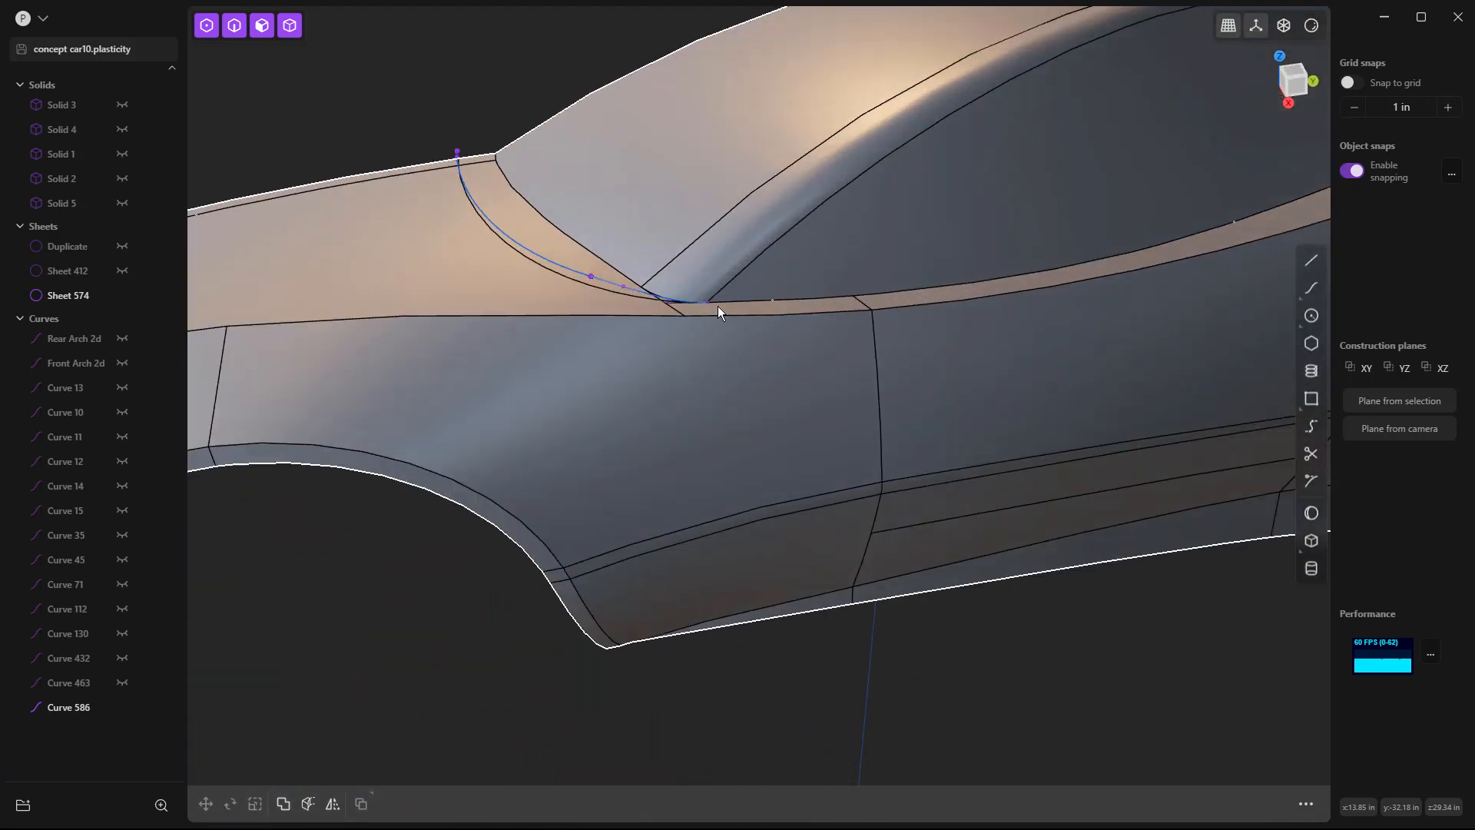
Try a surface-direction cut across the narrow strip face at the side window's lower front corner.
scroll(716, 306, "up", 5)
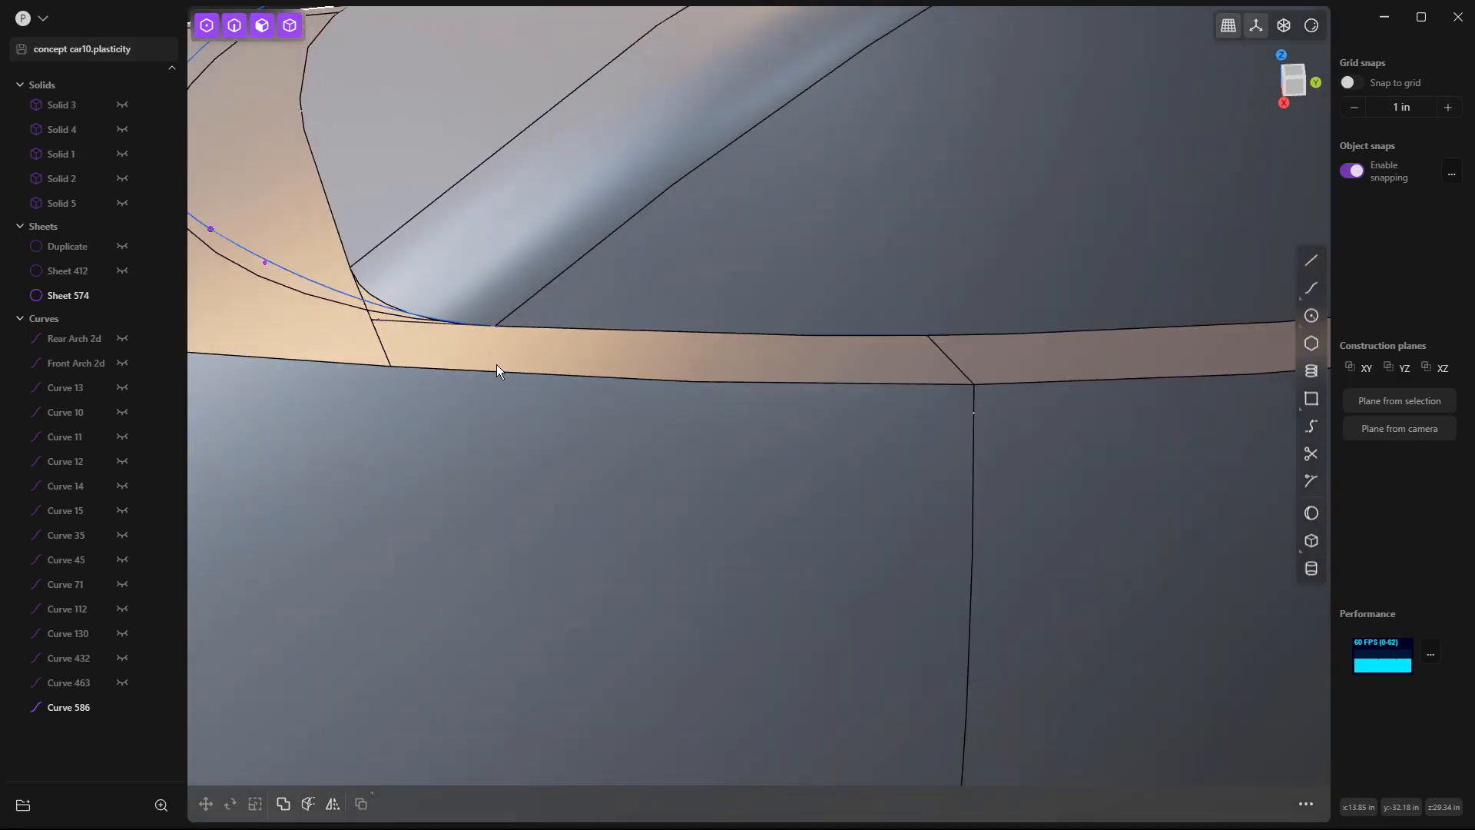
key("ctrl+r")
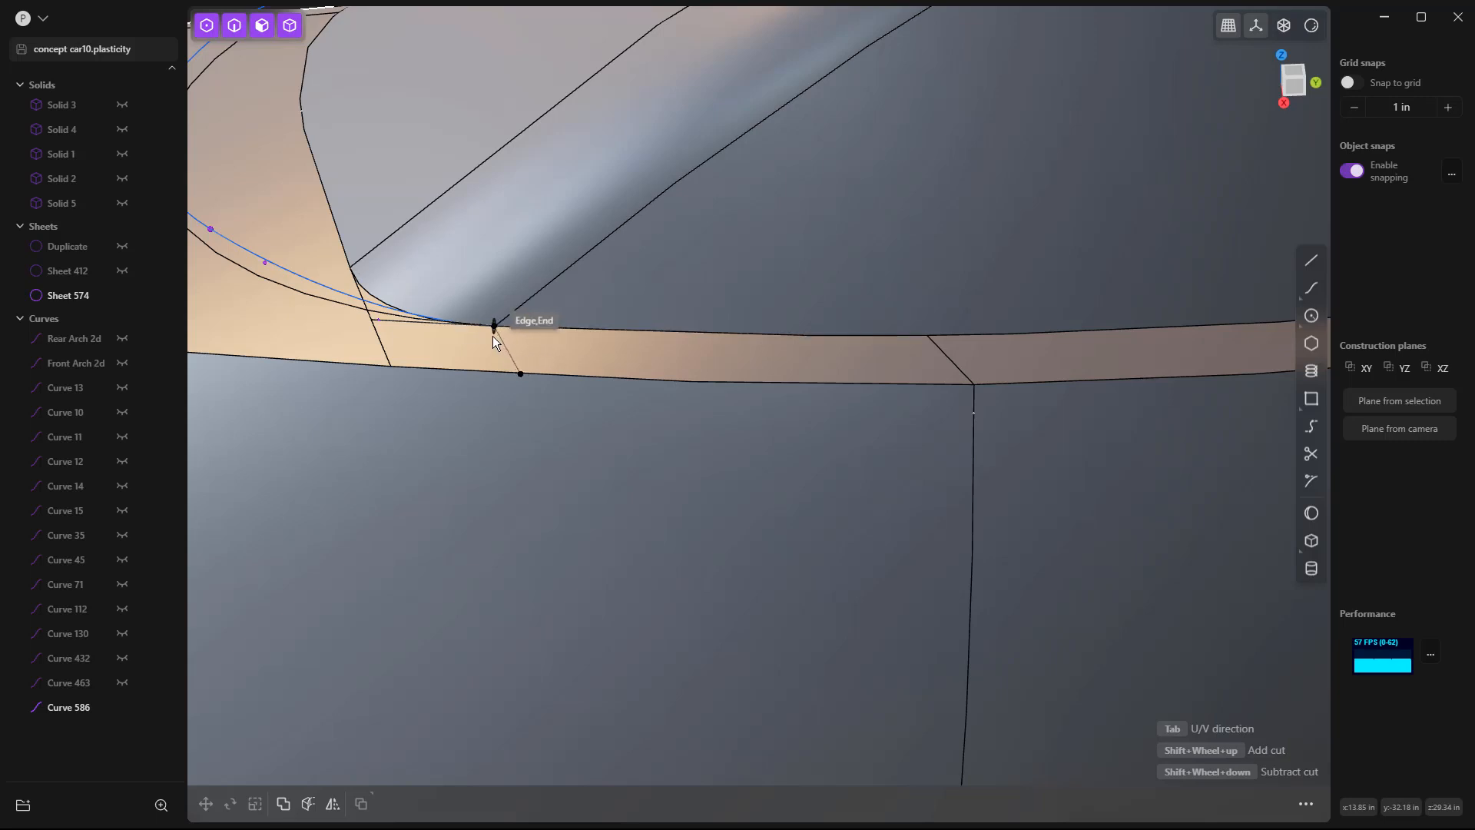
left_click(496, 333)
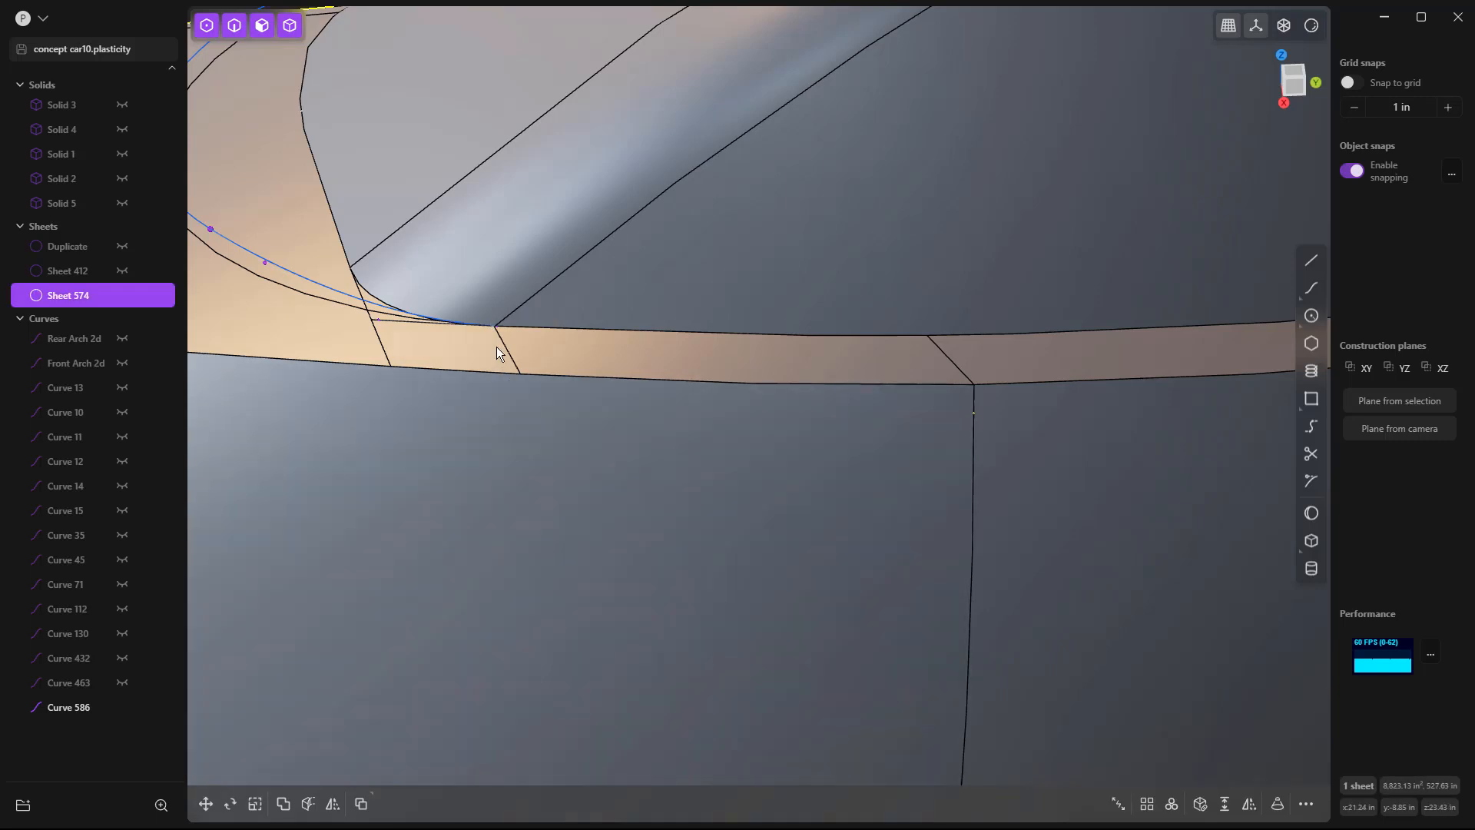
scroll(499, 338, "up", 5)
middle_click_drag(513, 322, 498, 324)
key("ctrl+z")
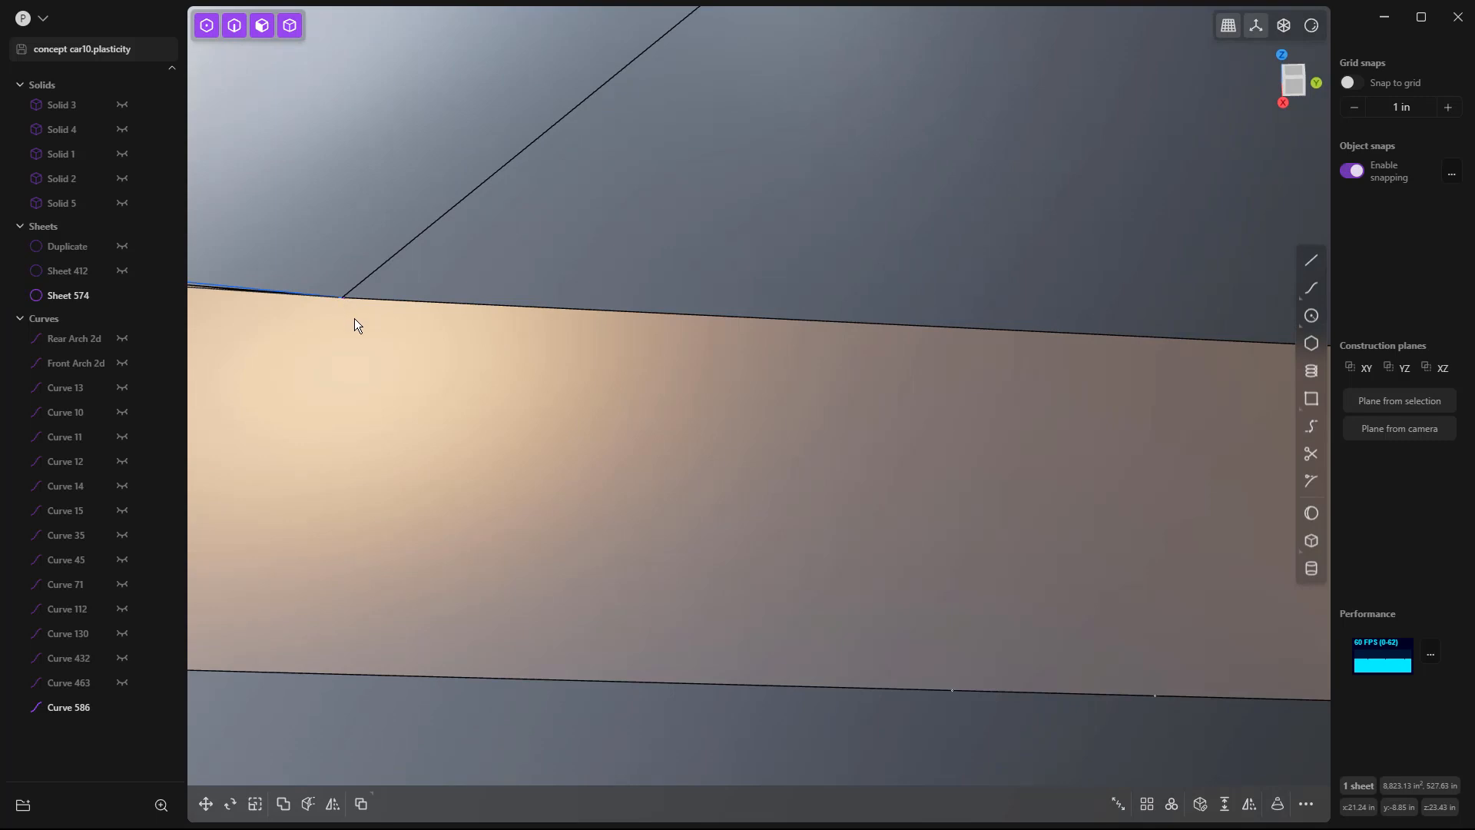
Knife-cut the narrow strip face with a line from the side window's lower front corner down to the strip's lower edge.
key("l")
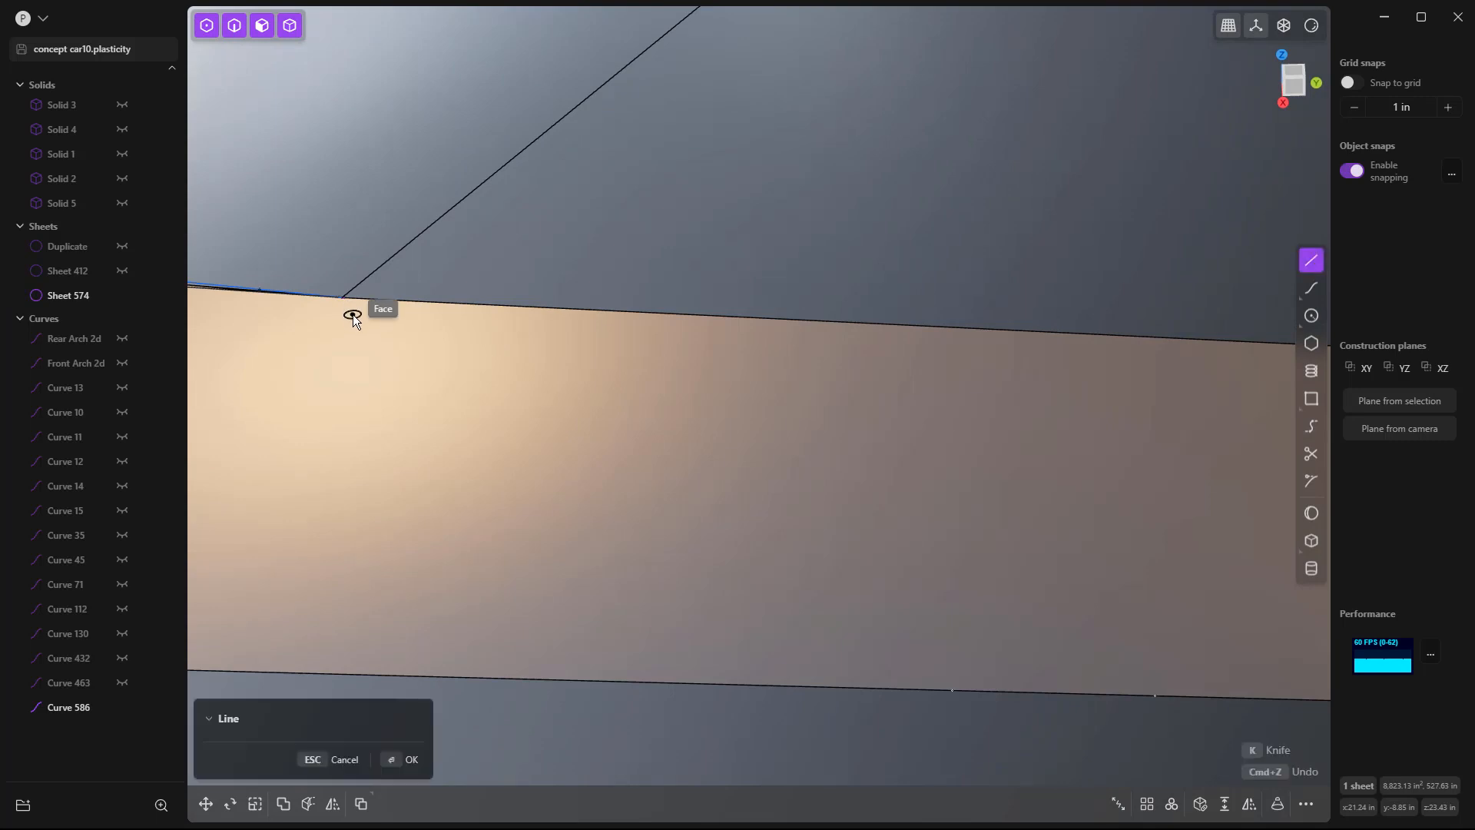
left_click(346, 302)
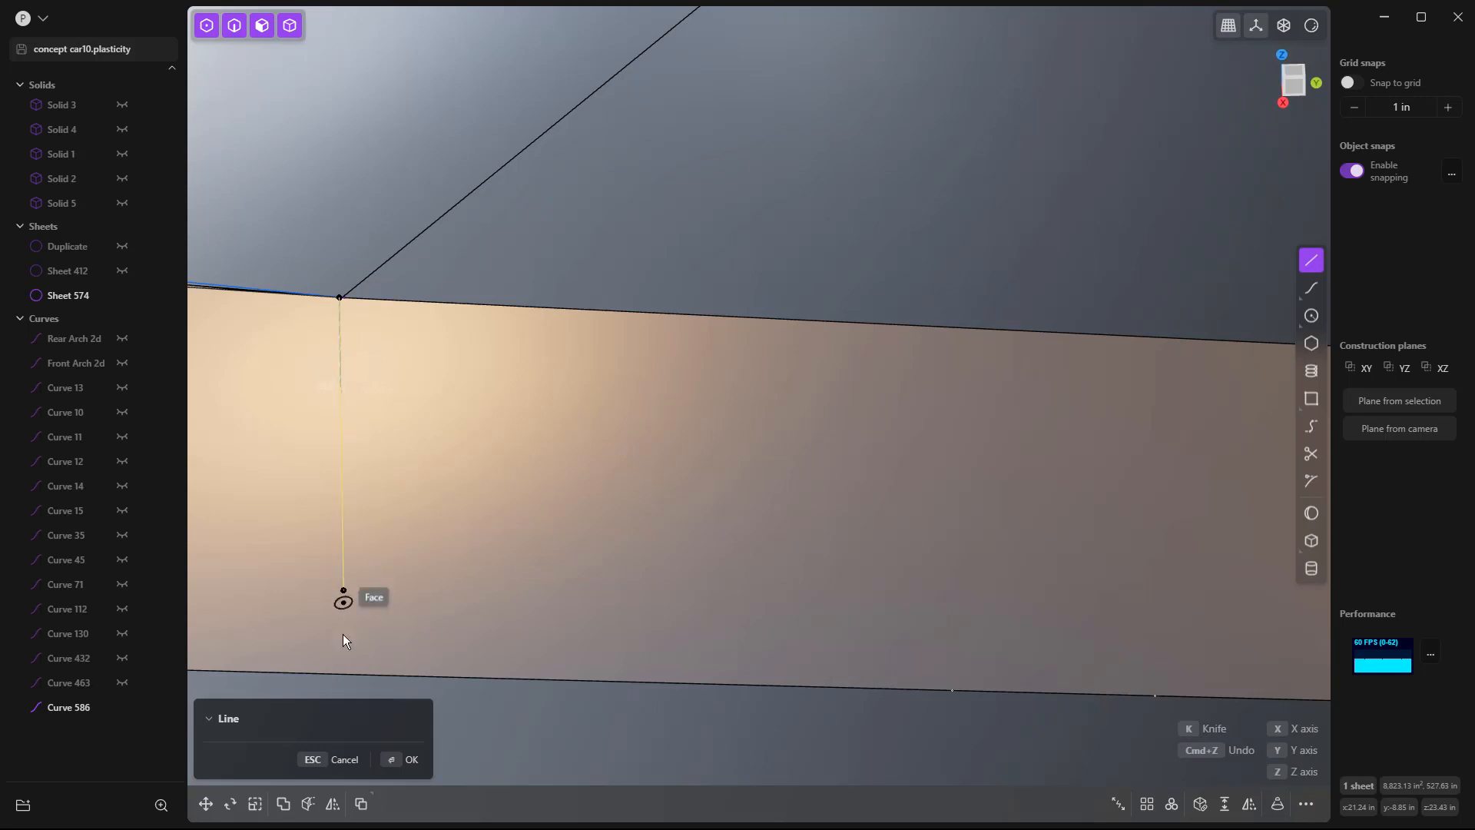
left_click(344, 668)
key("k")
scroll(427, 576, "down", 4)
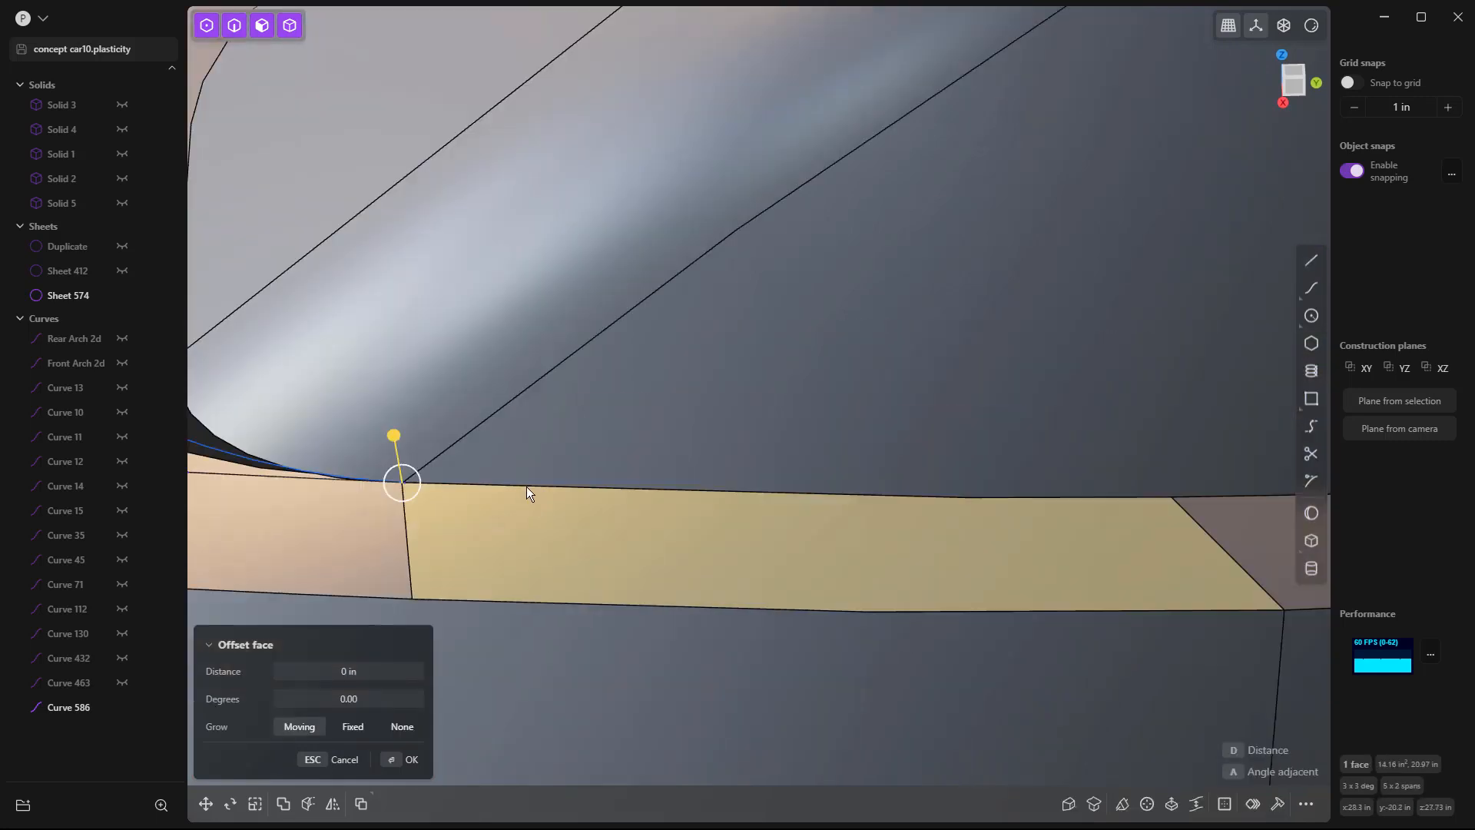
scroll(523, 500, "down", 3)
key("Escape")
Examine the new cut edge, the short strip face beside it and the gap at the base of the windshield pillar.
scroll(453, 499, "up", 4)
scroll(453, 495, "up", 5)
scroll(337, 504, "up", 2)
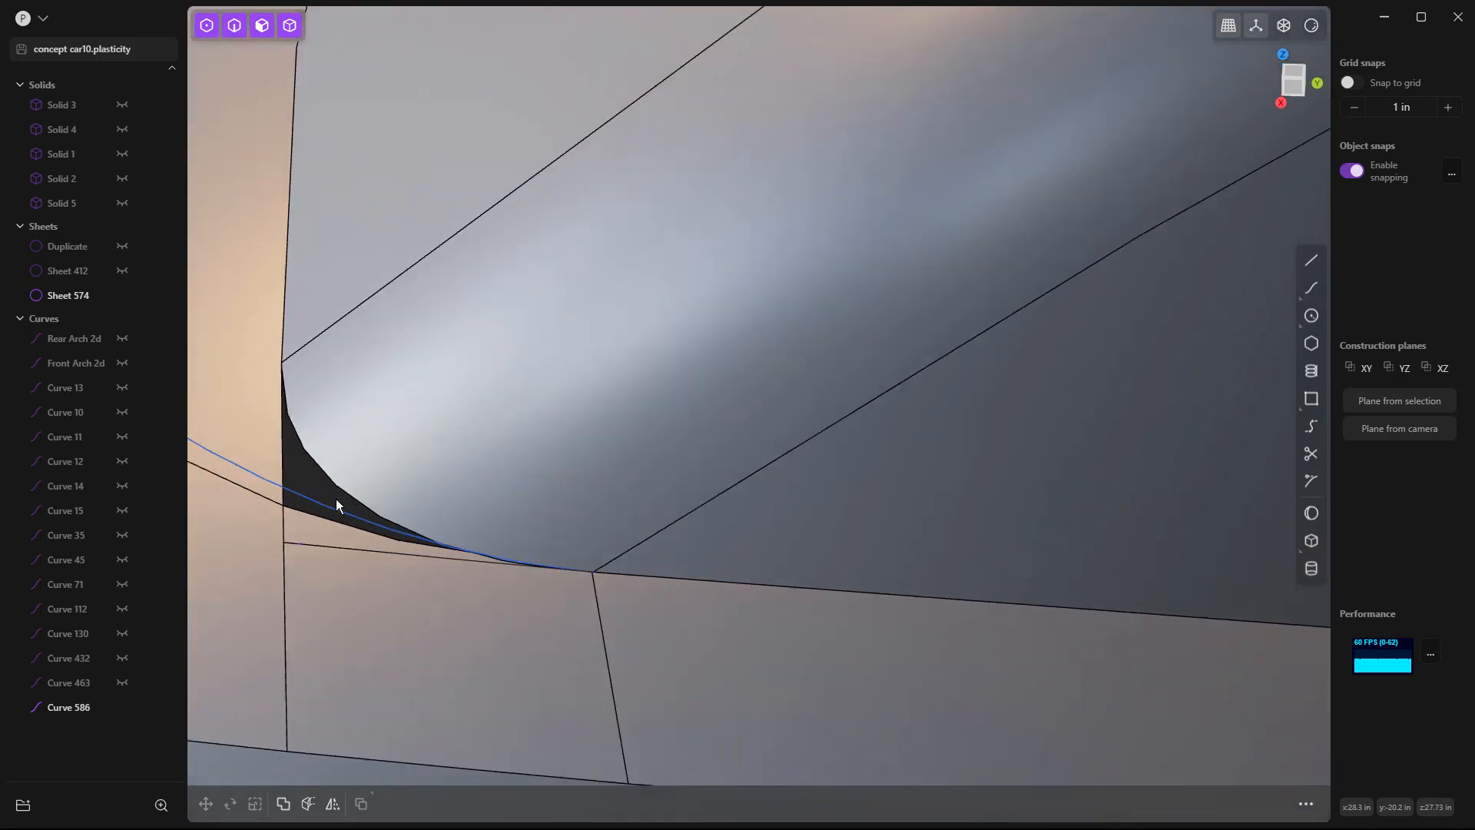
left_click(596, 595)
scroll(592, 573, "down", 5)
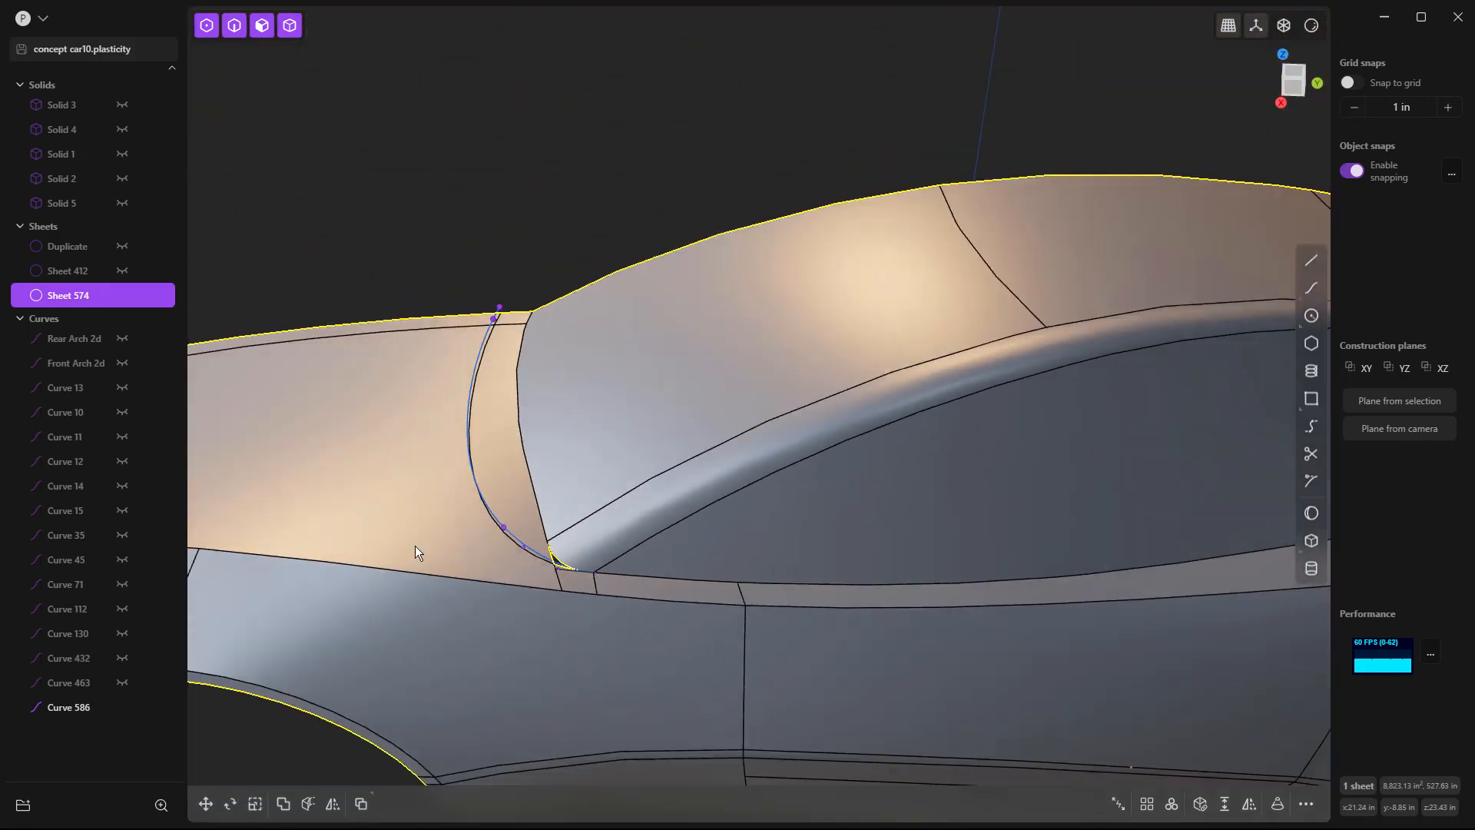
left_click(596, 588)
key("f")
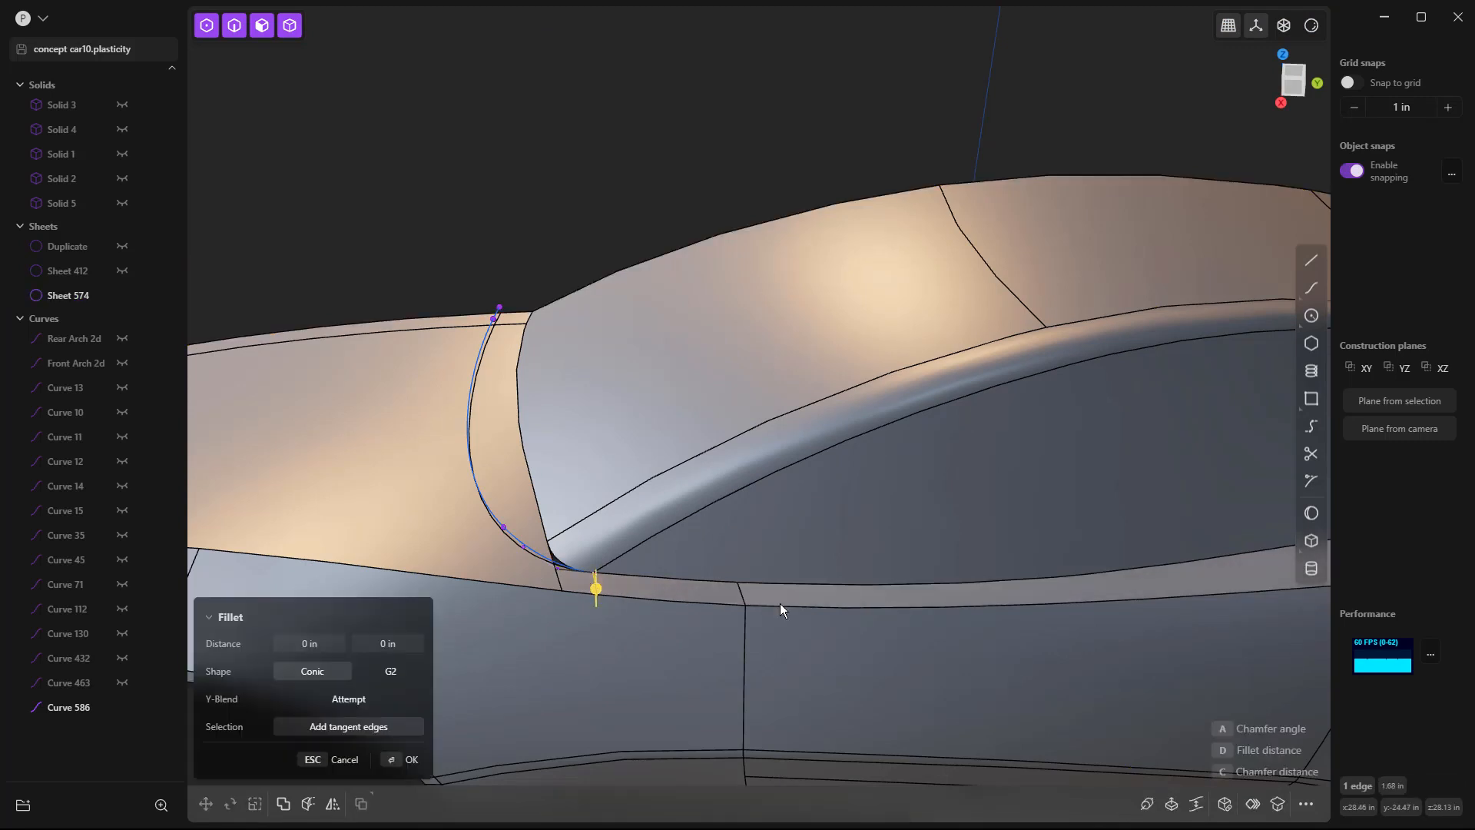
scroll(581, 584, "down", 3)
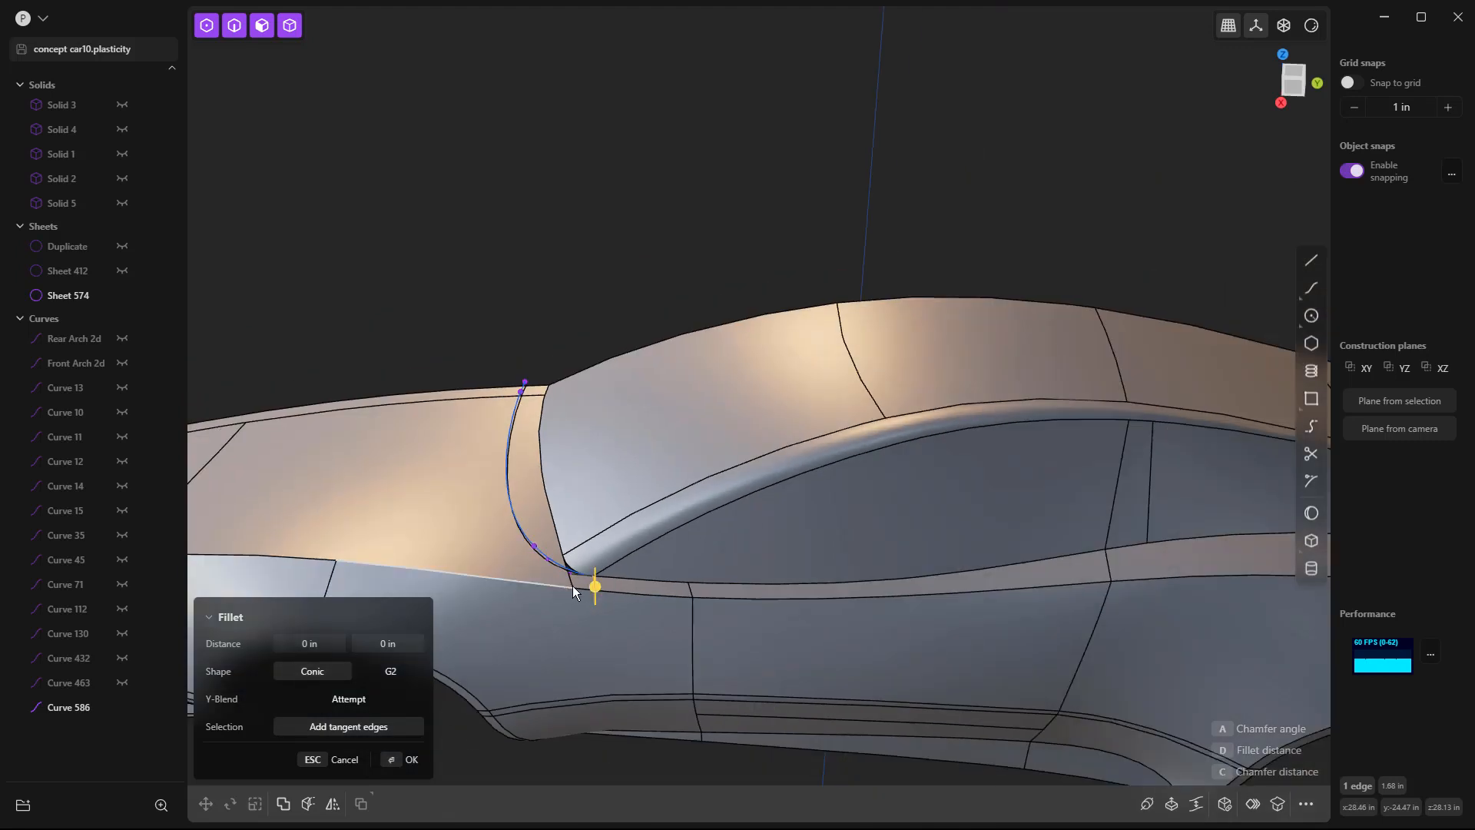
middle_click_drag(454, 555, 495, 513)
scroll(598, 527, "up", 4)
scroll(581, 537, "up", 2)
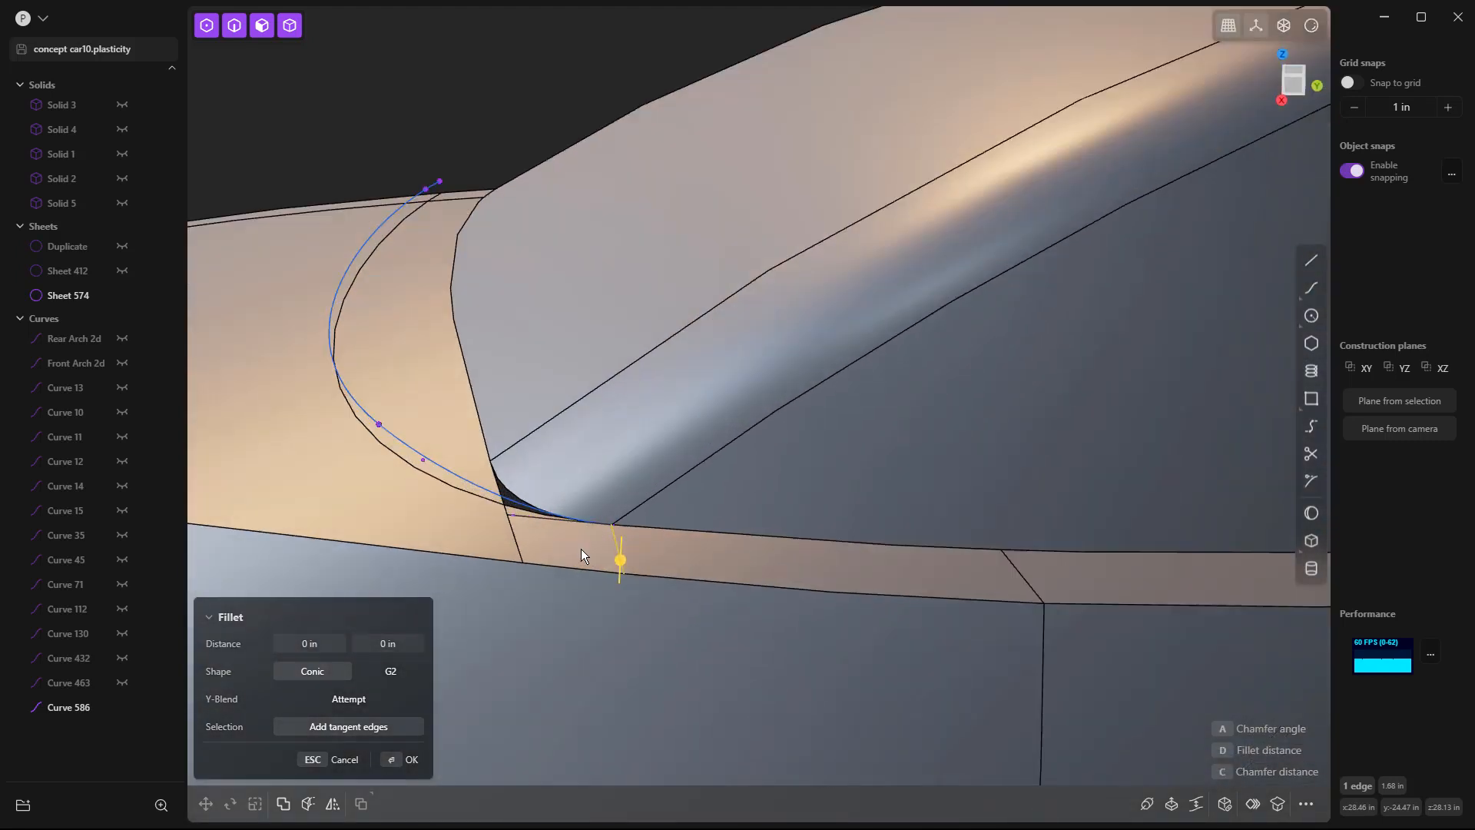
left_click(581, 547)
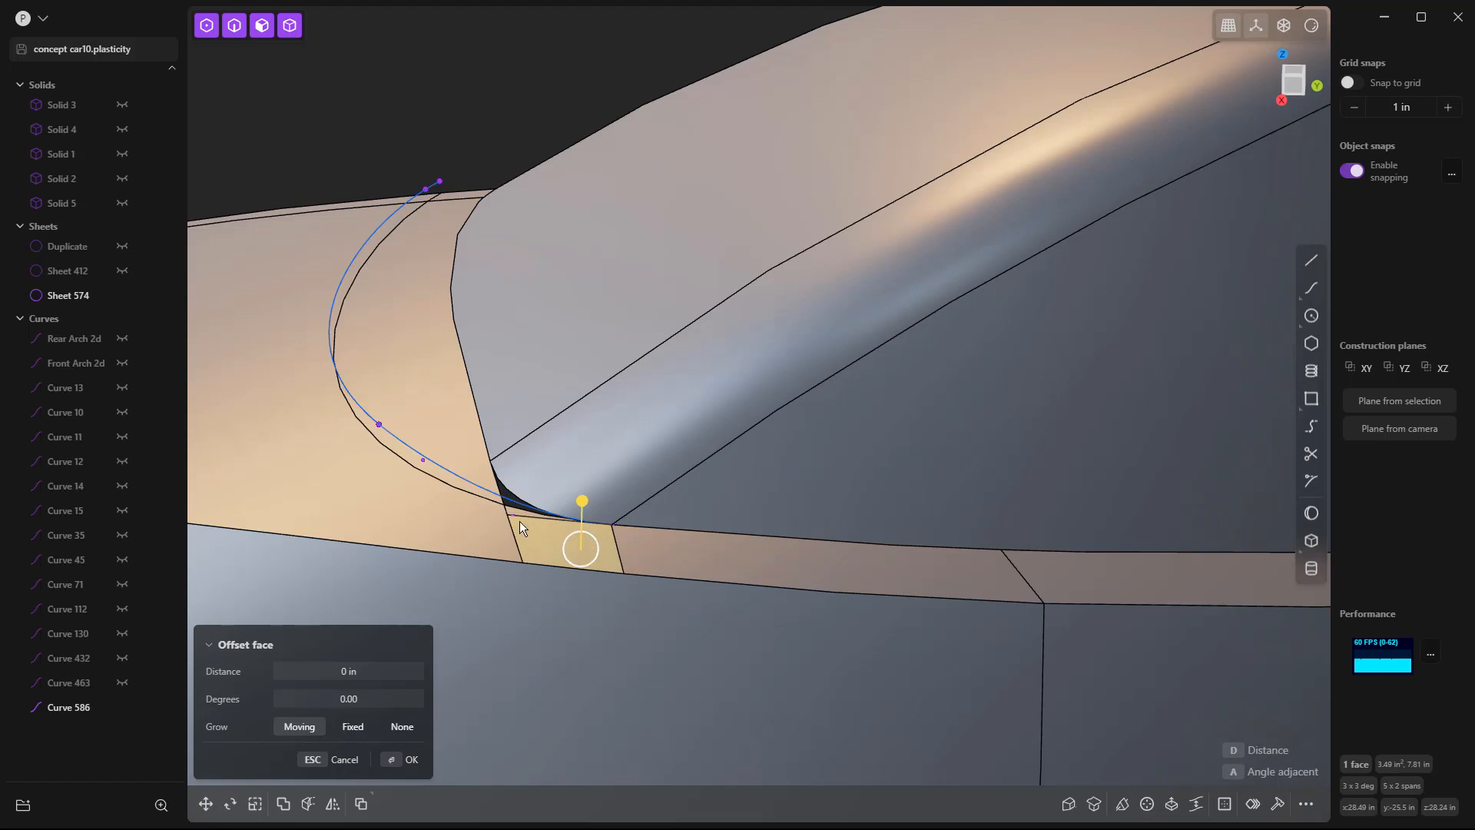
scroll(519, 515, "up", 5)
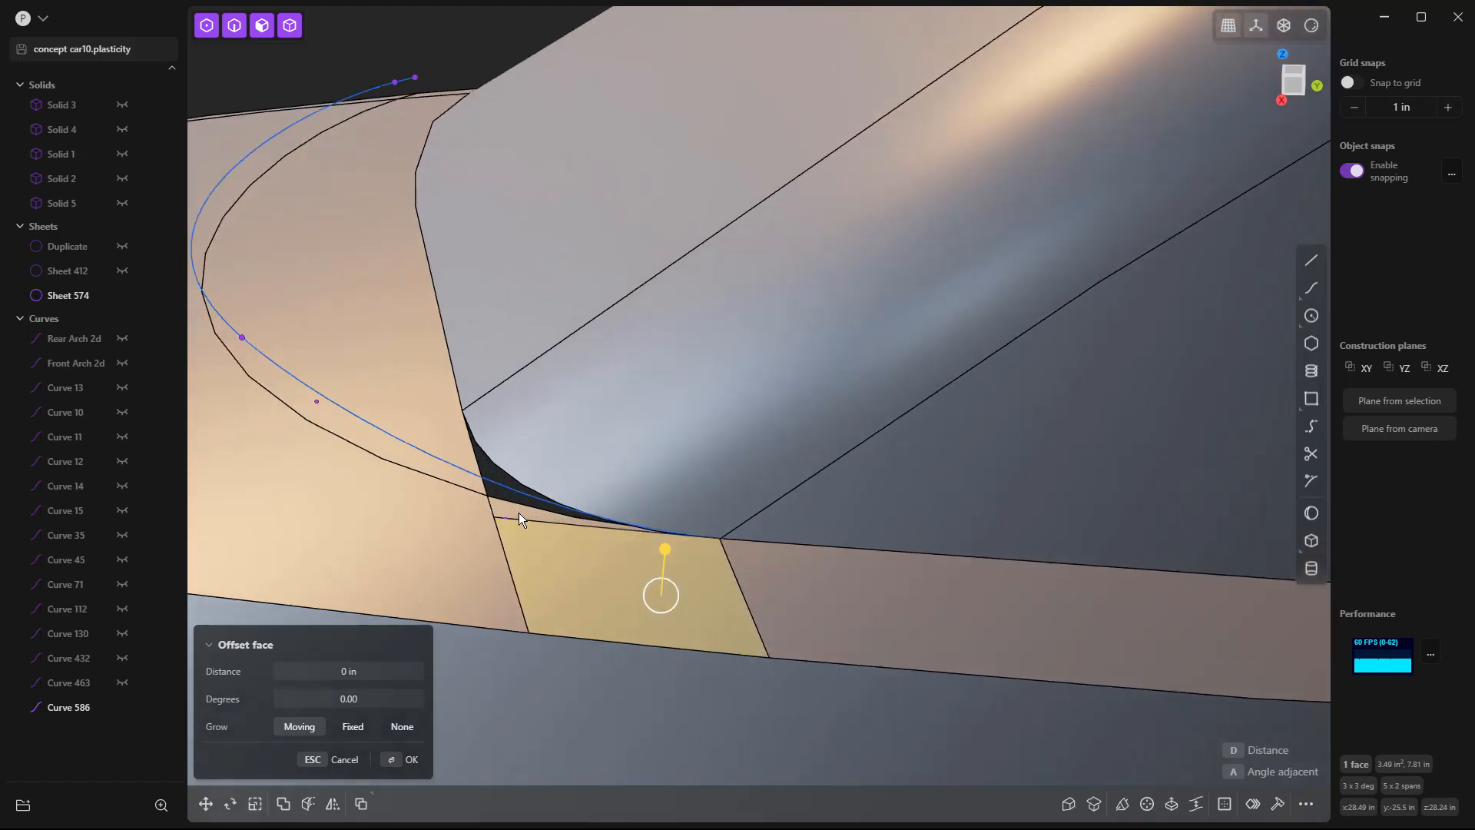
left_click(496, 461)
key("Escape")
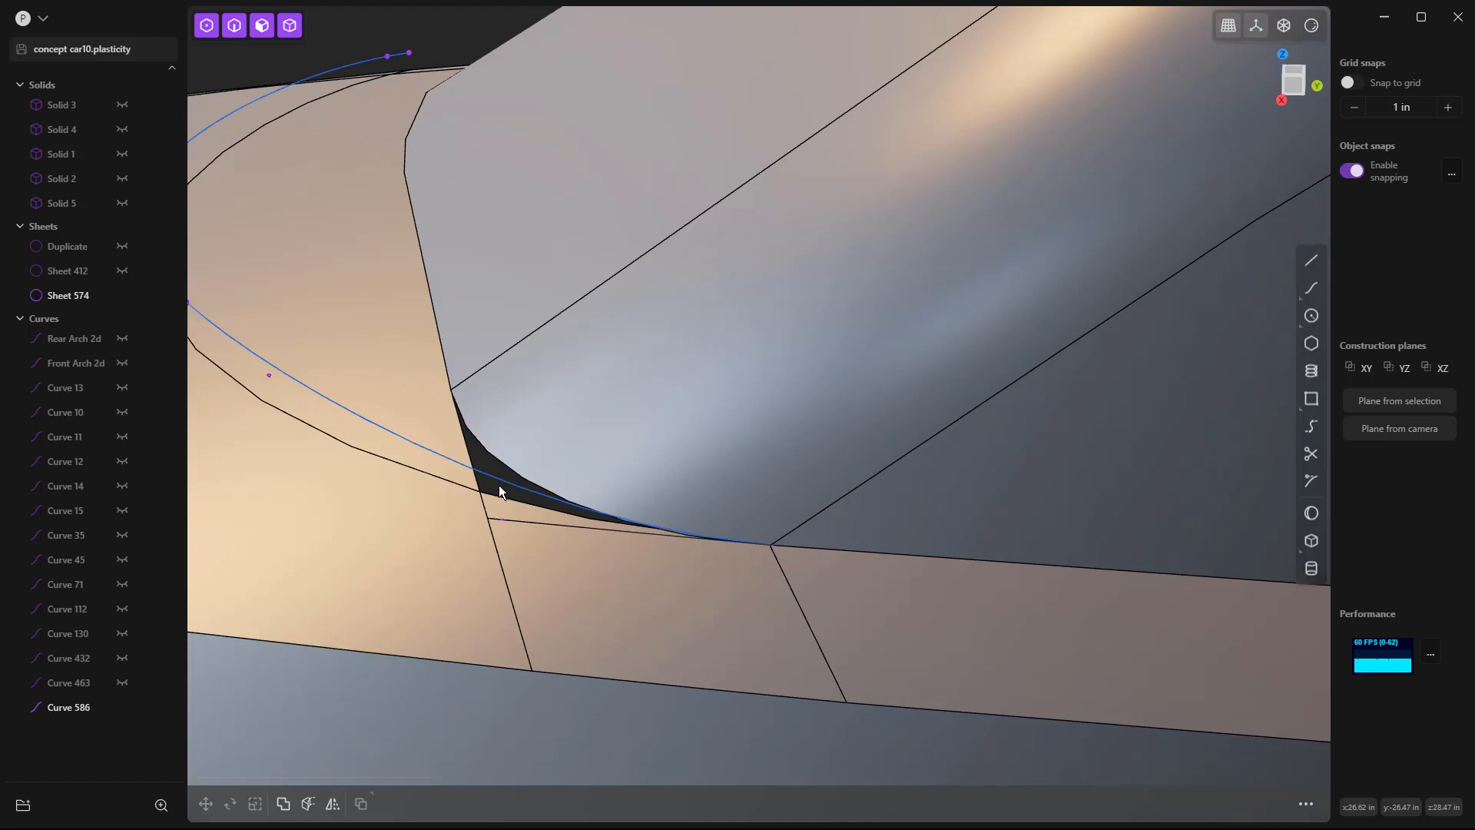
Try to patch the small gap at the base of the windshield pillar using its boundary edges.
scroll(496, 490, "up", 3)
key("2")
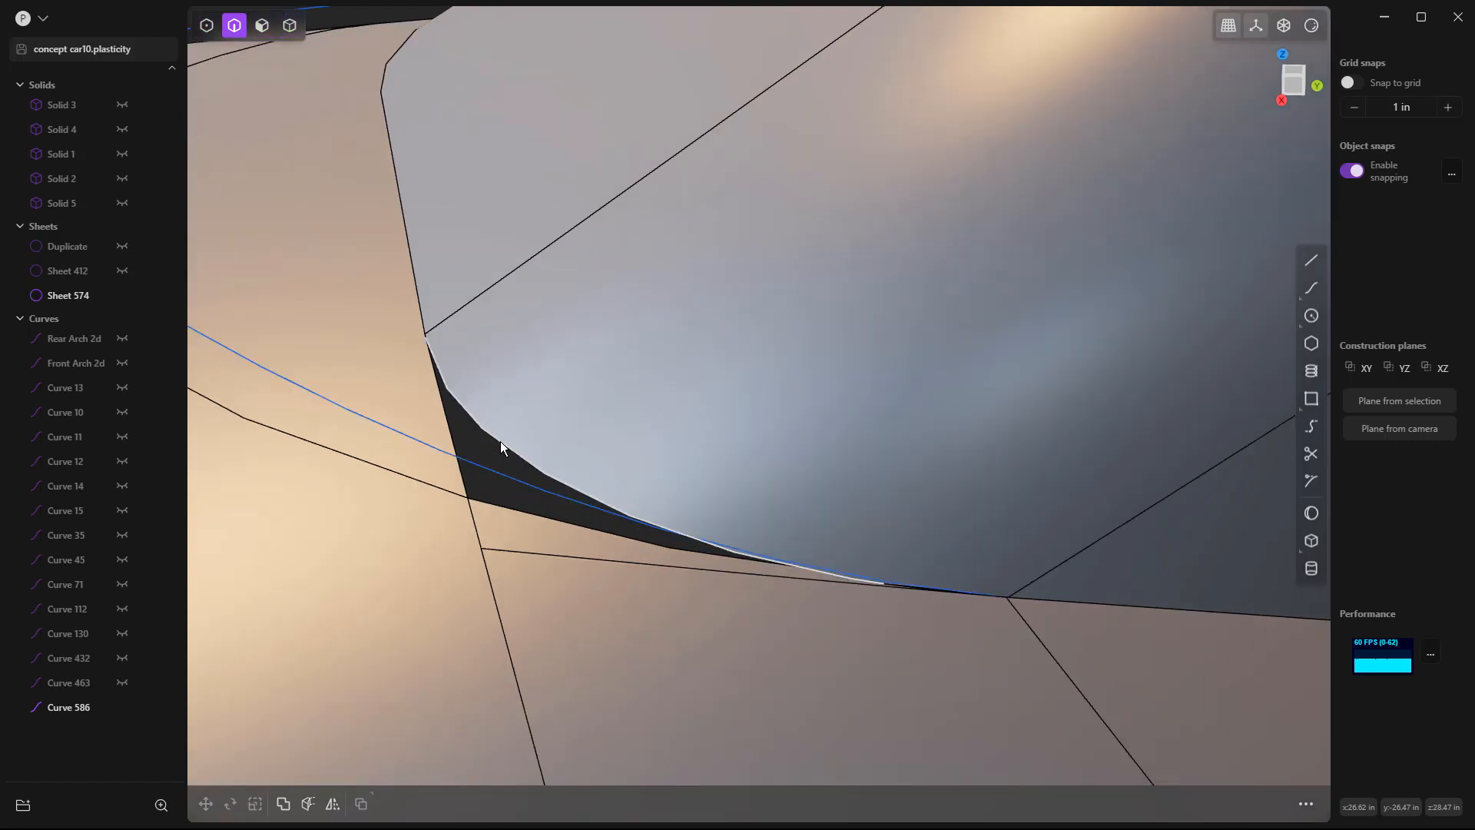
left_click(499, 444)
left_click(496, 509)
key("space")
type("patch")
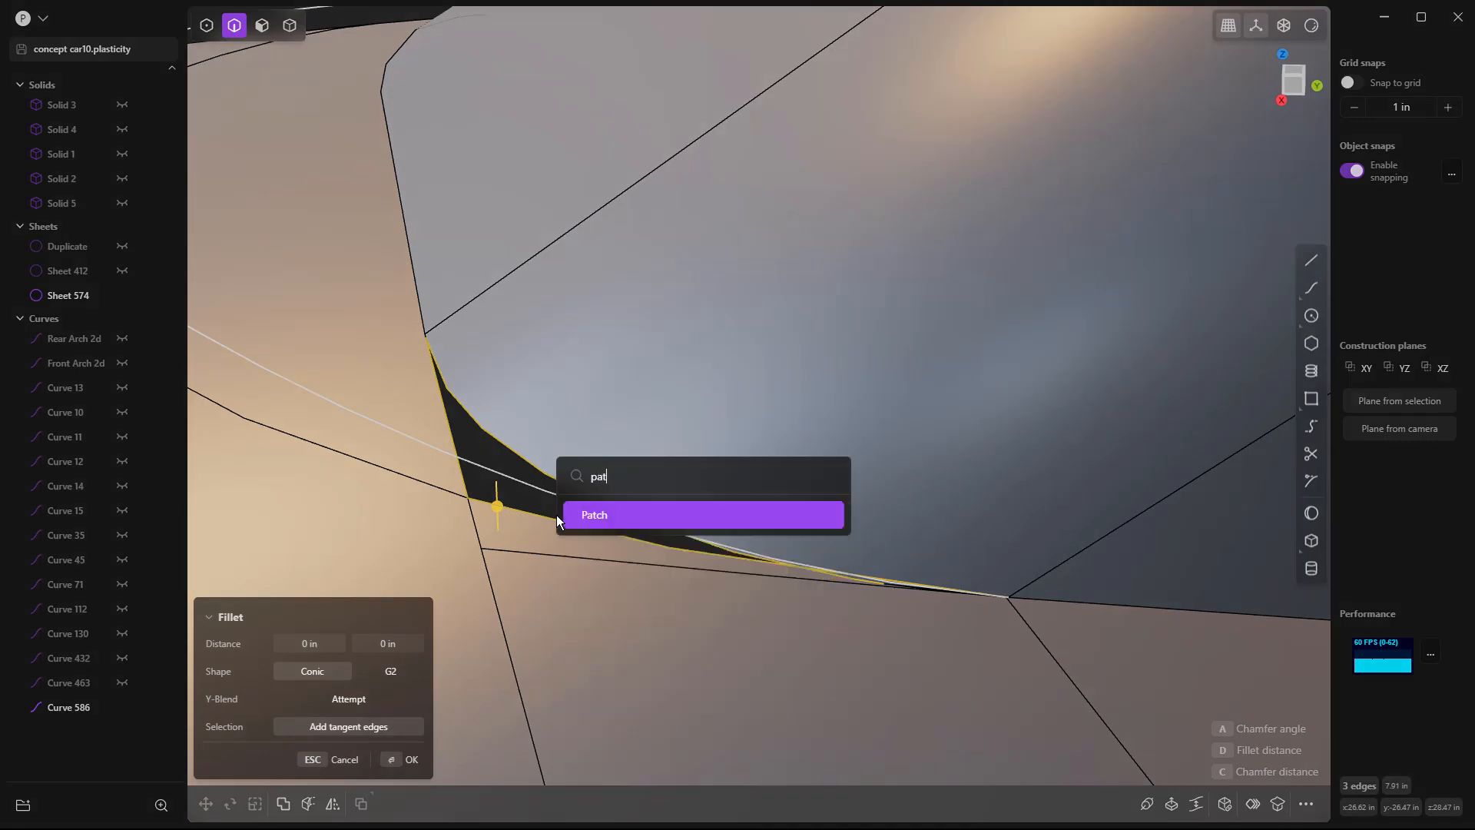
key("Return")
key("Escape")
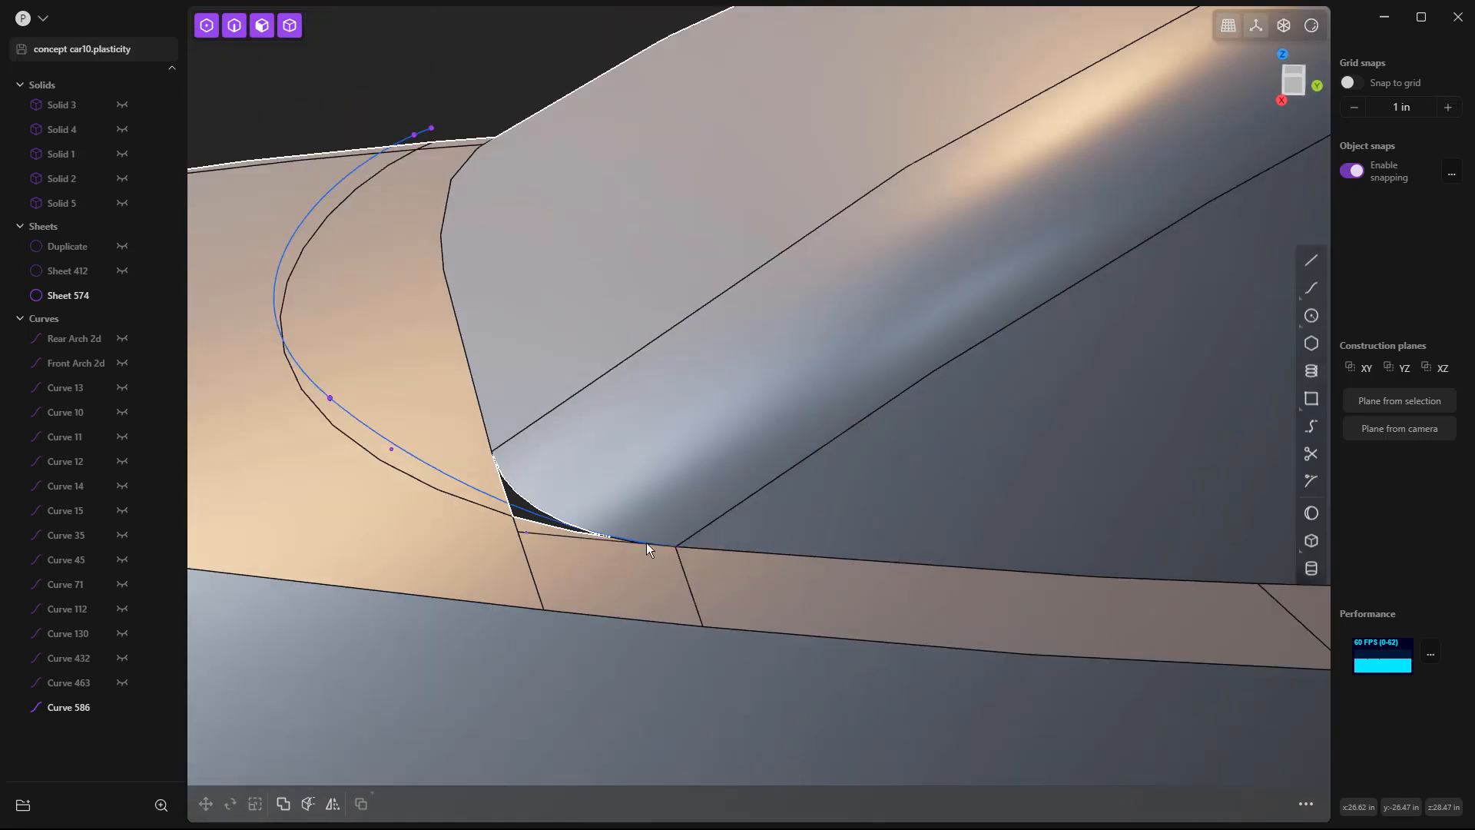
Look over the whole half body from the front, including the joined curve at the windshield base.
scroll(646, 542, "down", 3)
scroll(476, 441, "down", 1)
middle_click_drag(476, 441, 371, 514)
scroll(505, 436, "down", 8)
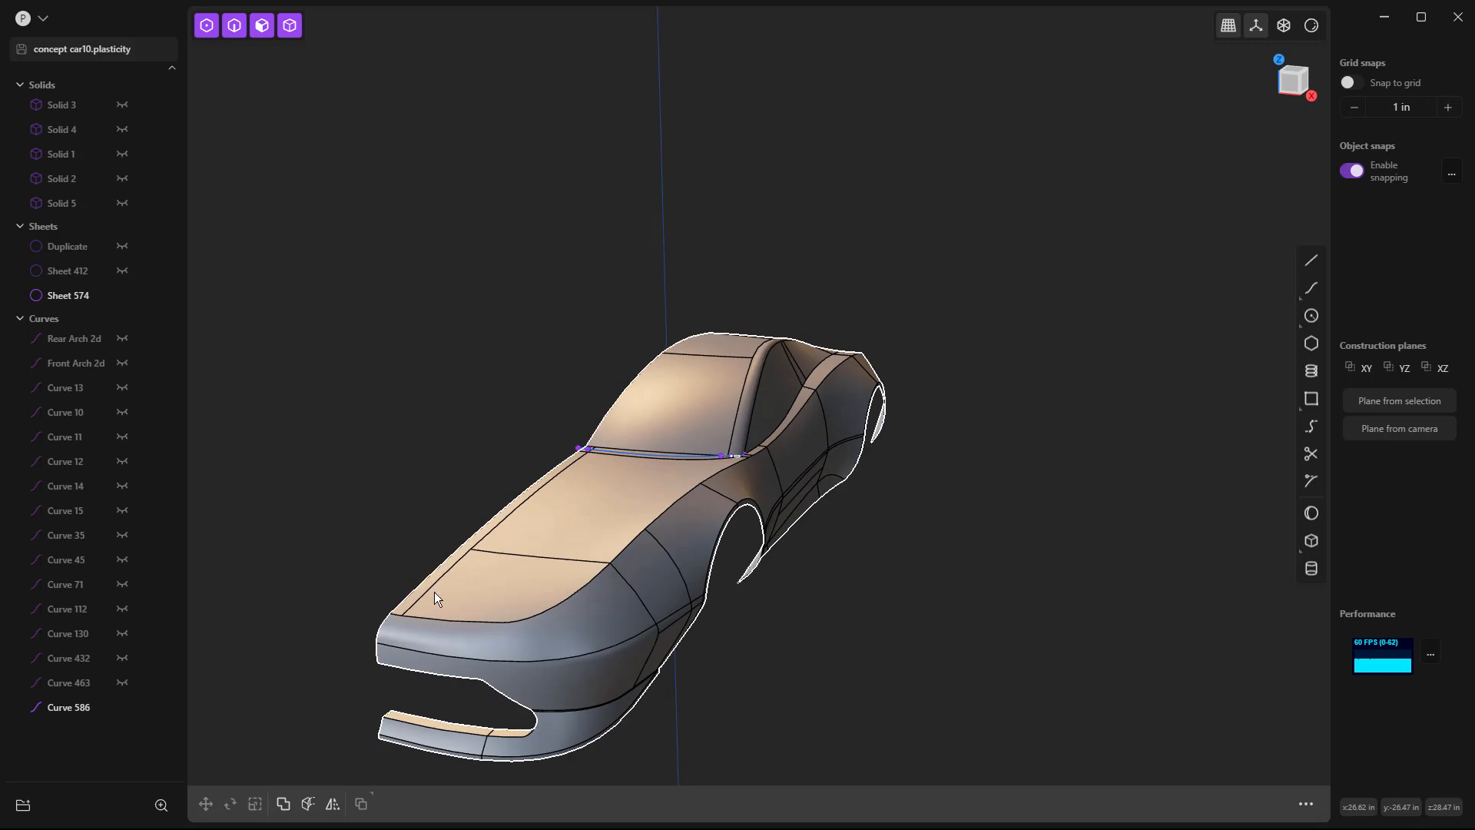
middle_click_drag(467, 569, 450, 563)
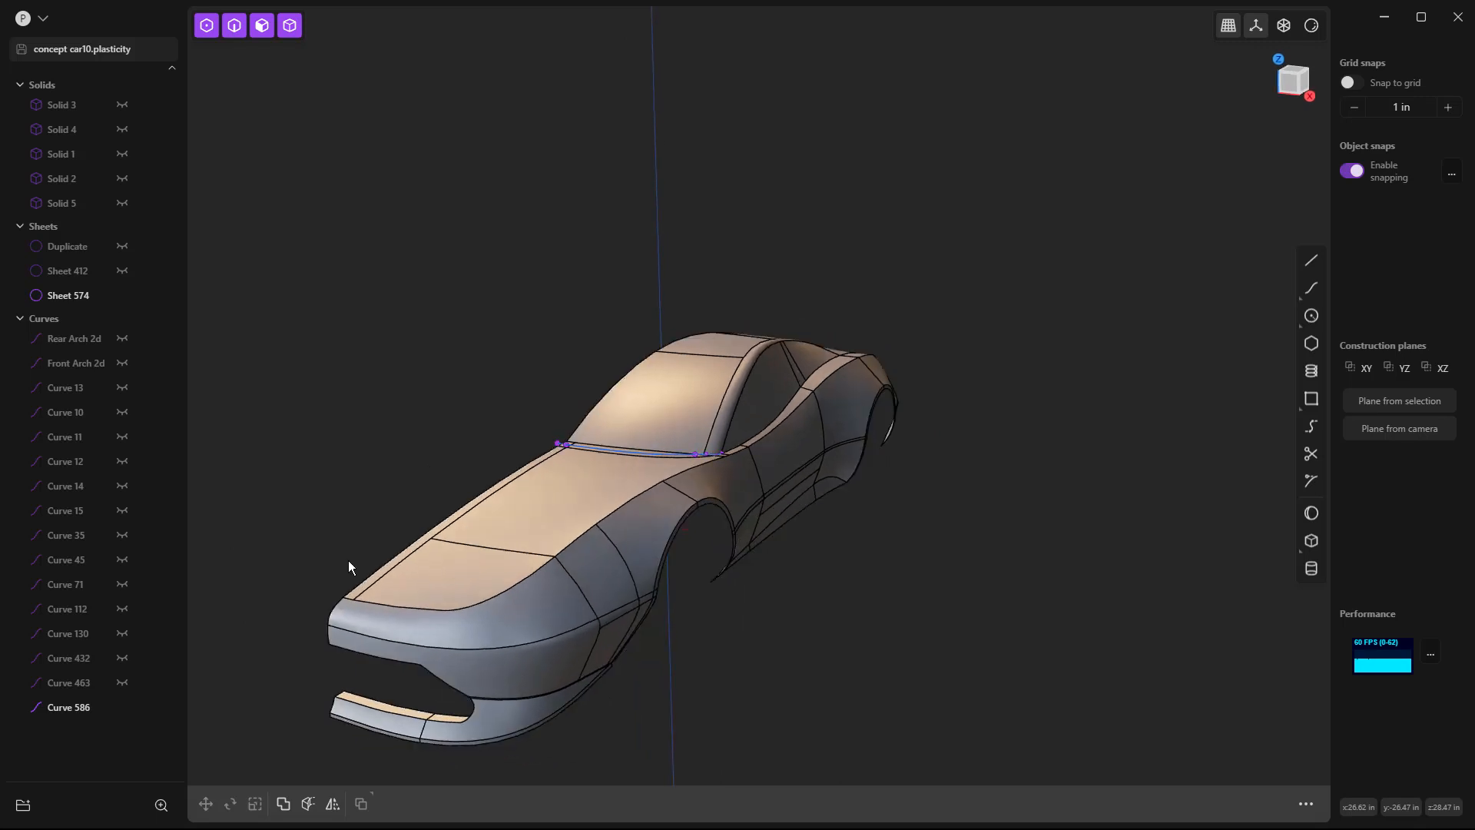
scroll(348, 580, "up", 1)
scroll(347, 582, "up", 2)
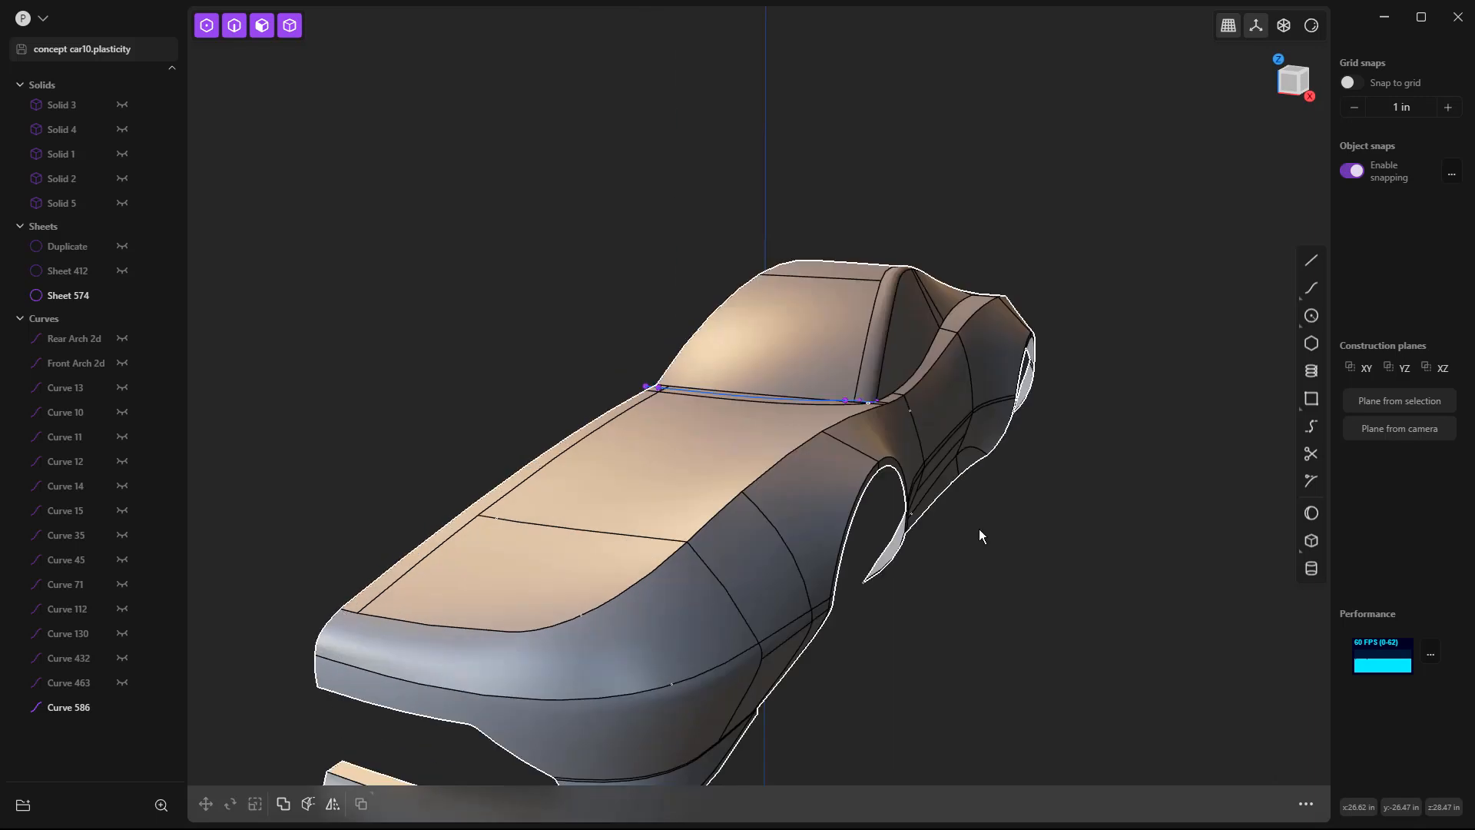
Draw a line along the hood's centreline from the nose edge to the raised windshield-base curve, and give it two inner control points.
key("l")
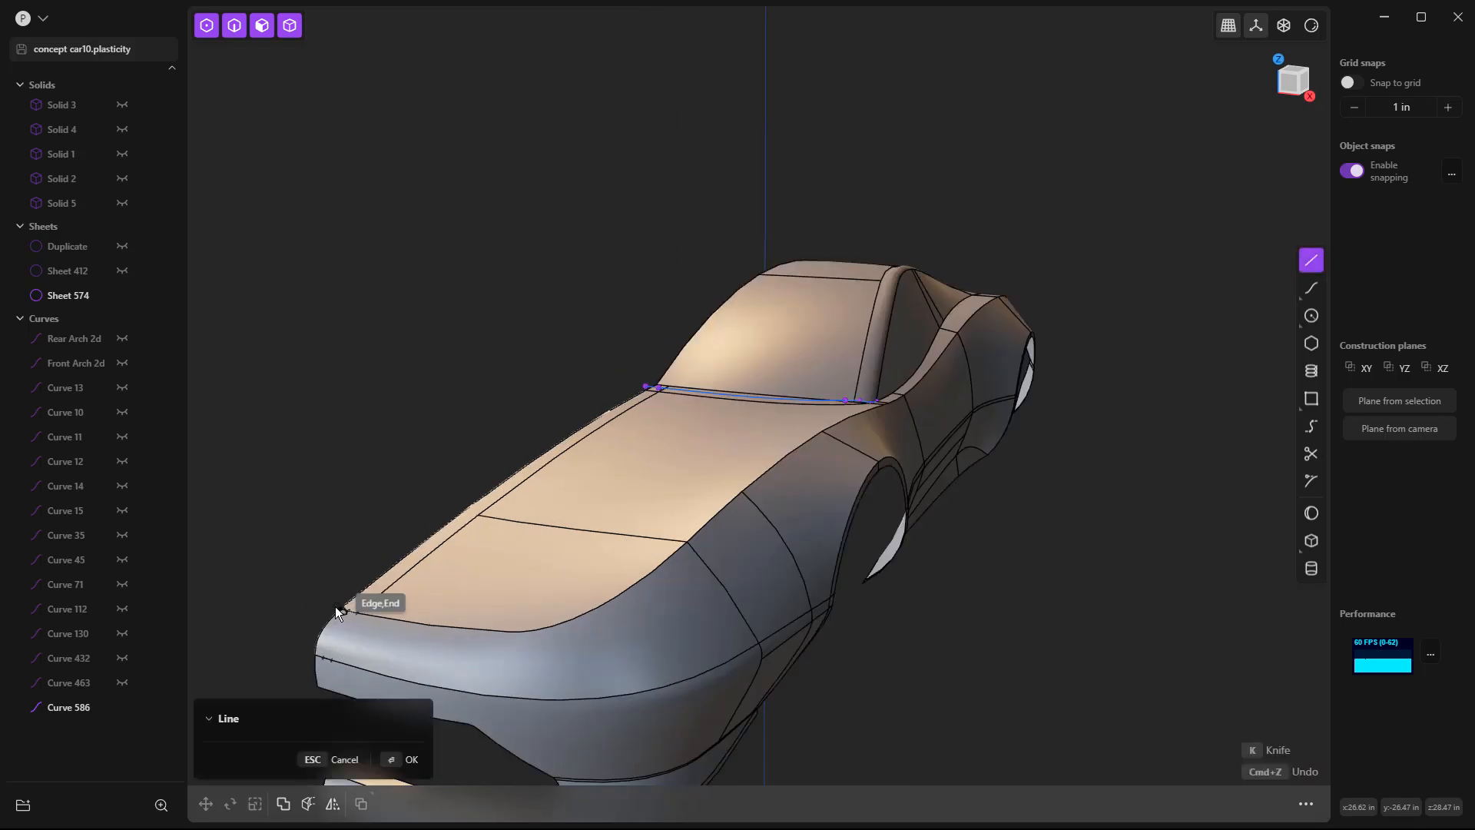
left_click(340, 607)
scroll(639, 369, "up", 3)
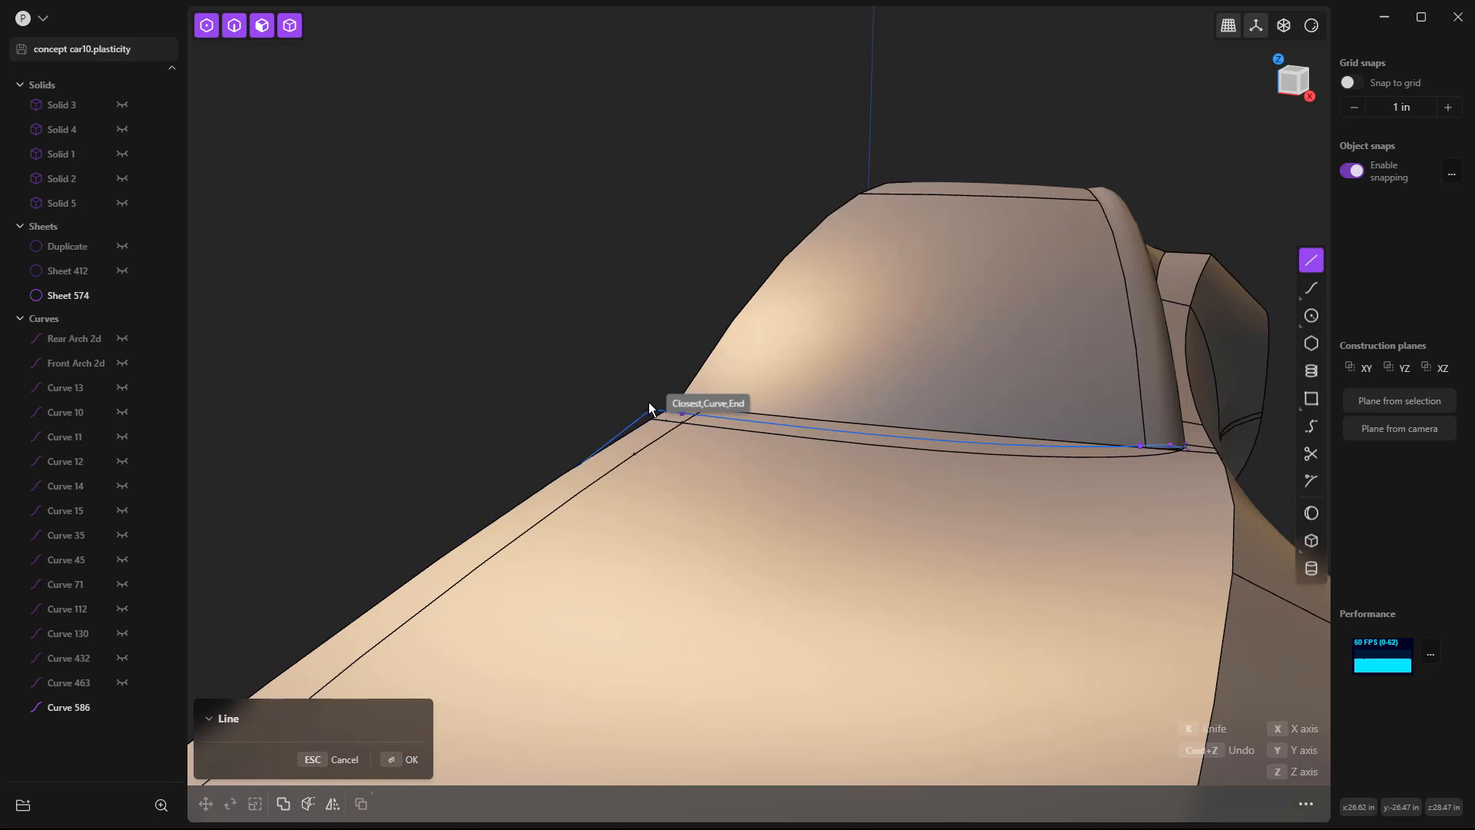
left_click(647, 398)
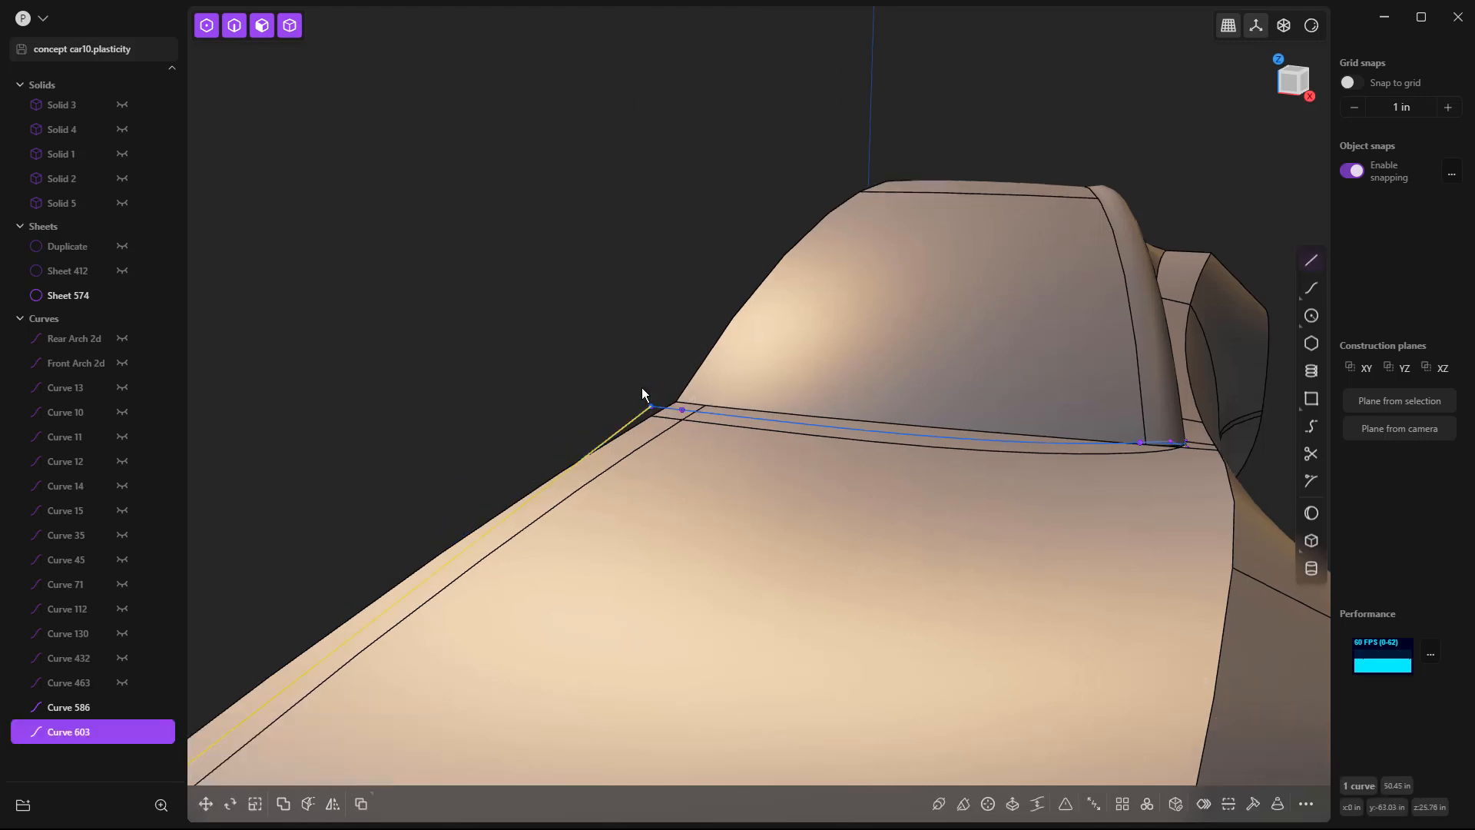
left_click(1246, 806)
scroll(730, 388, "down", 6)
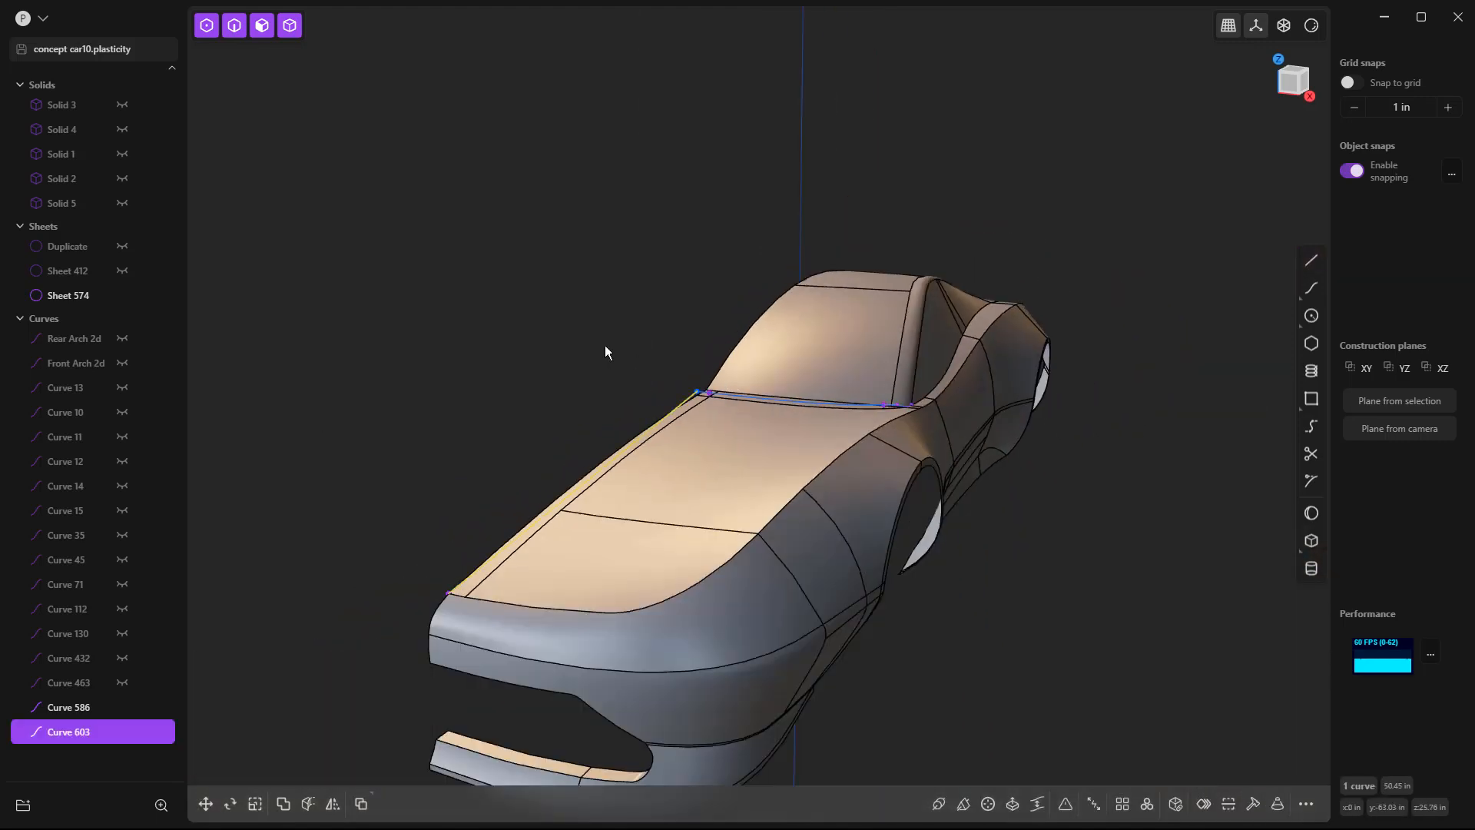
In the side view with faces hidden, move the centreline curve's two inner control points about 1.5 in up and 0.5 in forward.
key("KP_3")
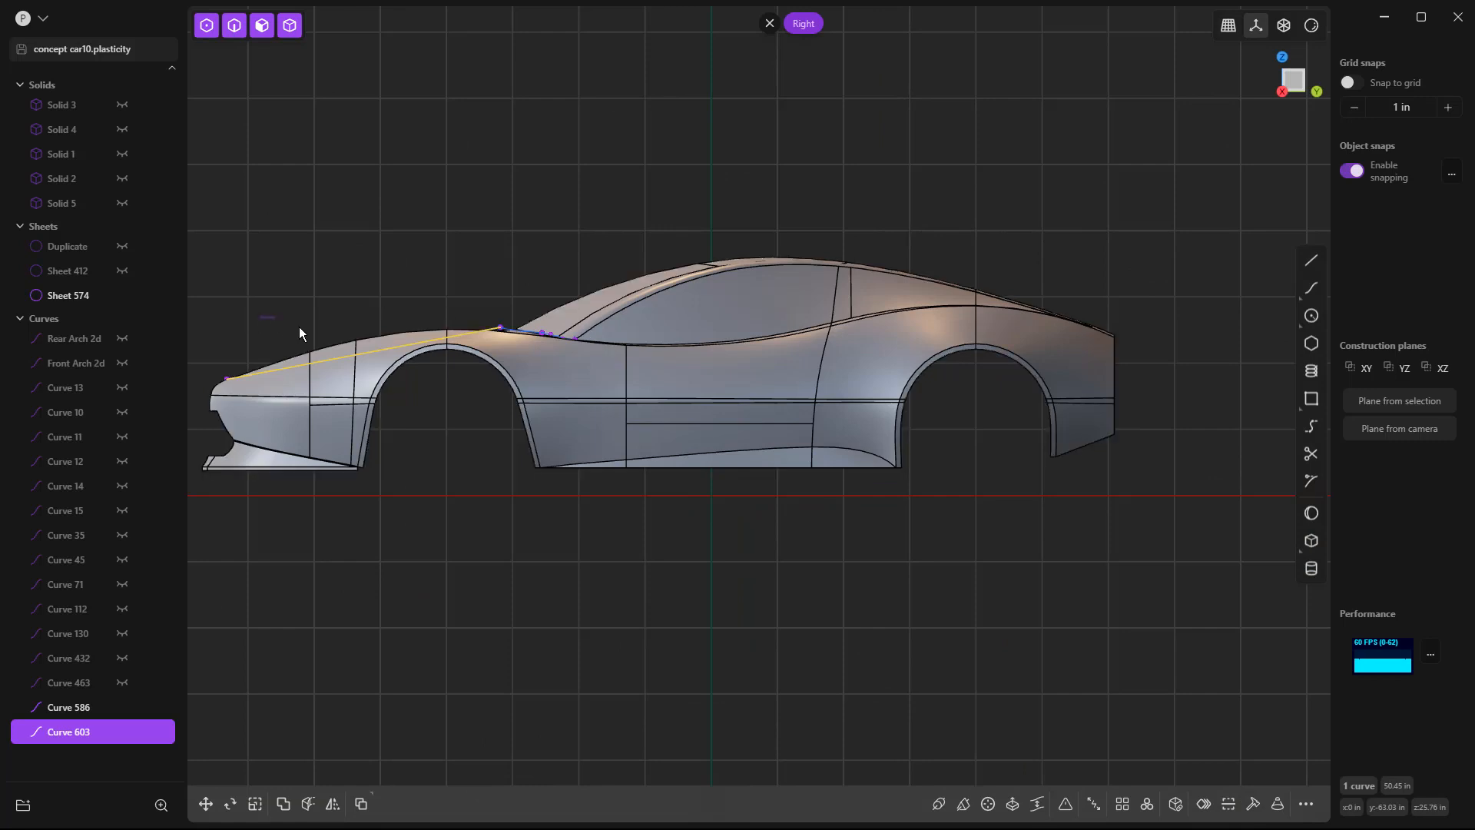
left_click(464, 389)
scroll(367, 330, "up", 5)
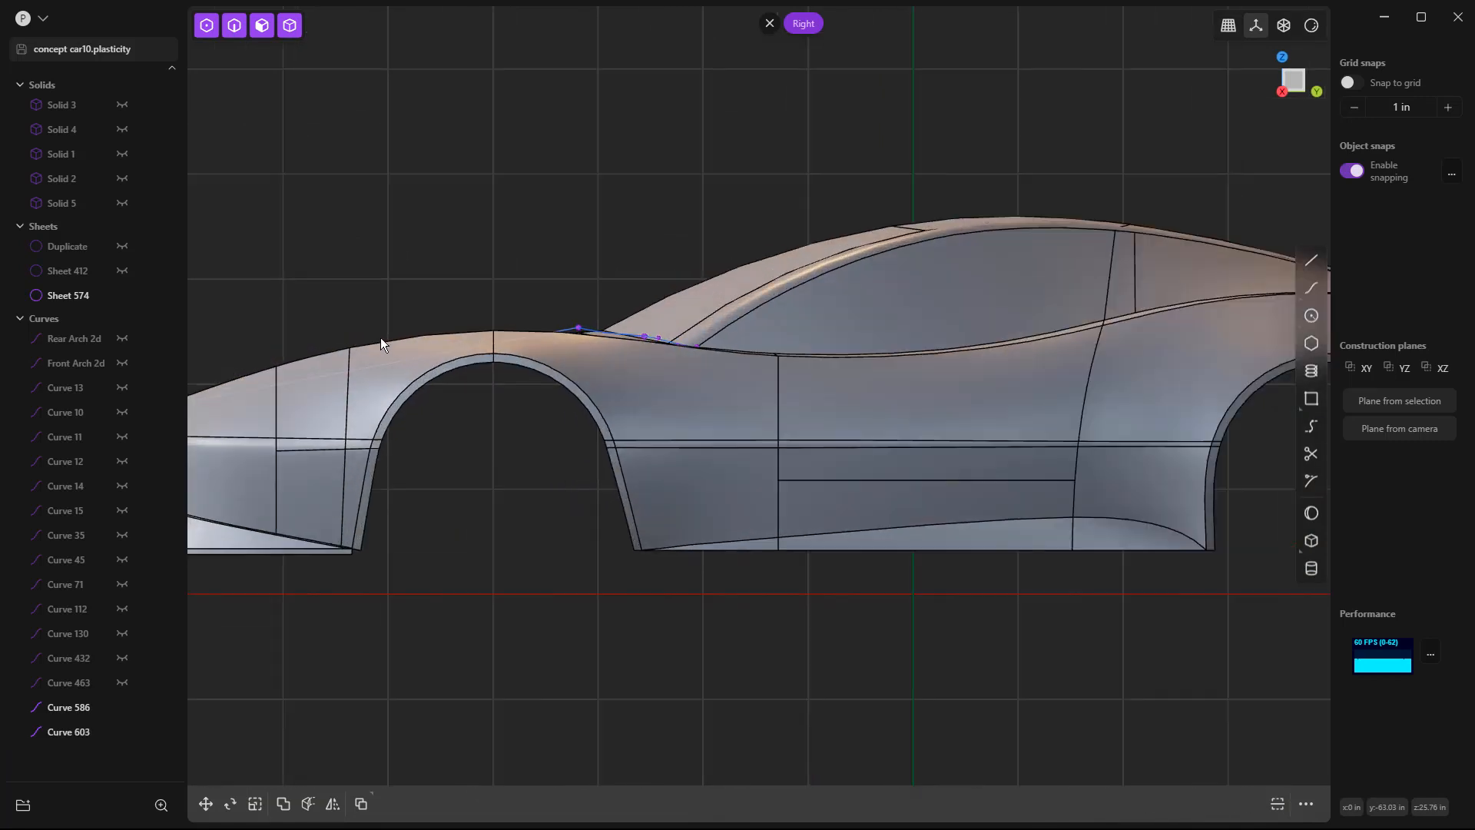
middle_click_drag(398, 280, 565, 299, "shift")
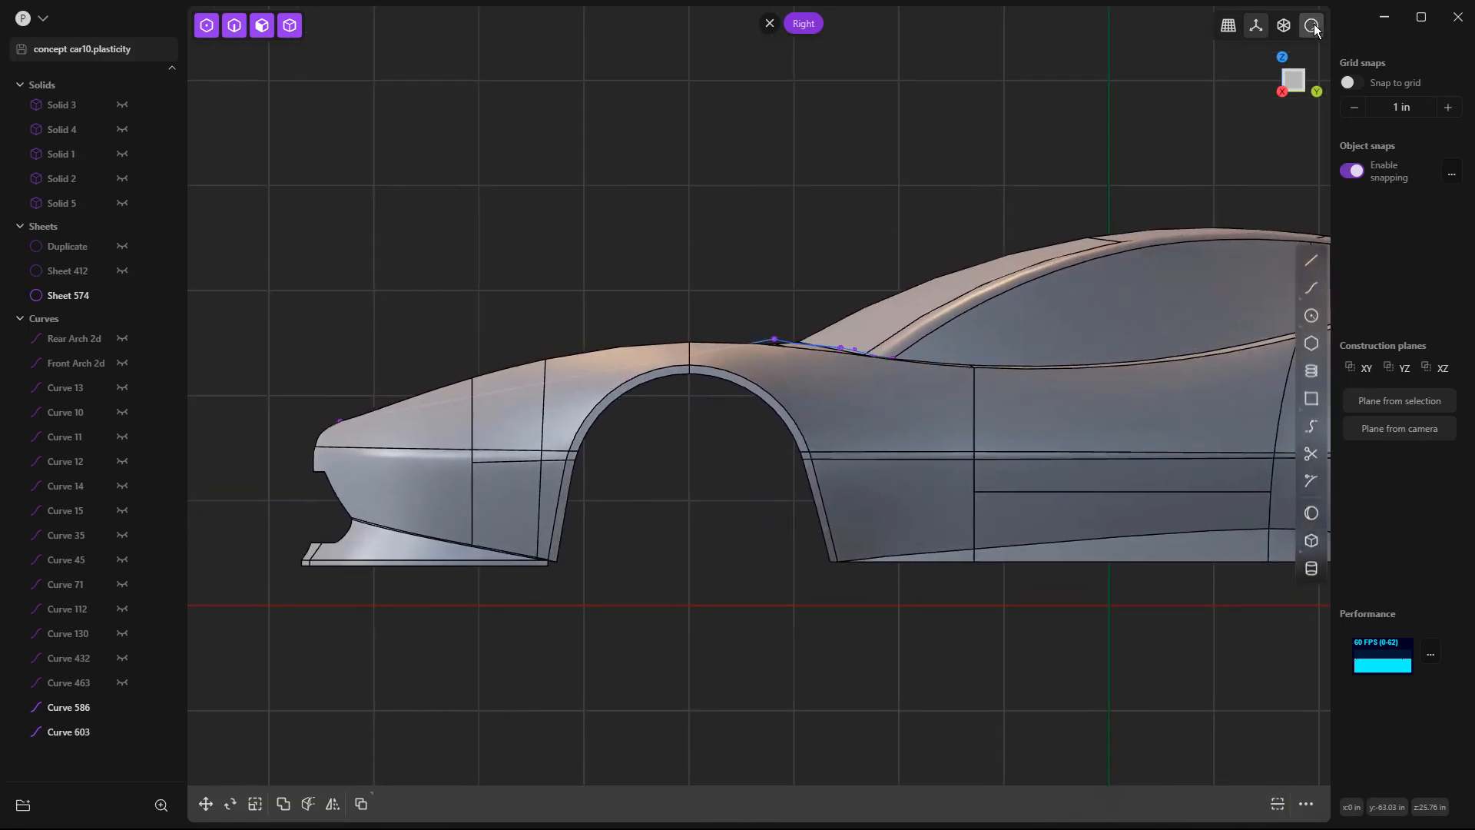
left_click(1313, 26)
left_click(1314, 193)
scroll(558, 393, "up", 2)
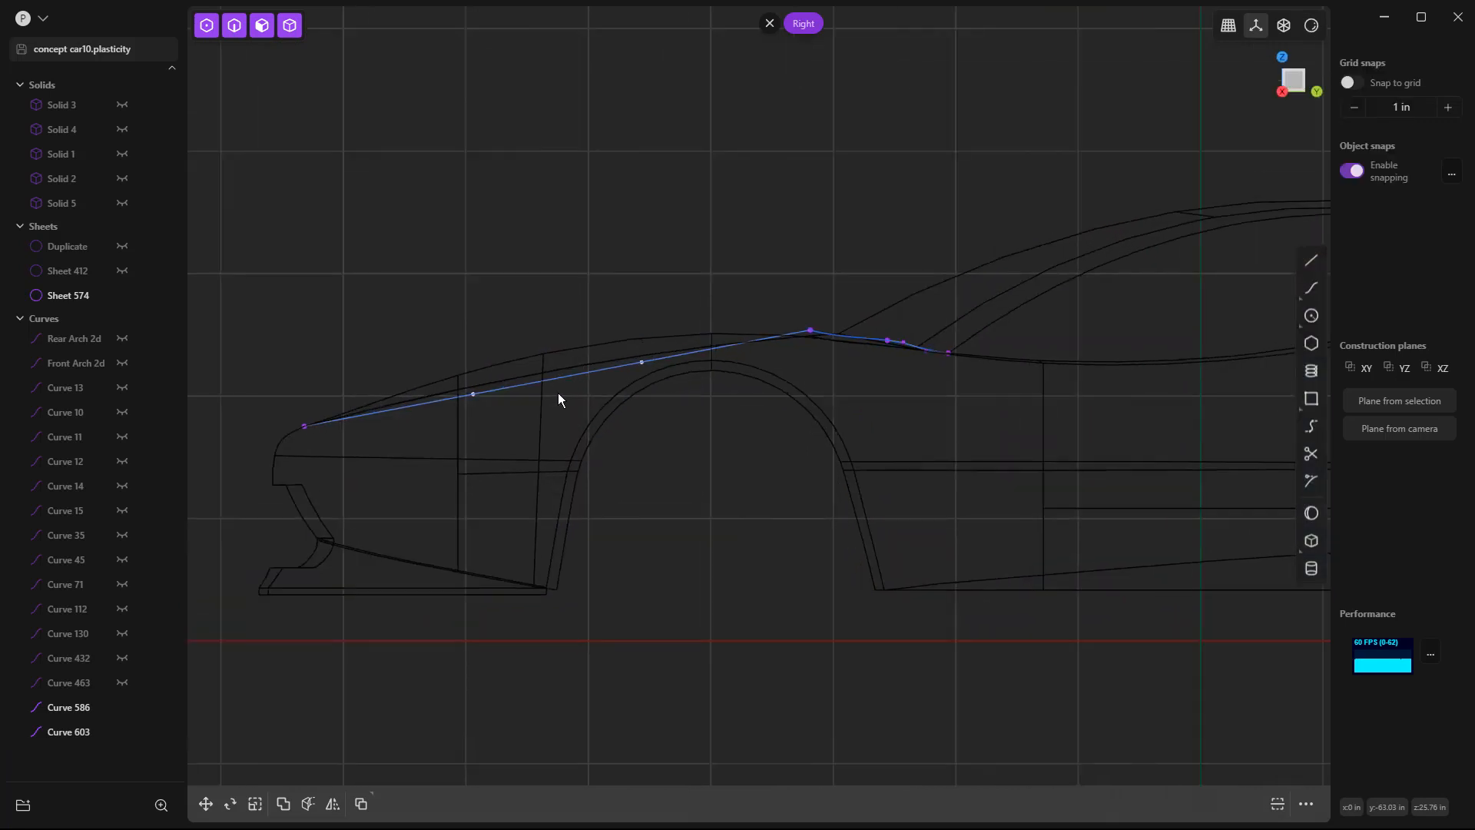
key("g")
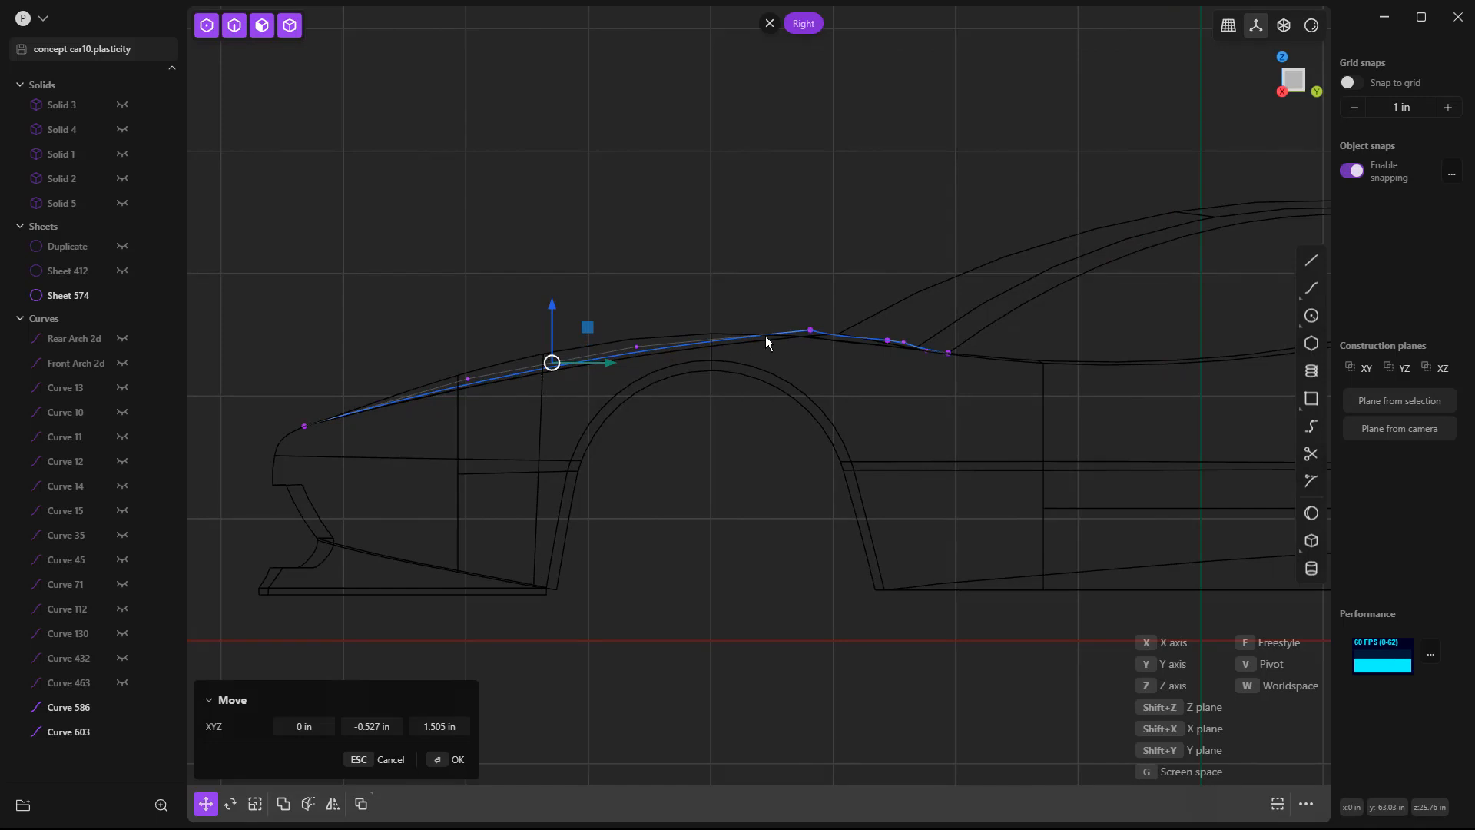
left_click(726, 266)
Check the bowed centreline curve from the side and front, and show the body's faces again.
mouse_move(518, 371)
middle_mouse_down()
mouse_move(482, 384)
mouse_move(662, 398)
mouse_move(628, 384)
mouse_move(521, 397)
mouse_move(598, 403)
mouse_move(527, 399)
middle_mouse_up()
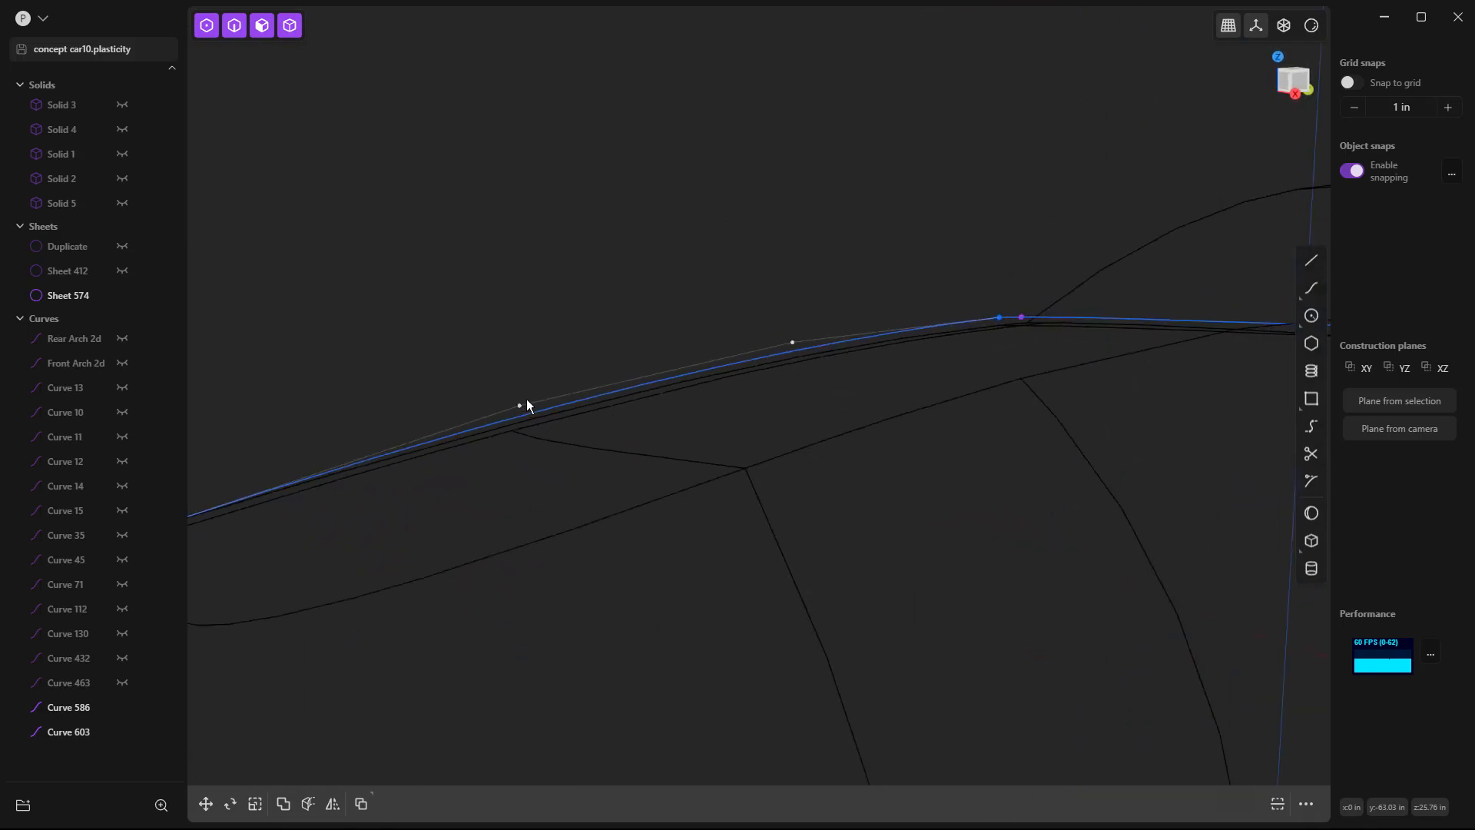
key("KP_3")
scroll(763, 377, "down", 3)
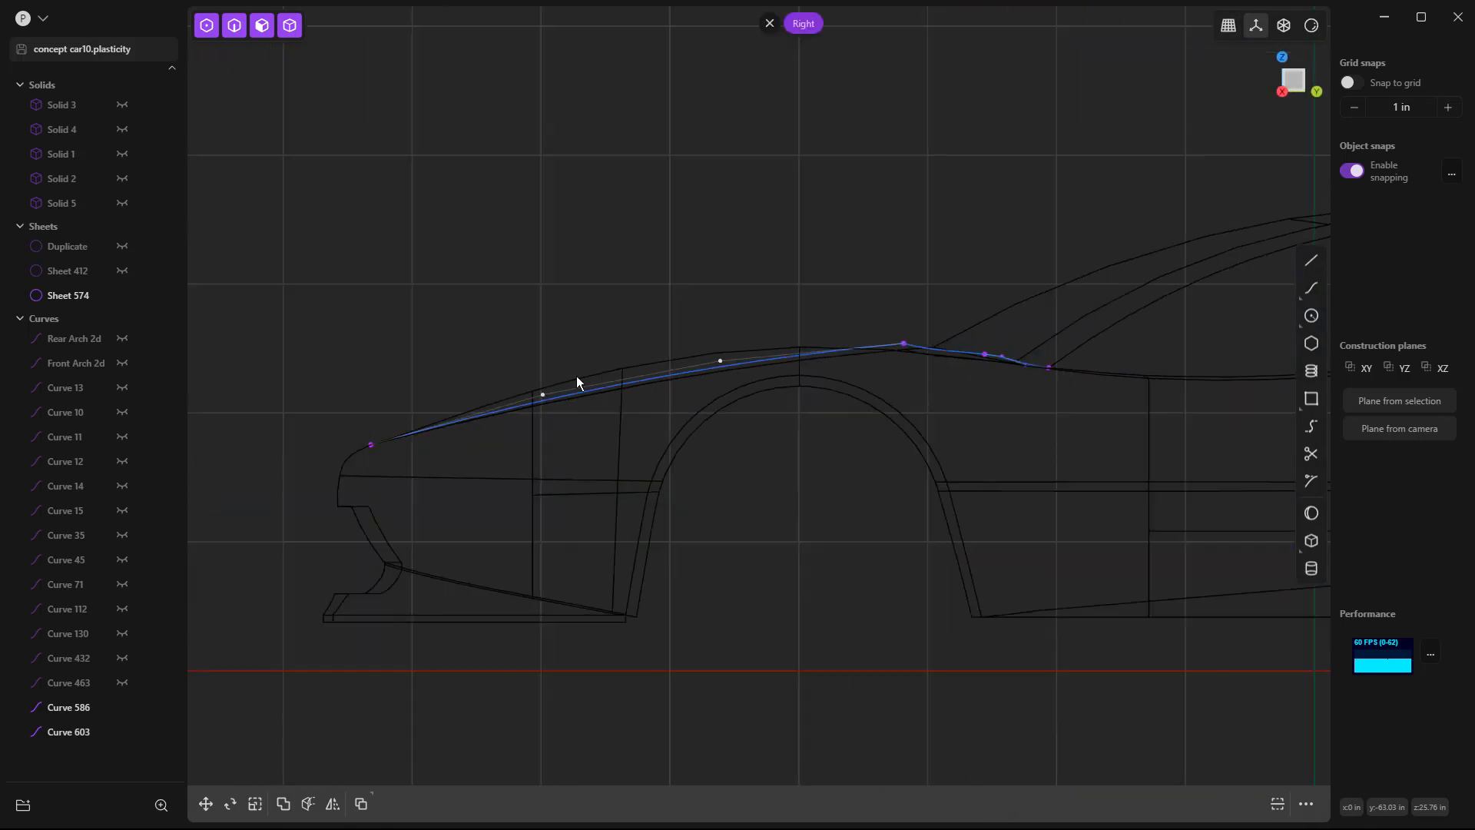
middle_click_drag(868, 356, 845, 415)
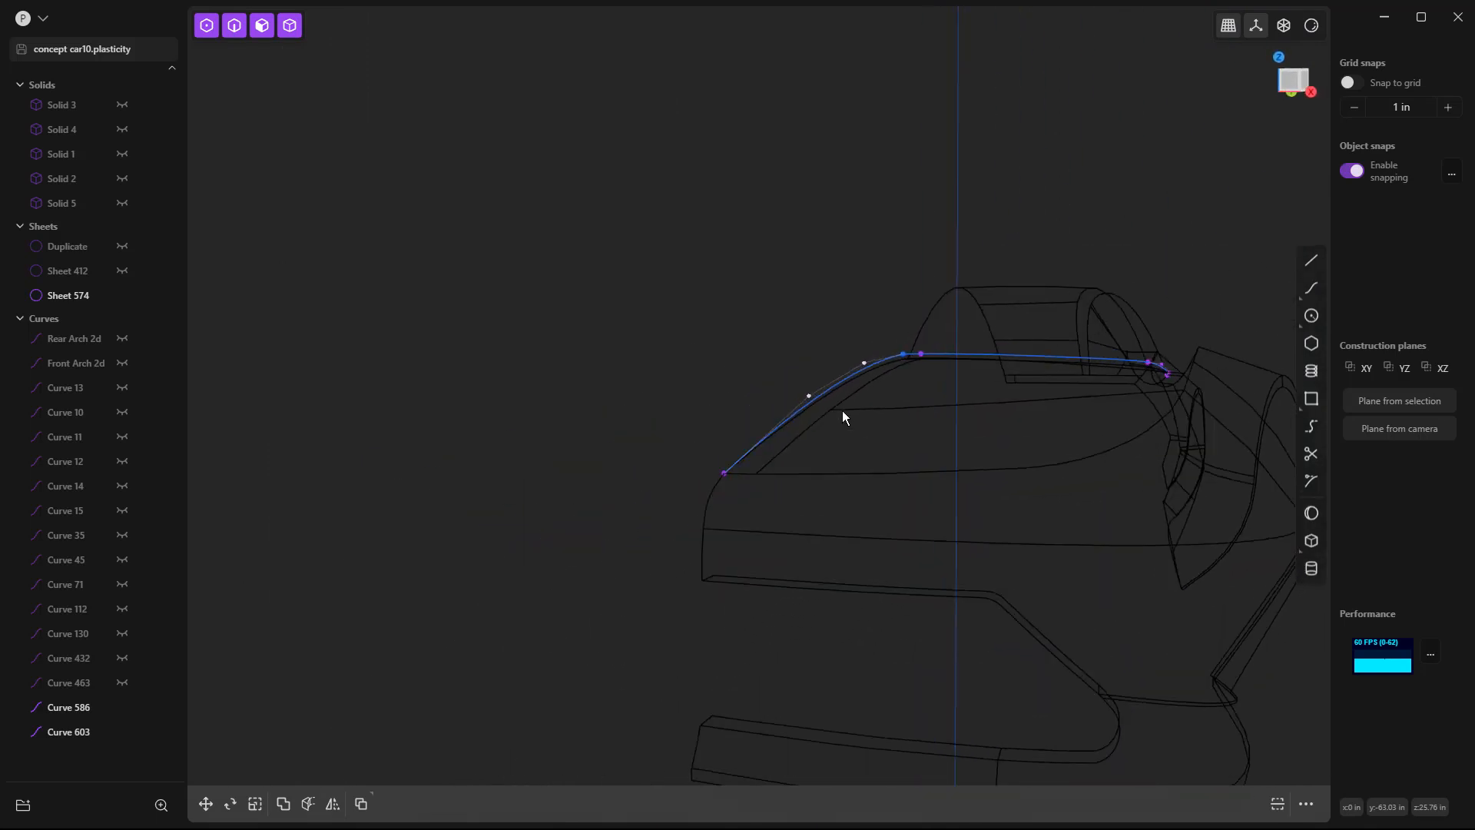
mouse_move(1314, 29)
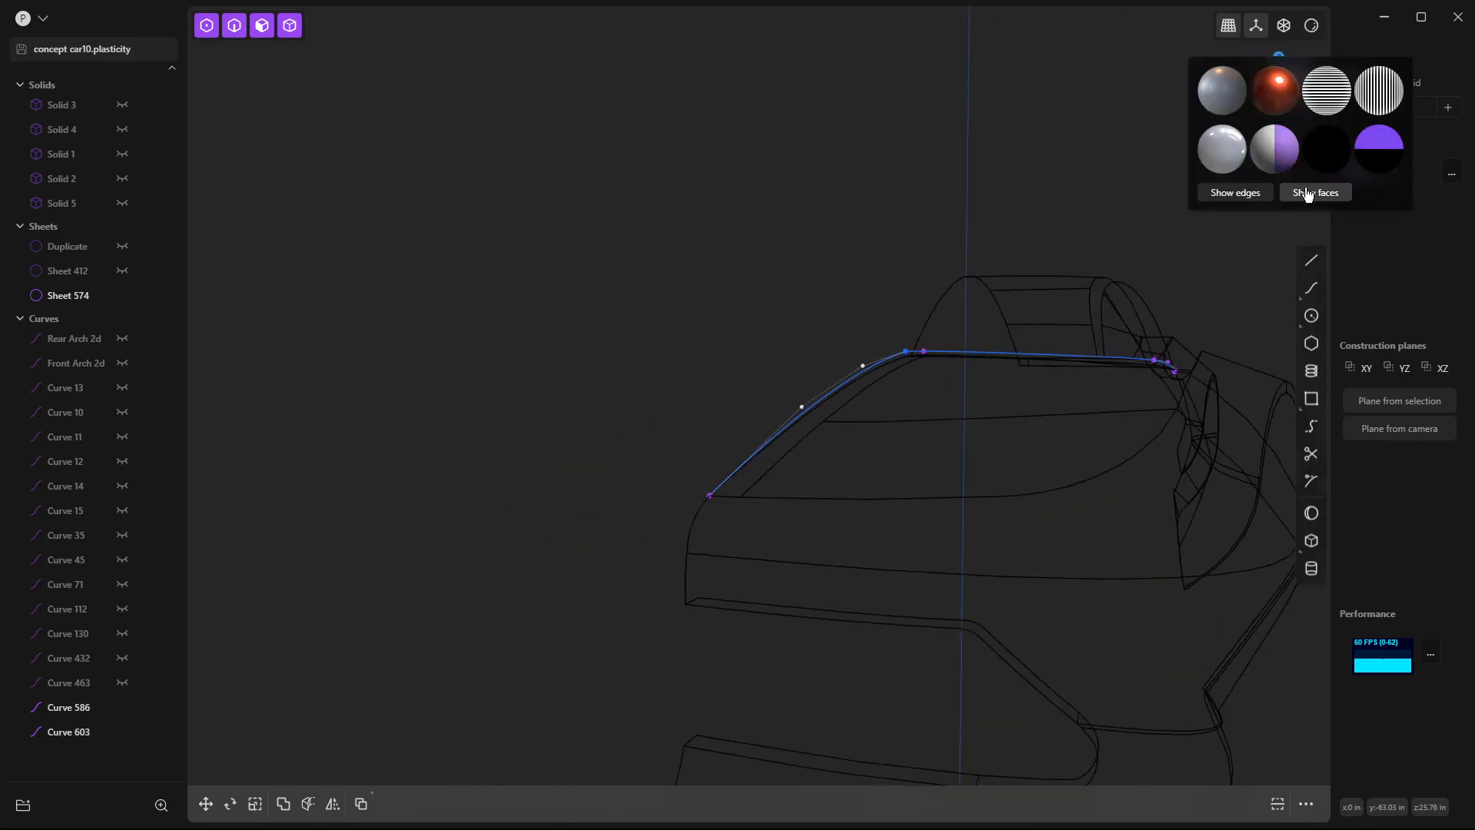
left_click(1311, 189)
middle_click_drag(1083, 243, 731, 286)
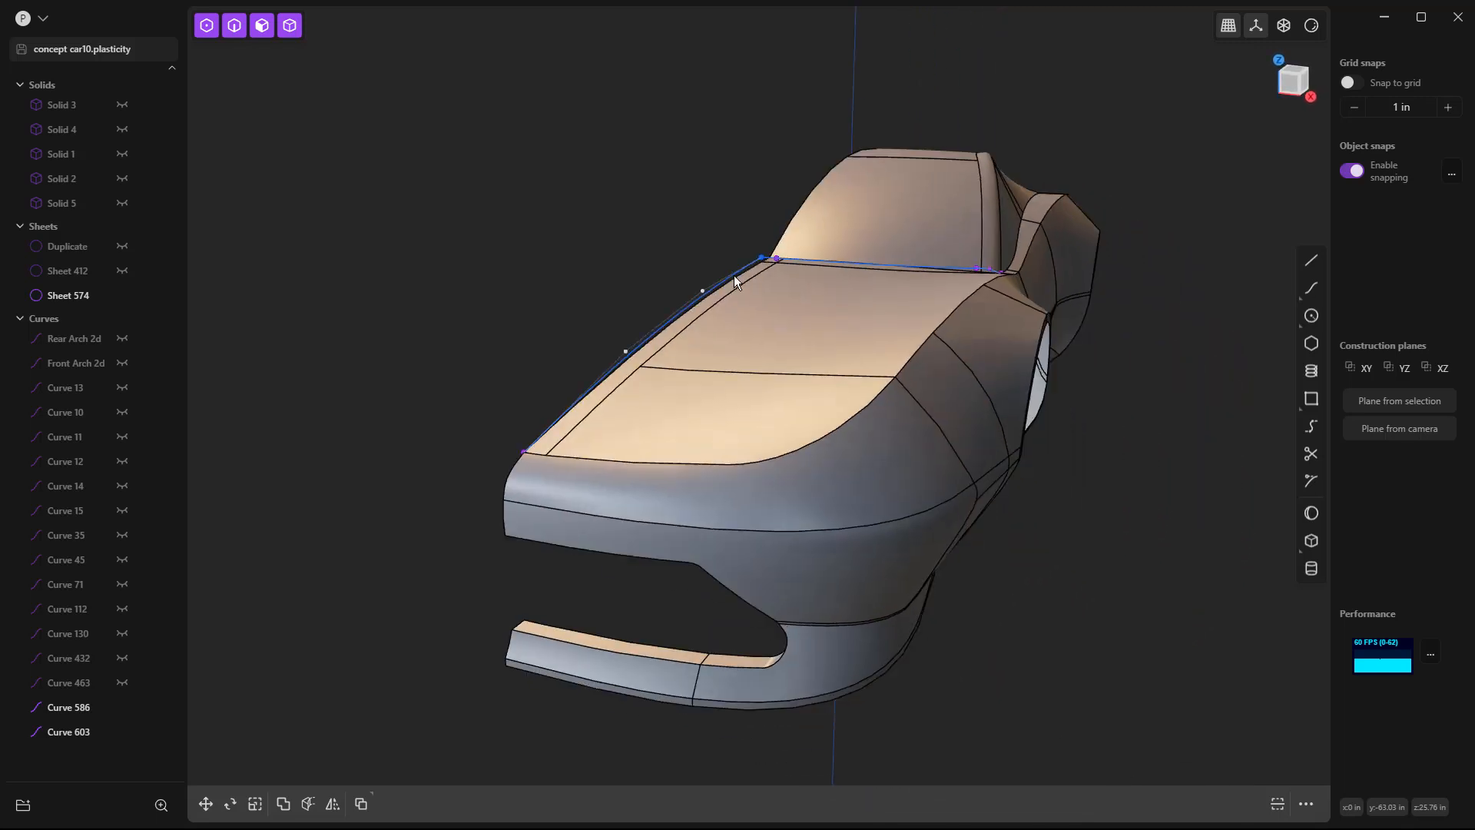
Extrude the bowed centreline curve into a narrow sheet reaching outward across the car's centre, away from the half body.
left_click(734, 281)
left_click(735, 278)
key("e")
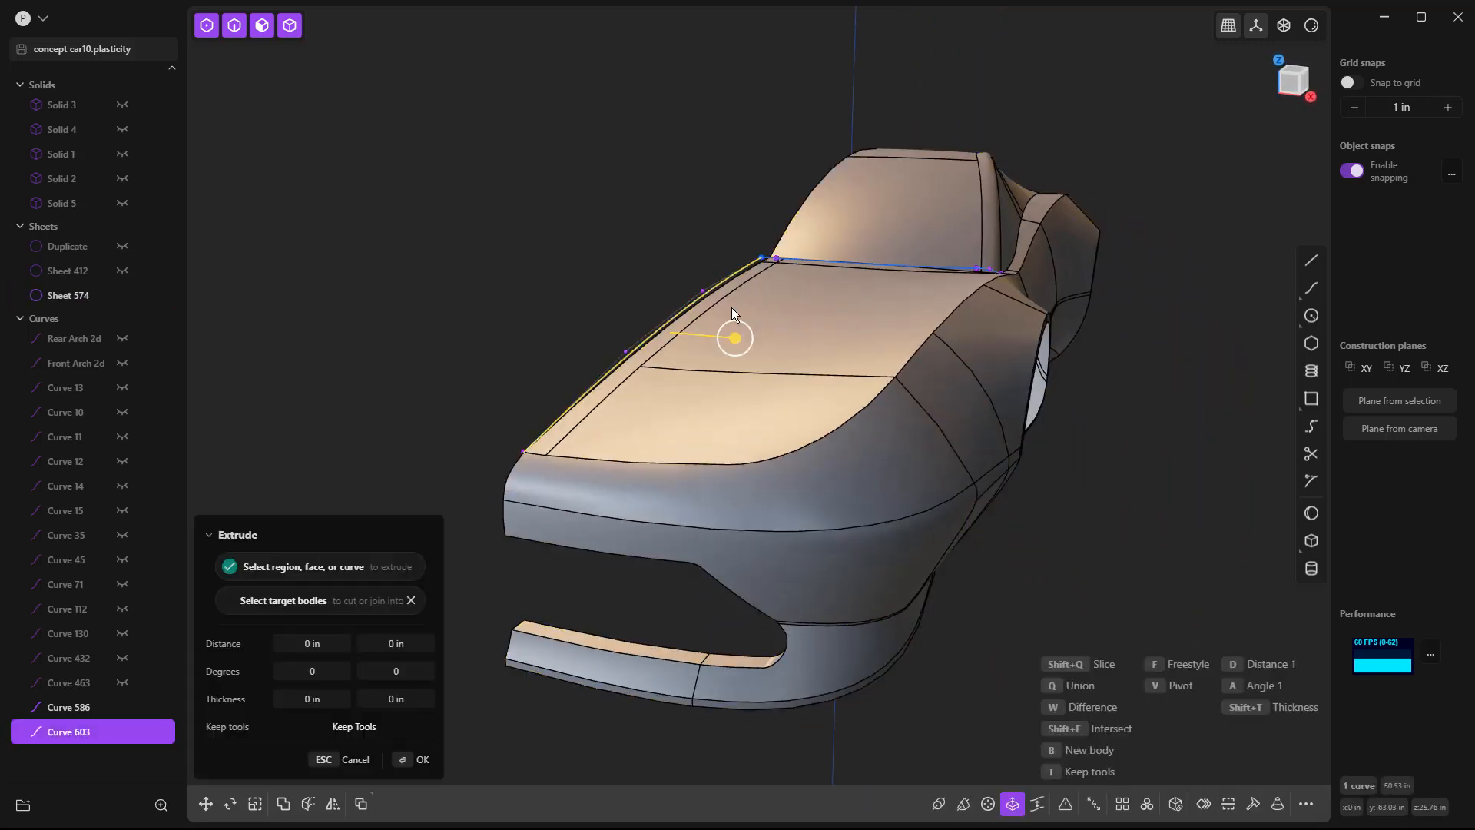
left_click_drag(733, 339, 709, 337)
right_click(657, 242)
left_click(658, 241)
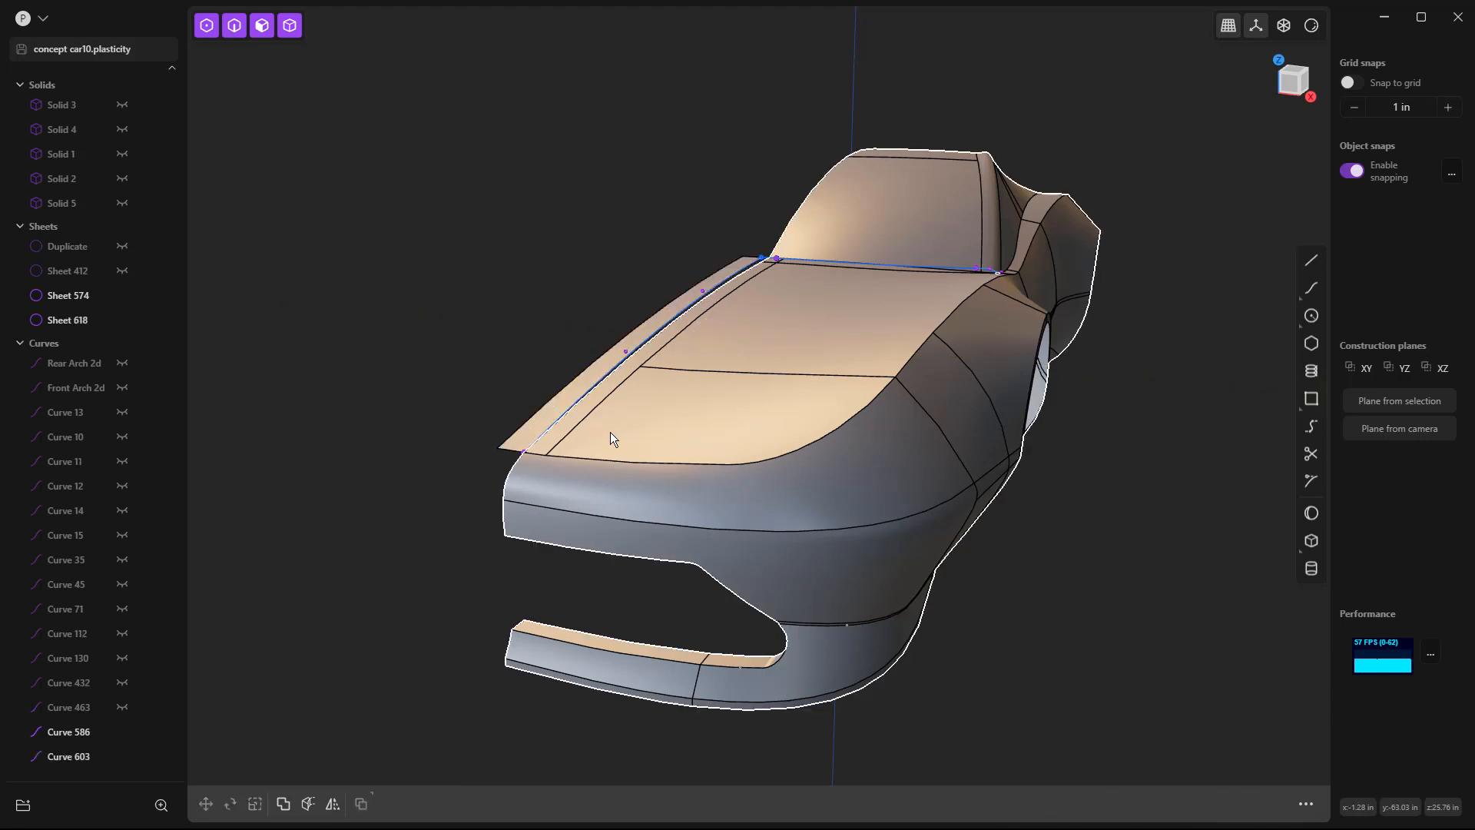
Delete the centreline curve that the narrow sheet was extruded from.
scroll(759, 270, "up", 4)
left_click(734, 269)
key("Delete")
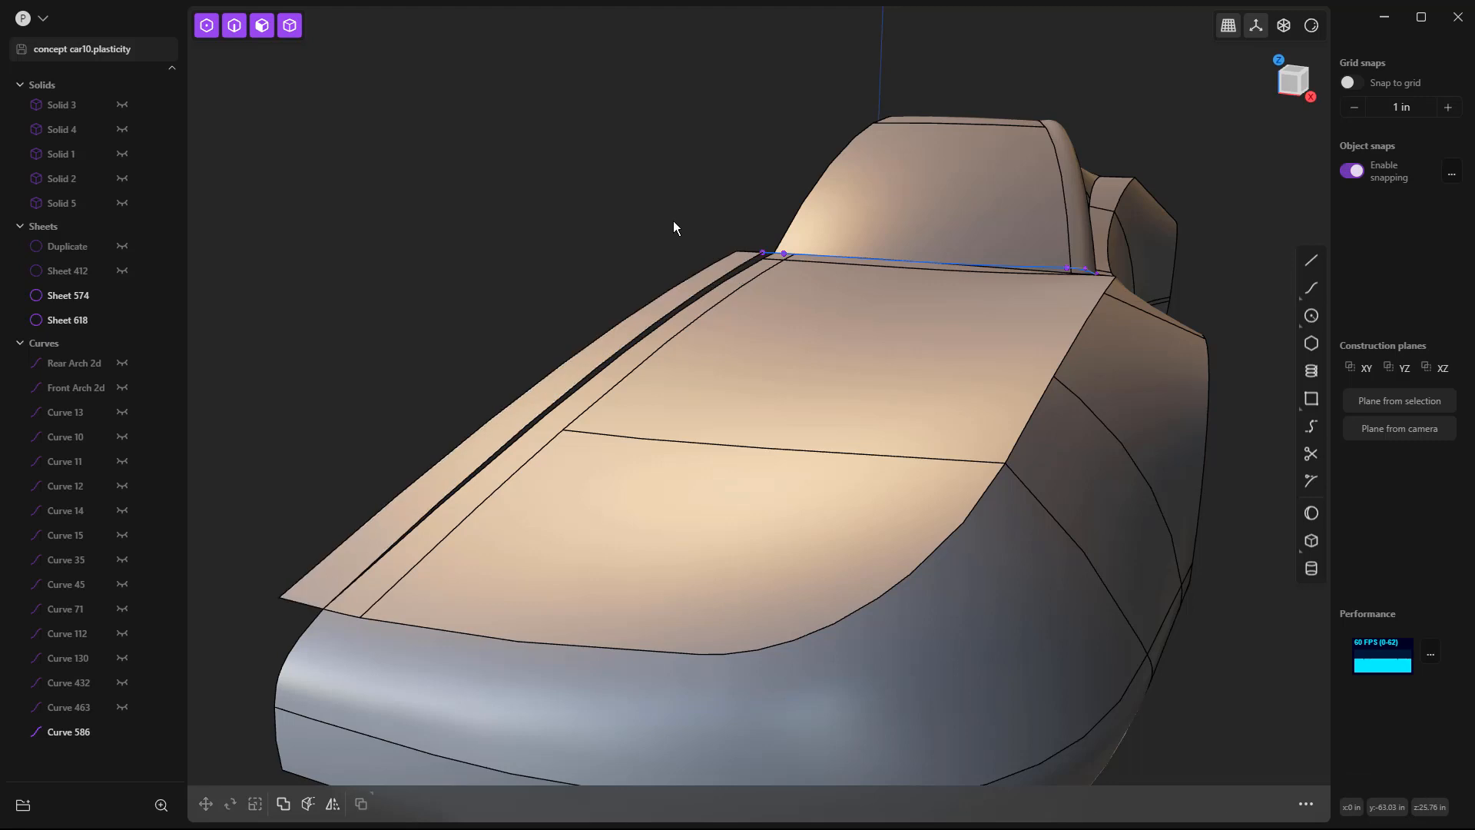
Delete the narrow hood face running along the centreline beside the extruded sheet.
left_click(713, 304)
left_click(720, 296)
key("e")
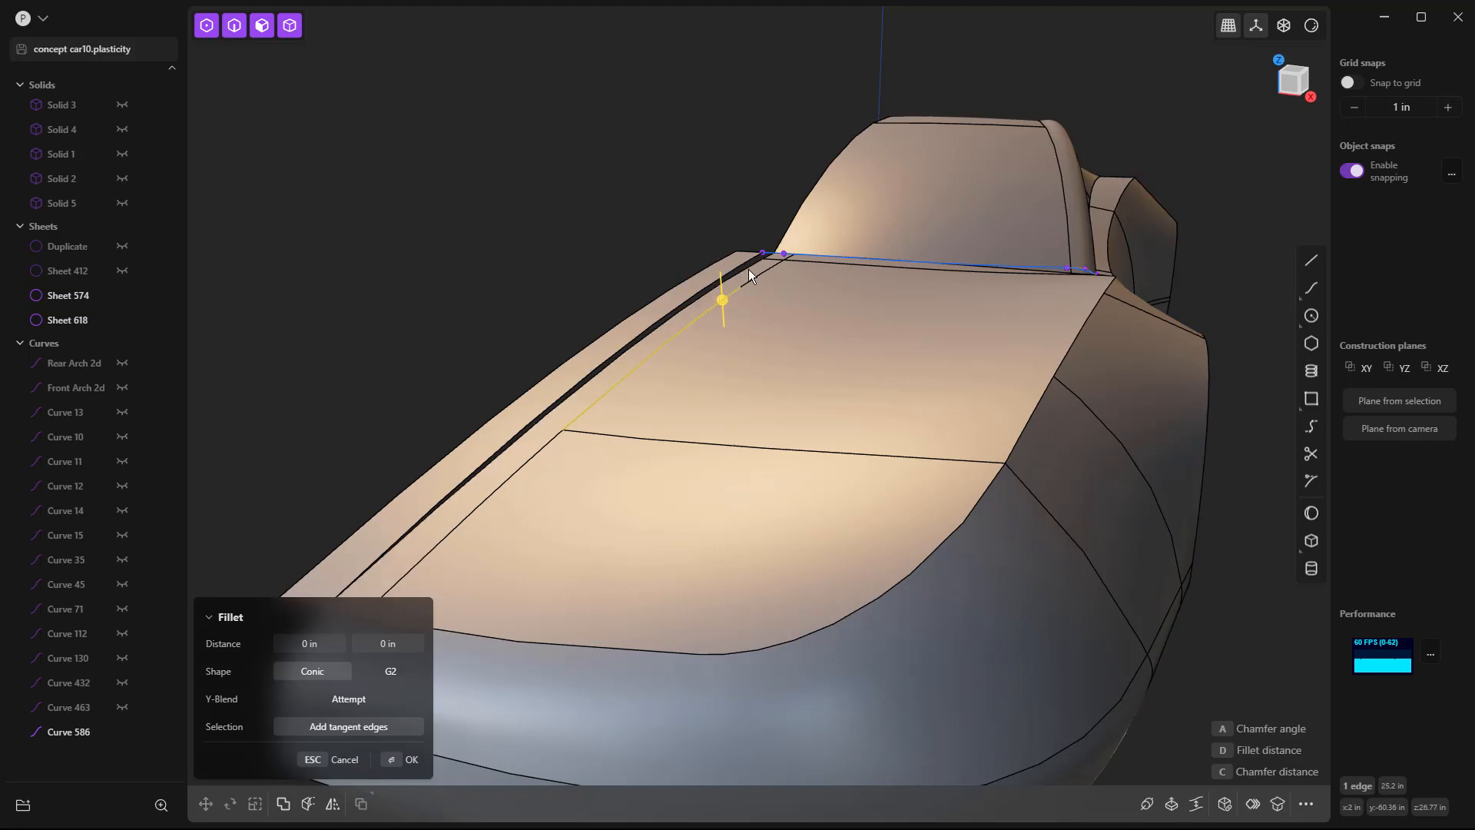
left_click(525, 459)
key("e")
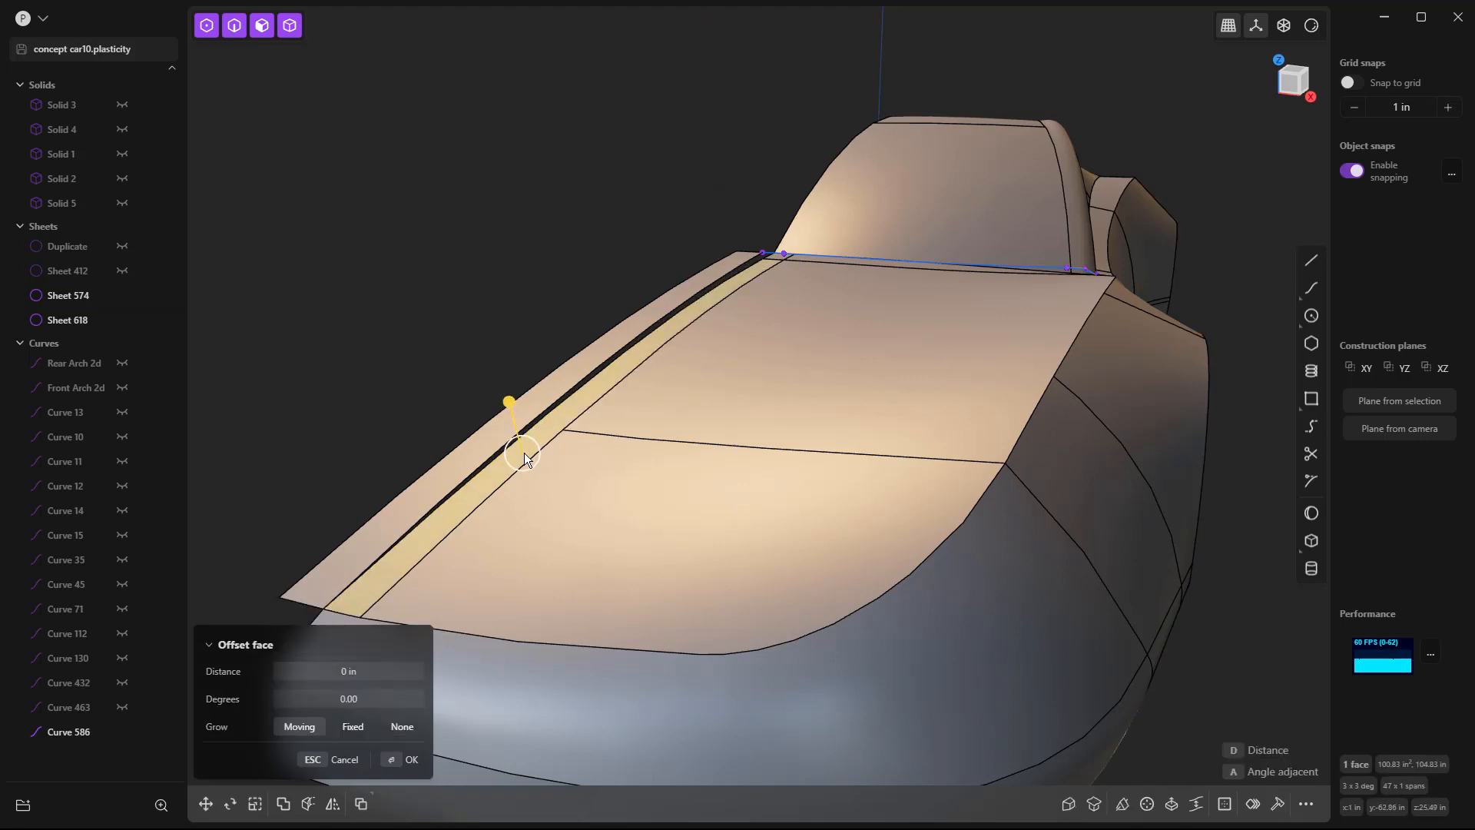
key("Delete")
Delete the two remaining large hood faces, the front panel and the one behind it.
left_click(603, 482)
left_click(602, 482)
key("e")
key("Delete")
left_click(846, 385)
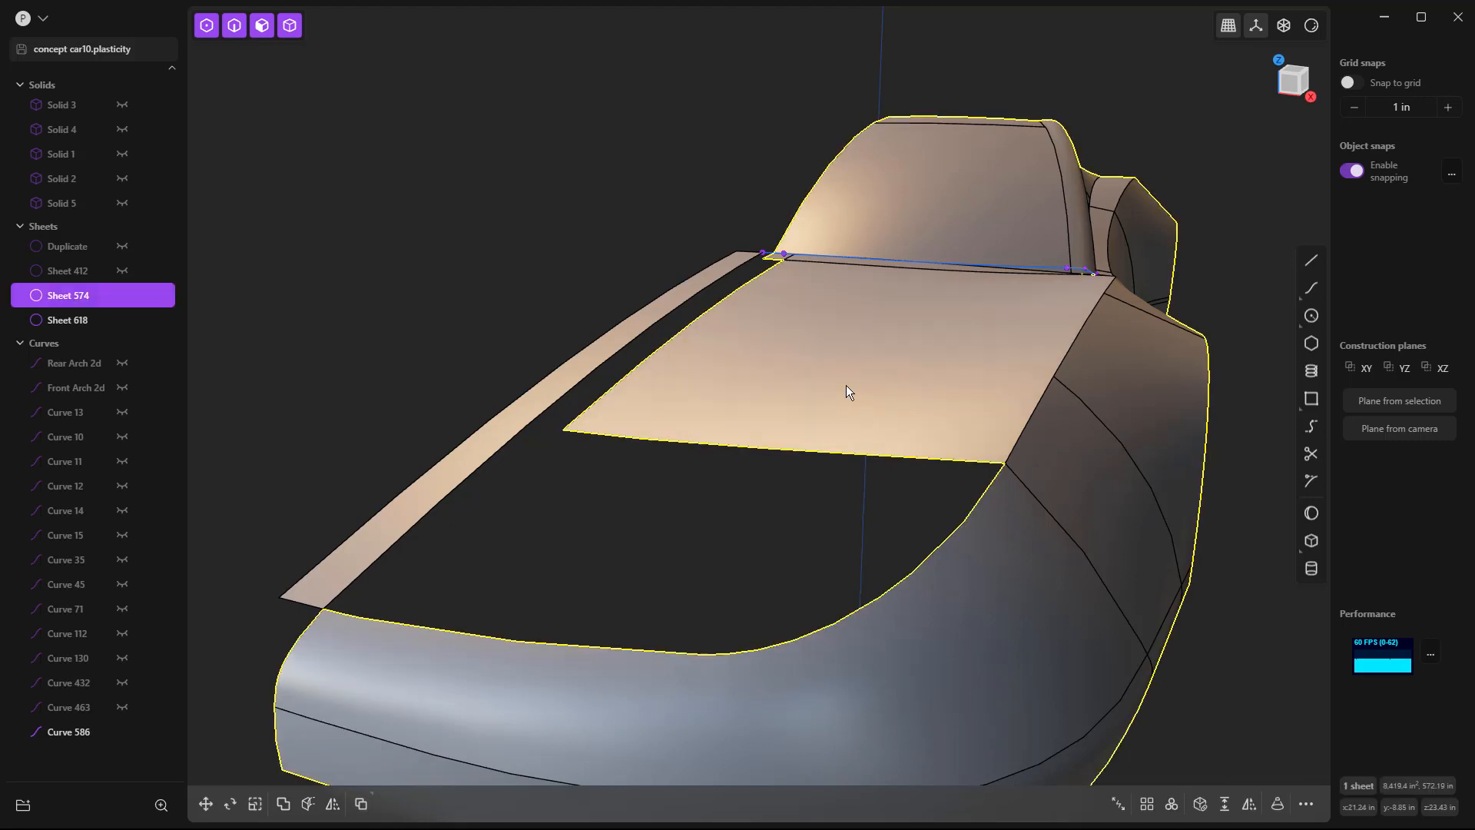
left_click(846, 385)
key("e")
key("Delete")
scroll(846, 385, "down", 5)
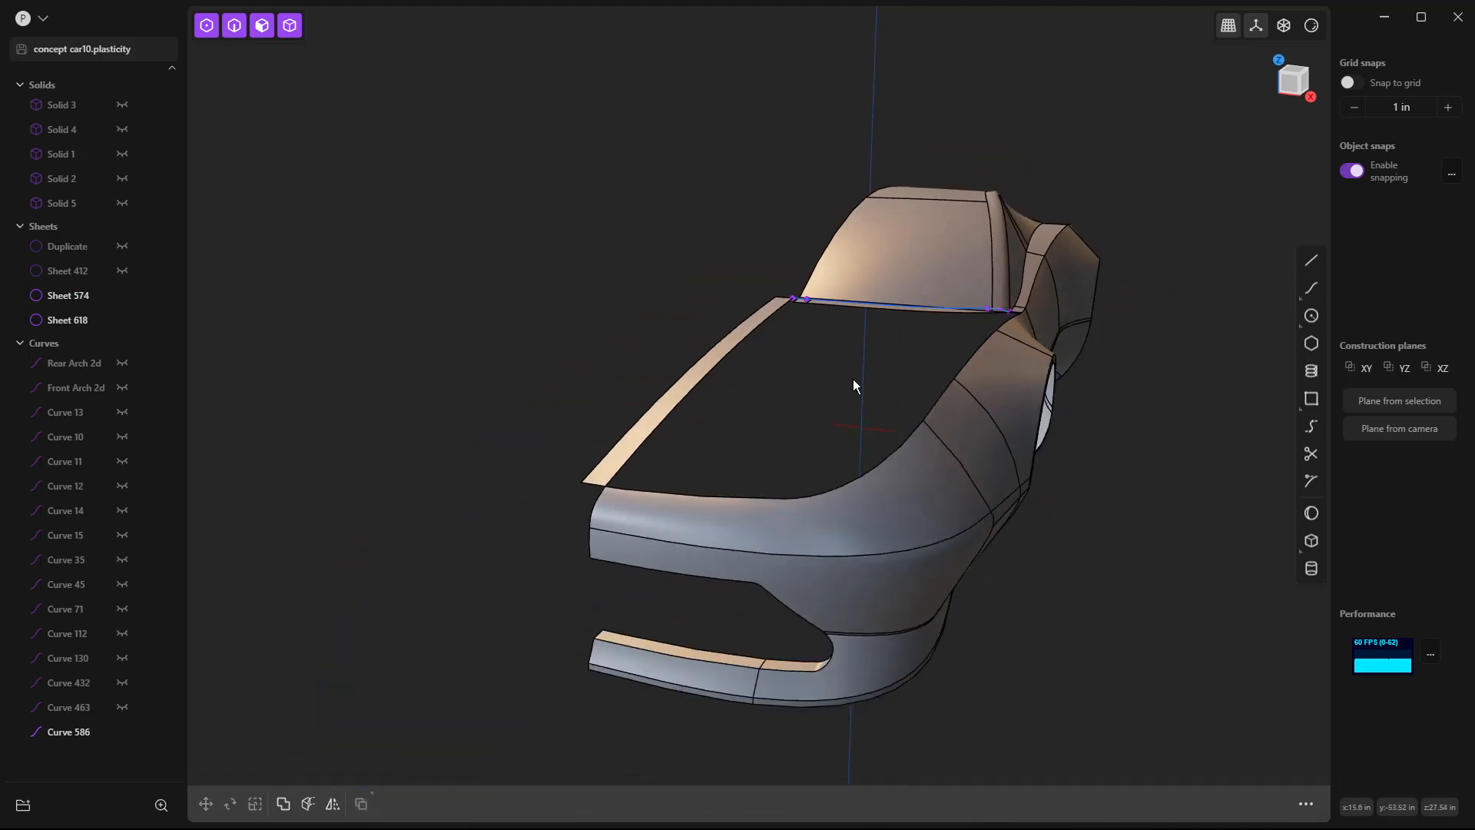
Delete the short strip face in front of the knife cut at the side window's lower front corner.
middle_click_drag(846, 398, 737, 453)
scroll(1037, 469, "up", 6)
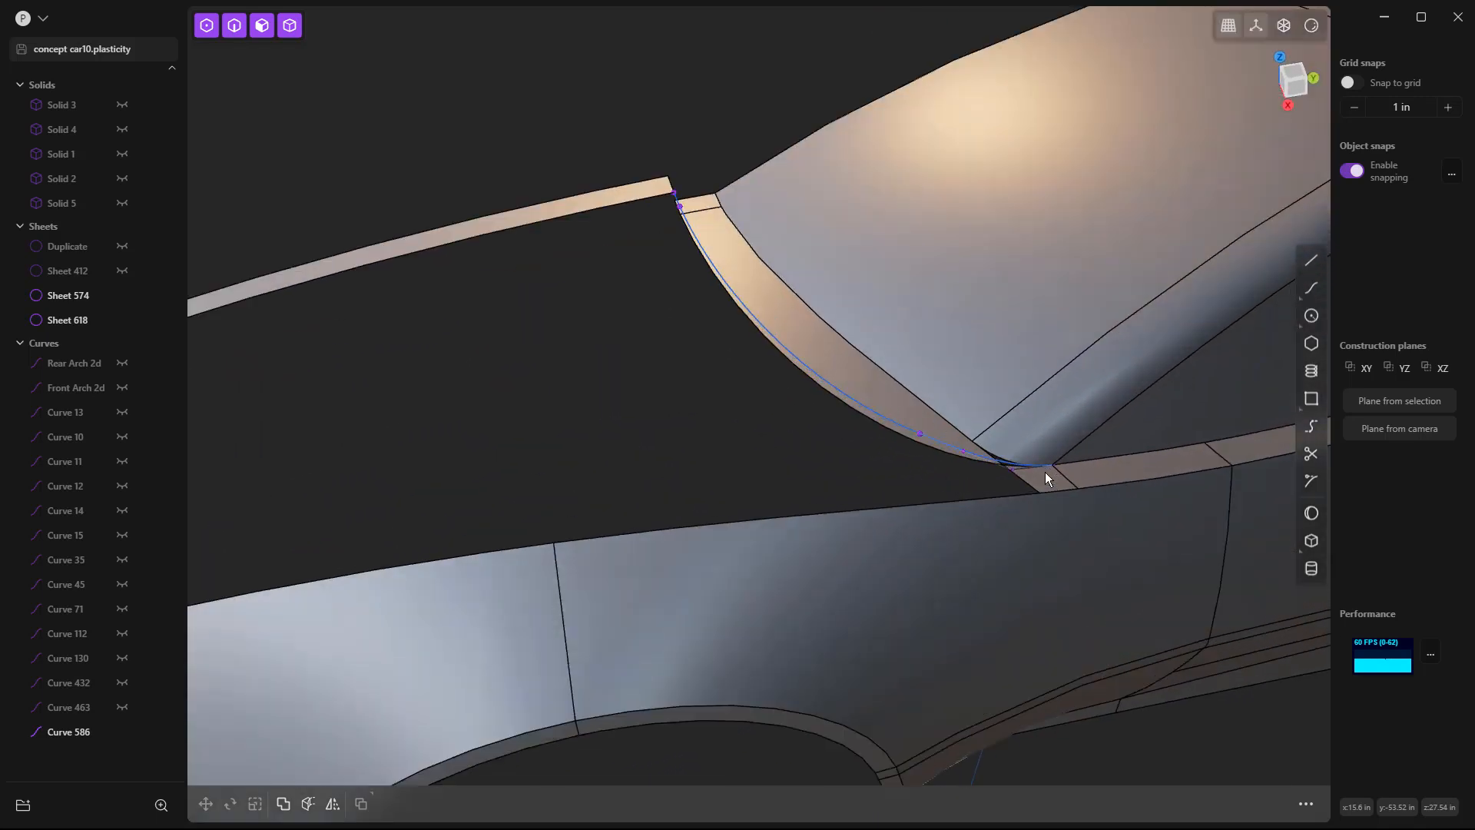
left_click(1038, 498)
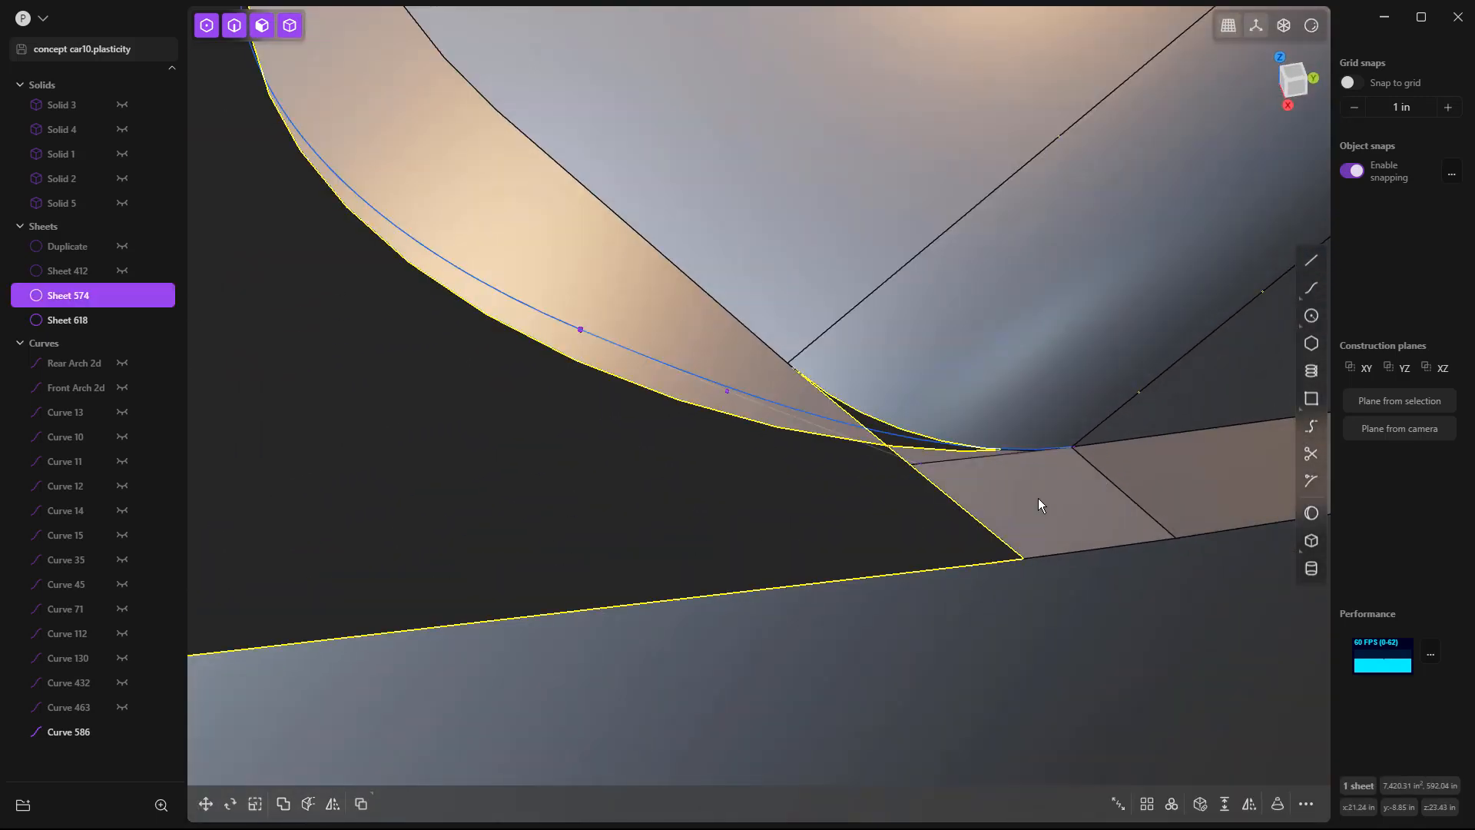
key("o")
key("Escape")
scroll(926, 454, "up", 3)
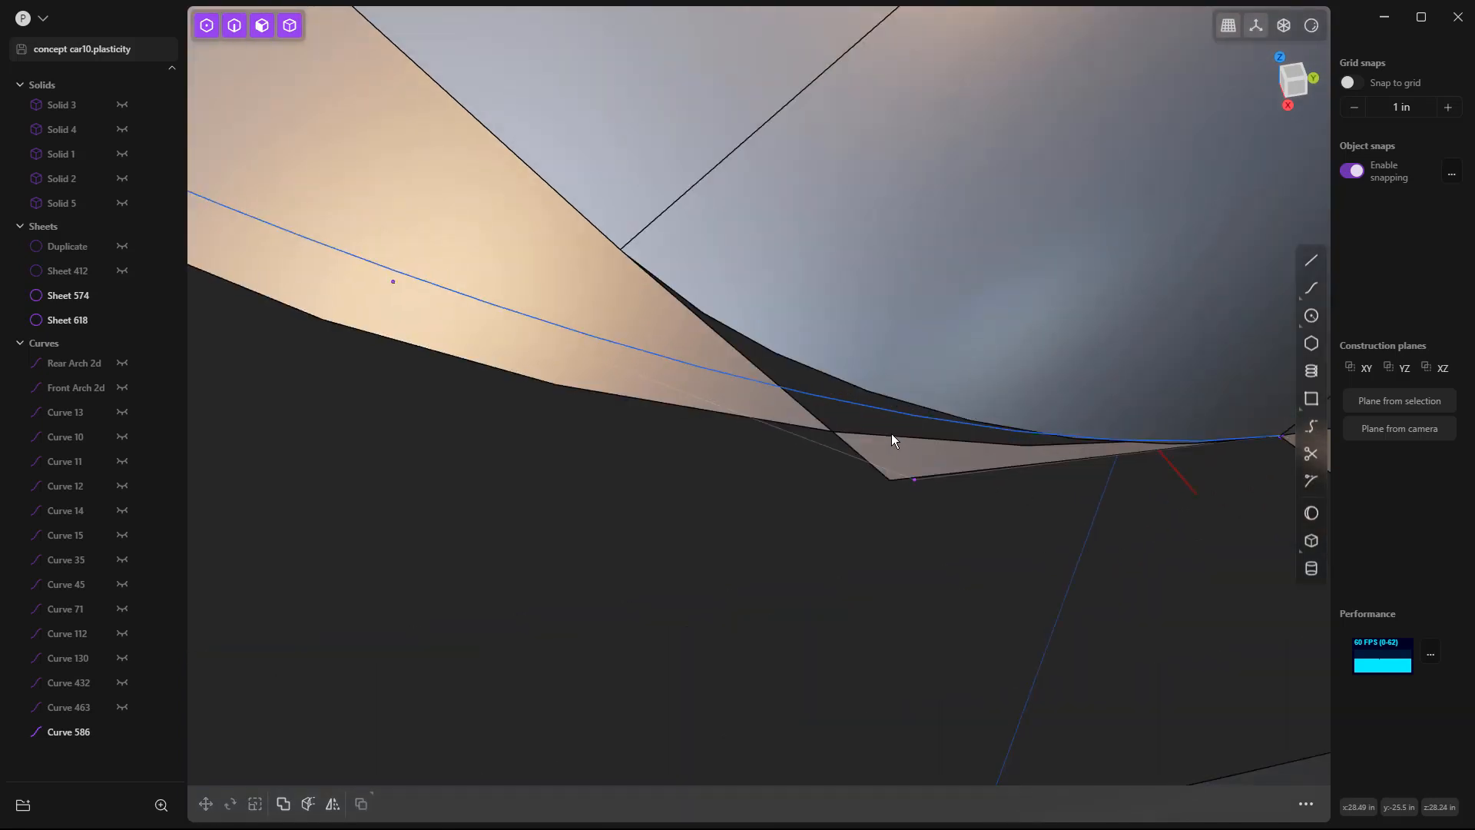
Duplicate the upper edge of the sliver face below the windshield pillar as a separate curve, leaving it in place.
left_click(892, 432)
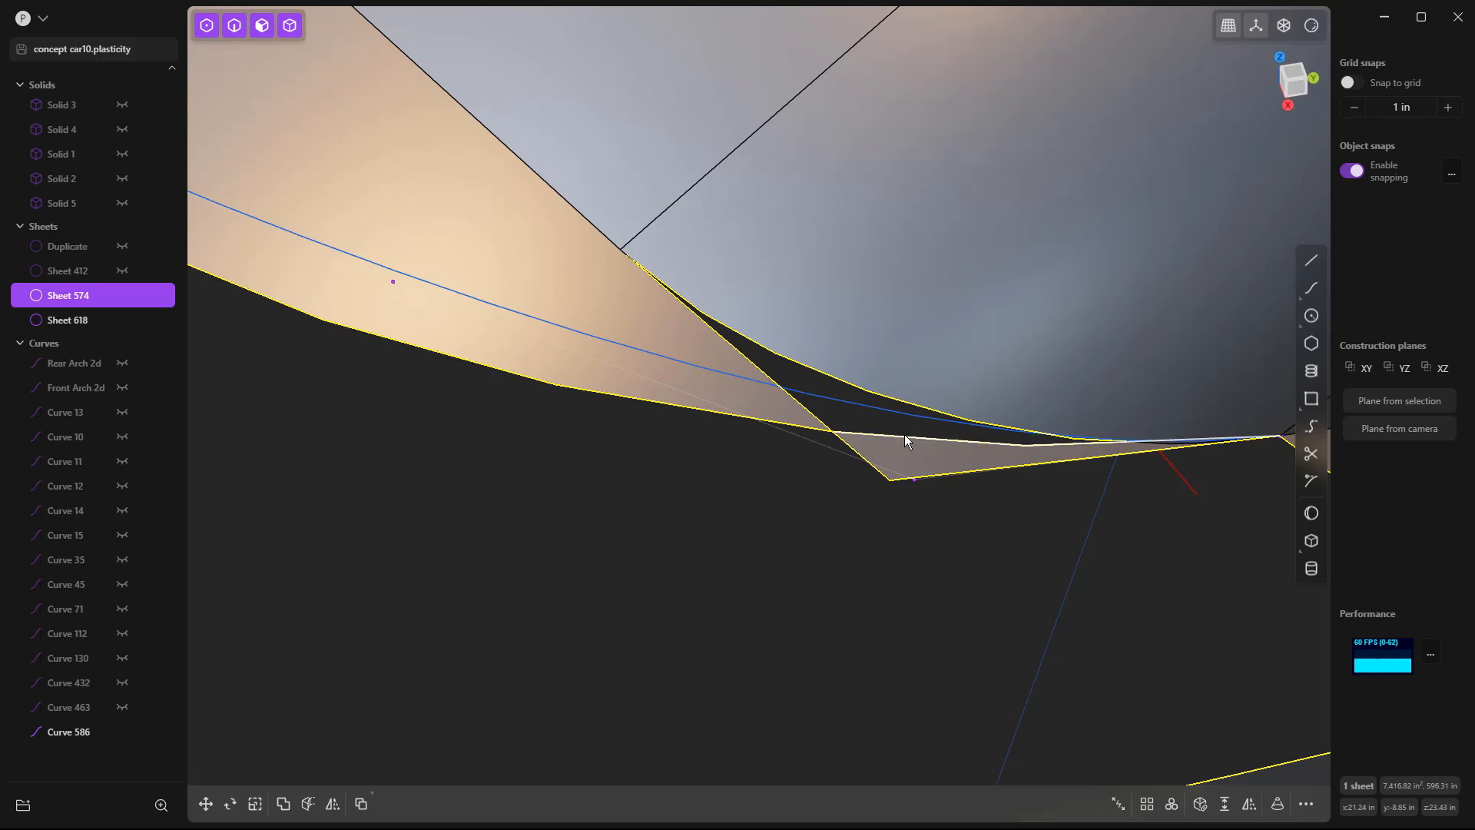
left_click(904, 439)
key("f")
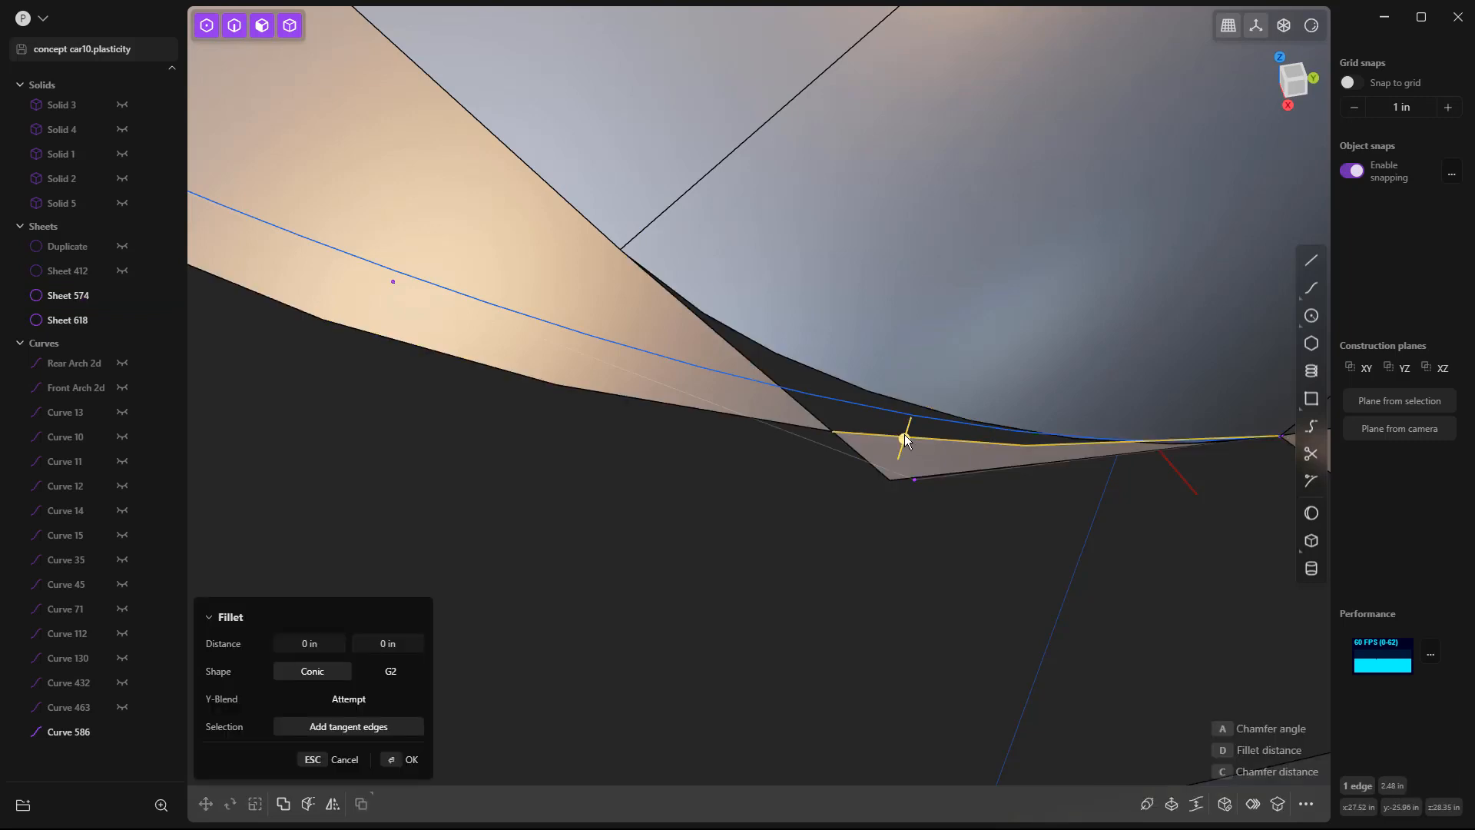
scroll(905, 439, "down", 5)
scroll(937, 461, "up", 2)
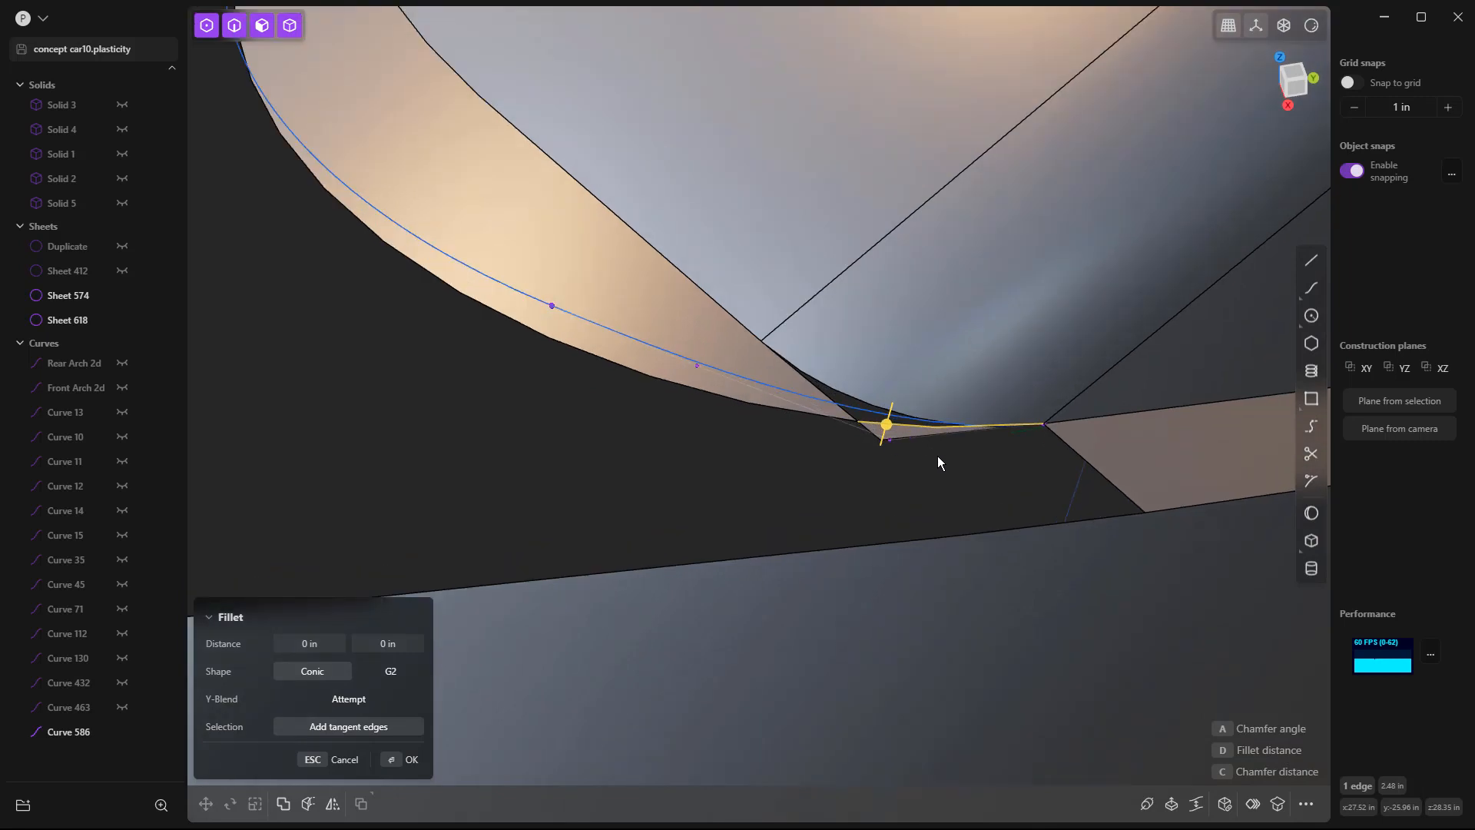
key("shift+d")
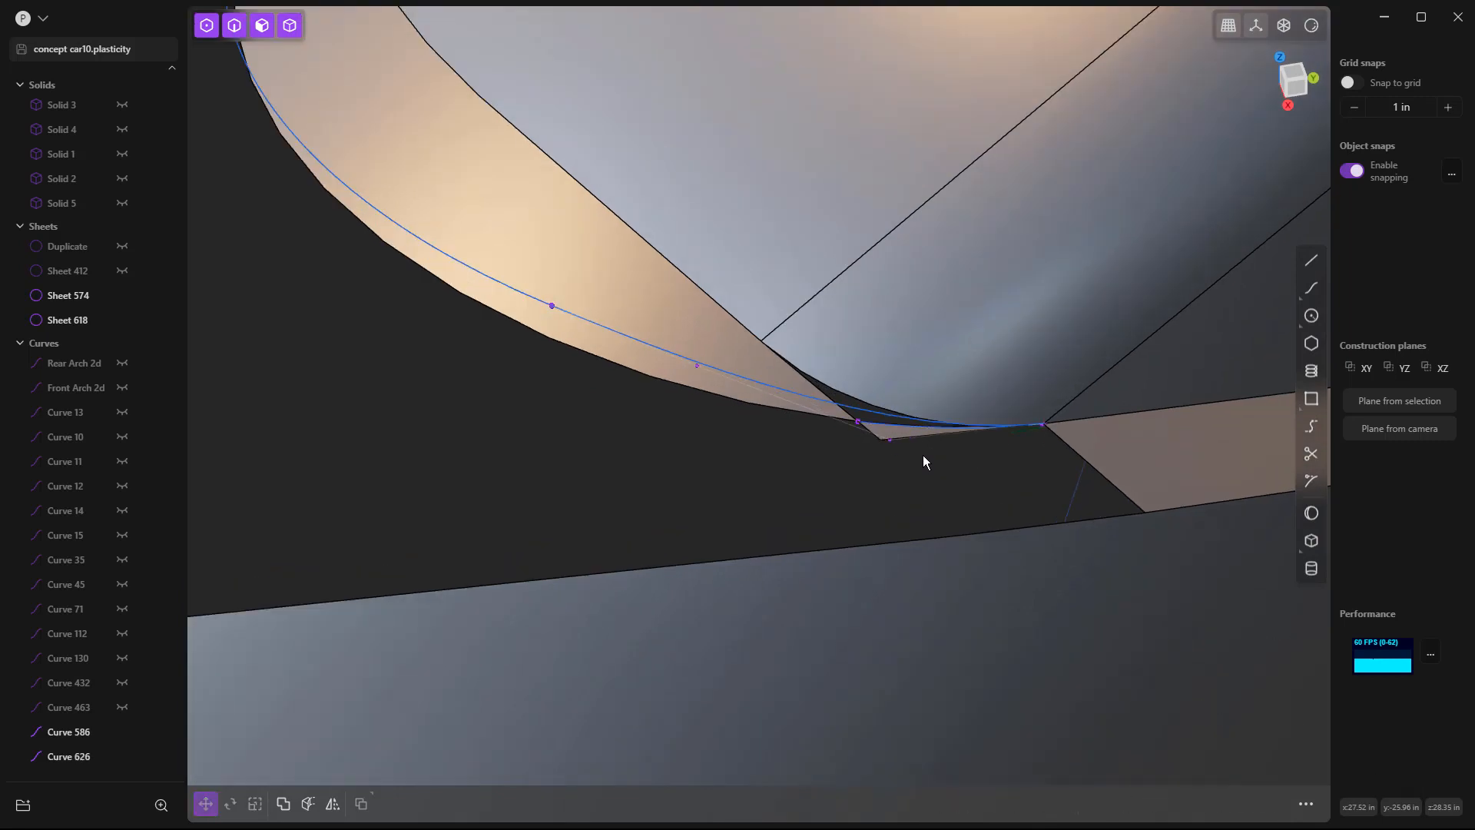
key("Escape")
Delete the thin sliver face at the base of the windshield pillar.
scroll(924, 455, "up", 4)
left_click(822, 376)
key("o")
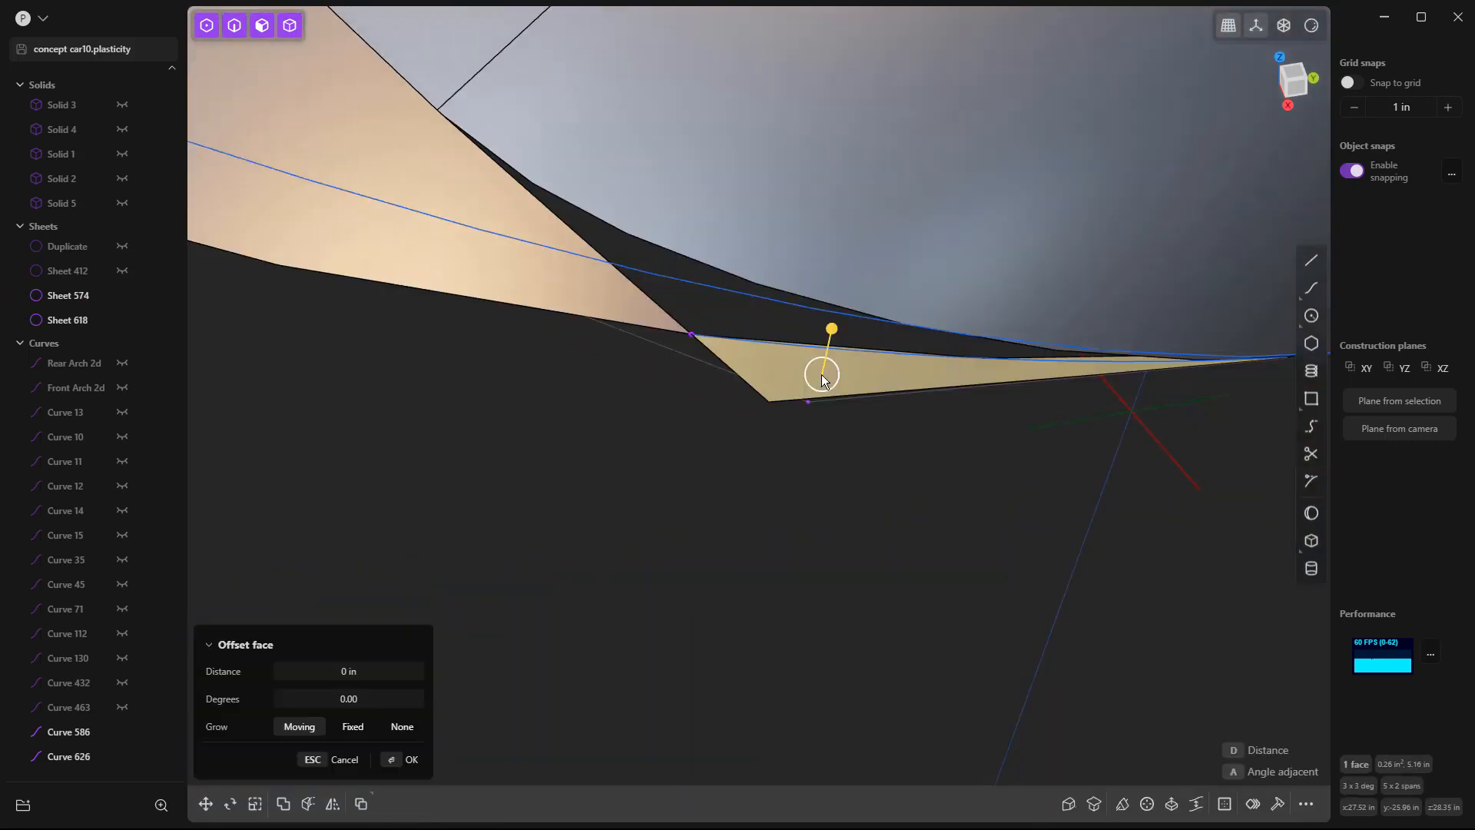
key("Delete")
scroll(828, 416, "down", 4)
Draw two straight lines along X from the fender's seam corners across the centreline strip, about 40.6 in and 34.7 in long.
mouse_move(868, 432)
middle_mouse_down()
mouse_move(808, 435)
mouse_move(854, 427)
middle_mouse_up()
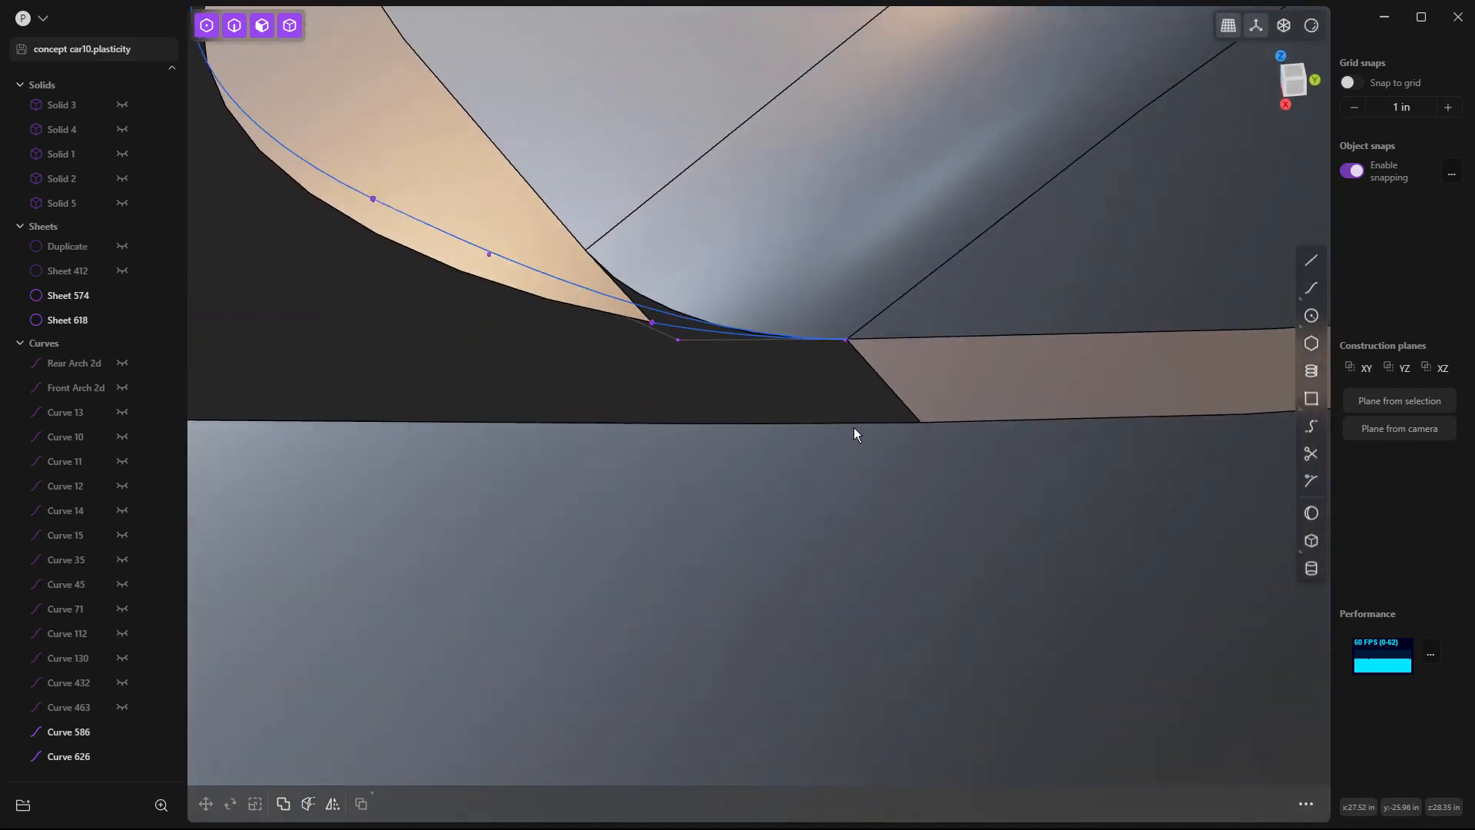
scroll(852, 369, "down", 6)
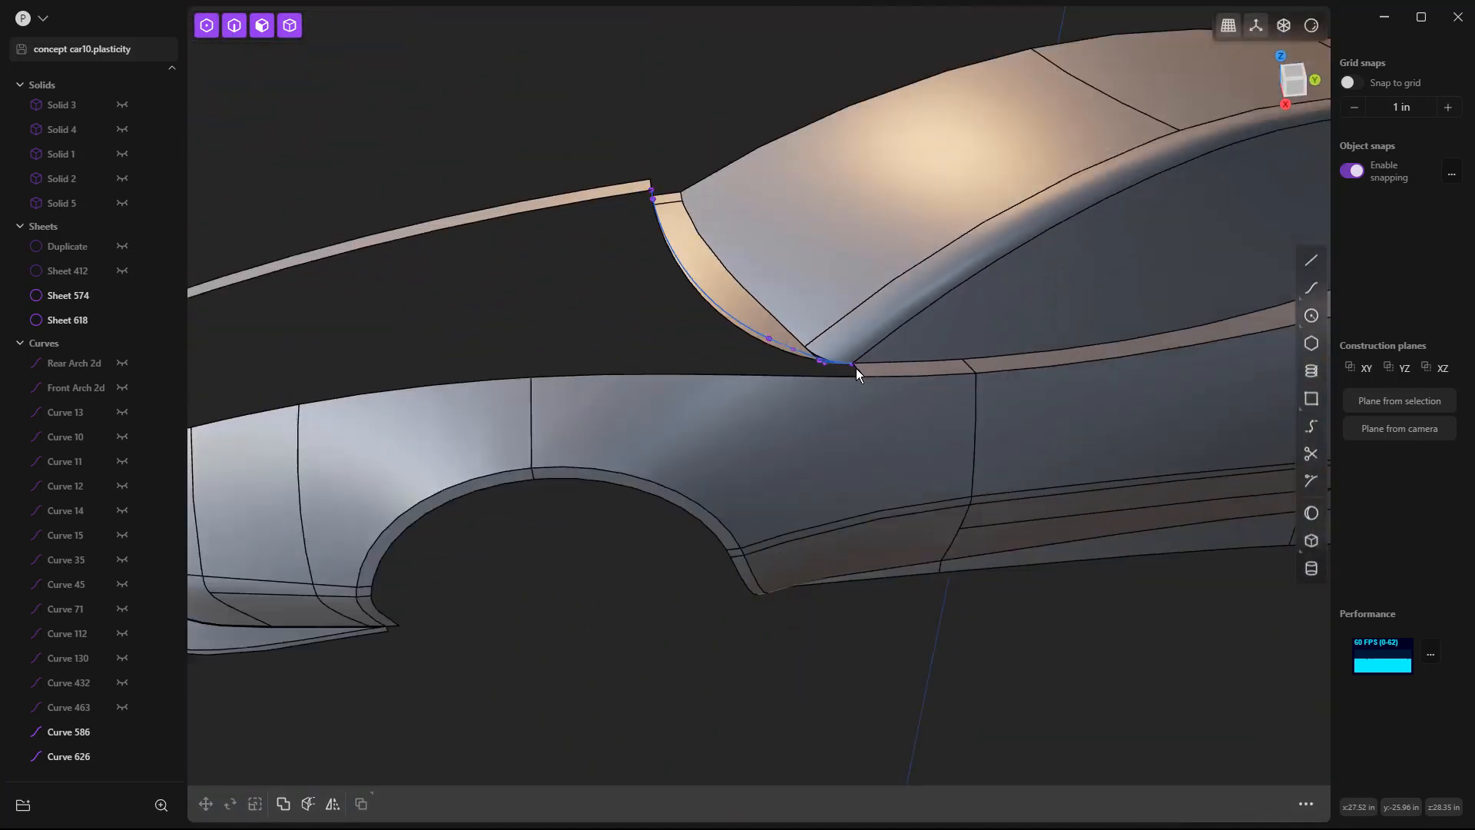
scroll(592, 338, "down", 5)
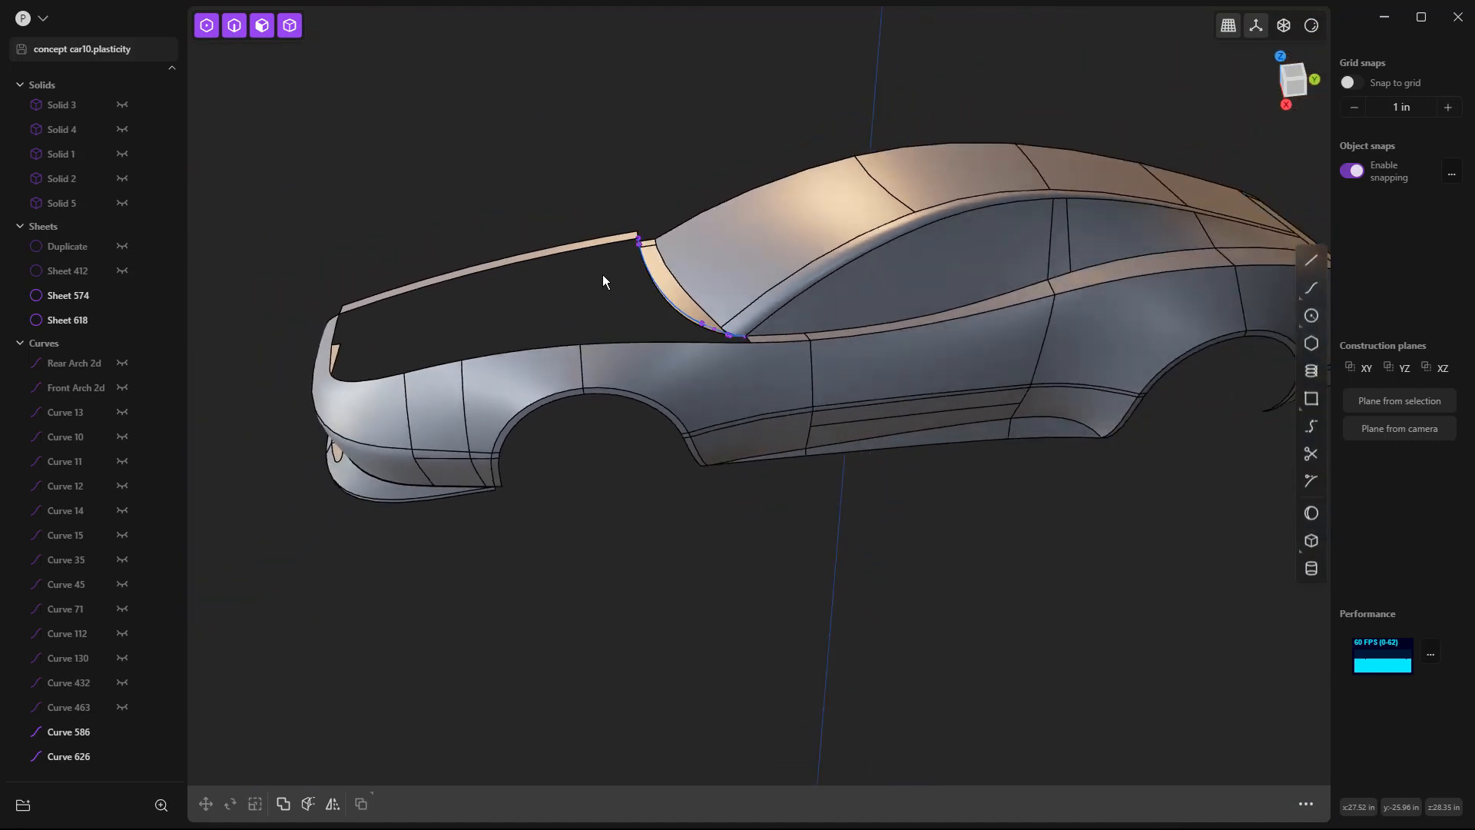
scroll(575, 243, "up", 3)
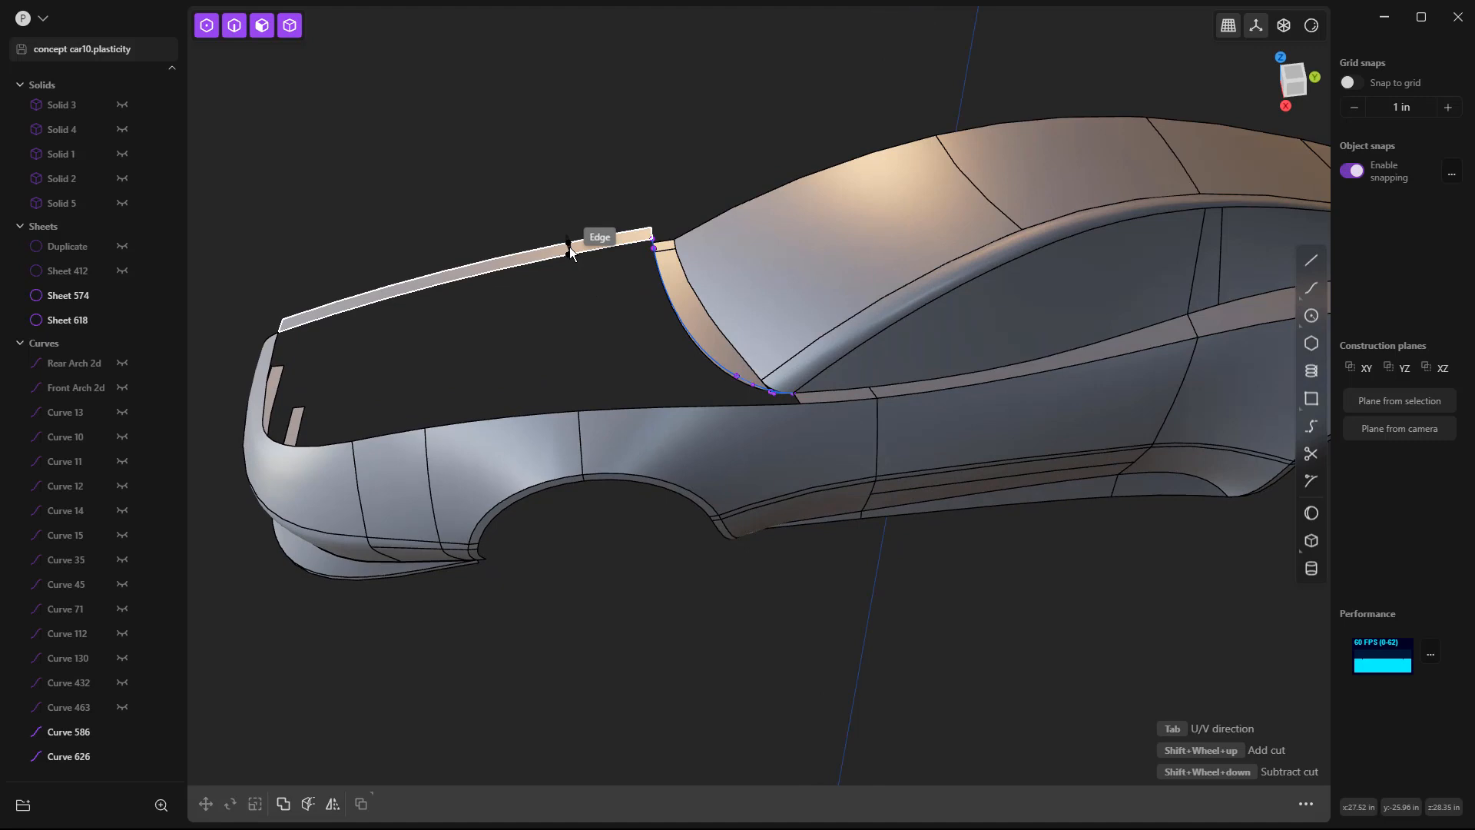
key("KP_7")
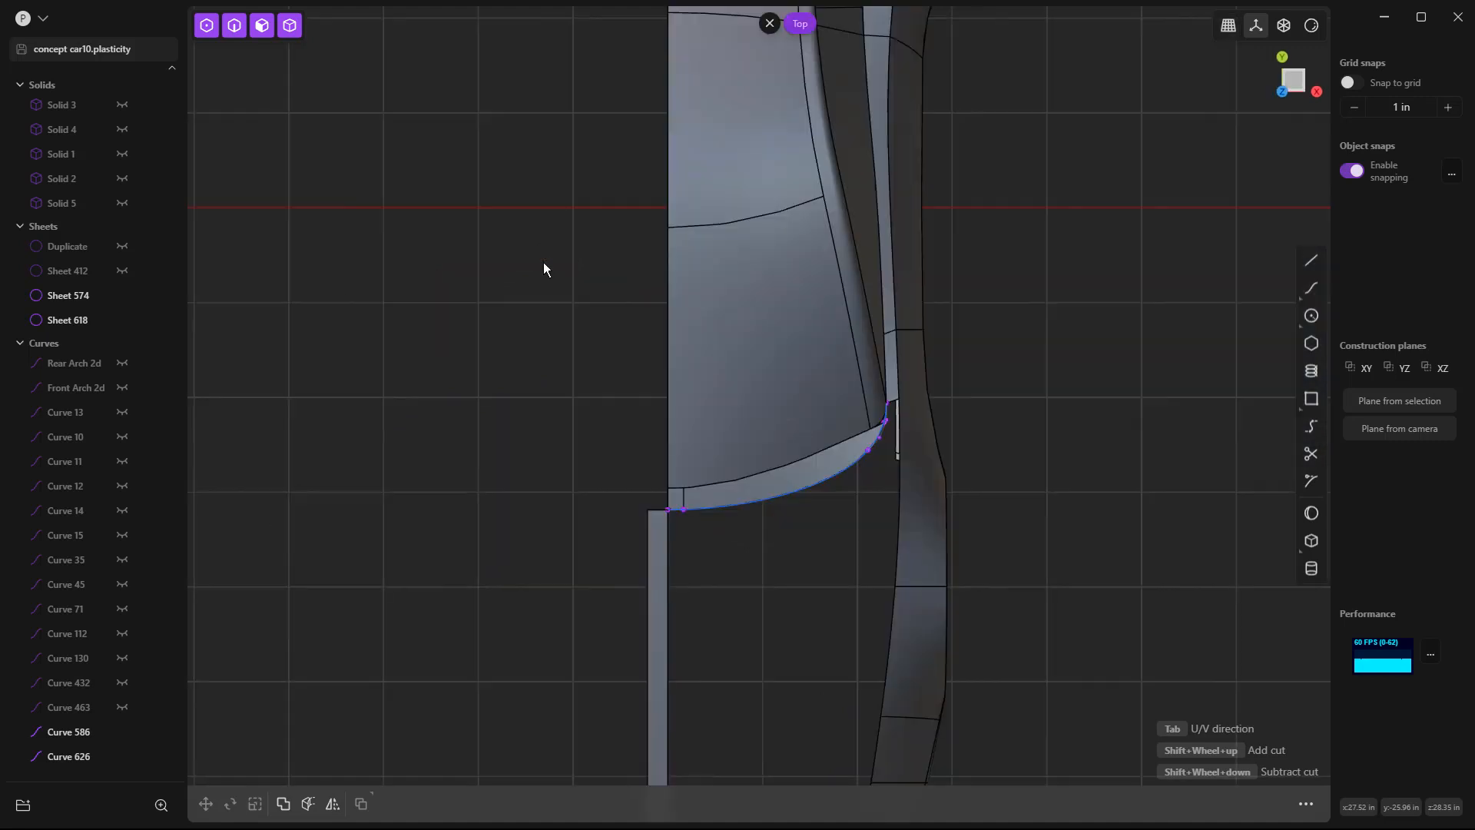
middle_click_drag(663, 566, 661, 402, "shift")
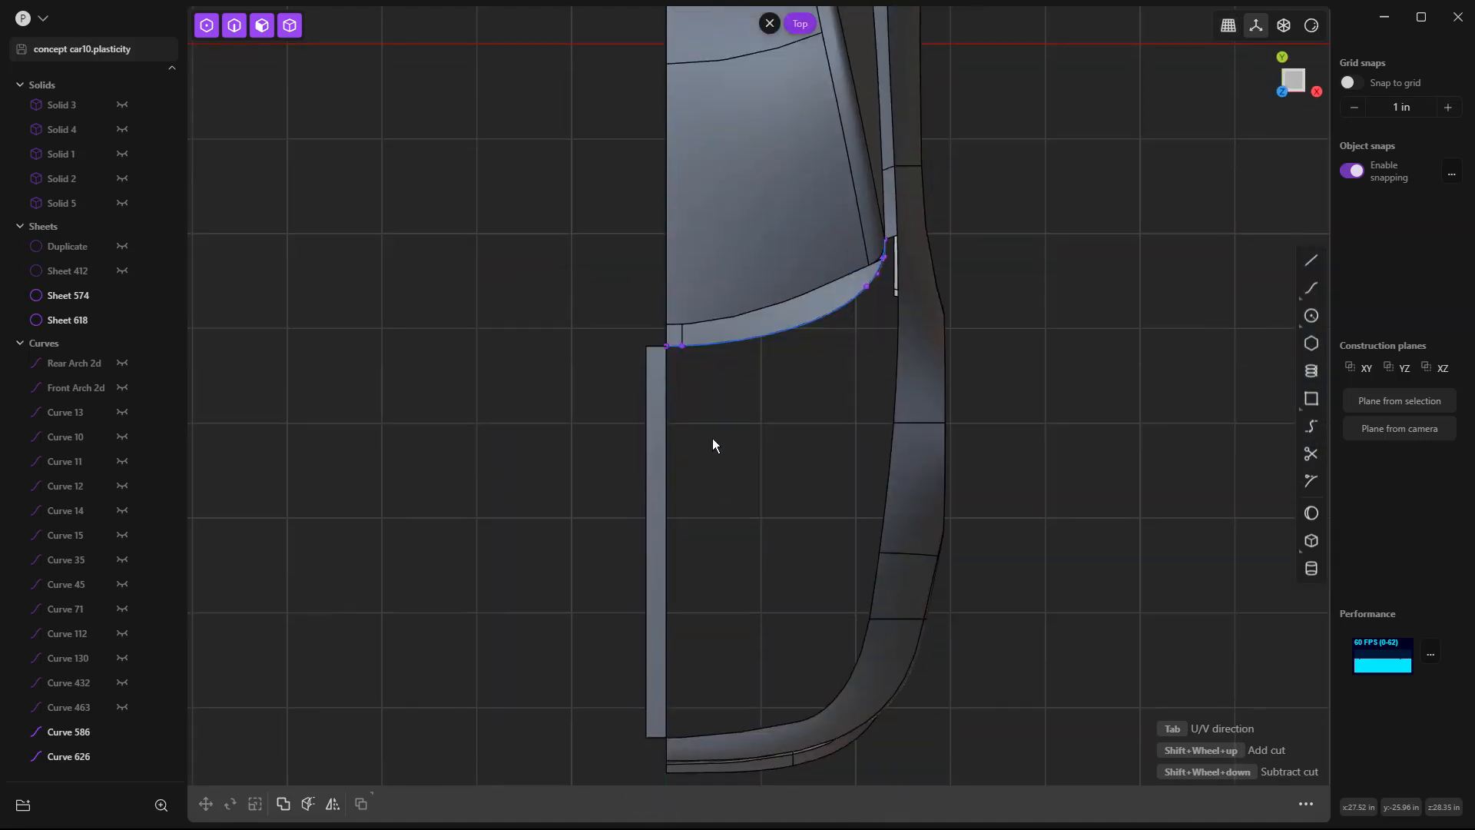
key("l")
left_click(891, 421)
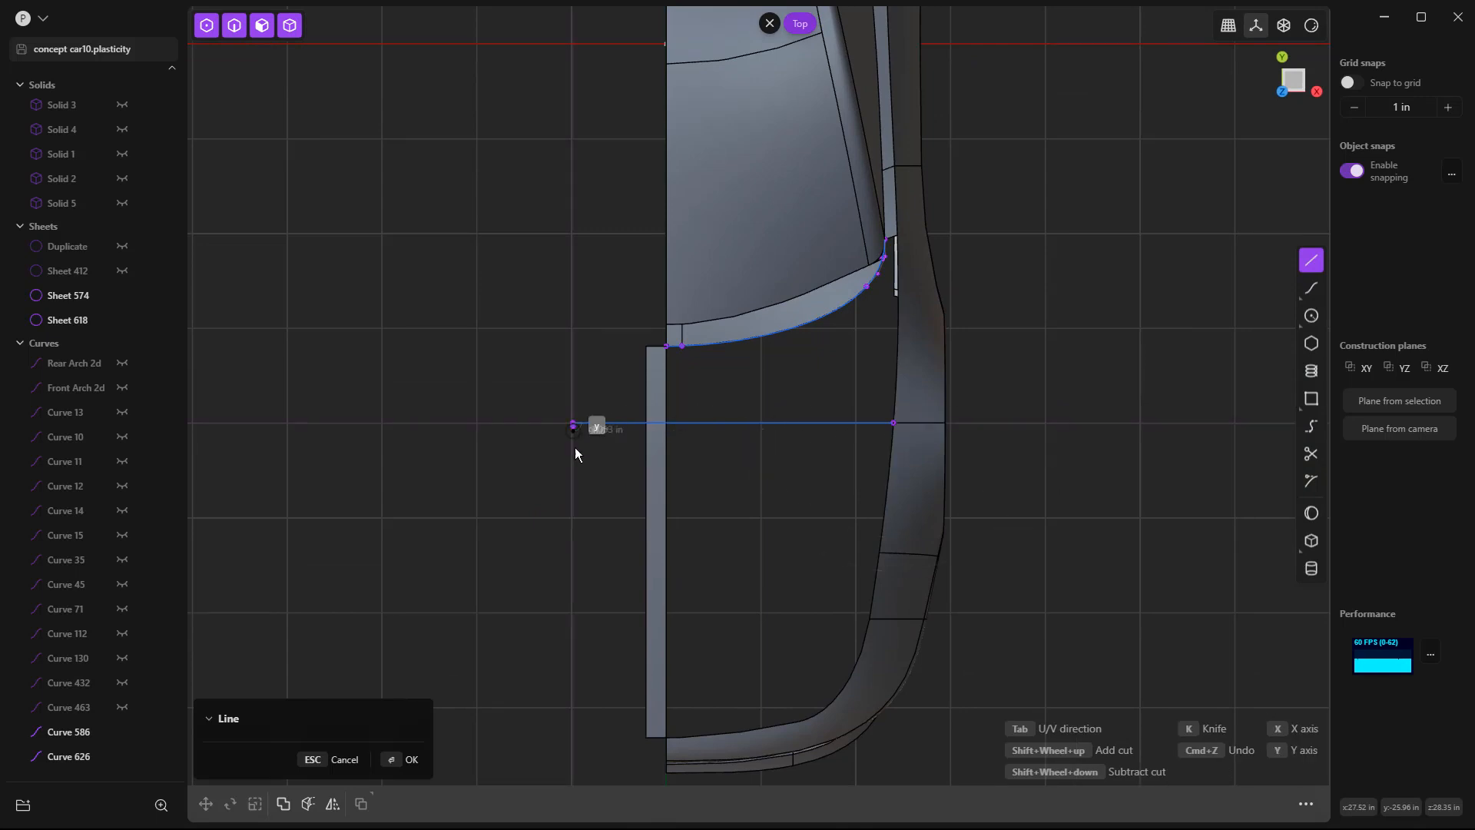
left_click(573, 426)
key("l")
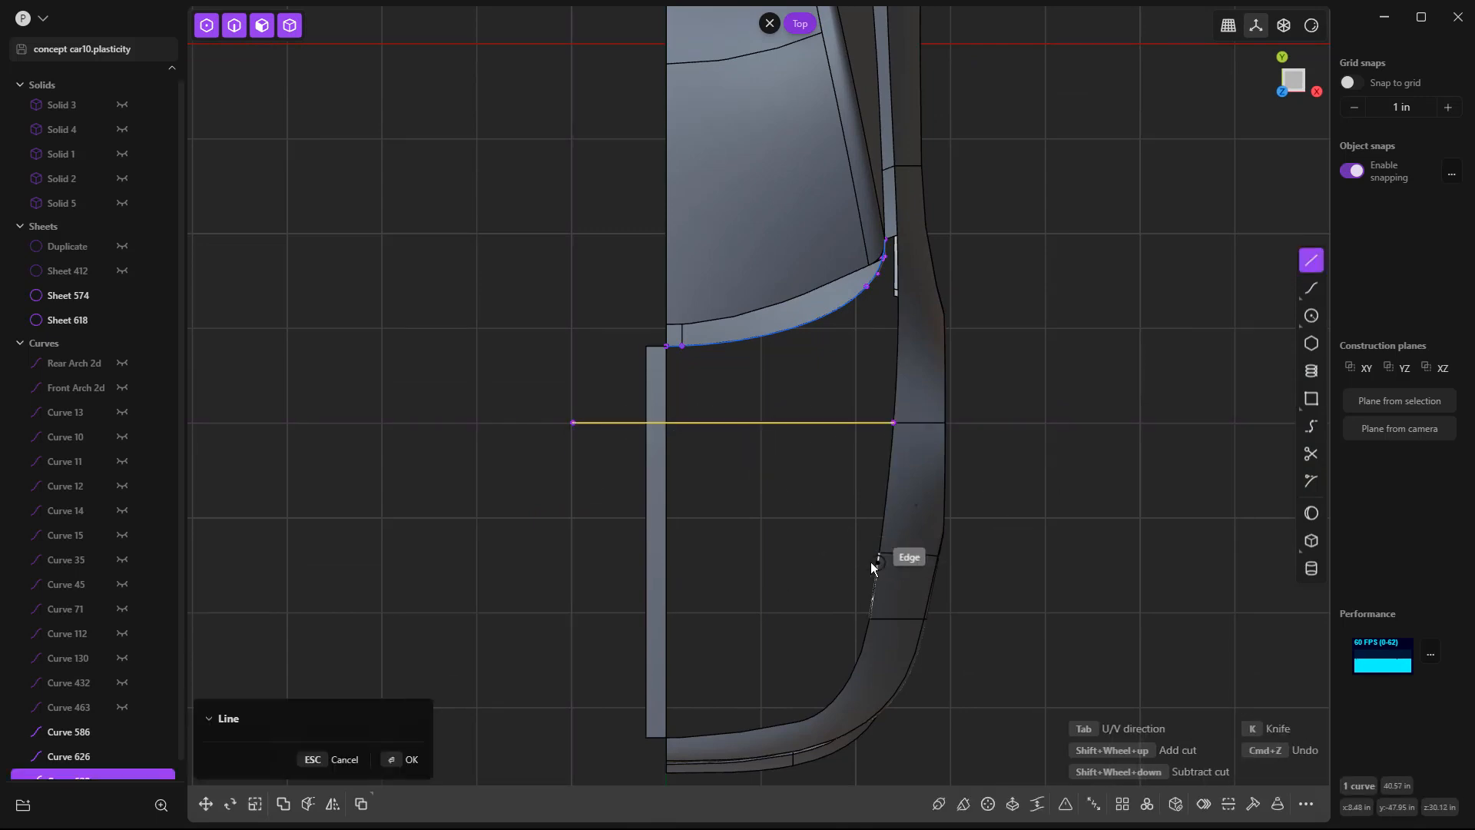
left_click(879, 552)
left_click(605, 553)
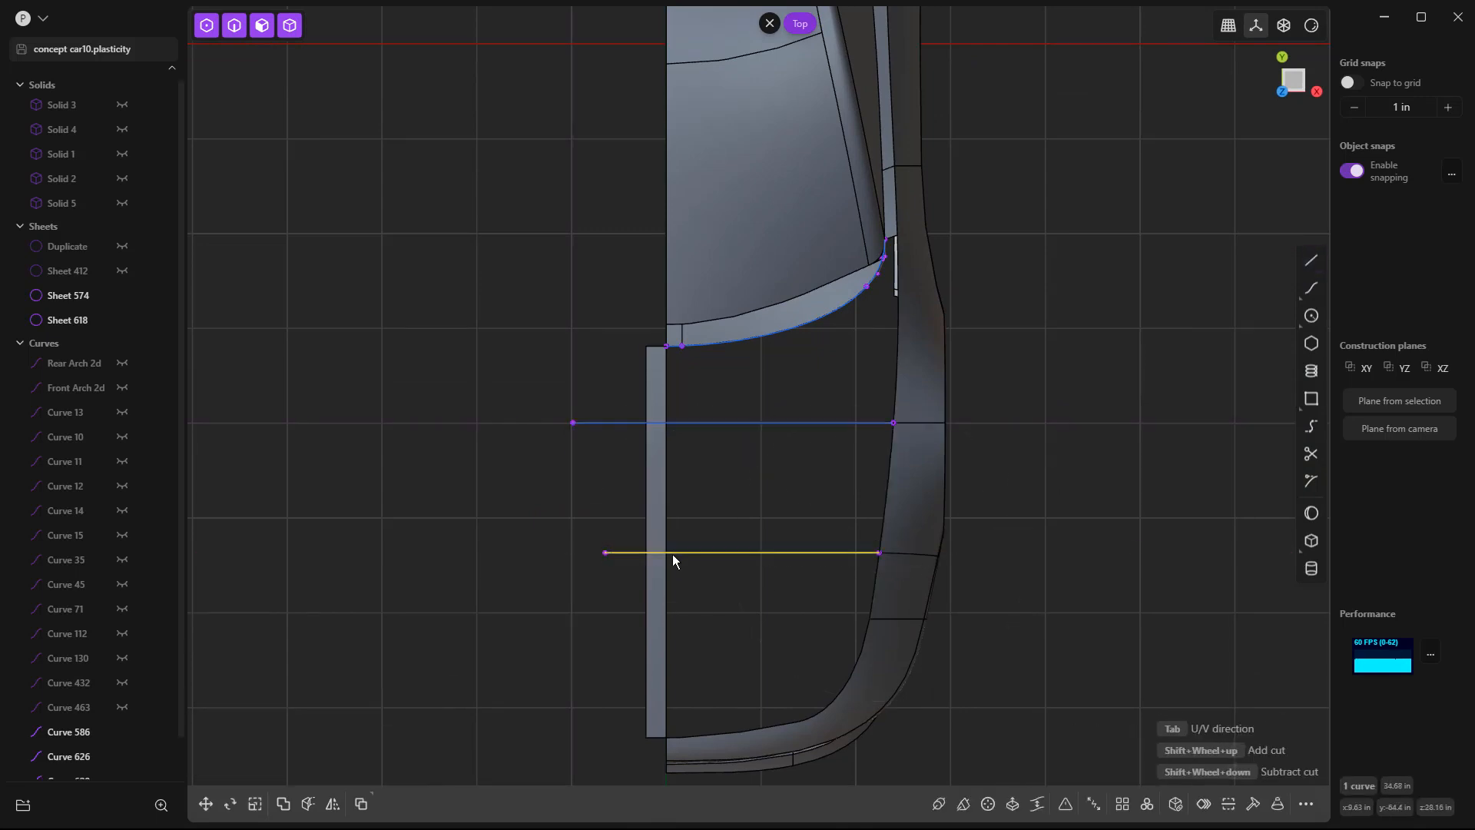
Imprint both straight lines onto the centreline strip, projecting along the vertical vector.
key("shift+i")
left_click(661, 567)
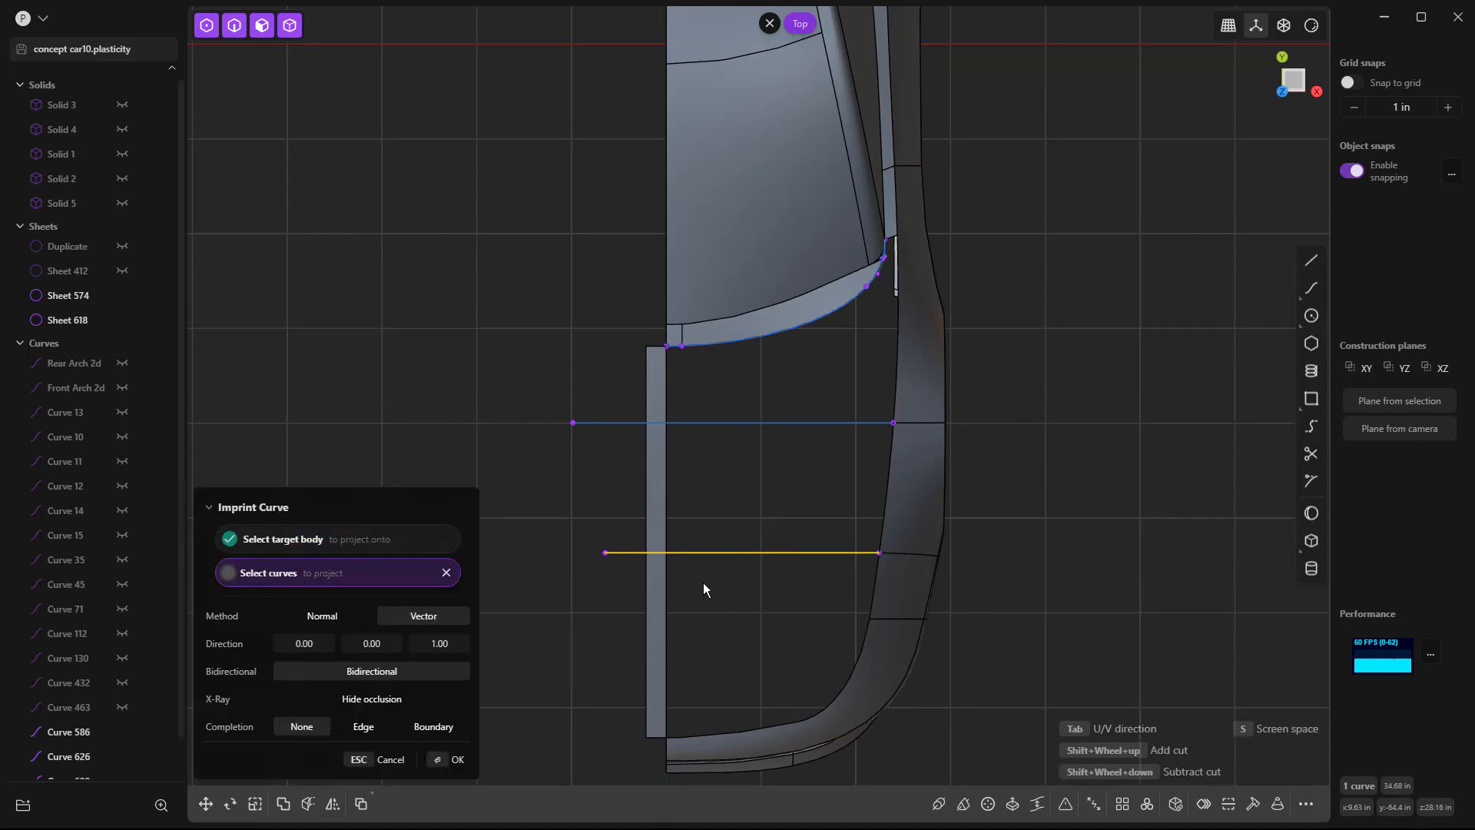
right_click(691, 580)
left_click(694, 435)
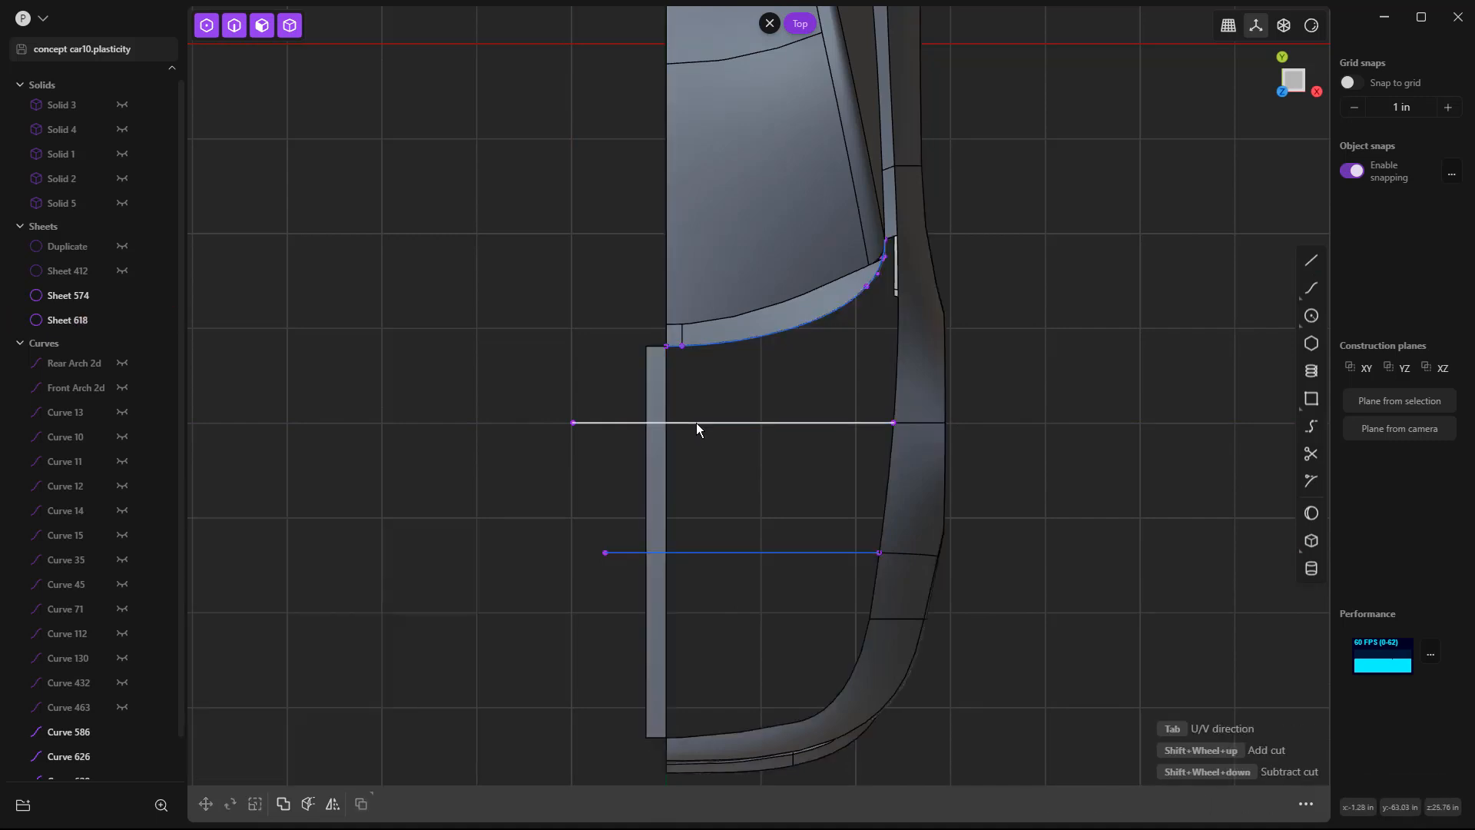
left_click(696, 423)
key("shift+i")
left_click(661, 437)
right_click(698, 449)
left_click(719, 430)
Delete the two straight construction lines used for the imprints.
left_click(722, 422)
key("x")
left_click(748, 552)
key("x")
Bridge the strip's front imprinted edge to the matching fender seam corner, with T 1.00, G1 start curvature and G0 end curvature.
middle_click_drag(805, 573, 985, 367)
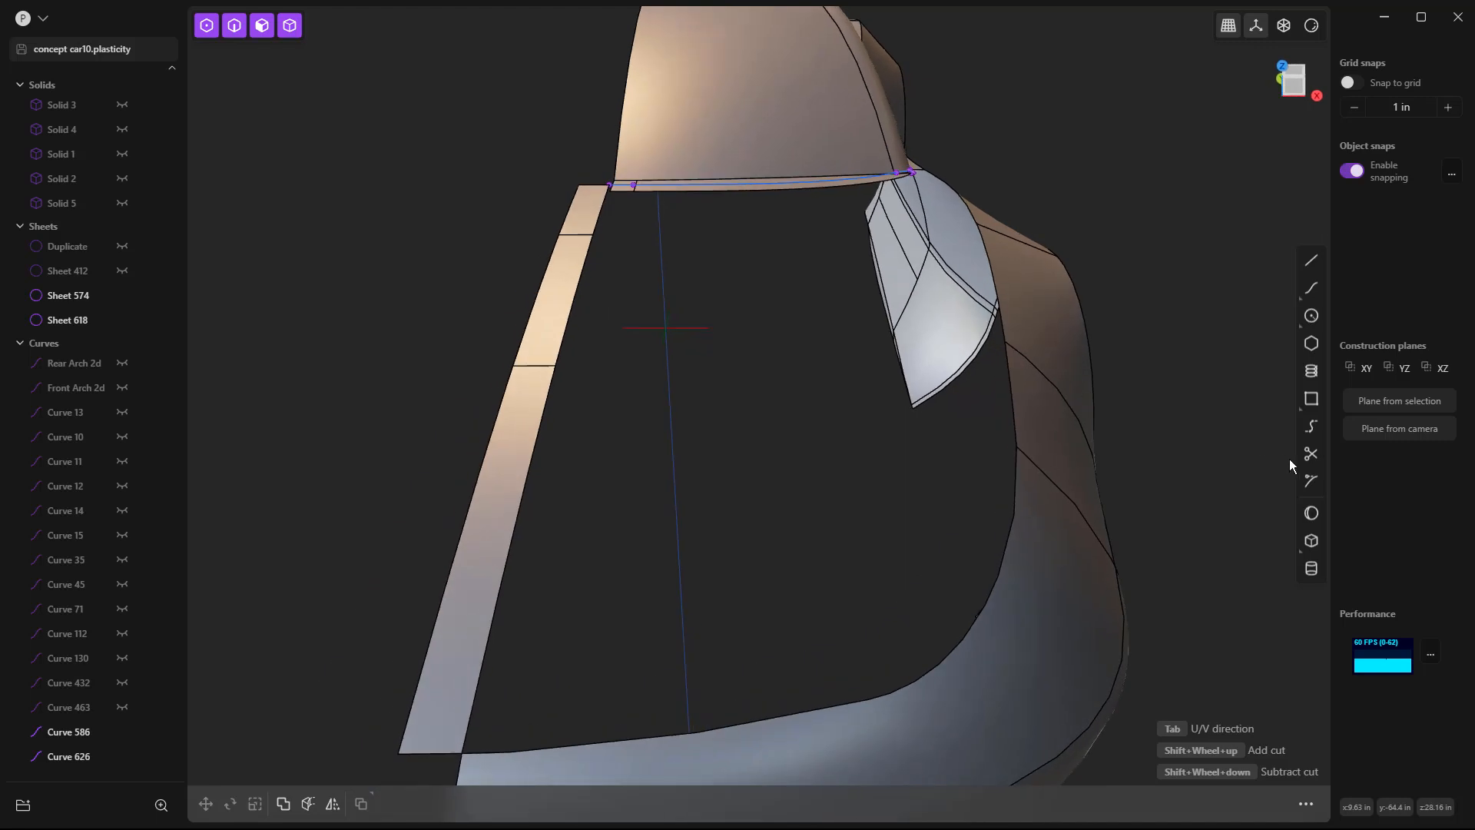
left_click(1311, 426)
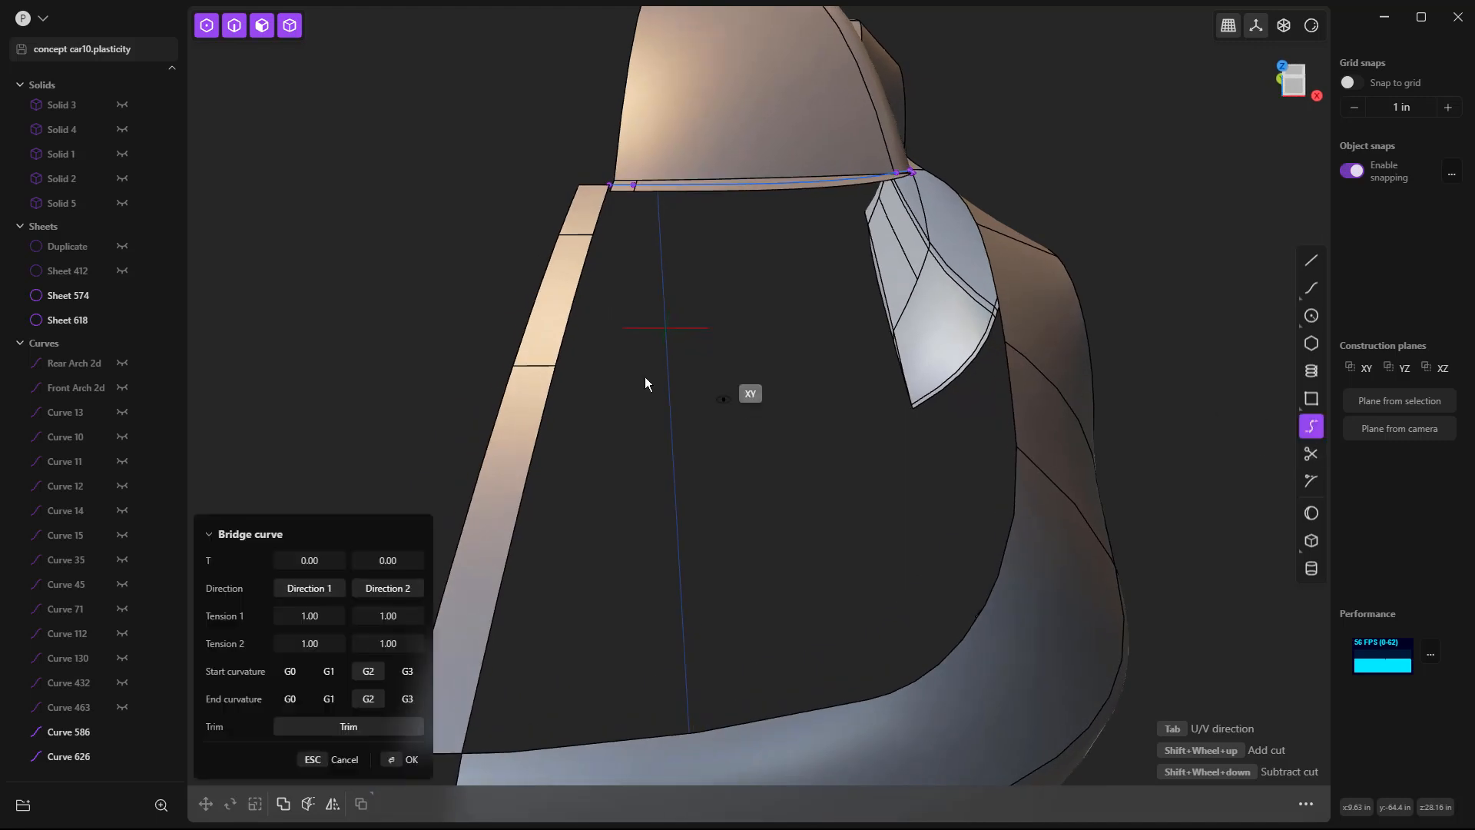
left_click(545, 370)
left_click(1007, 347)
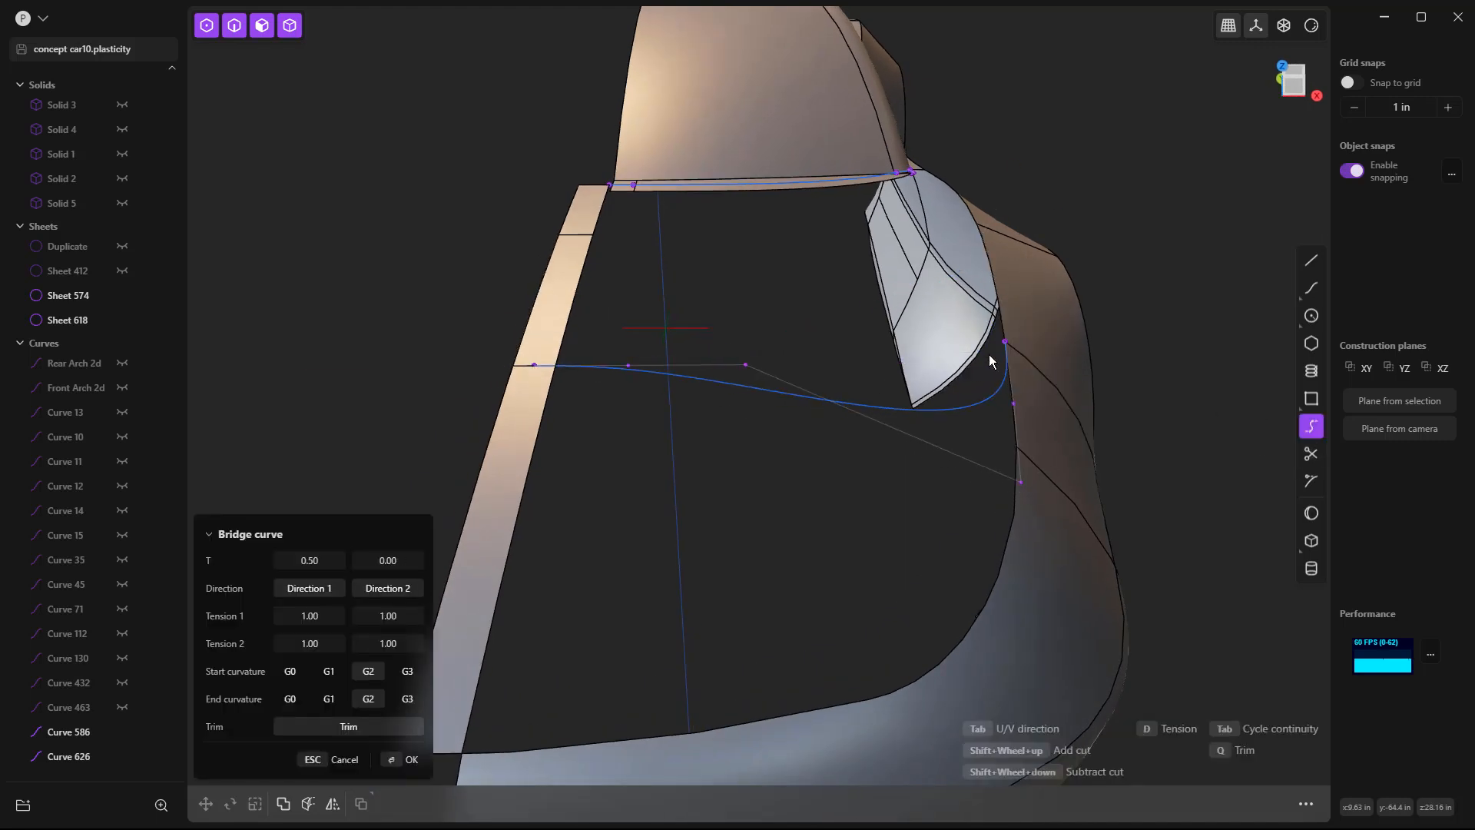
left_click(291, 699)
left_click(328, 671)
left_click_drag(329, 587, 315, 587)
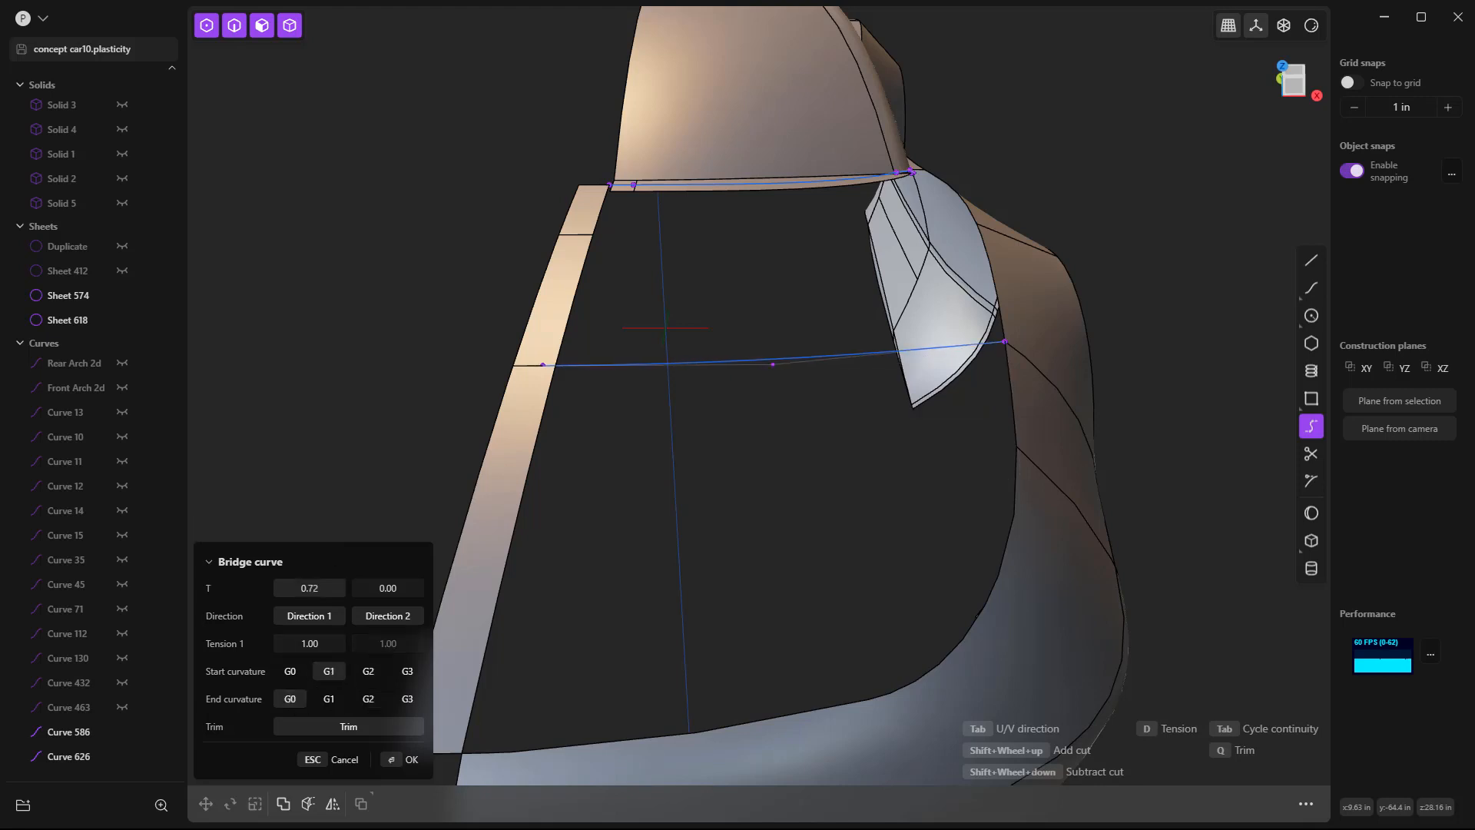
middle_click_drag(498, 538, 506, 493)
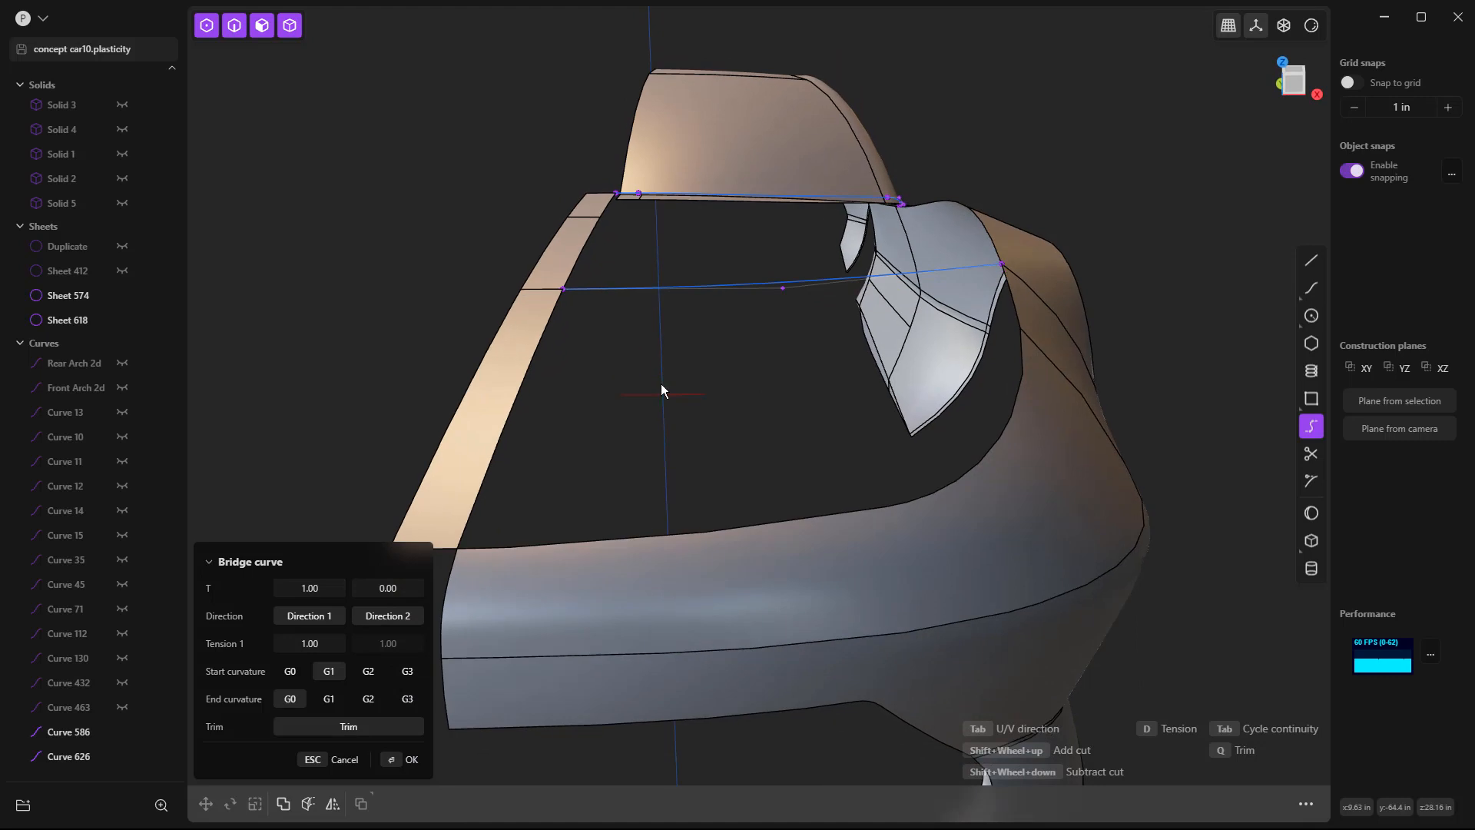
key("Return")
middle_click_drag(666, 418, 634, 491)
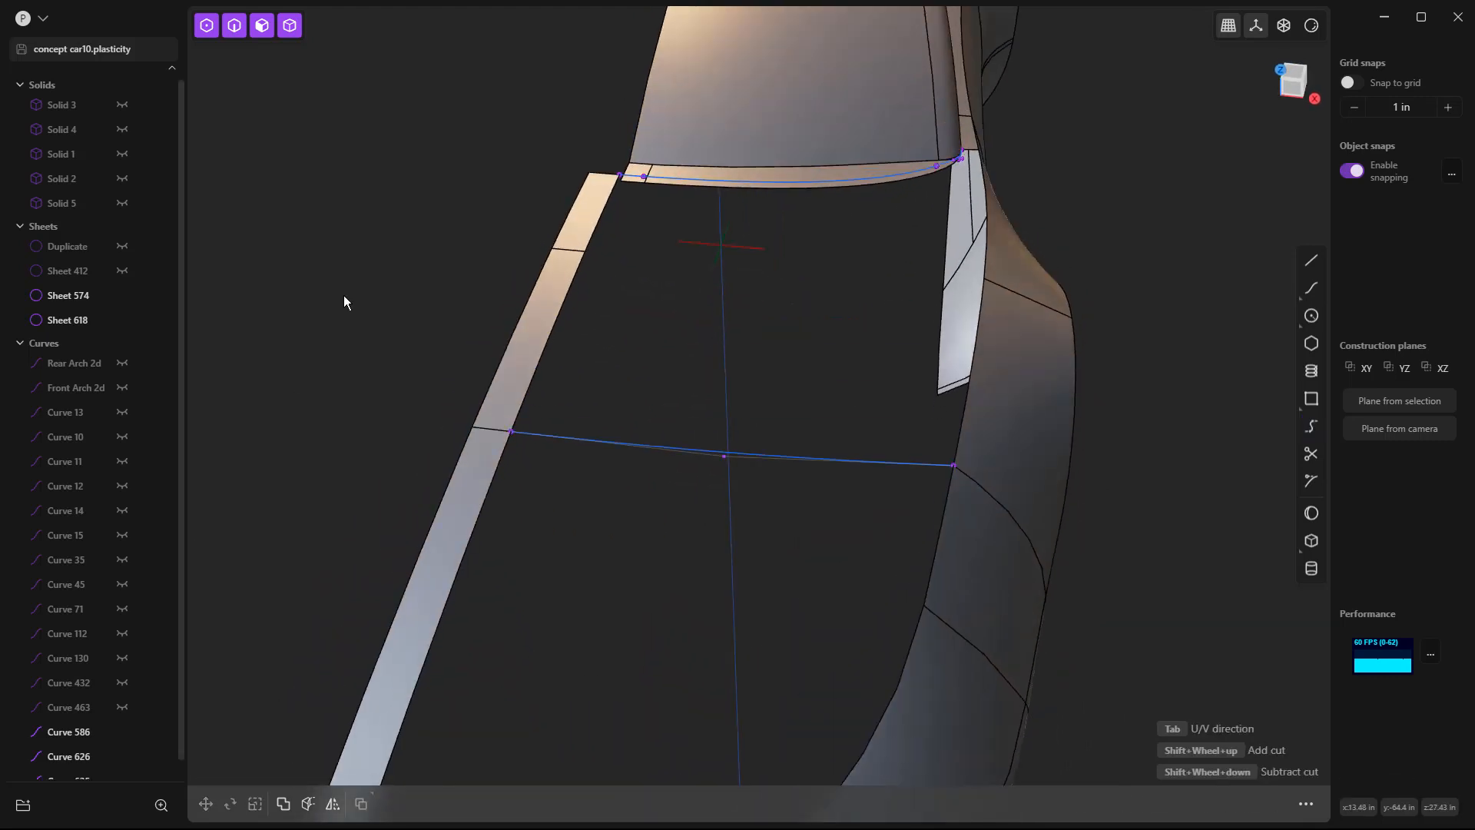
left_click(1314, 426)
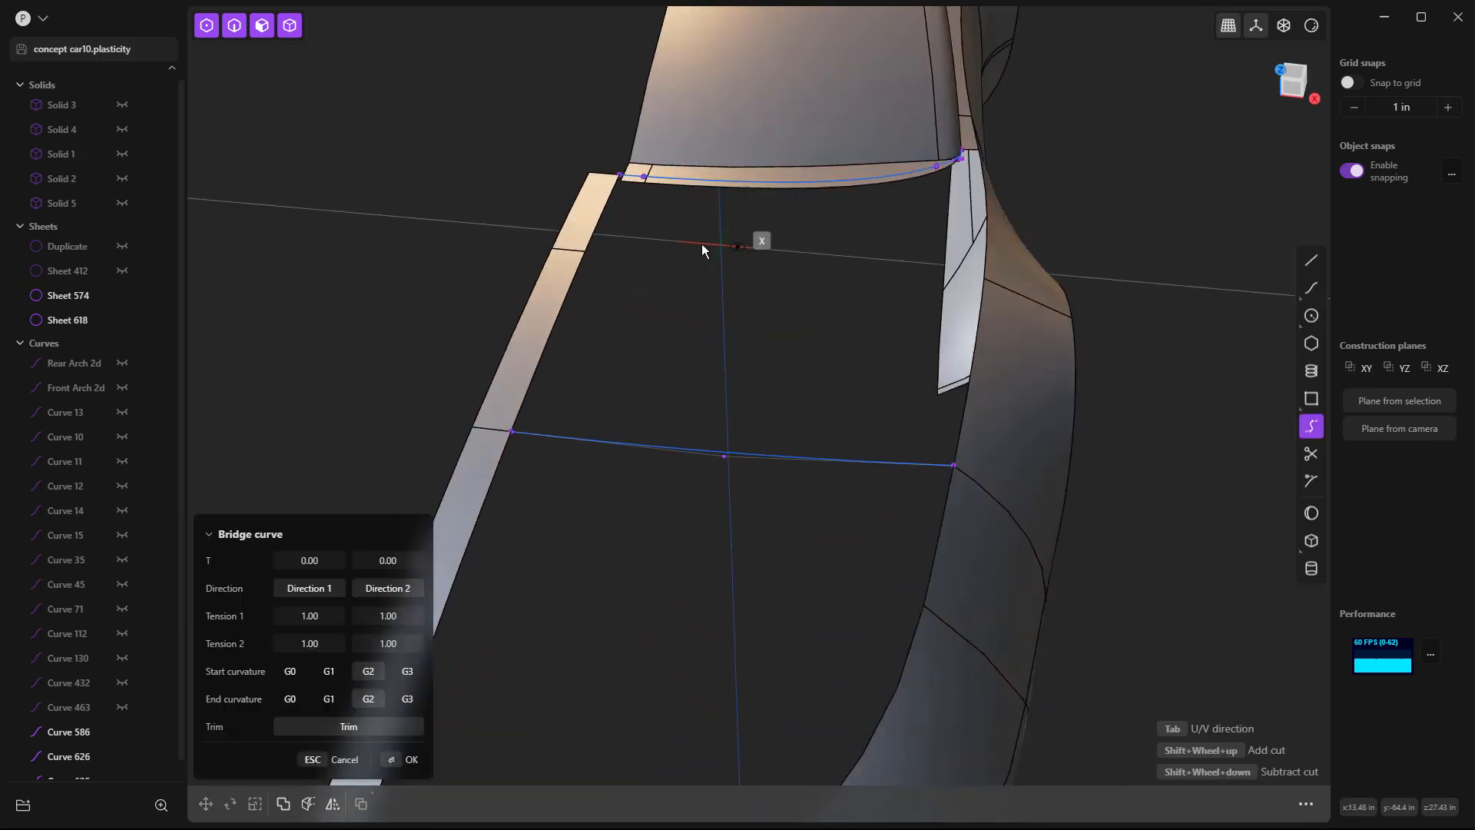
left_click(584, 251)
key("Escape")
Bridge the strip's rear imprinted edge to the rear fender seam corner, with G1 start curvature and G0 end curvature.
middle_click_drag(668, 247, 1159, 428)
left_click(1311, 425)
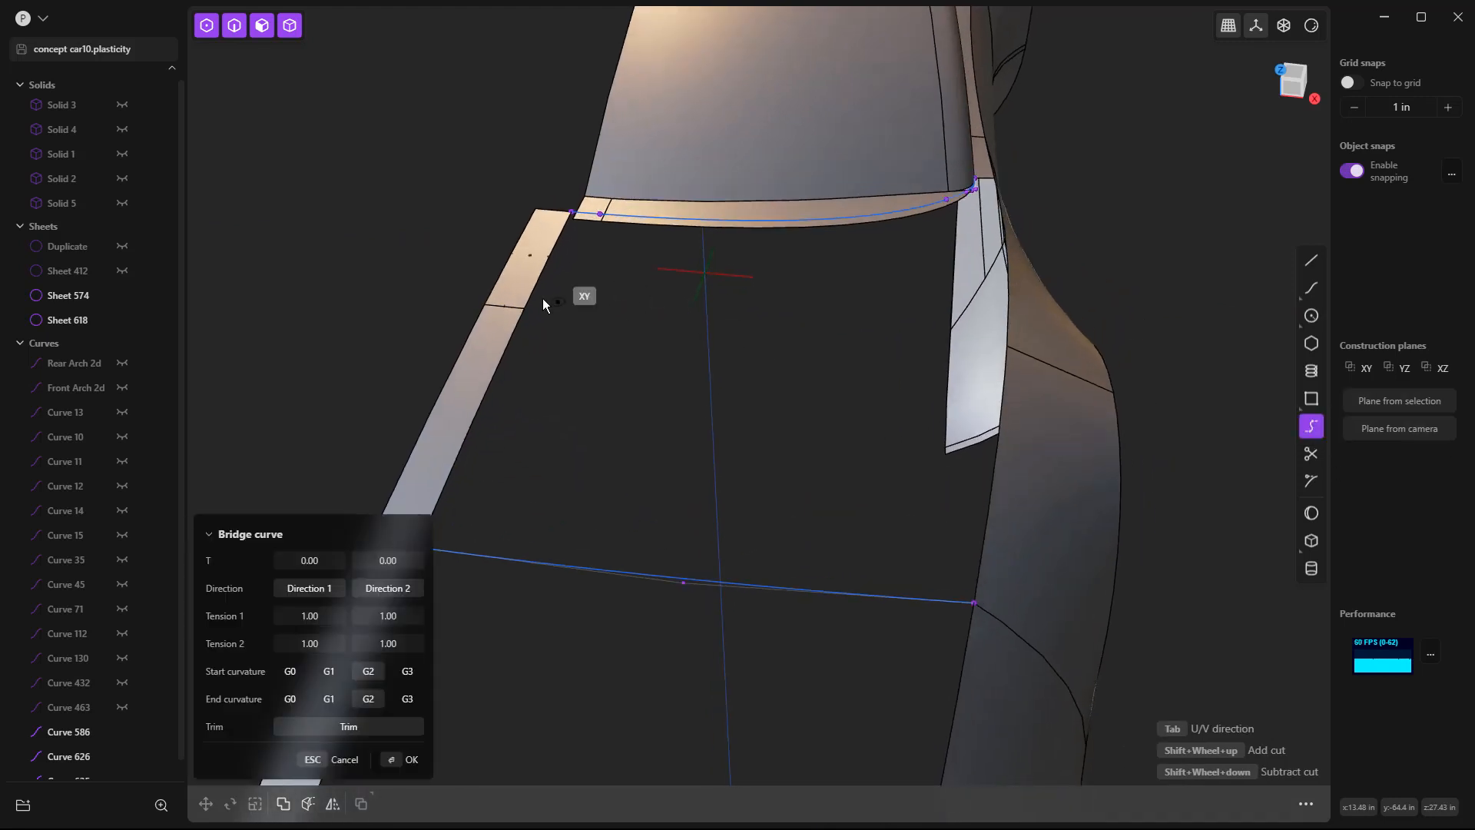
left_click(504, 307)
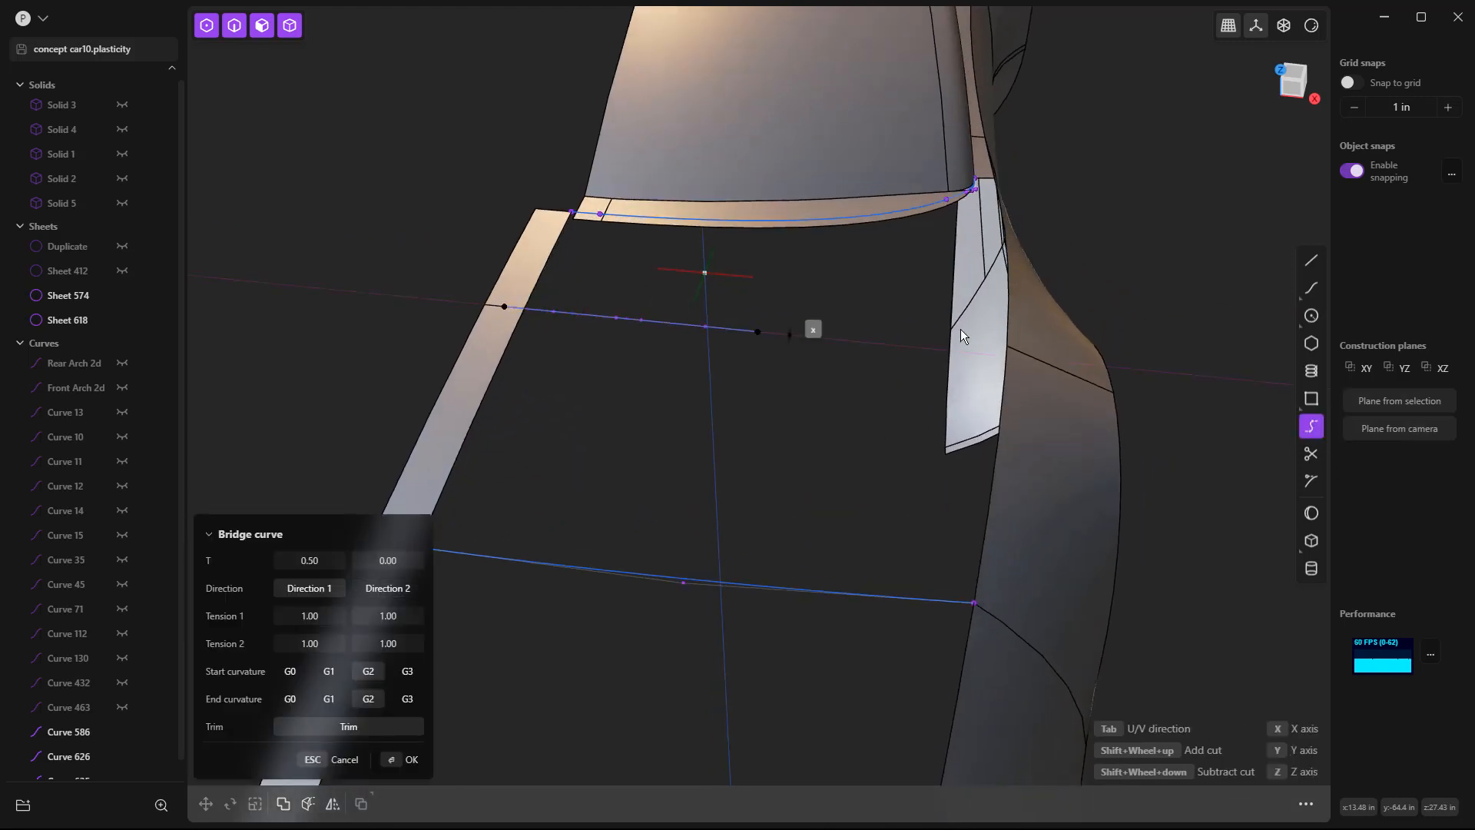
left_click(1006, 346)
left_click(292, 701)
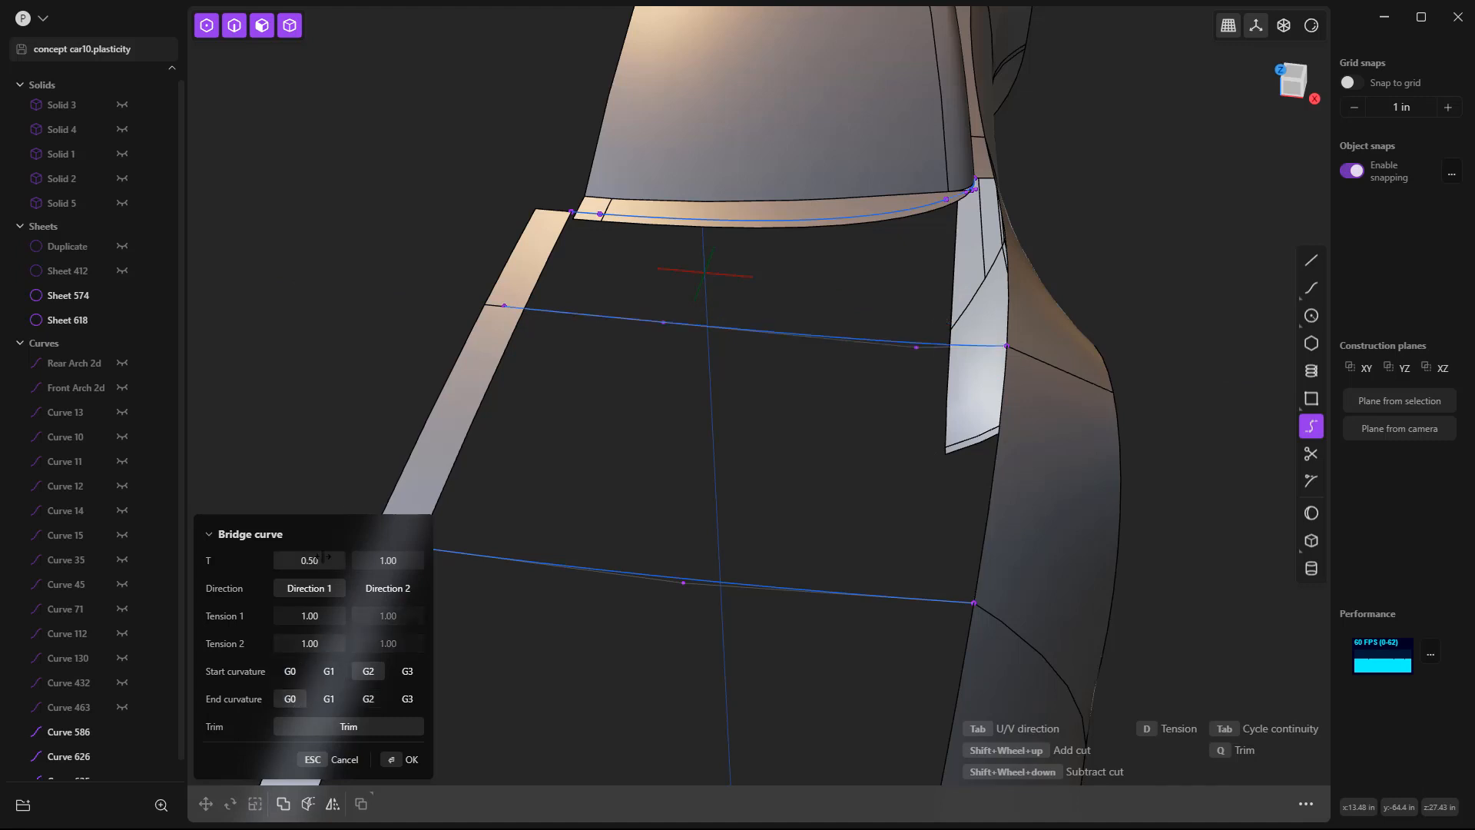
left_click(329, 671)
scroll(653, 512, "down", 2)
key("Return")
middle_click_drag(672, 492, 826, 467)
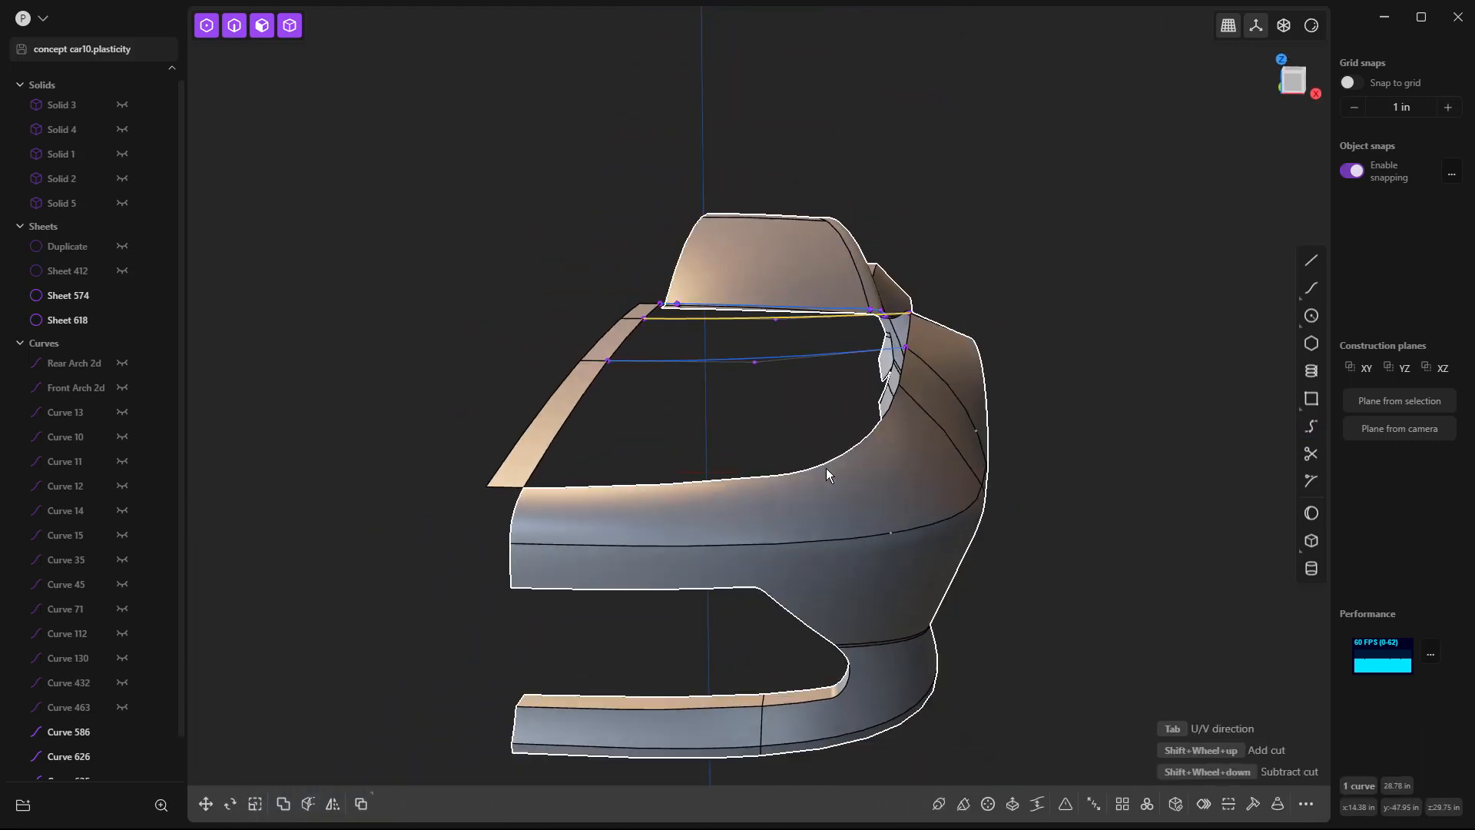
Loft a hood panel between the fender edge and the strip edge, using the two bridge curves as guides.
left_click(771, 335)
middle_click_drag(771, 334, 766, 361)
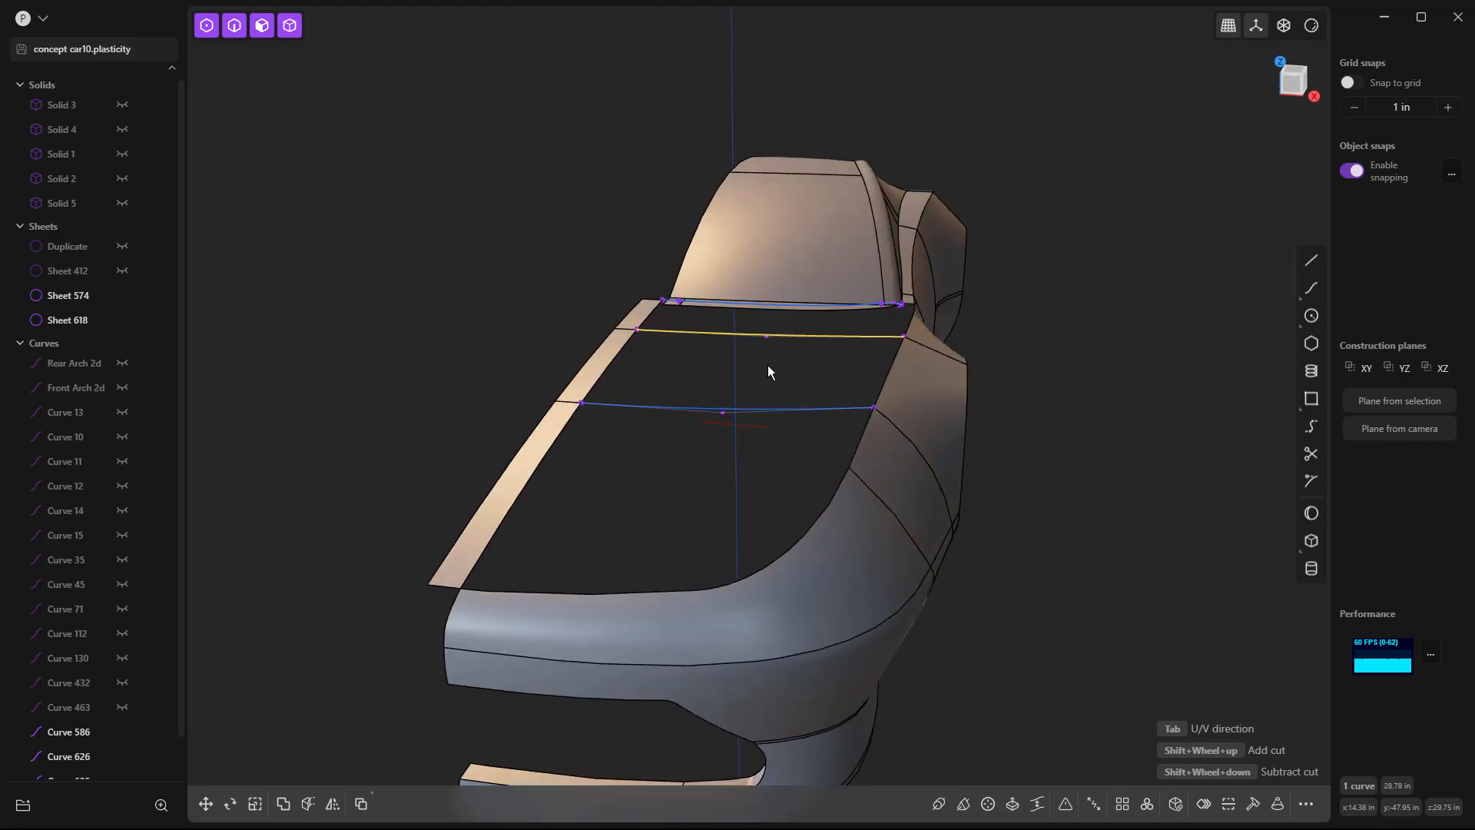
key("2")
left_click(900, 354)
left_click(626, 351, "shift")
key("l")
middle_click_drag(813, 398, 942, 342)
left_click(932, 323)
left_click(932, 323)
middle_click_drag(929, 348, 893, 372)
left_click(842, 393)
left_click(822, 327)
key("Return")
middle_click_drag(1135, 352, 954, 365)
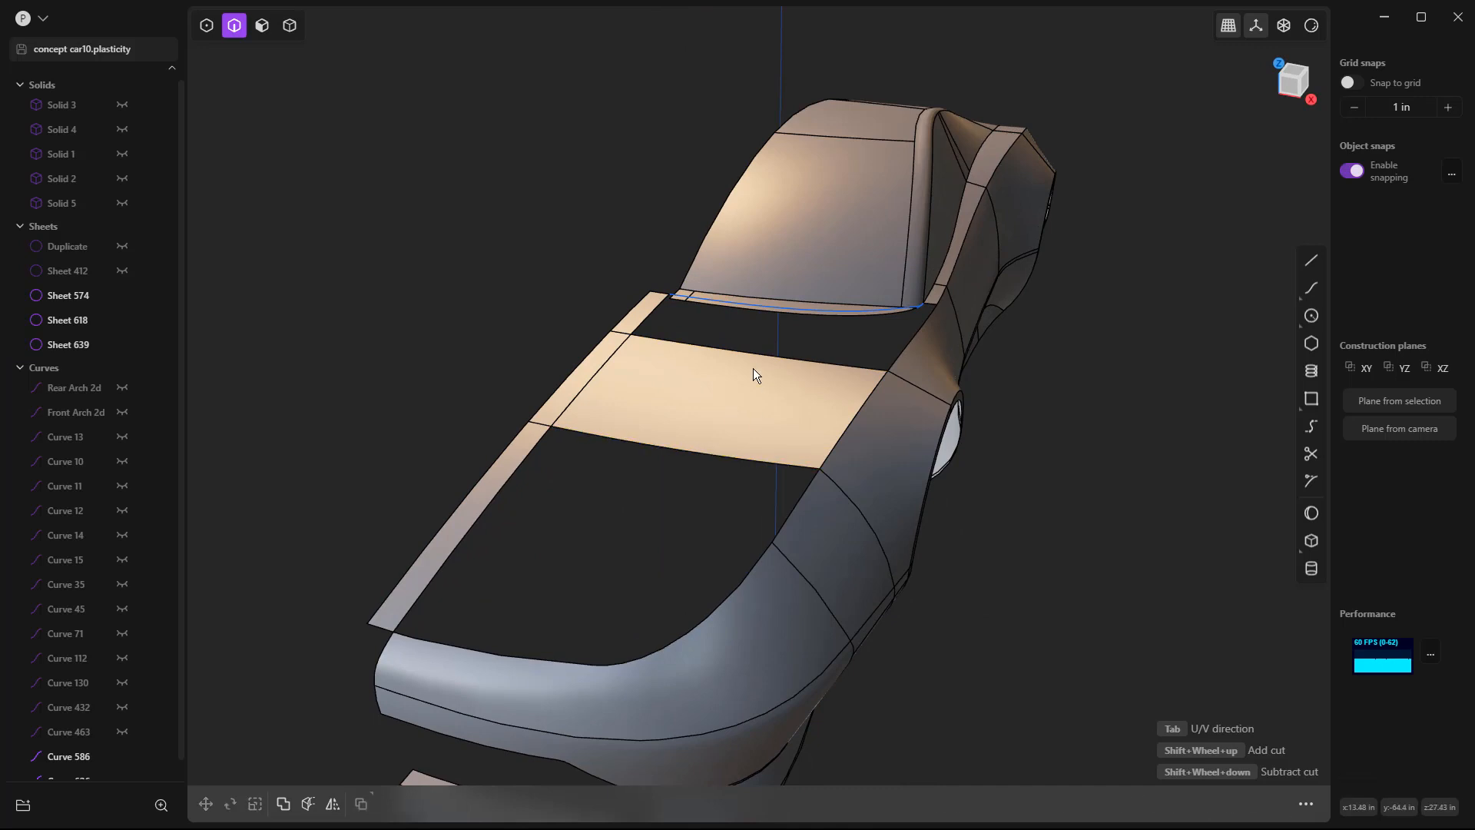
Join the new hood panel, the car body and the centreline strip into one sheet.
middle_click_drag(988, 520, 860, 441)
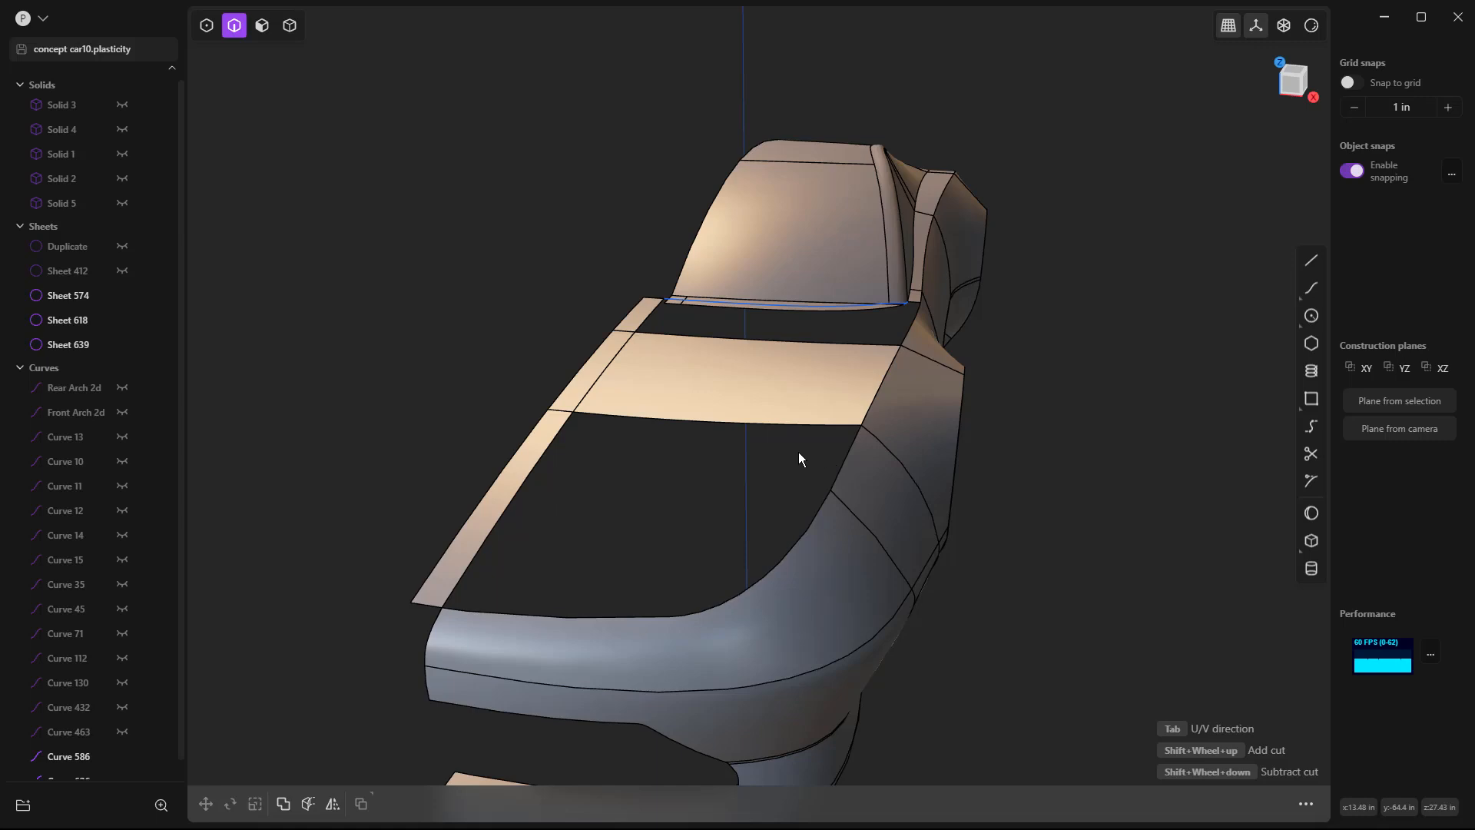
key("5")
left_click(823, 396)
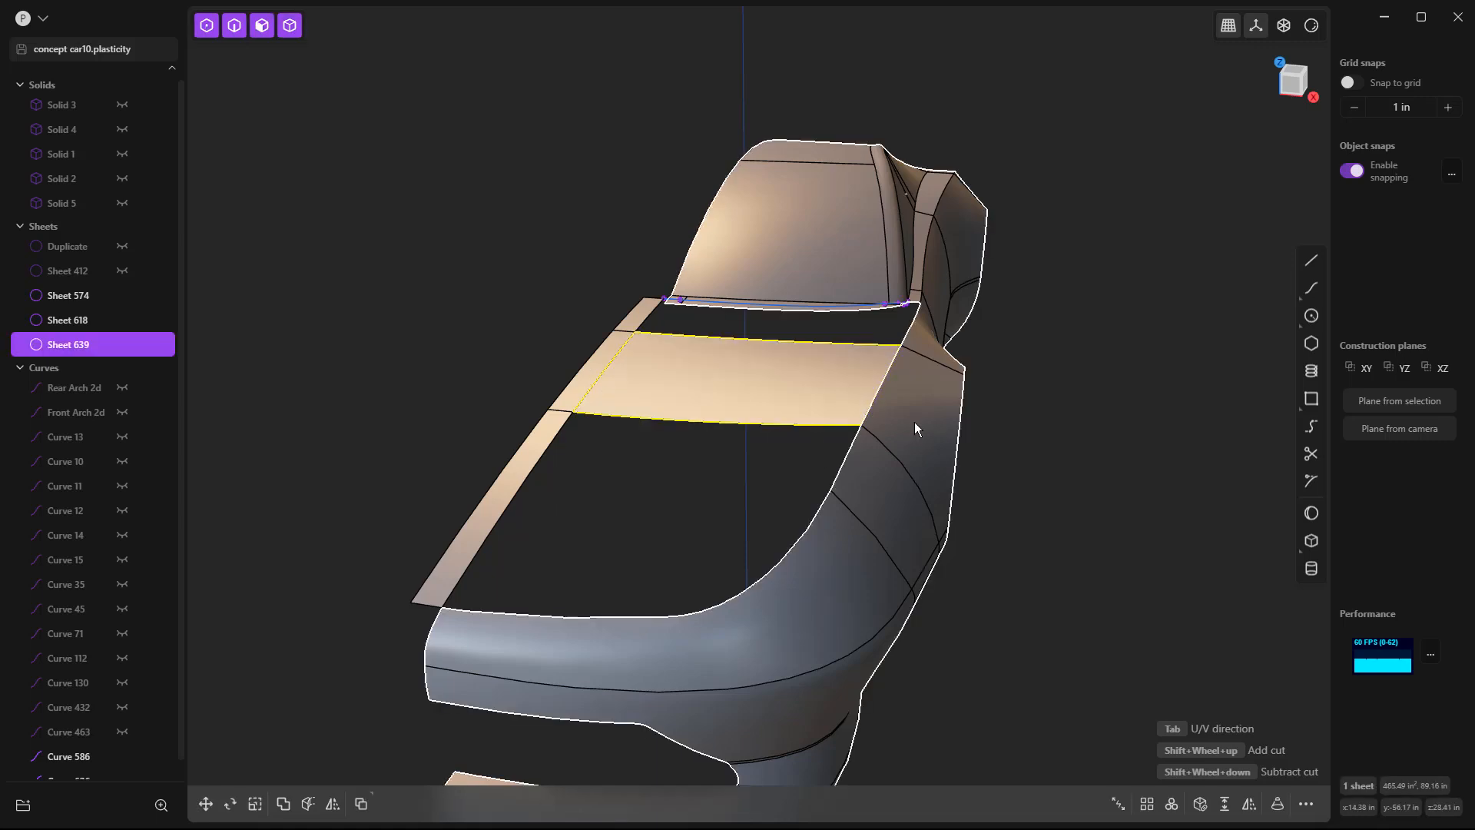
left_click(914, 422, "shift")
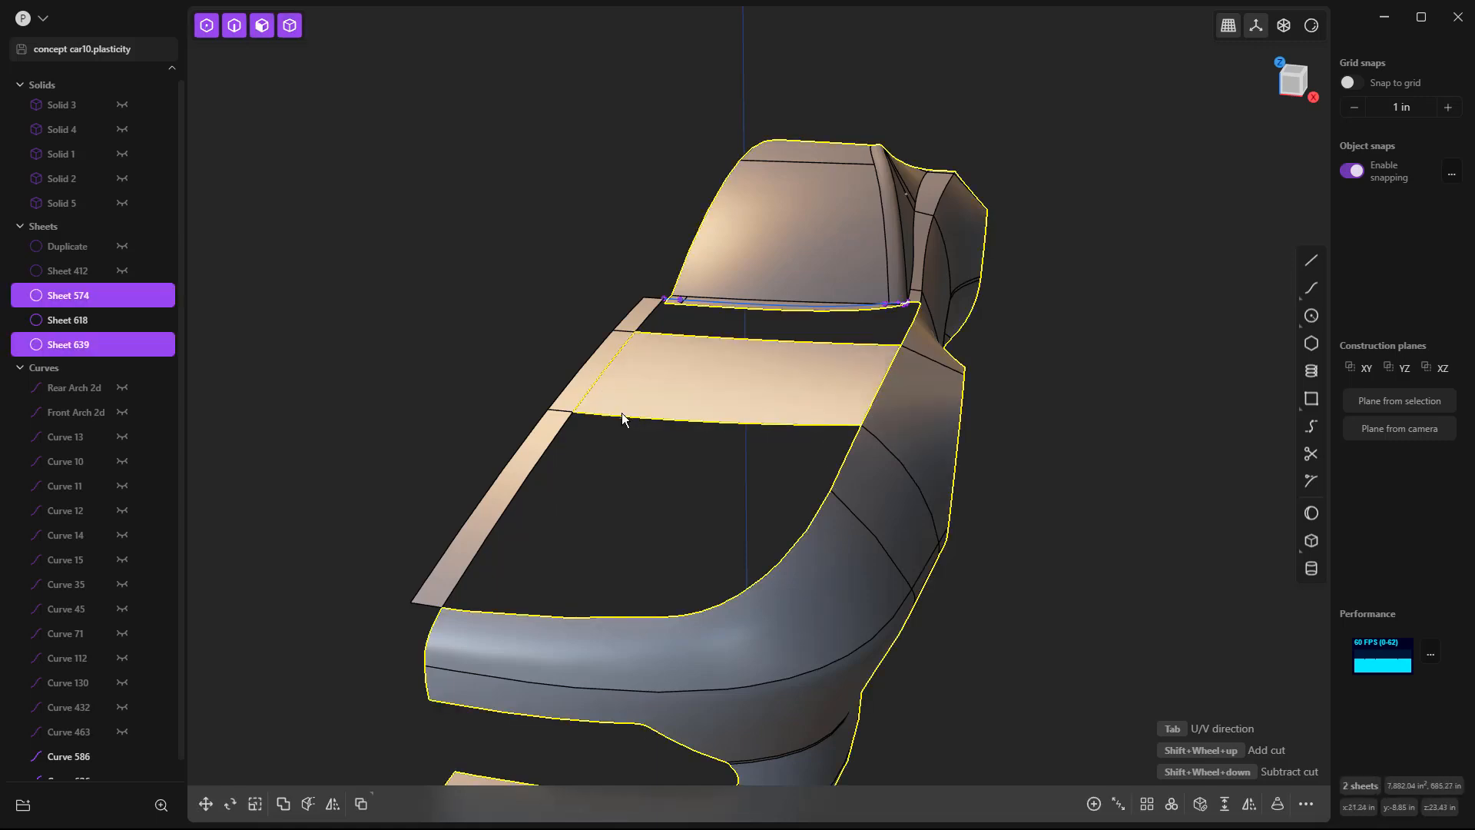
left_click(573, 396, "shift")
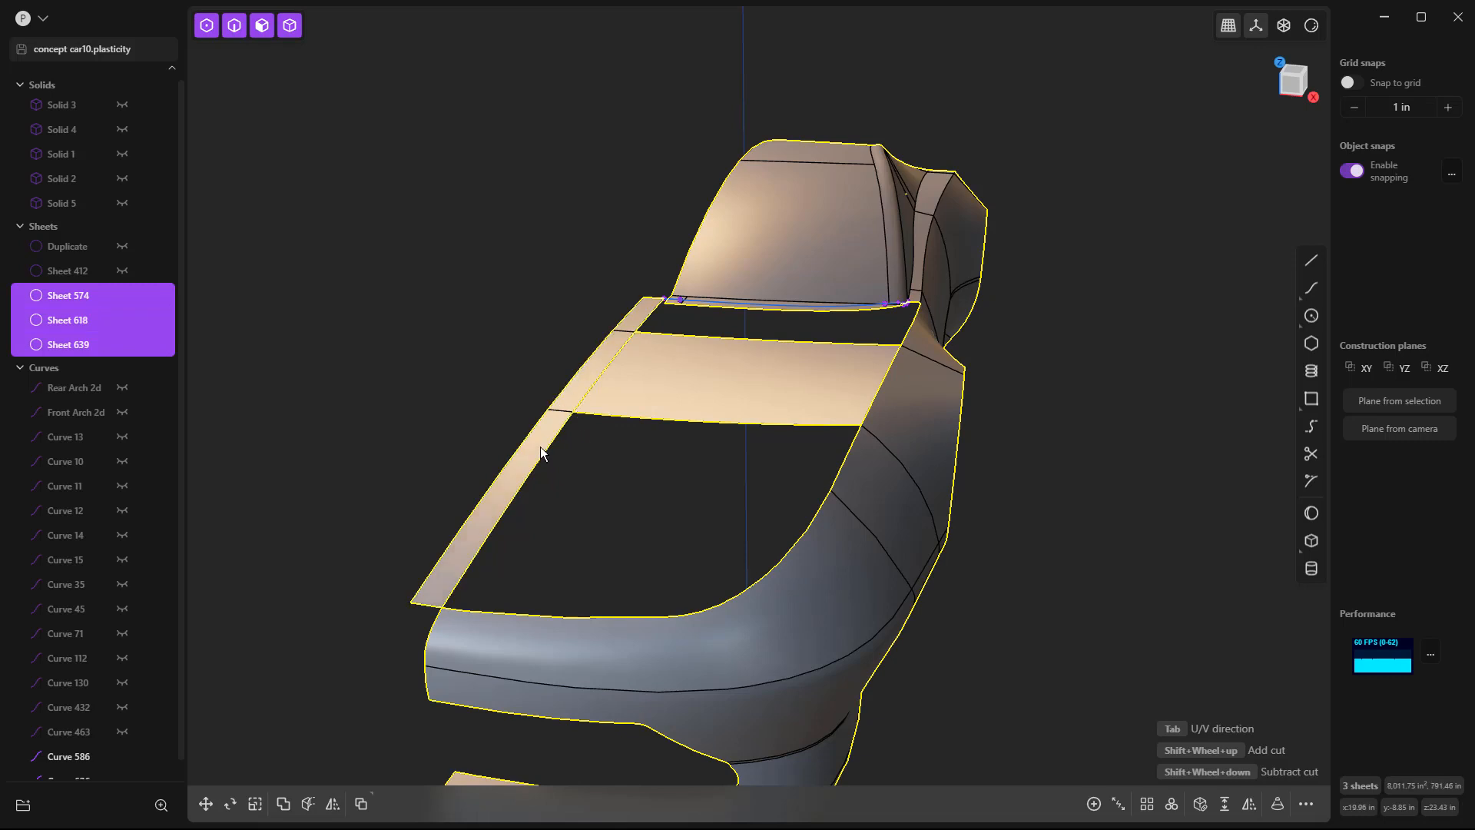
key("j")
left_click(628, 481)
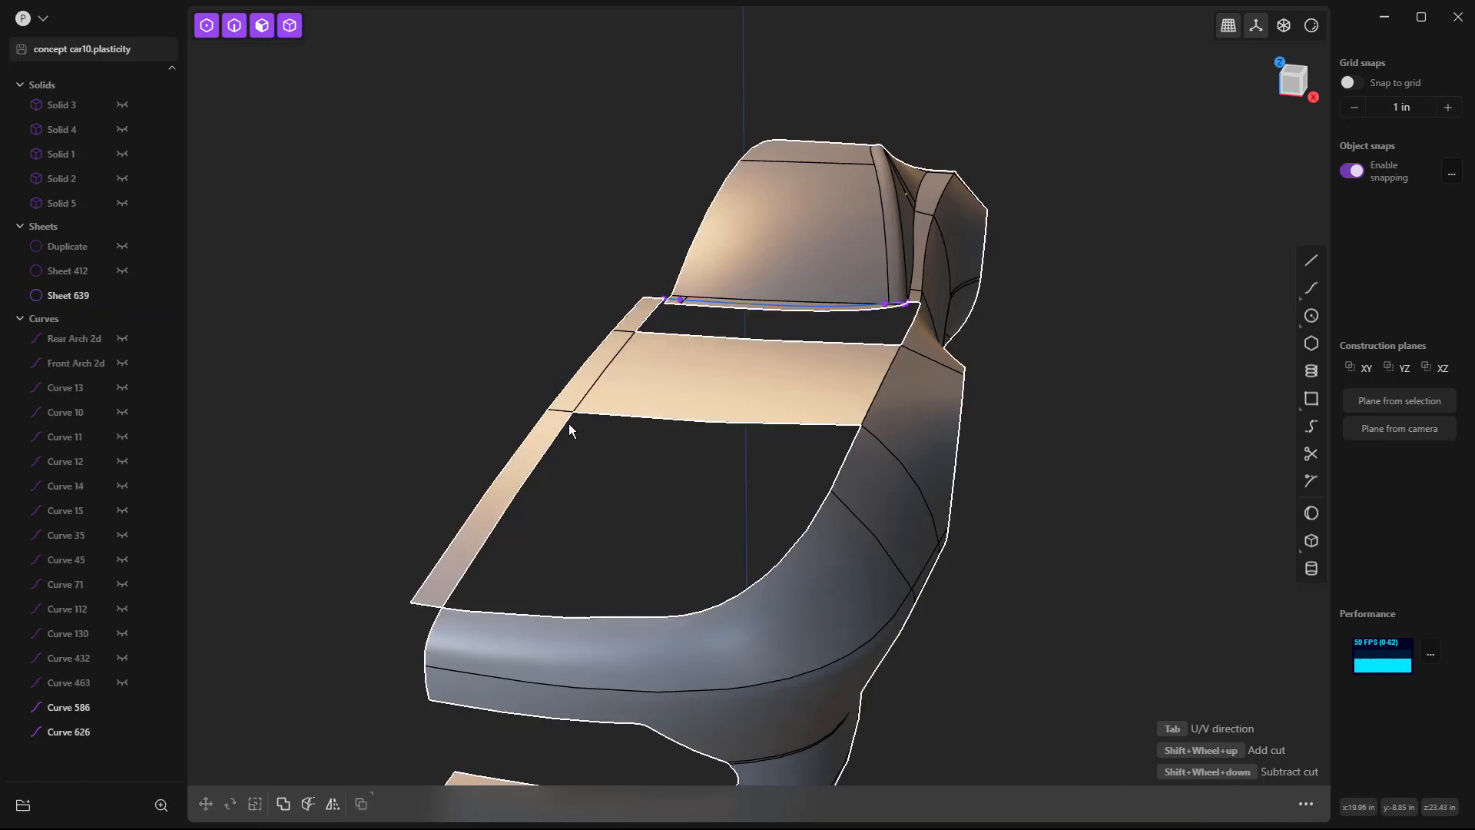
Patch the front hood opening from its six boundary edges, with G1 continuity along the centreline strip.
key("2")
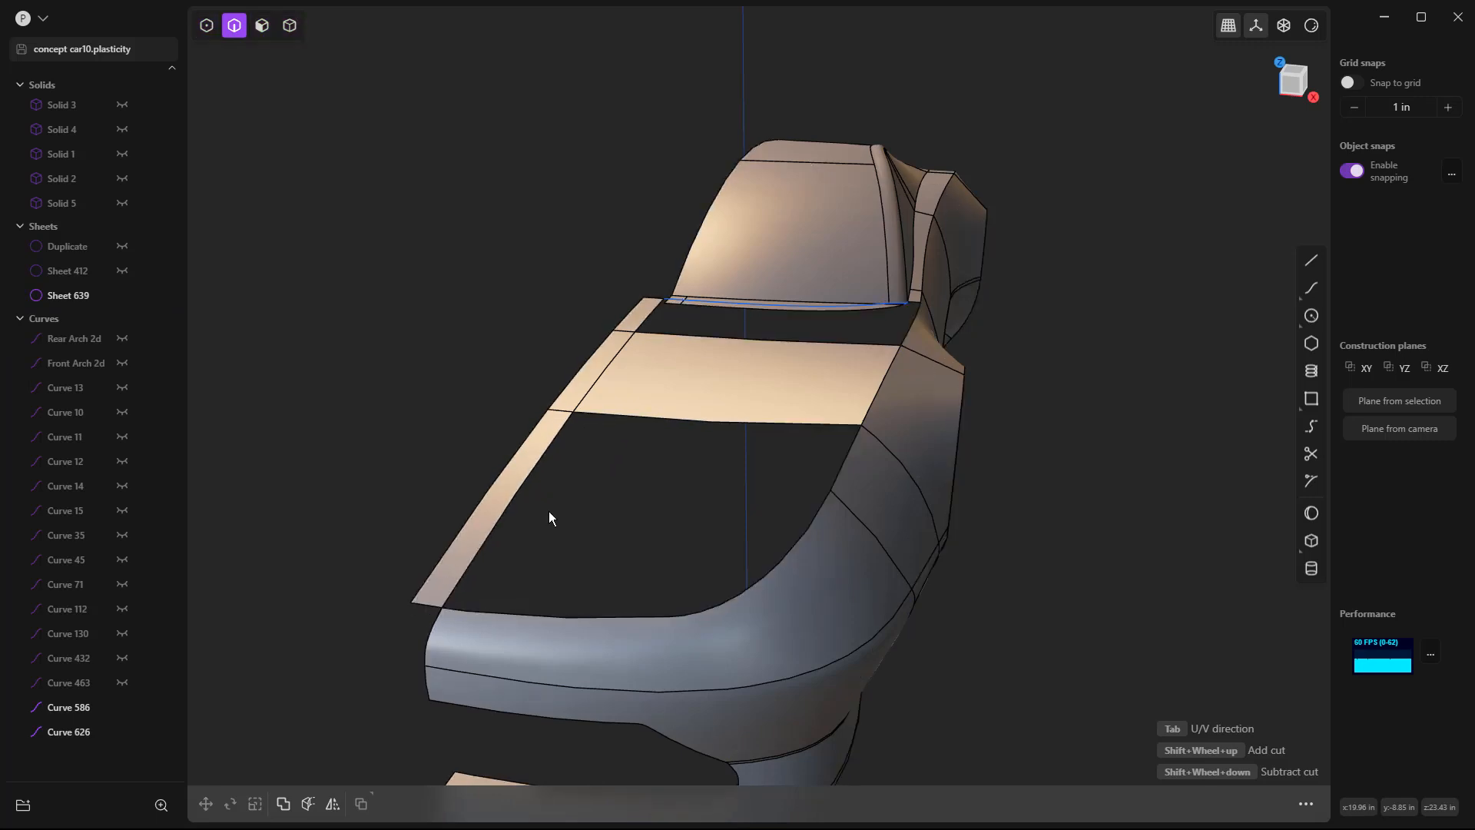
left_click(529, 478)
left_click(599, 415, "shift")
left_click(855, 435, "shift")
left_click(823, 501, "shift")
left_click(649, 617, "shift")
left_click(459, 616, "shift")
type("fpat")
key("Return")
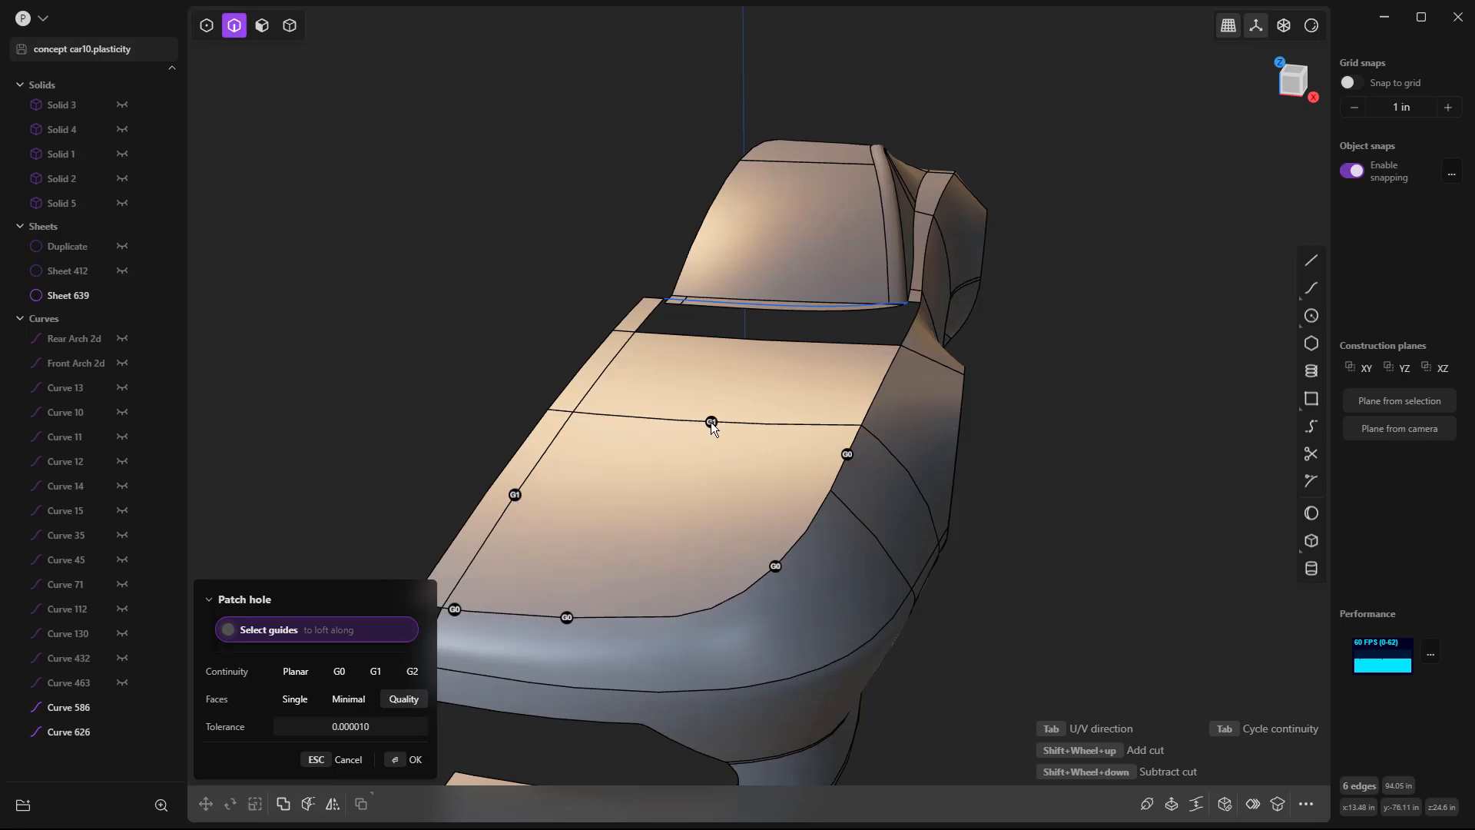
key("Return")
middle_click_drag(1109, 435, 795, 435)
key("Escape")
Delete the front and middle faces of the centreline strip beside the rebuilt hood panels.
key("5")
left_click(675, 438)
left_click(675, 438)
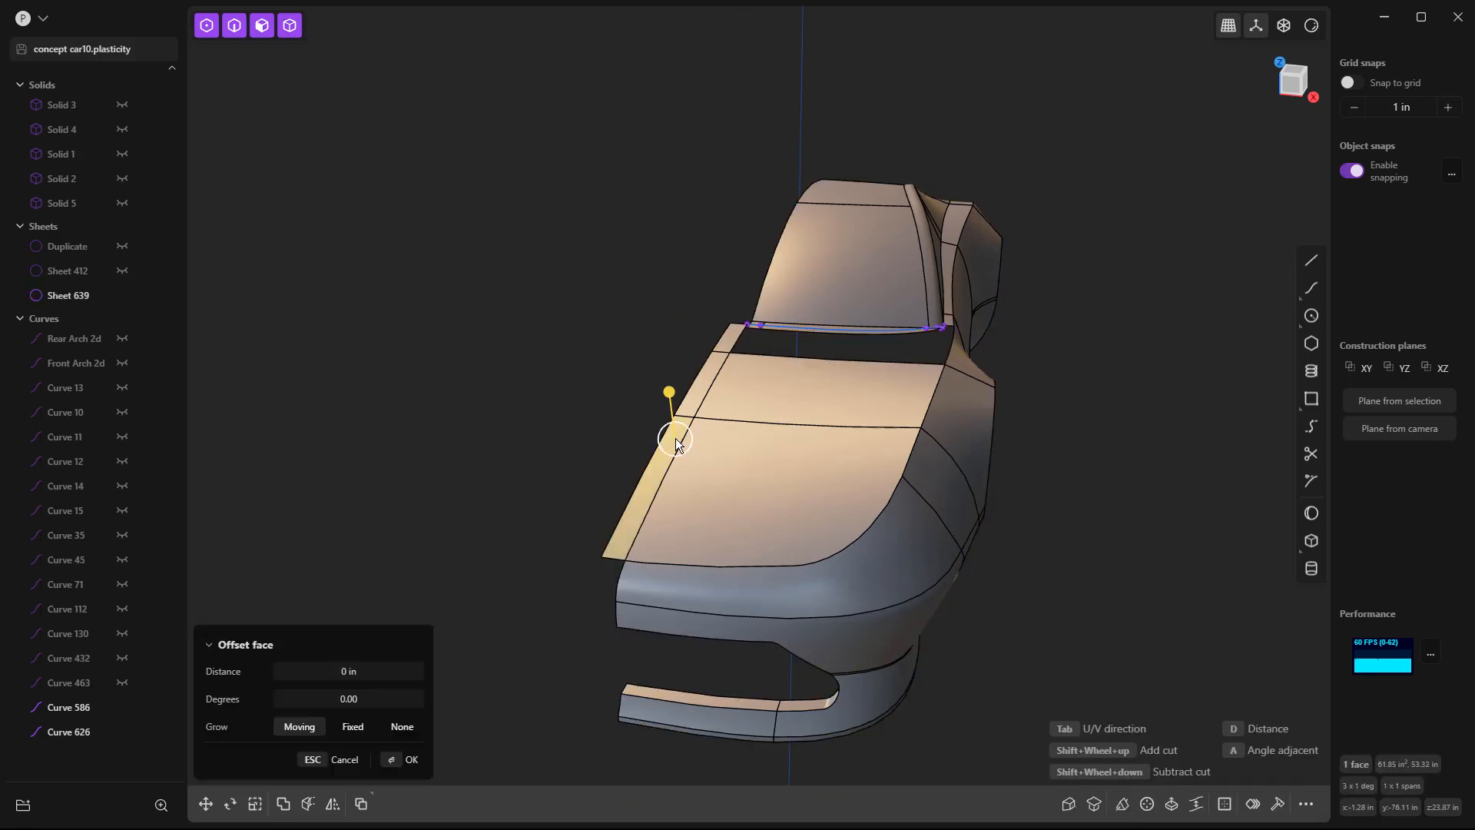
key("Escape")
left_click(706, 381)
left_click(706, 379)
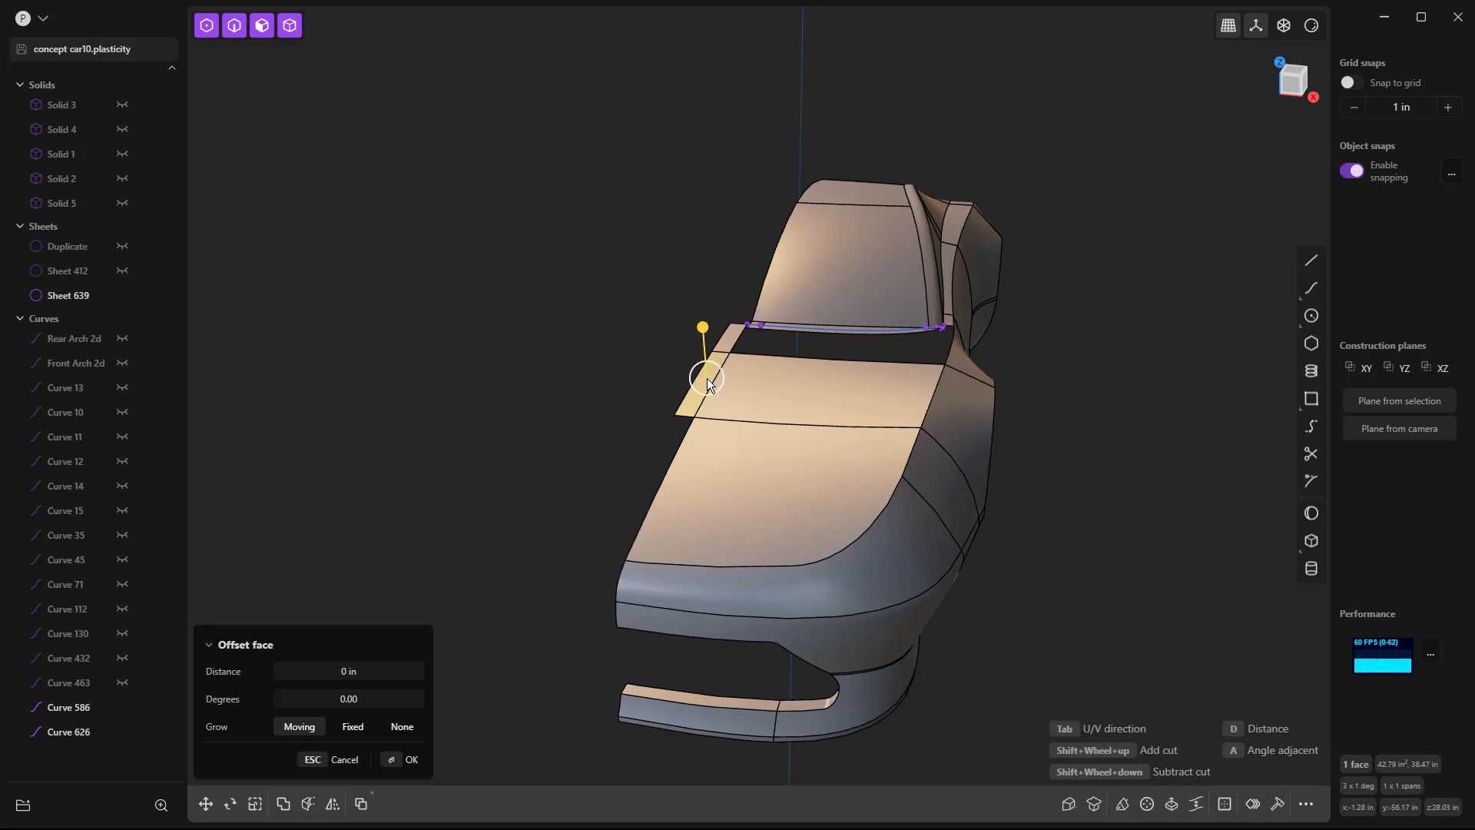
key("Escape")
Try to patch the rear hood opening from its five boundary edges and the curve along the windshield base.
middle_click_drag(680, 396, 602, 390)
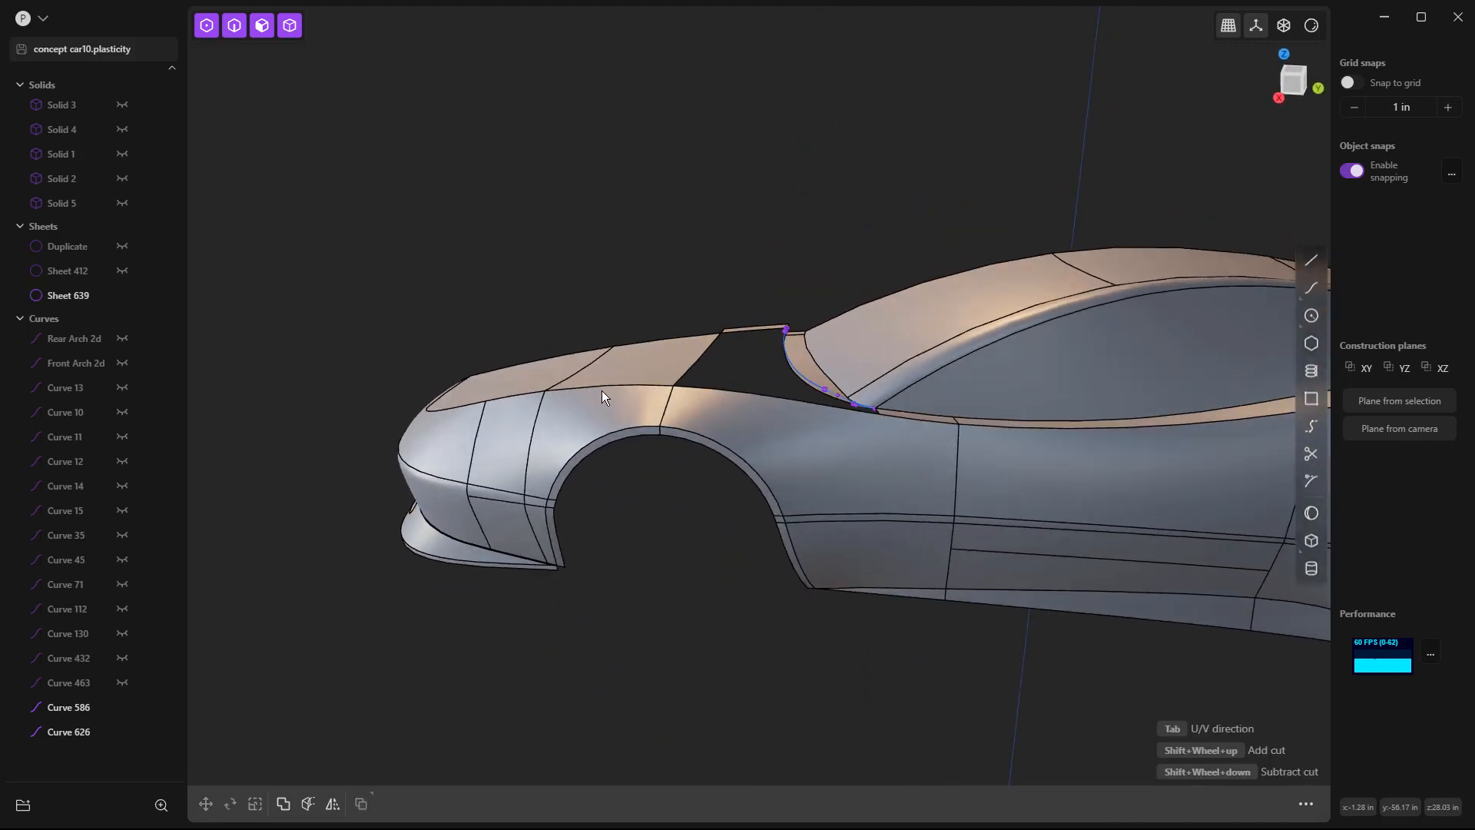
scroll(762, 332, "up", 5)
middle_click_drag(785, 454, 816, 367)
key("2")
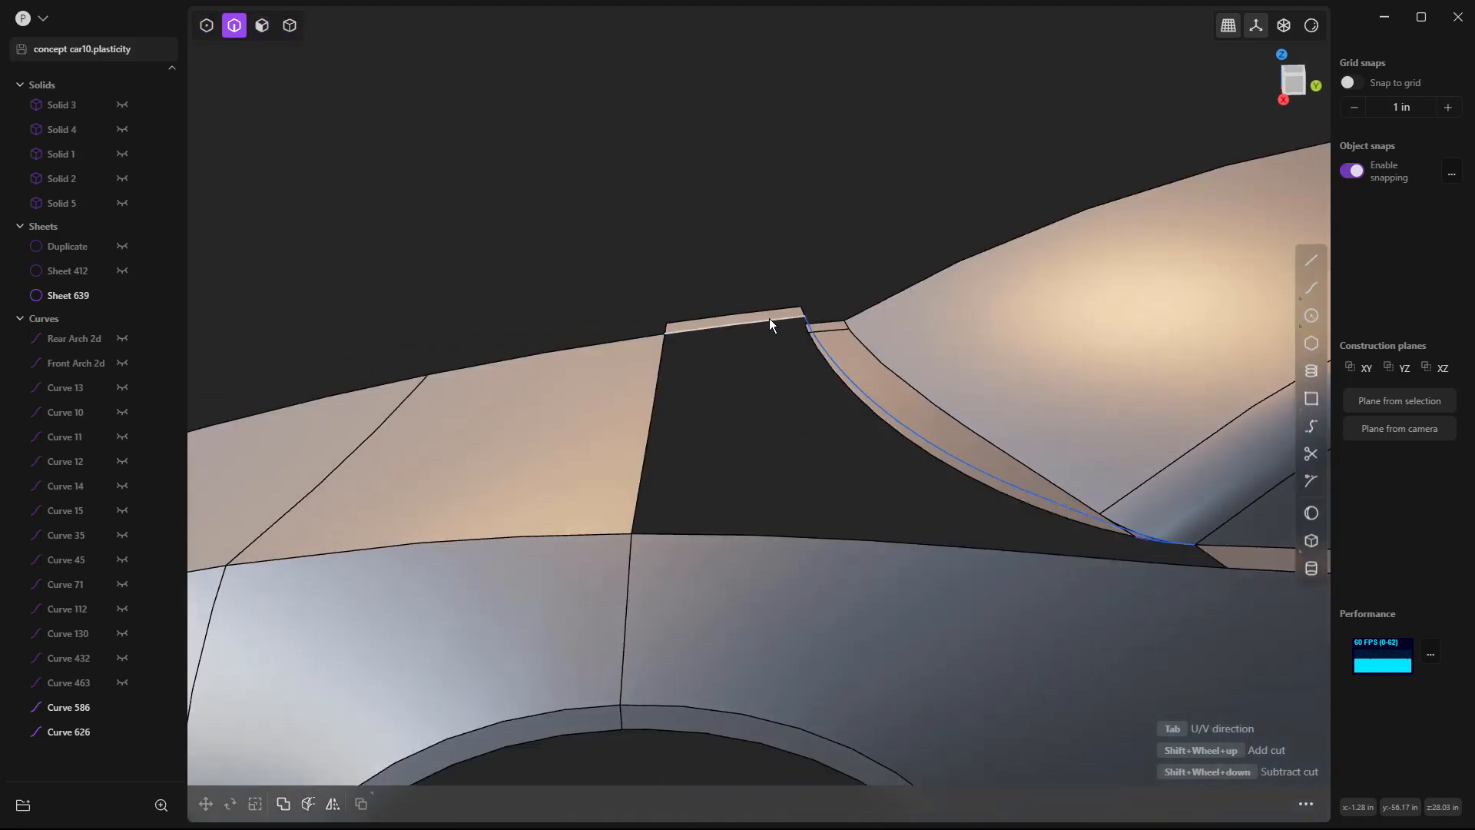
left_click(770, 318)
left_click(663, 352, "shift")
left_click(675, 530, "shift")
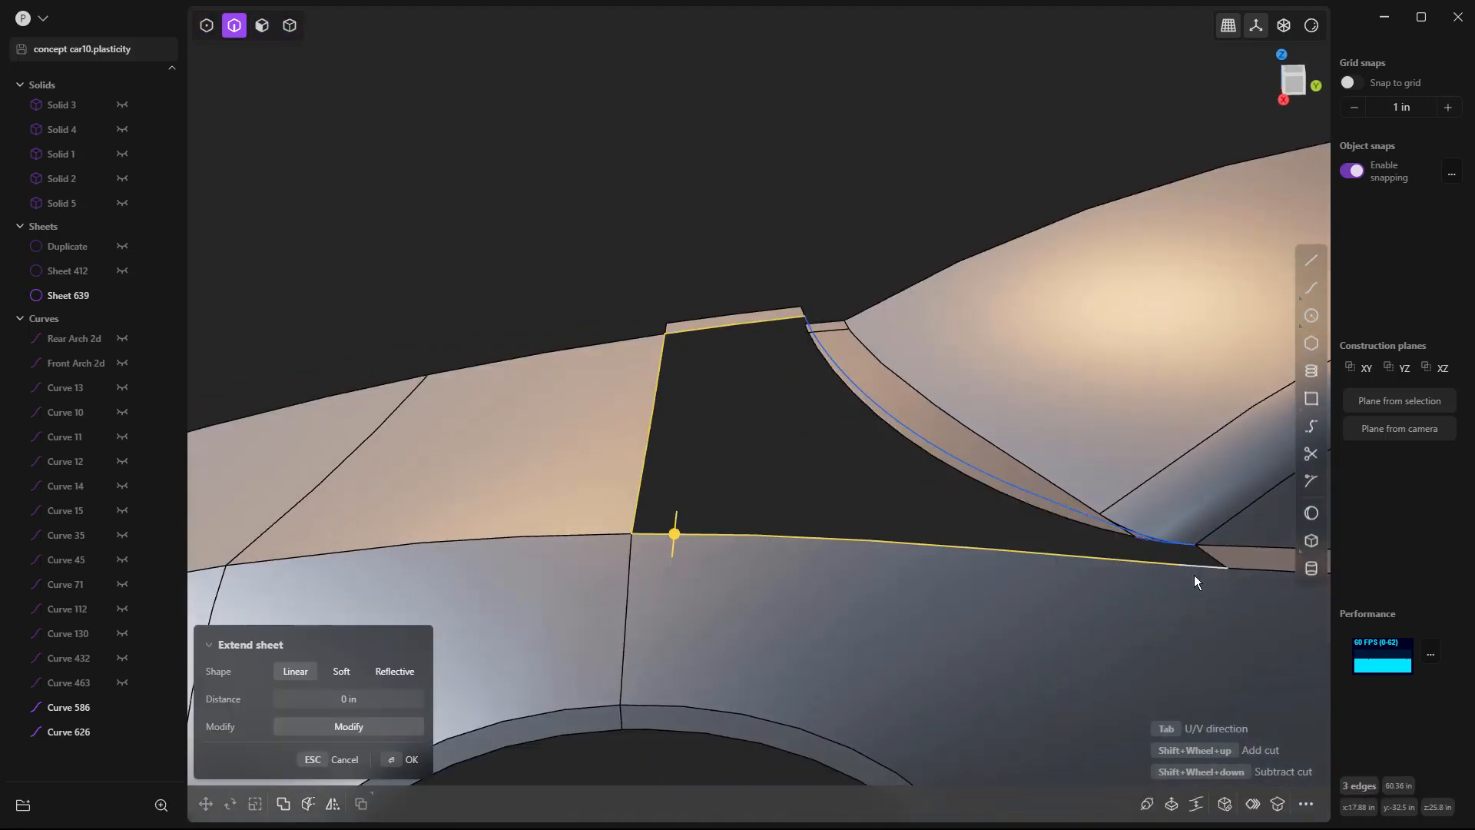
left_click(1207, 564, "shift")
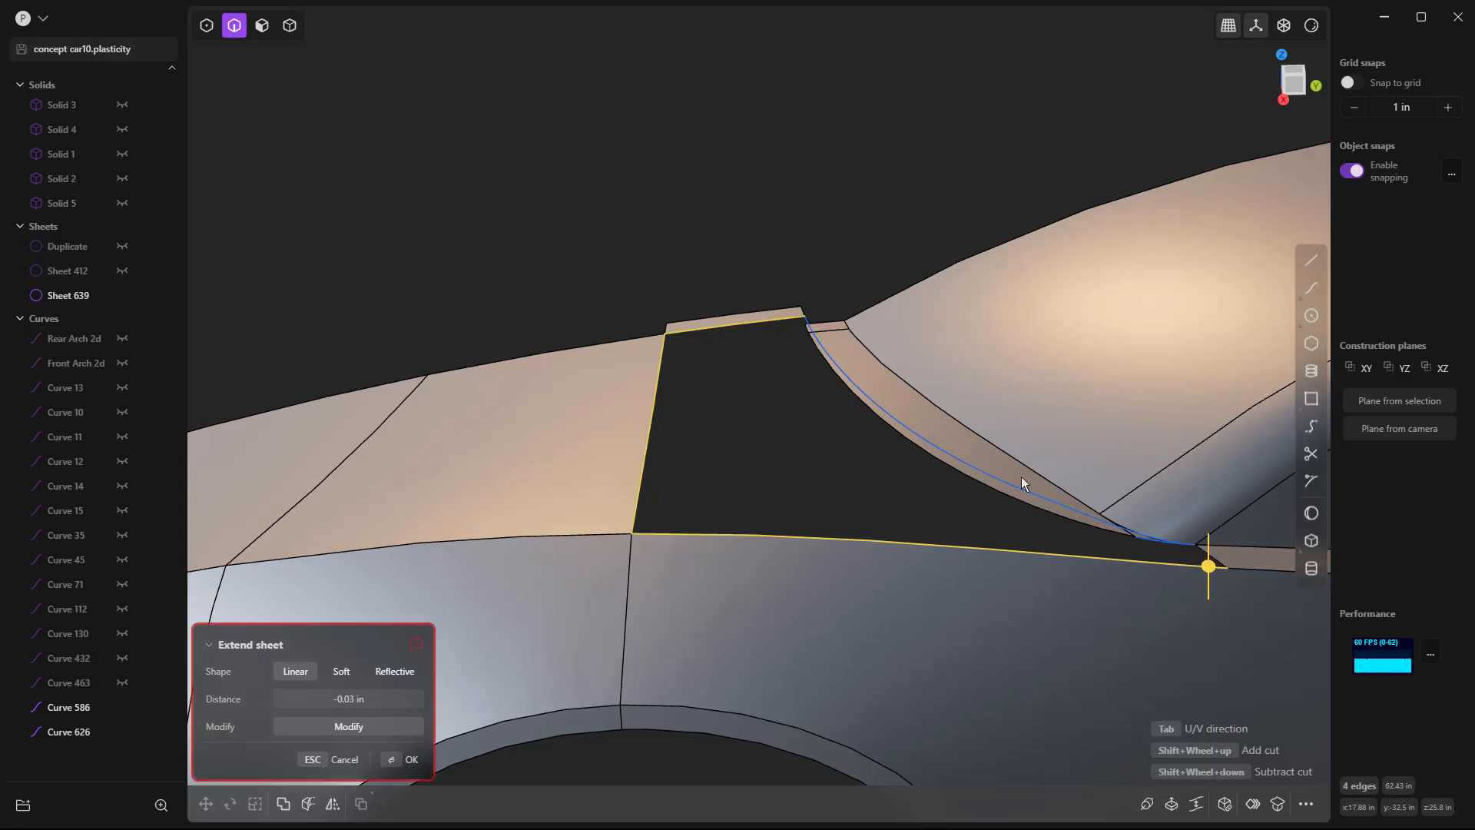
middle_click_drag(998, 464, 751, 569)
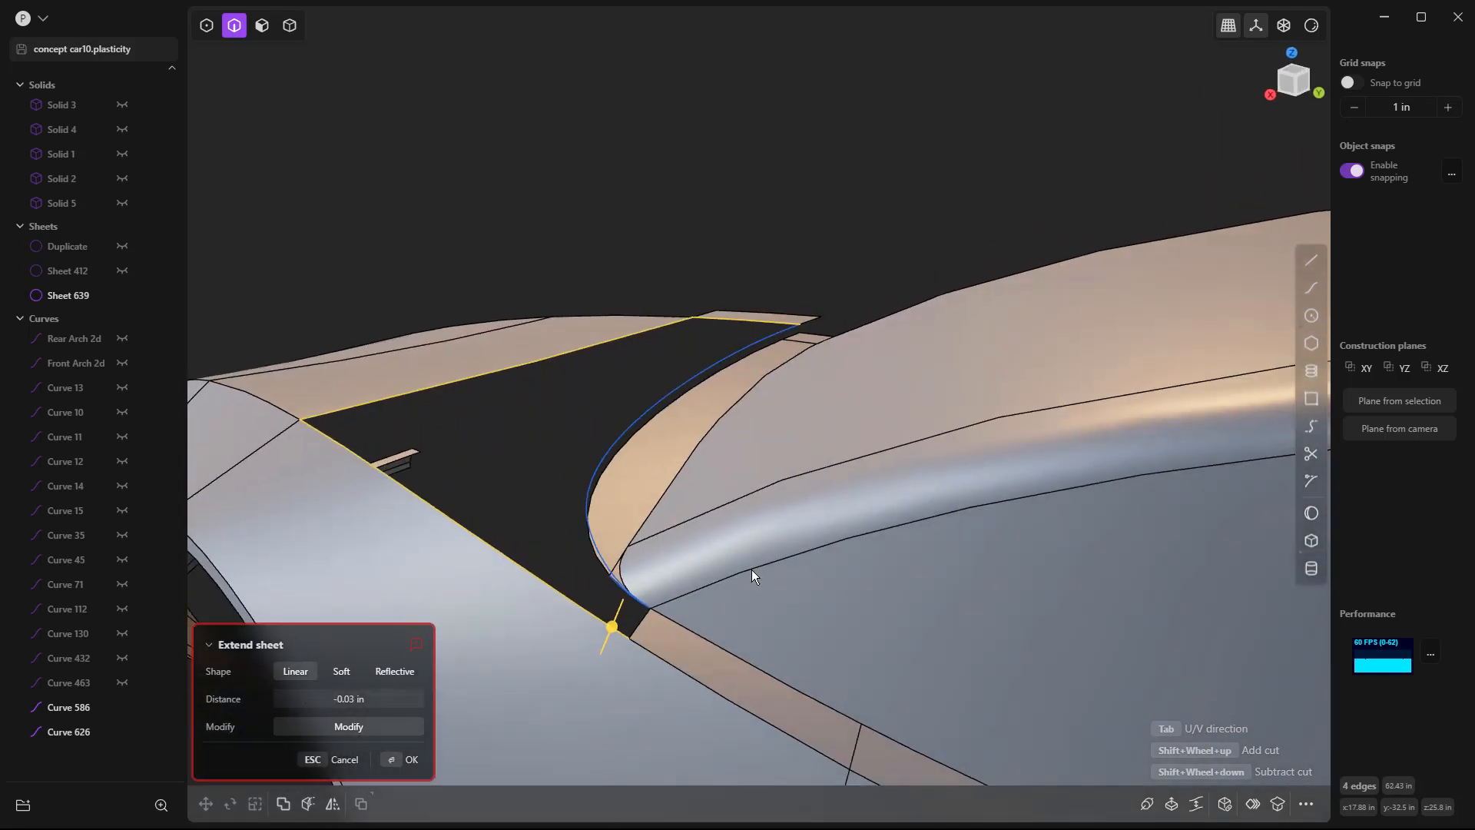
key("Return")
left_click(637, 622)
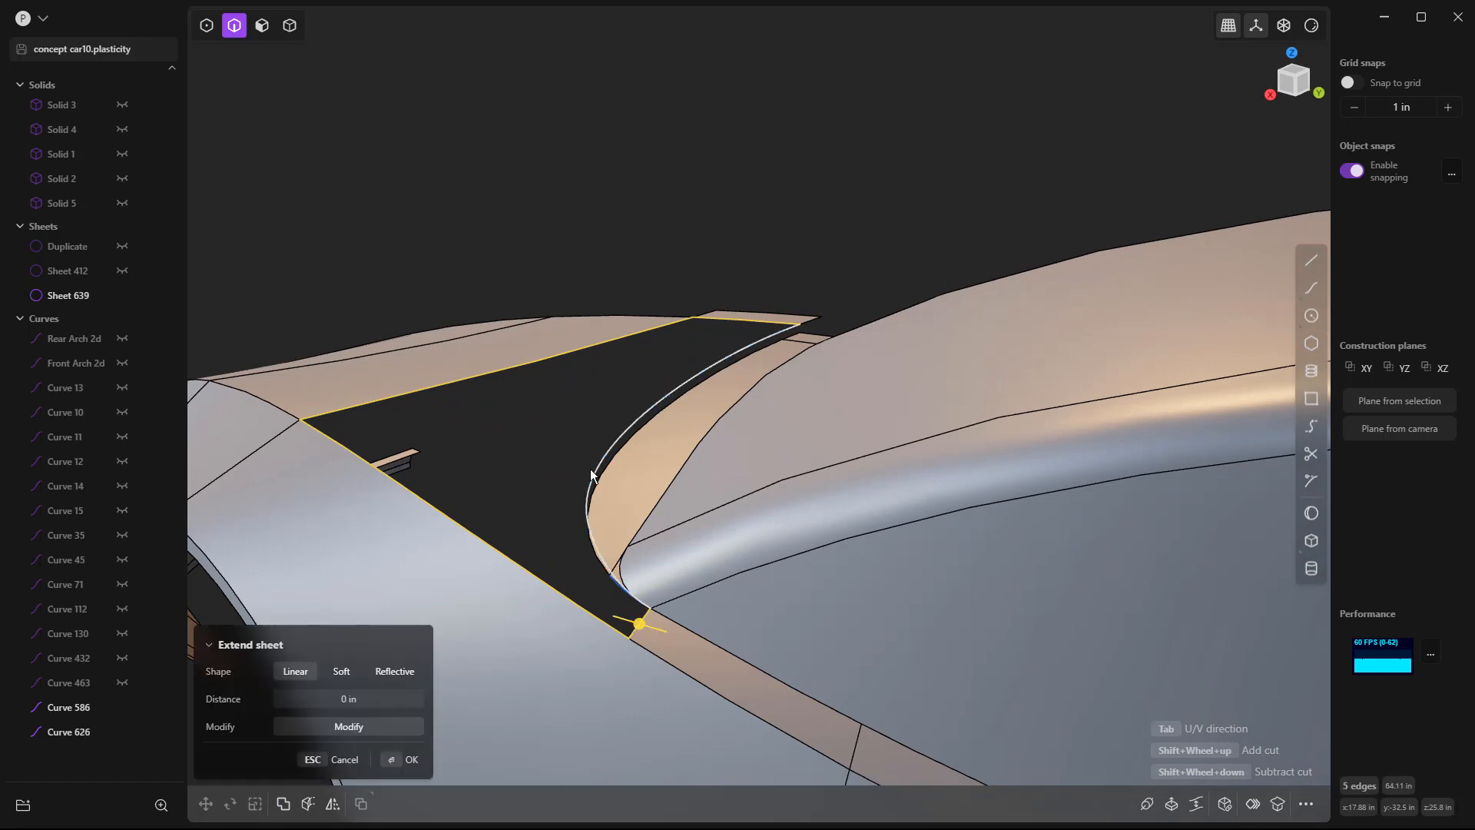
left_click(616, 437)
right_click(625, 422)
type("pat")
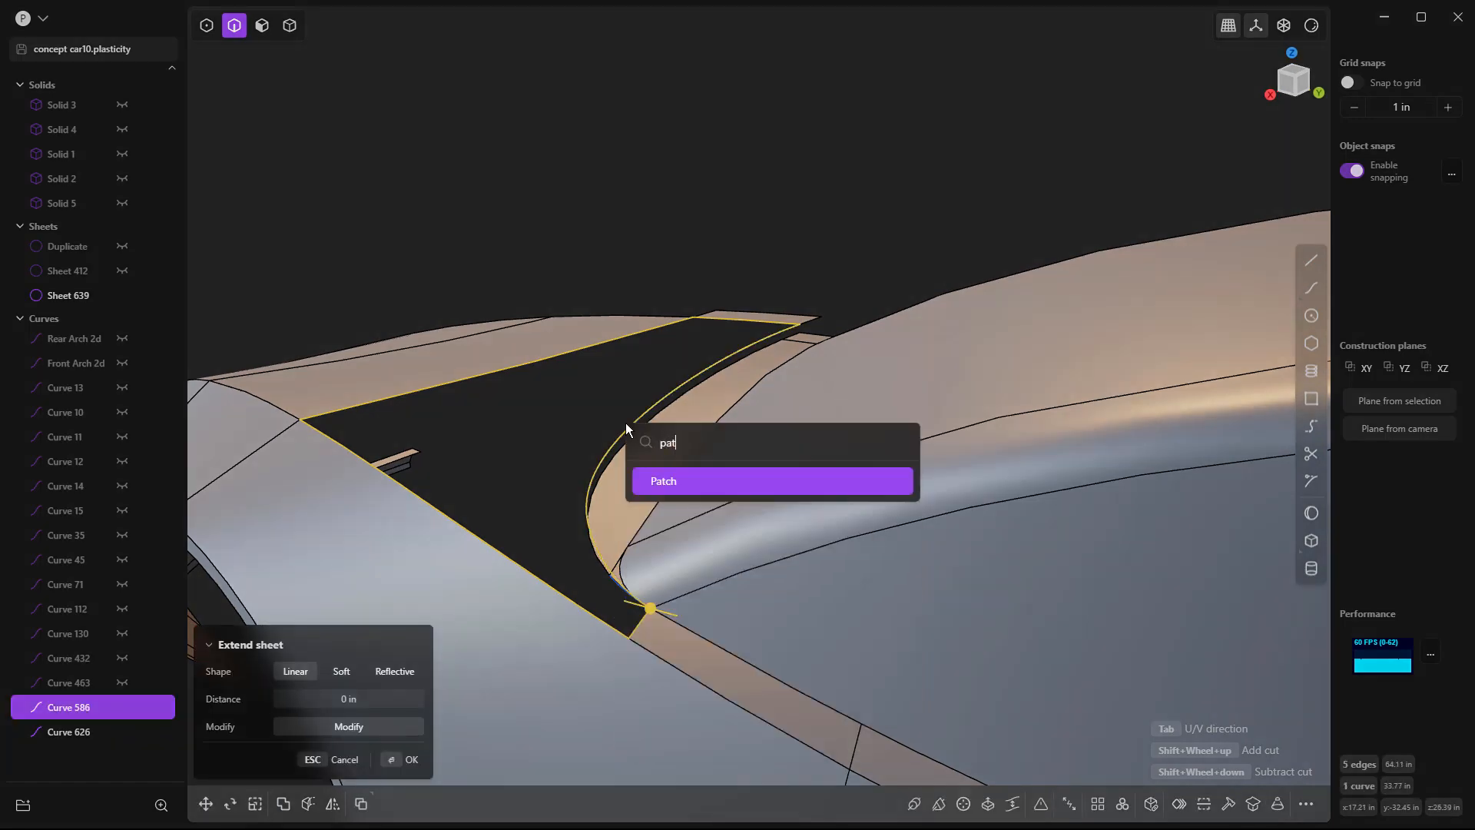
key("Return")
Try G1 continuity on the patch's short edge at the windshield corner and on its centreline strip edge.
scroll(643, 621, "up", 3)
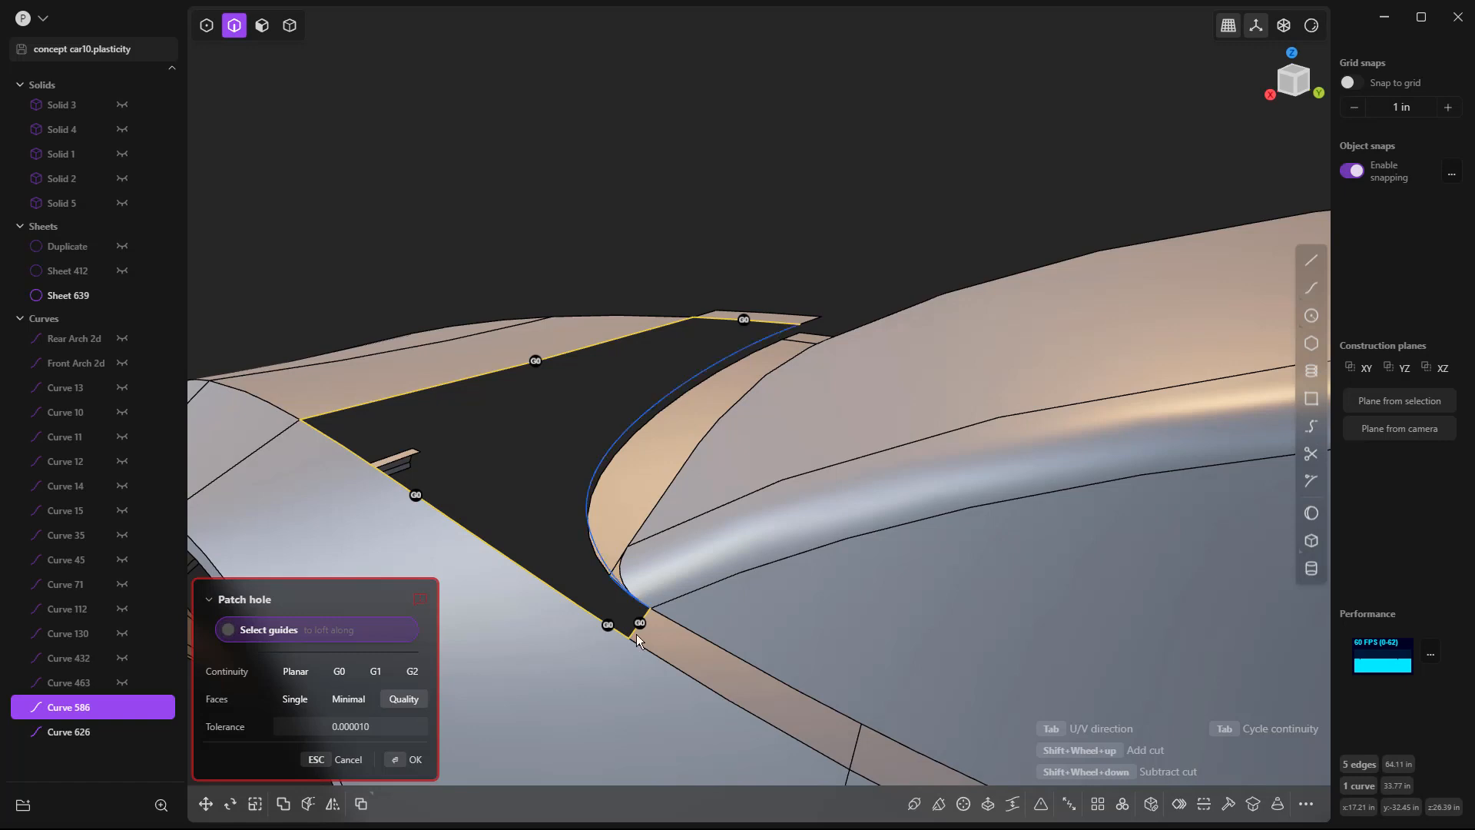
scroll(644, 621, "up", 4)
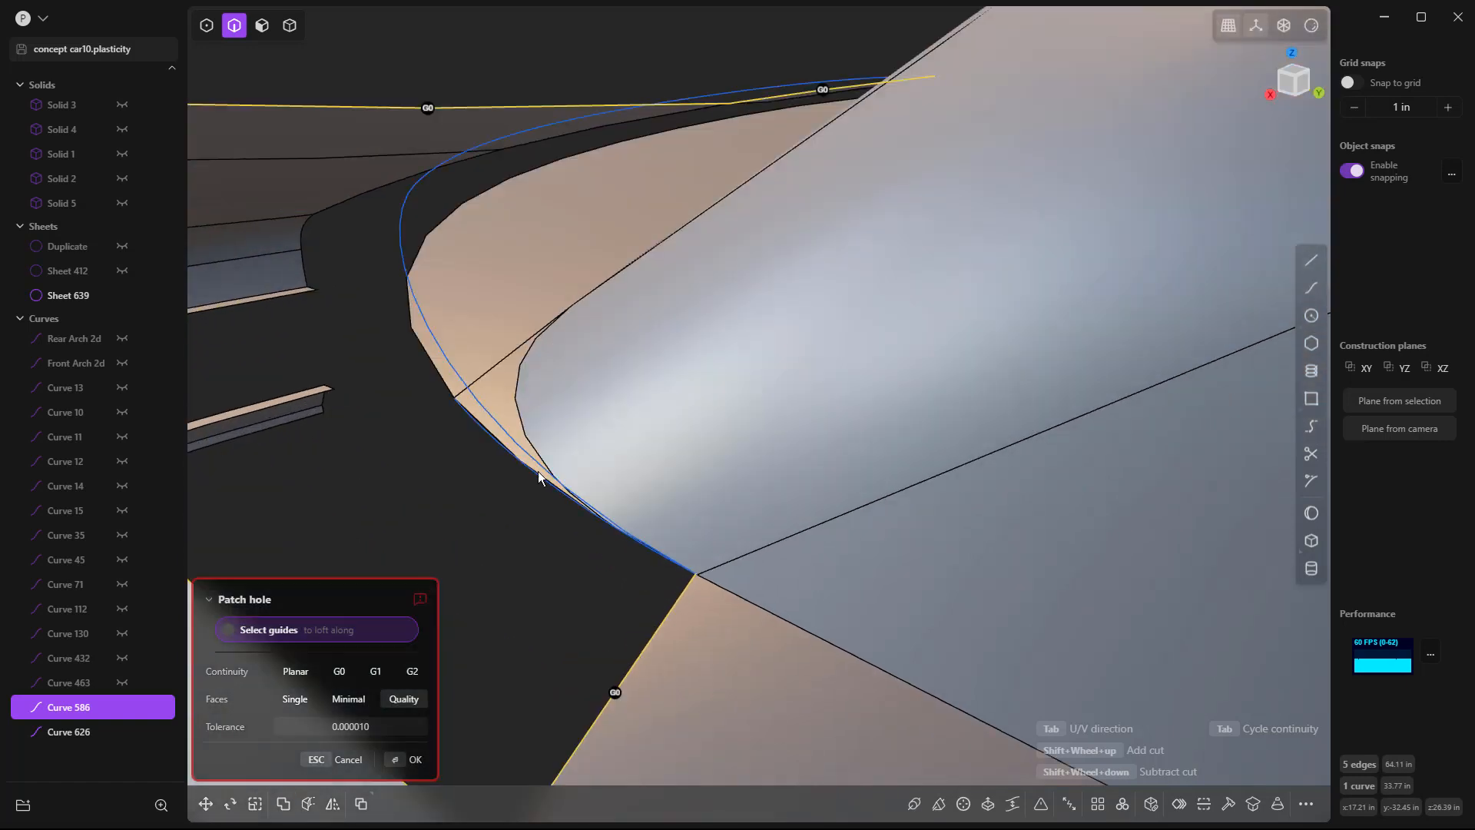
scroll(705, 584, "down", 5)
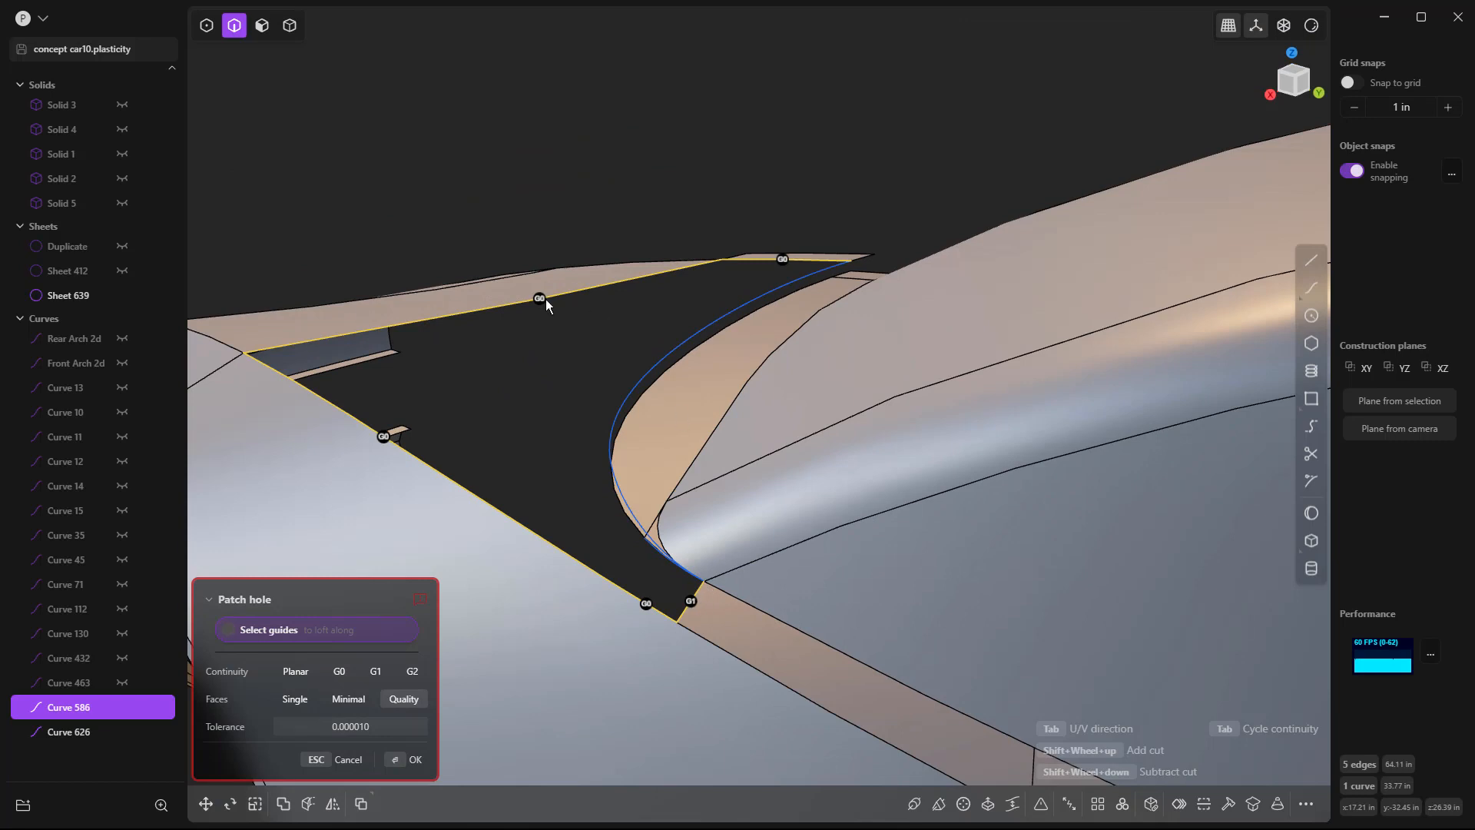
left_click(782, 259)
key("Escape")
Delete the curve running along the windshield base between the centreline strip and the windshield corner.
scroll(660, 384, "down", 2)
left_click(654, 383)
middle_click_drag(527, 412, 602, 431)
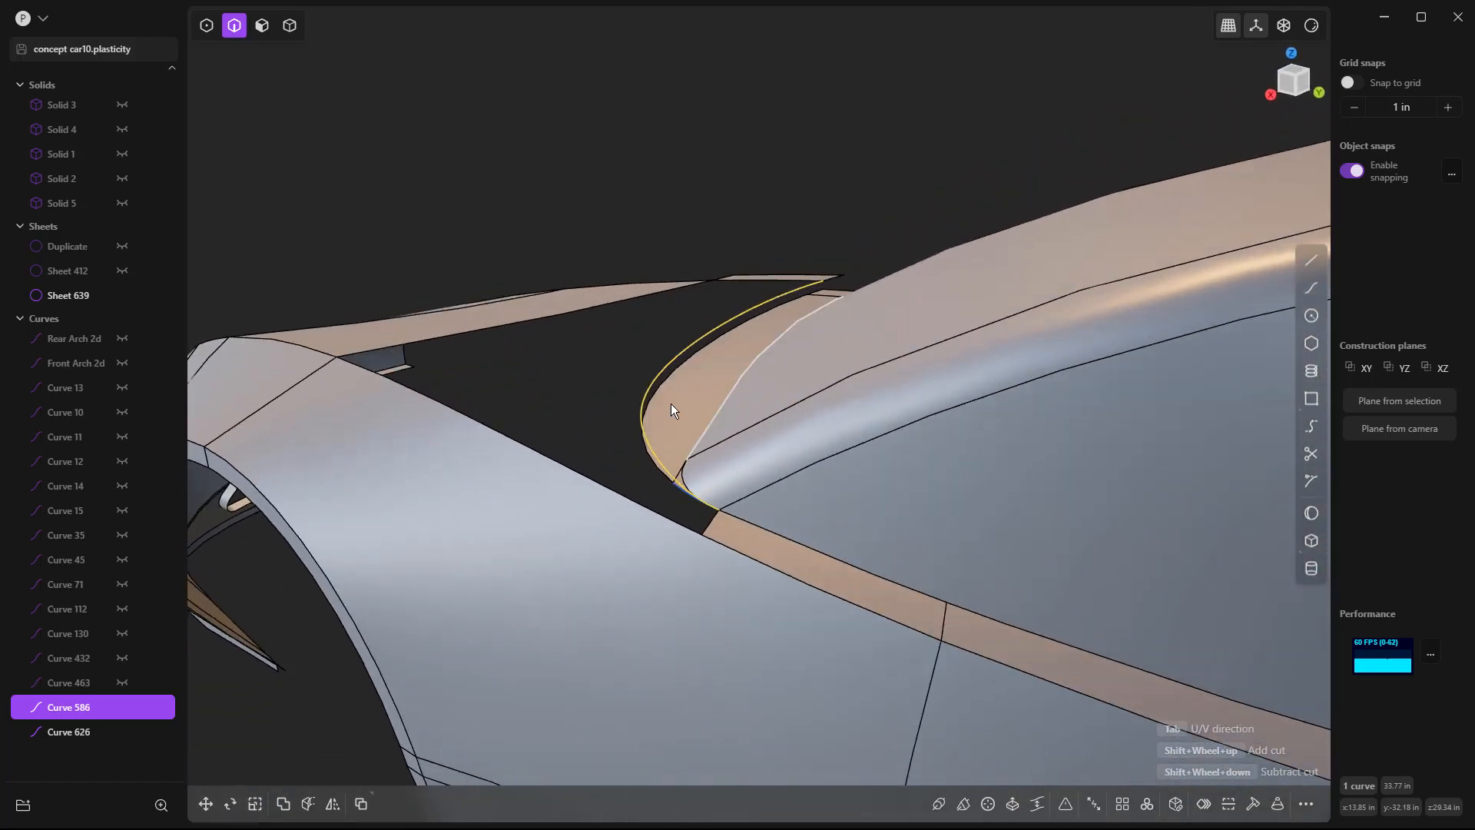
left_click(619, 329)
key("shift+1")
key("shift+3")
key("shift+4")
middle_click_drag(619, 328, 711, 313)
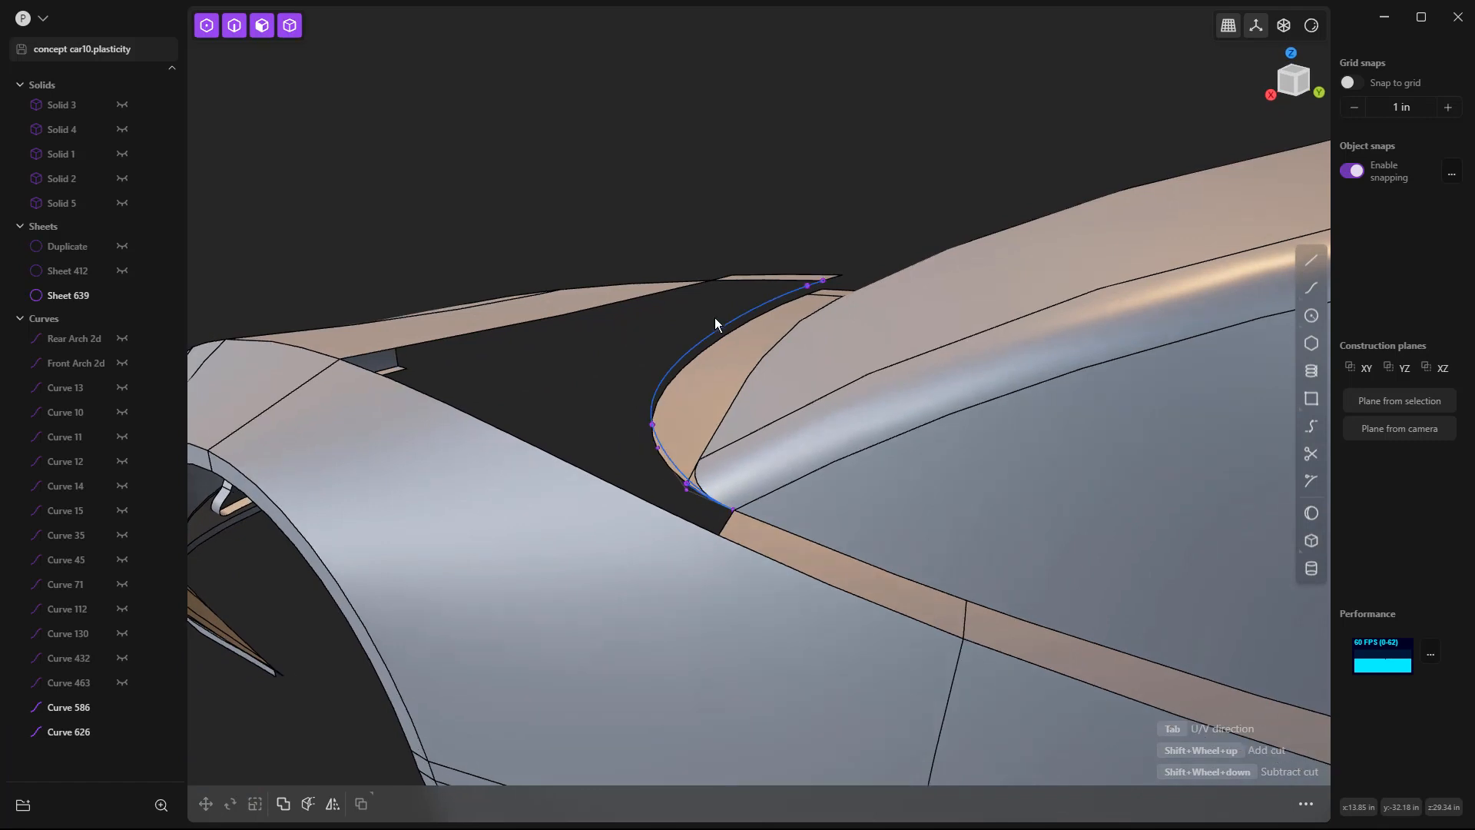
left_click(718, 330)
mouse_move(622, 347)
middle_mouse_down()
mouse_move(651, 324)
mouse_move(625, 332)
middle_mouse_up()
key("Delete")
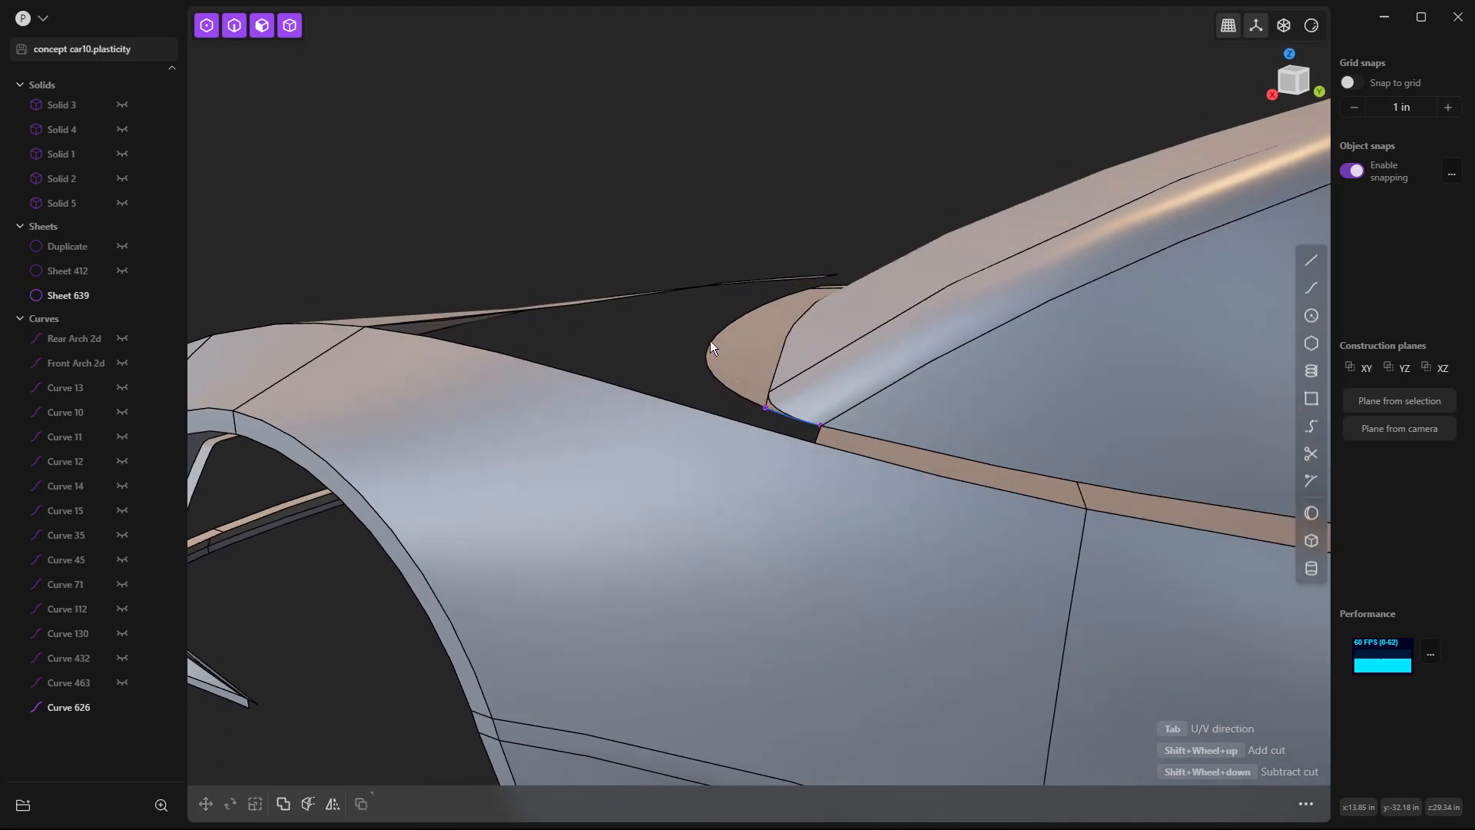
Create a bridge curve from the edge at the fender-side windshield corner to the rear inner corner of the centreline strip.
left_click(1311, 426)
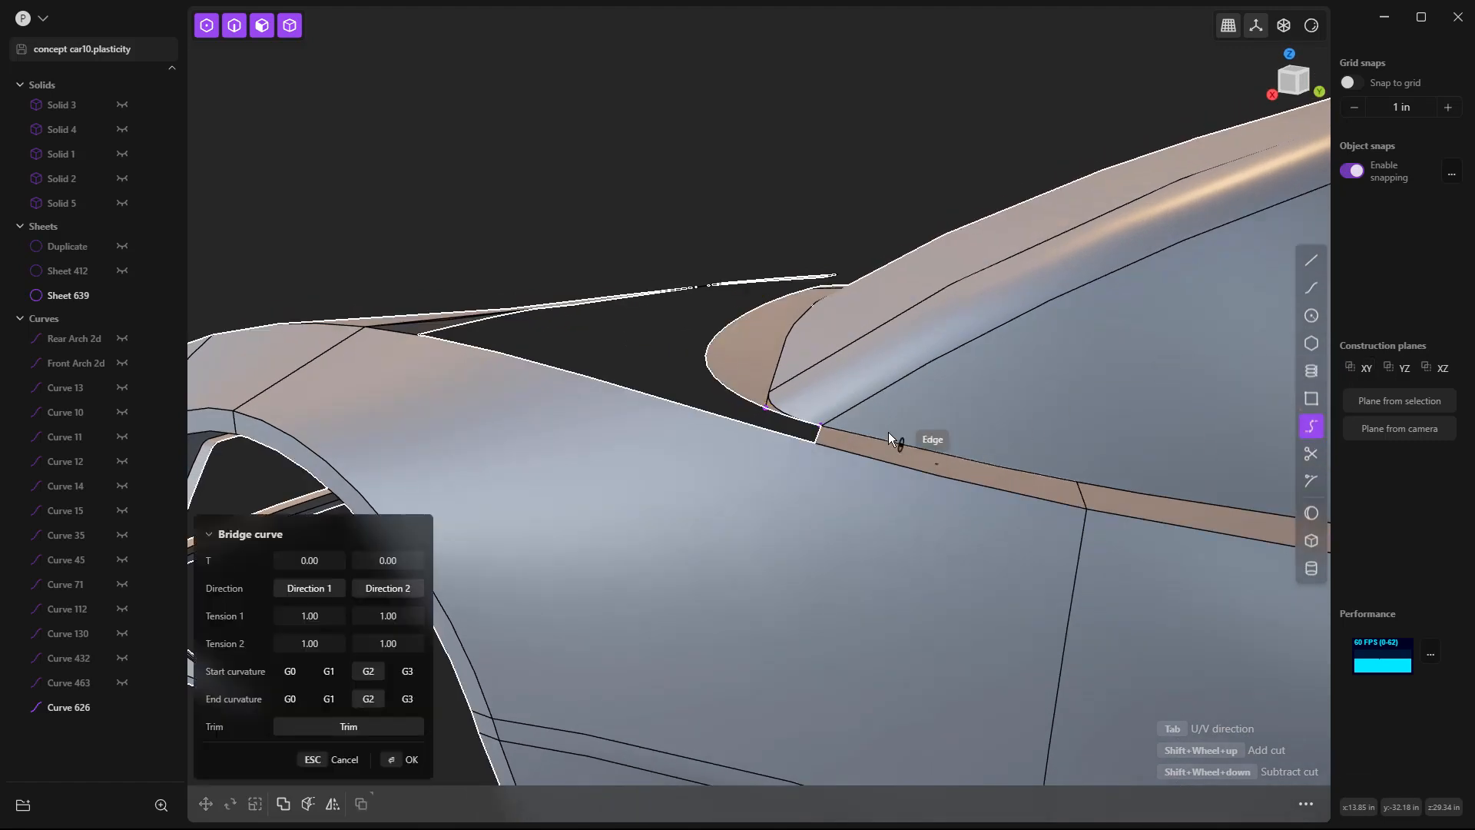
scroll(838, 427, "up", 3)
middle_click_drag(839, 427, 826, 630)
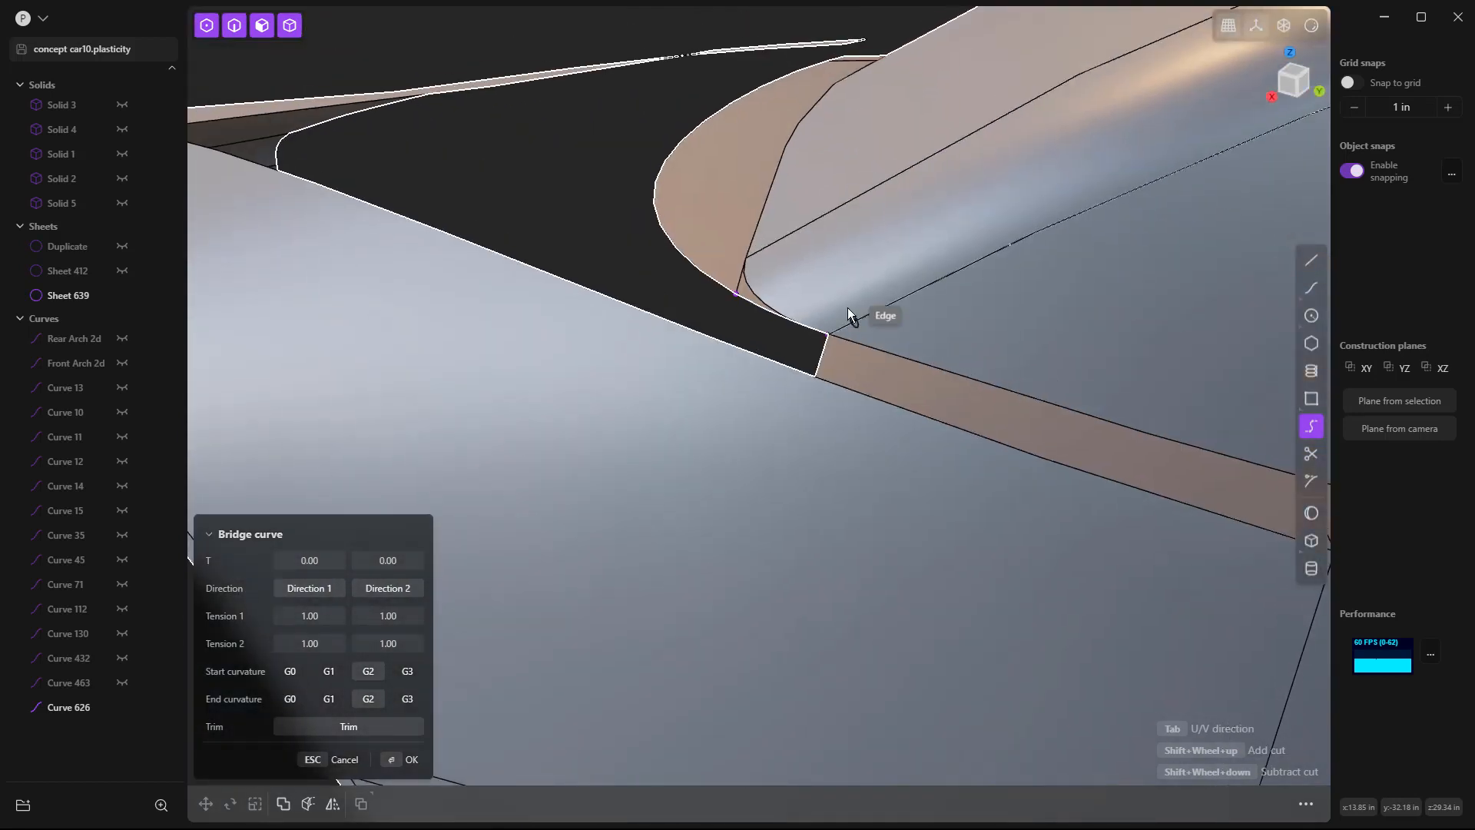
scroll(833, 329, "up", 5)
scroll(811, 378, "up", 4)
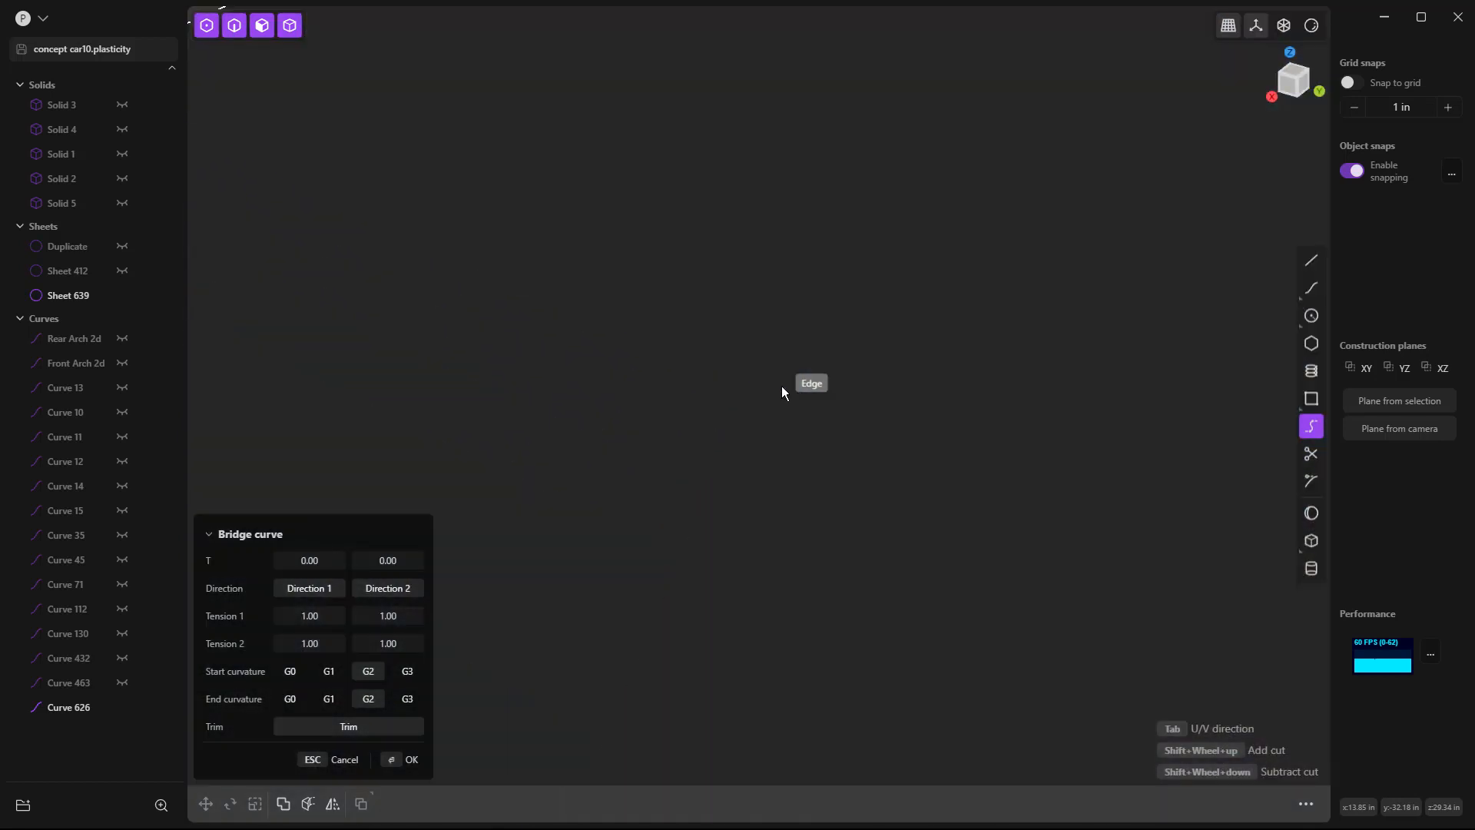
scroll(778, 385, "down", 2)
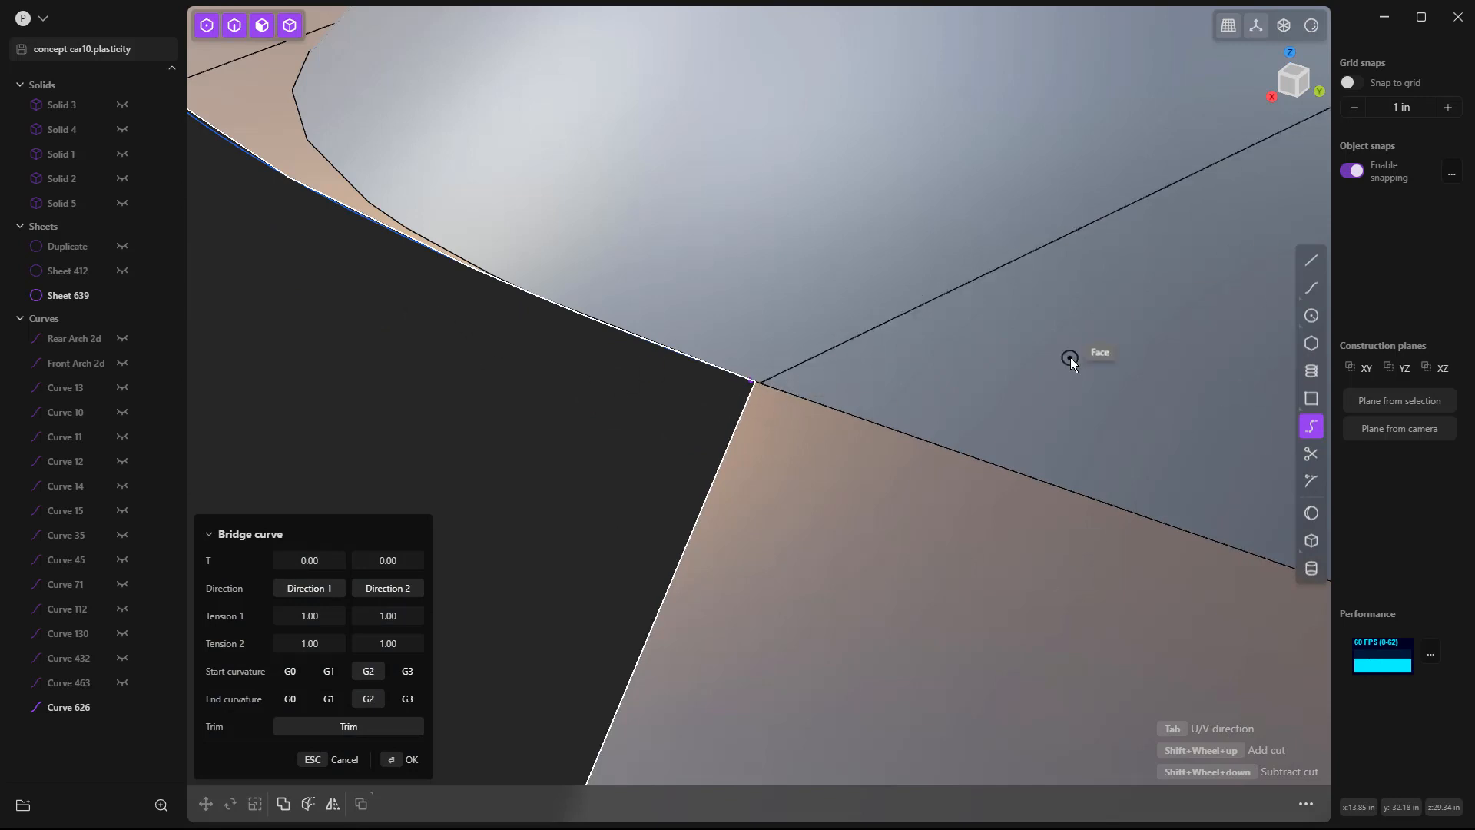
scroll(817, 390, "down", 3)
scroll(754, 415, "up", 5)
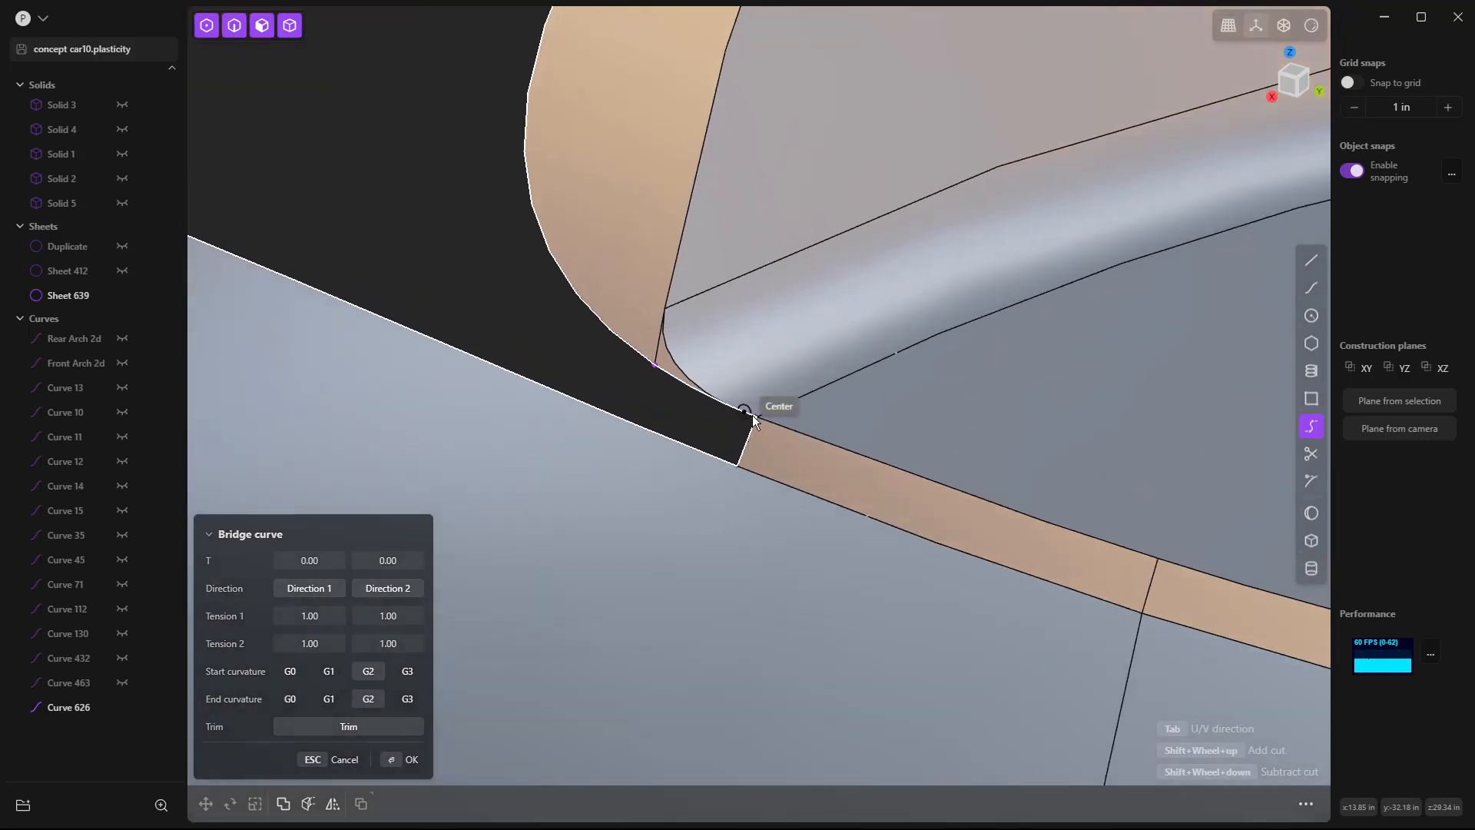
scroll(757, 417, "up", 5)
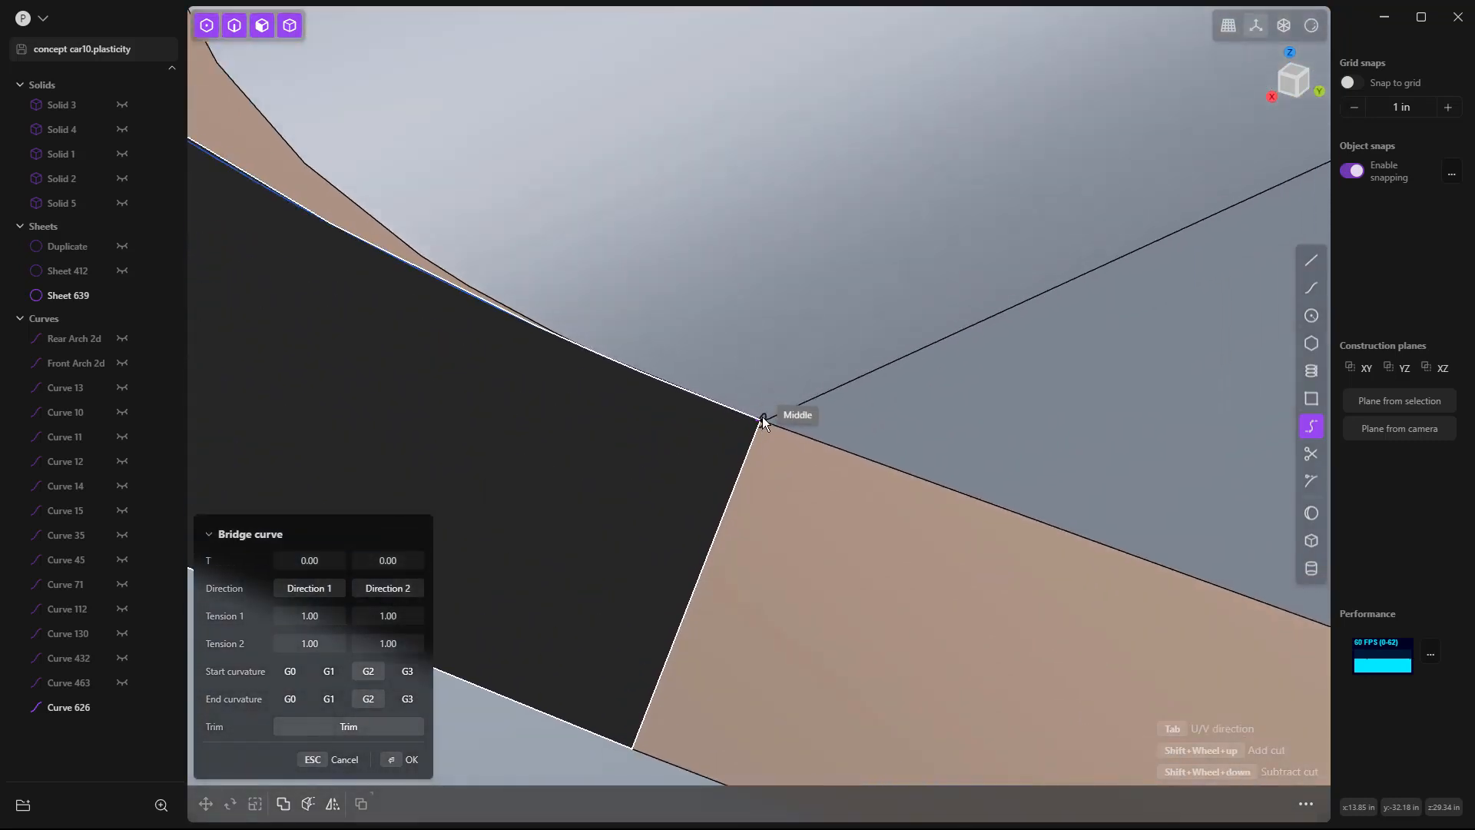
scroll(756, 423, "up", 4)
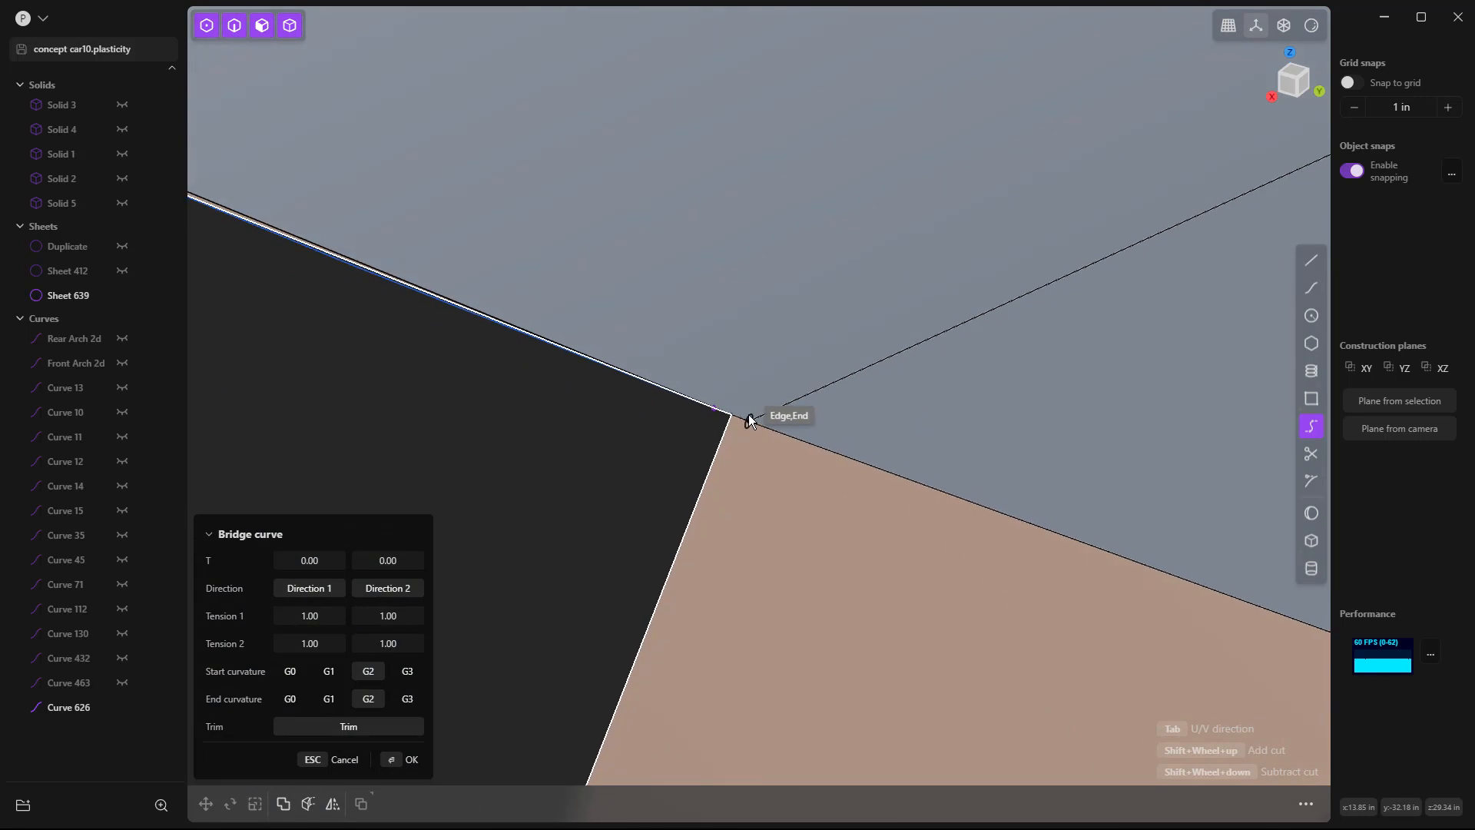
scroll(726, 430, "up", 1)
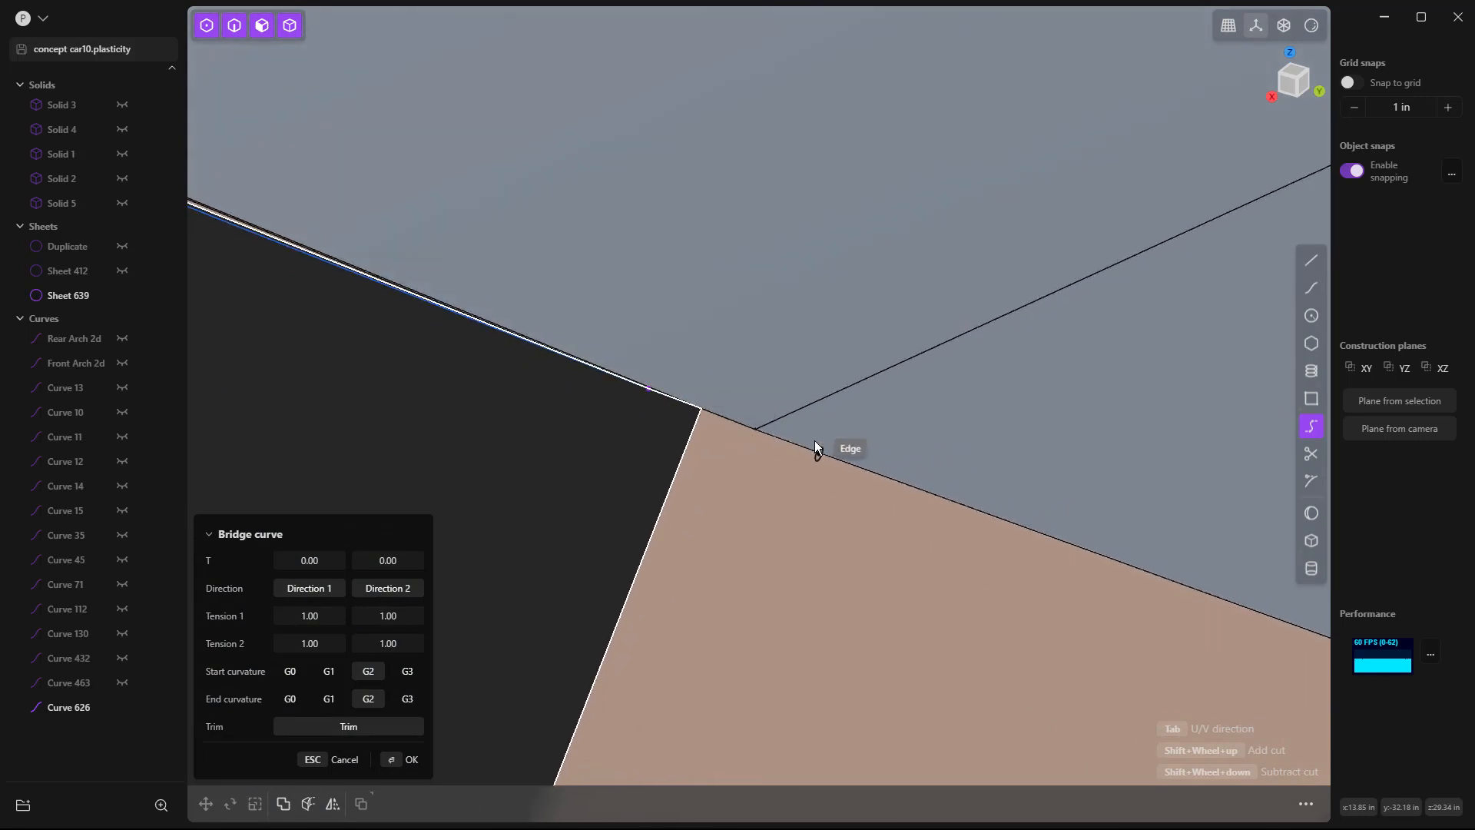
left_click(713, 416)
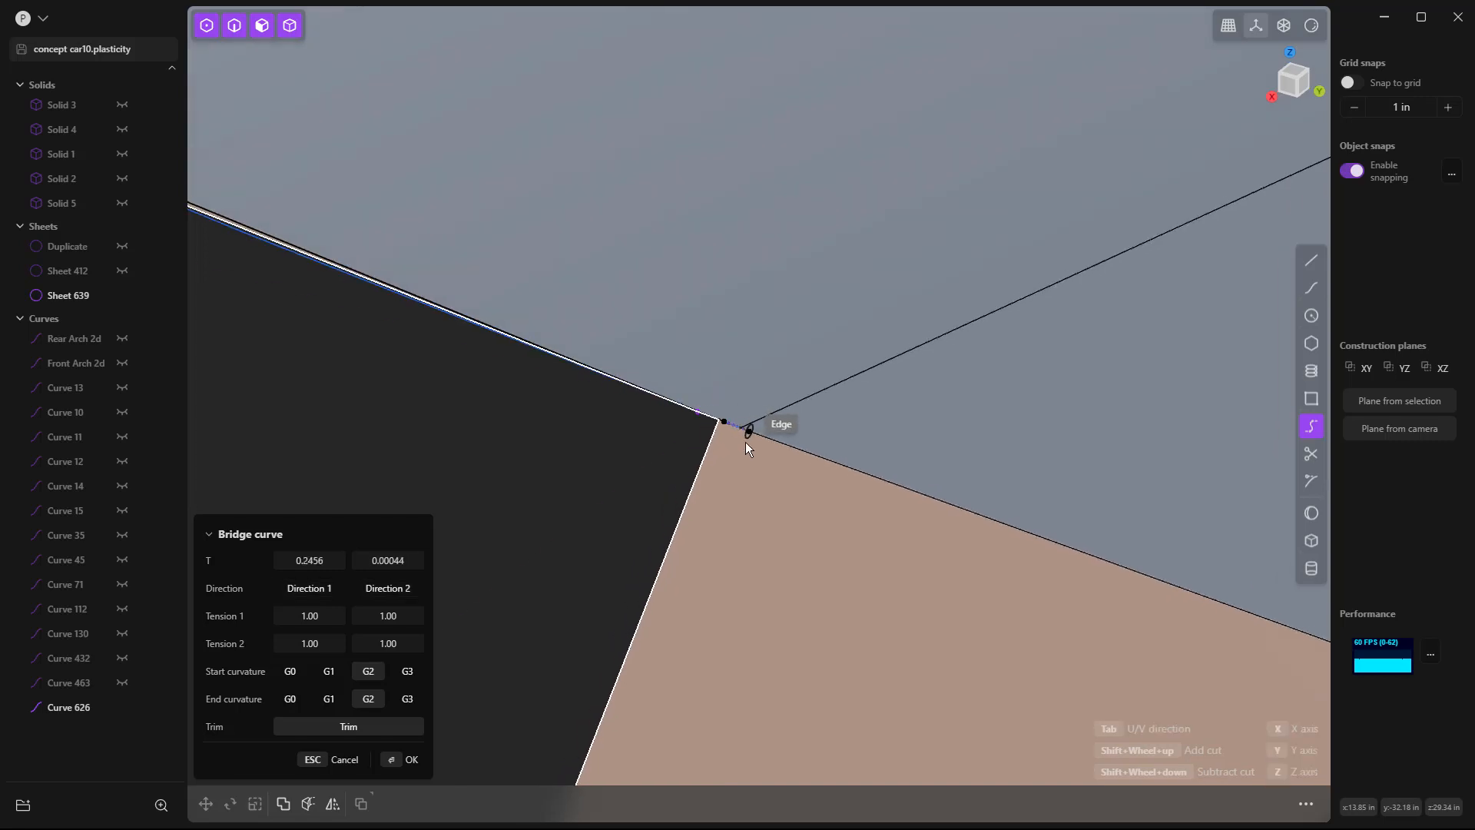
middle_click_drag(743, 445, 790, 102)
scroll(766, 476, "down", 5)
left_click(830, 99)
Slide both ends of the bridge curve to the edge corners by setting both T values to 0.00.
left_click_drag(325, 558, 289, 559)
left_click_drag(417, 562, 356, 562)
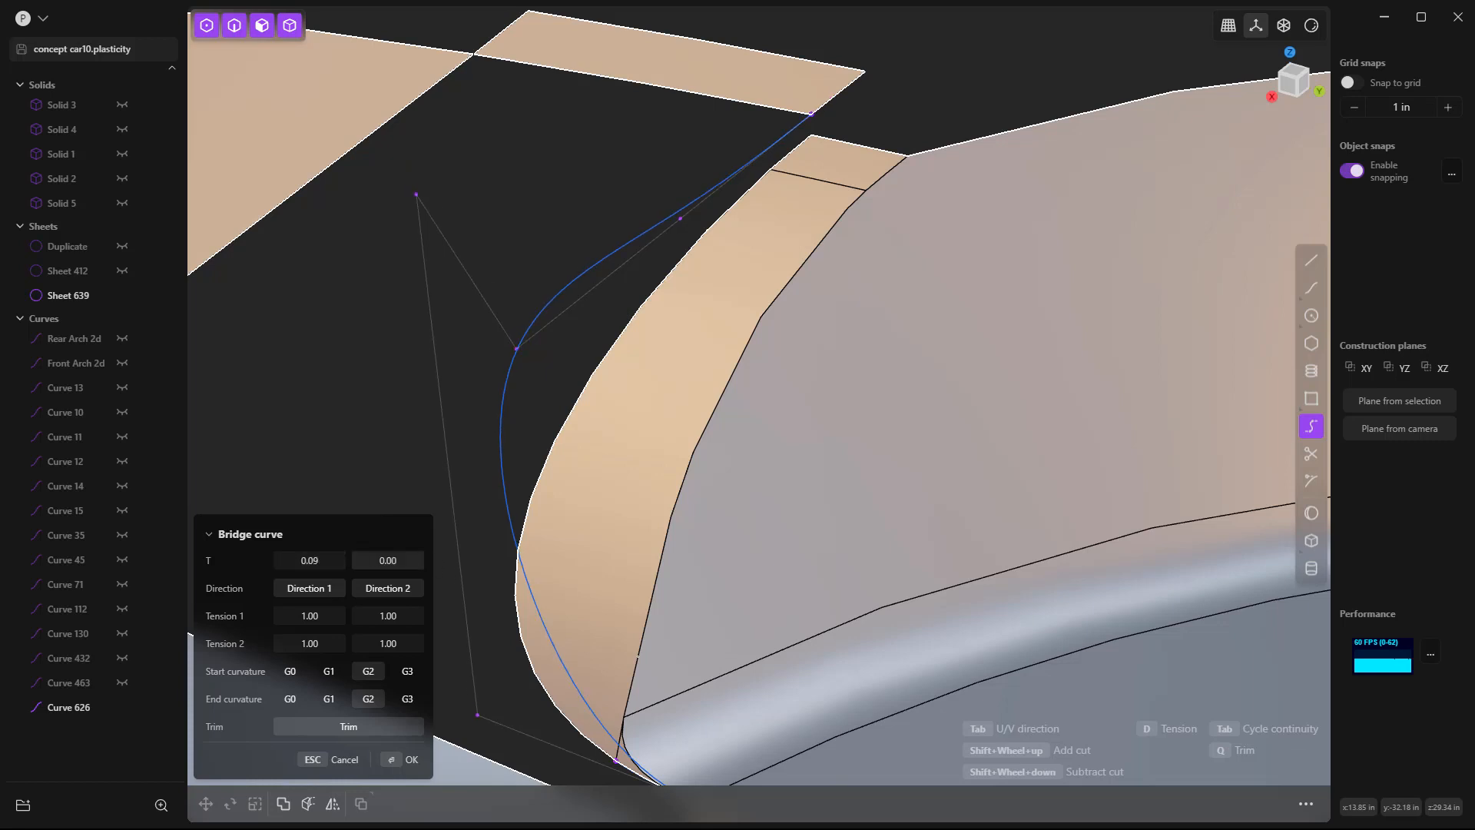
scroll(757, 389, "down", 3)
middle_click_drag(781, 377, 501, 563)
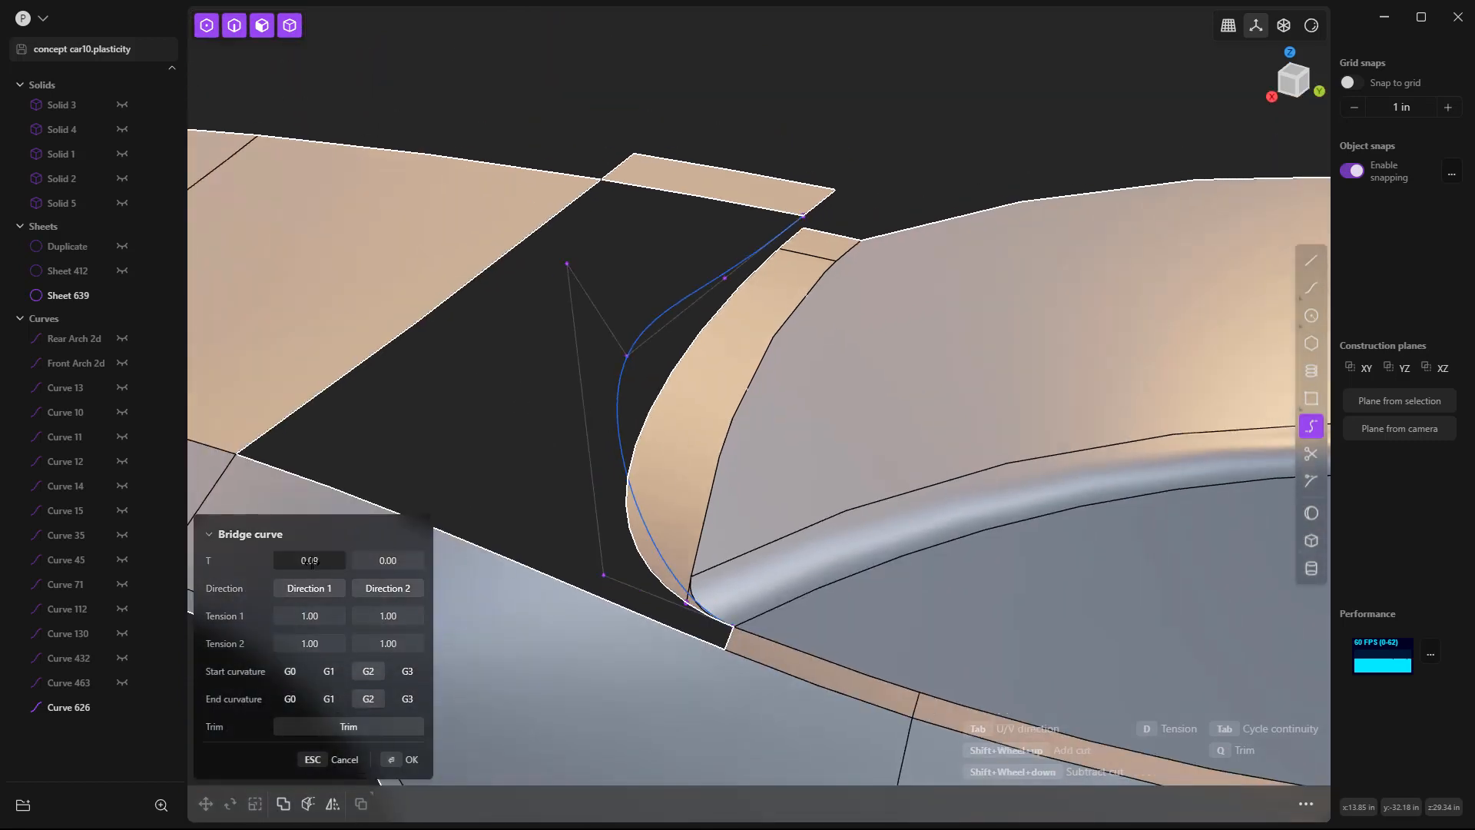
left_click_drag(310, 560, 289, 559)
scroll(777, 639, "up", 4)
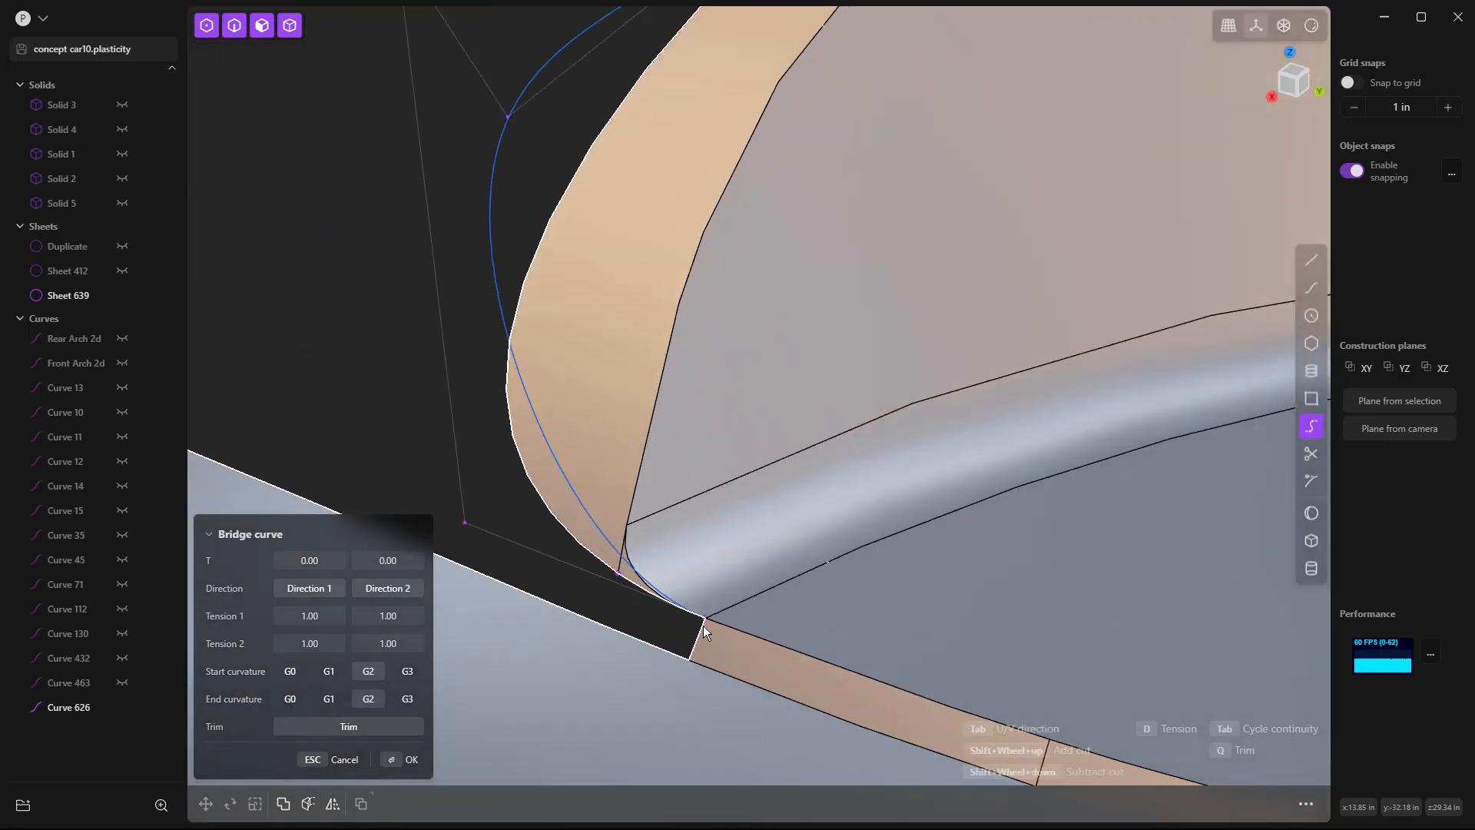
scroll(707, 615, "up", 8)
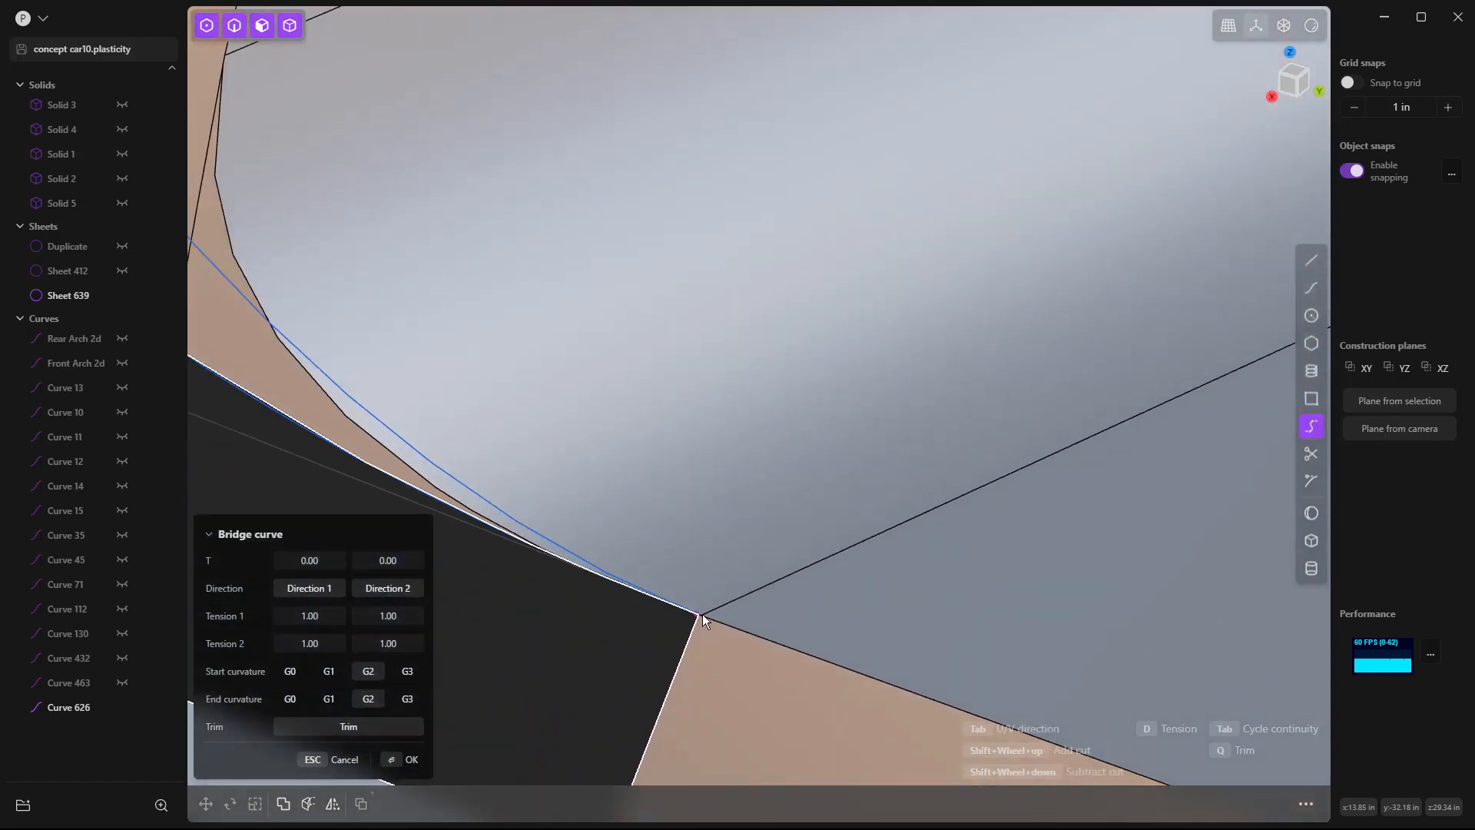
scroll(703, 614, "up", 5)
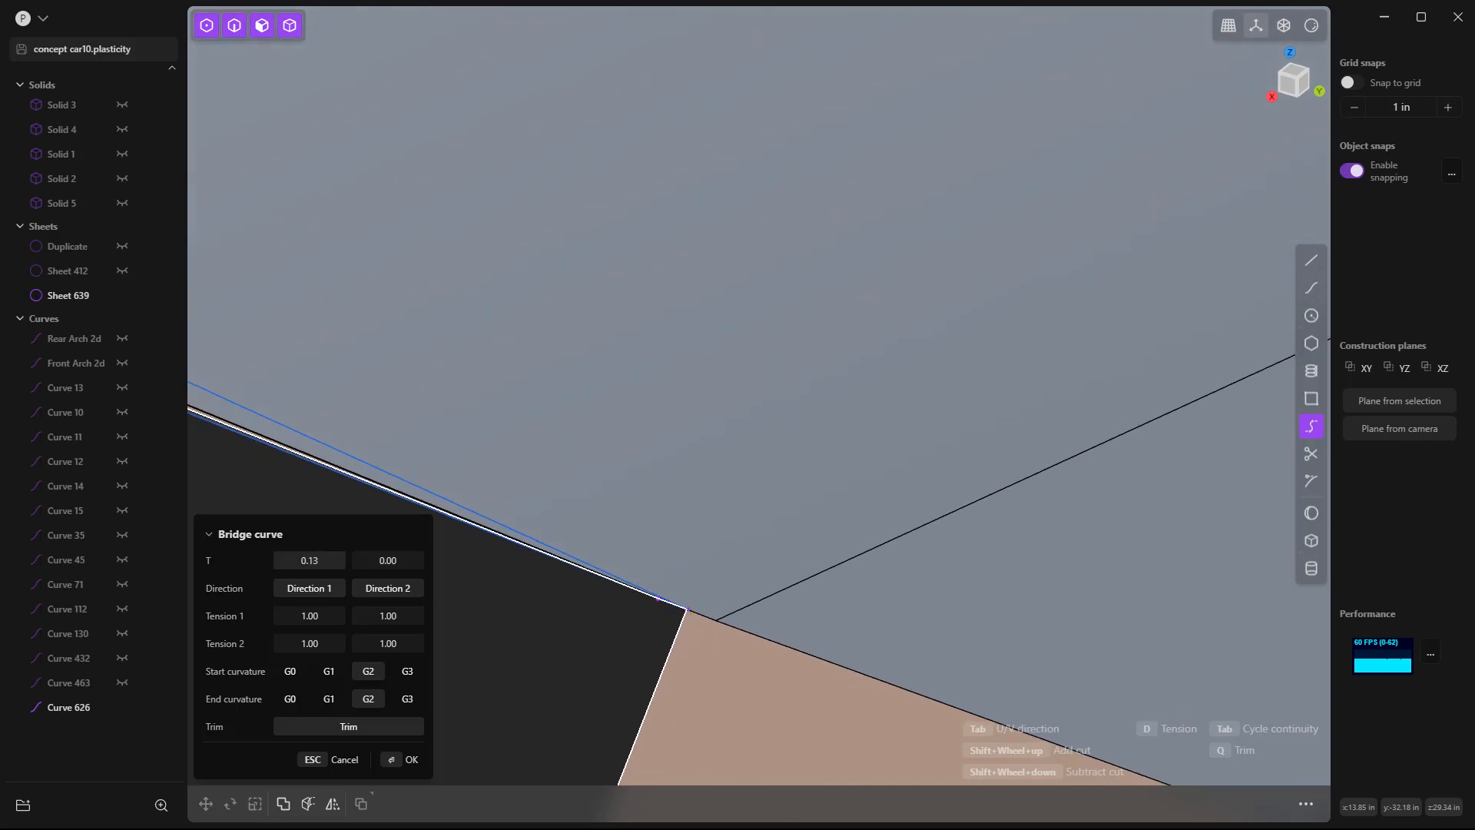
Try G1 start and end curvature on the windshield-base bridge curve.
left_click(328, 671)
left_click(329, 698)
scroll(559, 593, "down", 5)
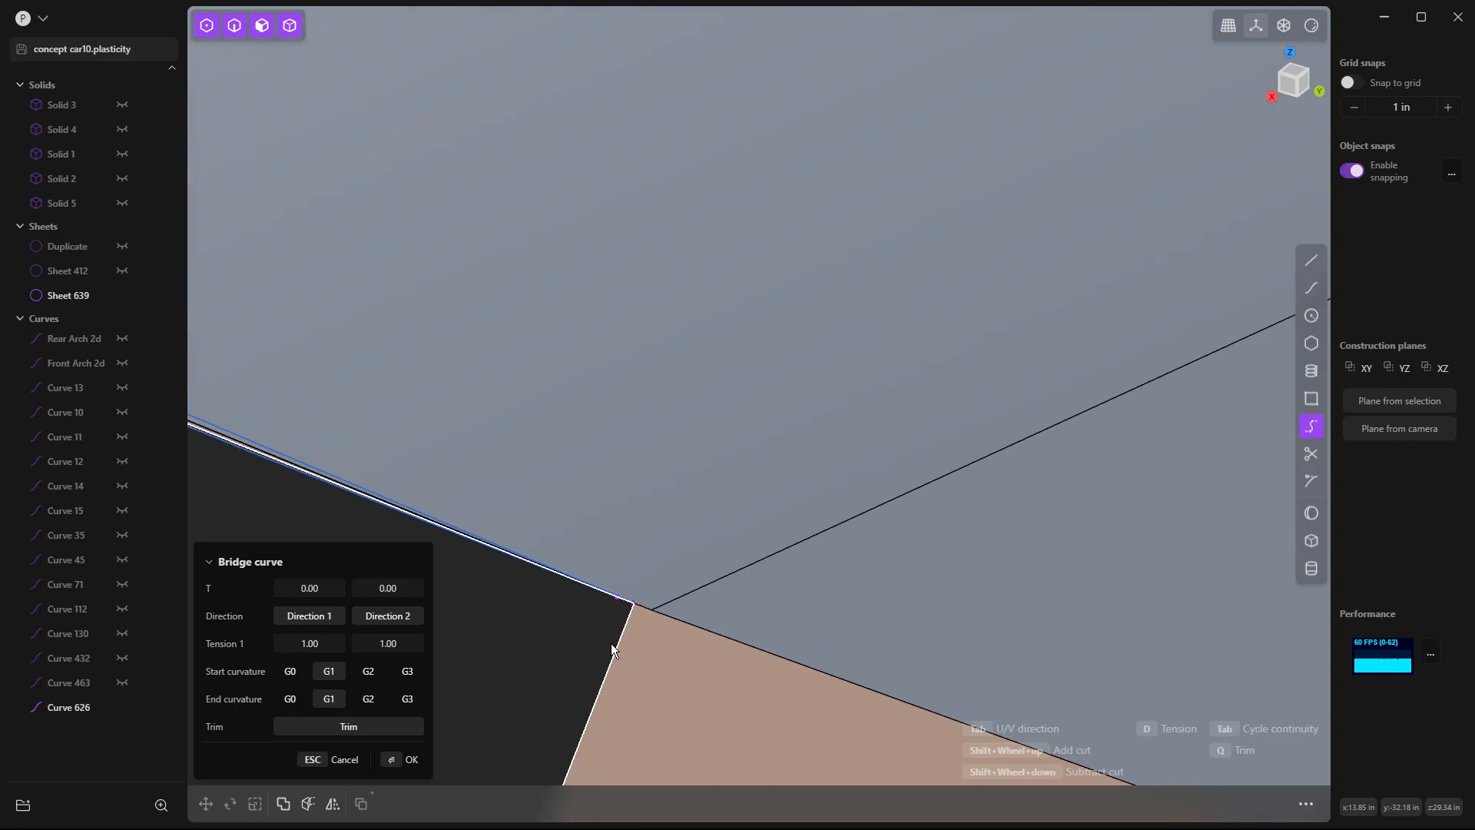
Compare G2 and G3 curvature on the bridge curve from the top view, settling on G2 at both ends.
key("KP_7")
scroll(690, 594, "down", 7)
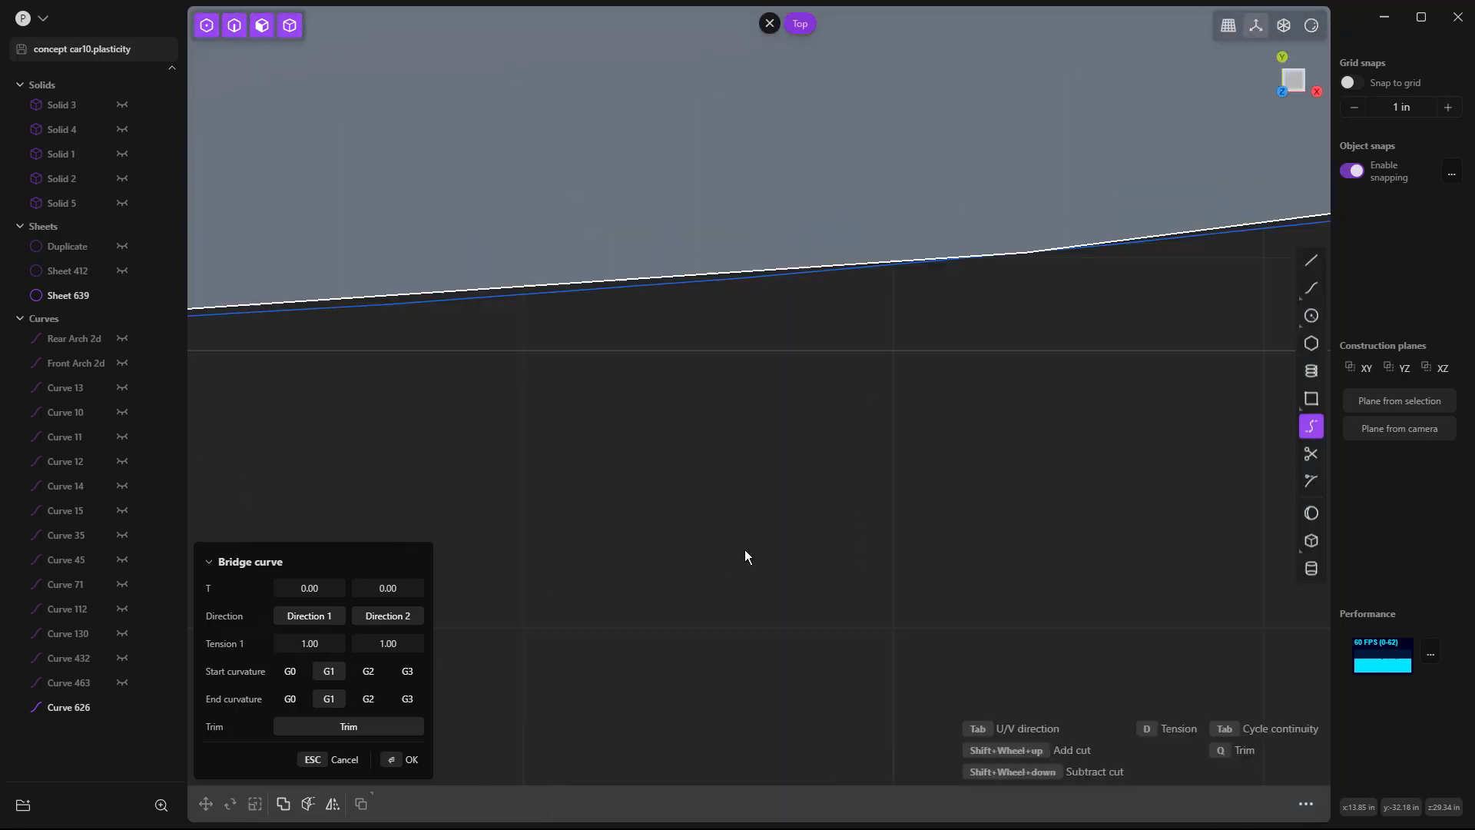
scroll(720, 464, "down", 8)
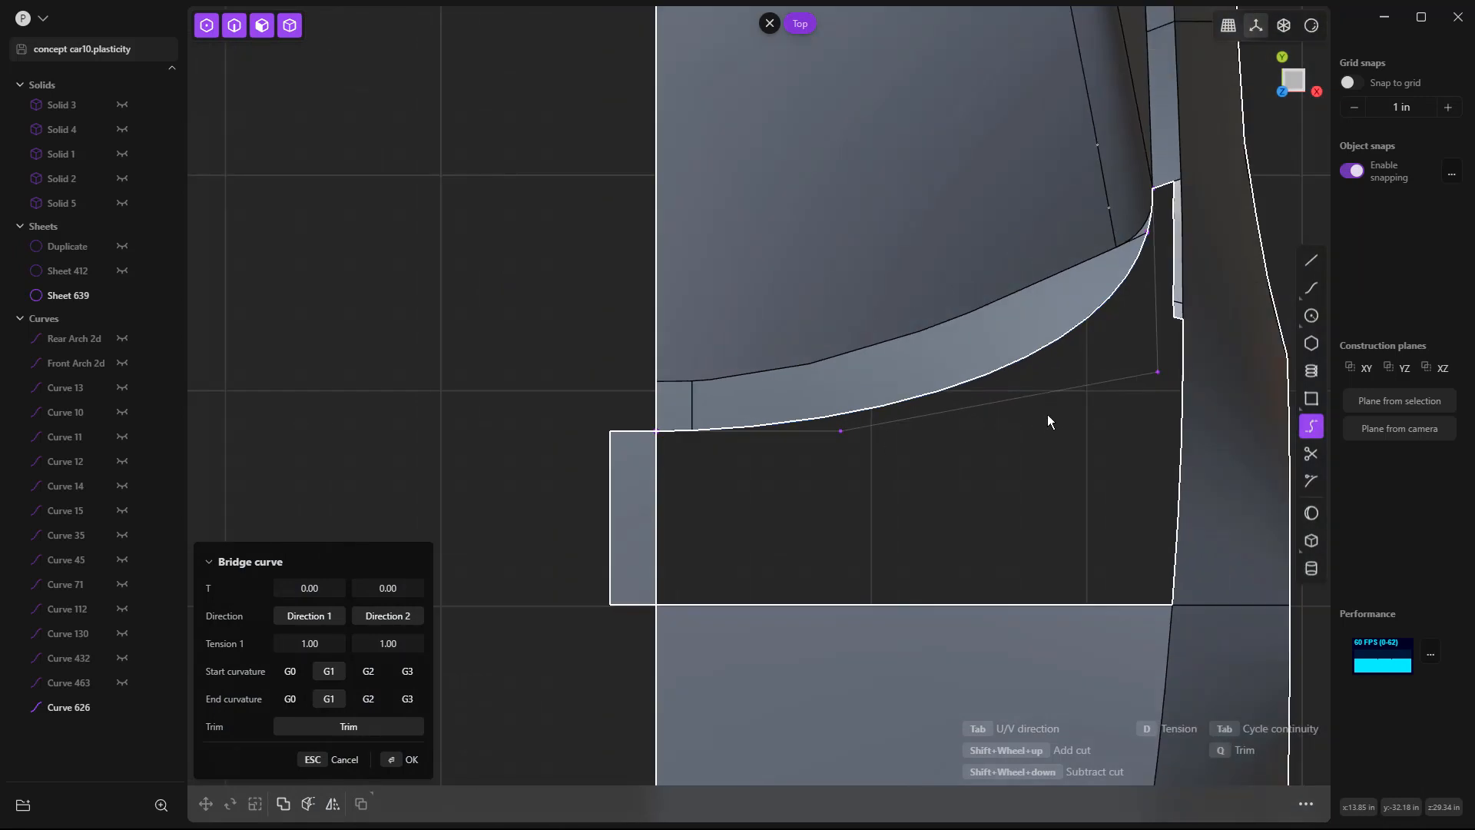
left_click(368, 673)
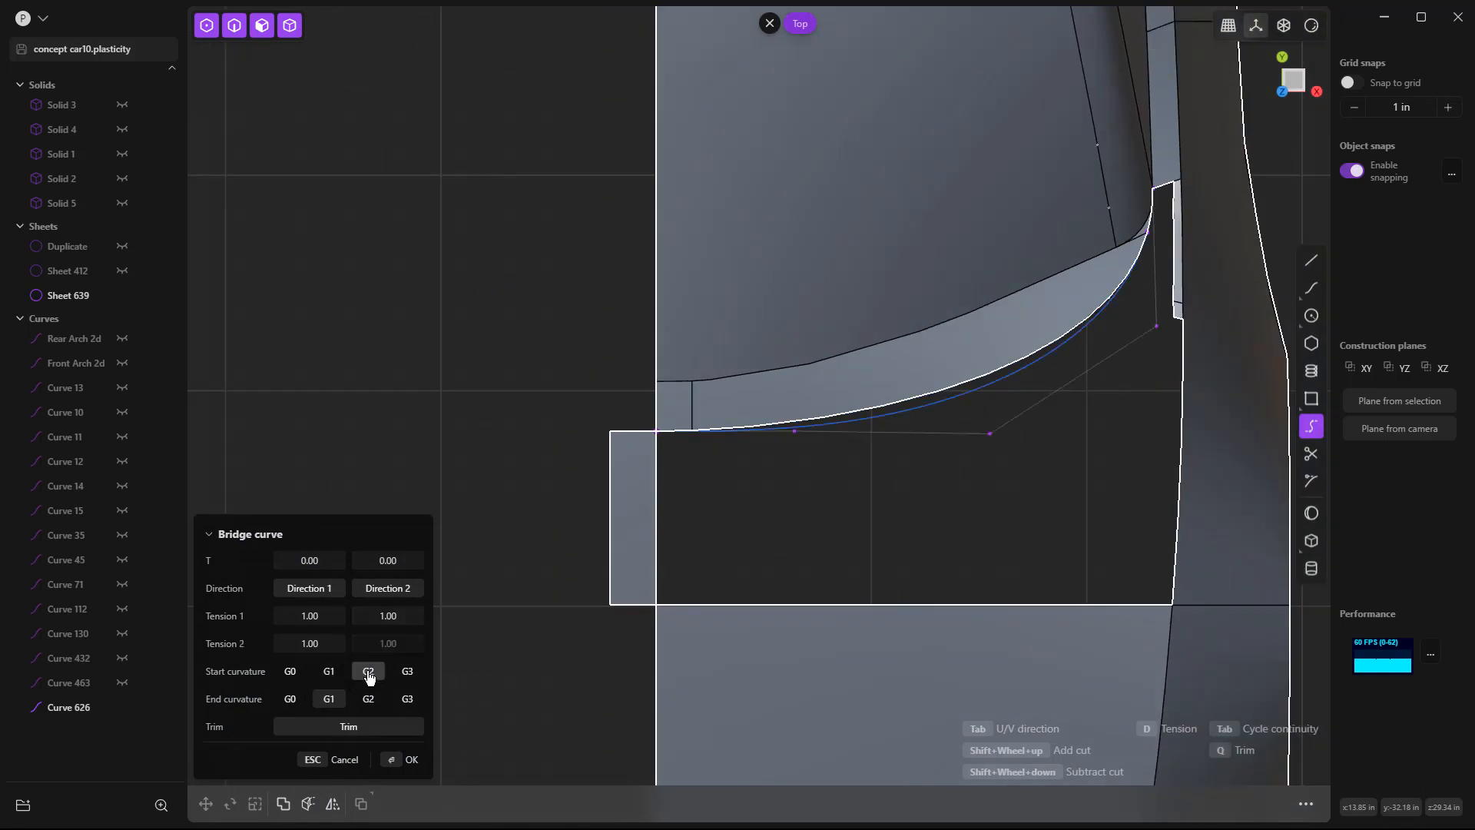
left_click(375, 699)
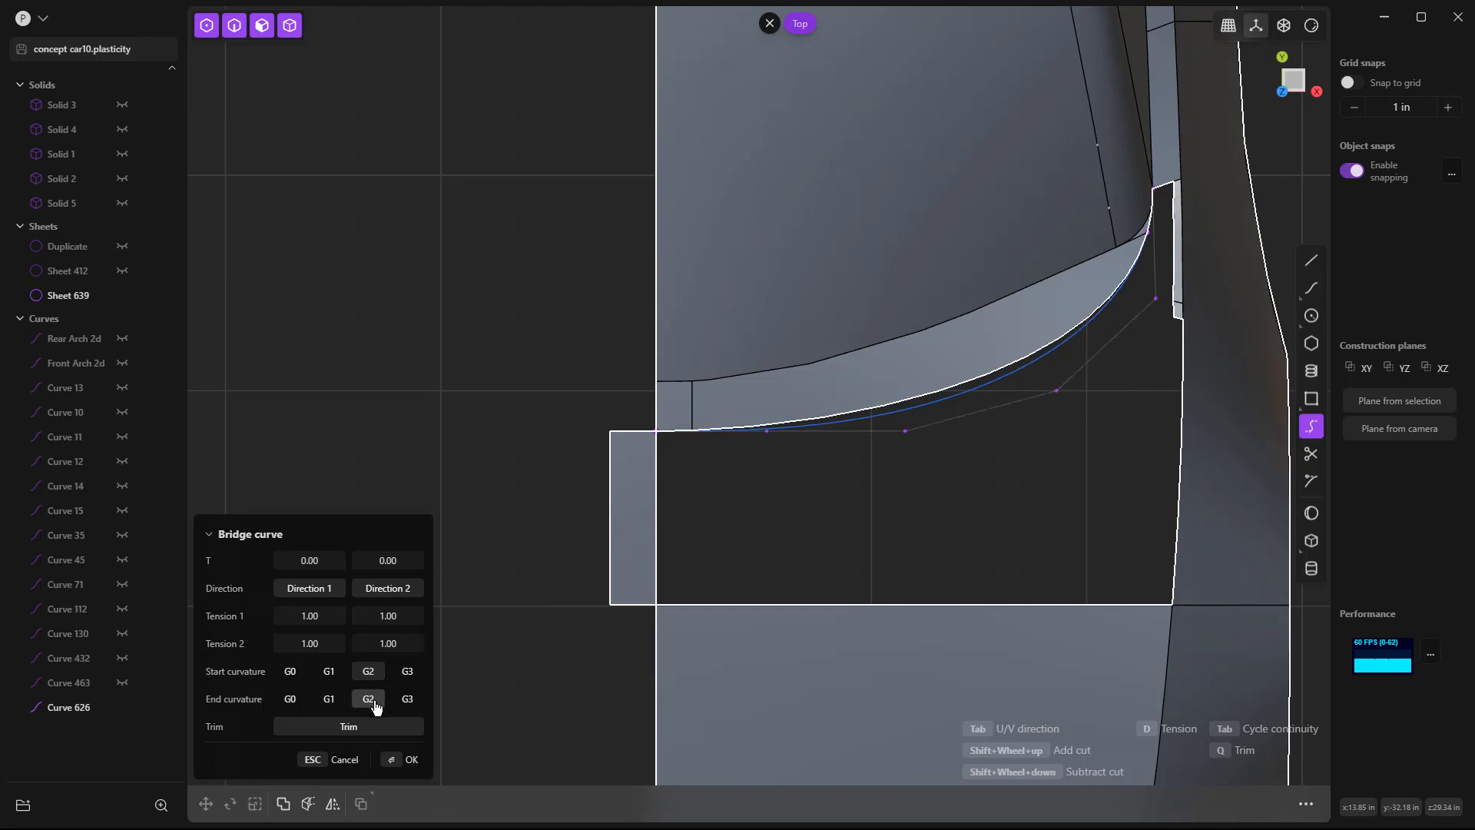
left_click(401, 700)
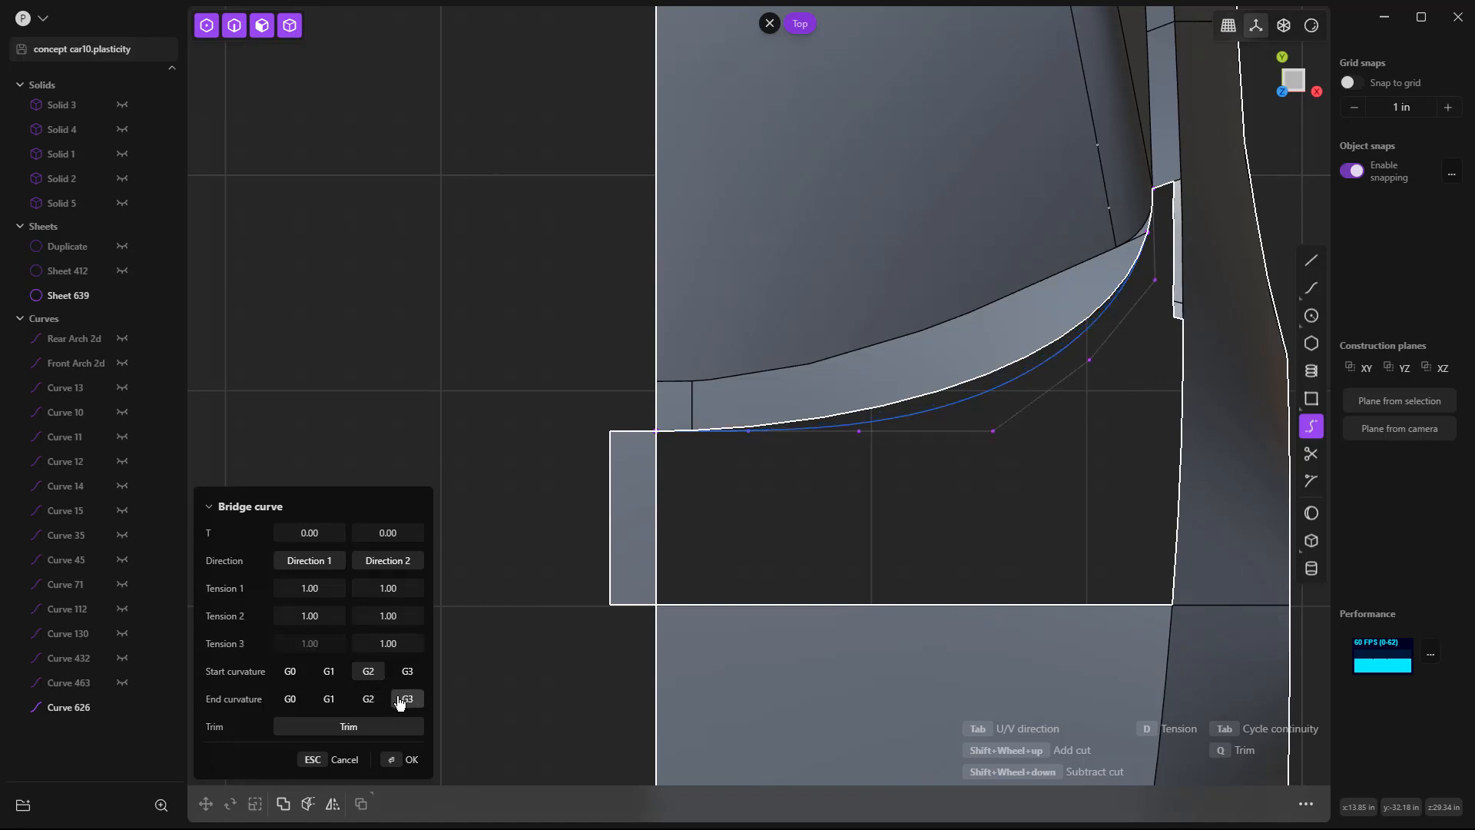
left_click(408, 673)
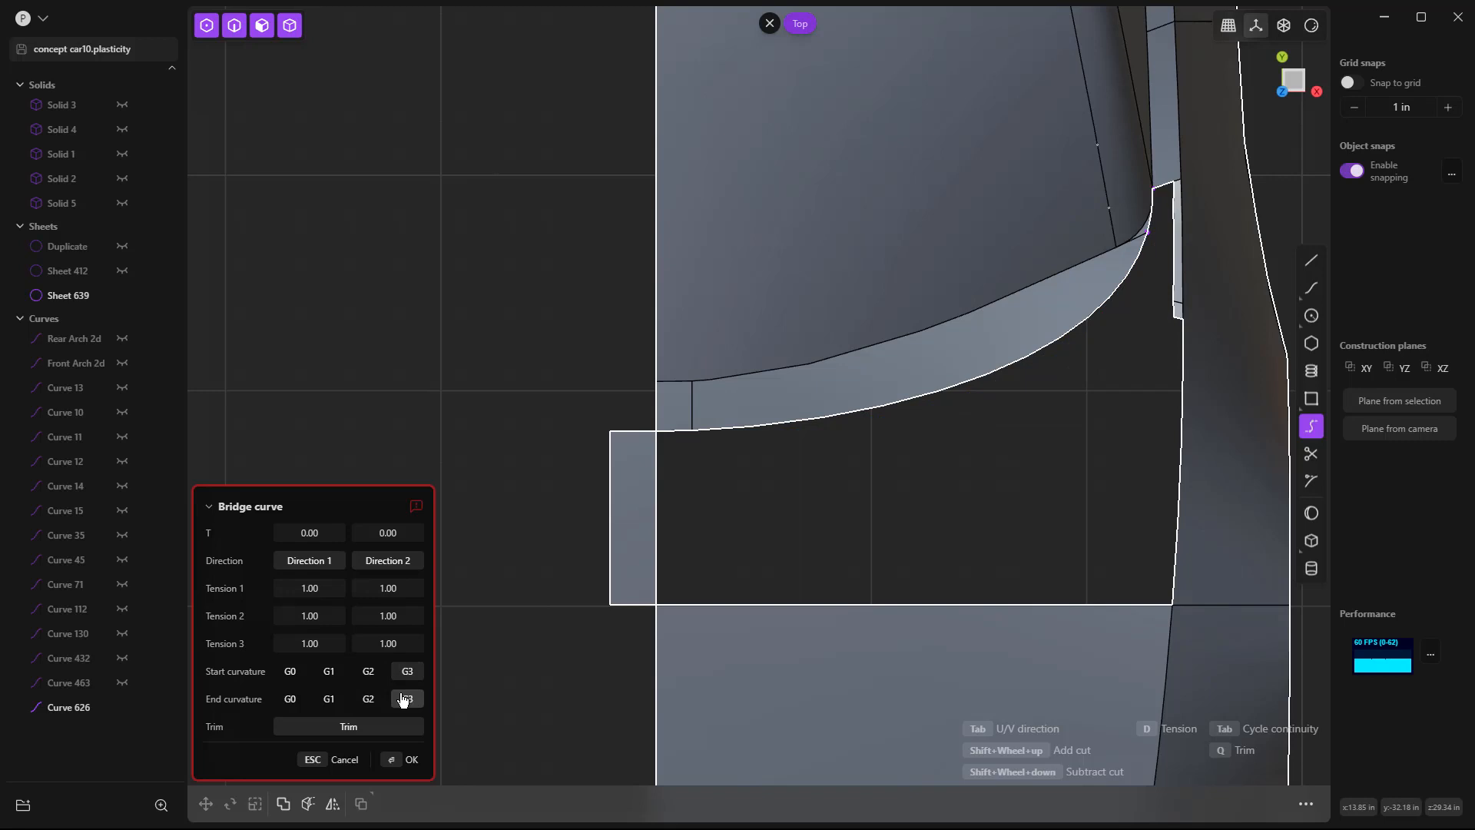
left_click(368, 671)
left_click(372, 699)
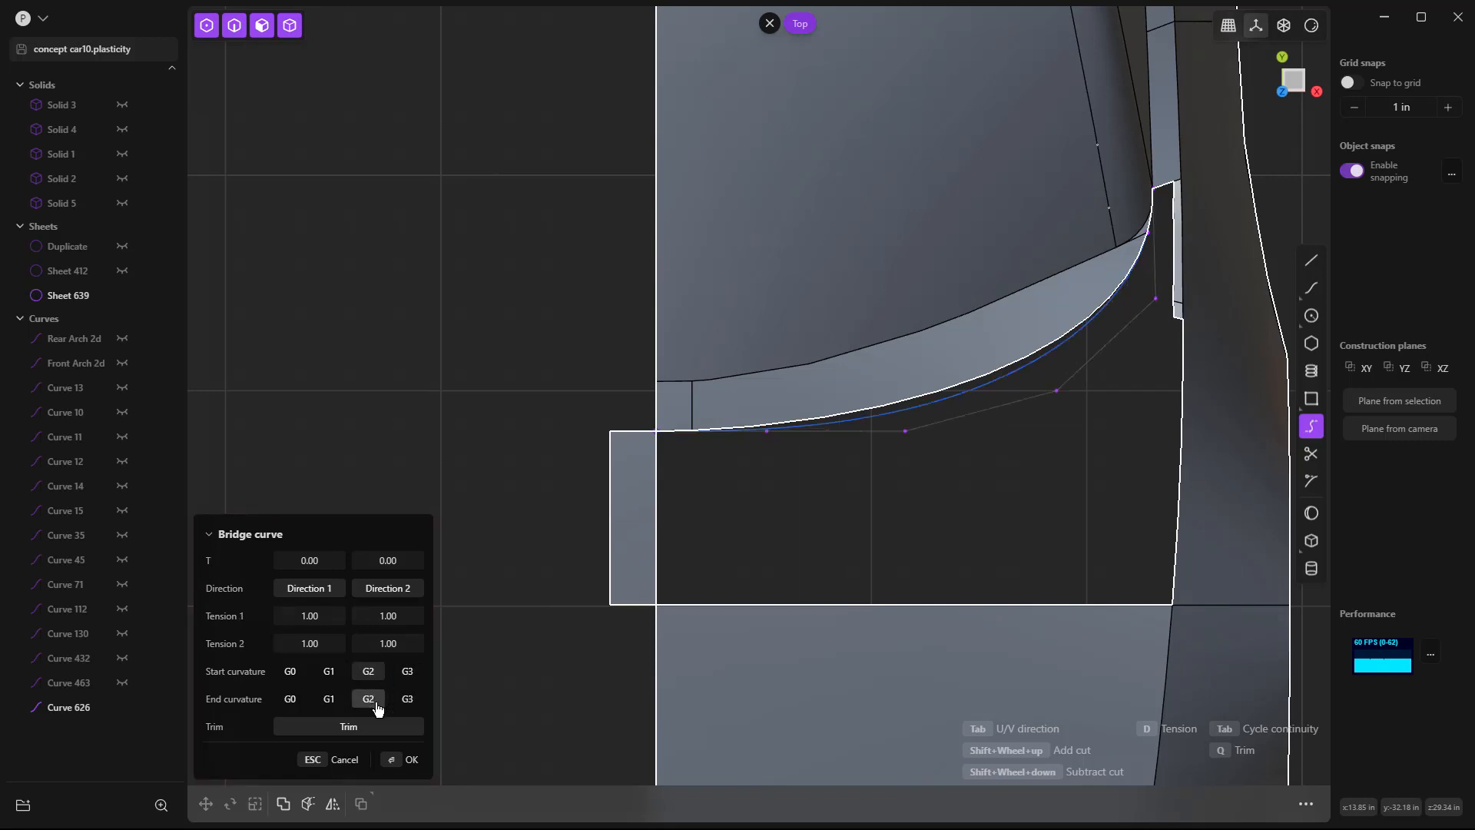
Accept the G2 bridge curve, then discard it and restore the previous windshield-base curve.
key("Return")
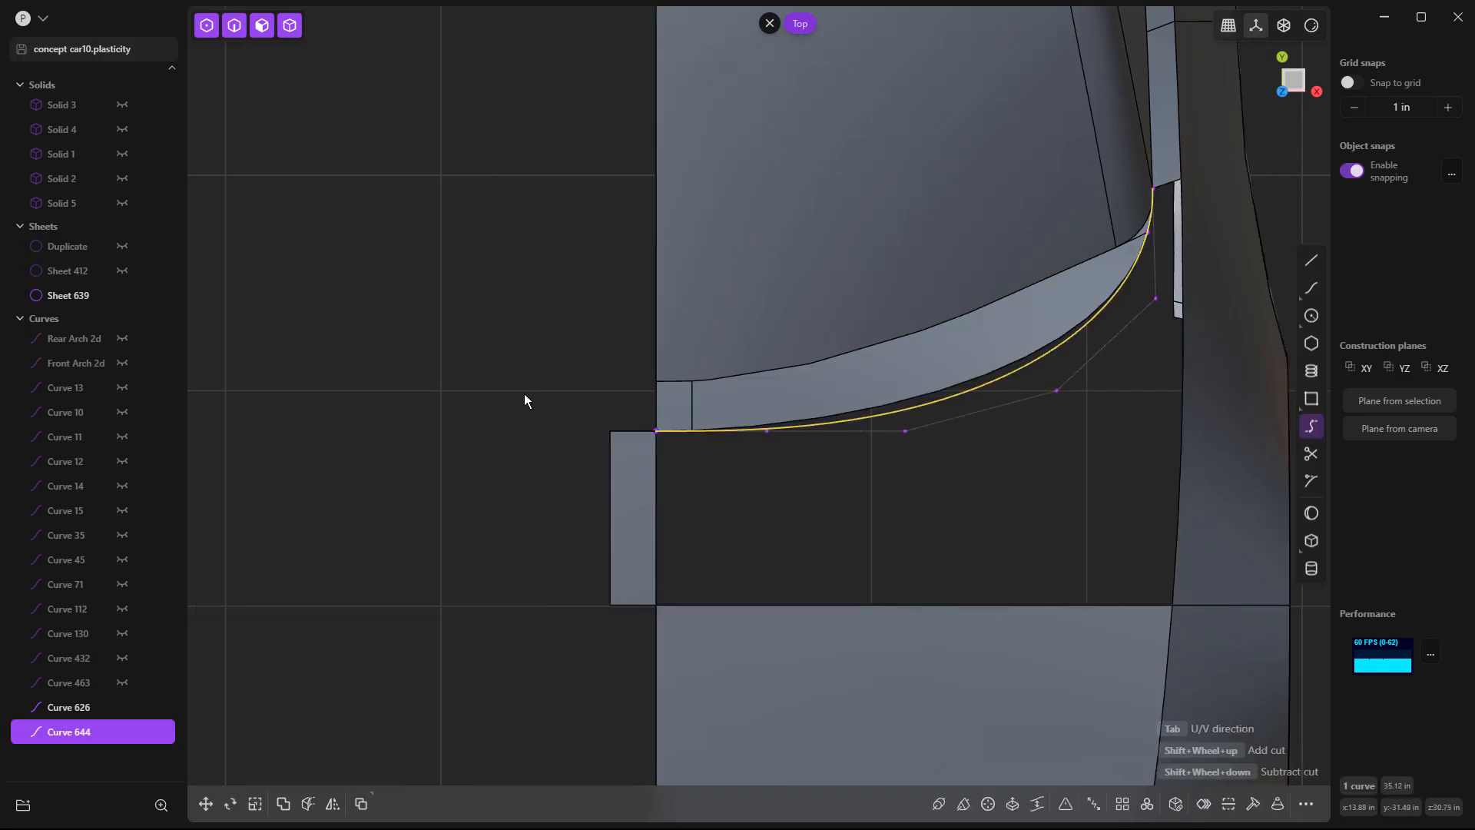
middle_click_drag(524, 393, 874, 262)
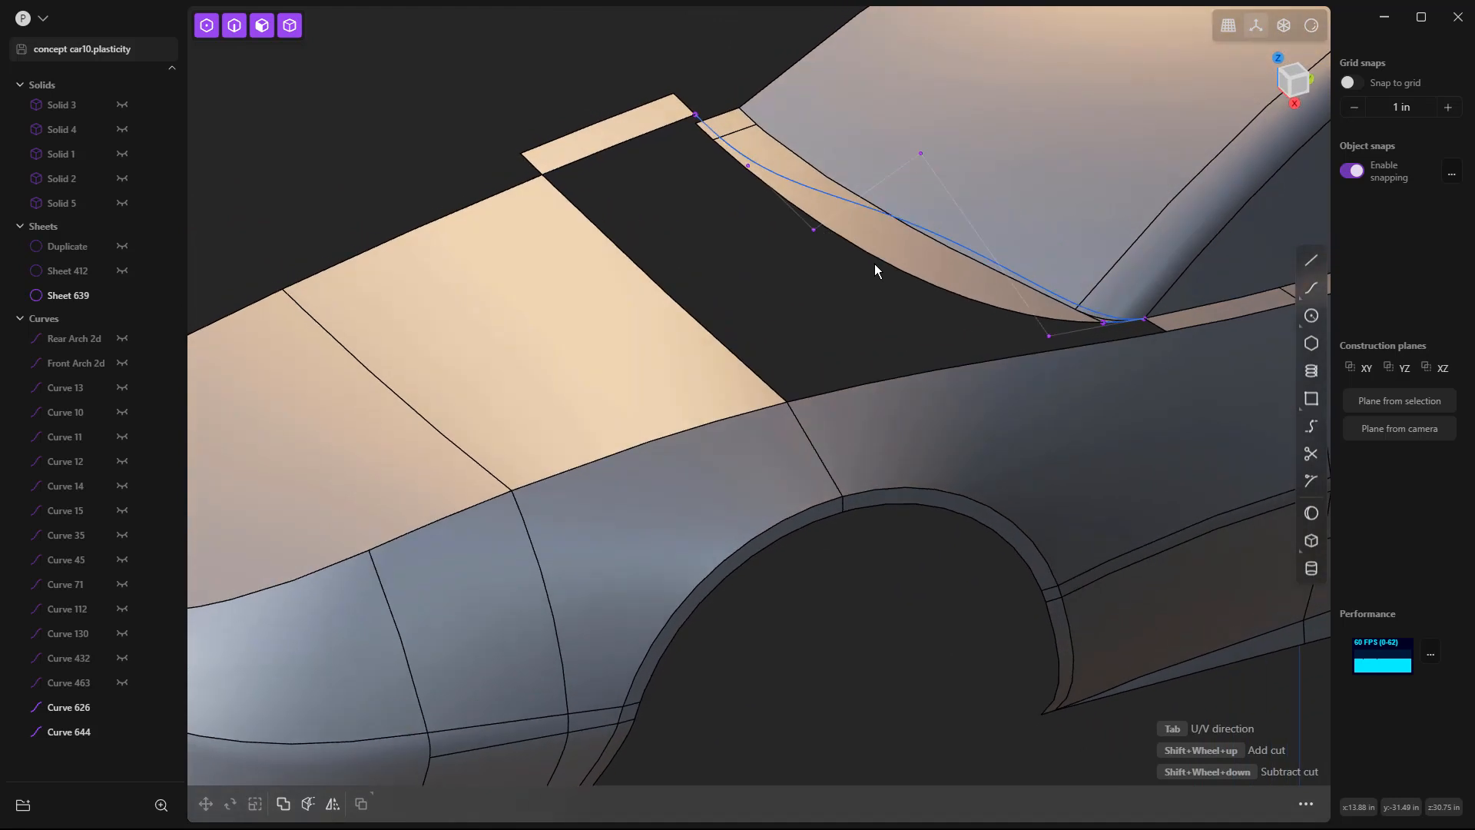
key("Delete")
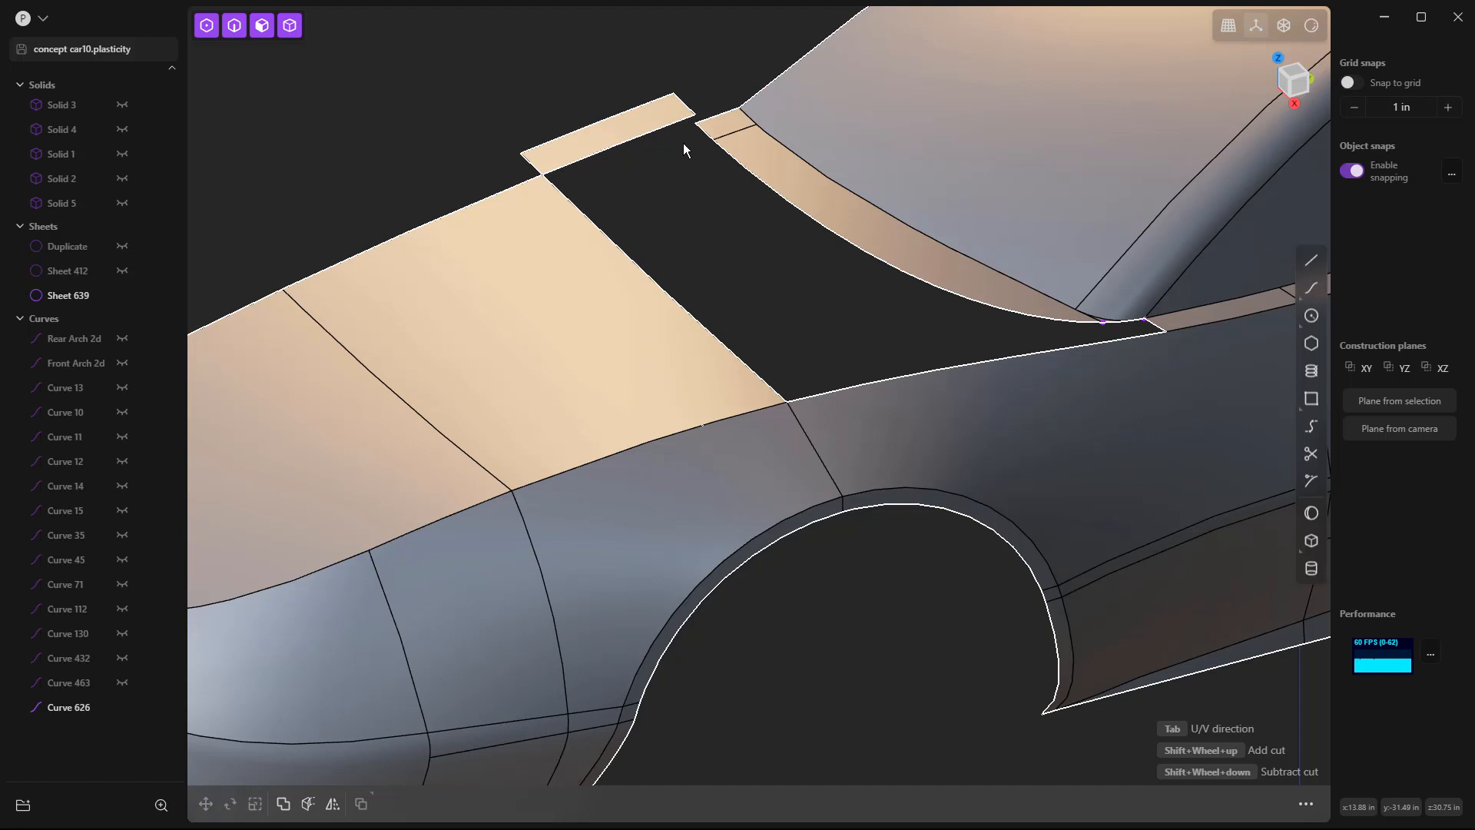
key("ctrl+z")
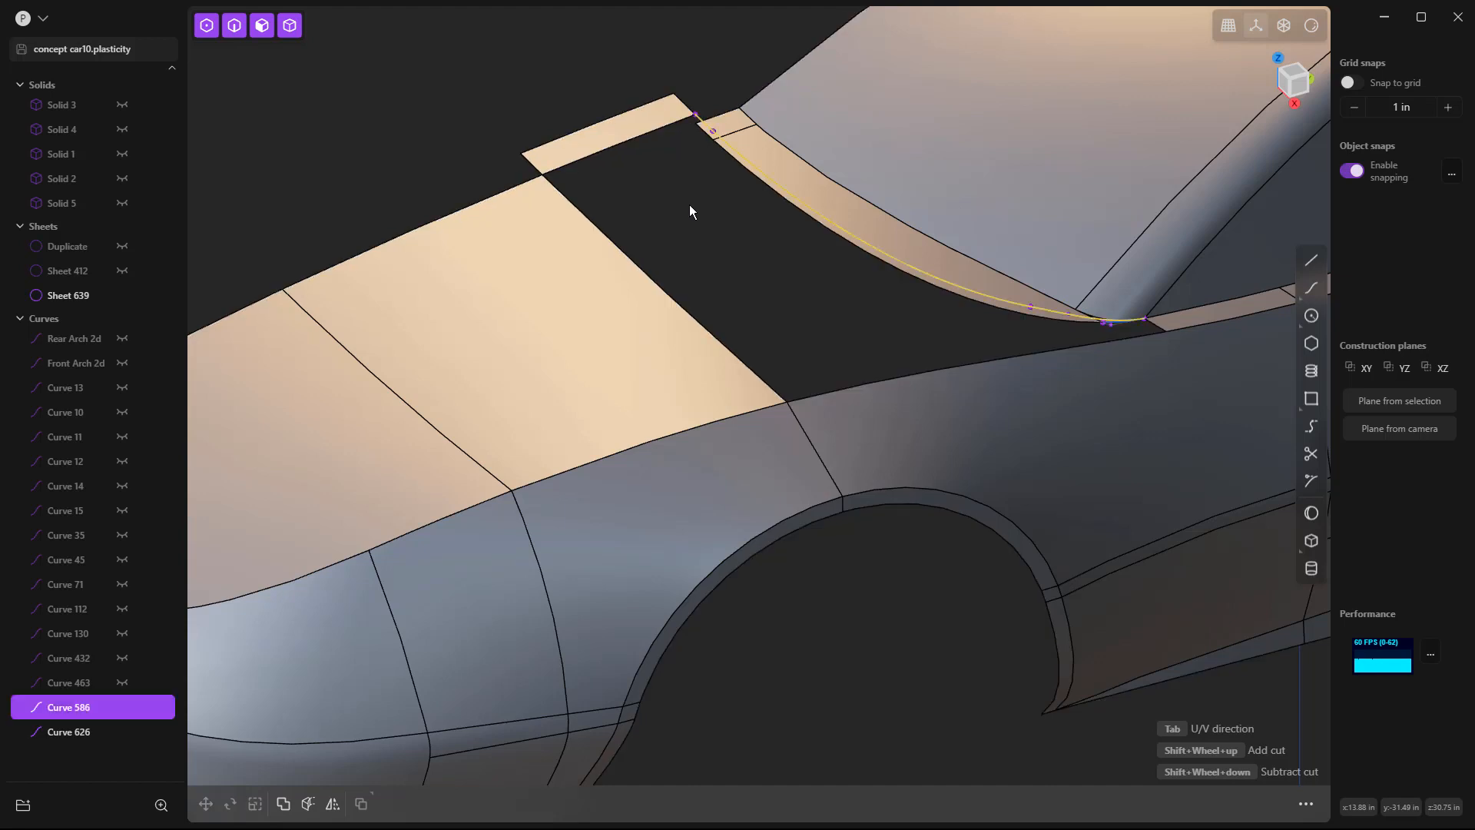
key("2")
left_click(672, 127)
key("e")
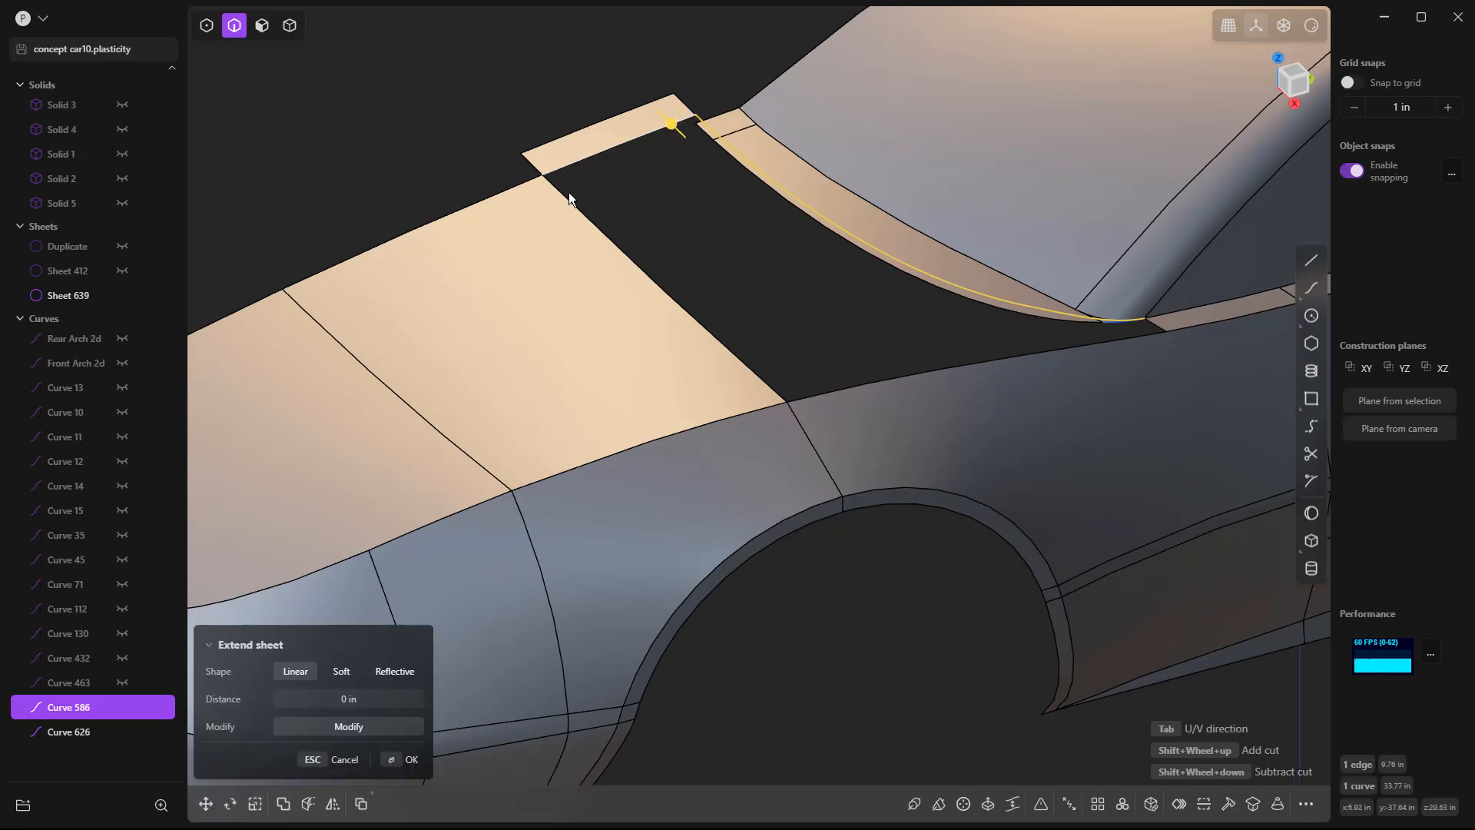
left_click(816, 388)
scroll(1189, 326, "up", 5)
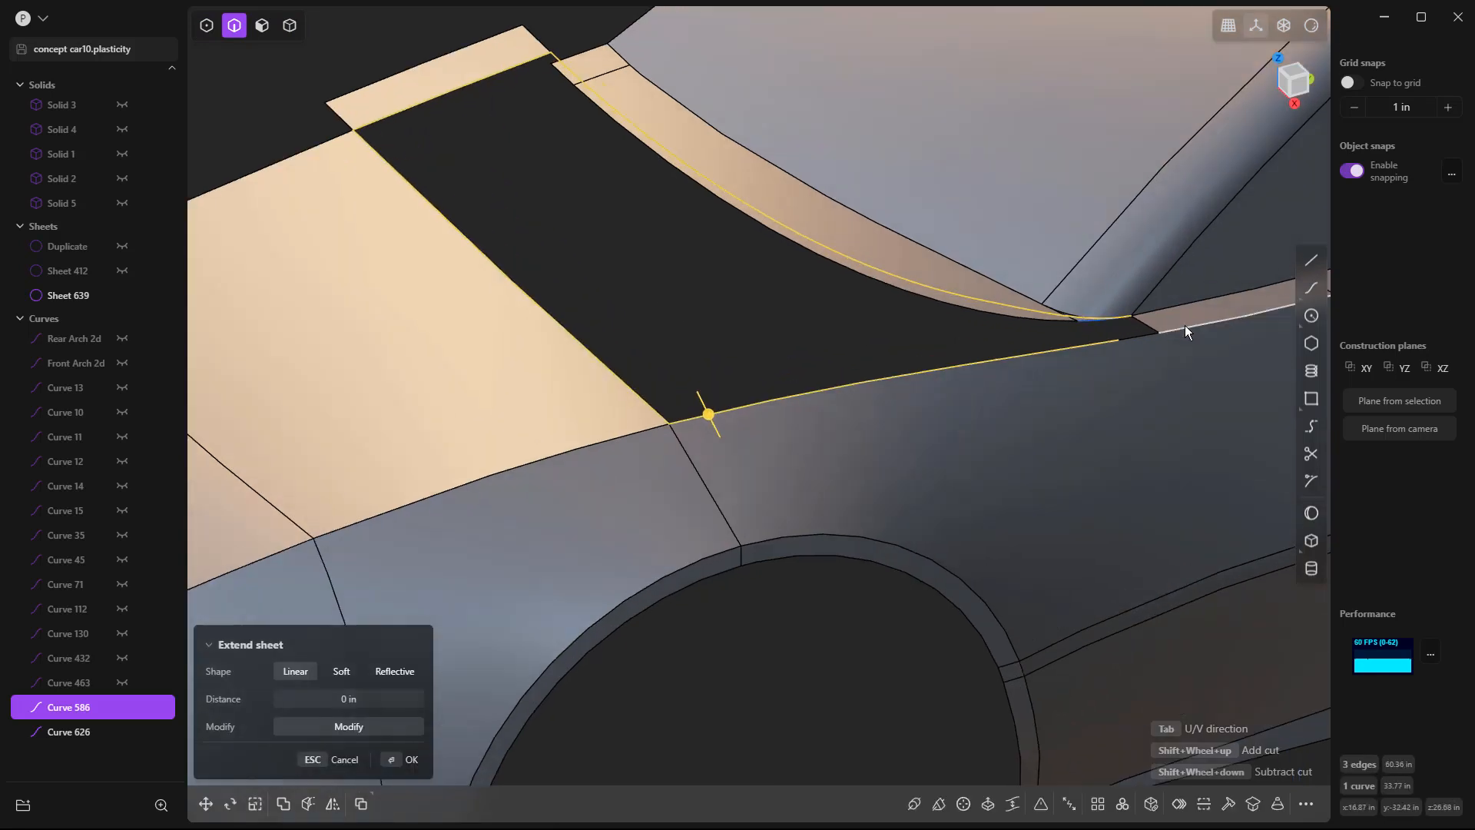
middle_click_drag(951, 339, 908, 309)
scroll(808, 251, "down", 4)
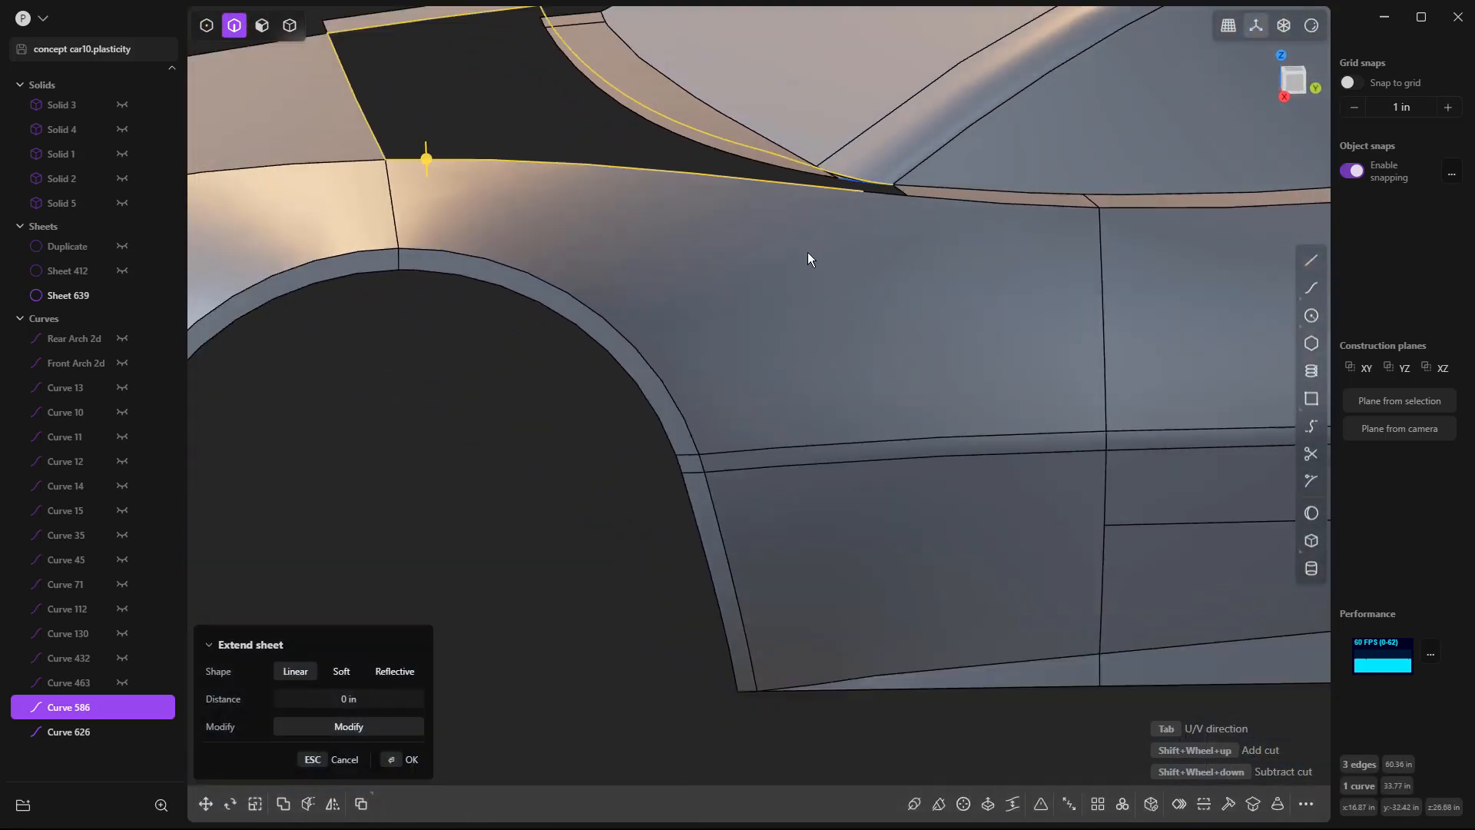
middle_click_drag(765, 232, 745, 299, "shift")
key("Escape")
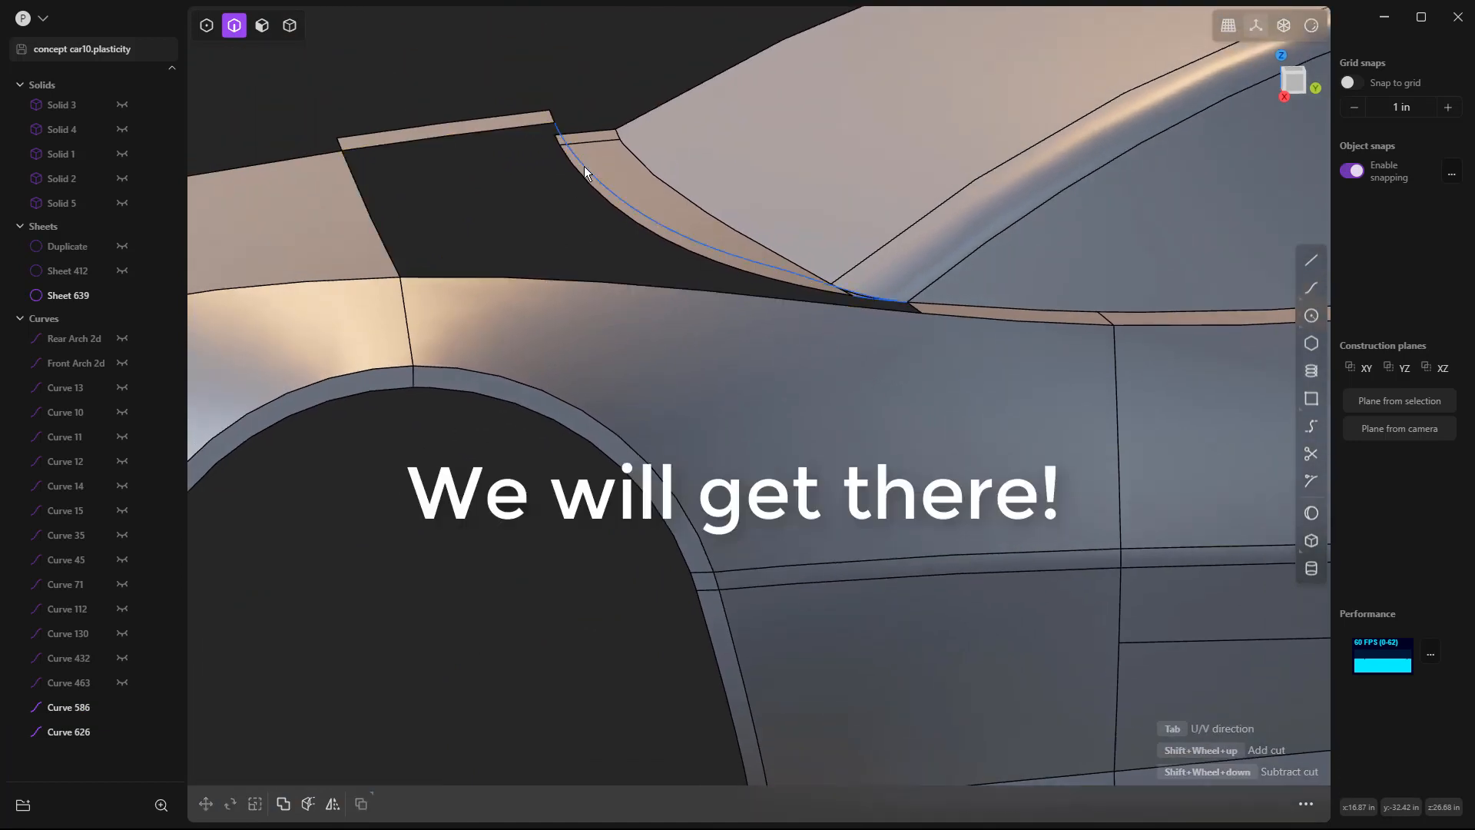
Replace the windshield-base curve with a bridge curve from the fender-side windshield corner edge to the rear inner corner of the centreline strip.
key("Delete")
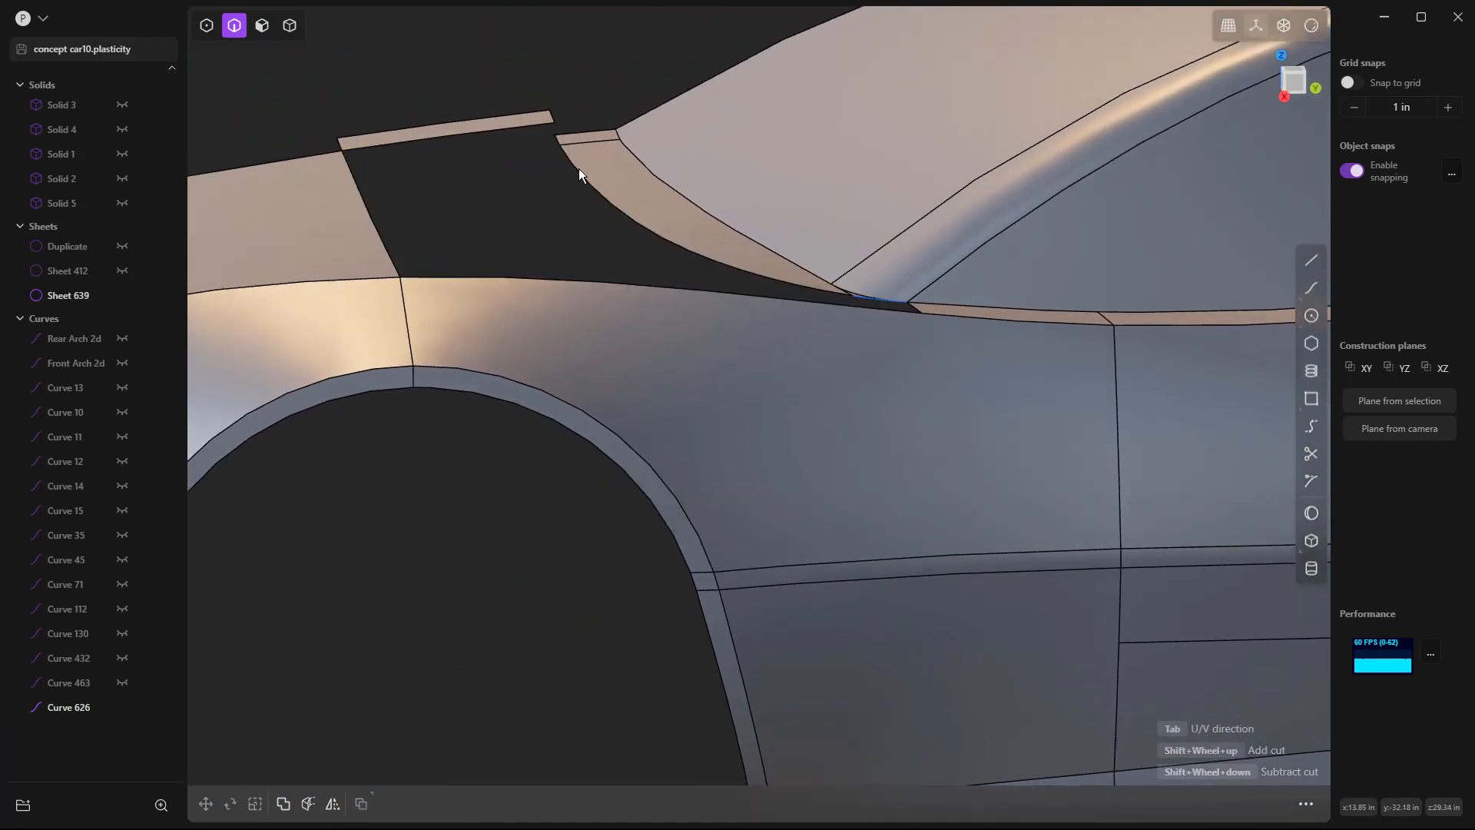
left_click(1311, 426)
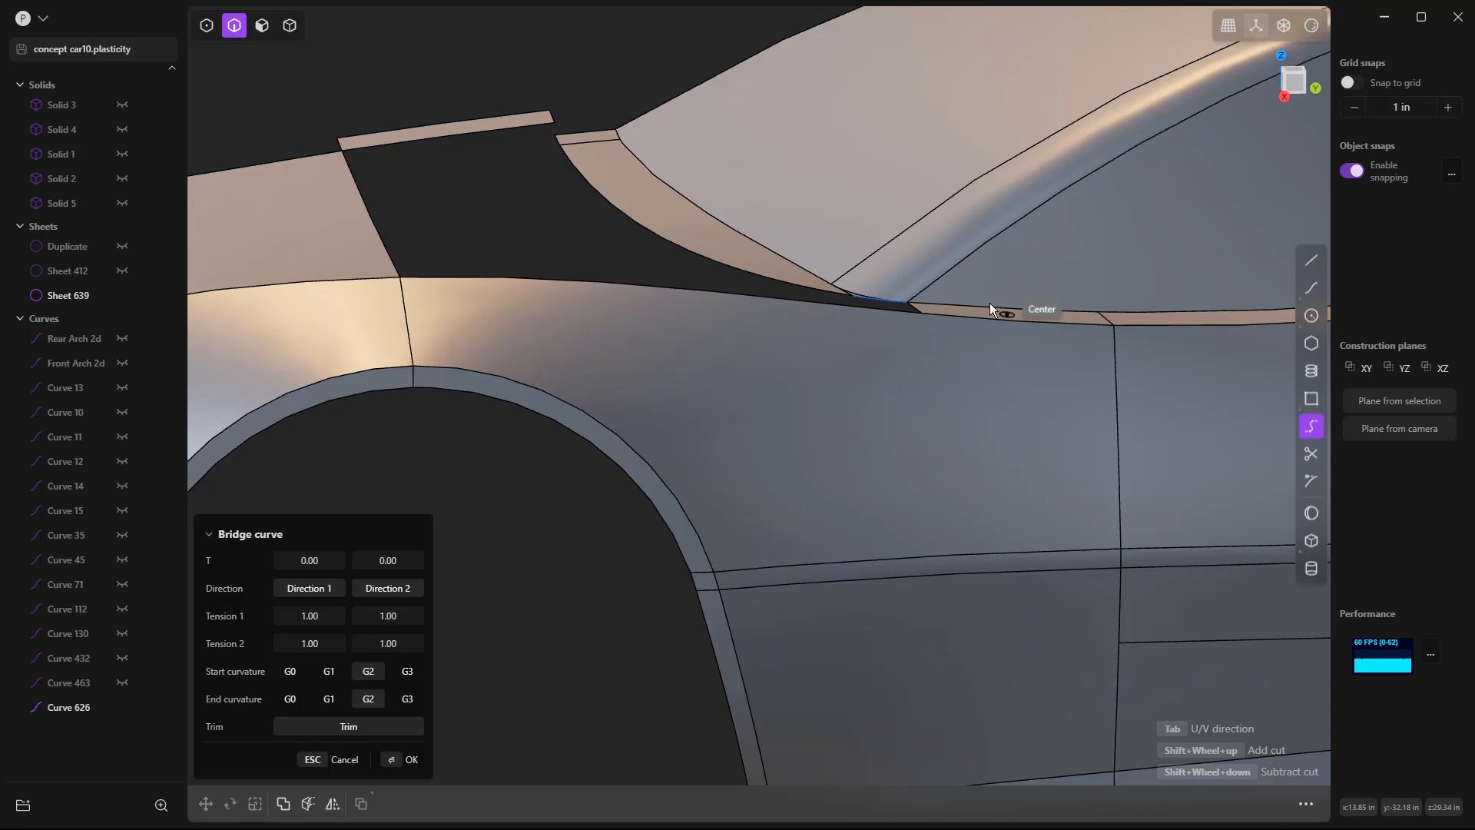
scroll(909, 289, "up", 2)
scroll(910, 288, "up", 4)
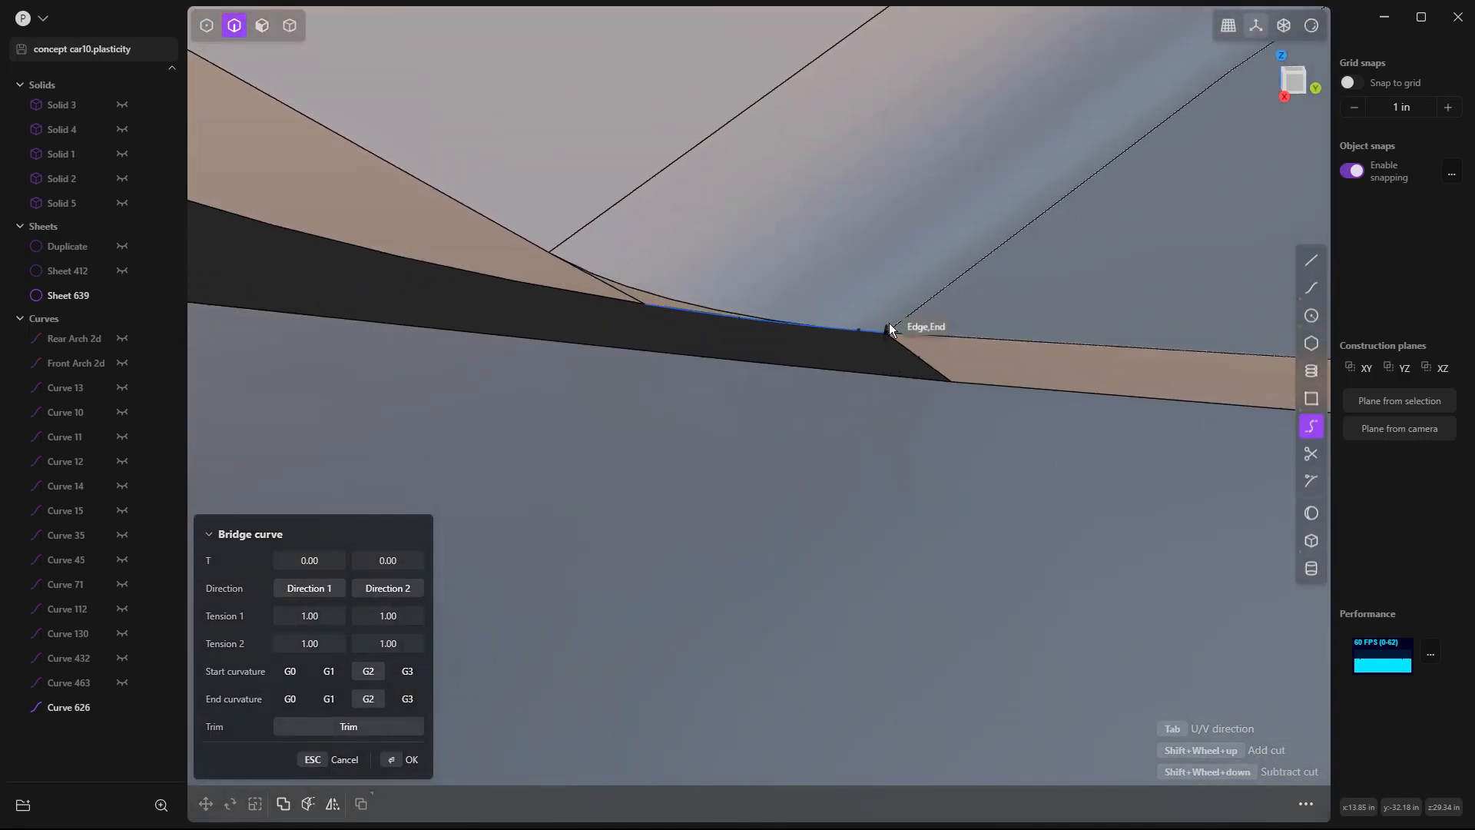
scroll(888, 329, "up", 5)
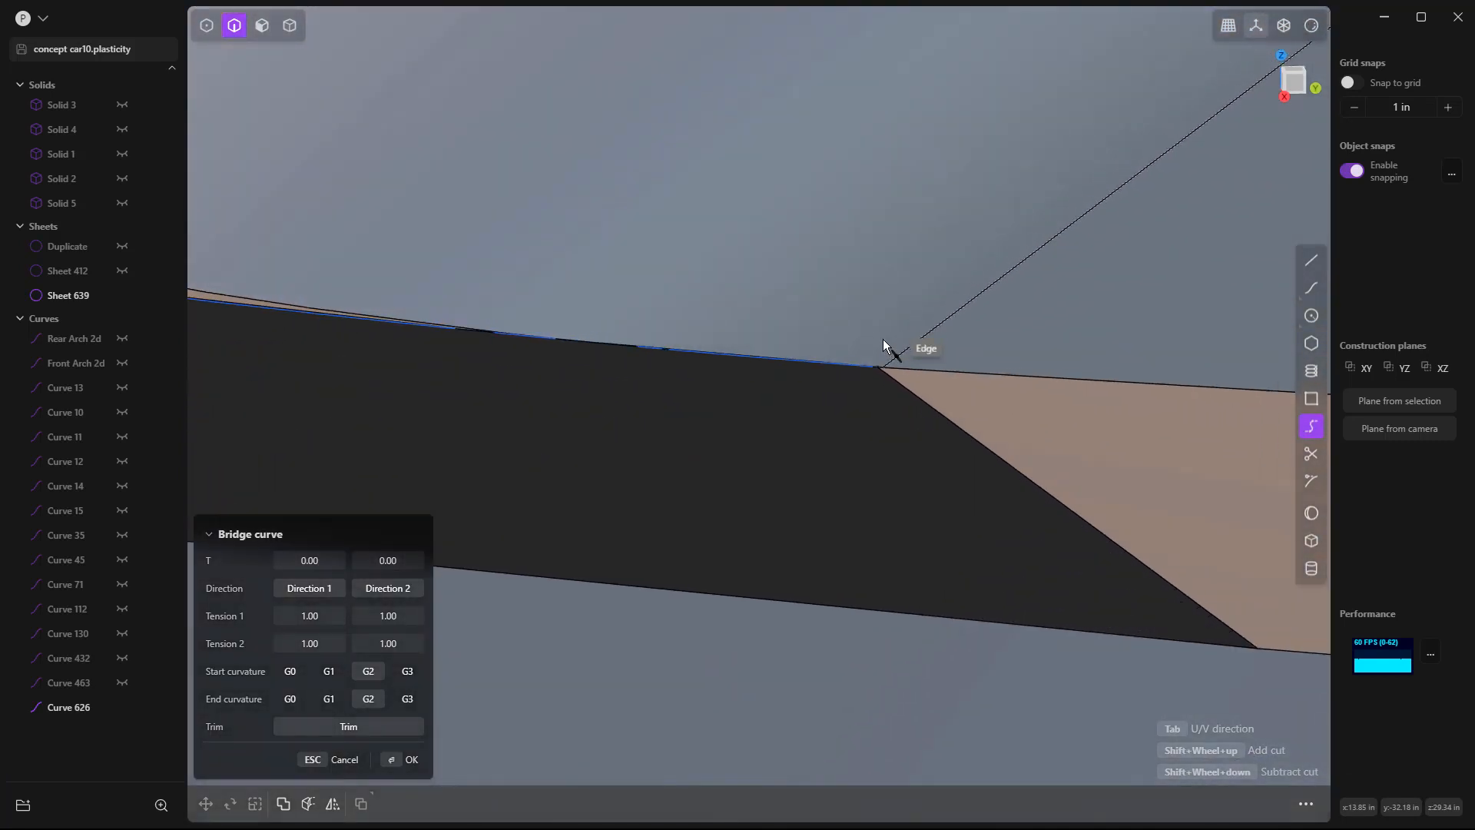
scroll(886, 375, "up", 4)
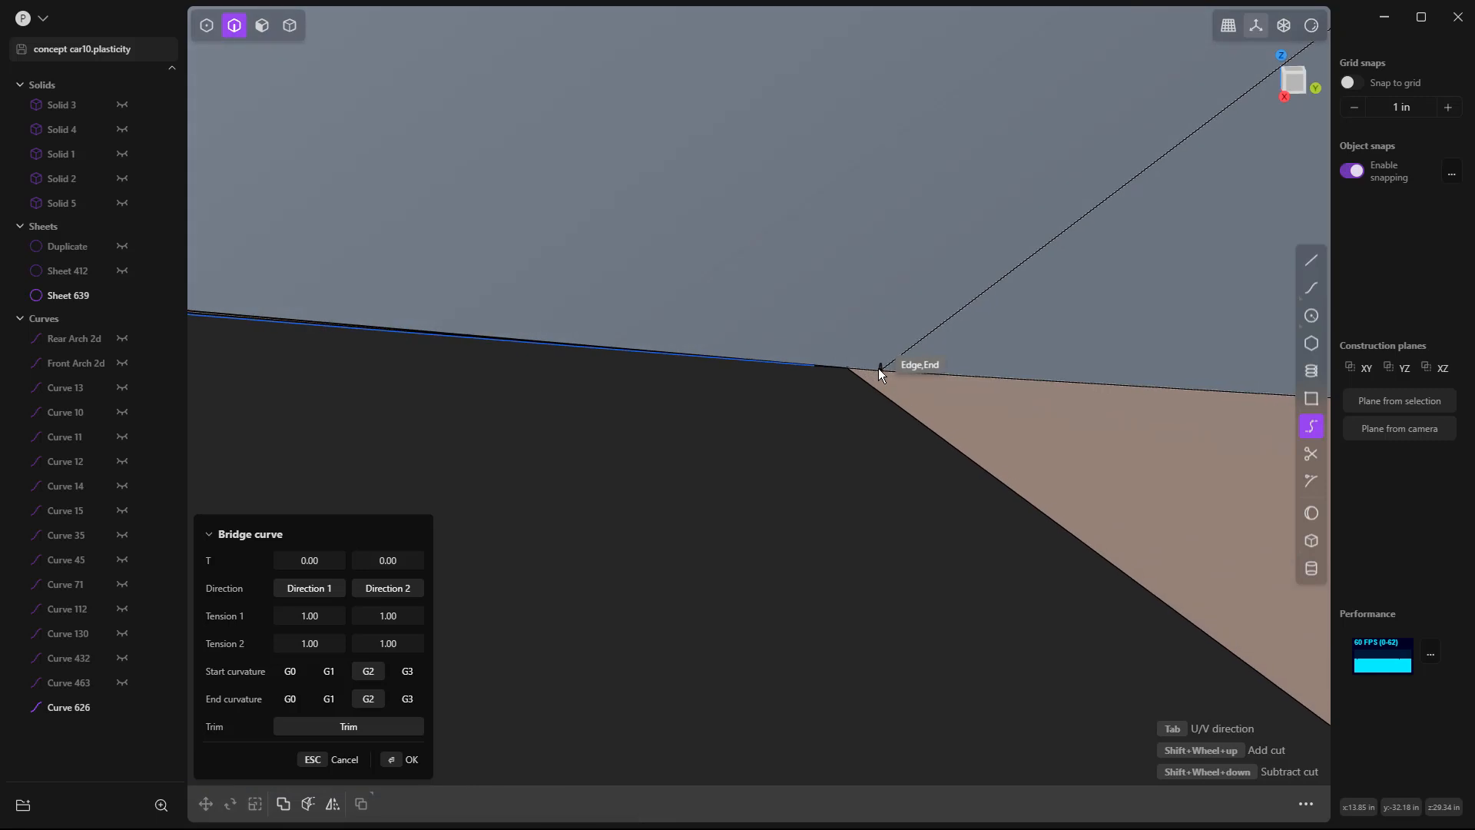
scroll(868, 371, "up", 1)
left_click(854, 371)
scroll(864, 370, "down", 8)
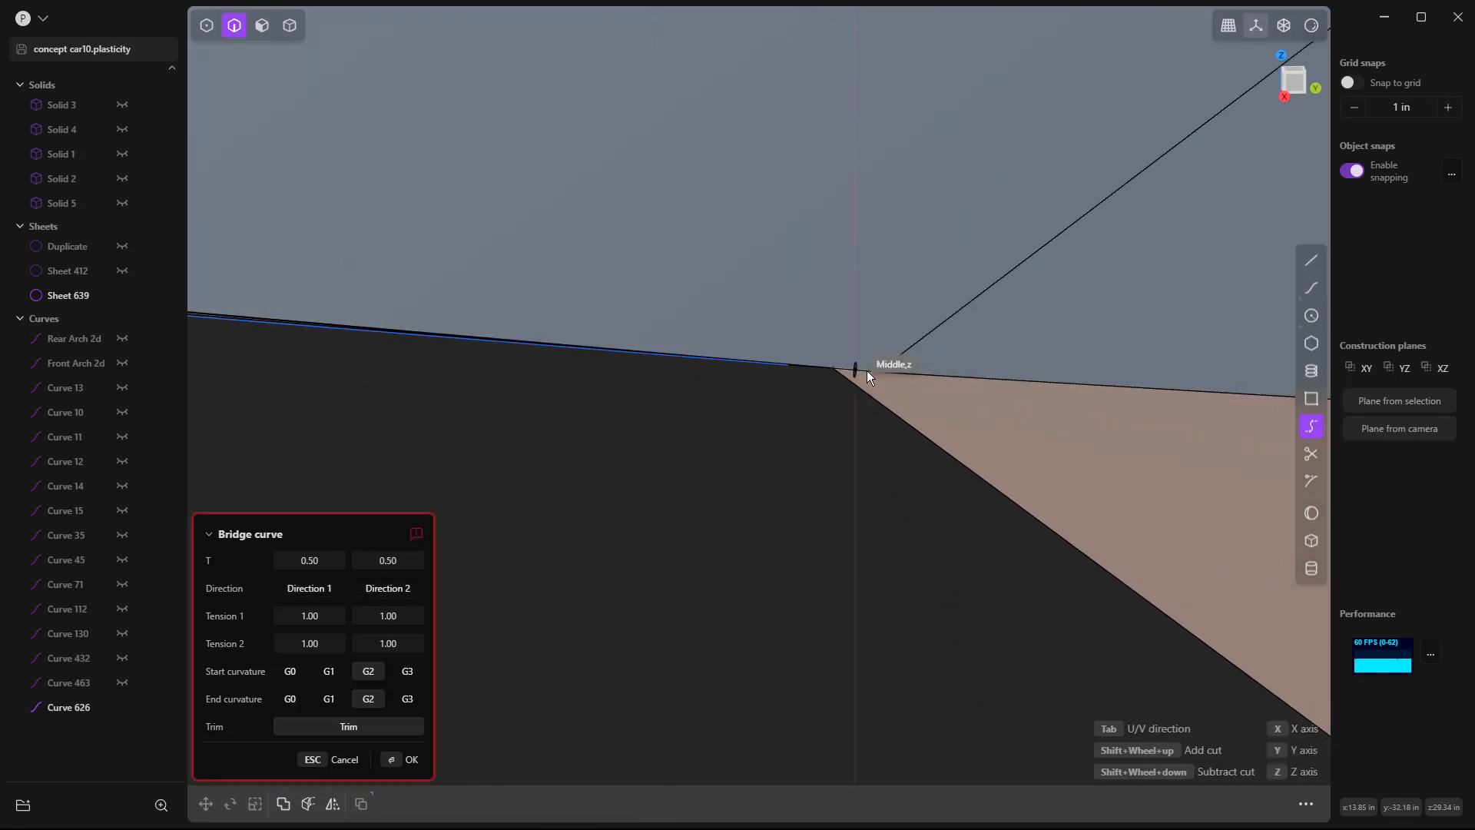
scroll(922, 507, "down", 10)
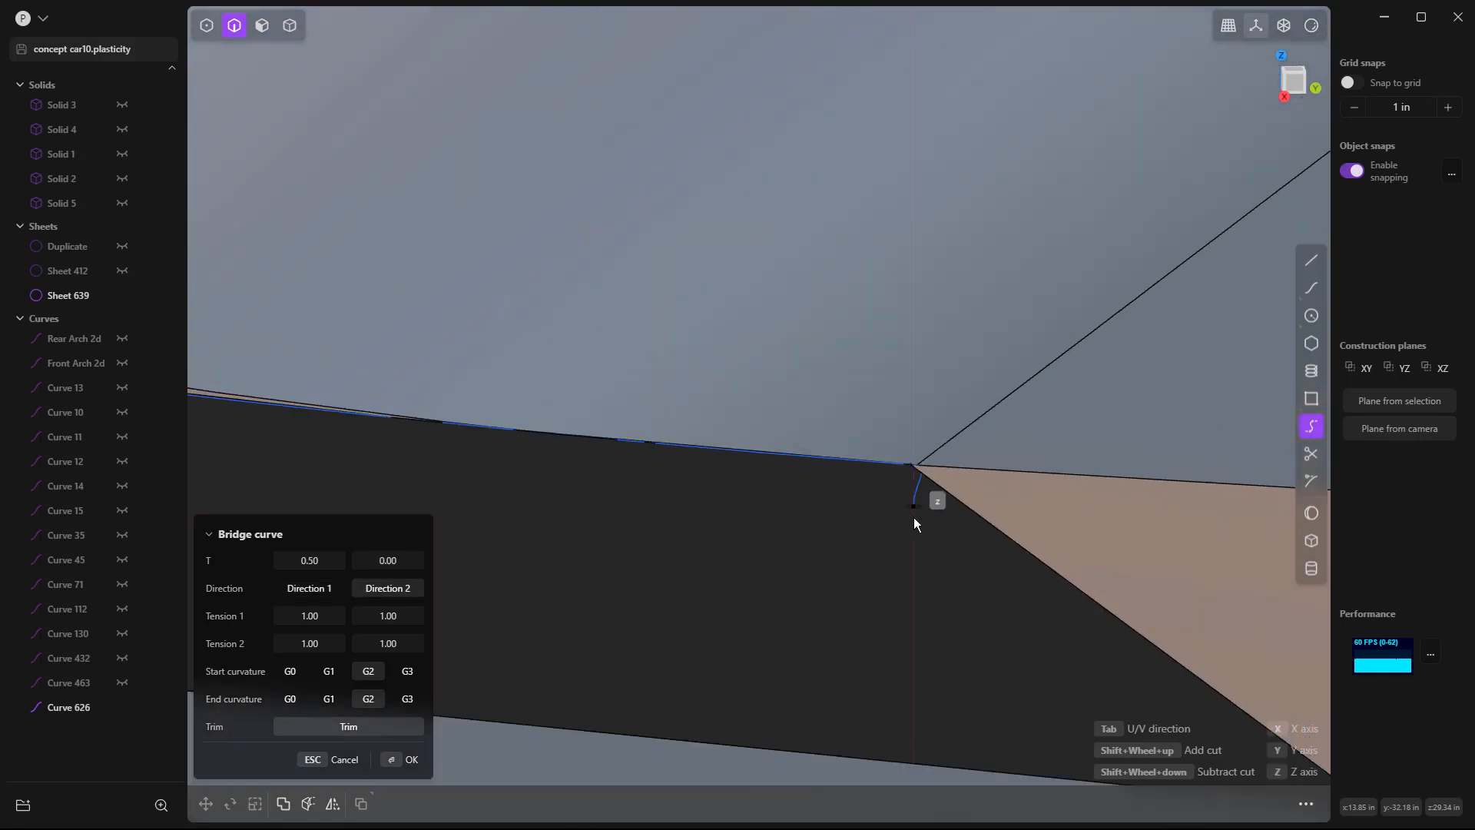
middle_click_drag(952, 533, 342, 220)
left_click(329, 218)
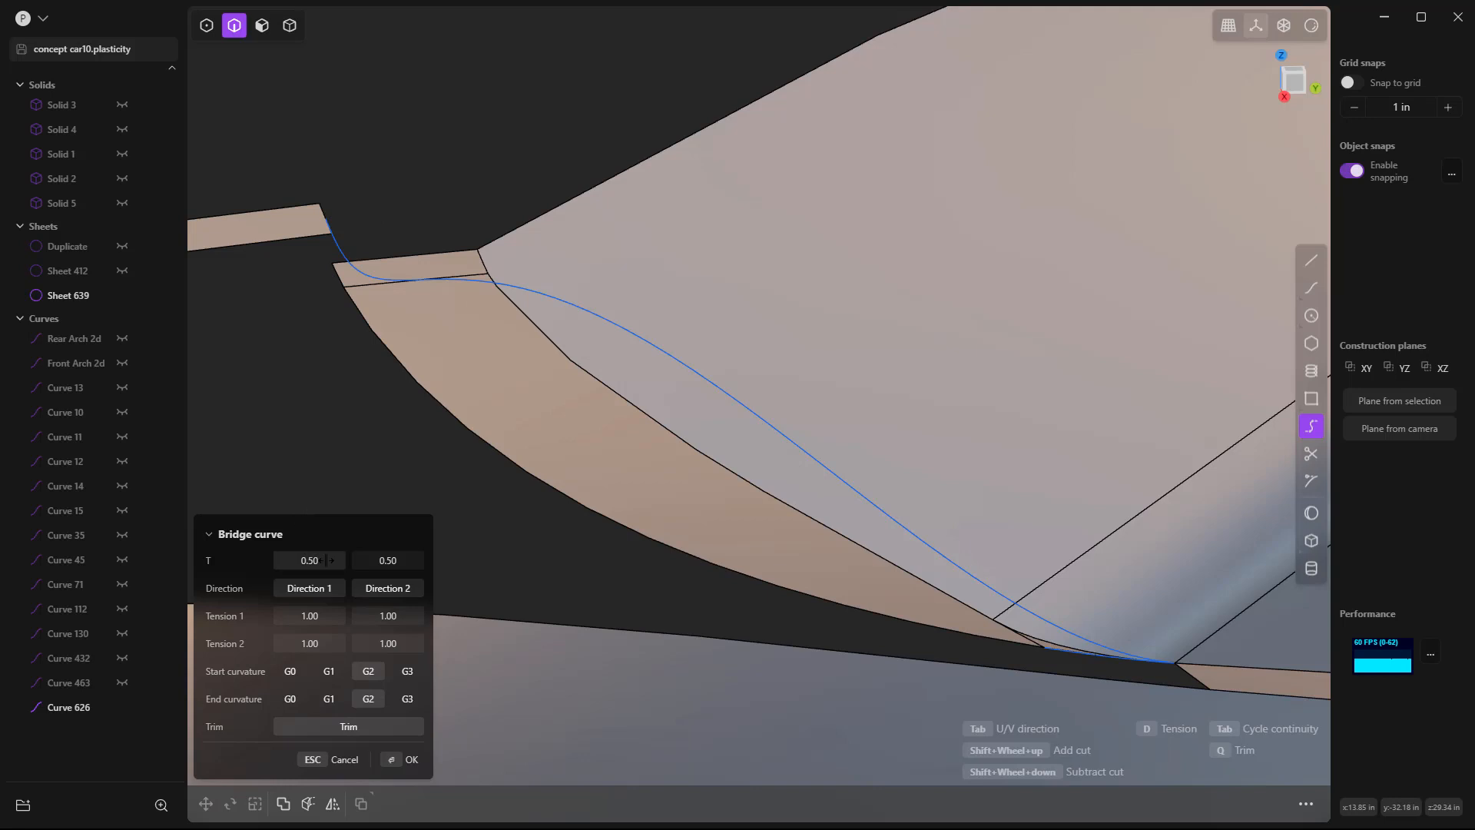
Set the bridge curve's T values to 0.91 and 0.00, with G1 start and end curvature.
left_click_drag(309, 560, 362, 560)
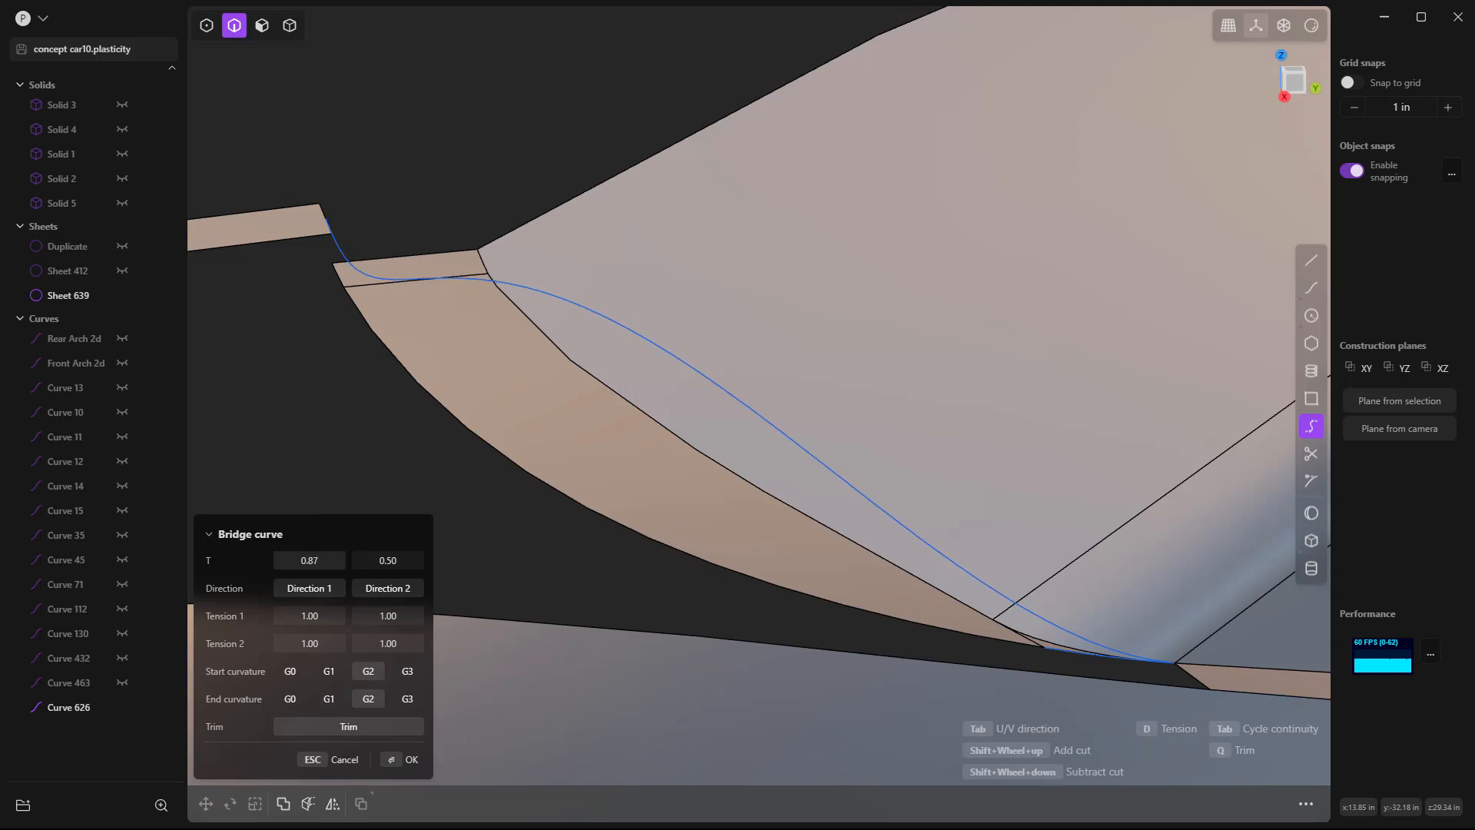
left_click(329, 670)
left_click(329, 698)
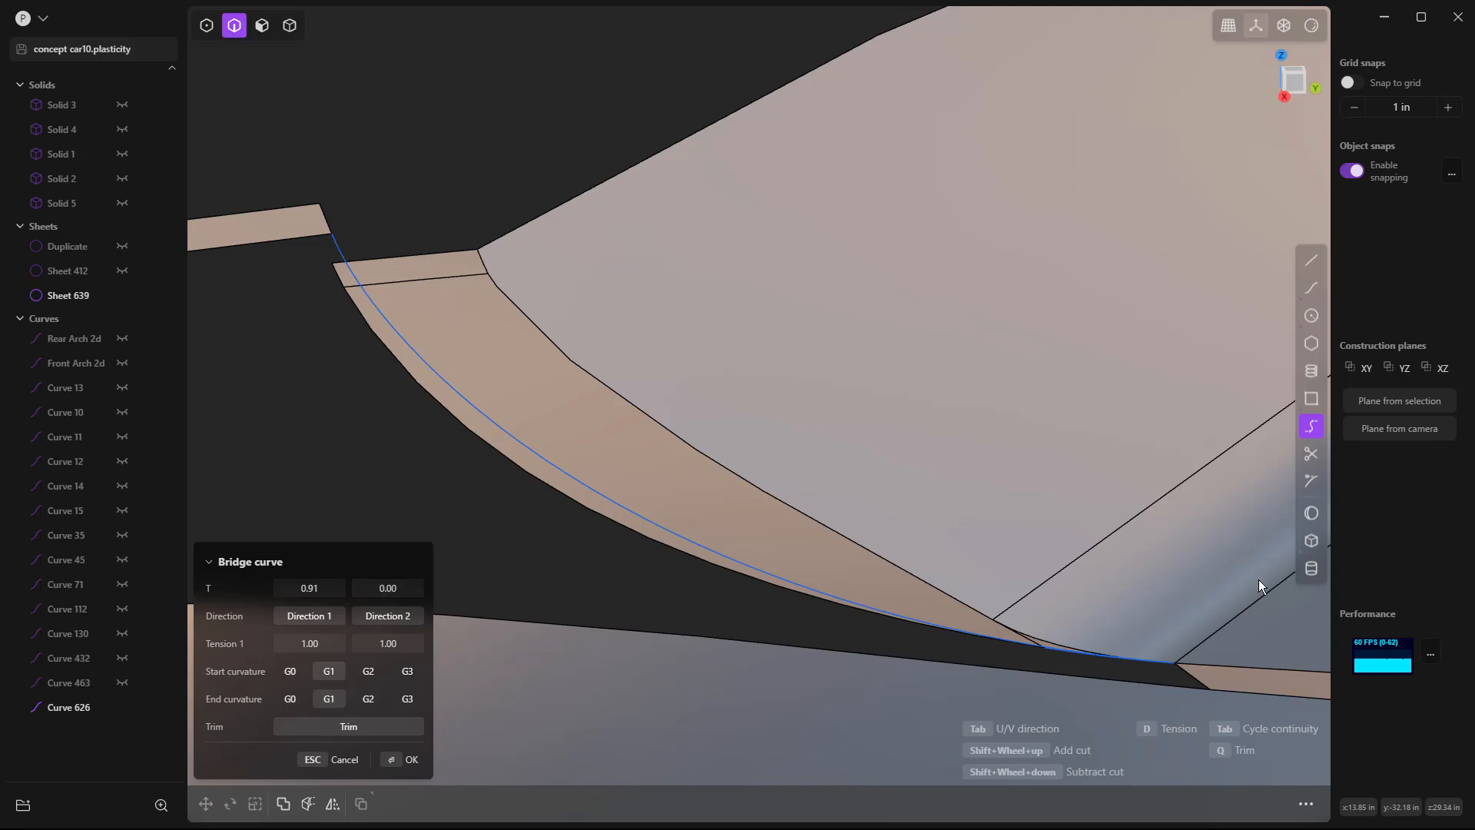
Move the bridge curve's lower endpoint to the end corner of the strip below the side window, with T at 0.00, and finish the curve.
scroll(1215, 667, "up", 6)
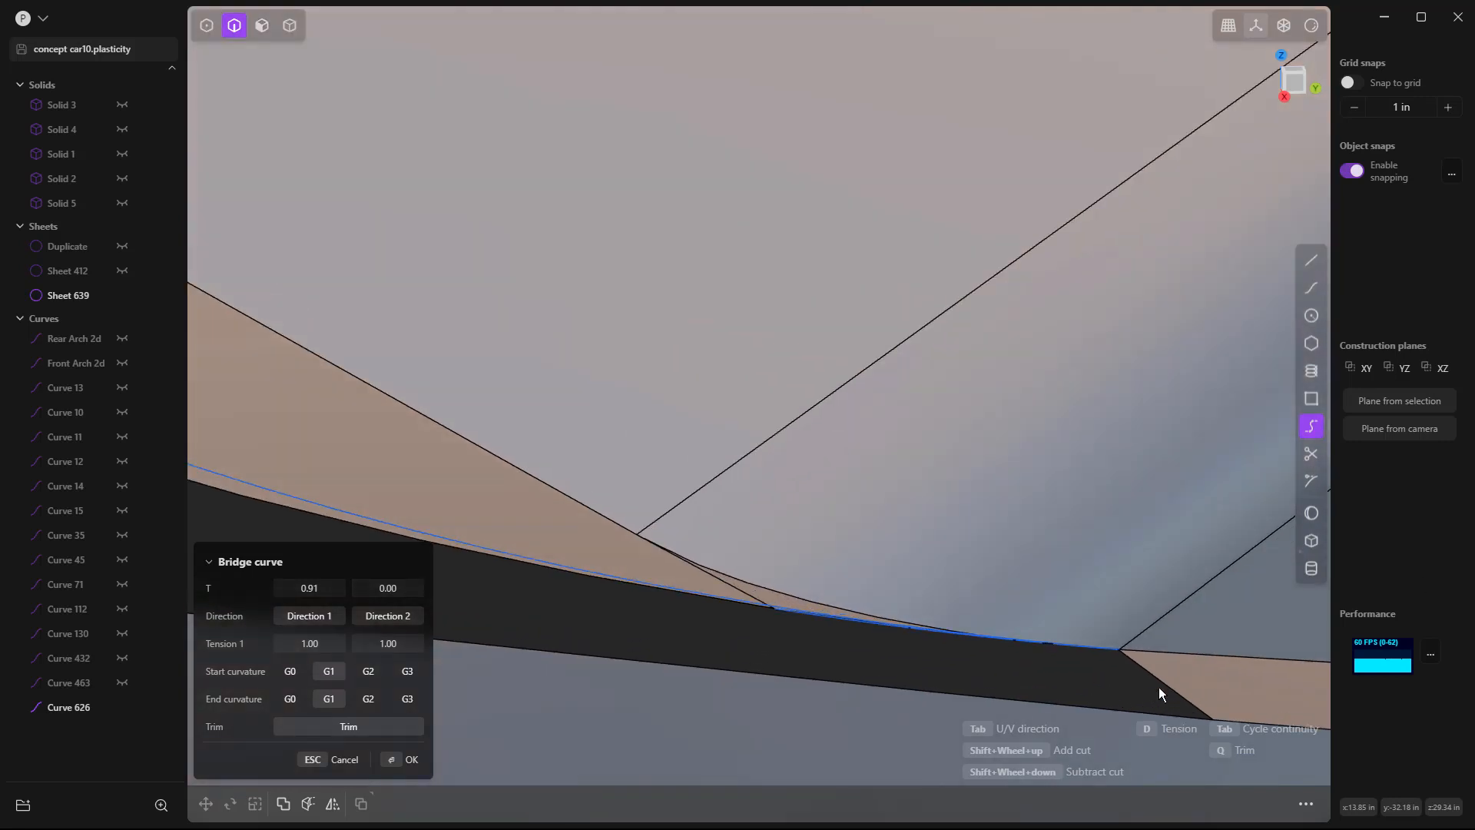
scroll(1126, 645, "up", 5)
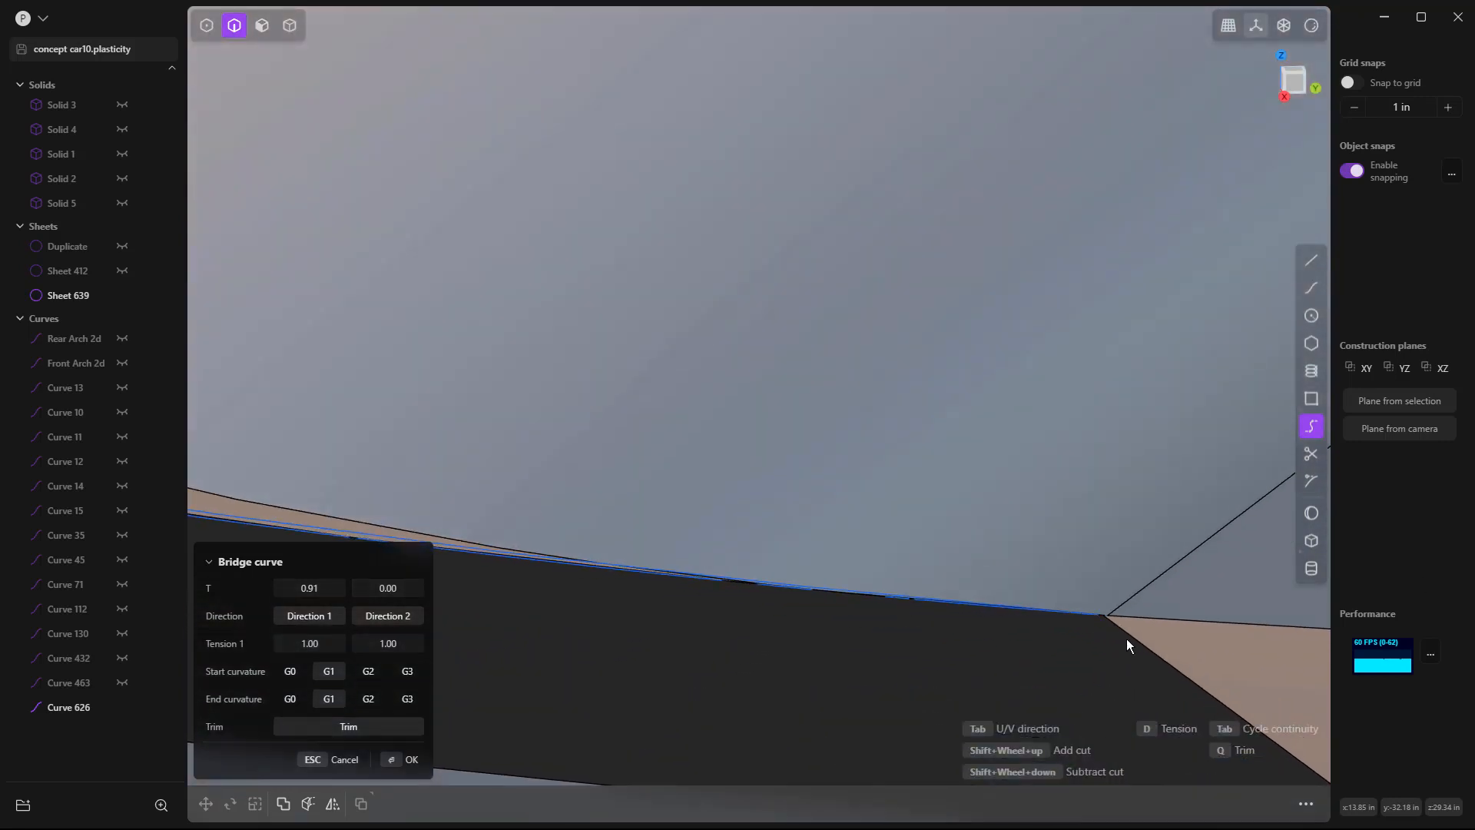
scroll(1113, 619, "up", 5)
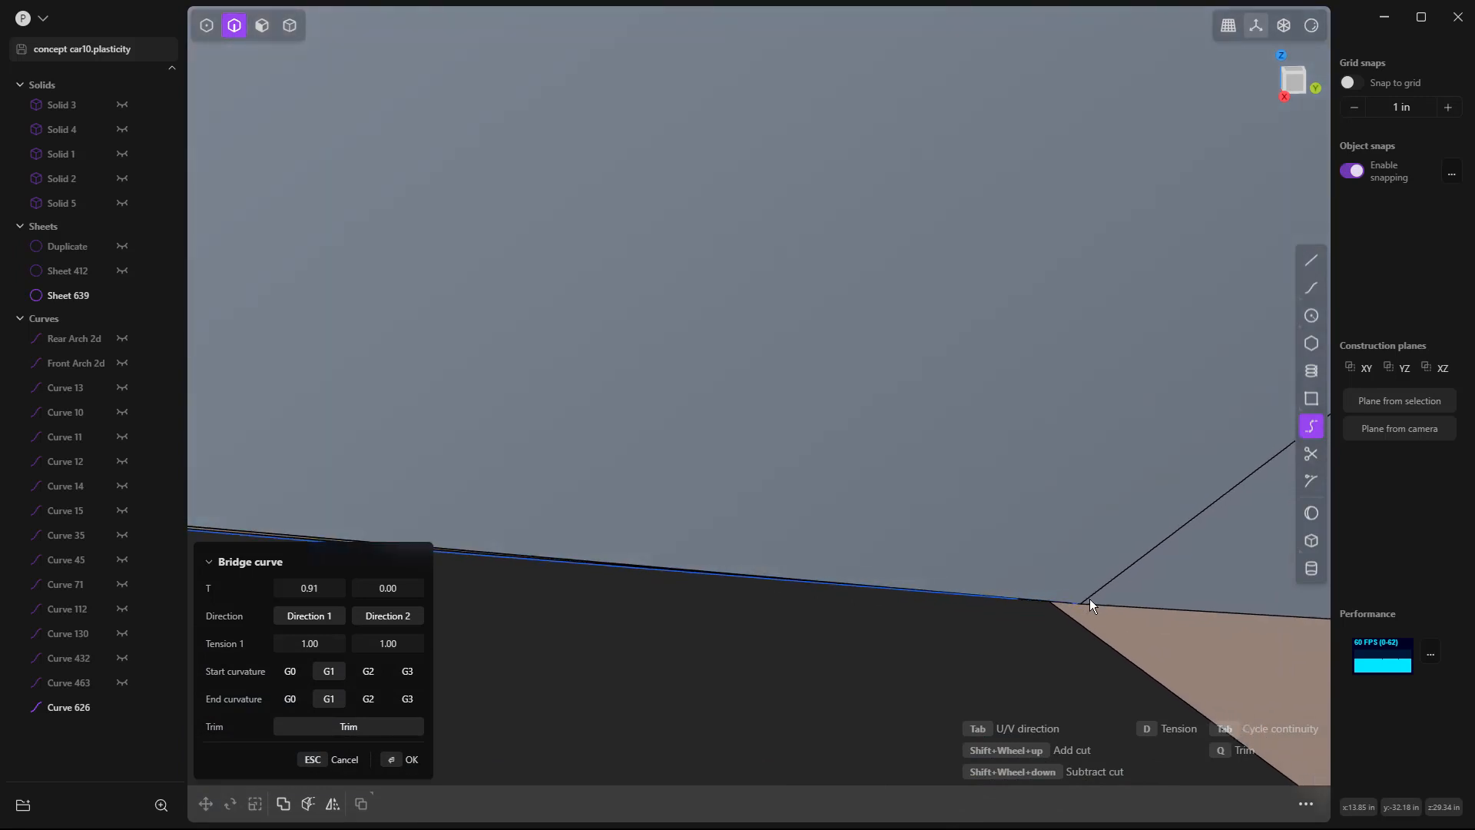
left_click(1086, 606)
scroll(1077, 612, "up", 2)
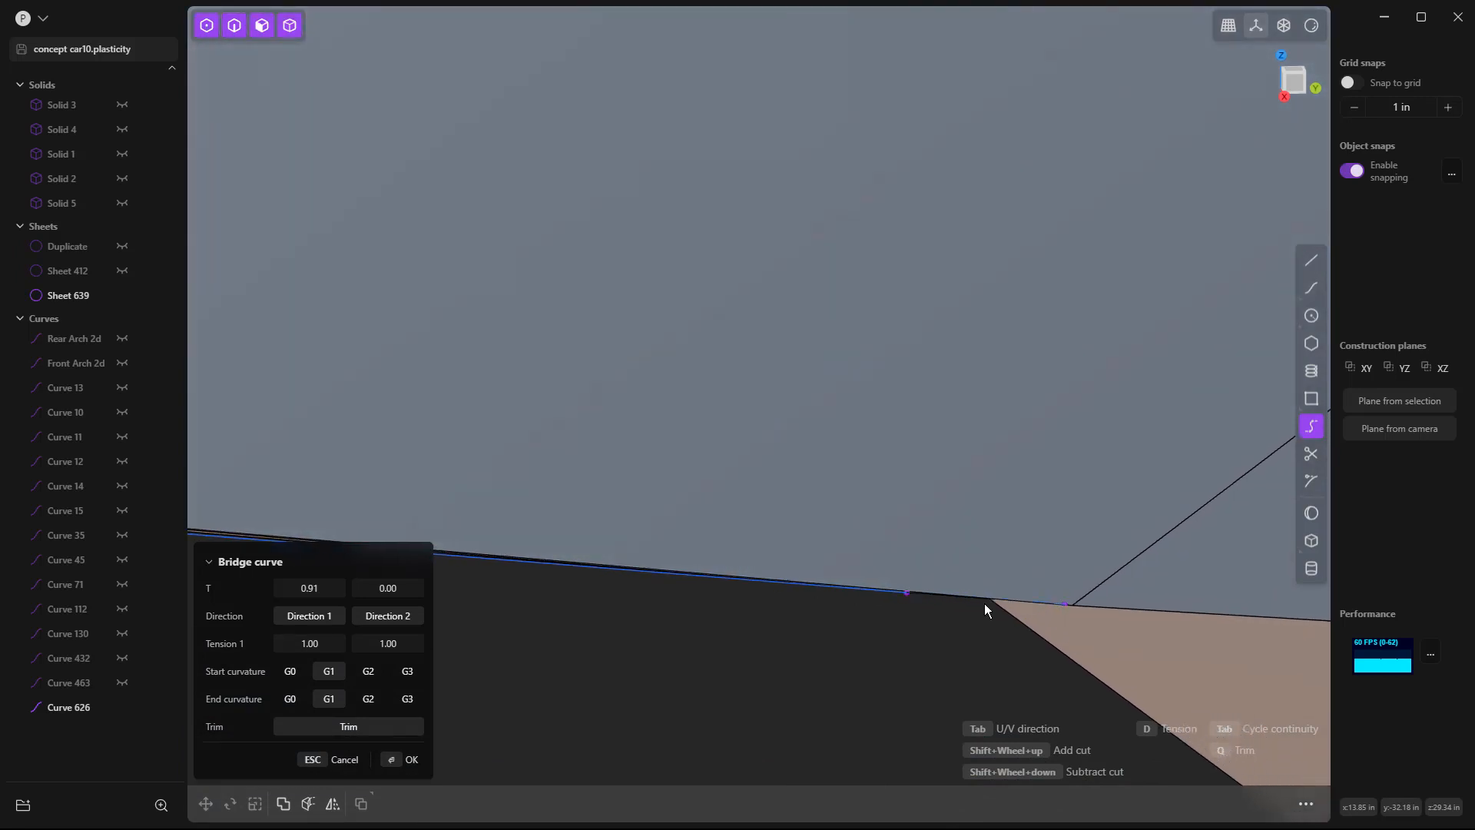
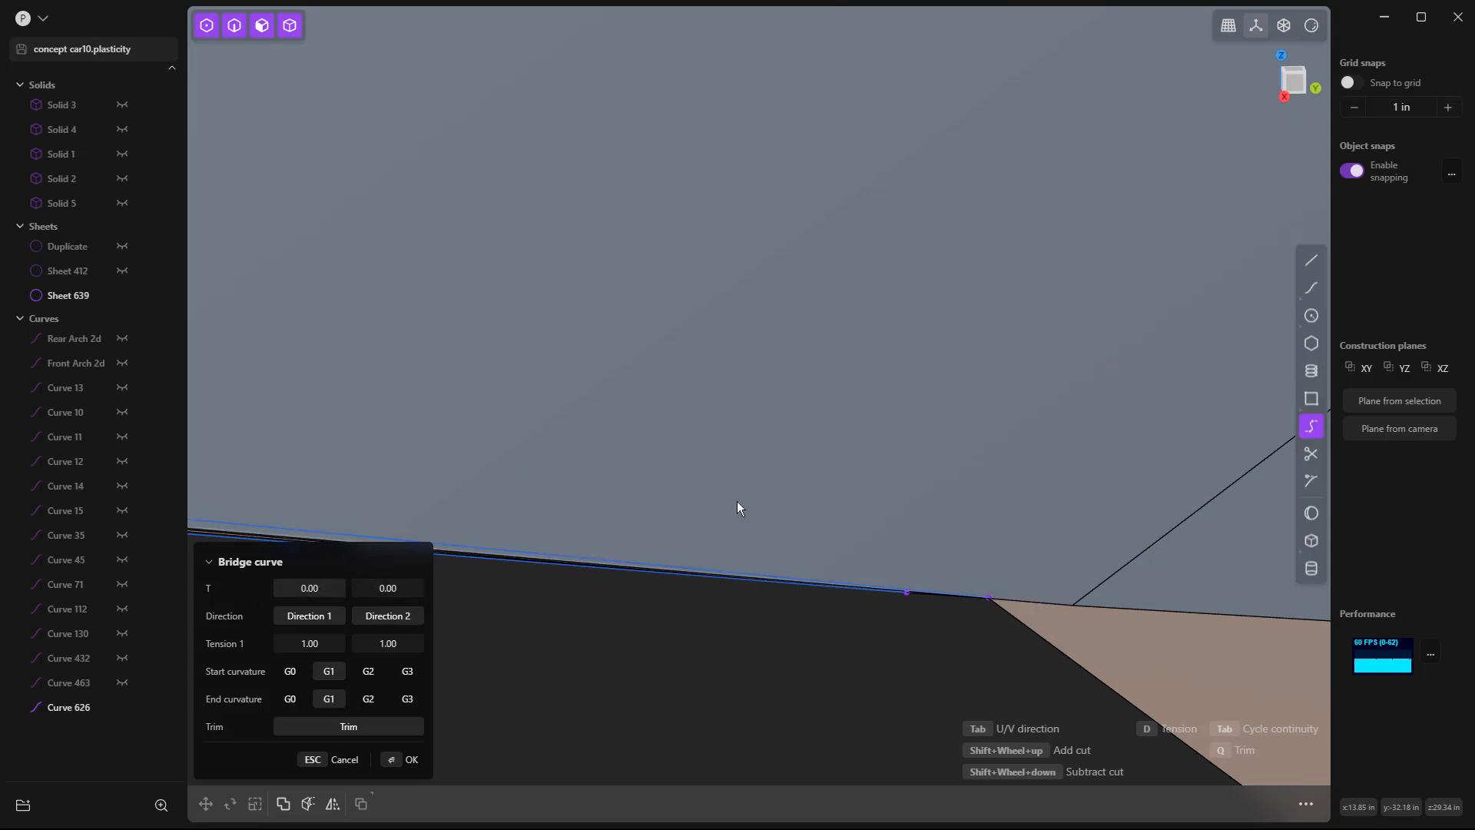
scroll(778, 487, "down", 3)
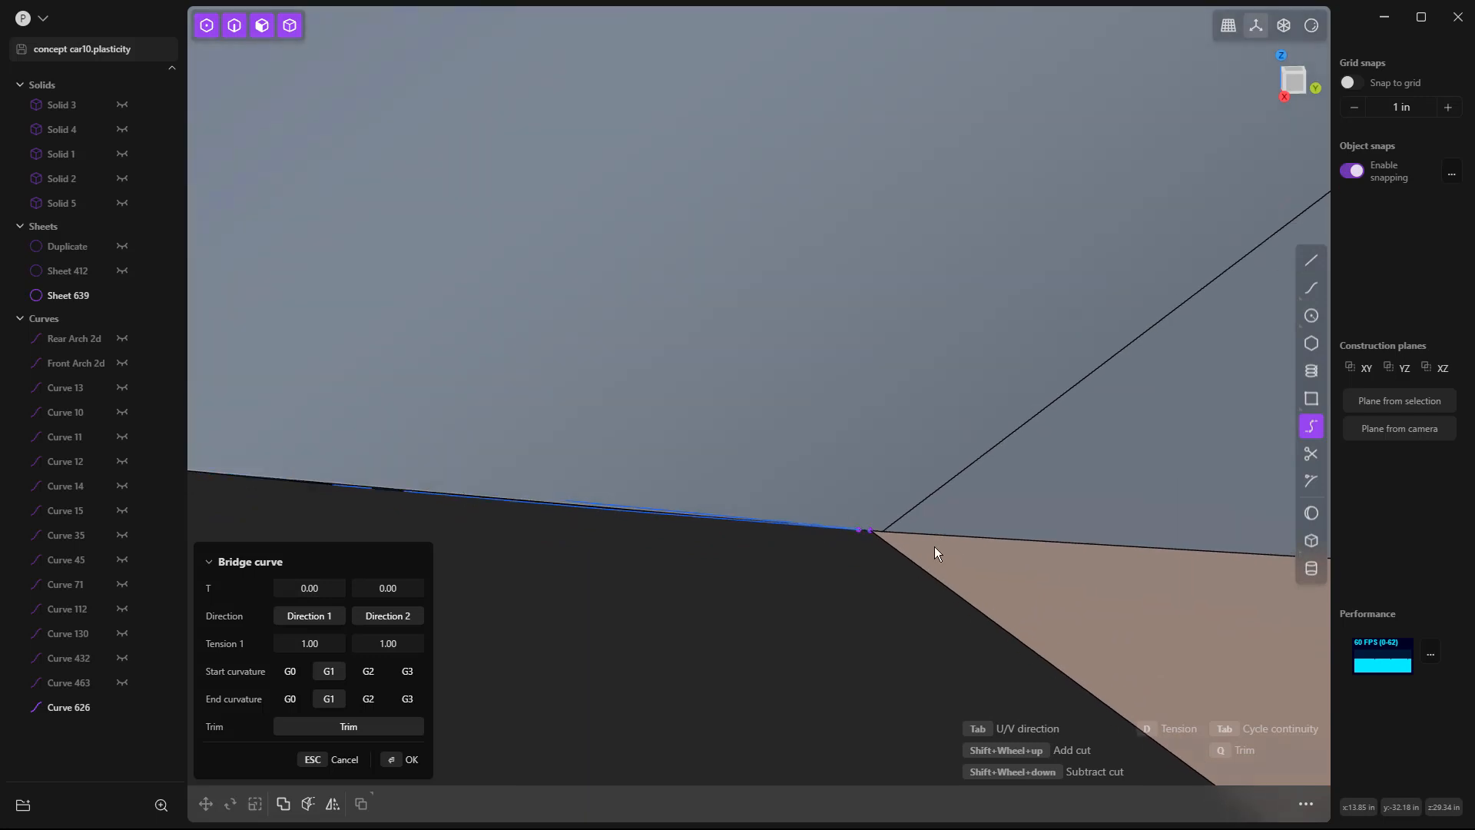
key("KP_3")
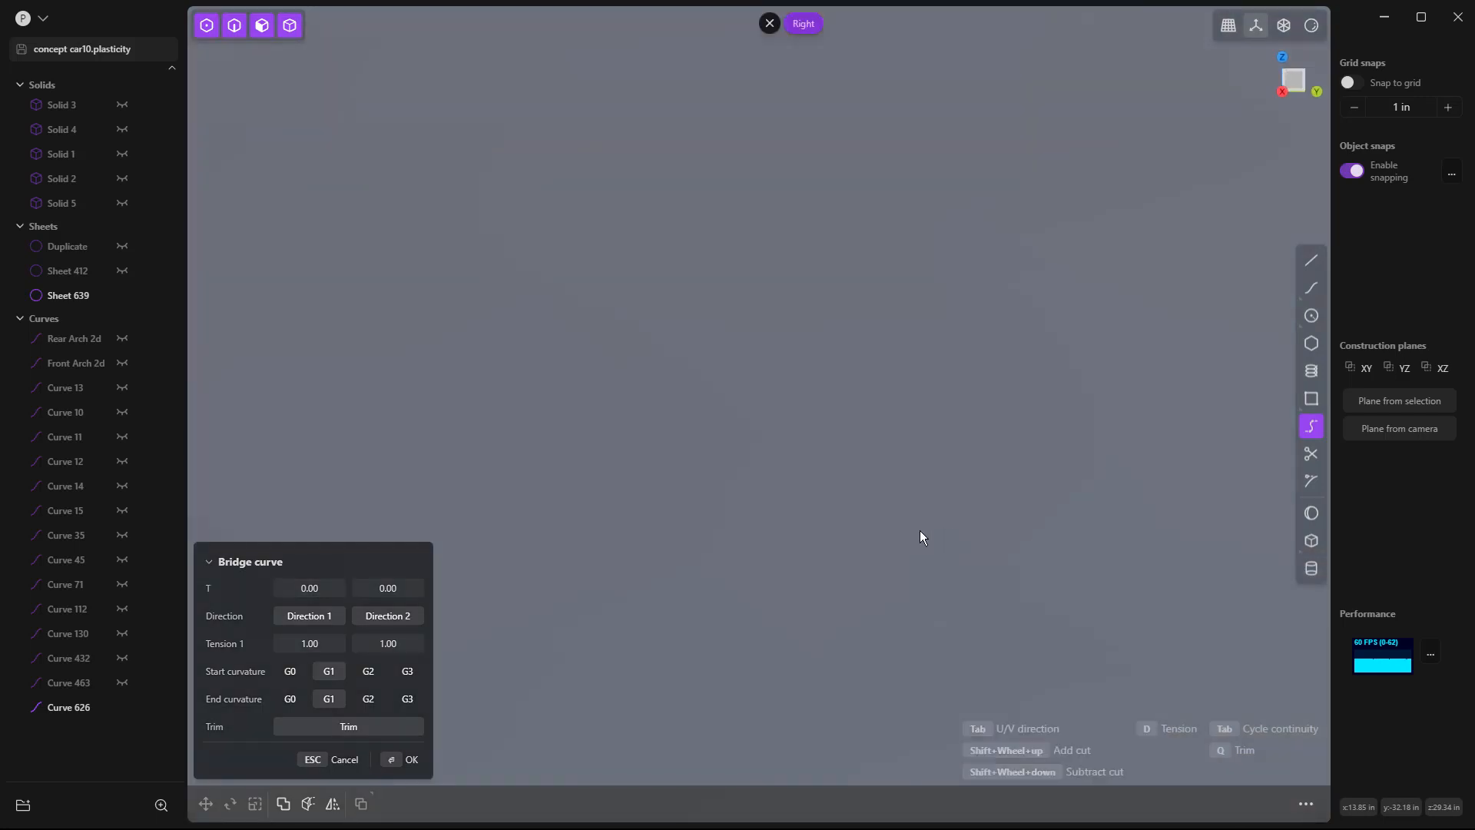
scroll(905, 540, "down", 5)
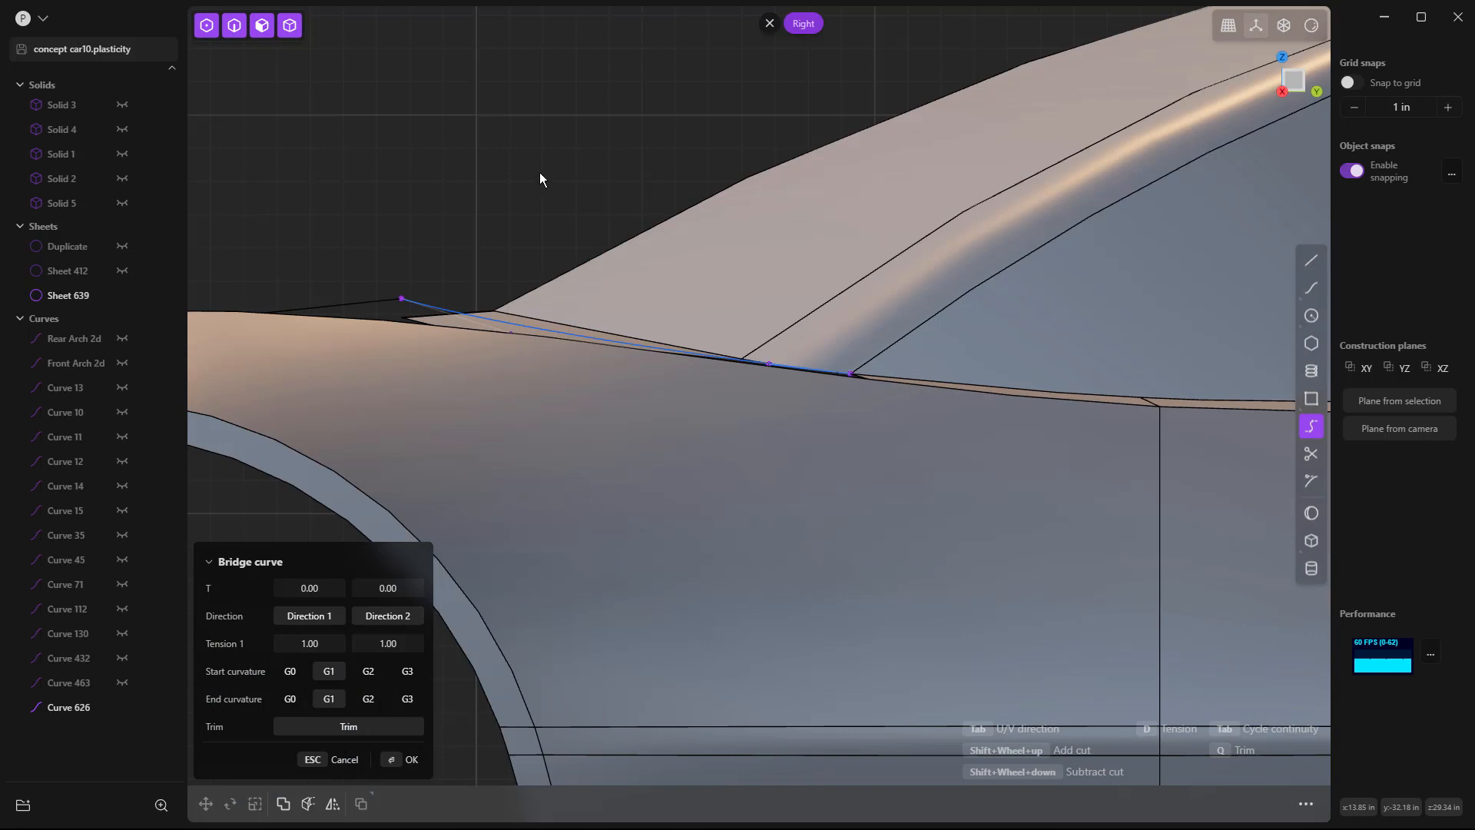
key("Return")
Select the new bridge curve together with the strip, fender, hood and centre tab edges that surround the open gap behind the hood.
scroll(540, 172, "down", 4)
middle_click_drag(556, 104, 568, 162)
key("2")
scroll(741, 439, "up", 3)
scroll(741, 439, "up", 6)
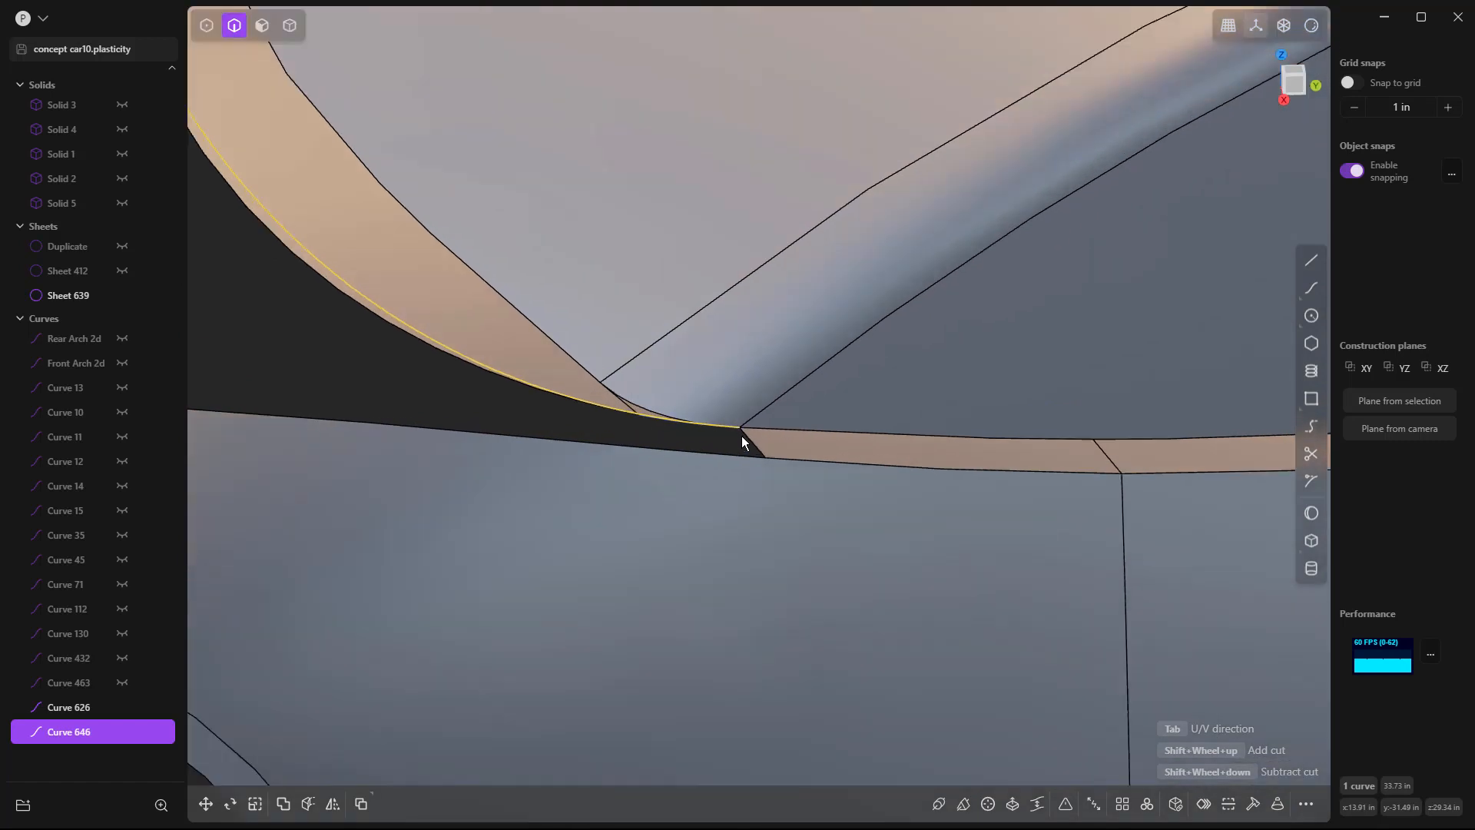
scroll(736, 415, "up", 5)
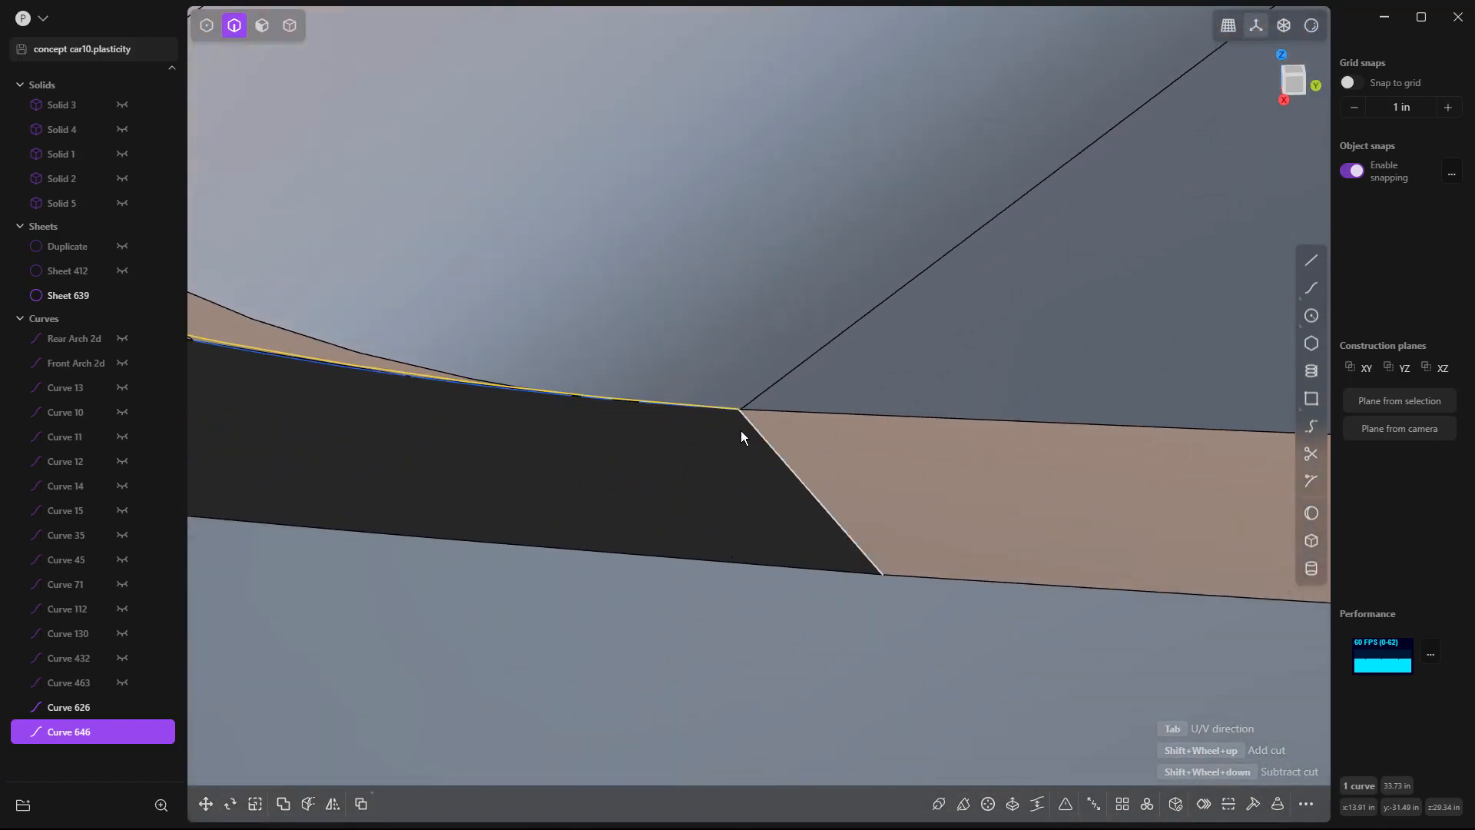
scroll(737, 401, "up", 4)
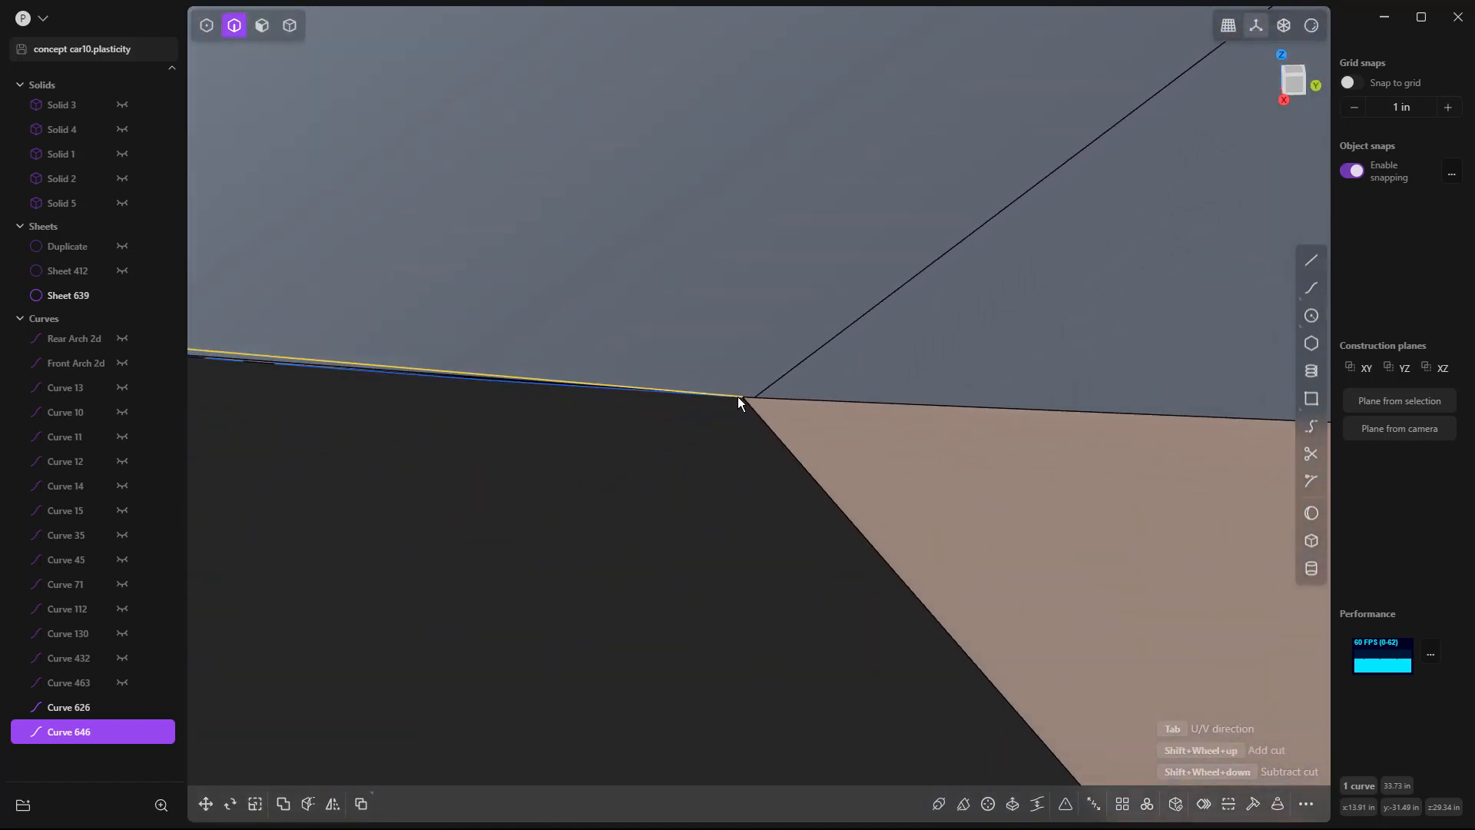
scroll(754, 400, "up", 3)
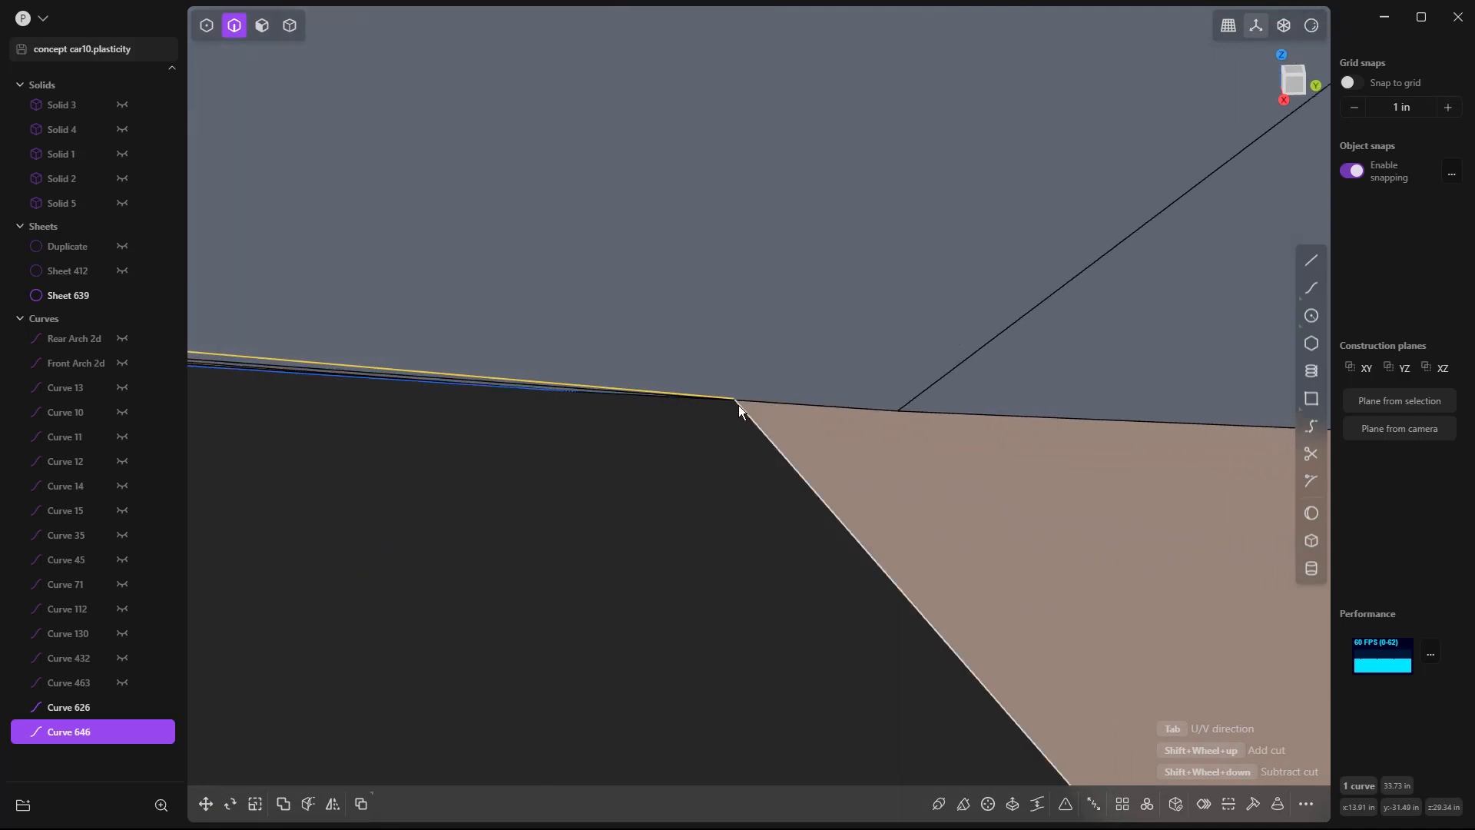
left_click(743, 406)
key("shift+e")
middle_click_drag(743, 403, 762, 286)
scroll(765, 282, "down", 3)
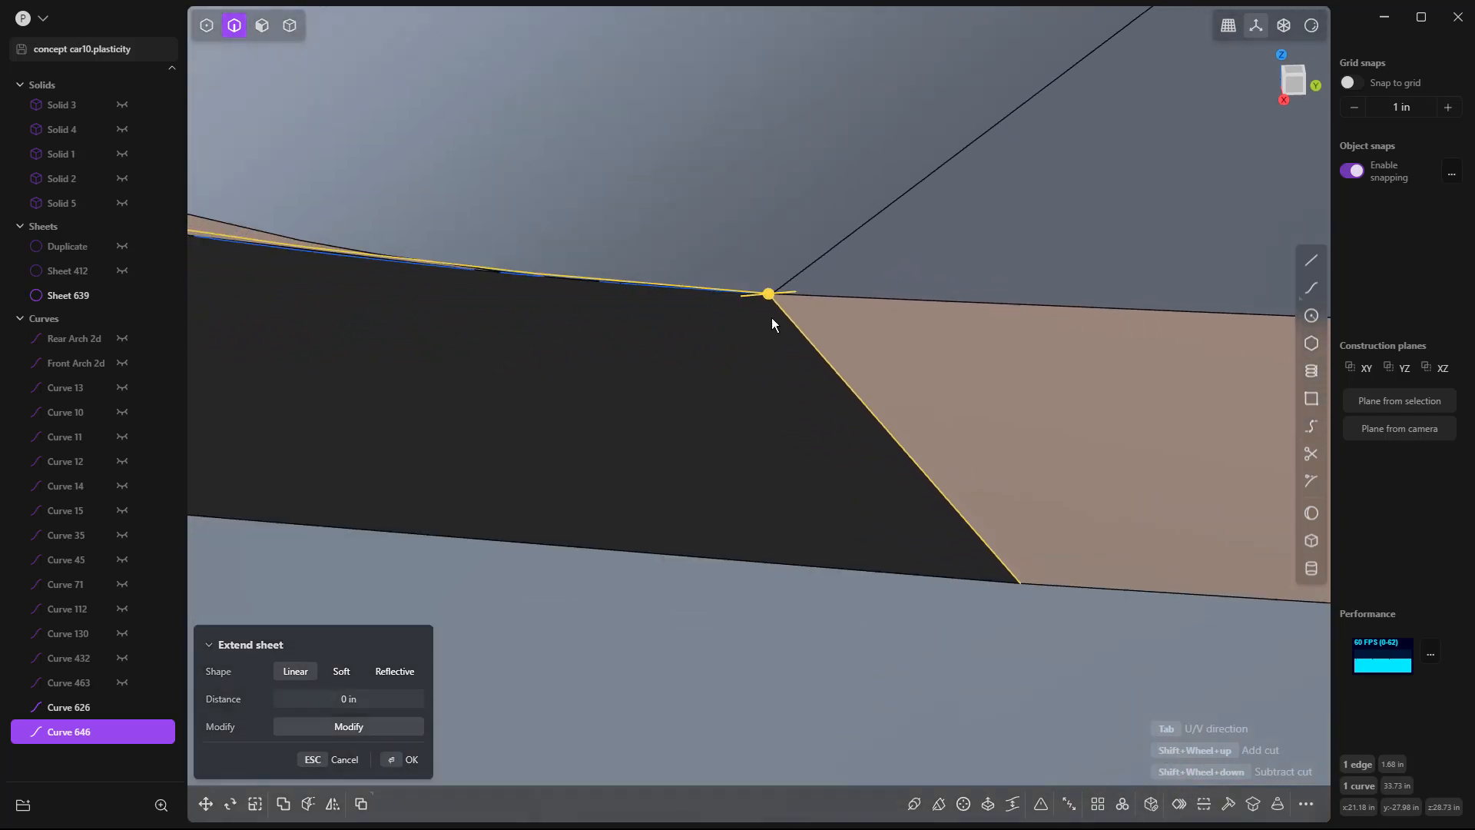
left_click(873, 569)
scroll(918, 474, "down", 2)
left_click(395, 505)
scroll(706, 432, "down", 3)
scroll(807, 427, "down", 8)
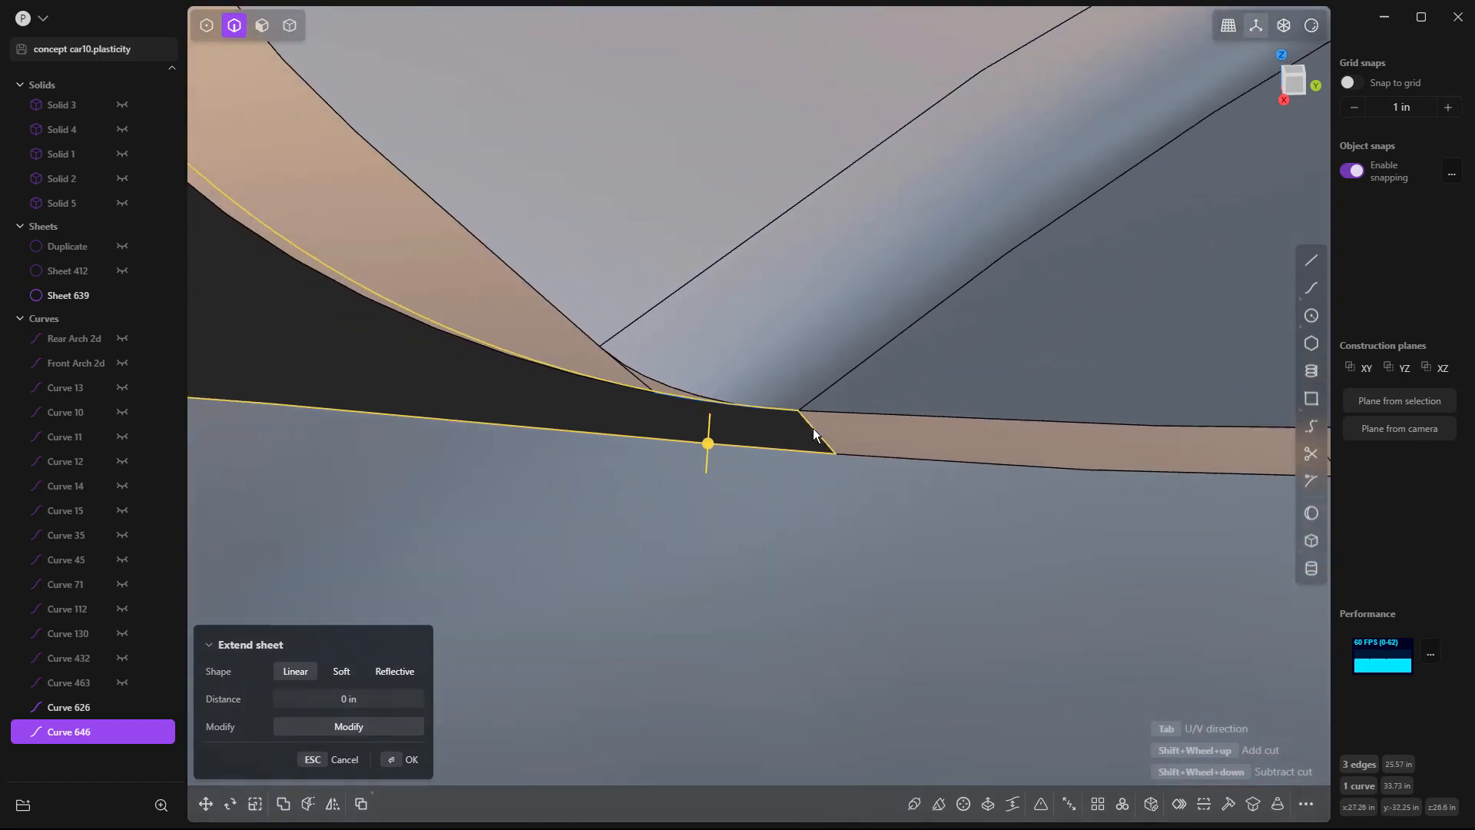
middle_click_drag(786, 437, 320, 372)
left_click(302, 367)
left_click(305, 184)
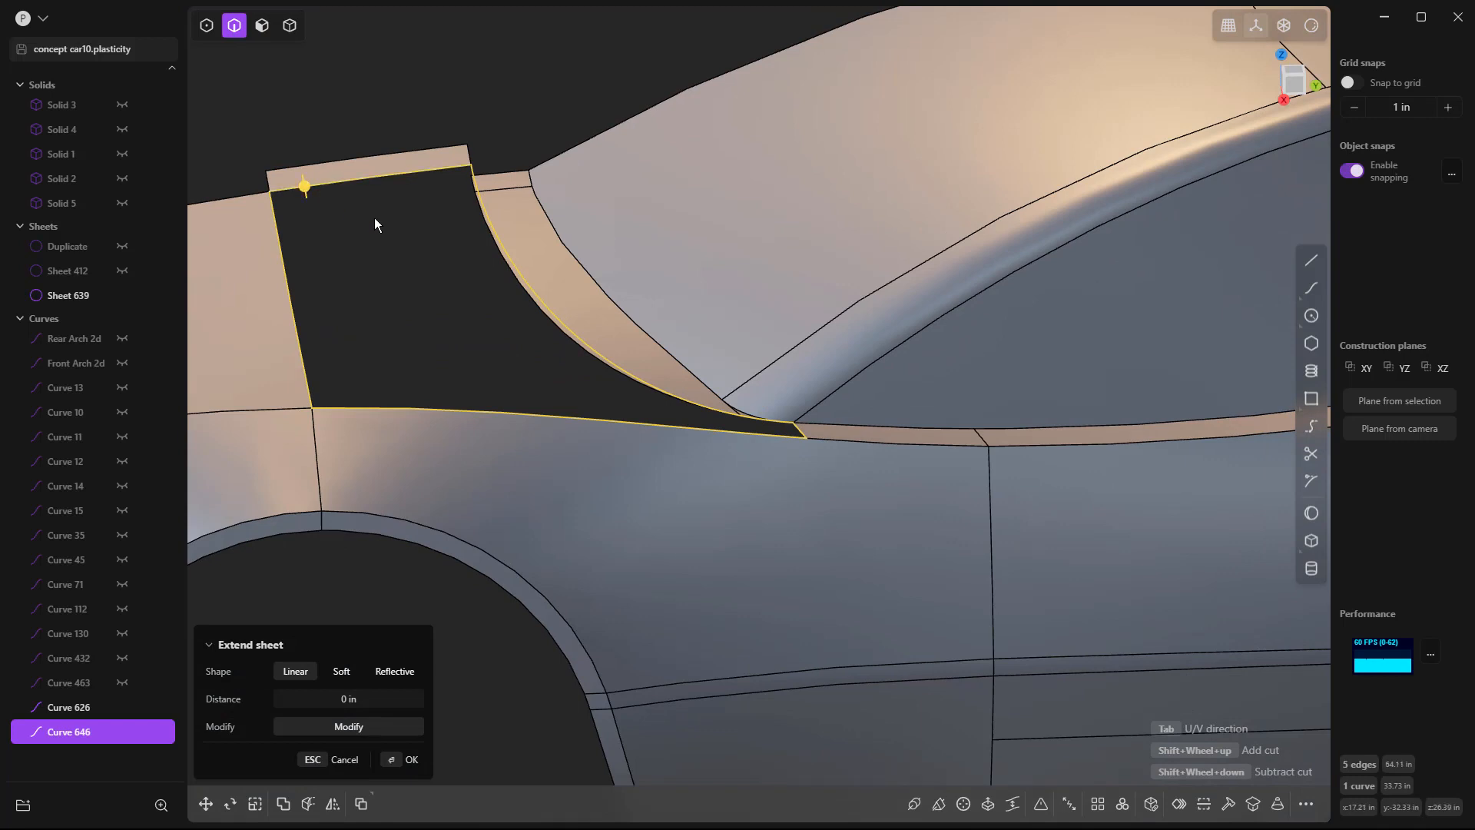
Try to patch the hole behind the hood with G1 continuity at the hood, centre tab and strip edges.
type("fpat")
key("Return")
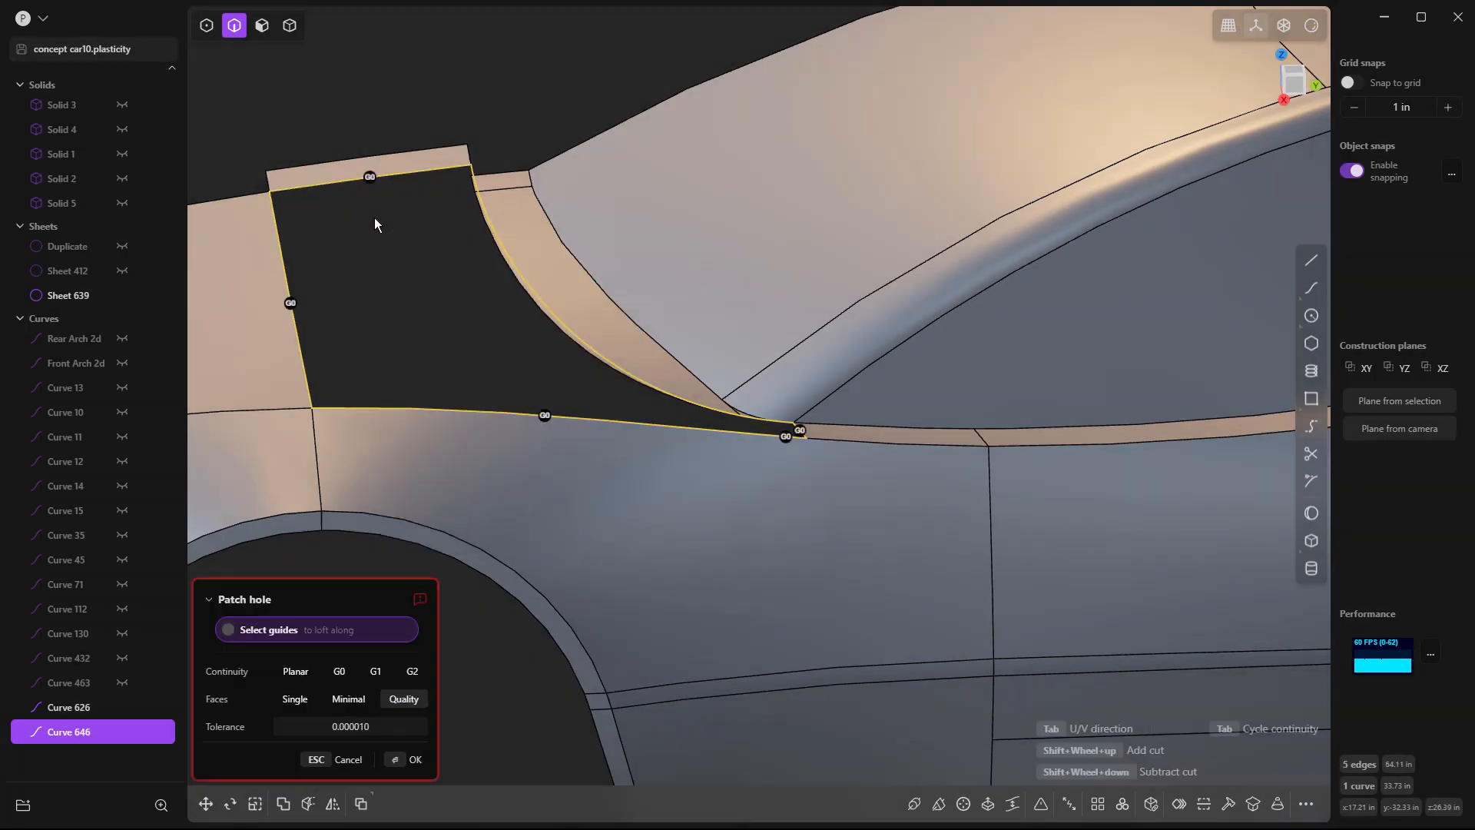
left_click(291, 305)
left_click(371, 177)
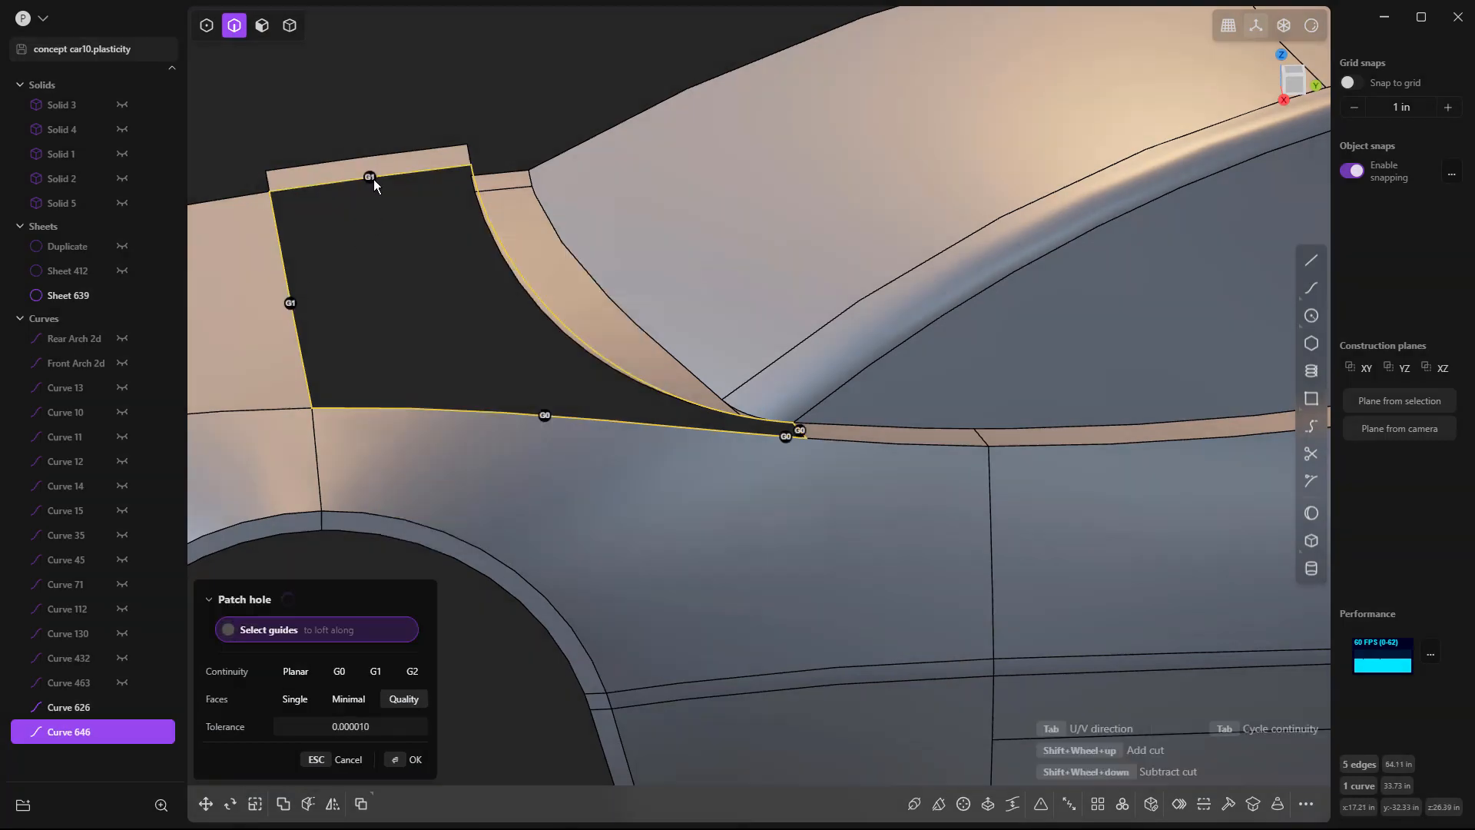
mouse_move(622, 413)
middle_mouse_down()
mouse_move(645, 424)
mouse_move(558, 427)
mouse_move(681, 408)
mouse_move(601, 422)
middle_mouse_up()
scroll(645, 422, "up", 2)
left_click(668, 422)
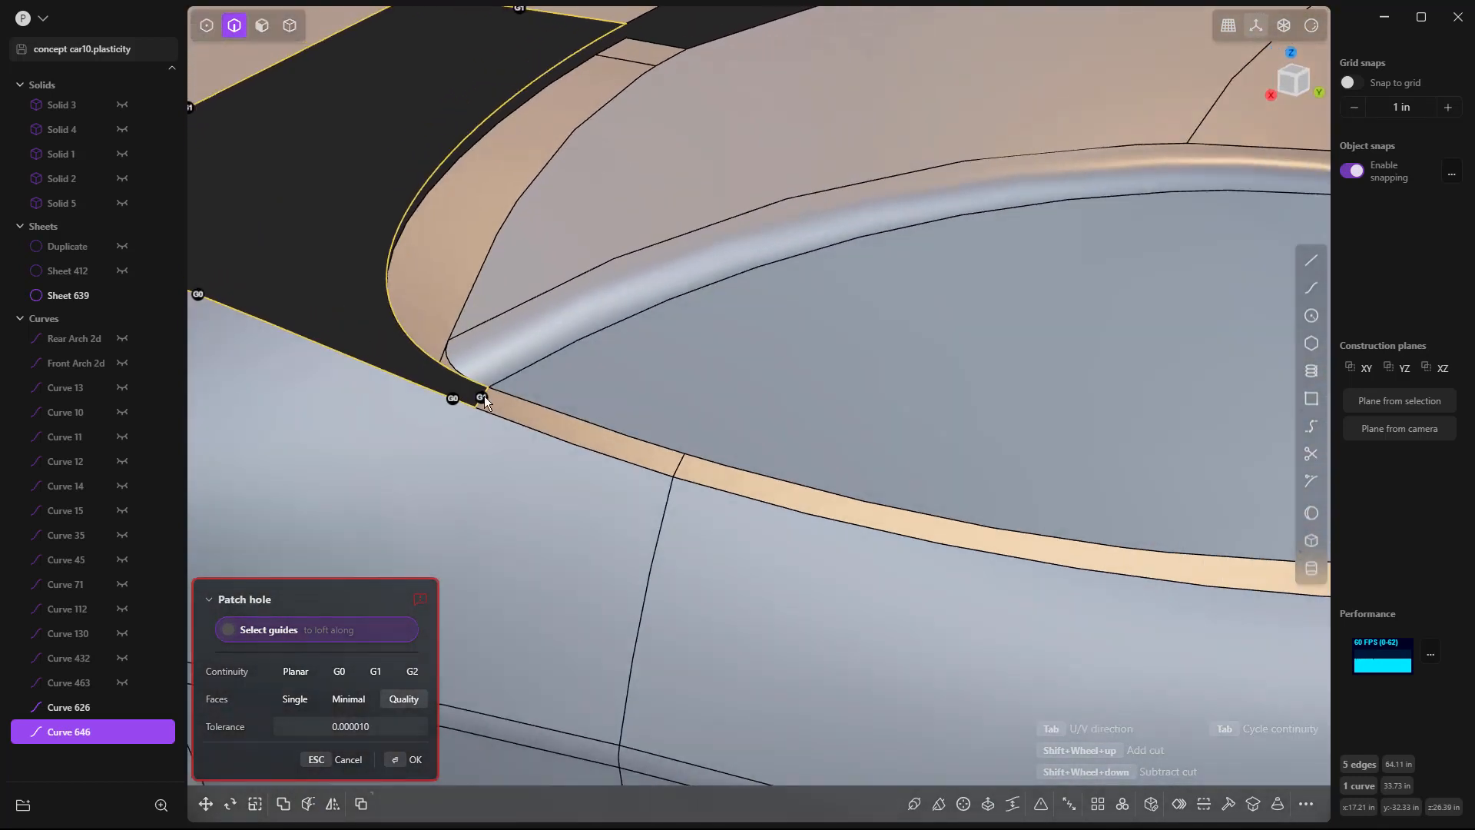
scroll(486, 381, "up", 5)
scroll(492, 392, "down", 6)
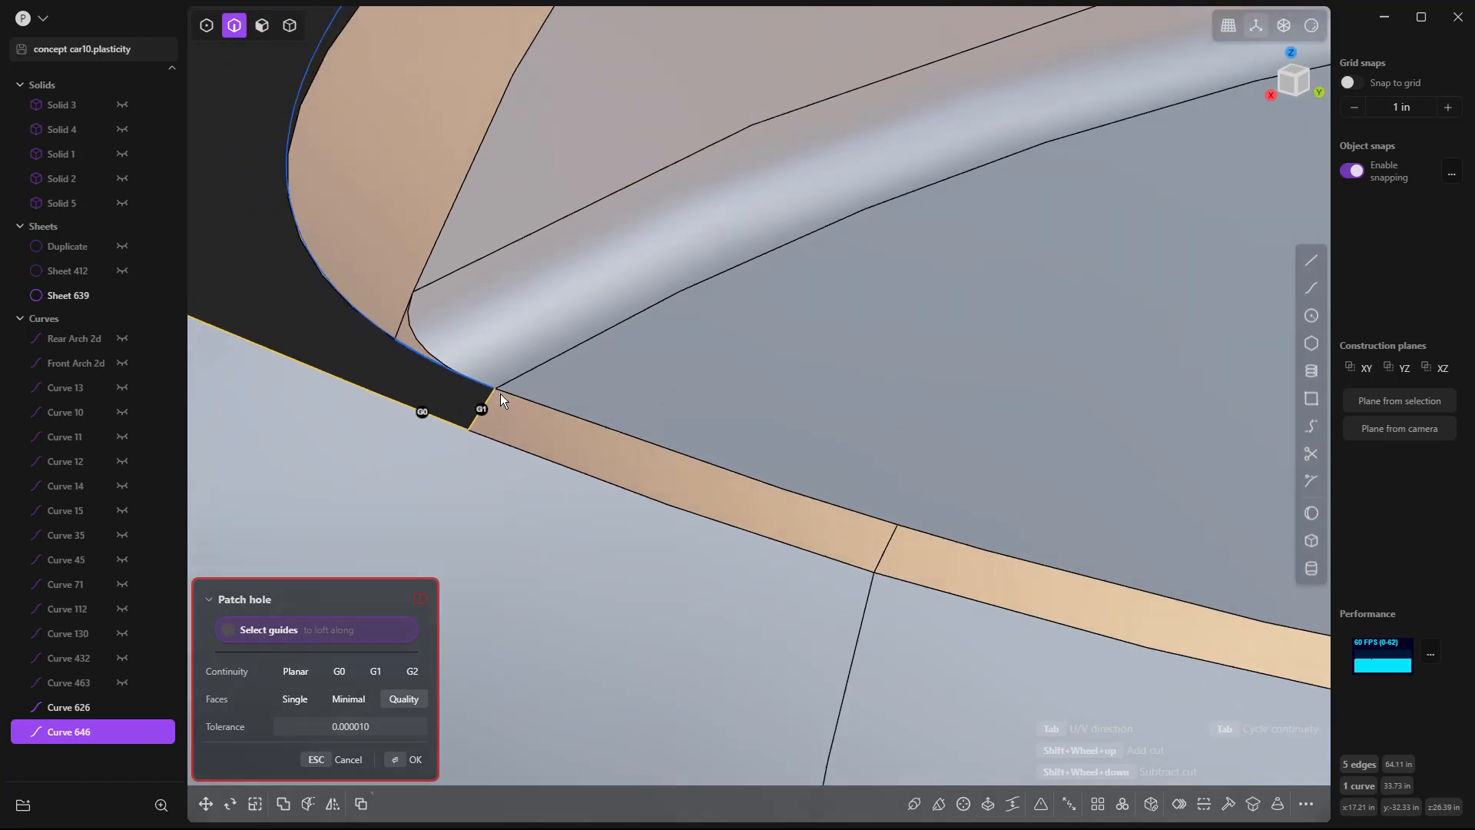
key("Escape")
key("Escape")
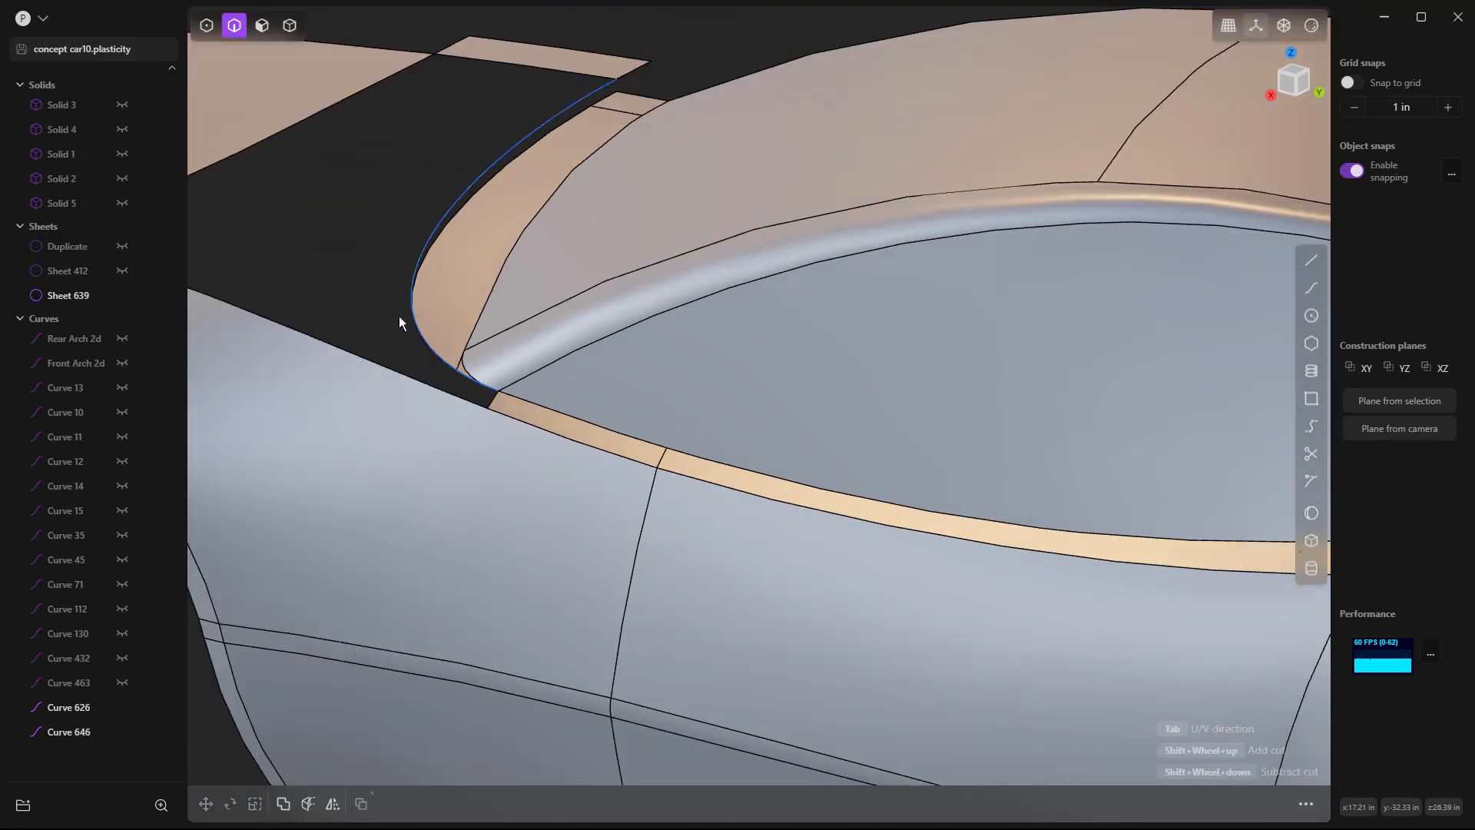
Loft a surface between the hood's rear edge and the new bridge curve at the base of the windshield.
scroll(398, 316, "down", 5)
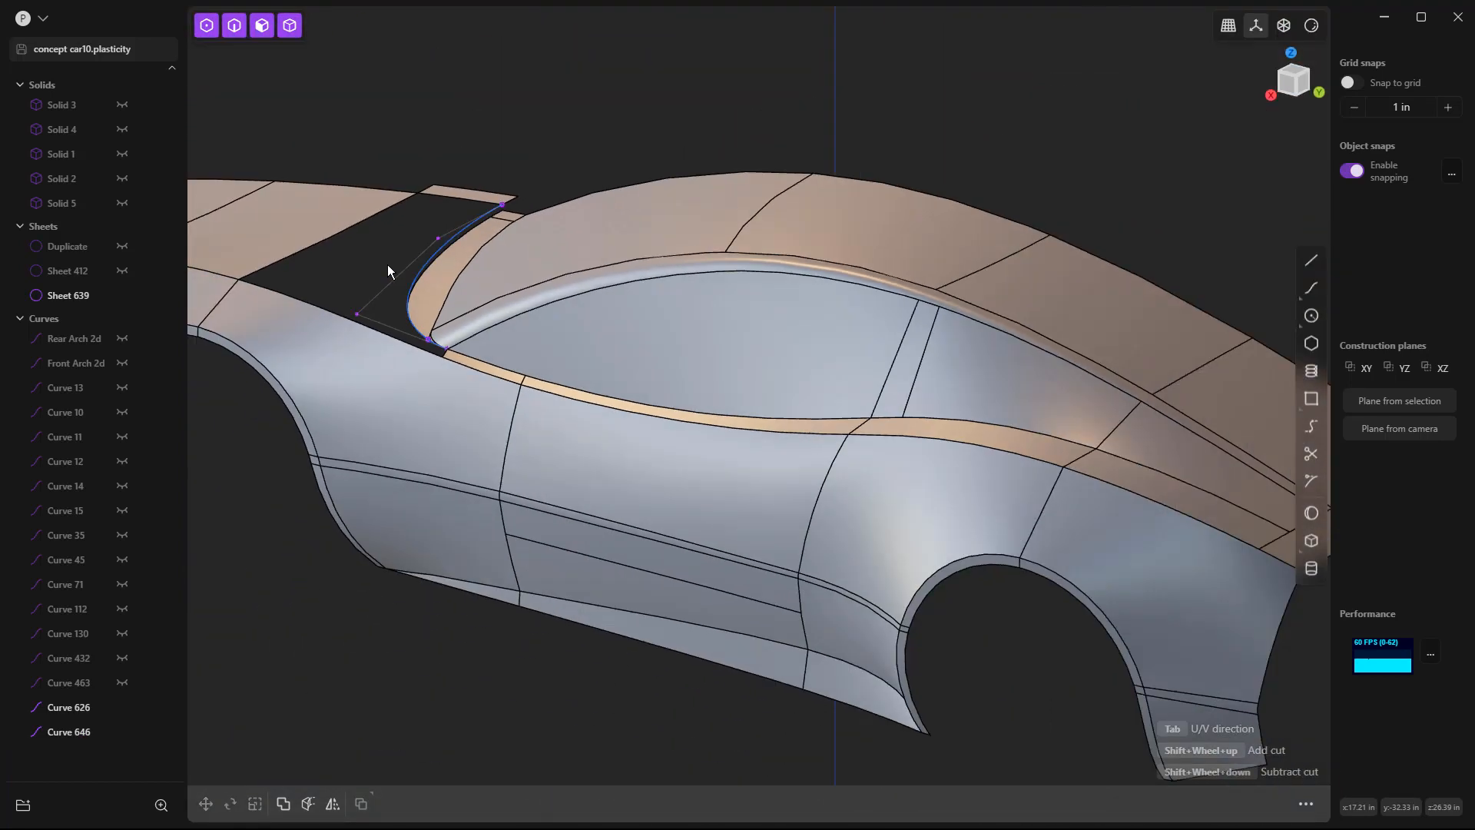
middle_click_drag(400, 264, 450, 253)
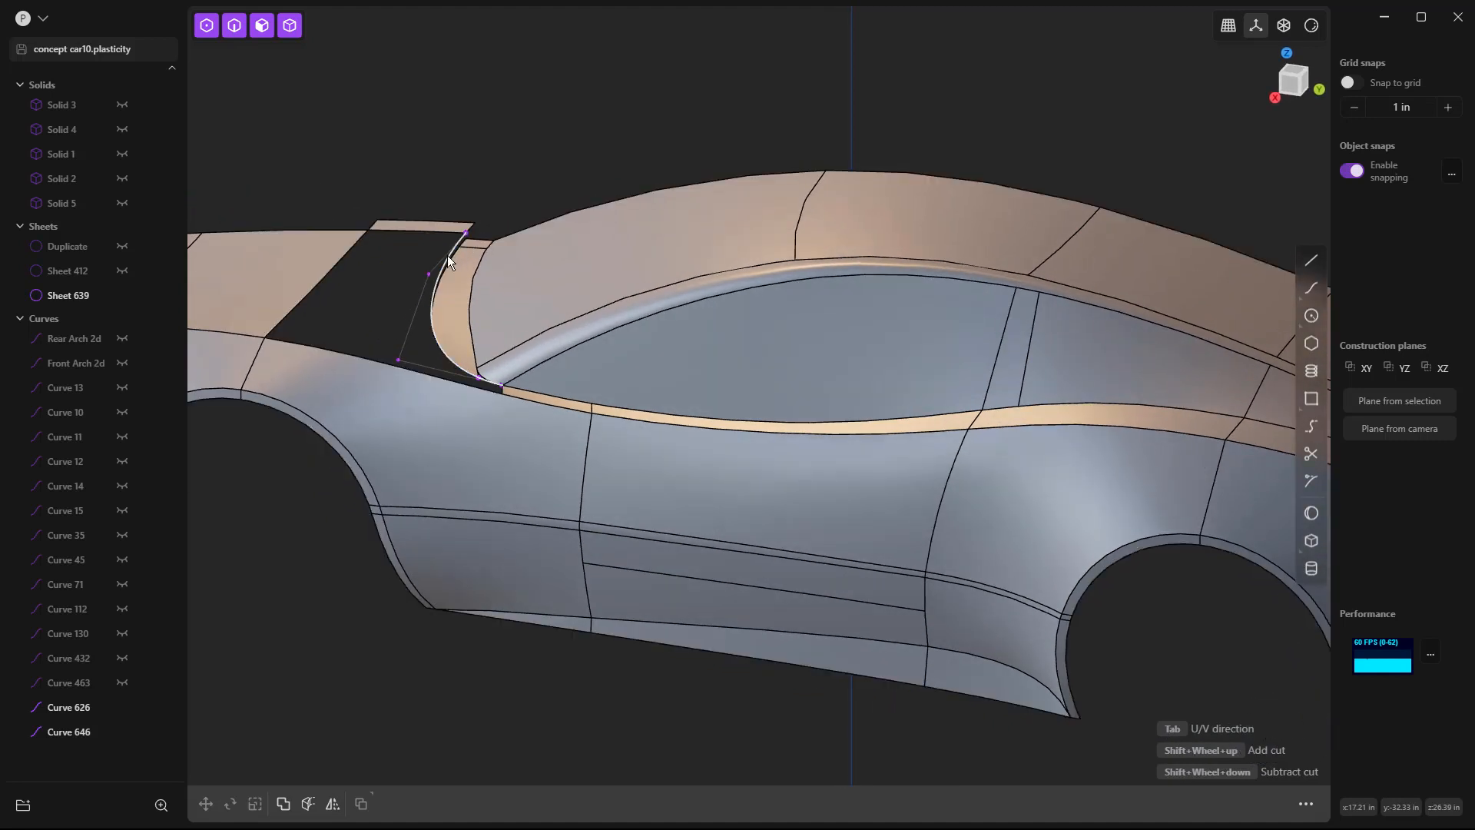
key("2")
left_click(444, 258)
left_click(355, 242)
key("e")
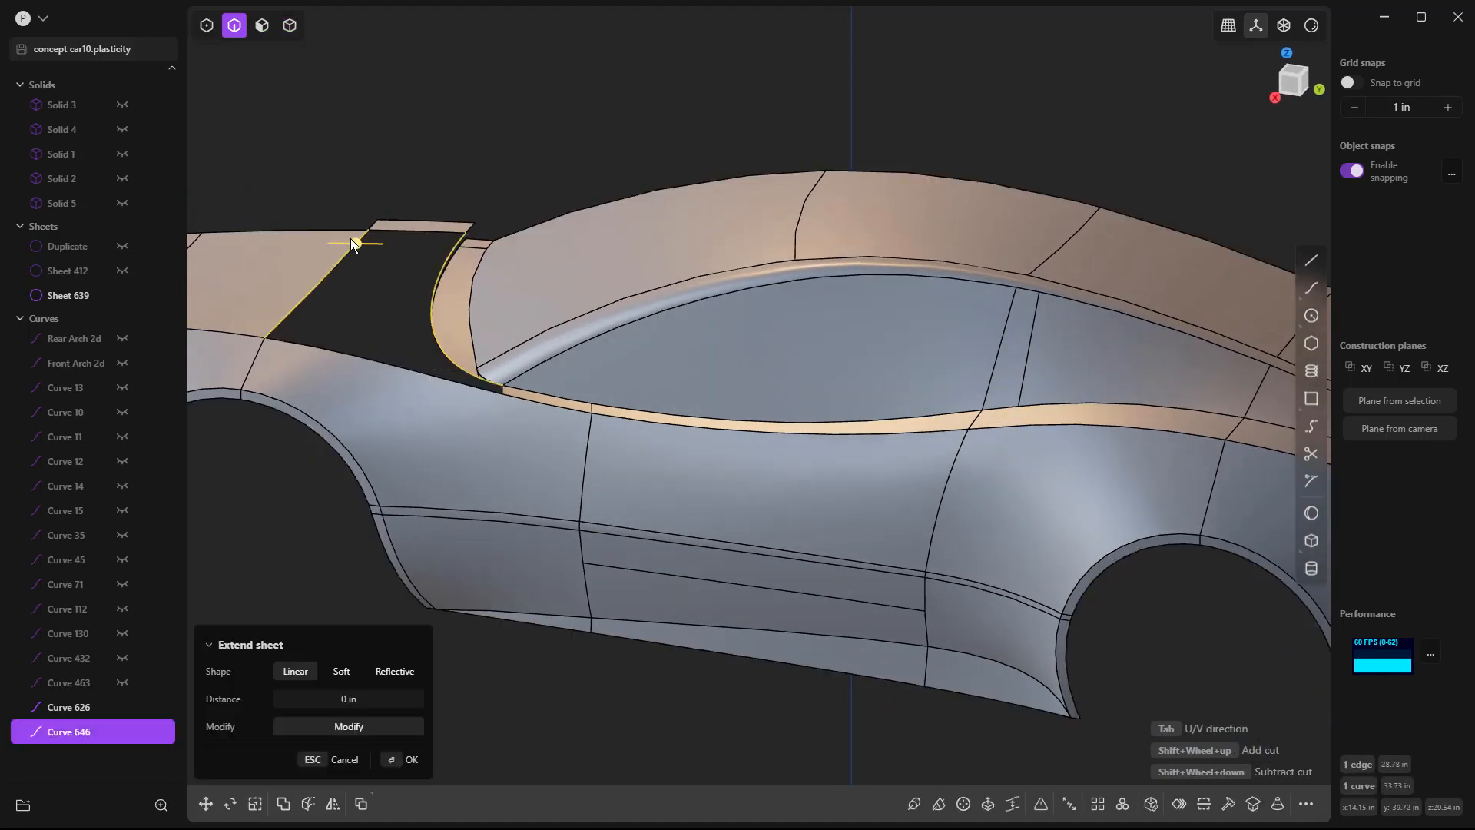
key("l")
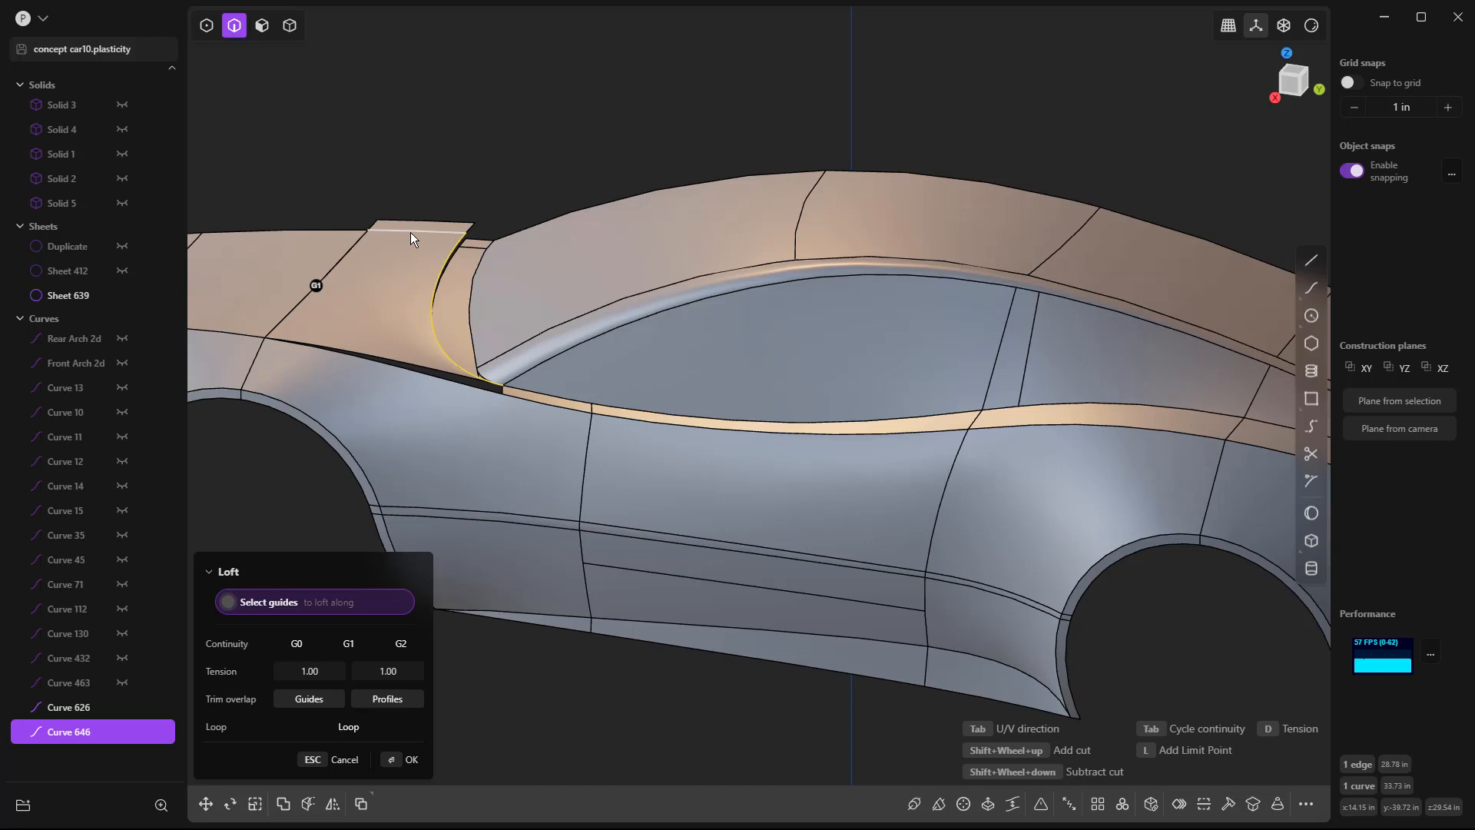
Add the centre tab's edge as a loft guide with G1 continuity and finish the loft.
left_click(410, 232)
middle_click_drag(386, 328, 354, 324)
scroll(342, 324, "up", 10)
scroll(414, 346, "down", 2)
scroll(414, 351, "down", 3)
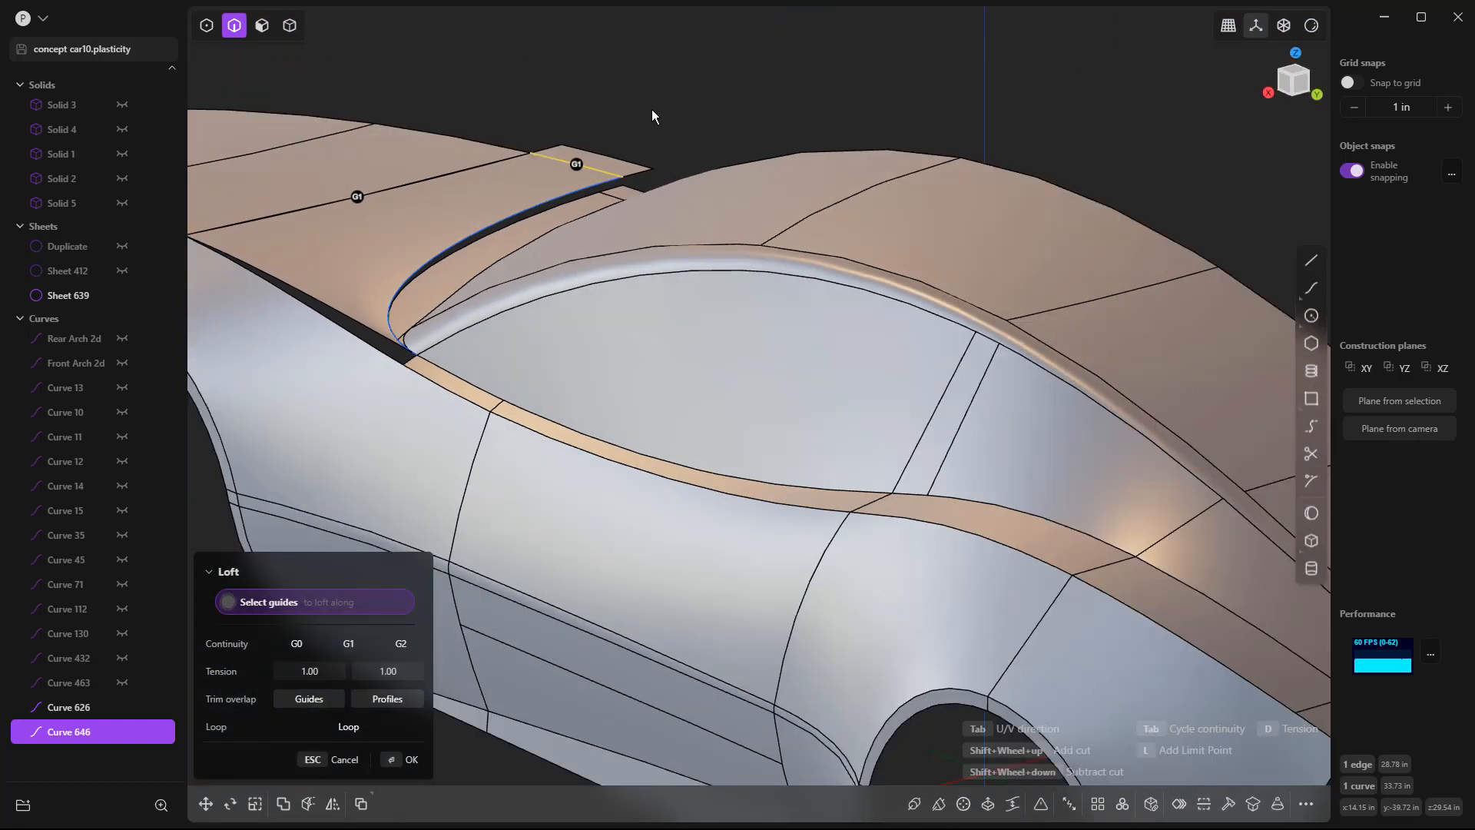
key("Return")
scroll(651, 116, "down", 2)
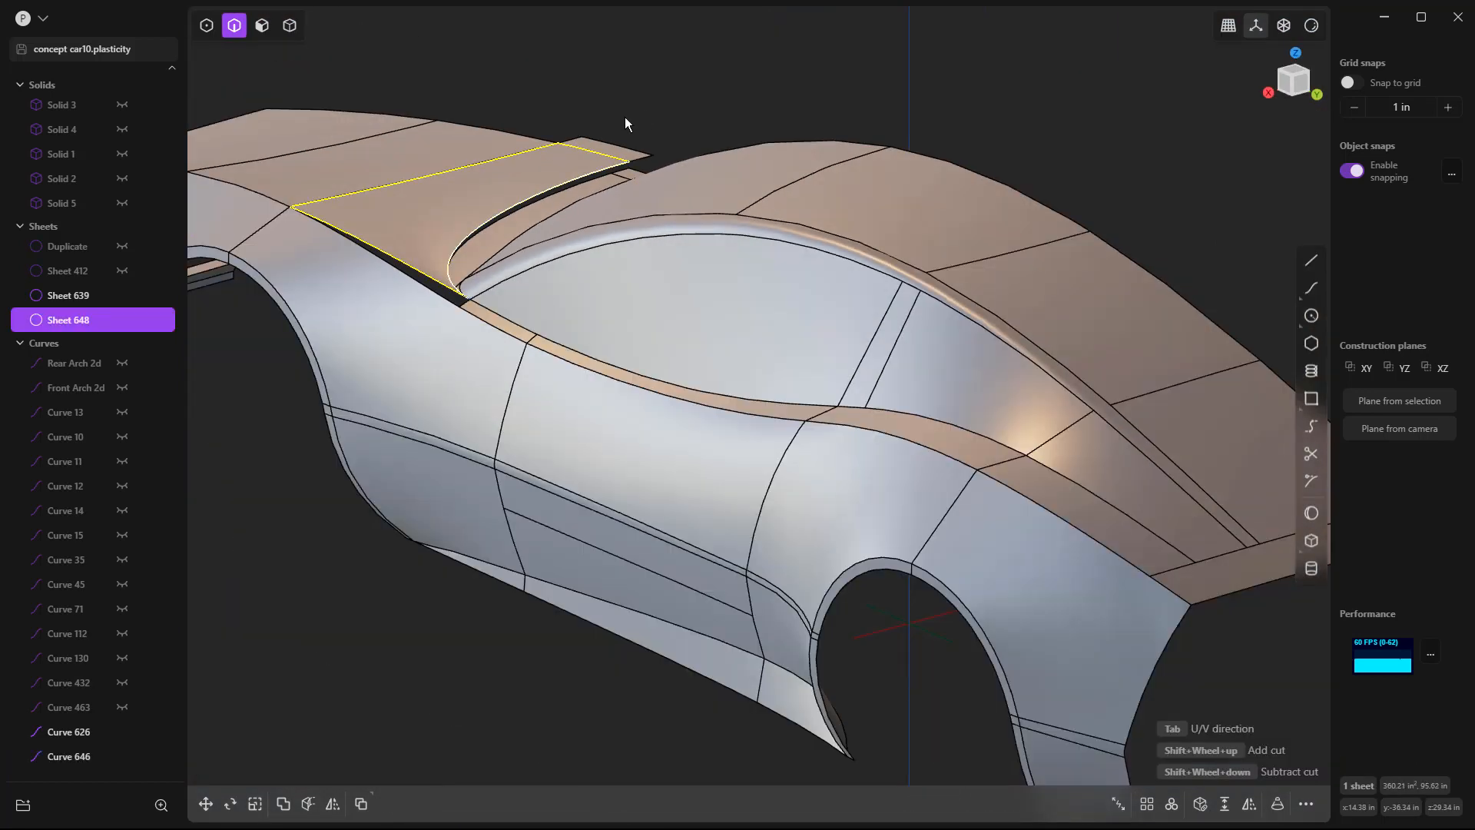
Join the lofted sheet with the car body sheet and hide the bridge curve used for the loft.
left_click(381, 169, "shift")
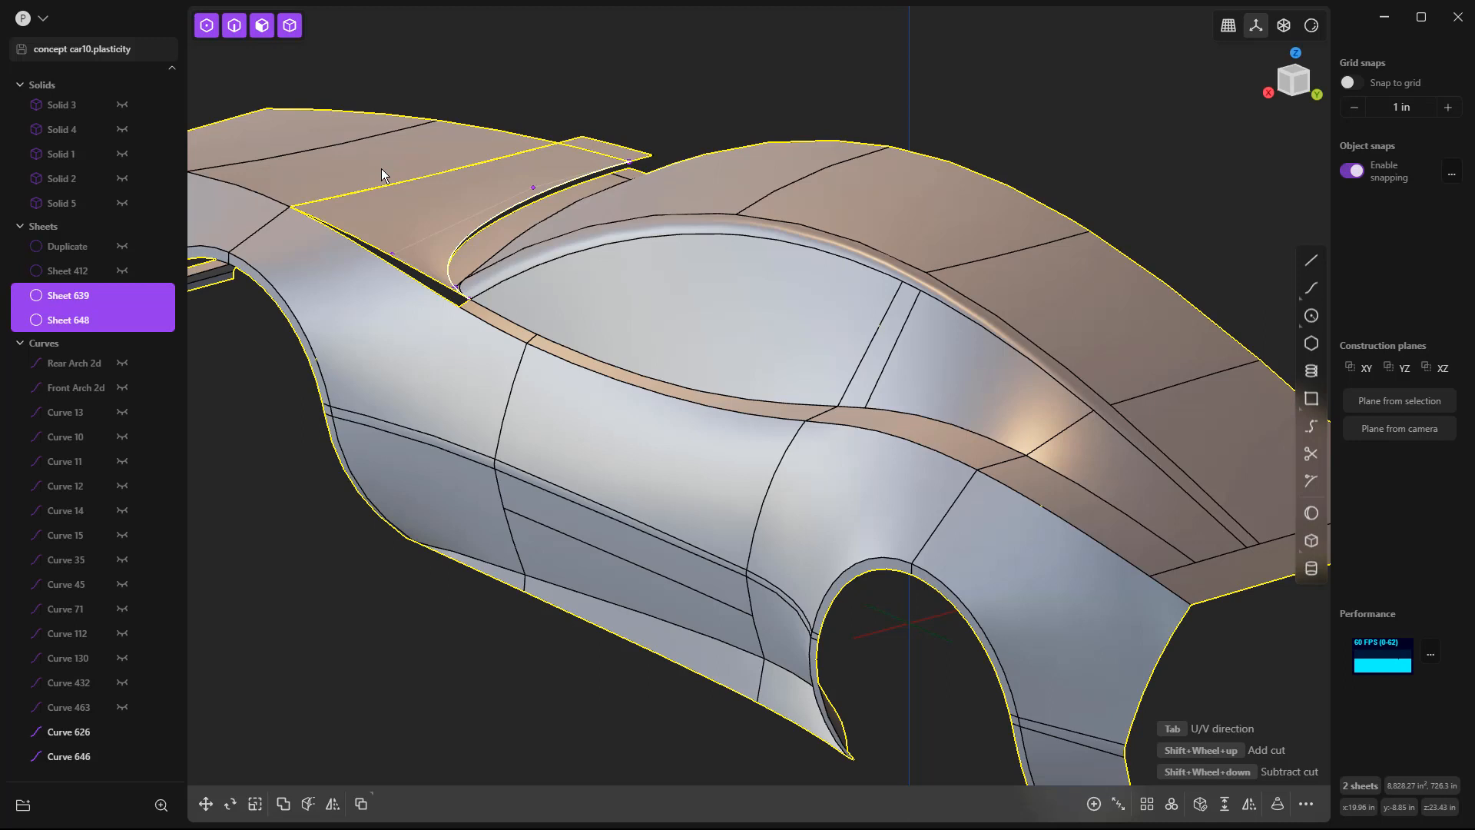
key("j")
left_click(703, 123)
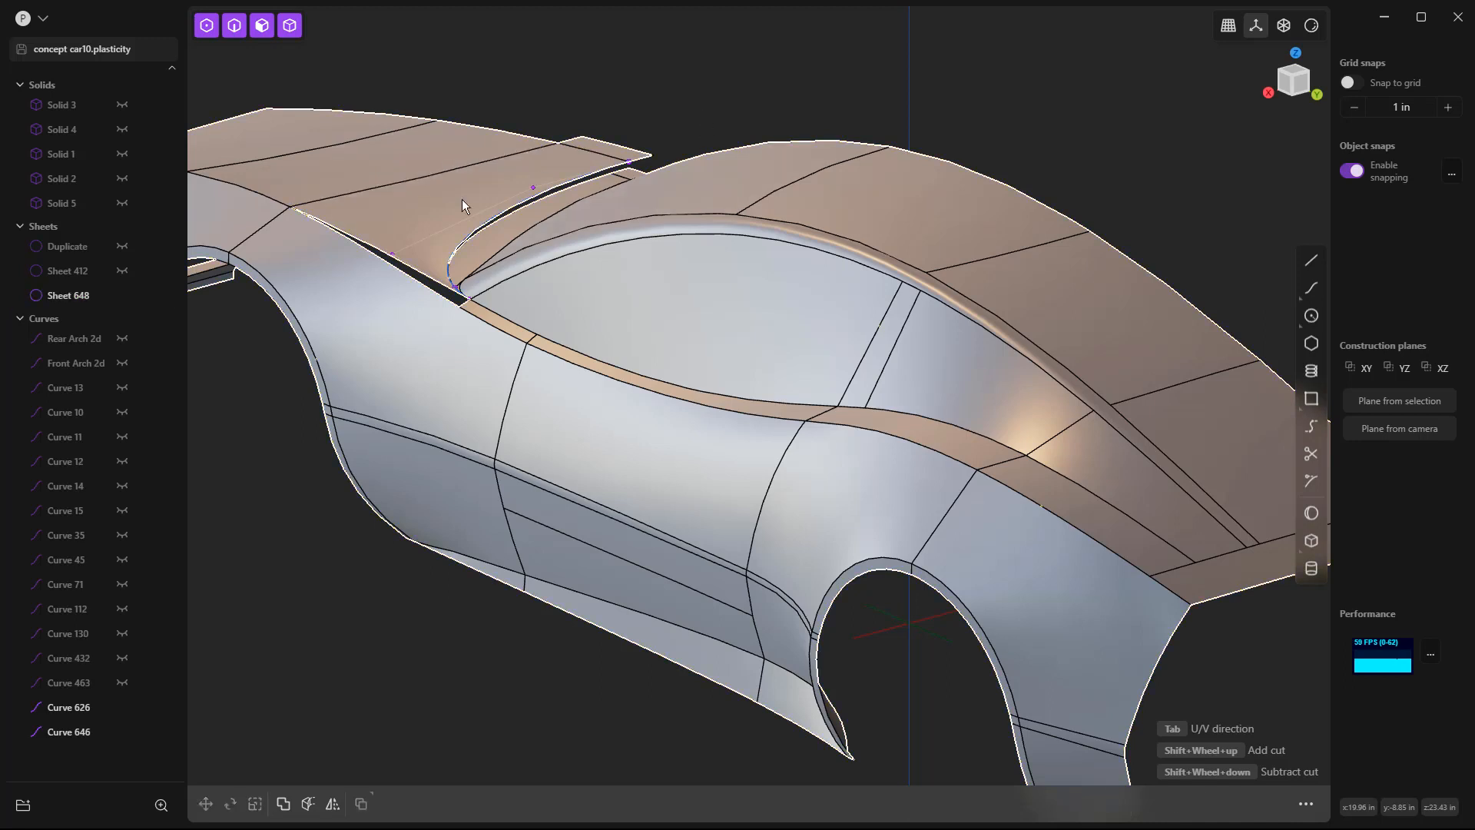
left_click(523, 201)
key("h")
scroll(625, 182, "down", 3)
key("KP_7")
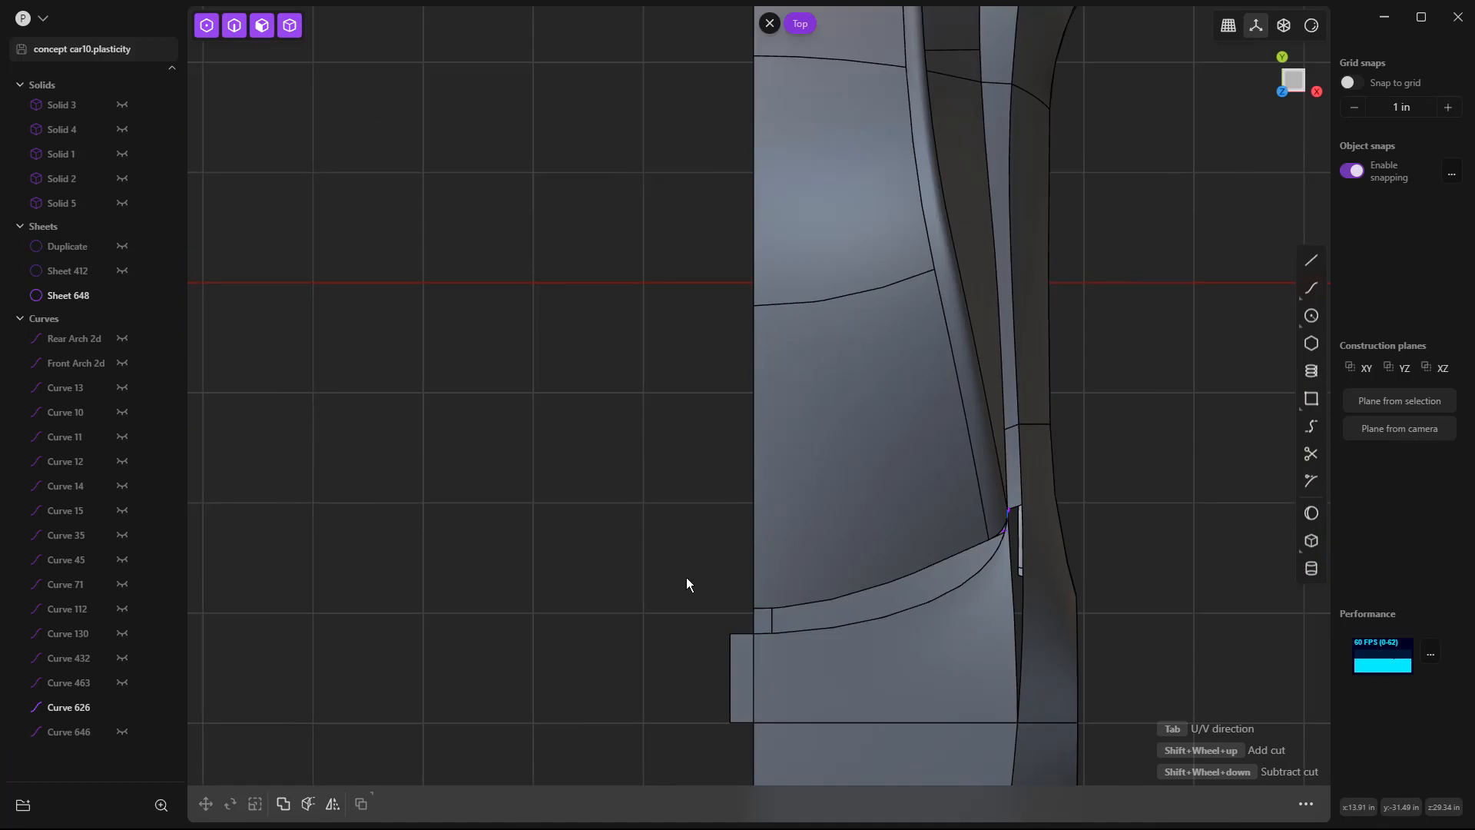
left_click(736, 666)
left_click(740, 662)
key("o")
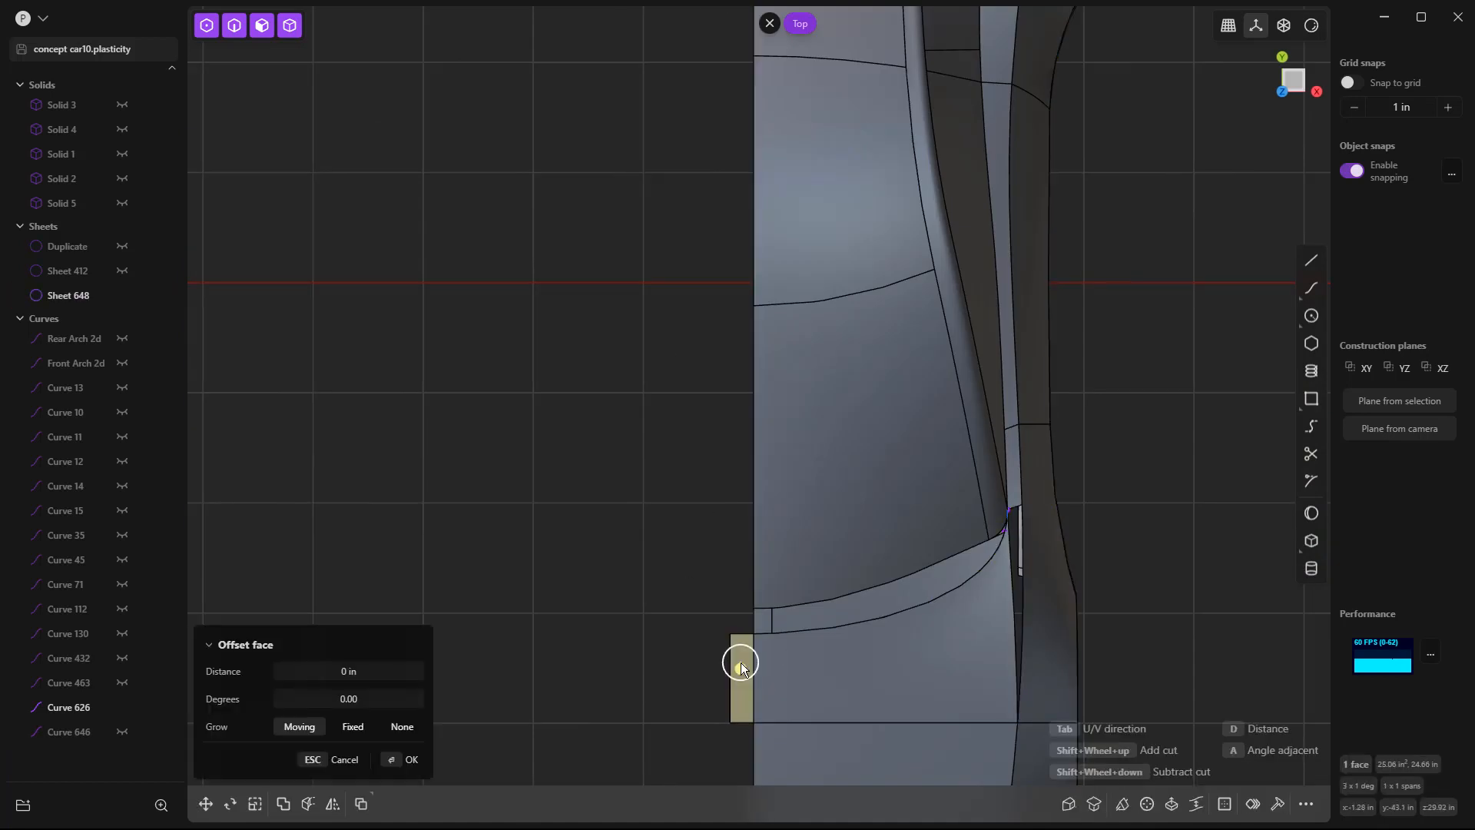
key("Escape")
Examine the narrow gap between the hood's side edge, the windshield corner and the fender from close up.
middle_click_drag(665, 510, 871, 461)
scroll(832, 480, "up", 5)
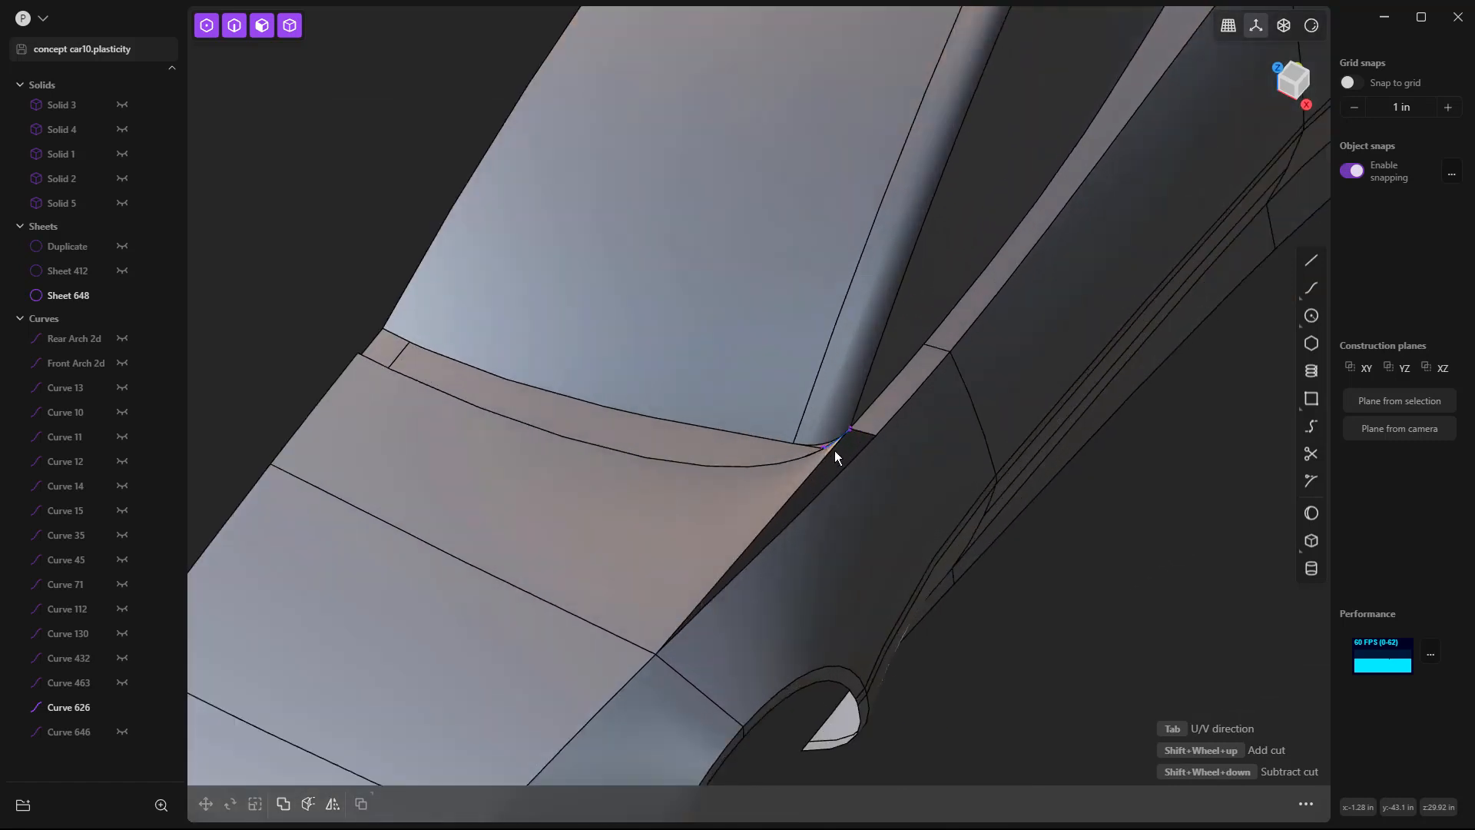
scroll(853, 453, "up", 5)
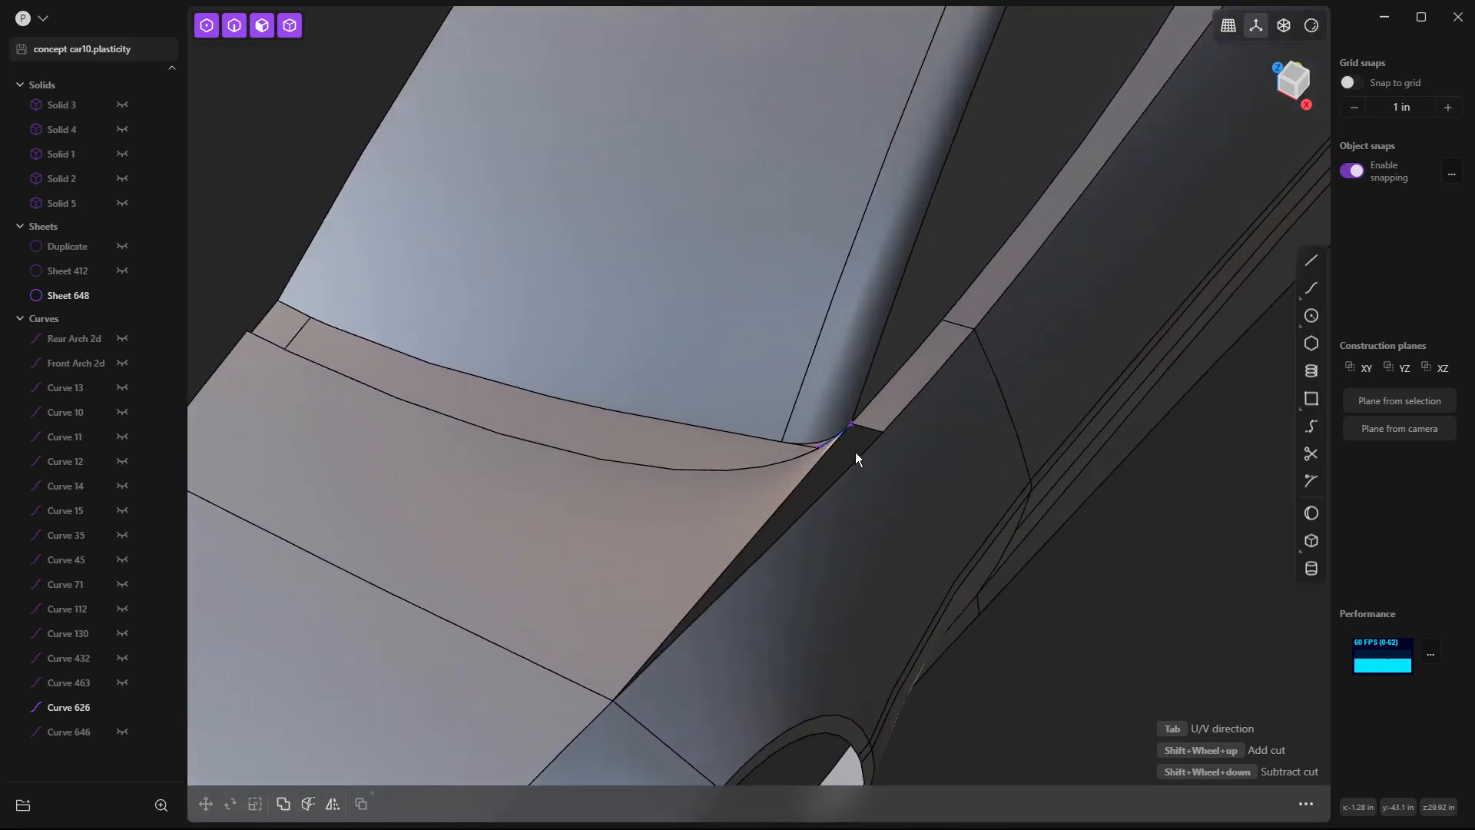
scroll(853, 447, "down", 4)
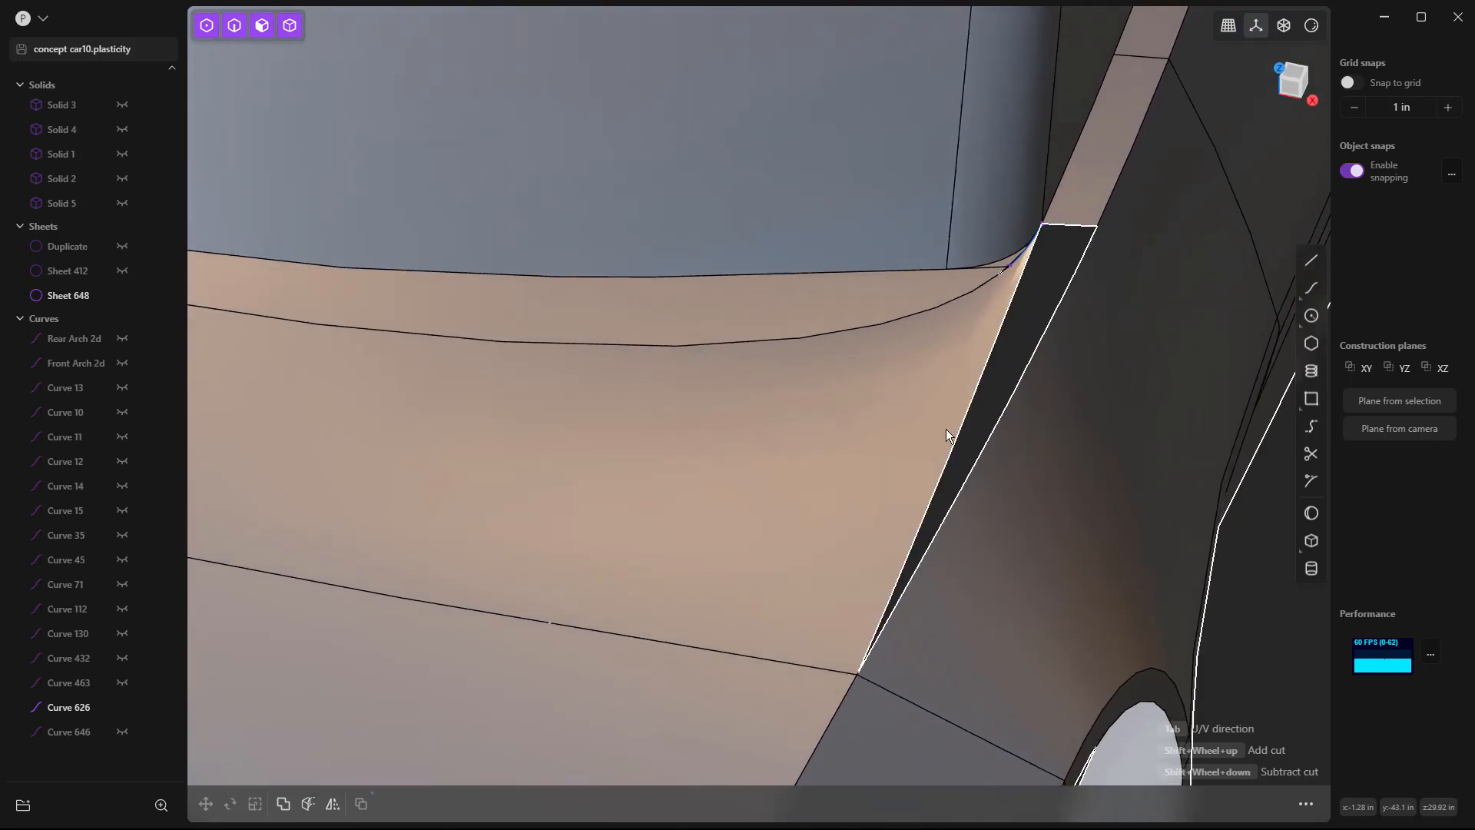
scroll(947, 435, "up", 1)
scroll(1026, 194, "up", 3)
scroll(1026, 201, "up", 2)
middle_click_drag(979, 273, 970, 278)
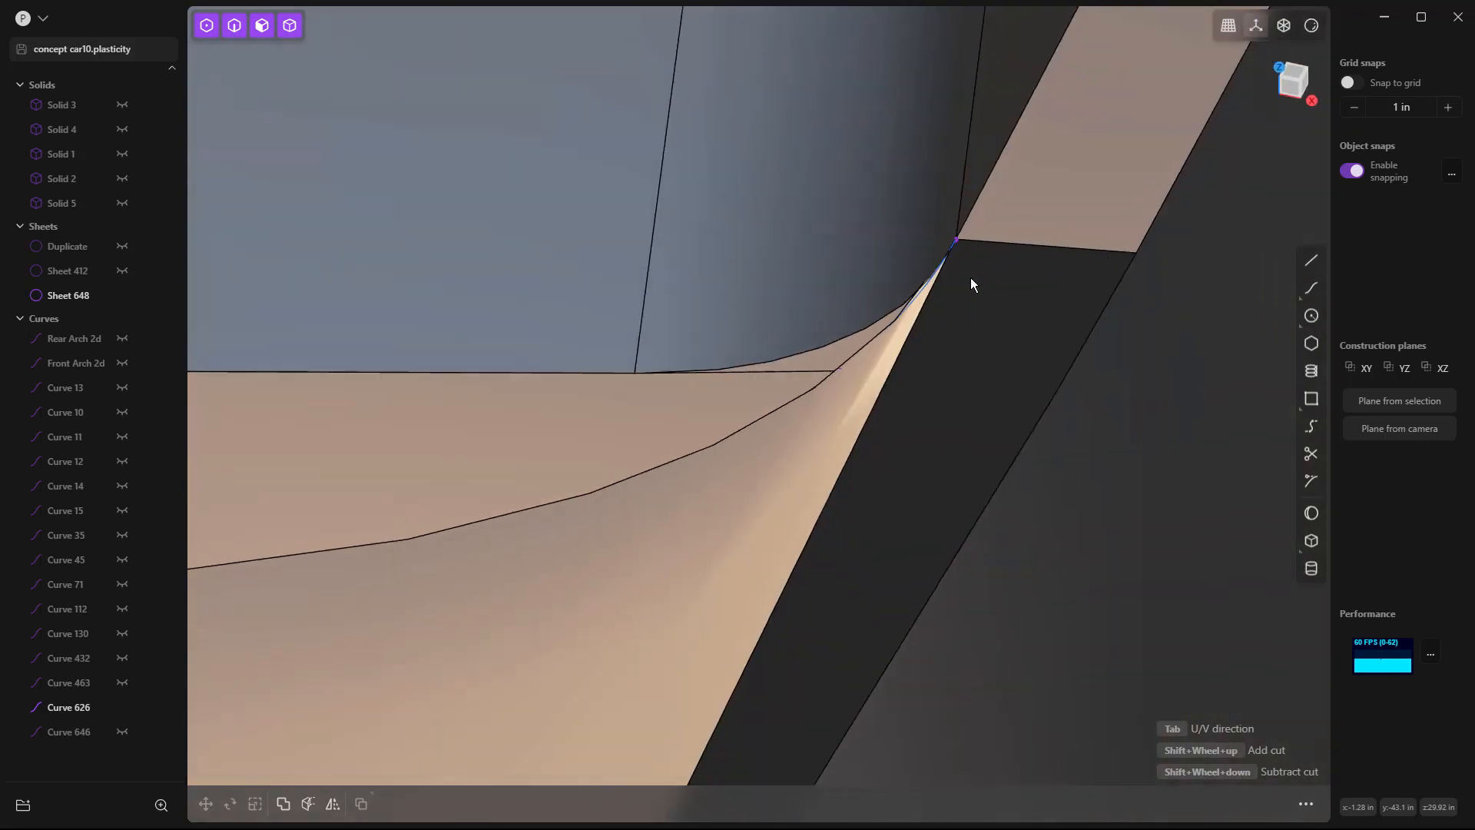
left_click(820, 357)
key("o")
scroll(817, 353, "down", 2)
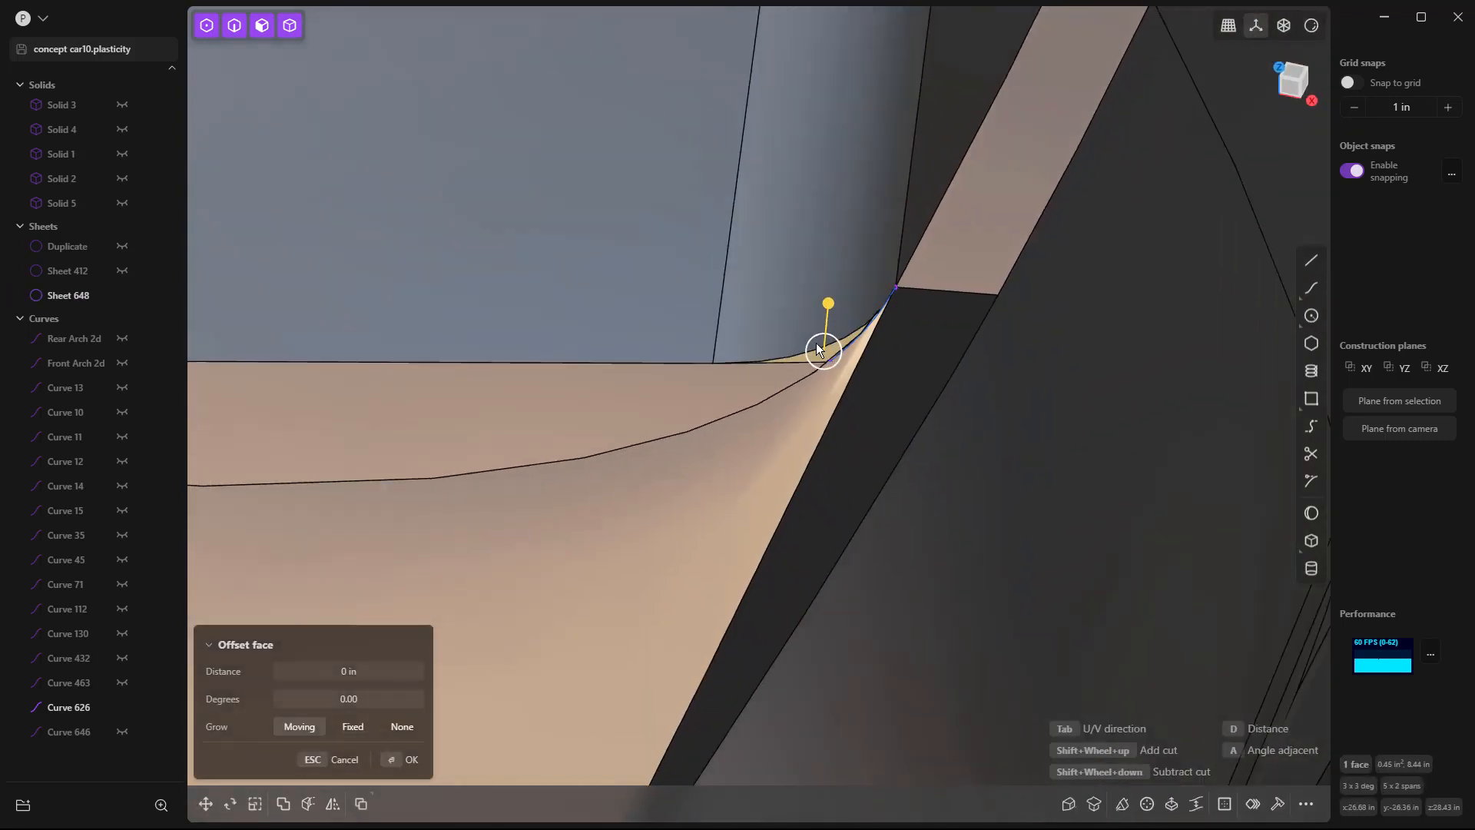
scroll(817, 350, "down", 5)
key("Escape")
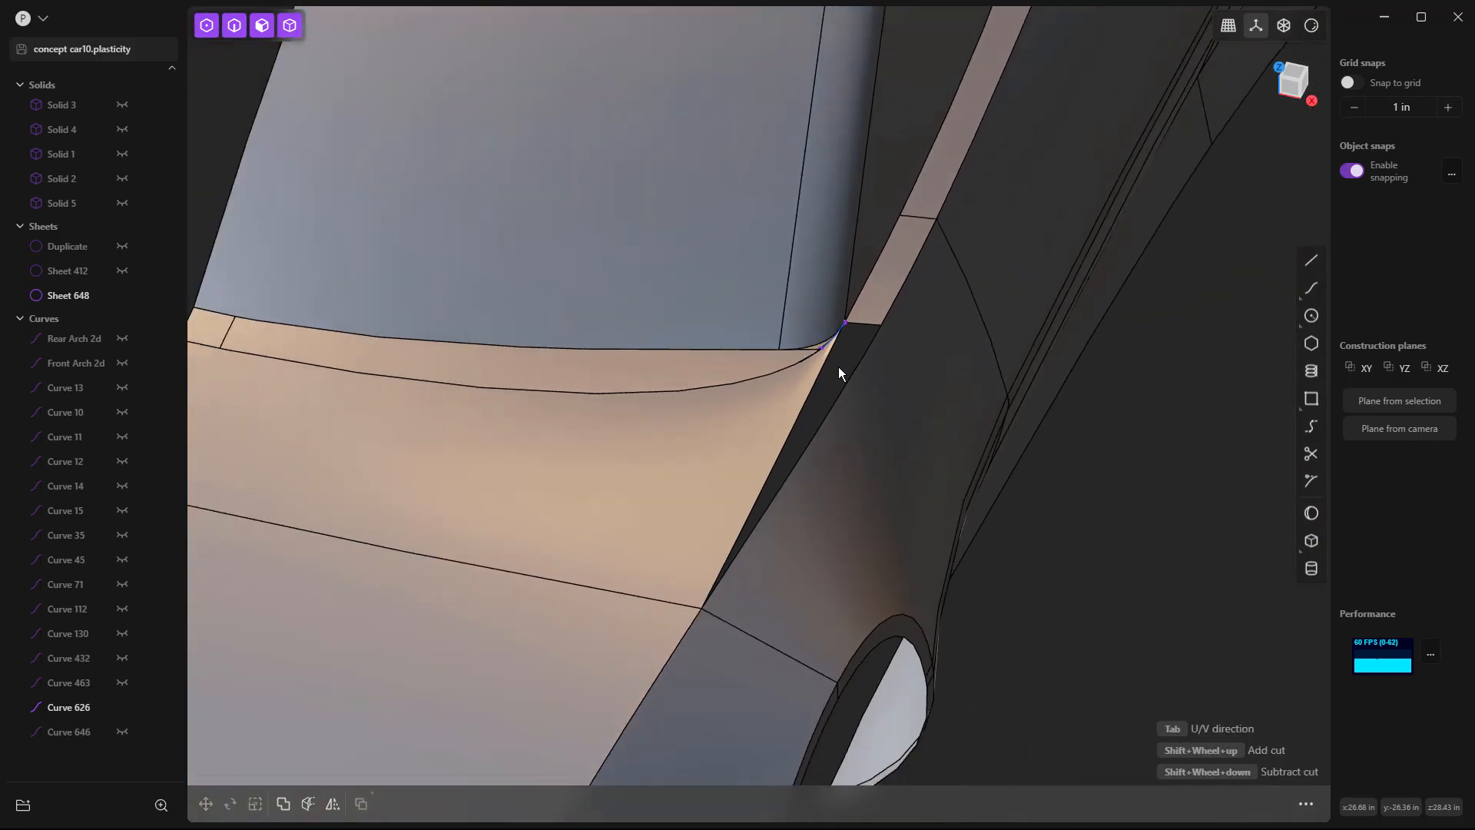
Try to patch the narrow hole between hood and fender, testing G1 continuity on the hood-side edge.
key("2")
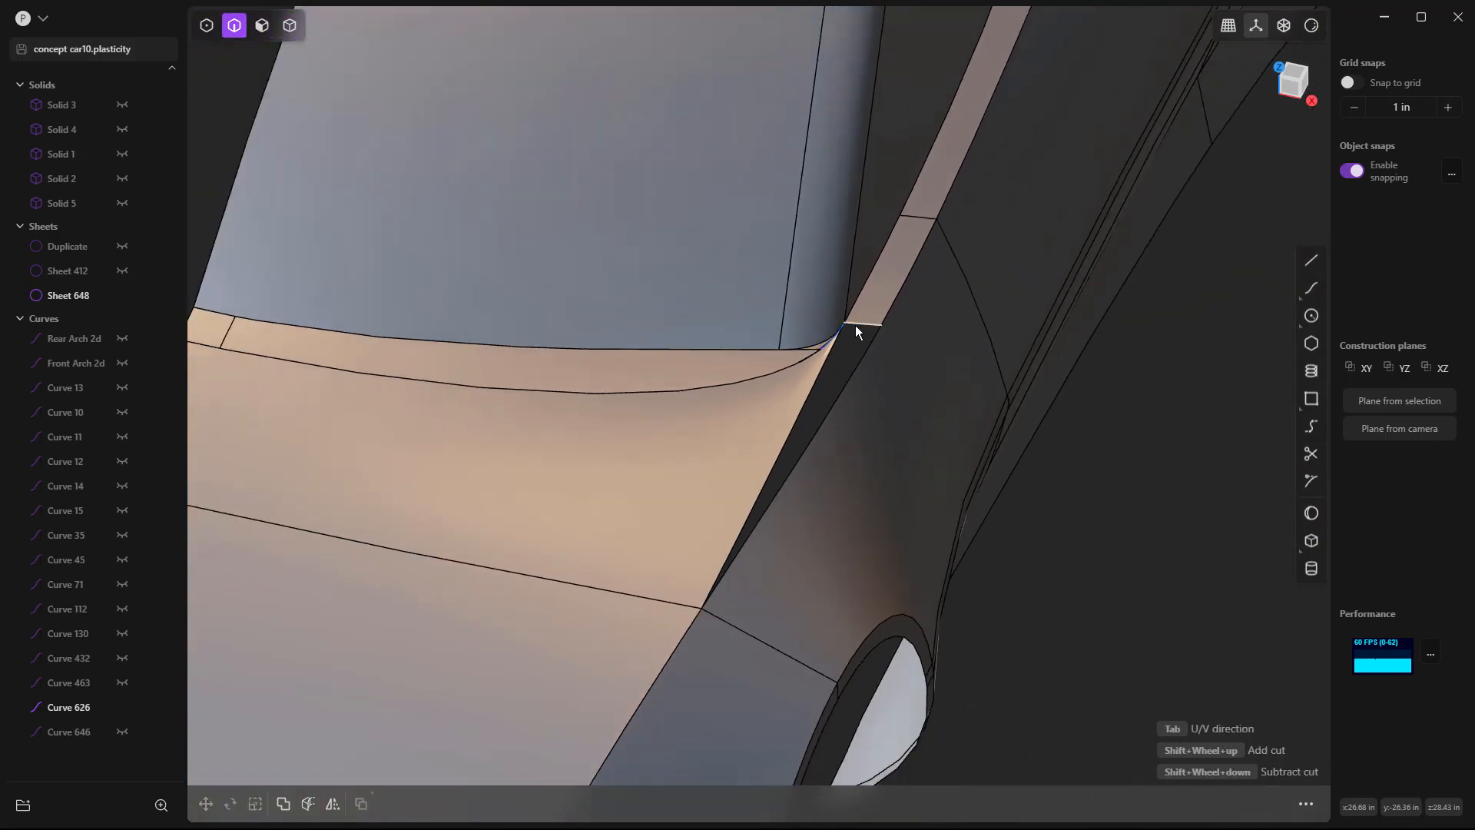
left_click(856, 324)
key("e")
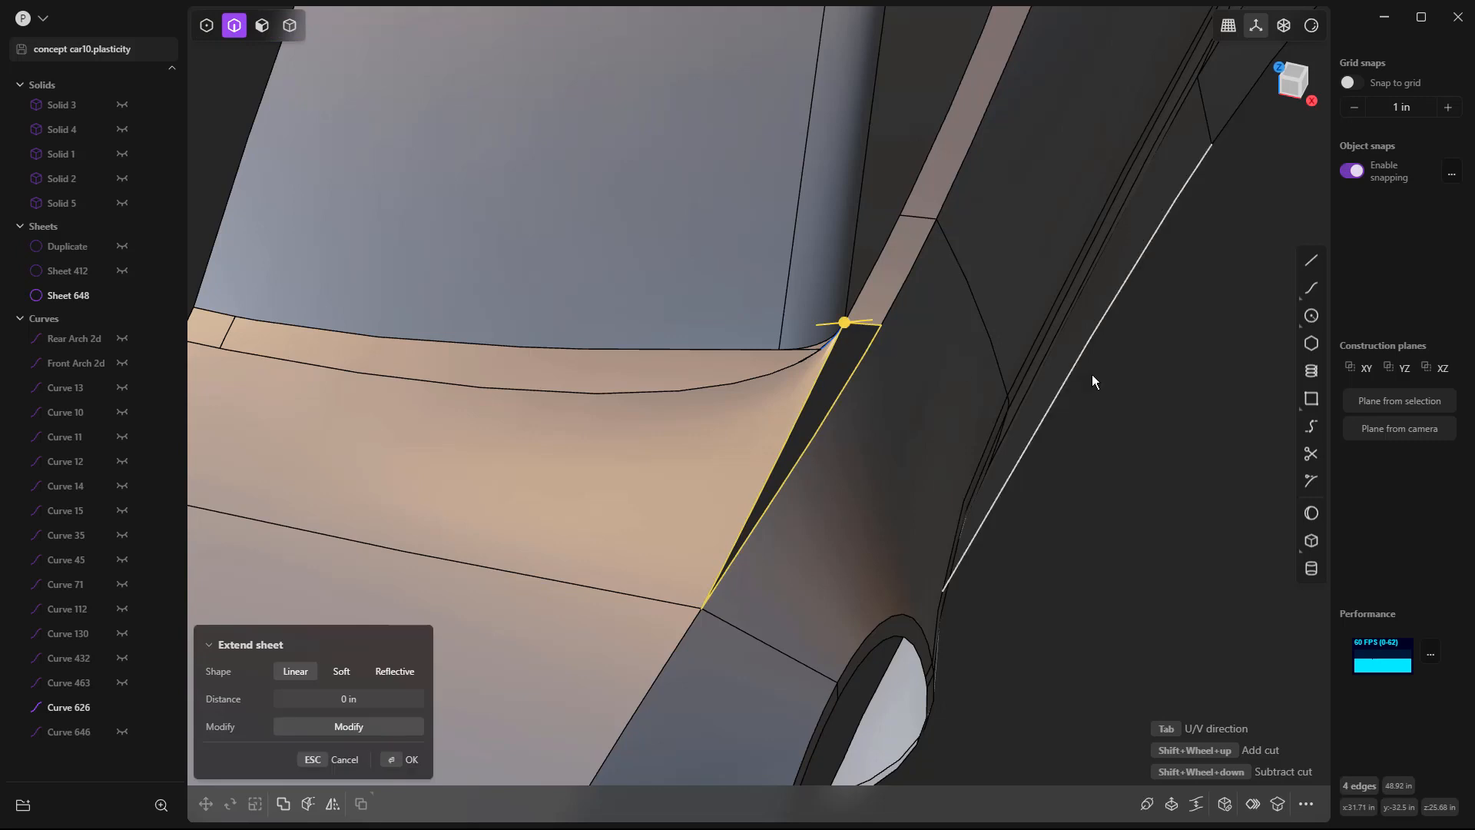
type("fpat")
key("Return")
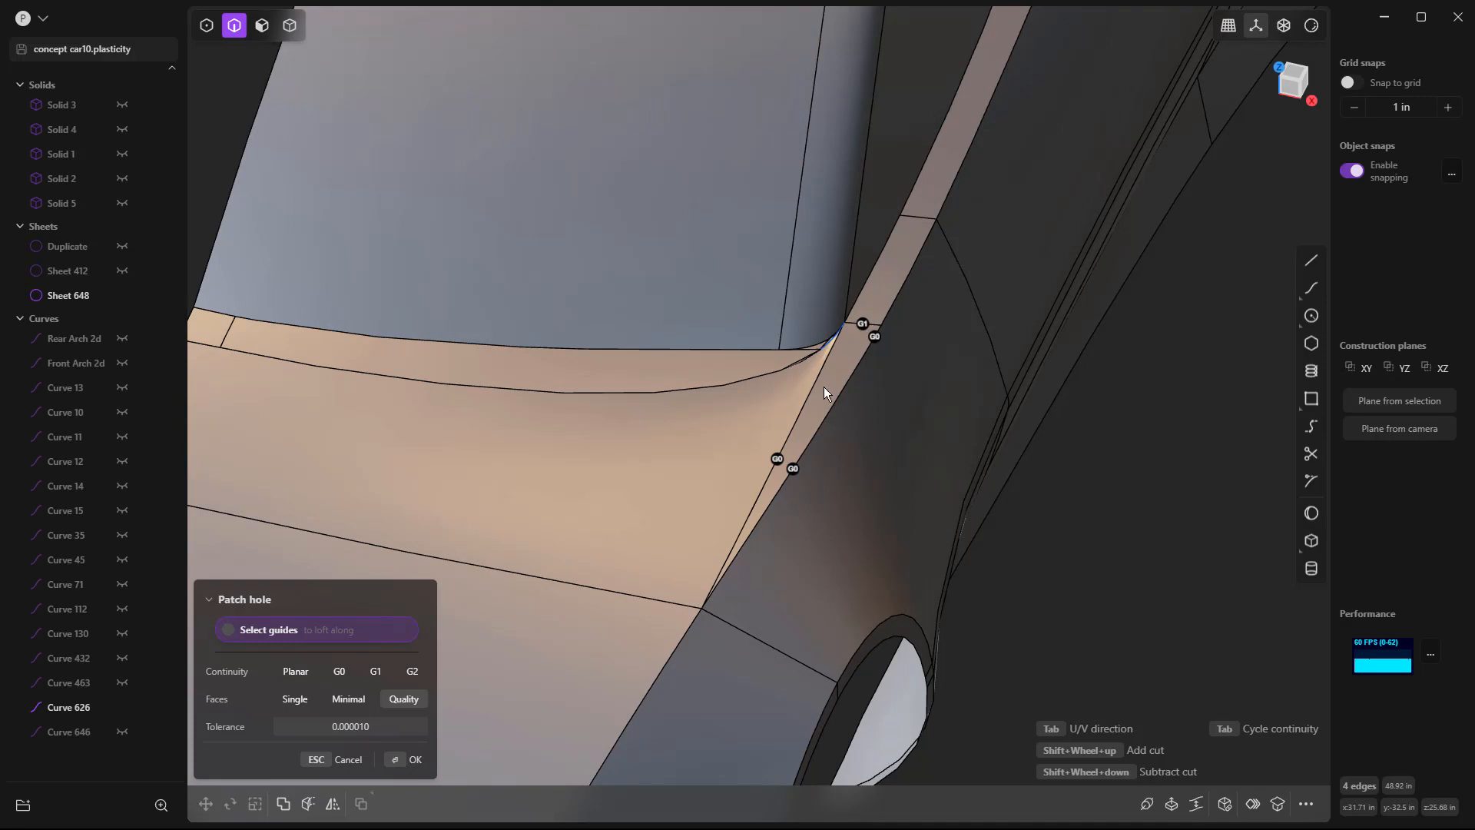
left_click(777, 458)
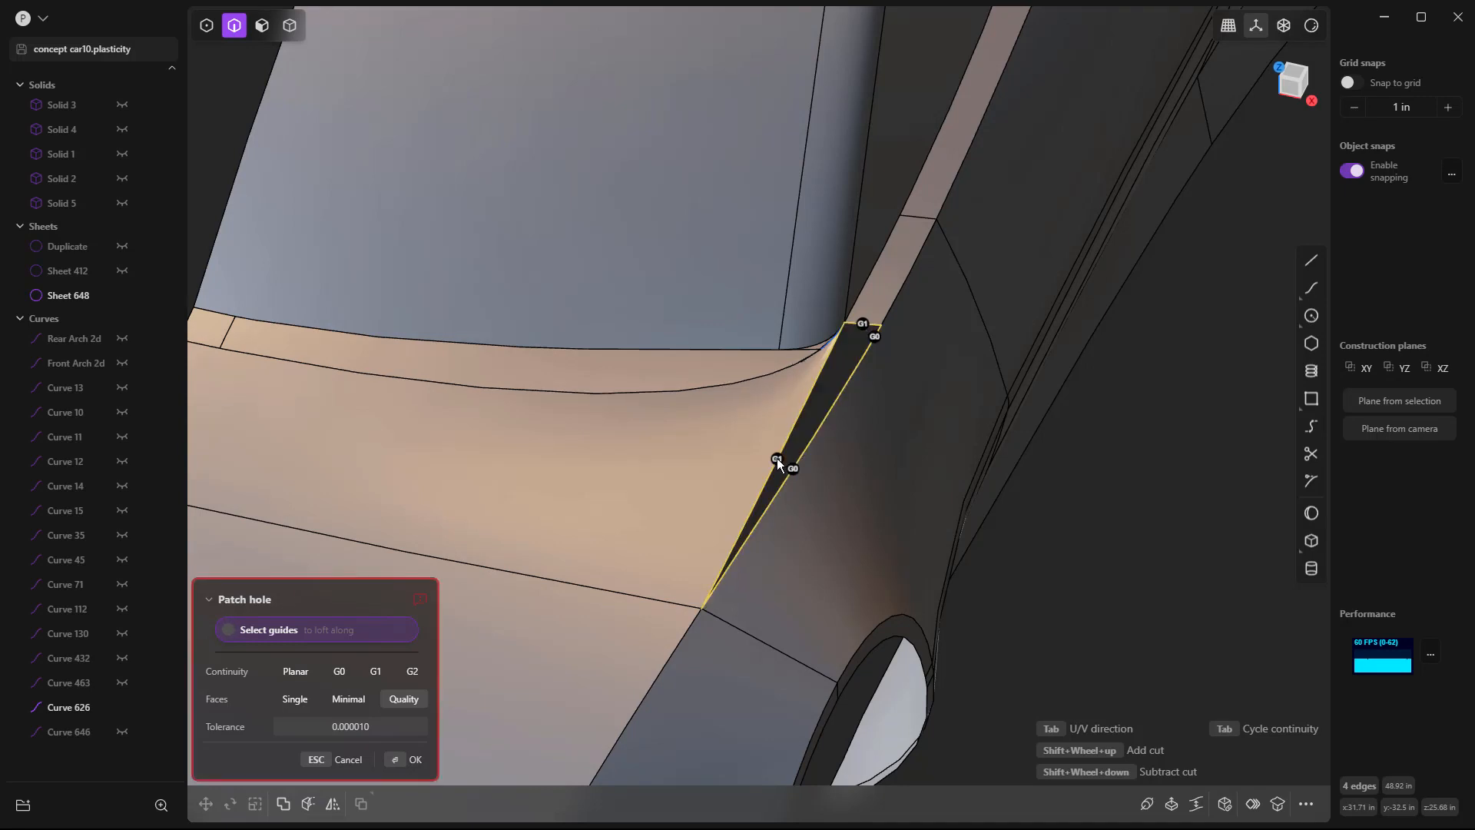
left_click(777, 458)
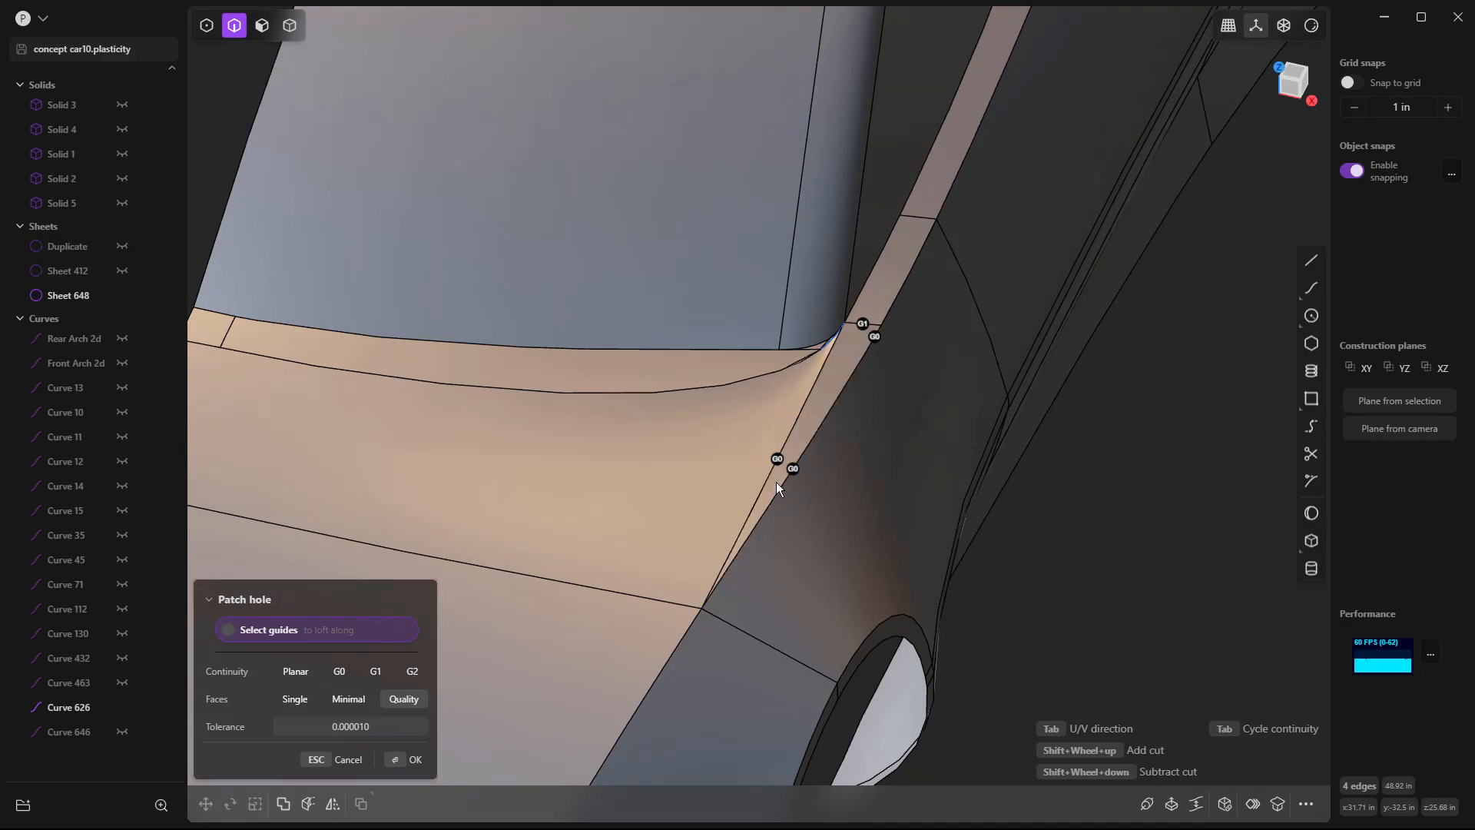
middle_click_drag(780, 482, 814, 461)
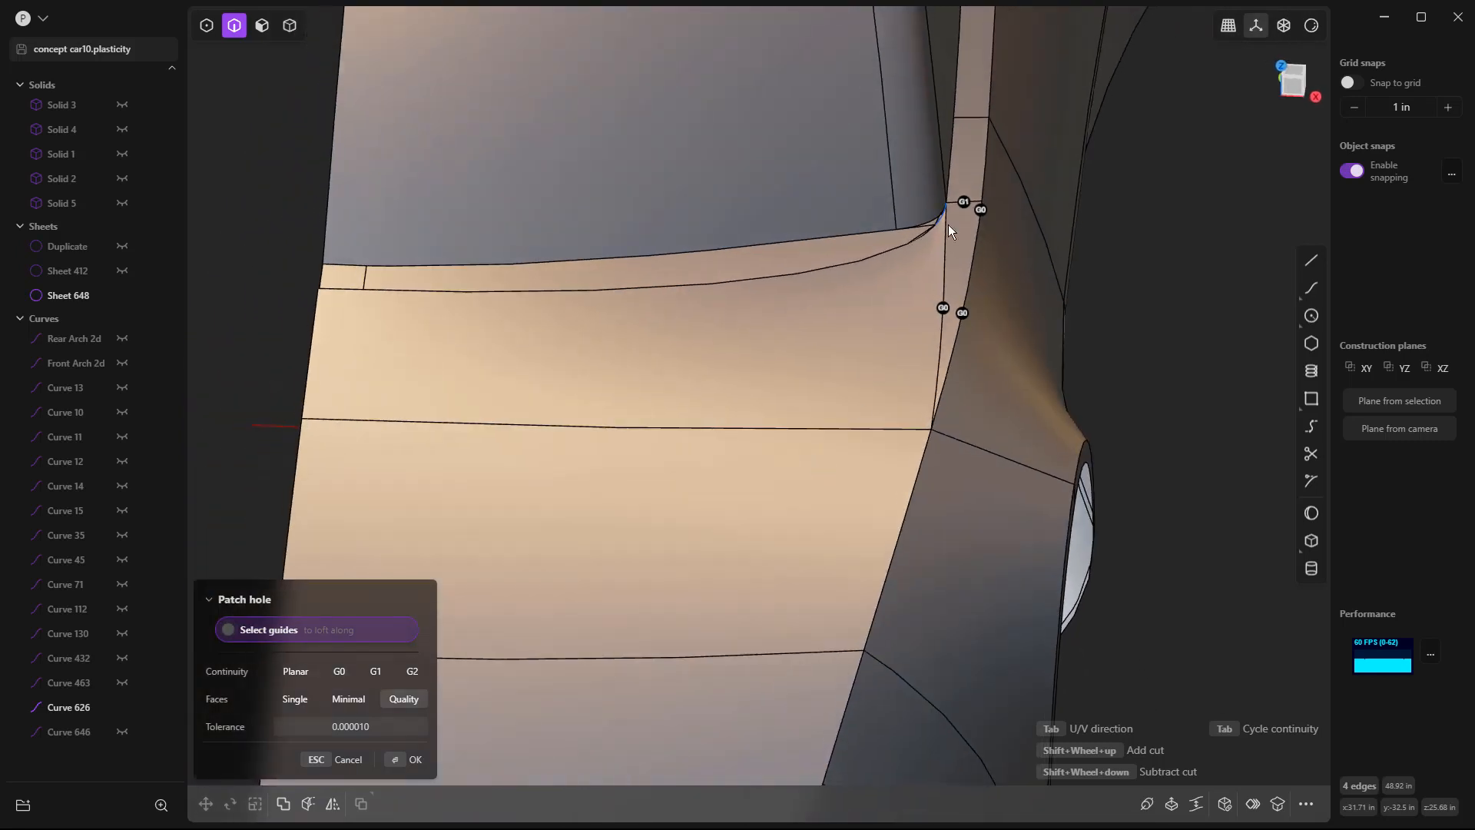
scroll(942, 218, "up", 5)
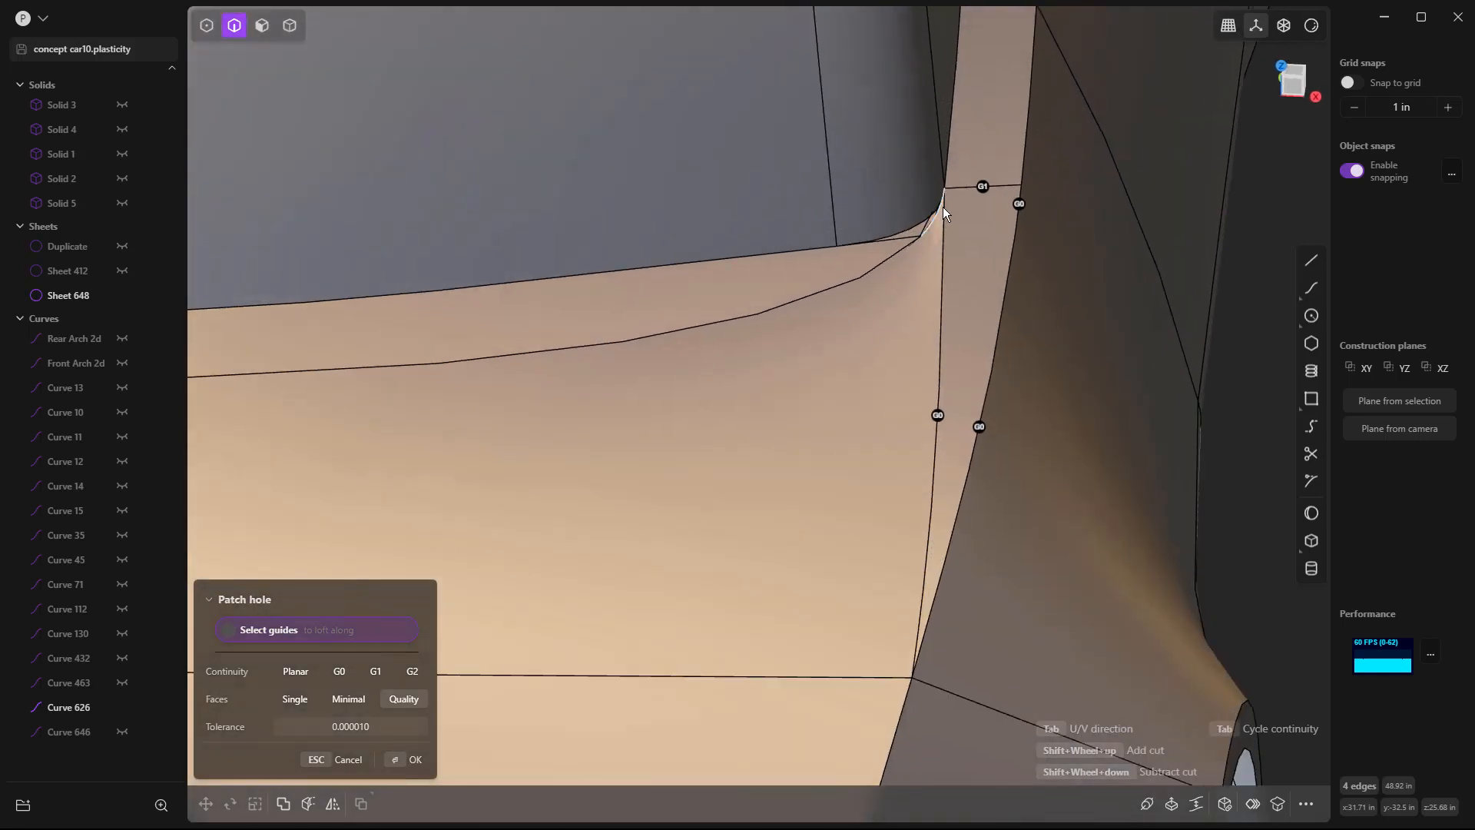
scroll(942, 210, "down", 5)
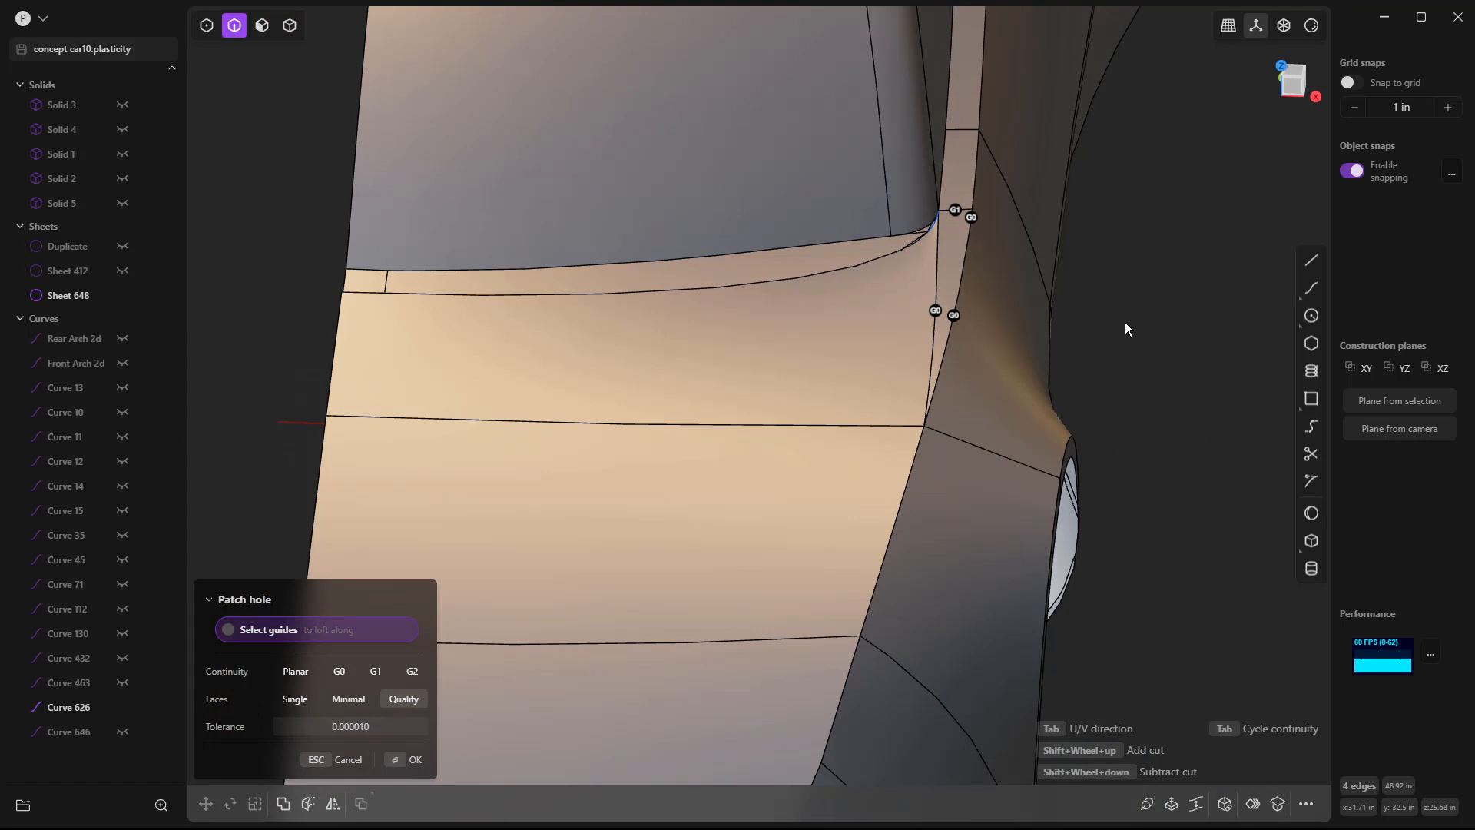
key("Escape")
key("Escape")
In top view, split the rear hood face lengthwise near its outer edge and delete the narrow strip beside the fender.
key("KP_7")
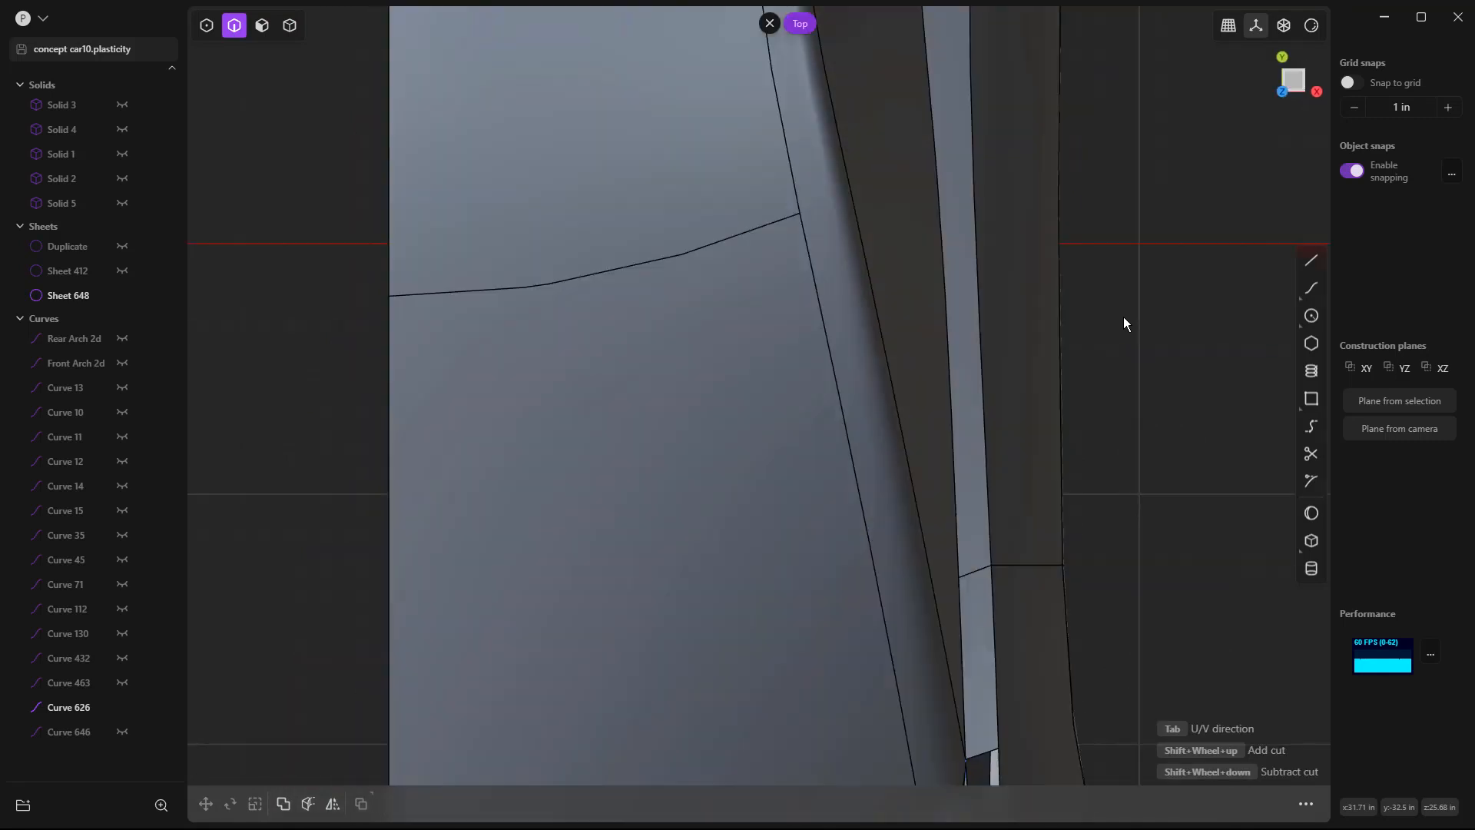
scroll(802, 228, "down", 4)
middle_click_drag(925, 536, 820, 303, "shift")
scroll(778, 335, "up", 2)
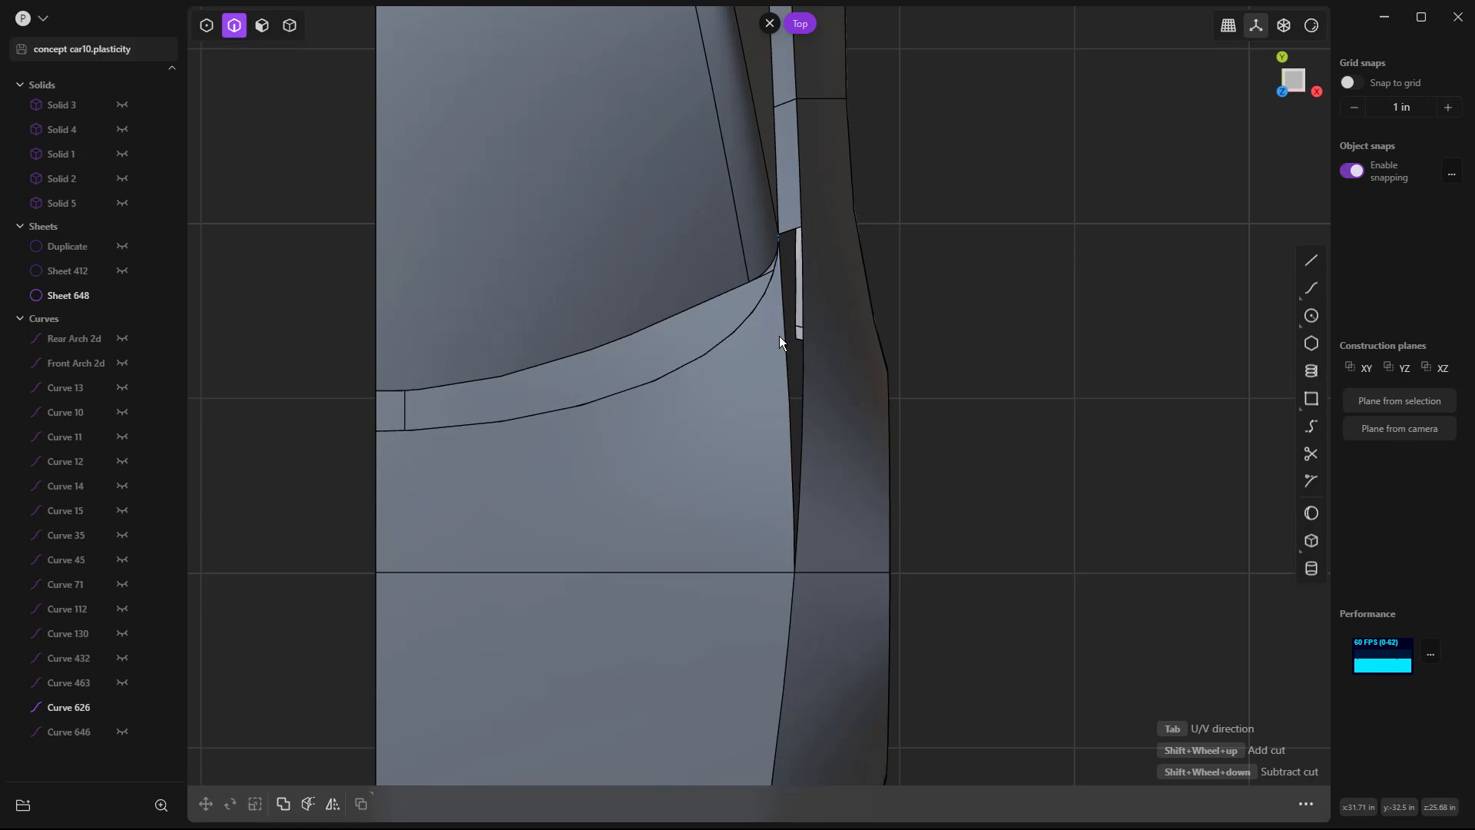
left_click(765, 380)
key("Escape")
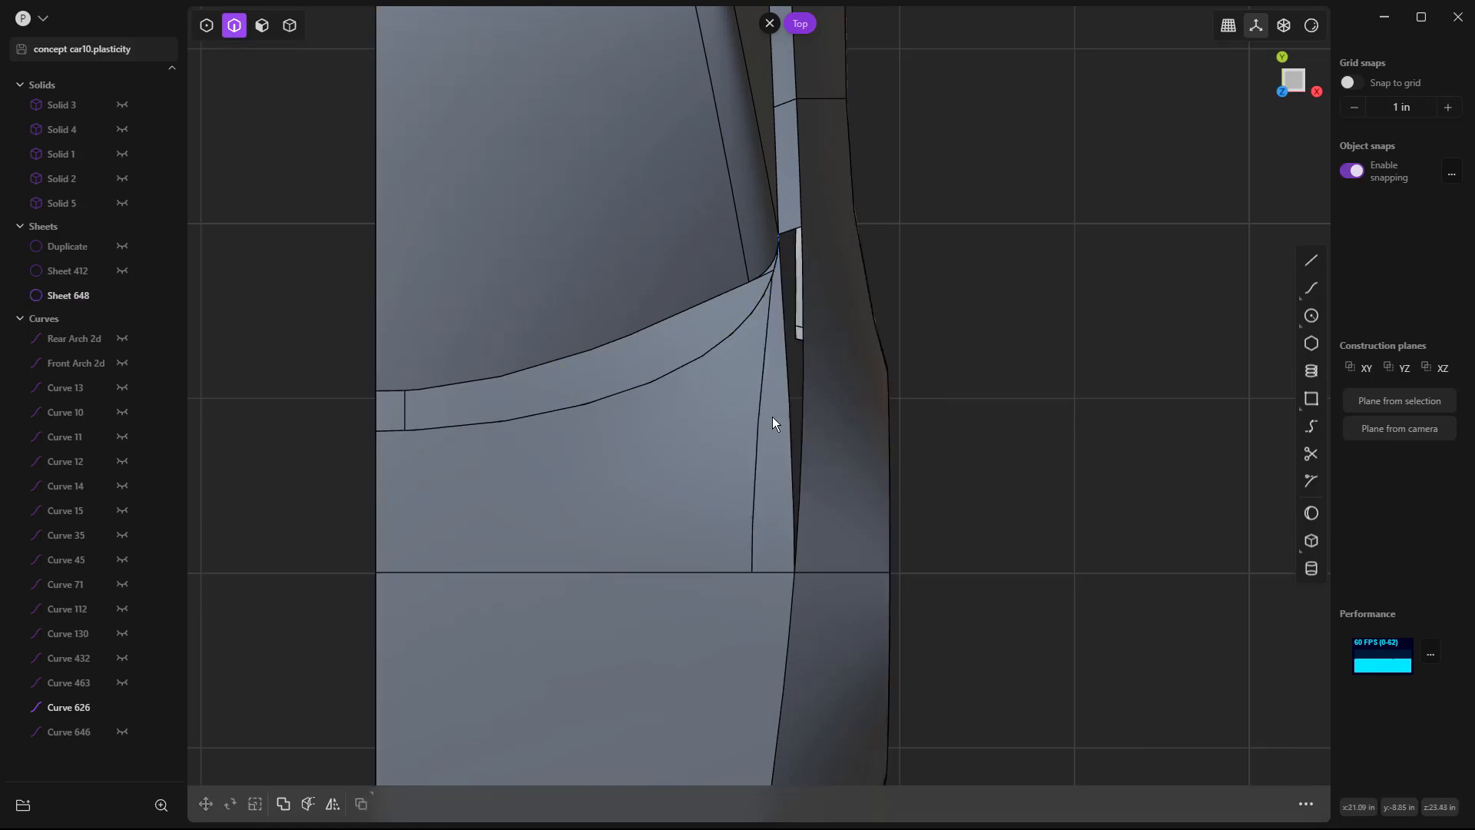
key("5")
left_click(775, 426)
left_click(775, 426)
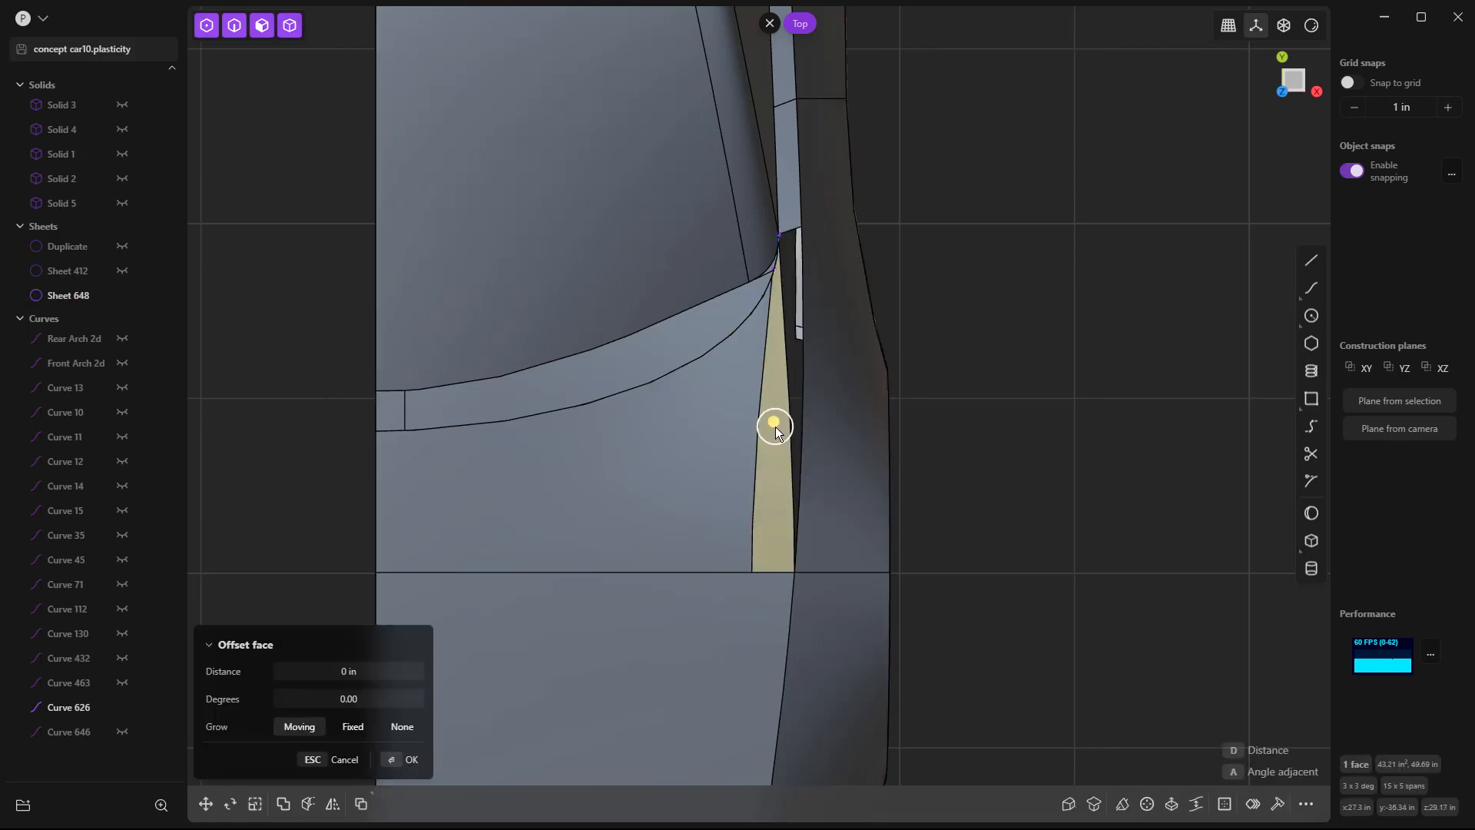
key("Delete")
Examine the opening between hood, fender and windshield corner from behind and from the side.
key("2")
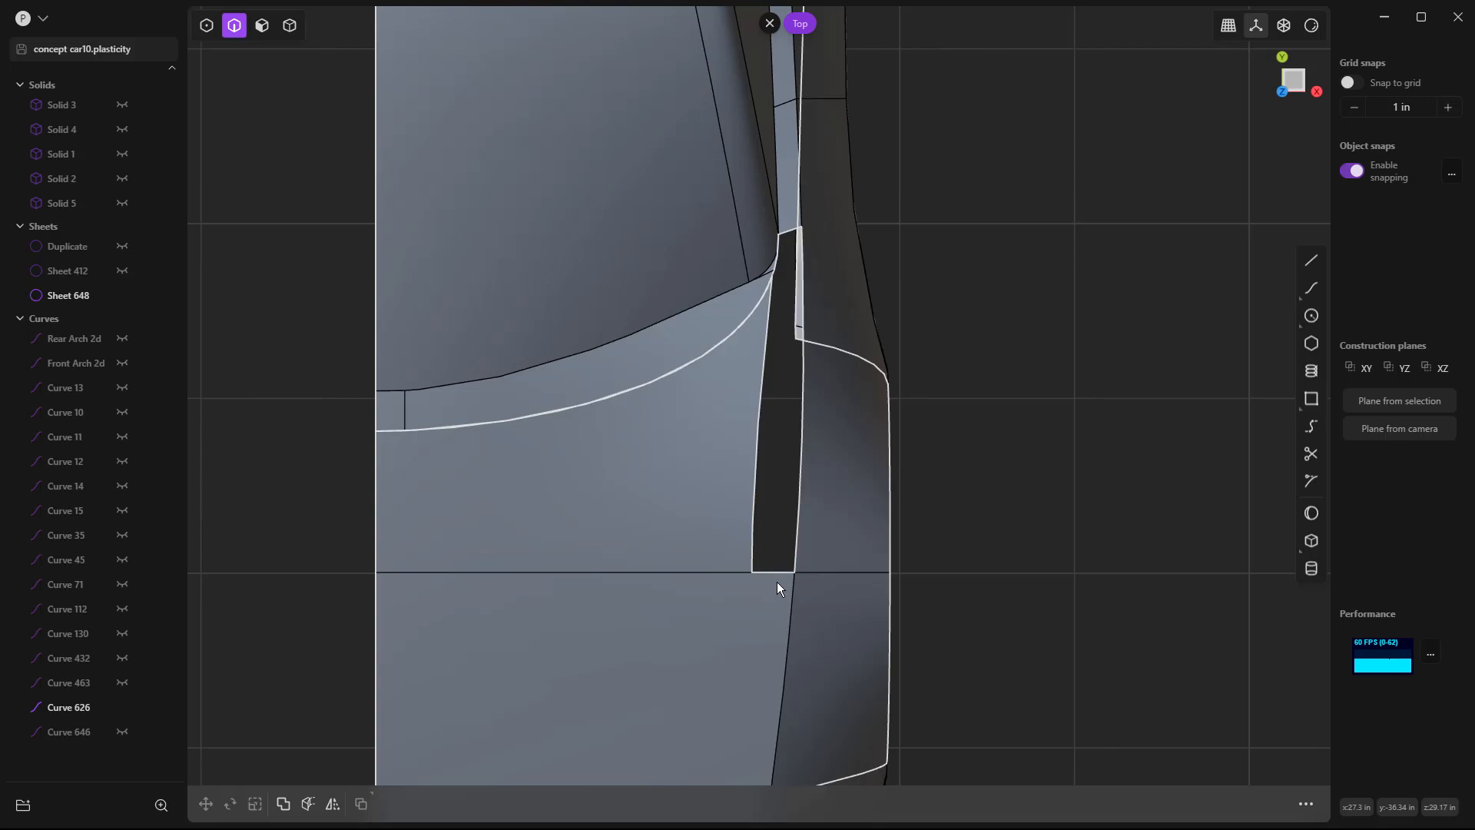
middle_click_drag(762, 423, 677, 23)
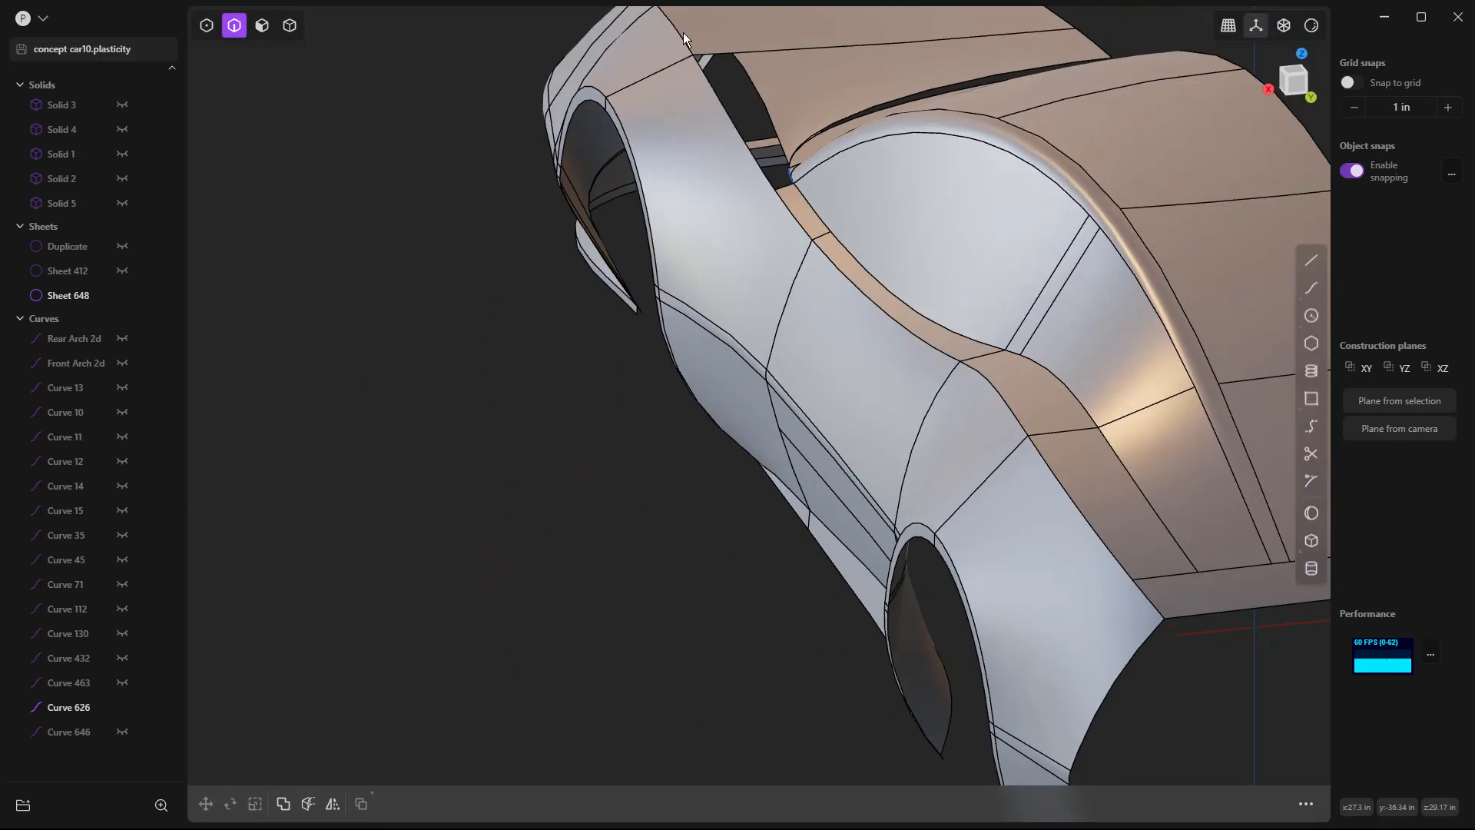
scroll(790, 177, "up", 6)
scroll(775, 153, "up", 5)
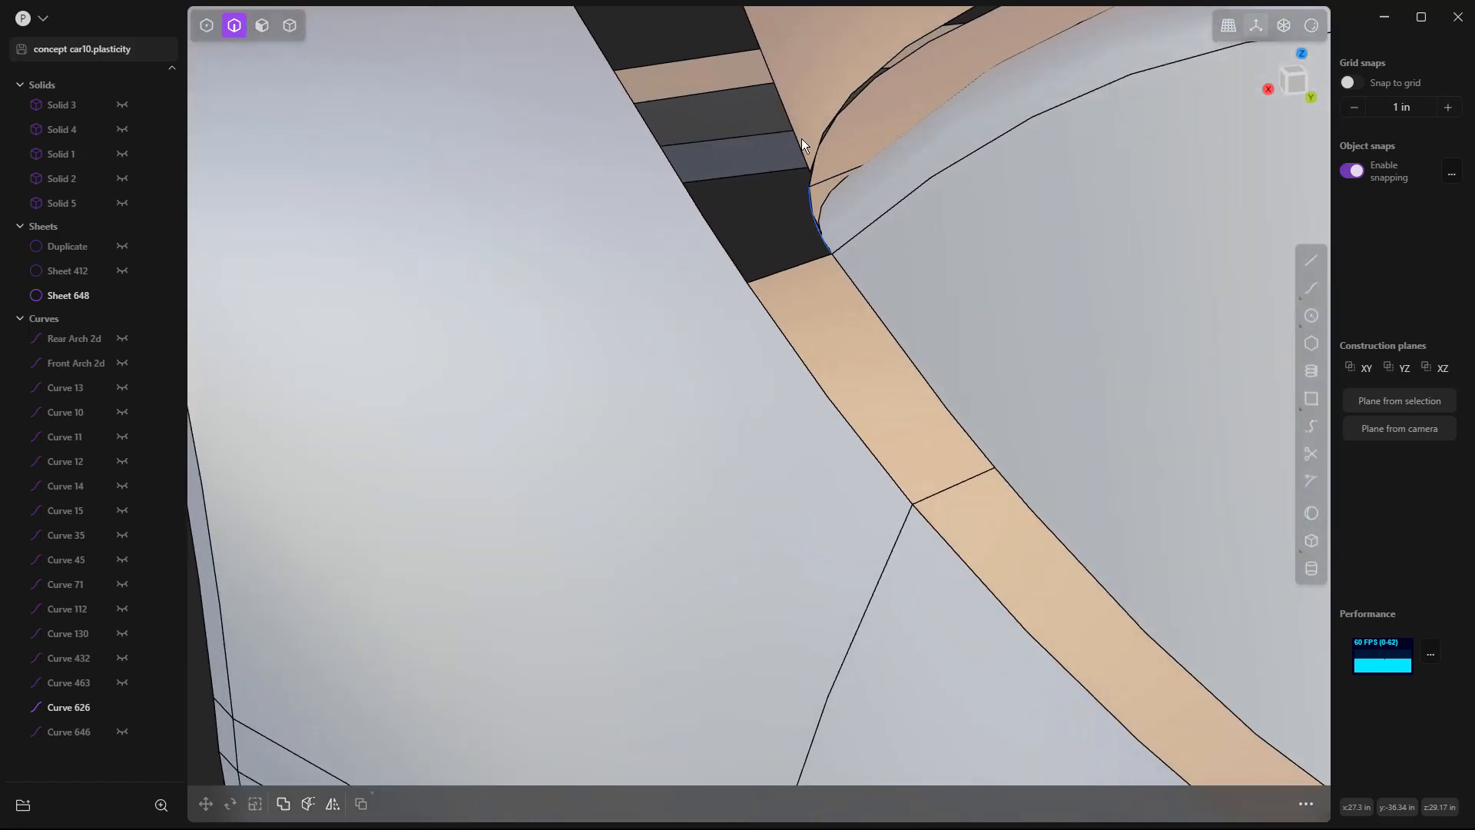
middle_click_drag(786, 133, 792, 135)
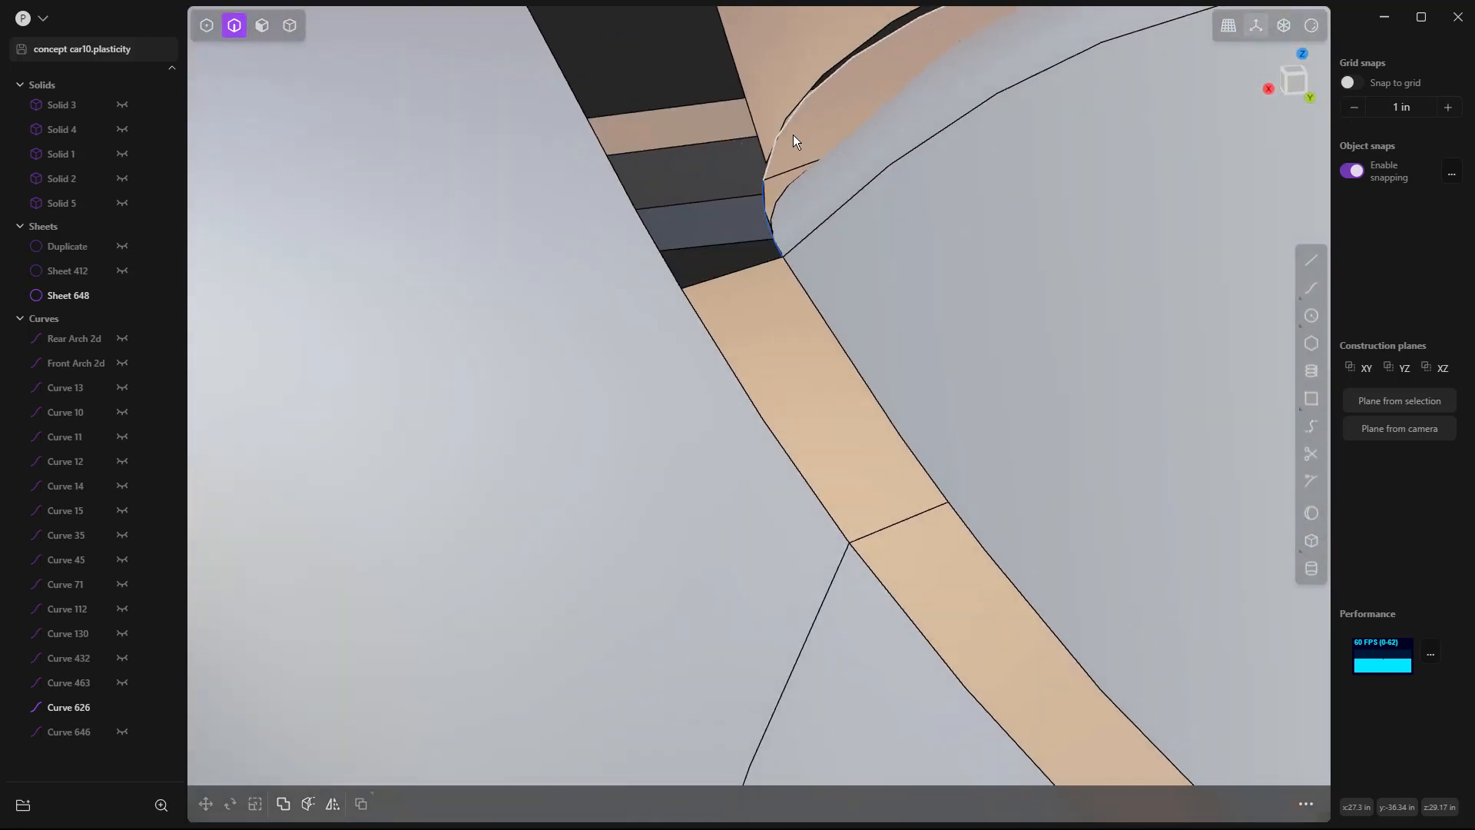
scroll(782, 143, "down", 8)
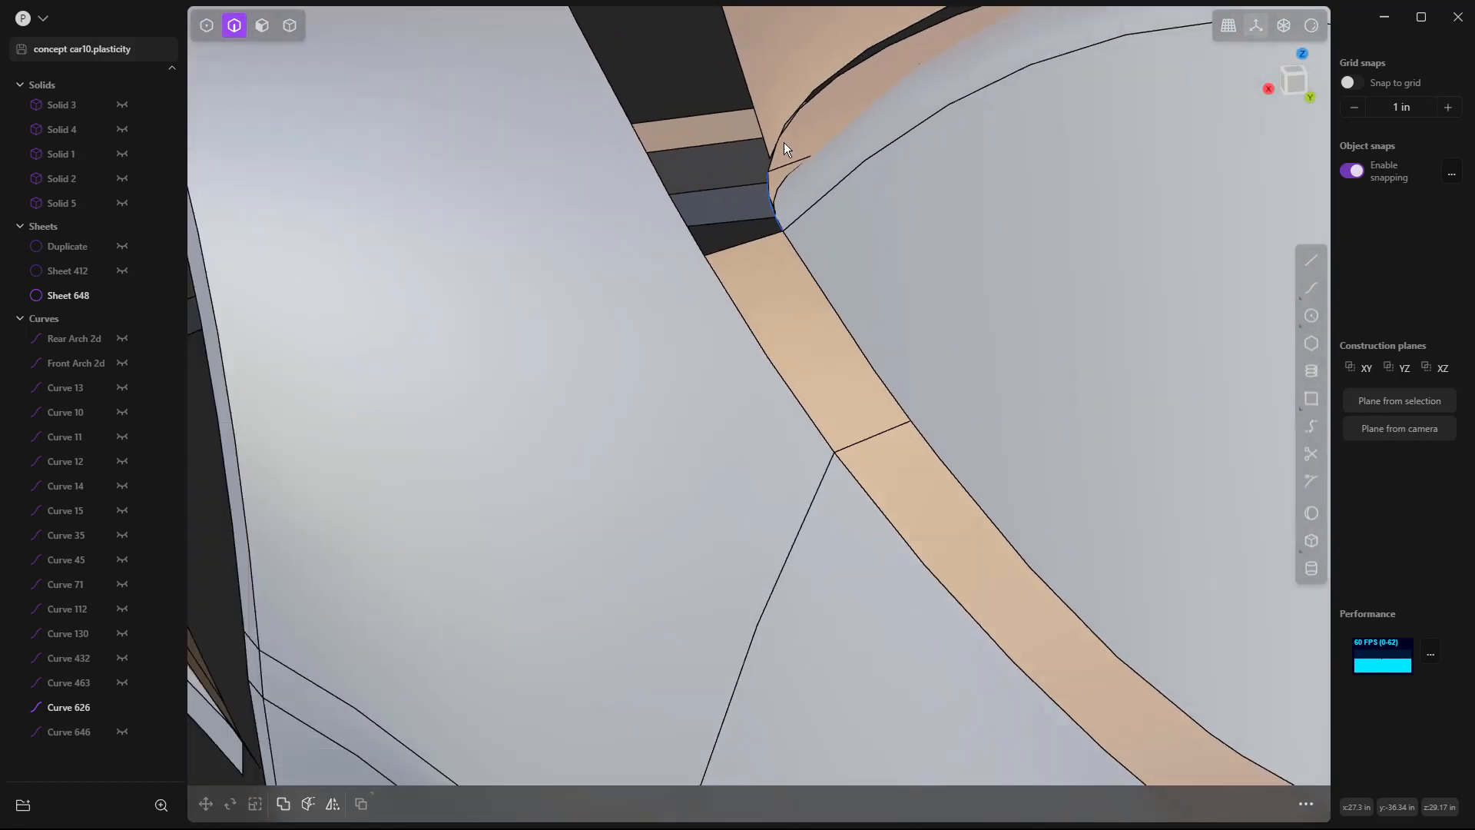
scroll(792, 77, "down", 8)
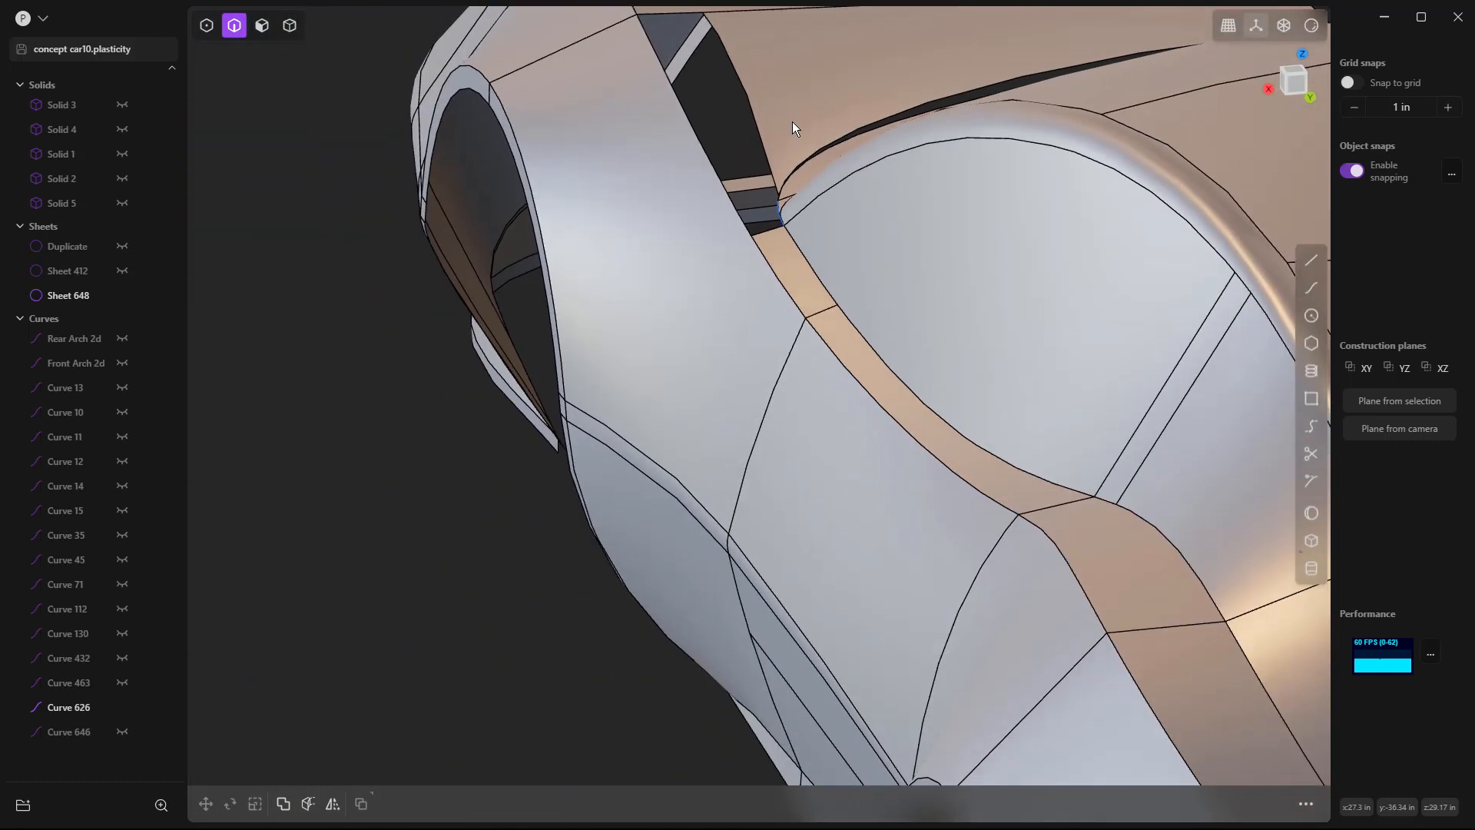
middle_click_drag(856, 269, 1001, 269)
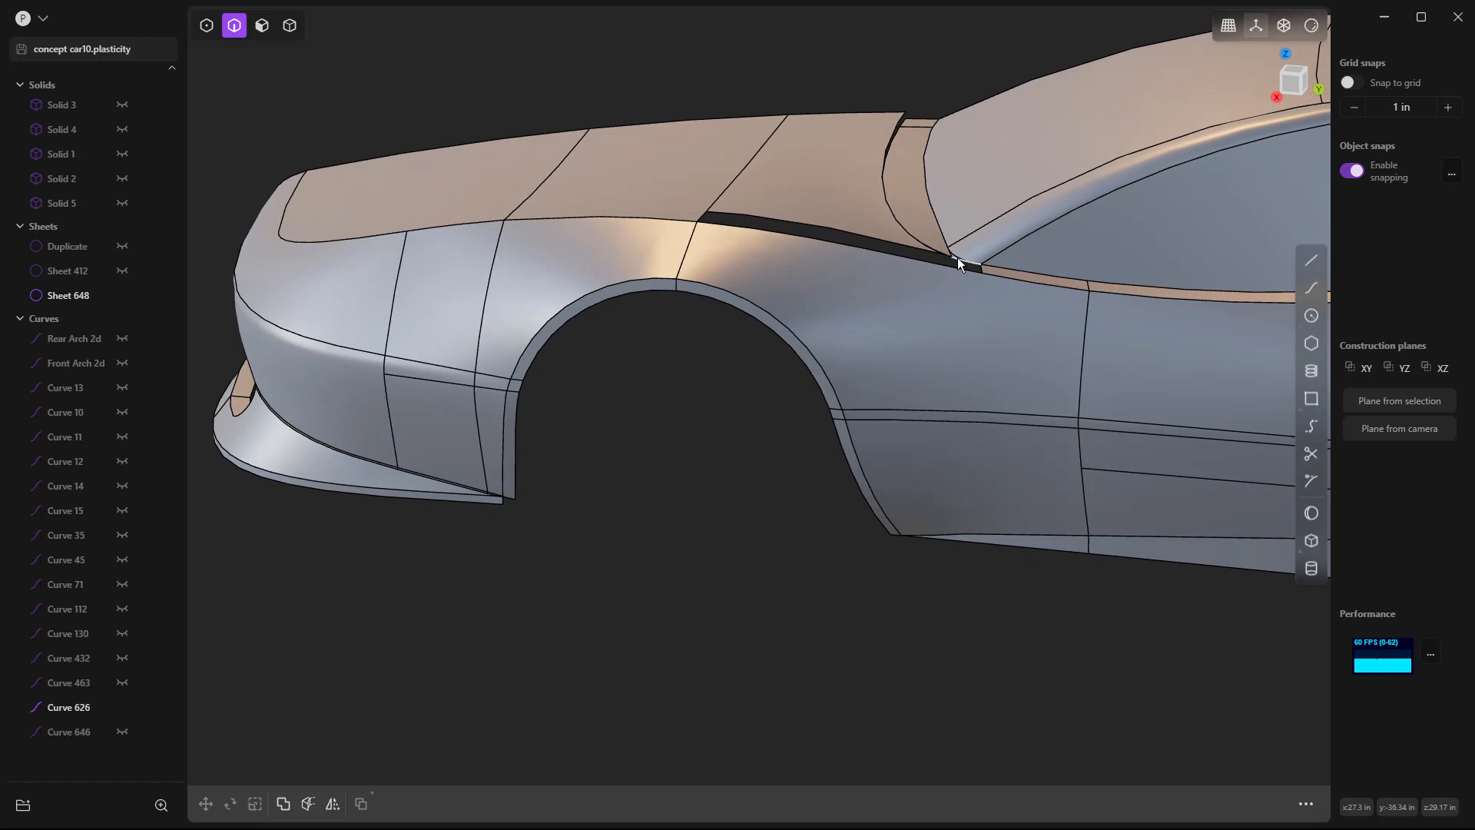
scroll(928, 246, "down", 1)
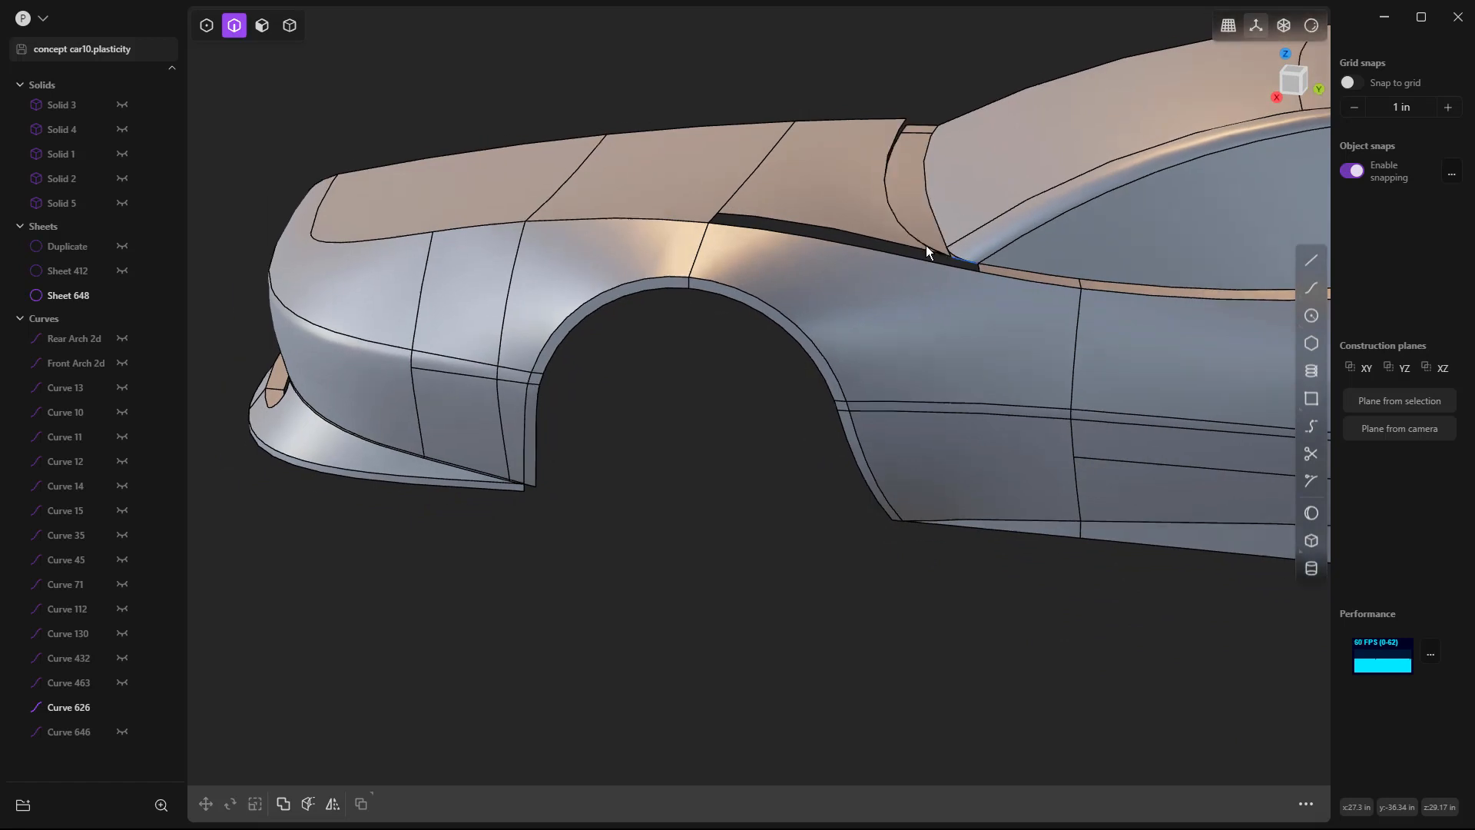
Delete the lofted rear hood face and the short bridge curve at the windshield's lower corner.
key("5")
left_click(861, 178)
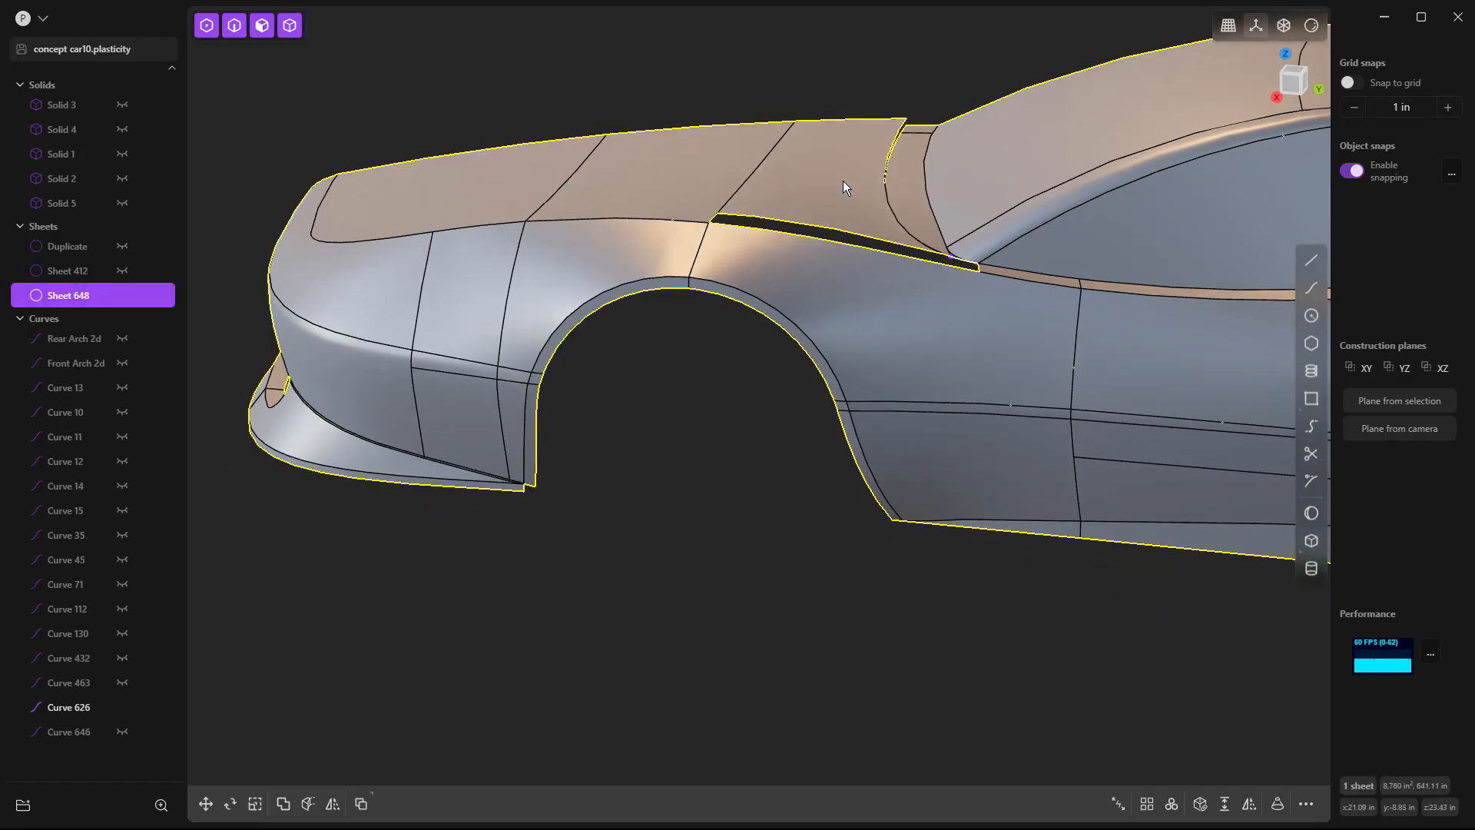
left_click(842, 182)
key("Delete")
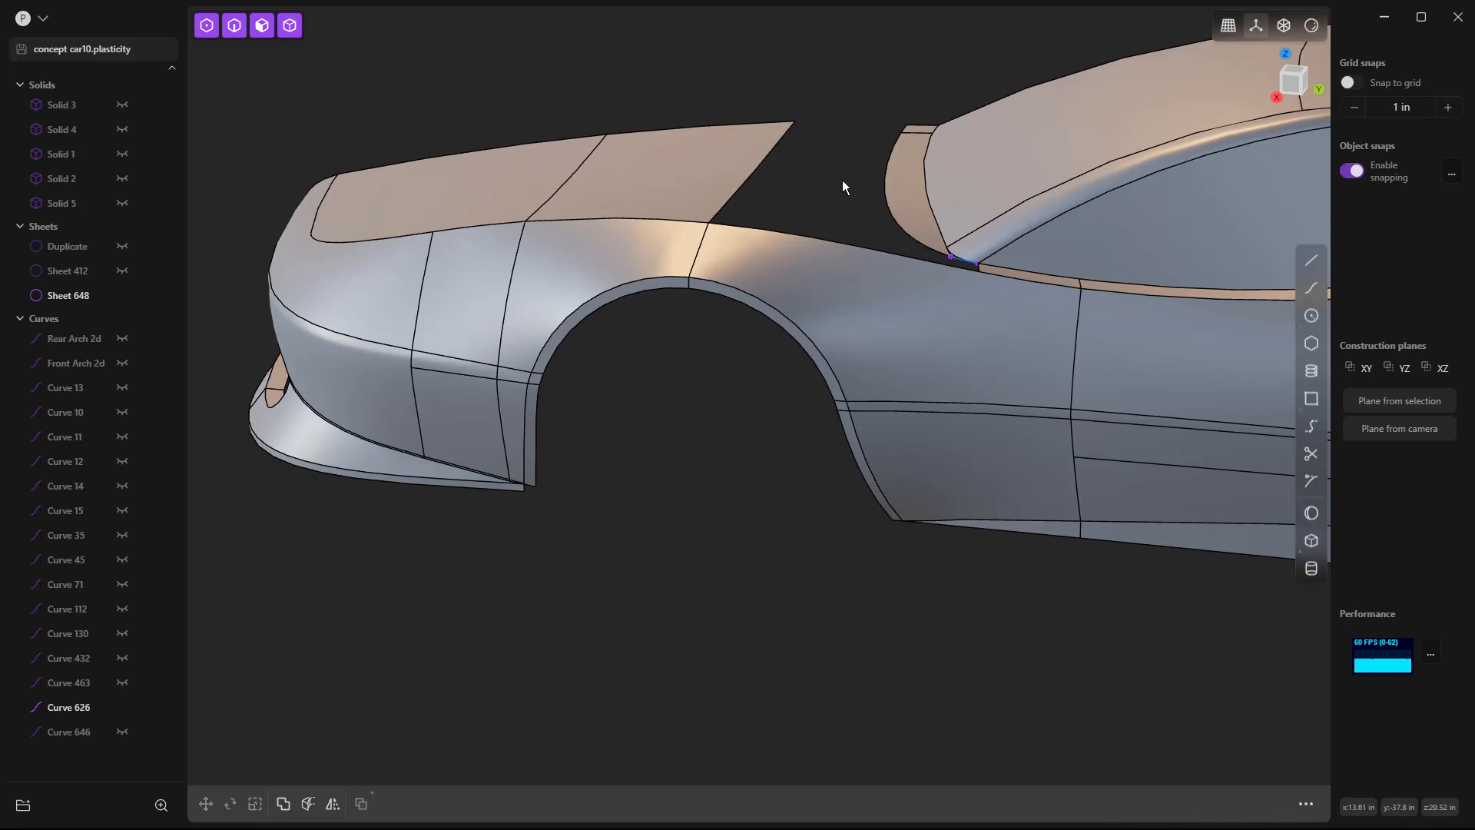
scroll(961, 260, "up", 10)
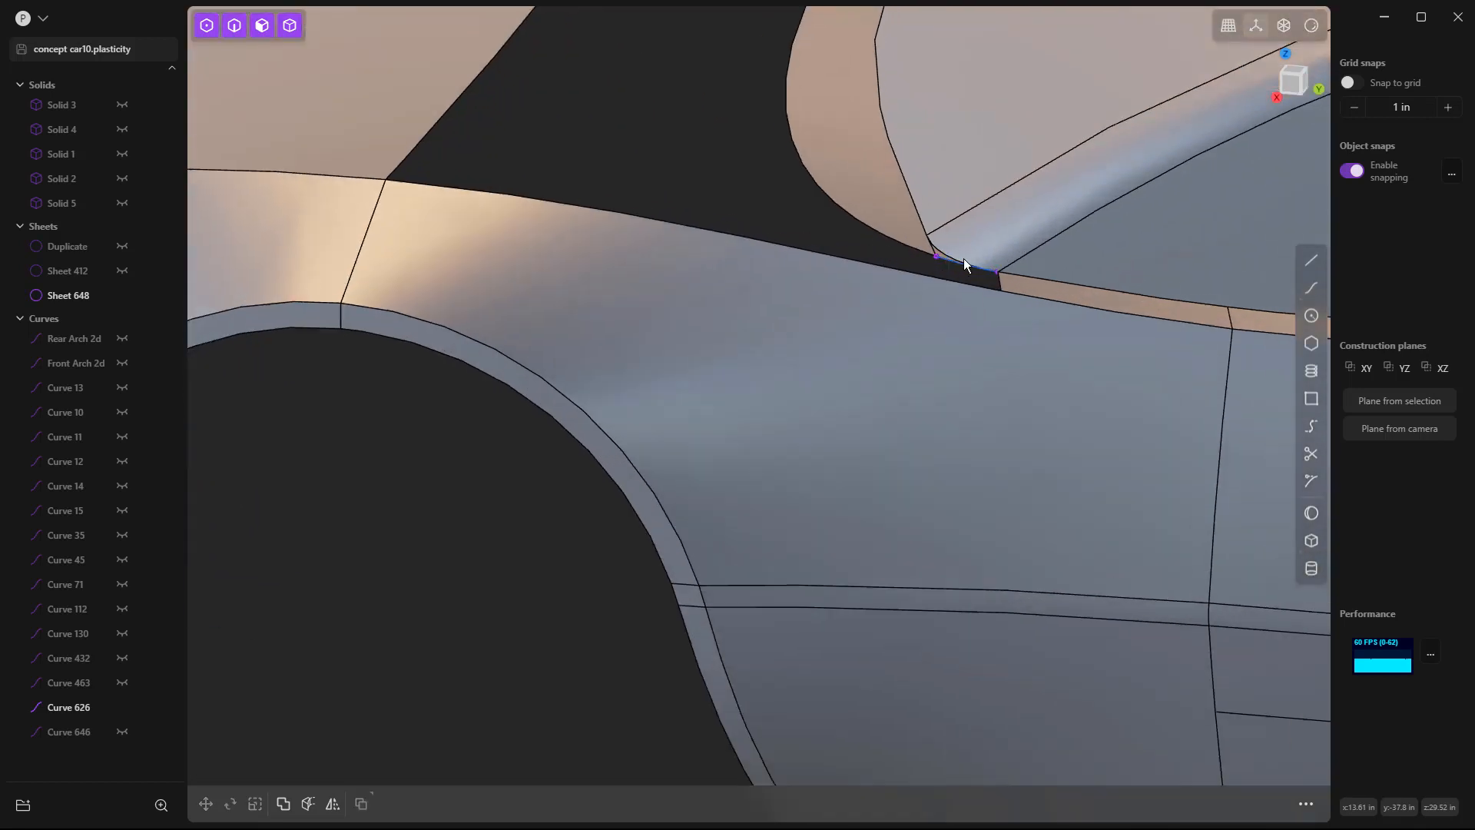
left_click(955, 263)
key("Delete")
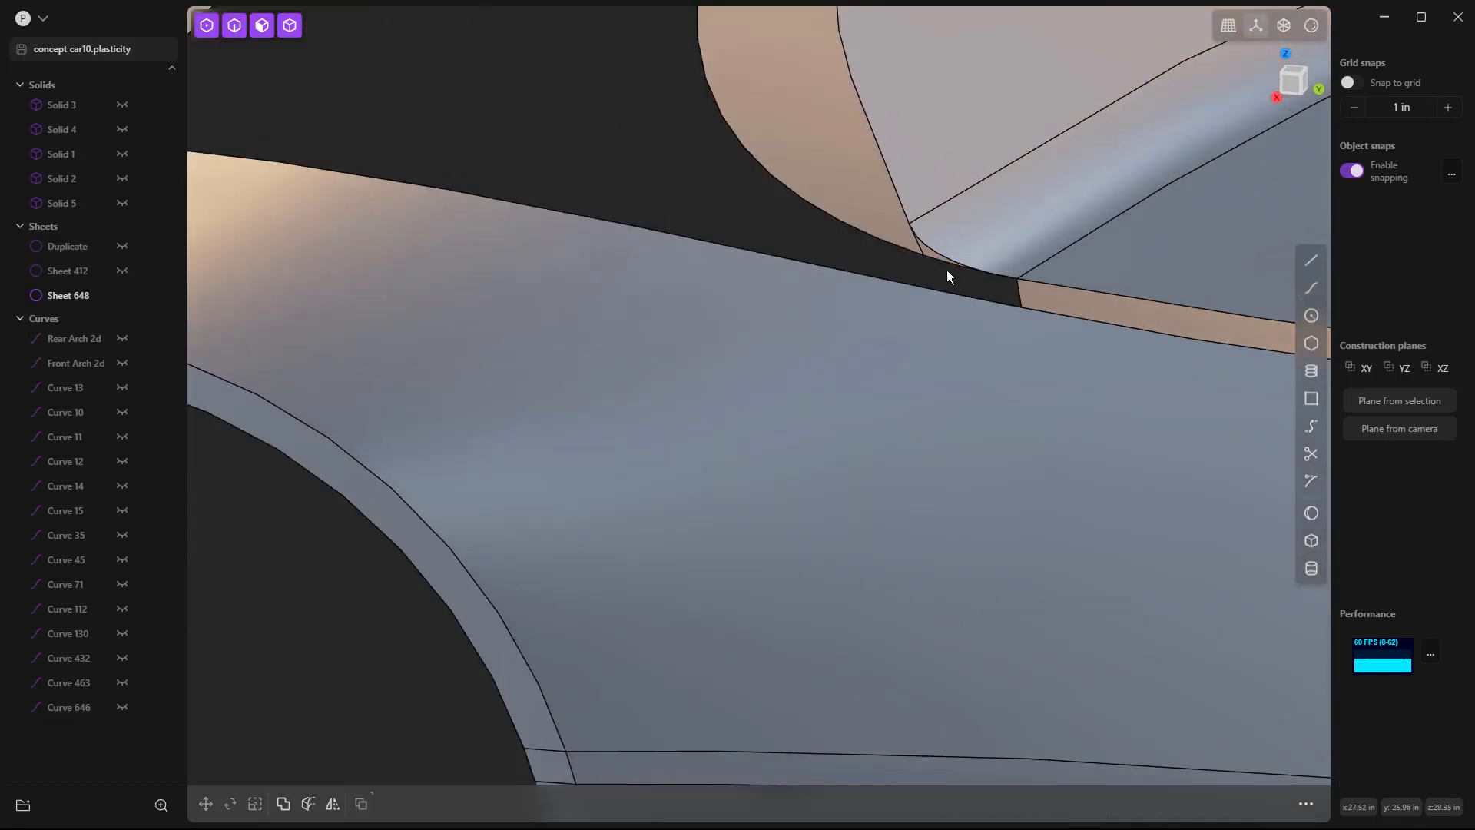
Try to extend the short lip edge at the windshield's lower corner by 0.219 in with a linear shape.
scroll(933, 265, "down", 5)
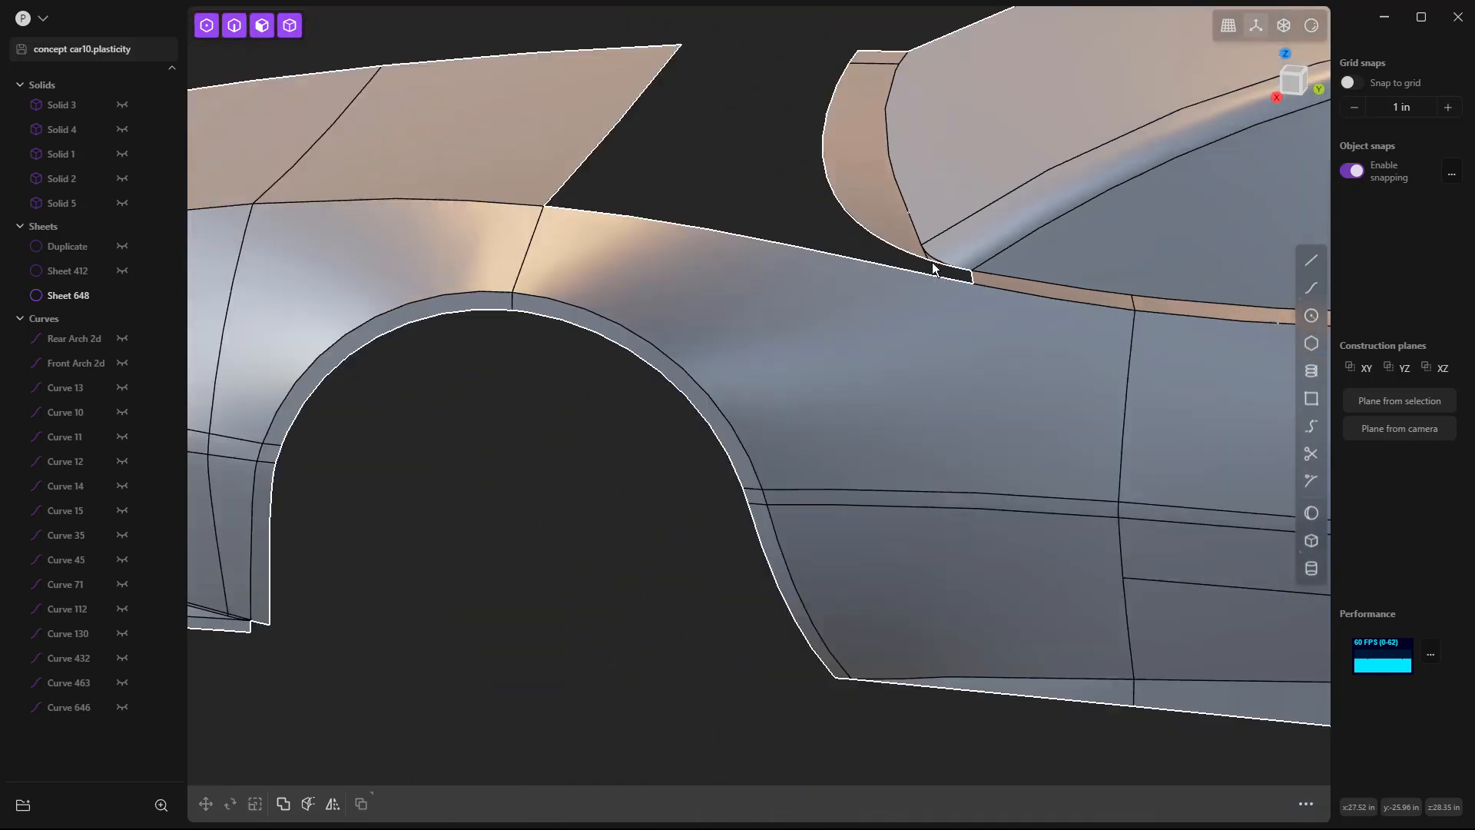
scroll(933, 266, "down", 2)
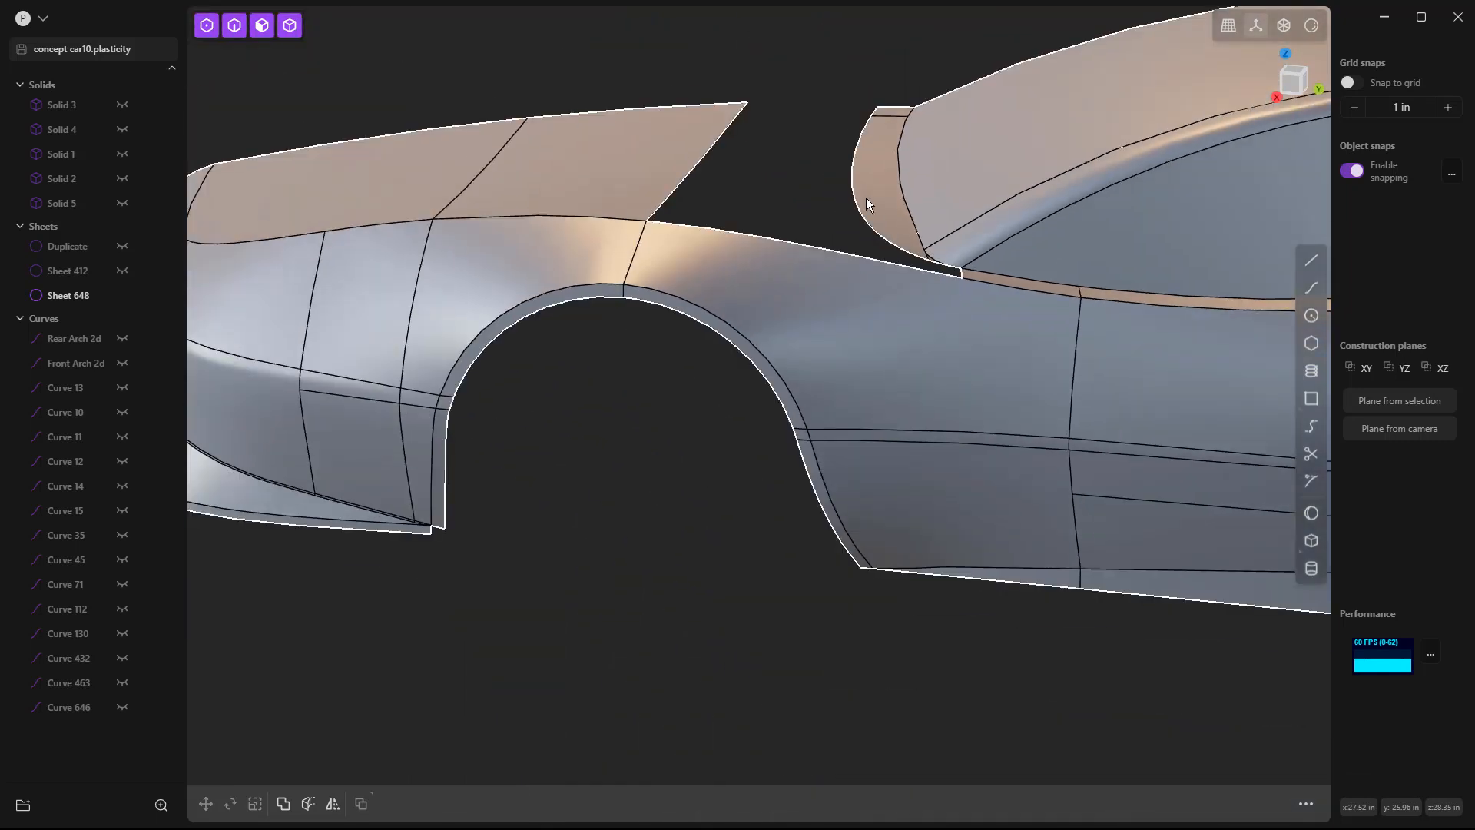
scroll(999, 237, "up", 10)
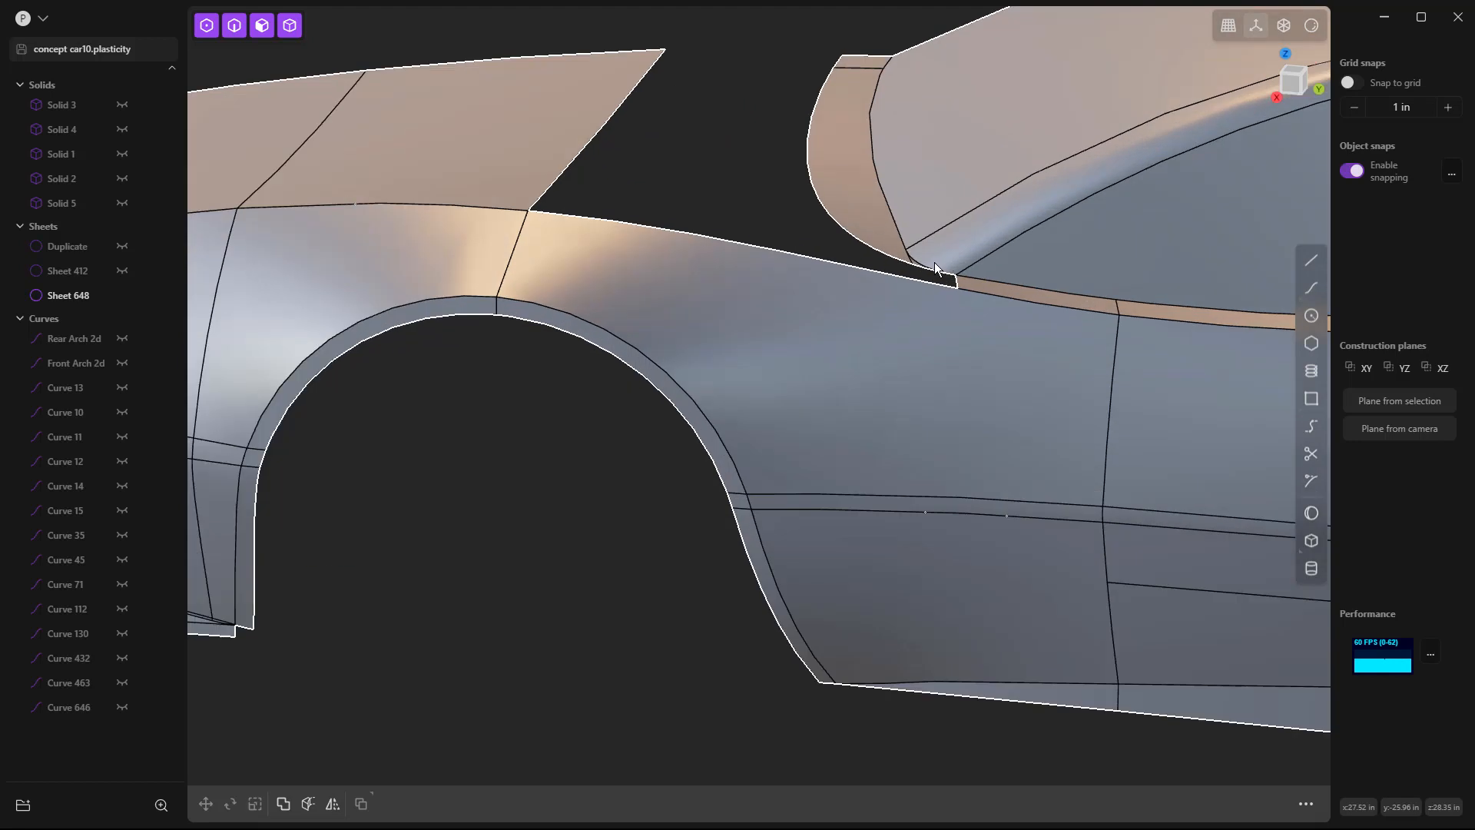
scroll(907, 290, "up", 4)
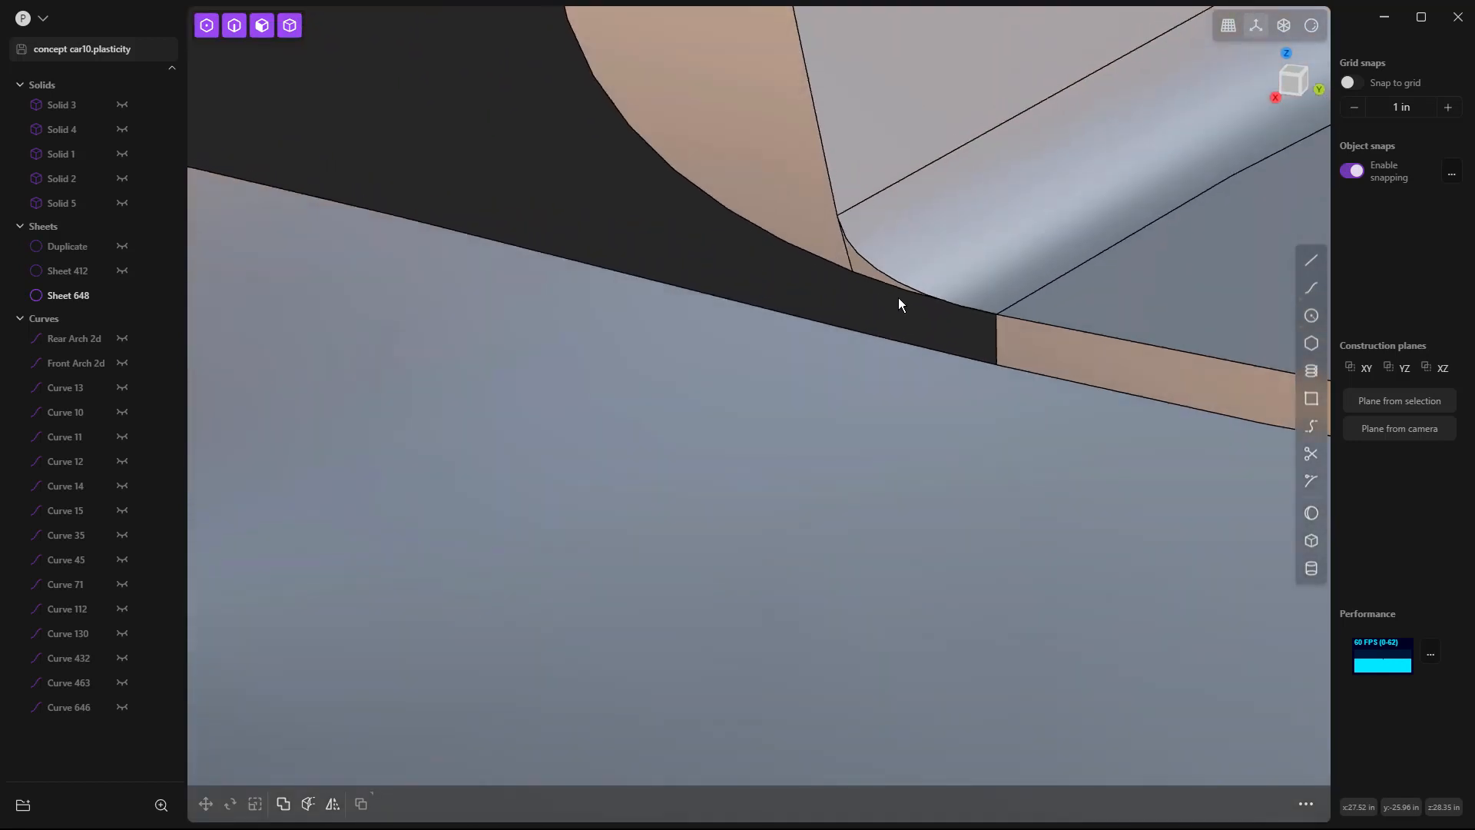
left_click(869, 306)
key("e")
left_click_drag(869, 306, 869, 320)
middle_click_drag(919, 334, 900, 332)
scroll(910, 342, "up", 2)
scroll(910, 342, "up", 6)
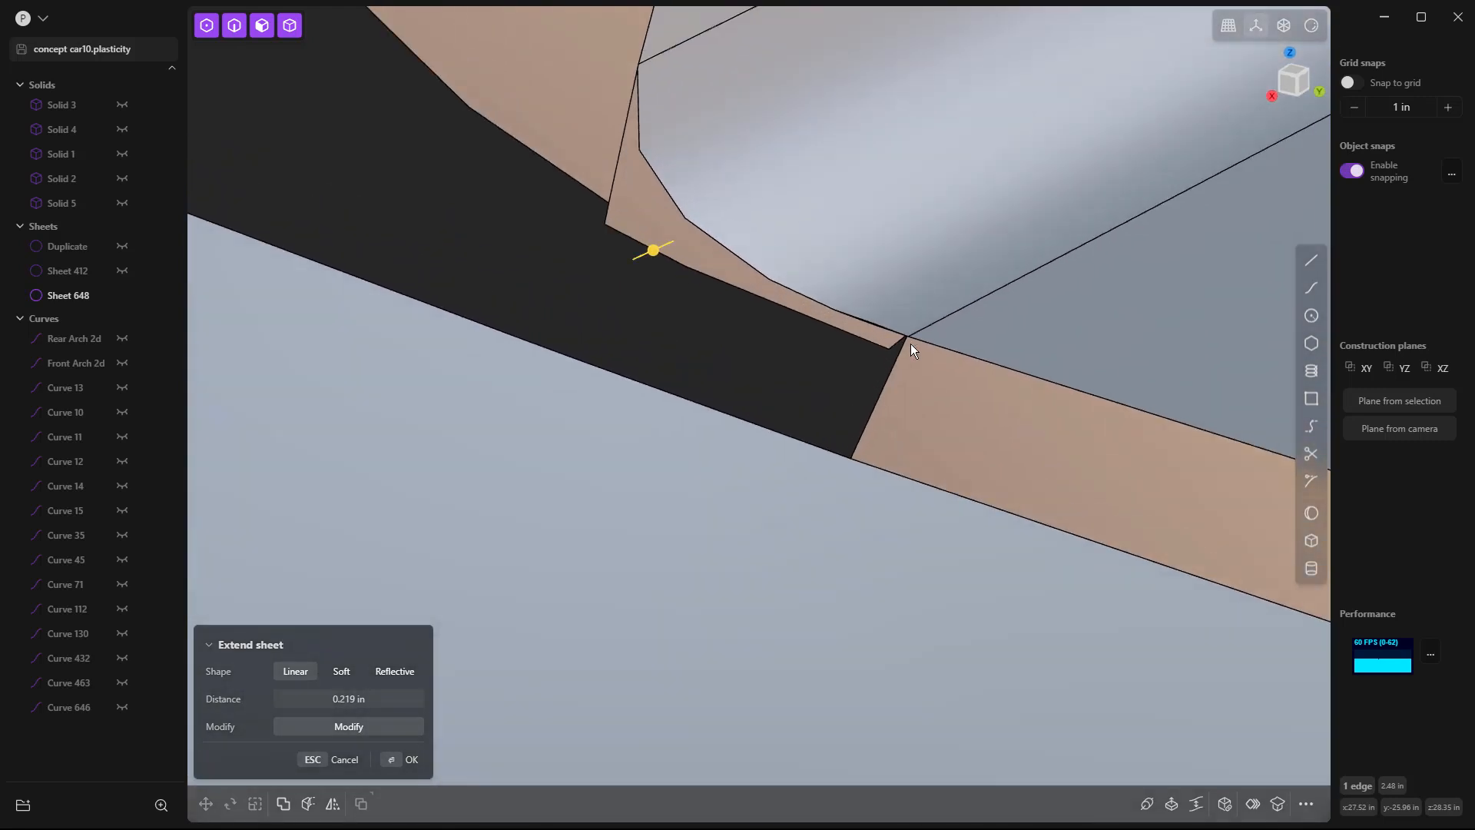
scroll(903, 327, "up", 3)
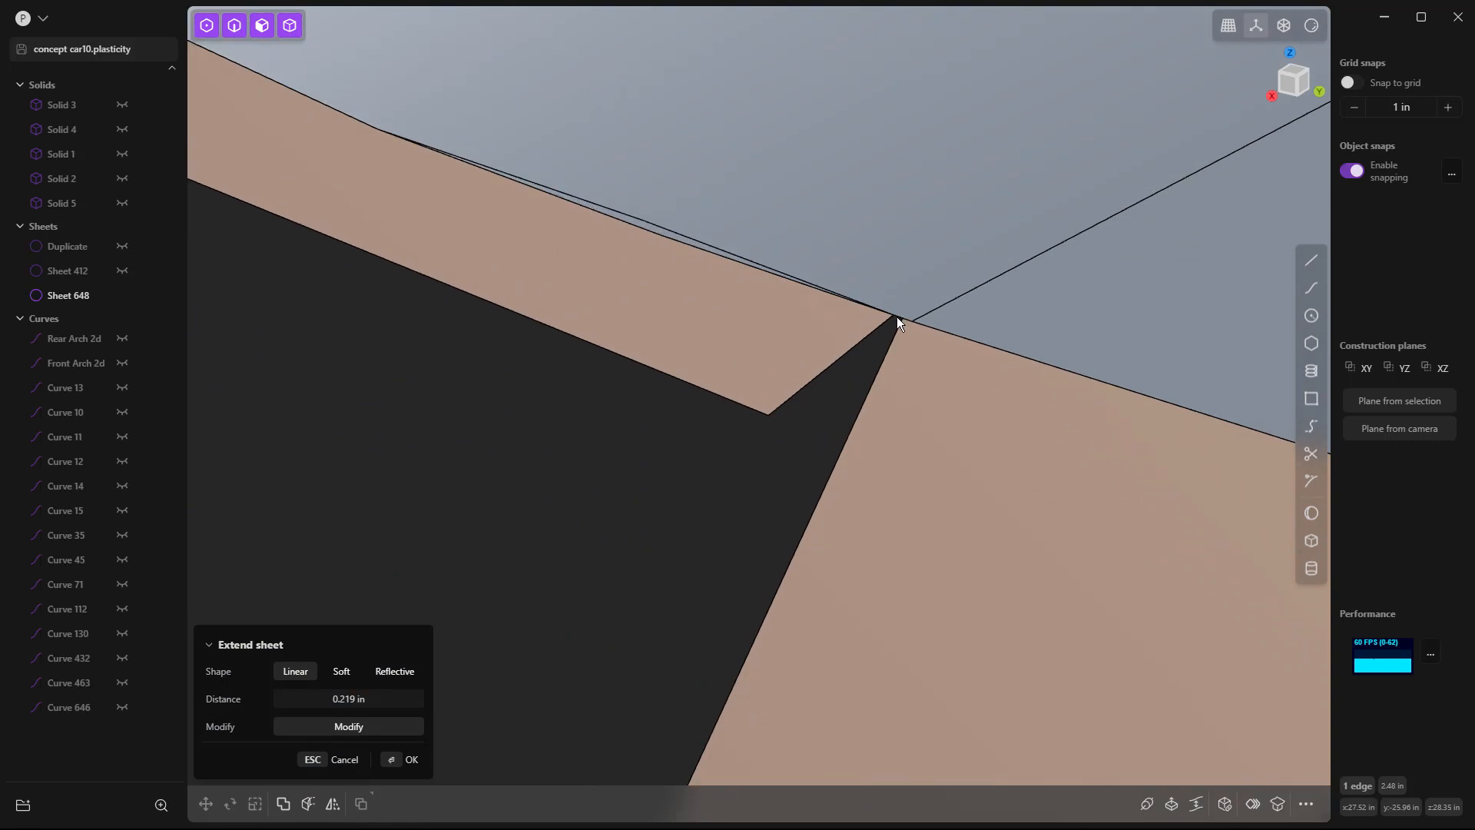
scroll(900, 319, "down", 4)
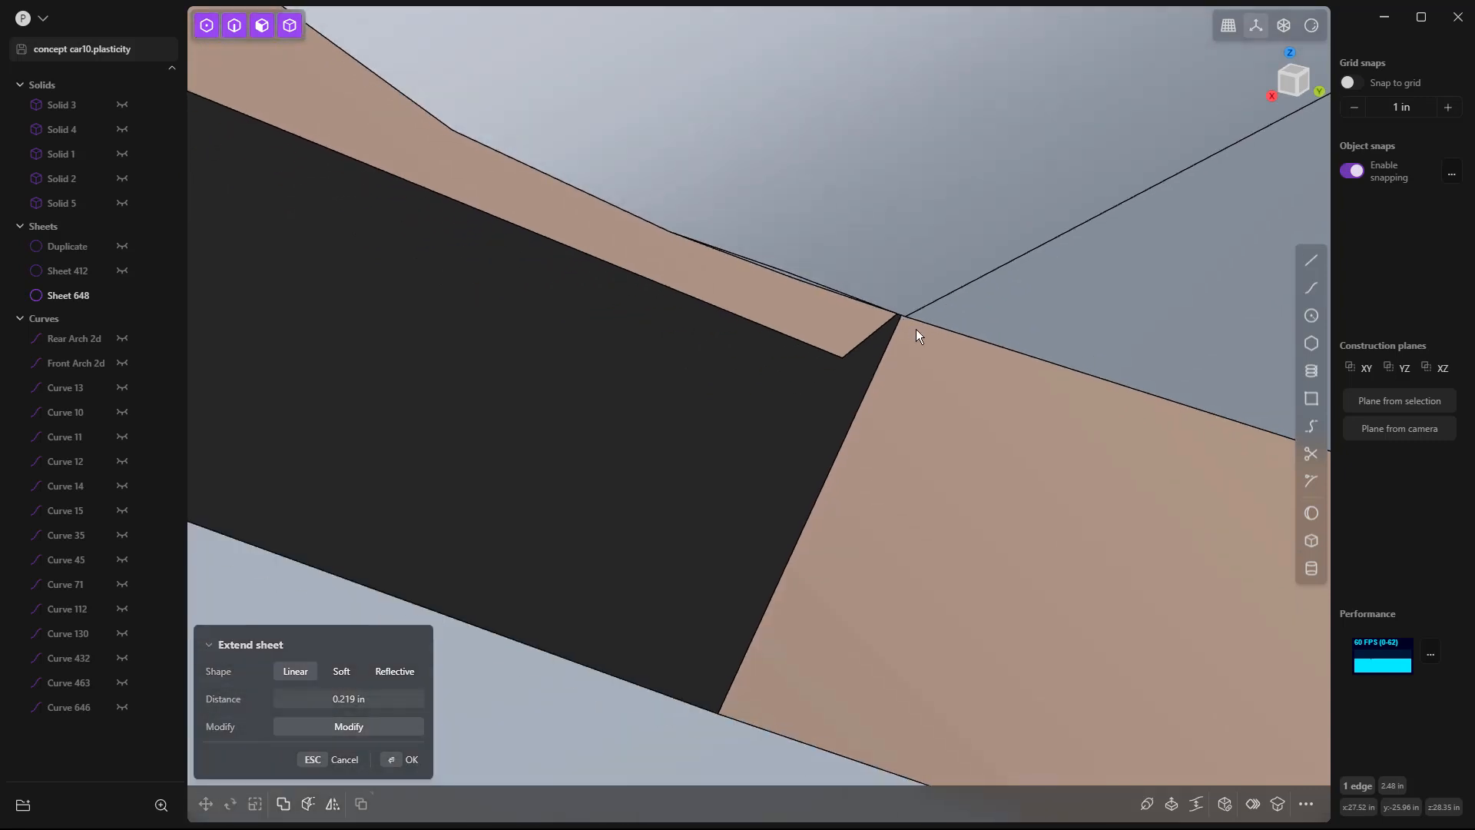
key("Escape")
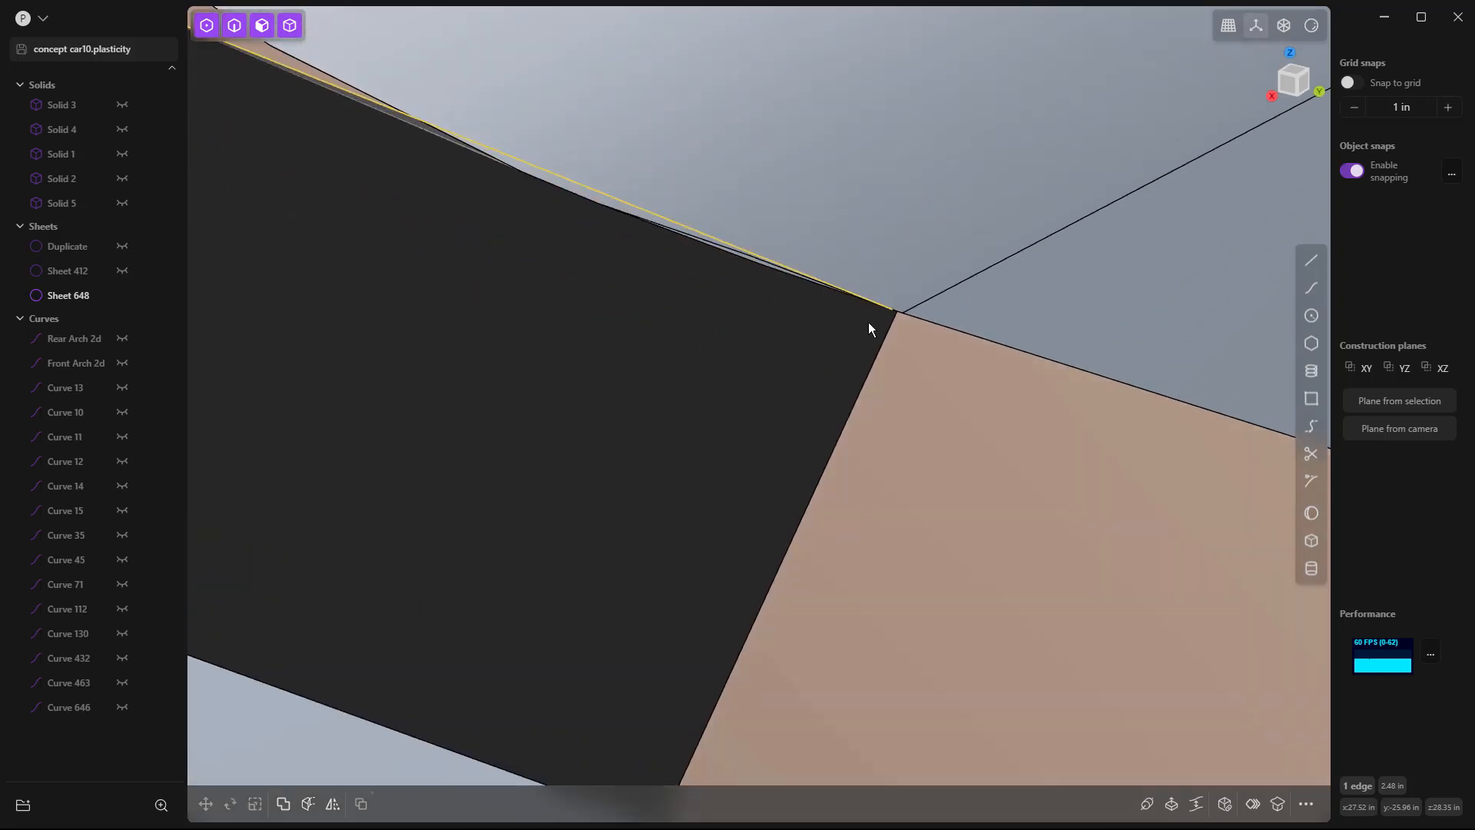
key("Escape")
Cut the front end of the ledge below the side window from the windshield corner and delete the small wedge-shaped face.
key("c")
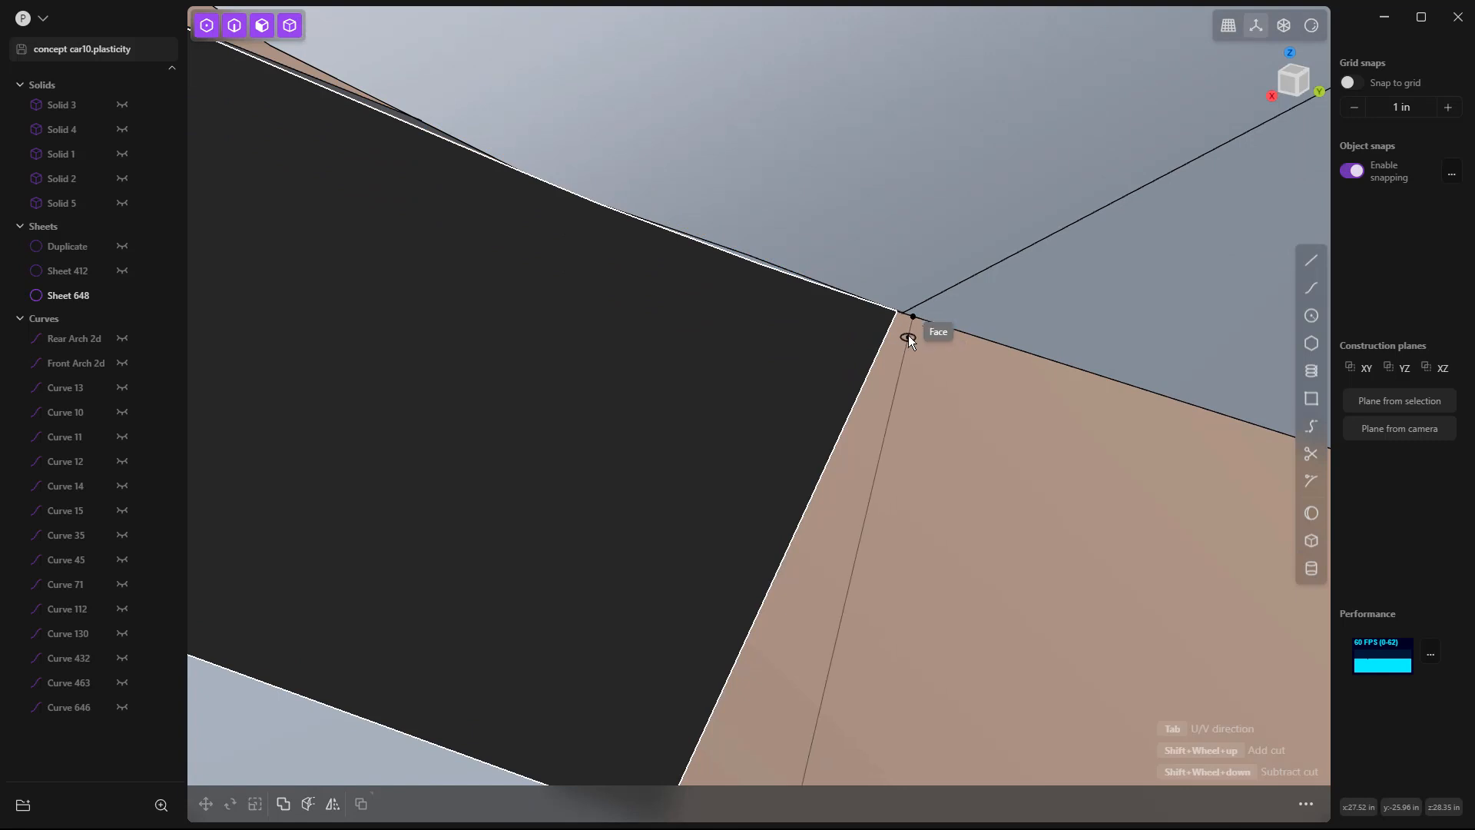
left_click(910, 318)
scroll(794, 344, "down", 3)
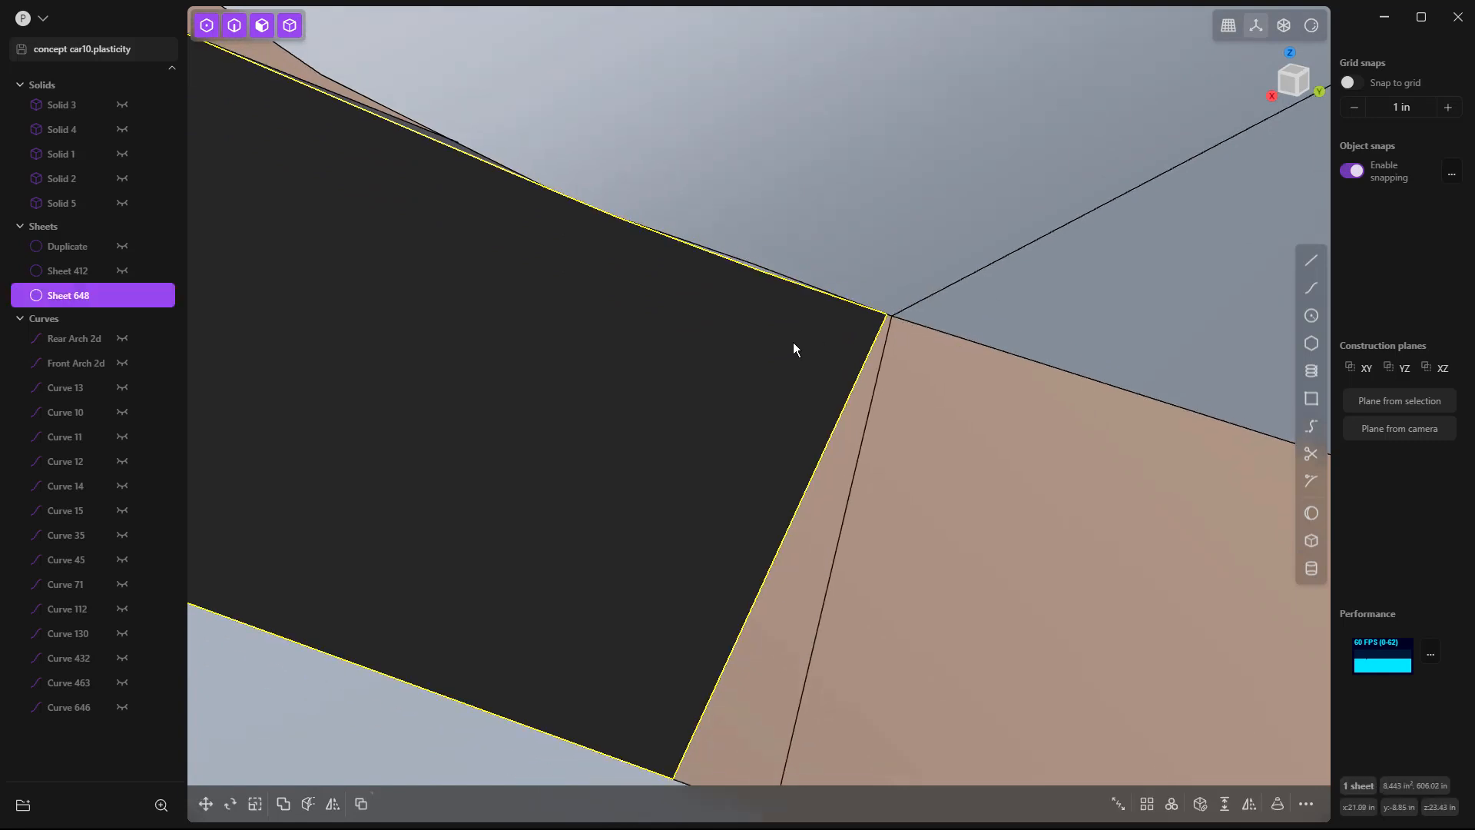
left_click(800, 496)
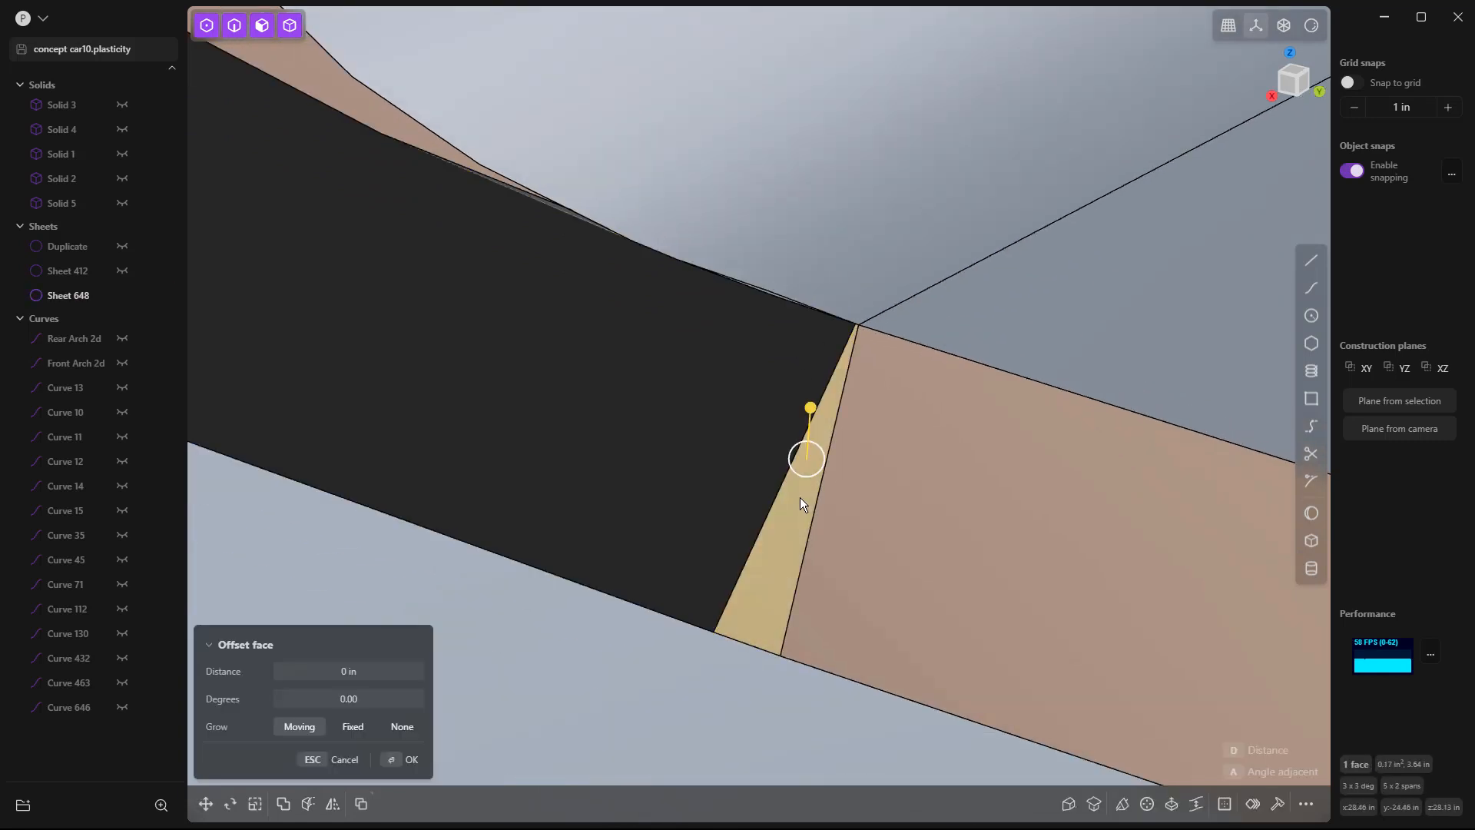
key("Delete")
scroll(853, 323, "up", 5)
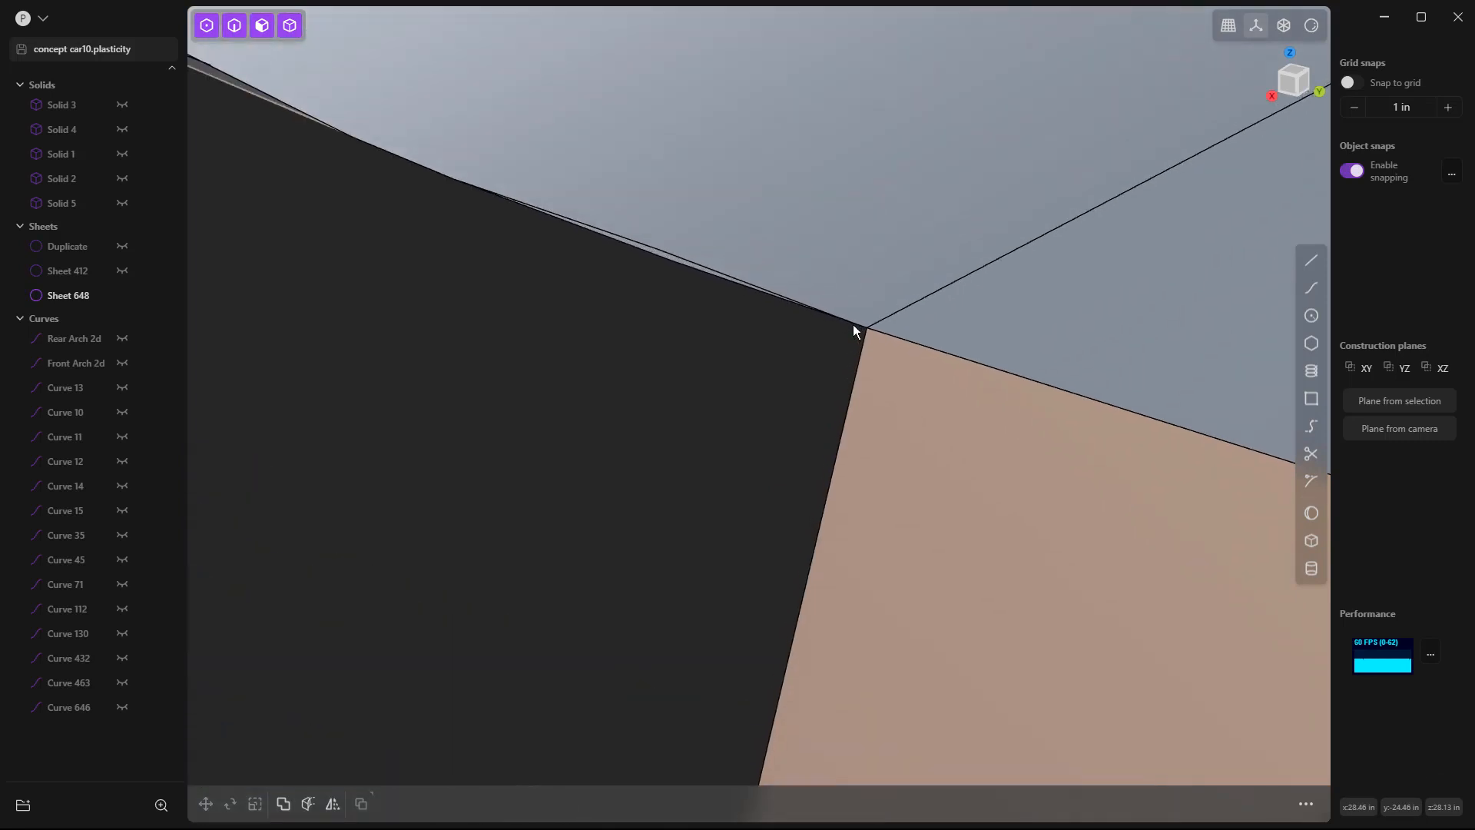
Try to extend the two tiny open edges where the windshield corner meets the side window ledge.
left_click(861, 329)
left_click(861, 324)
scroll(855, 328, "down", 2)
scroll(862, 332, "up", 4)
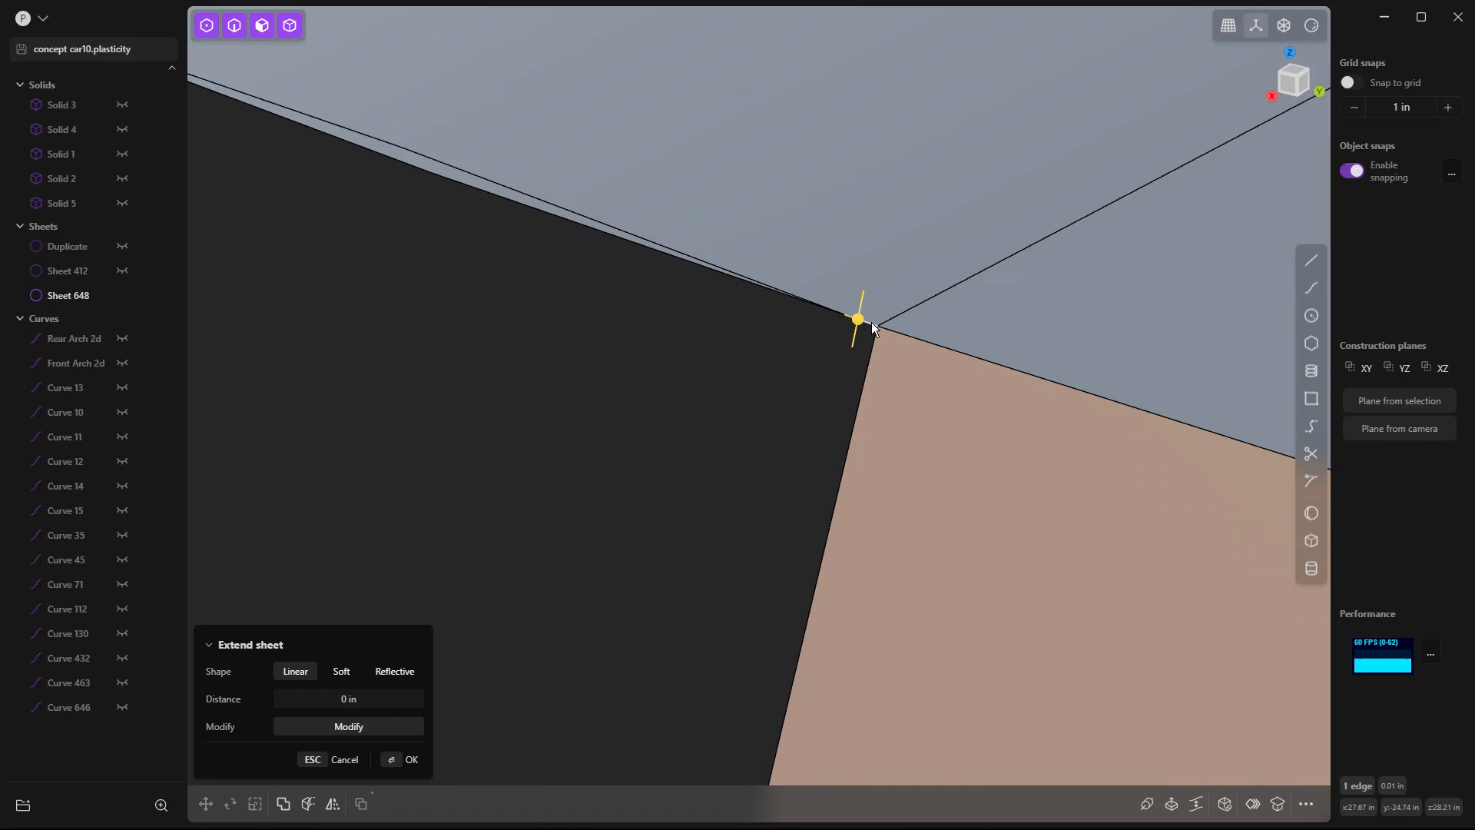
left_click(872, 324, "shift")
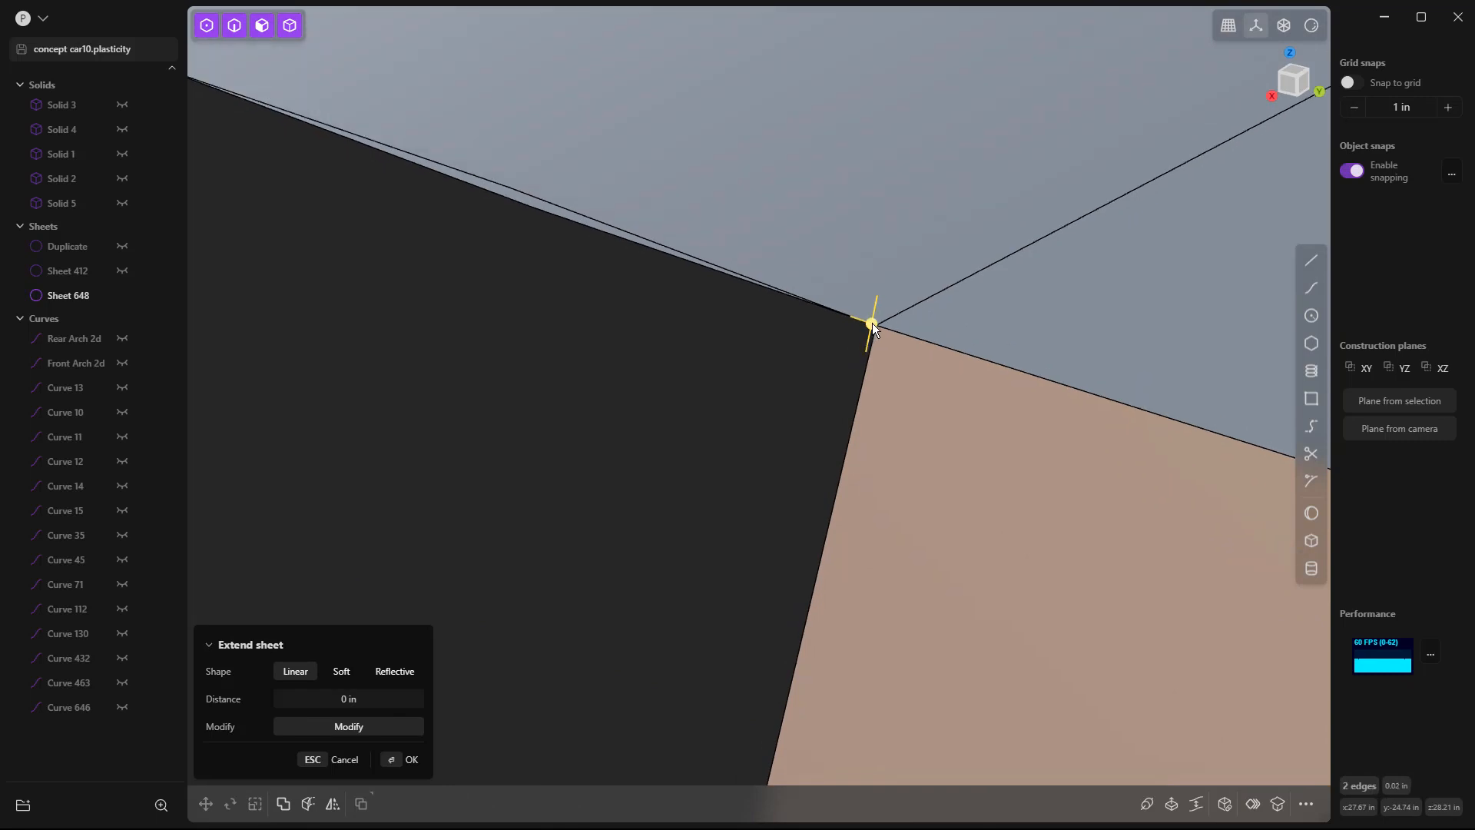
scroll(871, 325, "down", 6)
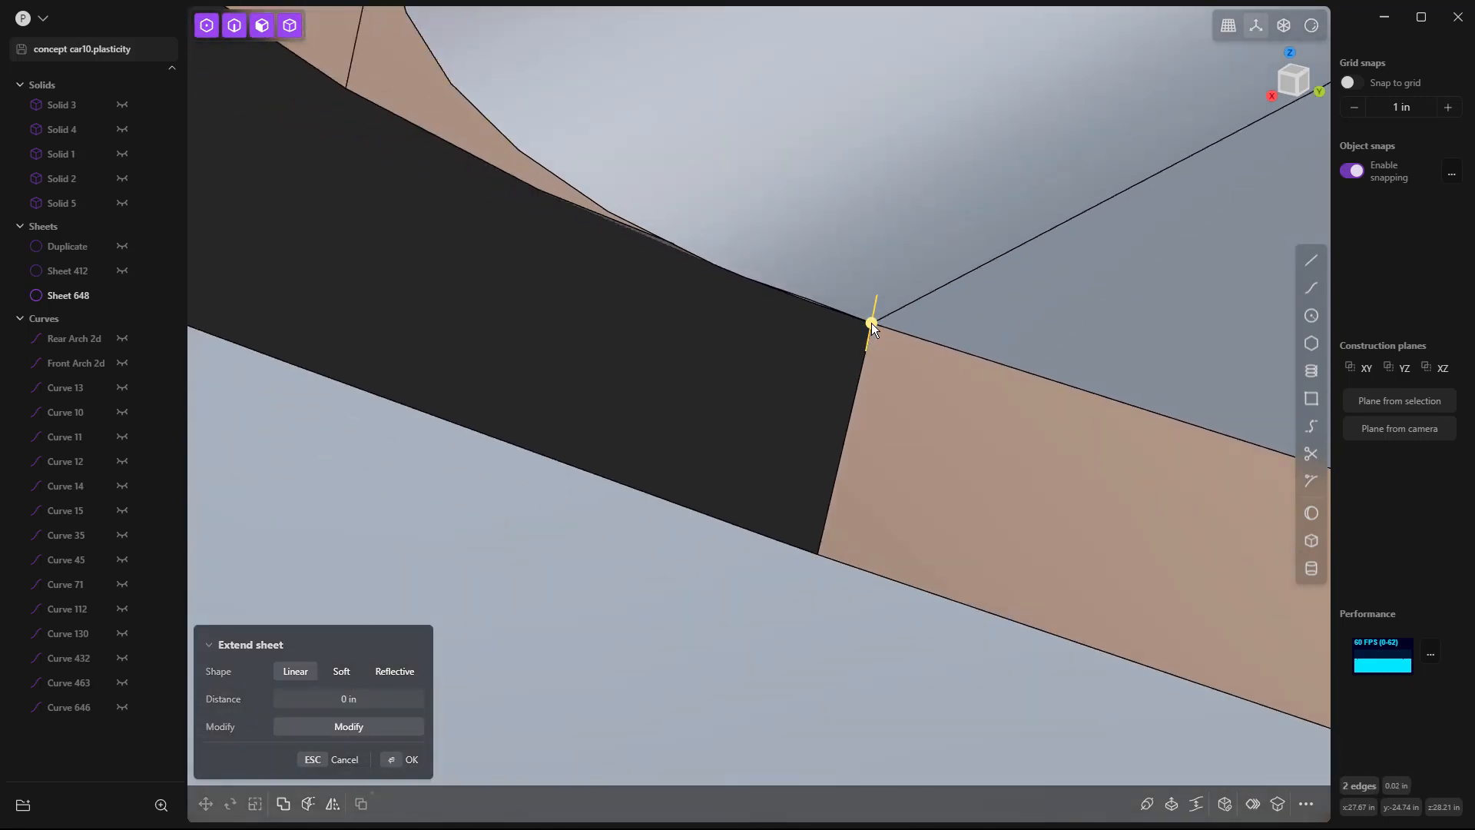
scroll(846, 347, "down", 5)
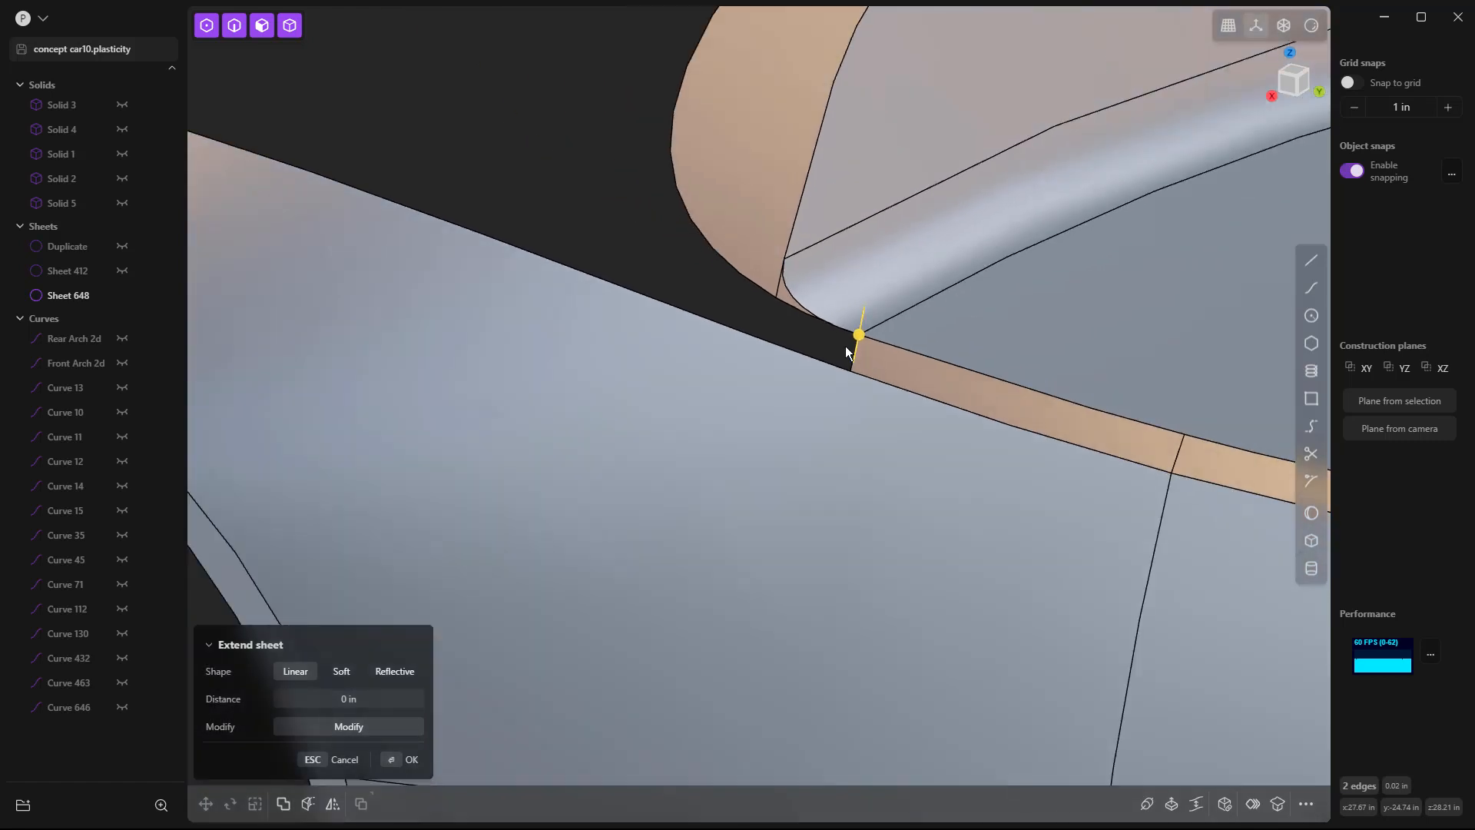
key("Escape")
type("freb")
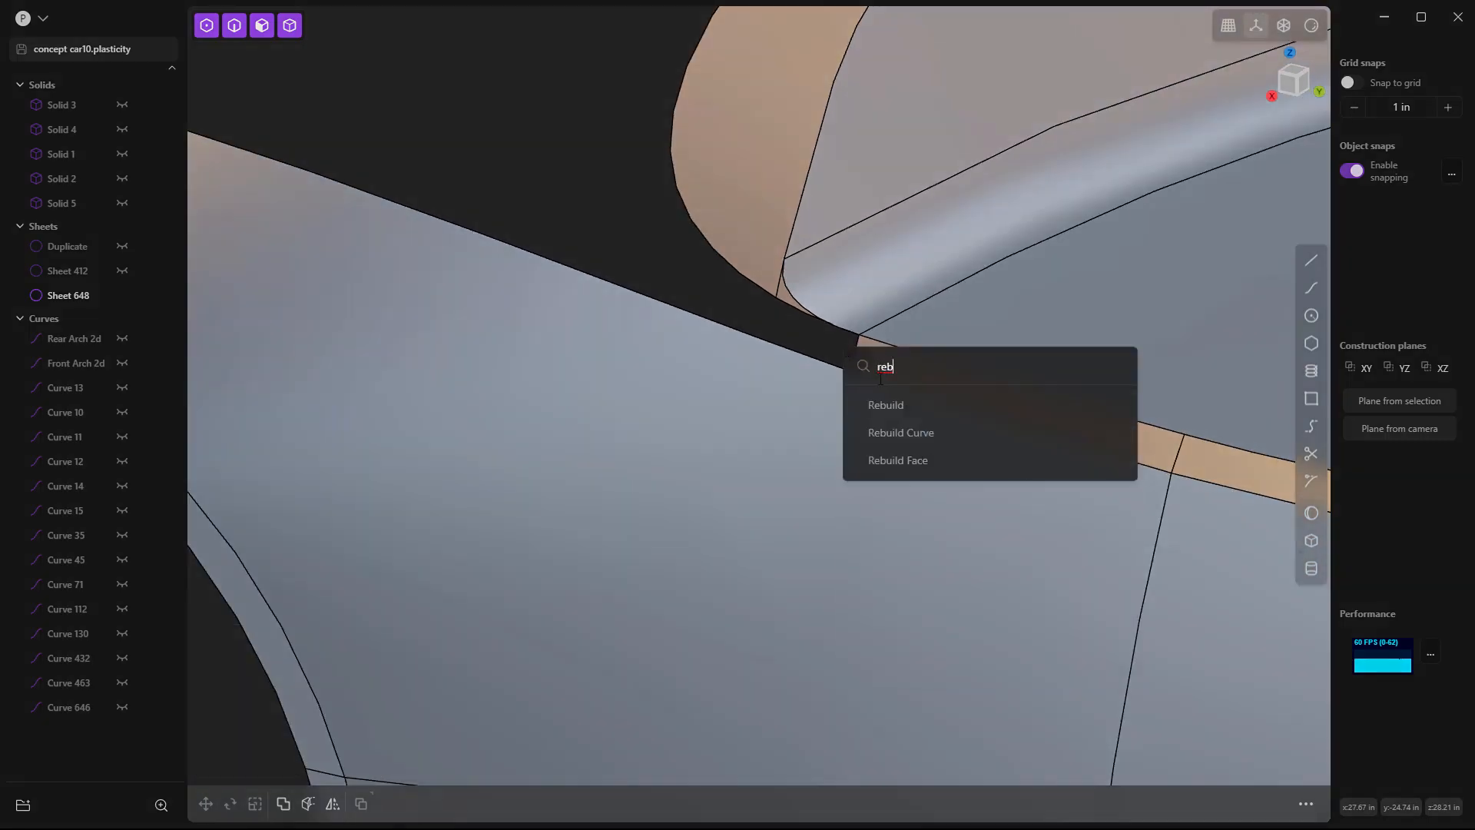
left_click(903, 406)
scroll(845, 338, "up", 5)
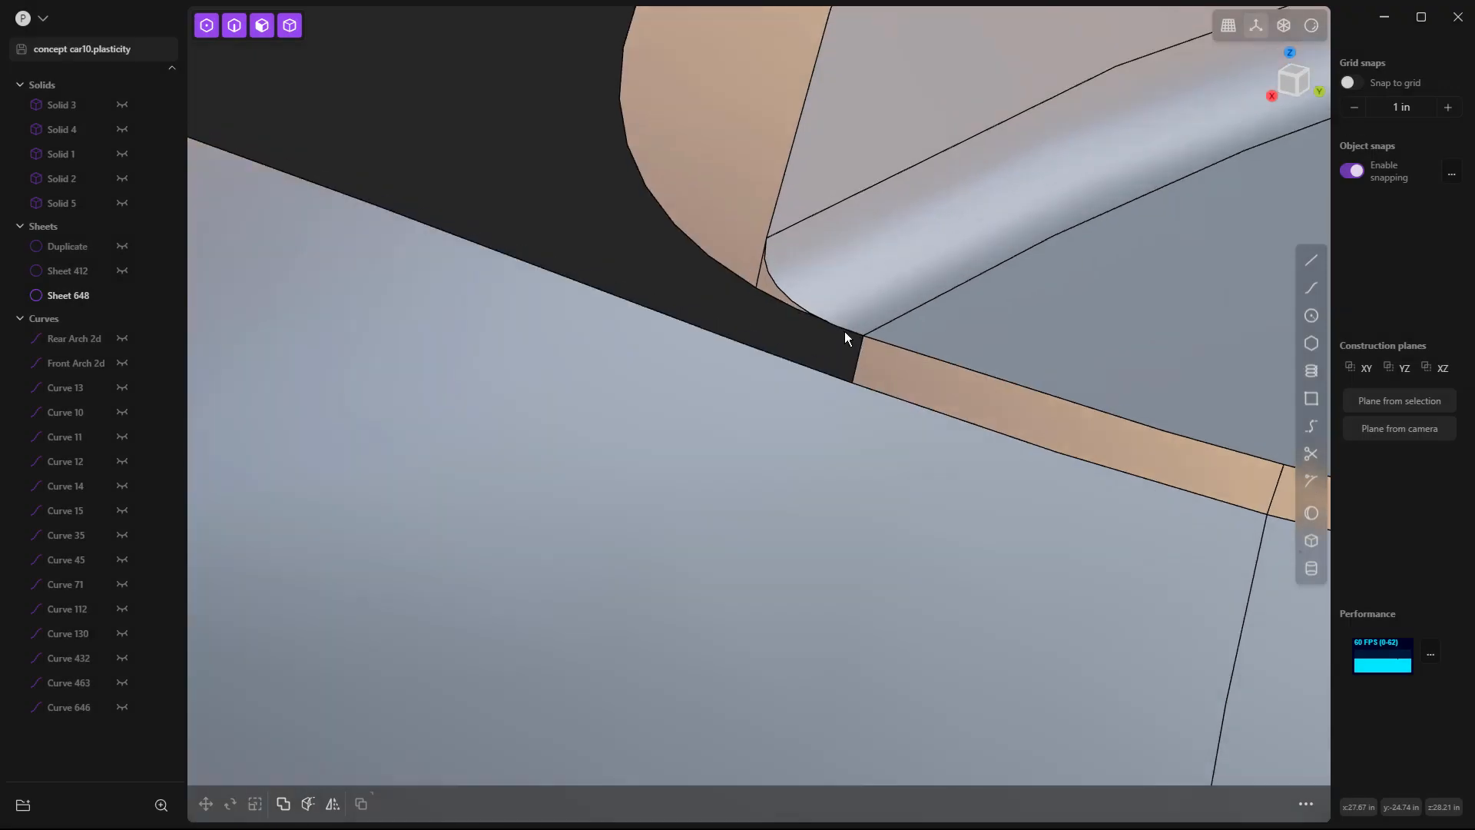
scroll(865, 337, "up", 5)
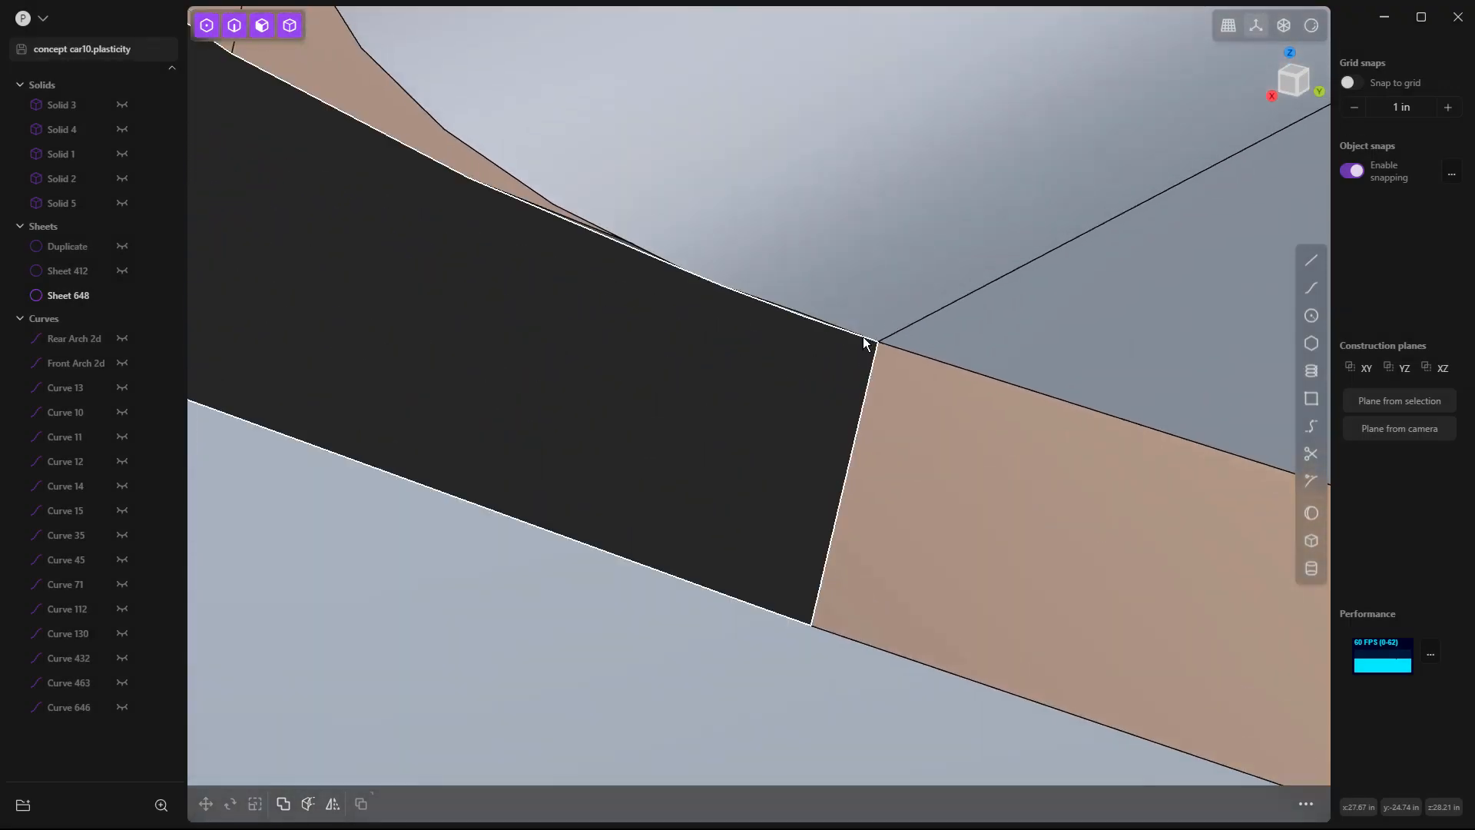
key("2")
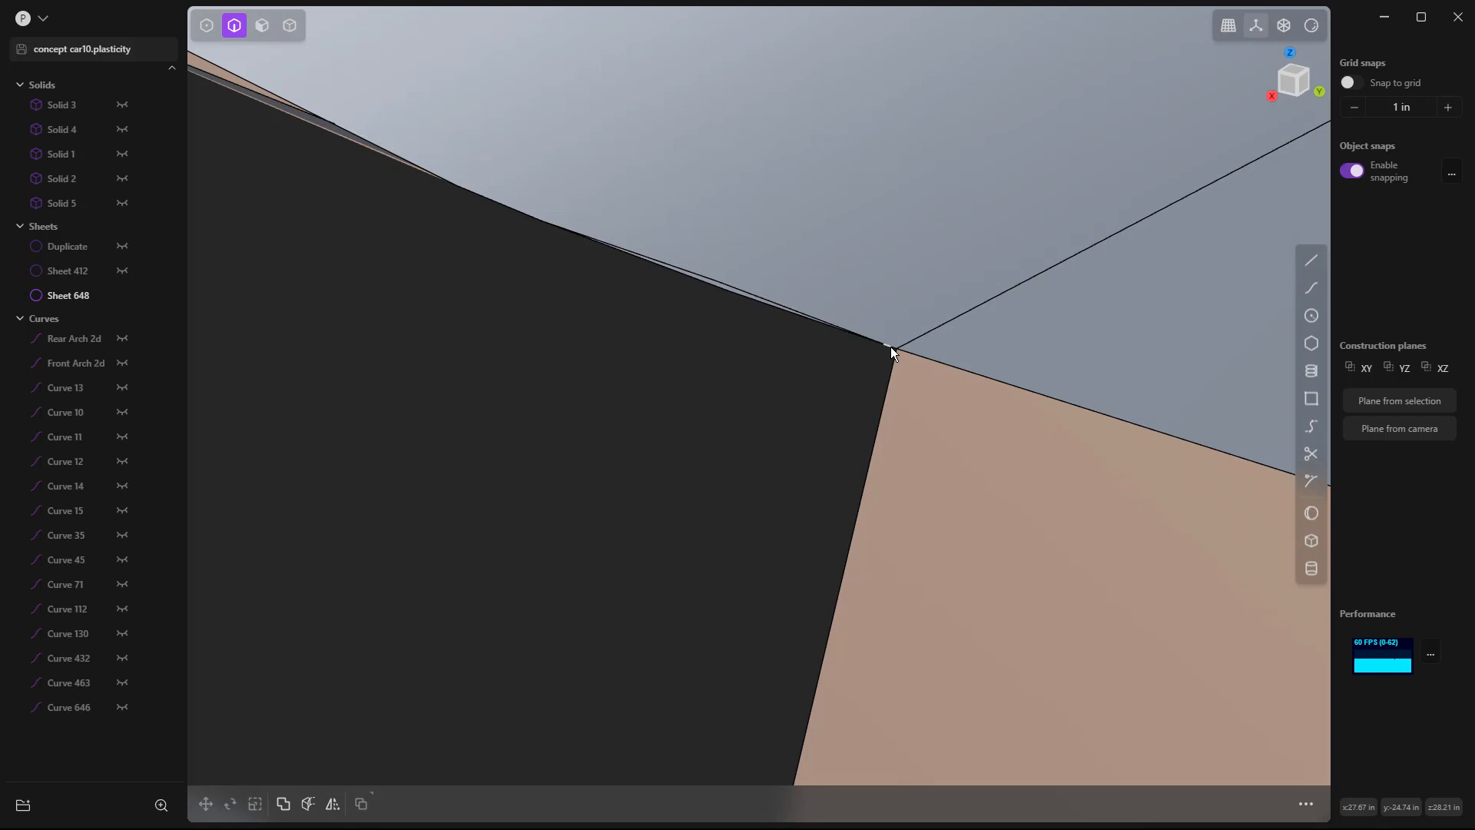
scroll(887, 344, "down", 5)
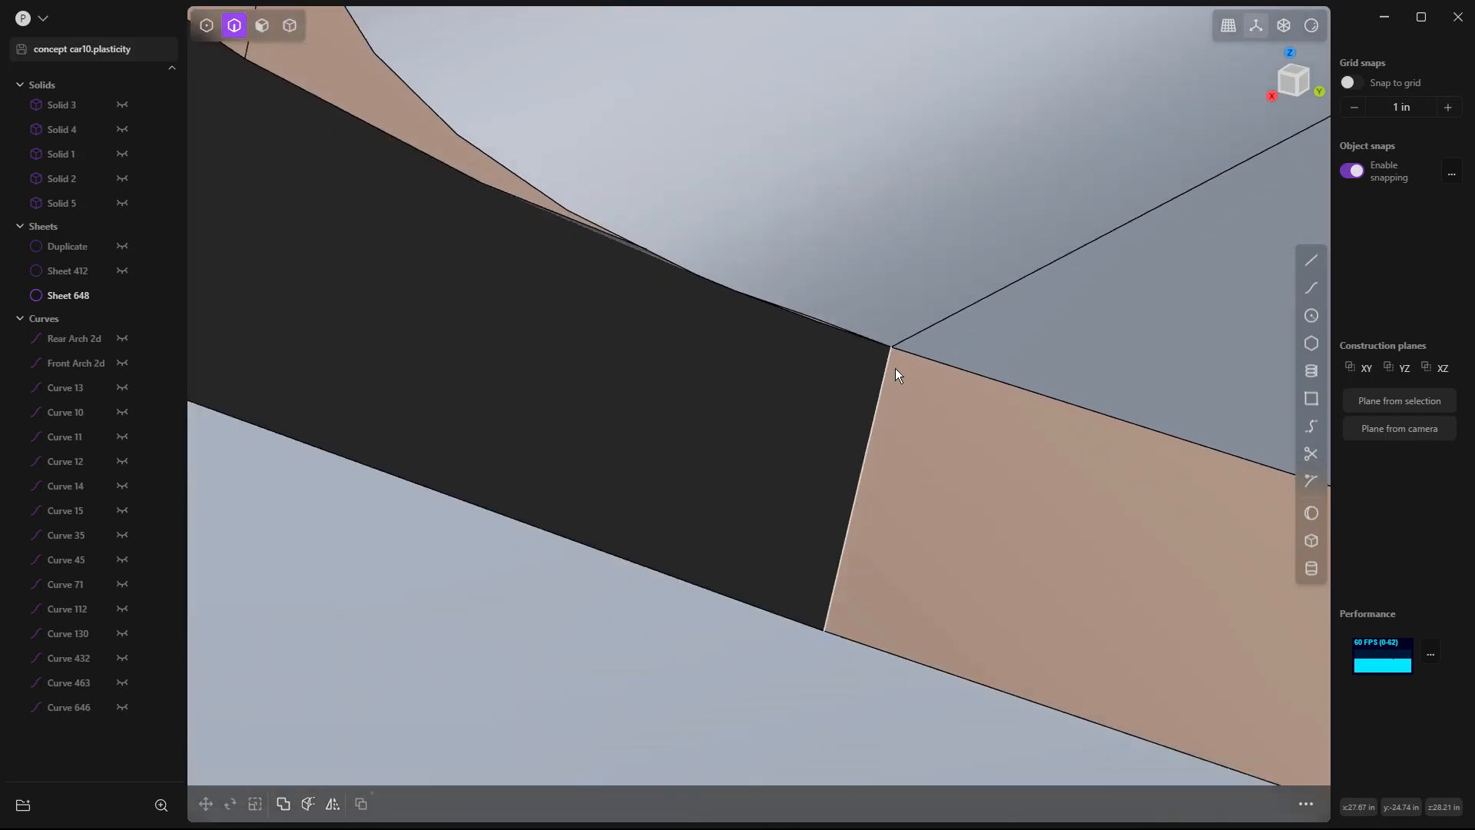
scroll(874, 403, "down", 6)
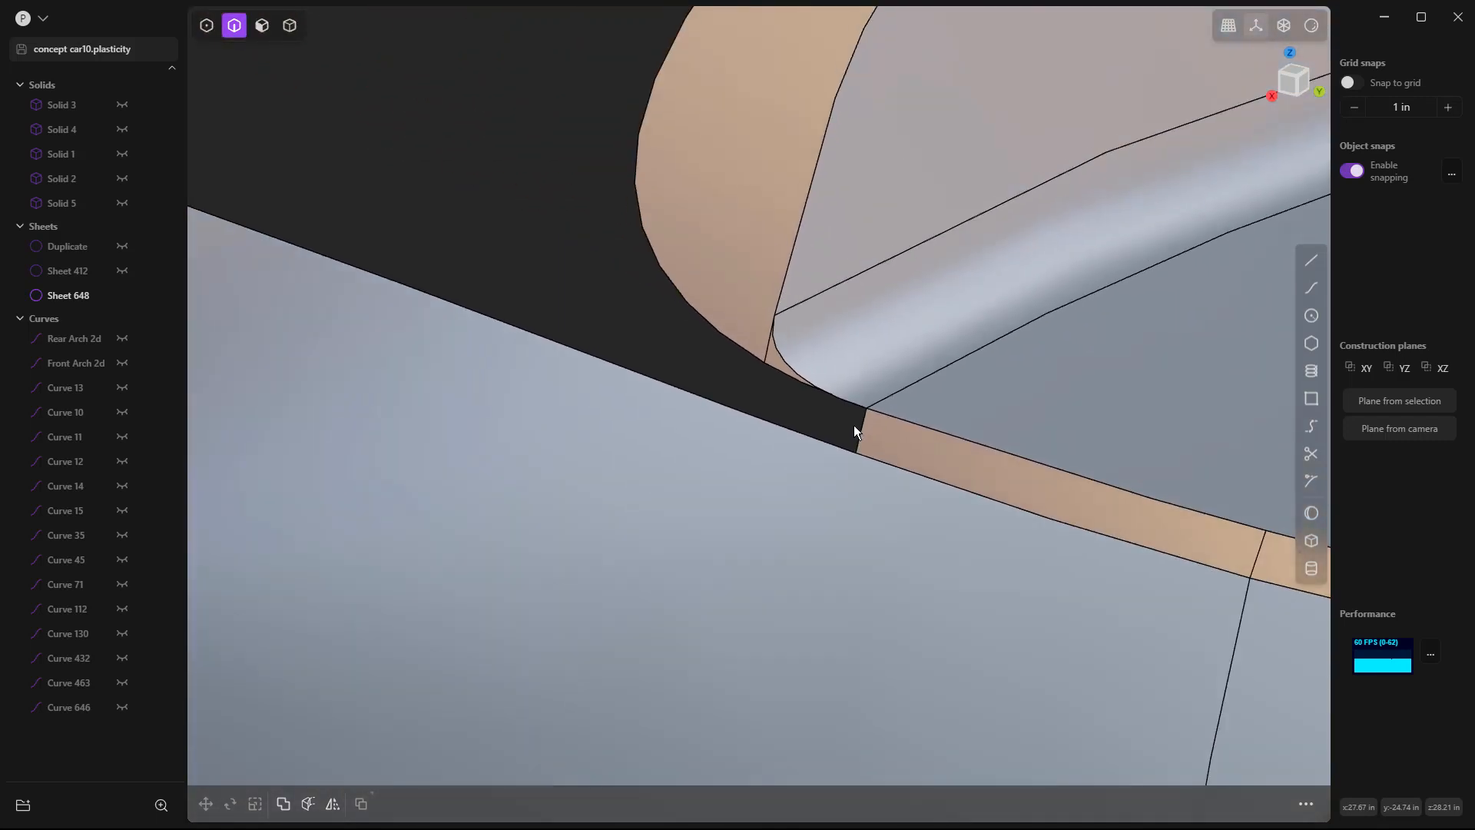
scroll(853, 425, "down", 4)
middle_click_drag(811, 397, 626, 260)
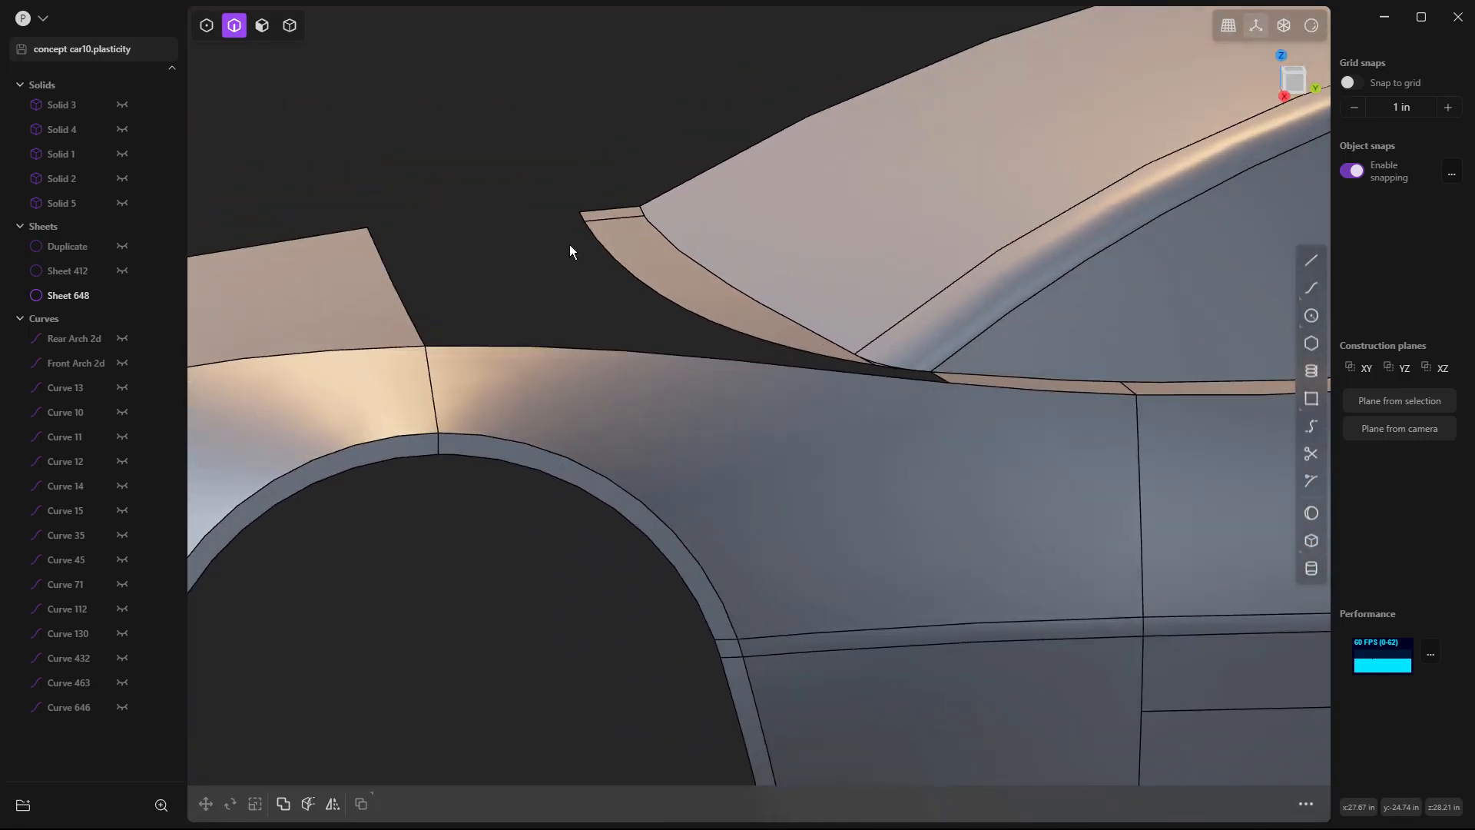
Delete the lip faces along the windshield base: the long curved strip, the short strip at the centreline and the corner sliver.
key("5")
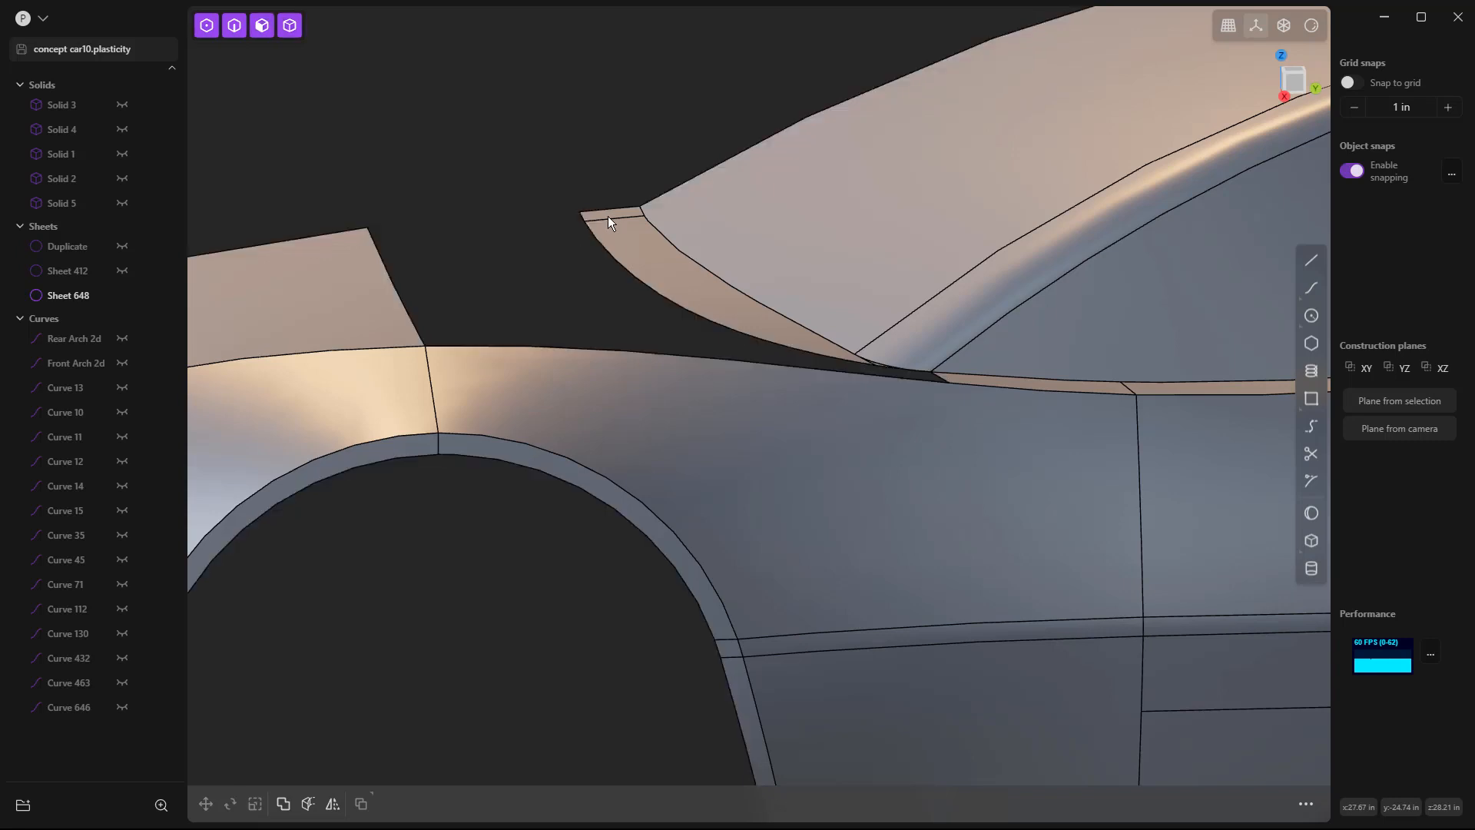
double_click(613, 216)
key("b")
left_click_drag(622, 213, 658, 255)
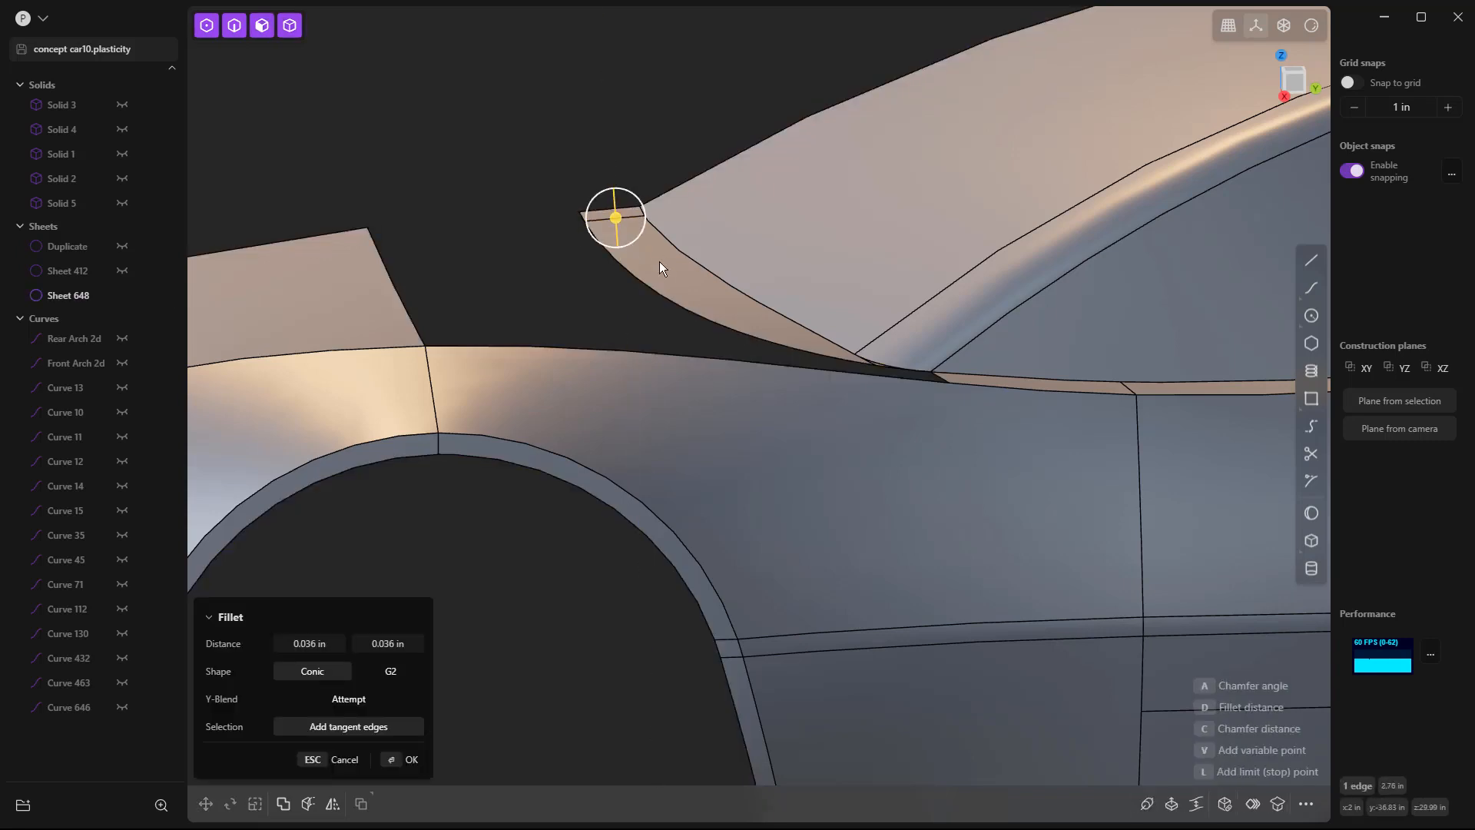
left_click(666, 276)
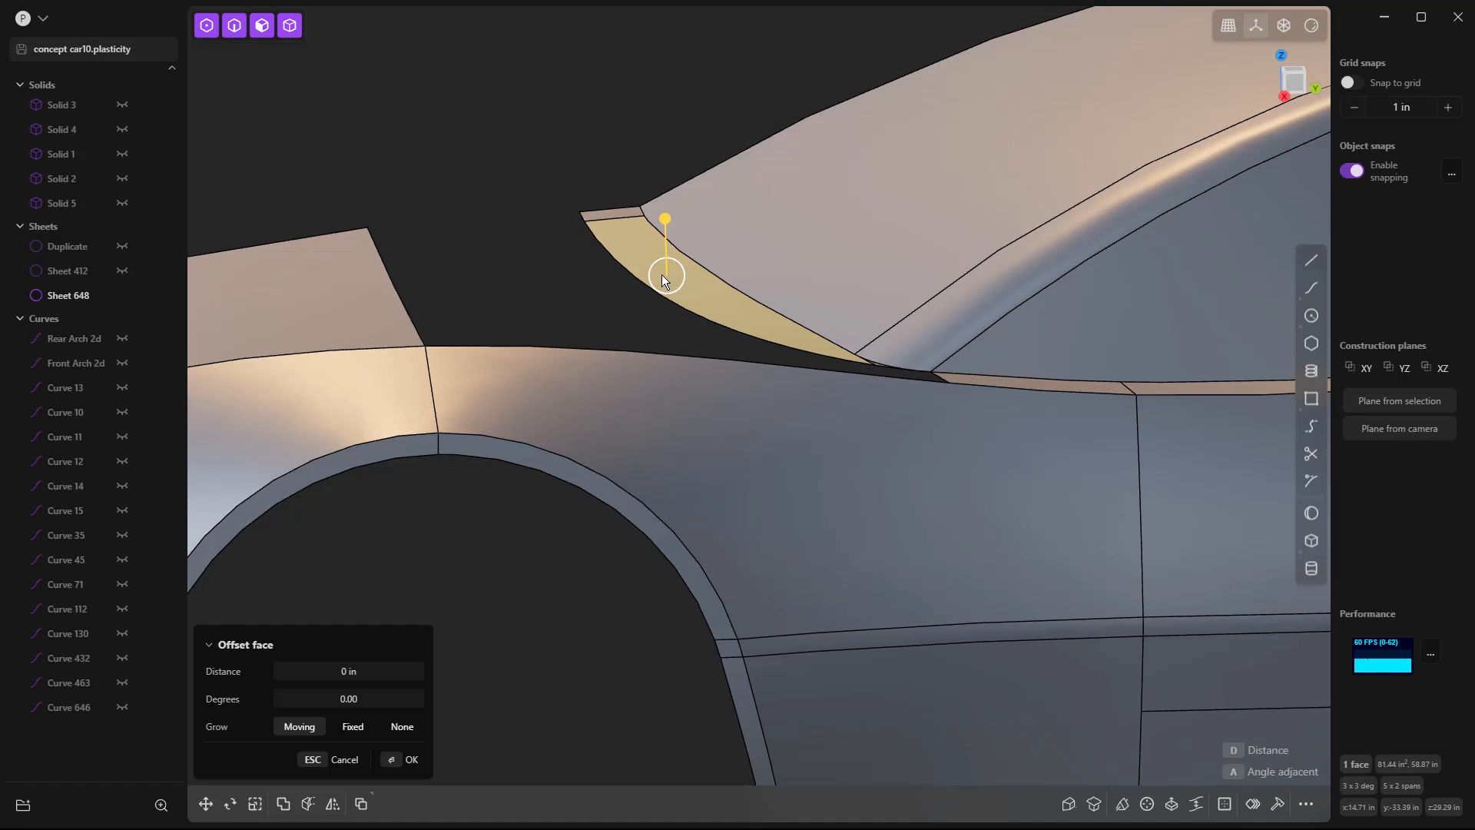
key("Delete")
scroll(625, 215, "up", 5)
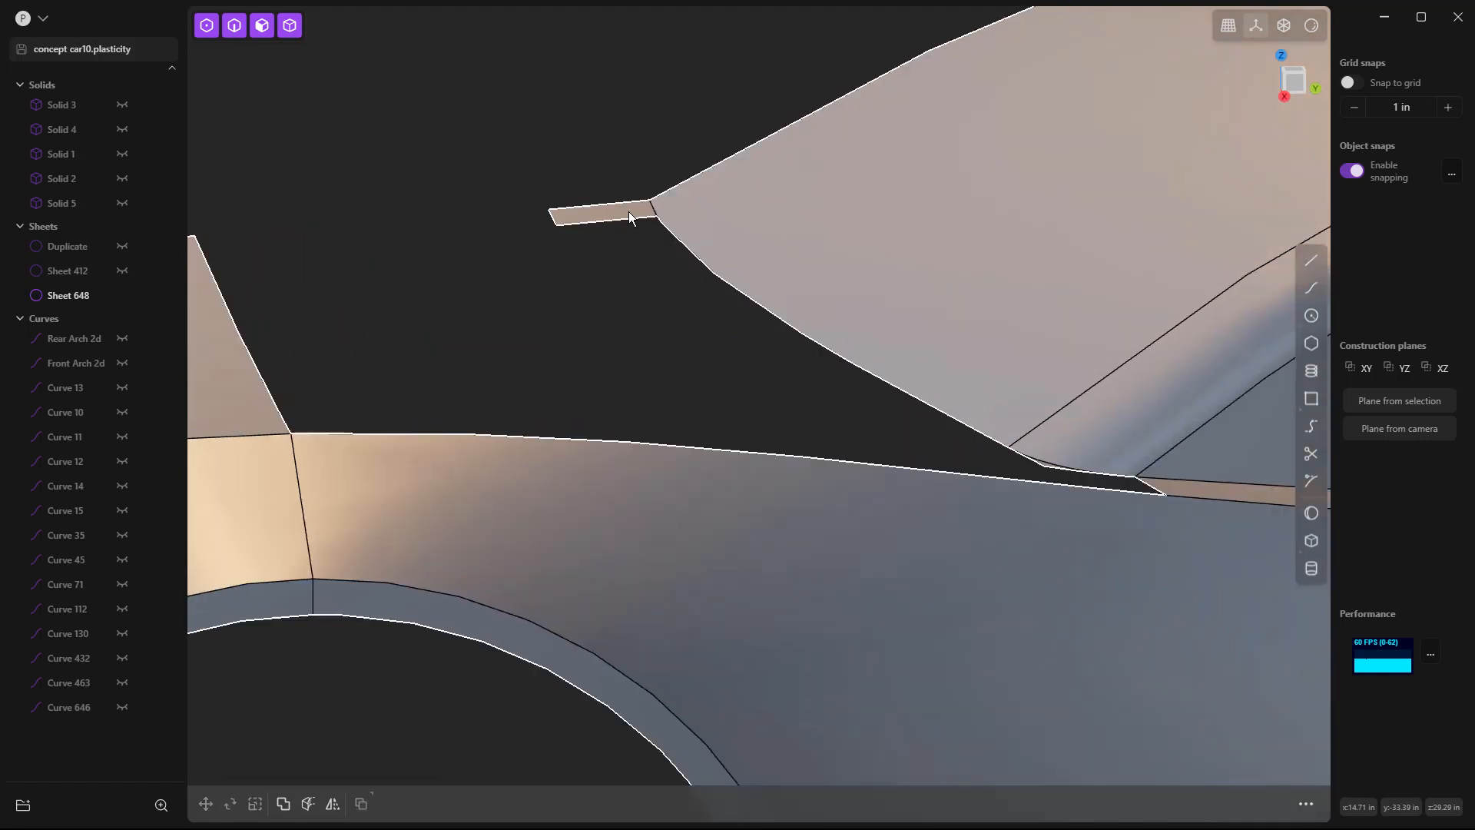
left_click(628, 215)
key("Delete")
scroll(1096, 467, "up", 5)
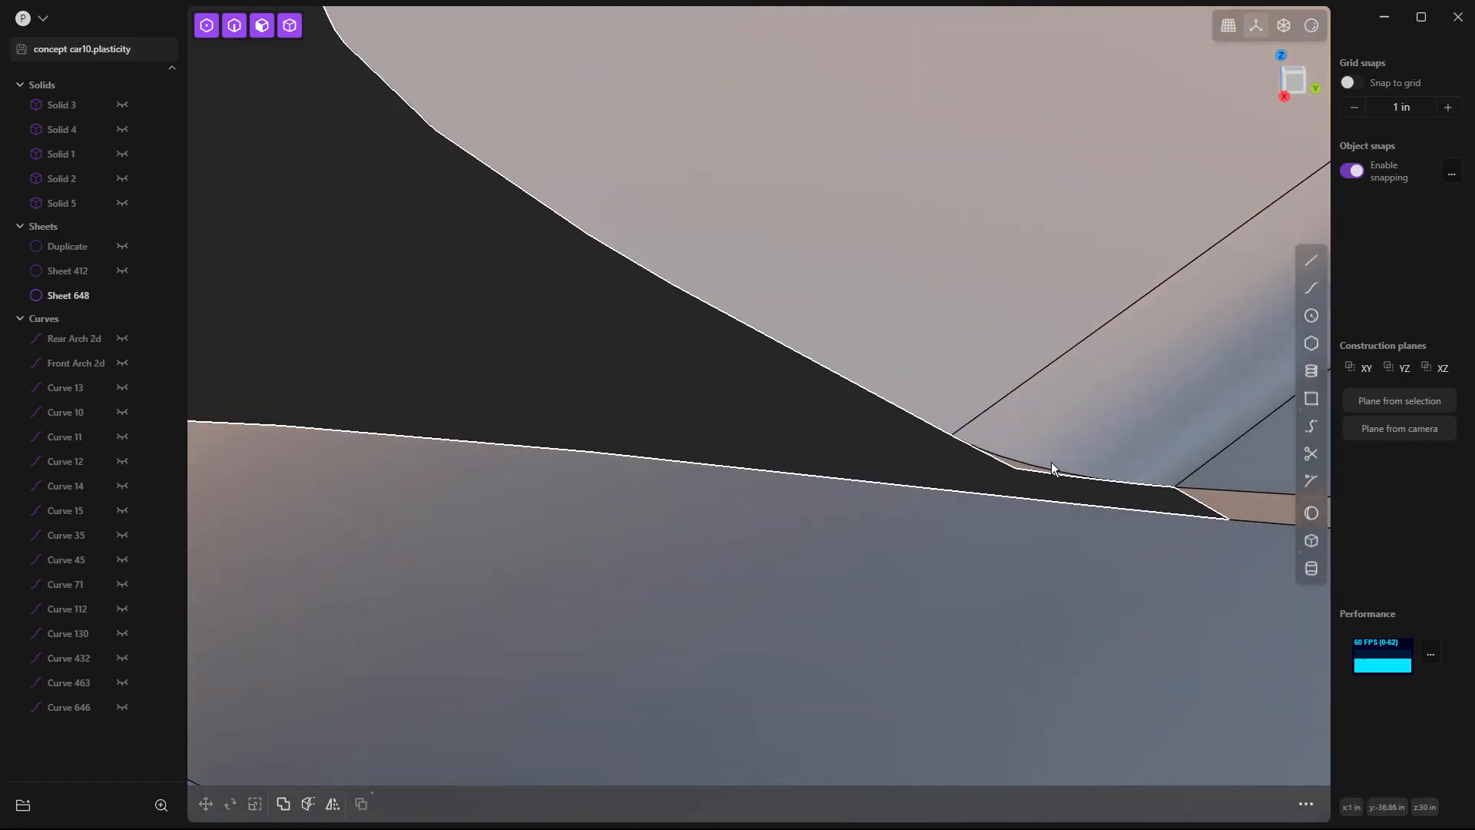
left_click(1004, 463)
key("Delete")
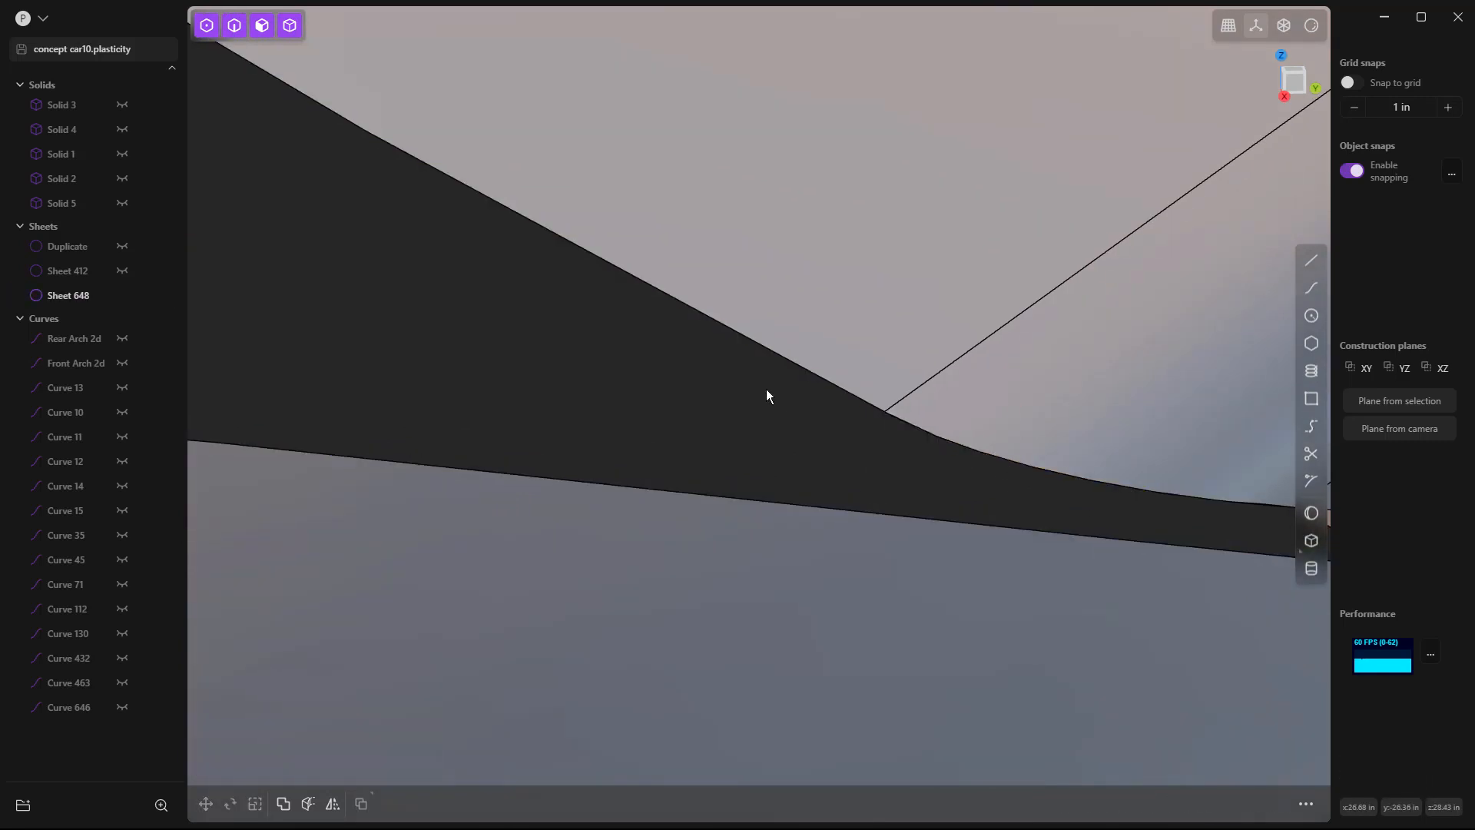
Try to extend the connected lower edges of the windshield and its pillar down to the side window ledge by 0.038 in.
scroll(675, 367, "down", 4)
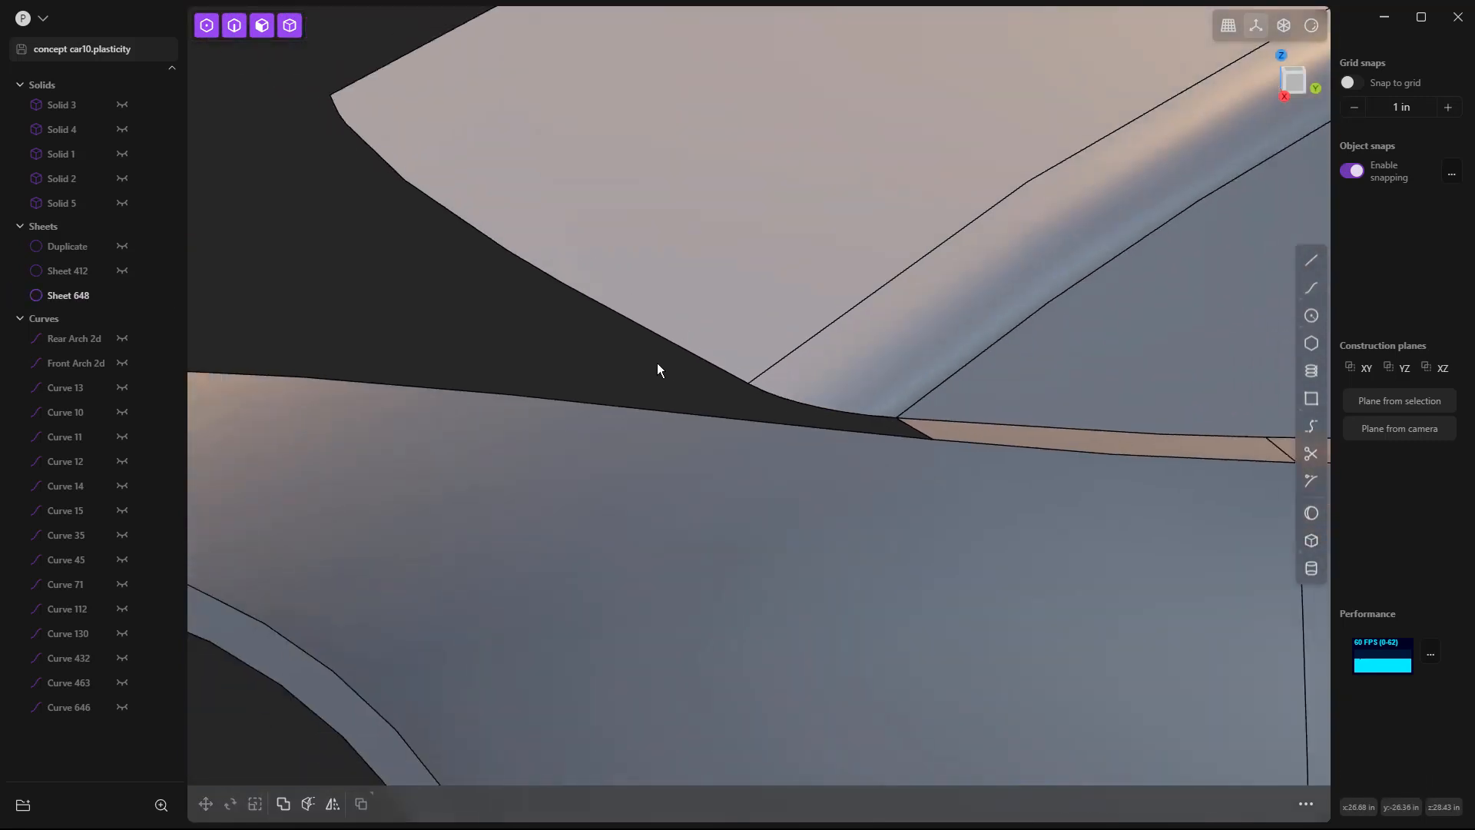
key("2")
left_click(338, 108)
key("e")
left_click(357, 132)
left_click(757, 387)
scroll(908, 422, "up", 2)
scroll(889, 421, "up", 3)
left_click(862, 413)
scroll(901, 418, "up", 2)
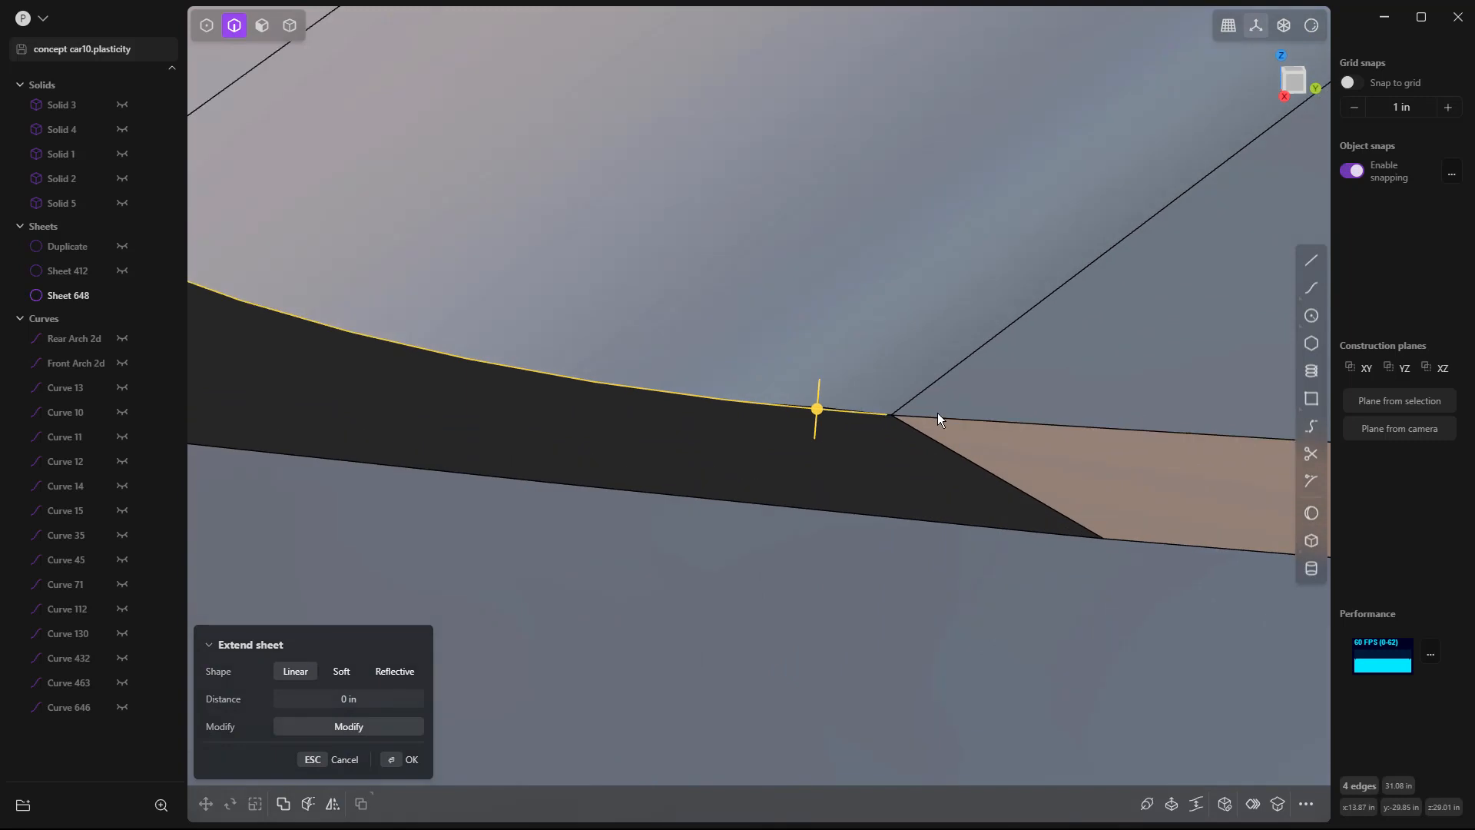
scroll(934, 412, "up", 5)
left_click(873, 422)
left_click(876, 423)
left_click_drag(878, 424, 845, 487)
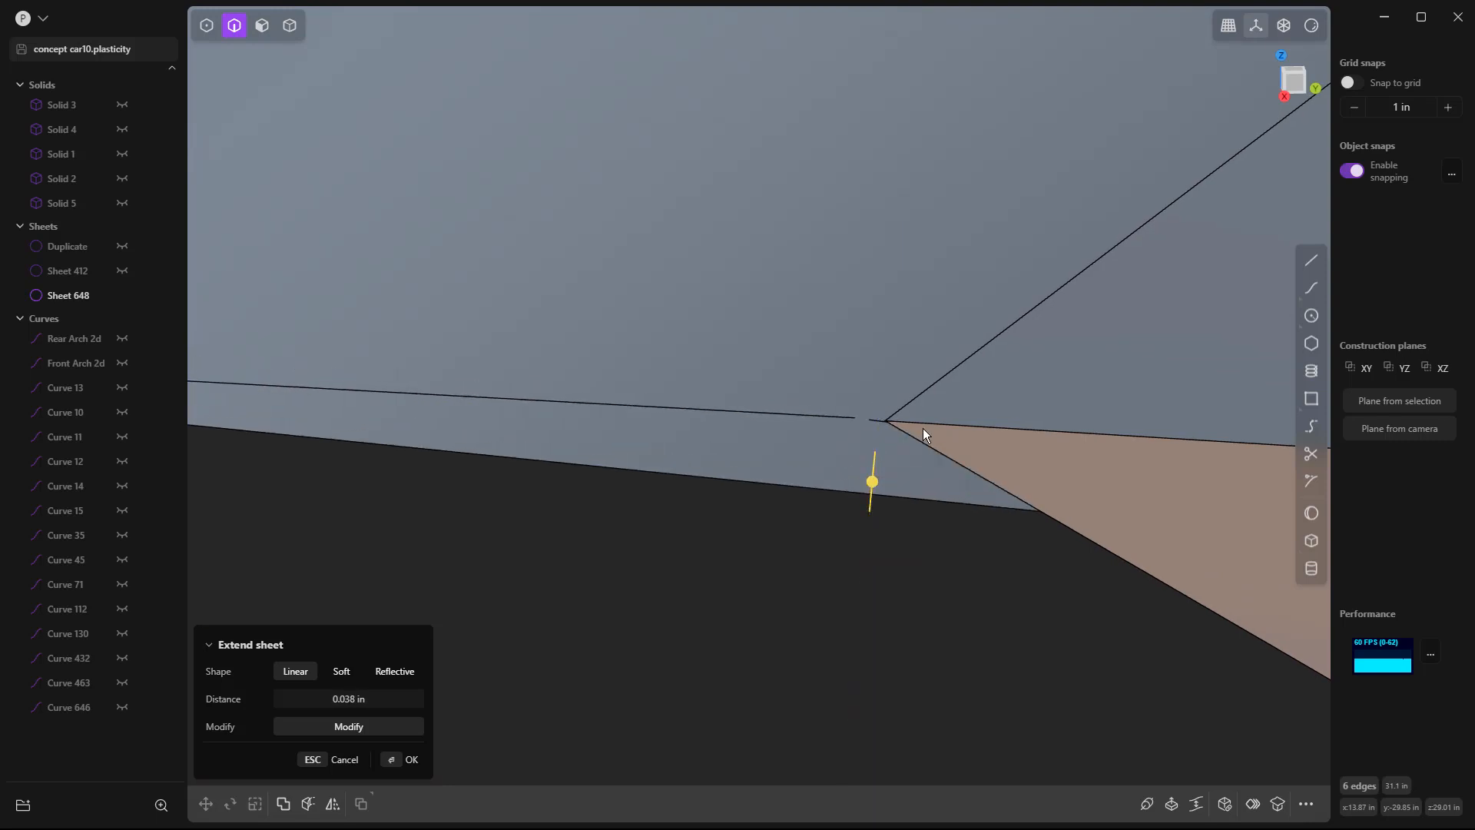
scroll(922, 427, "down", 6)
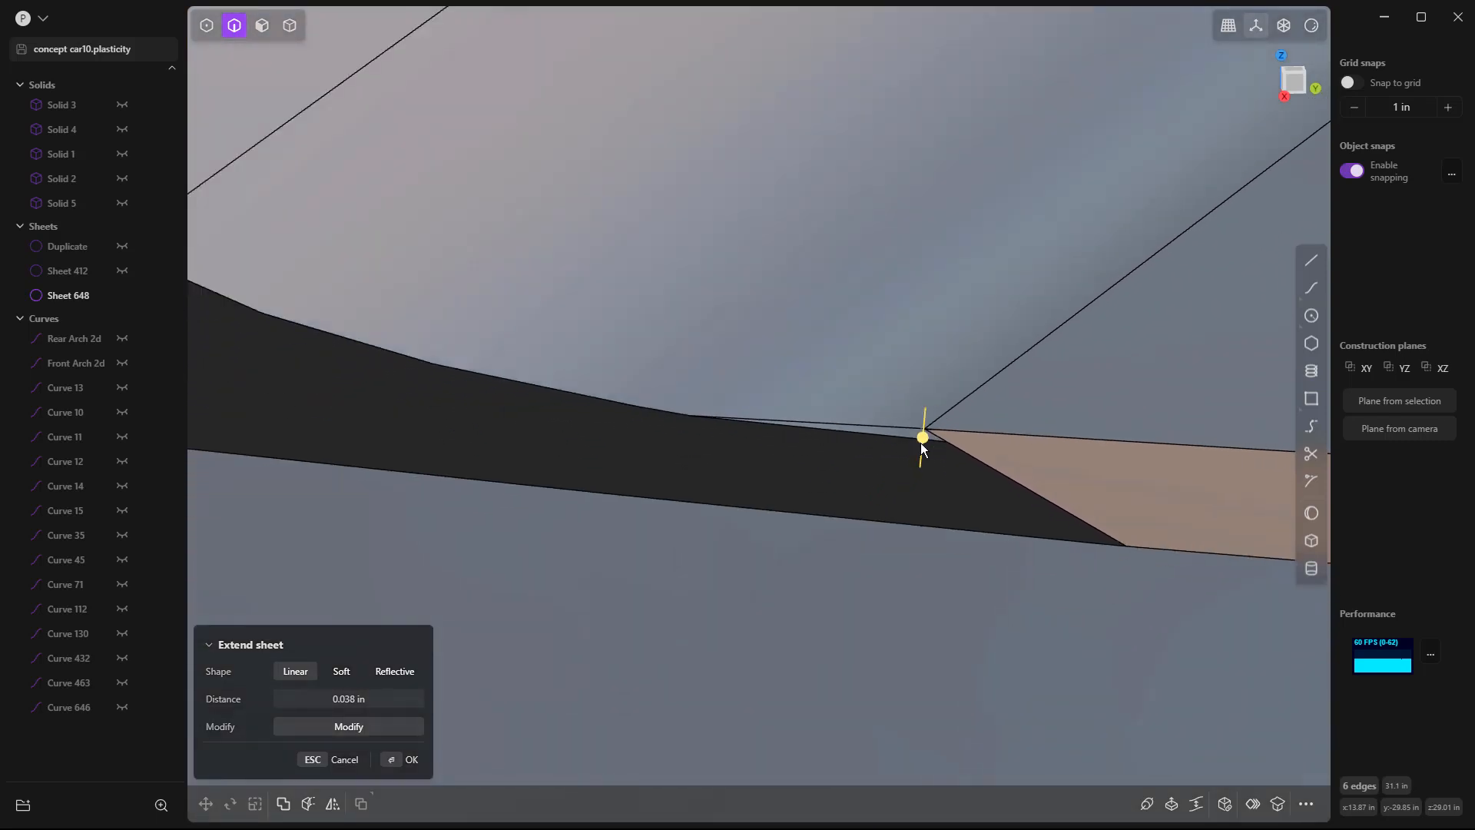
scroll(922, 444, "down", 5)
mouse_move(916, 439)
left_mouse_down()
mouse_move(914, 477)
mouse_move(927, 423)
mouse_move(921, 448)
left_mouse_up()
key("Escape")
key("Escape")
scroll(925, 444, "up", 2)
scroll(860, 419, "down", 8)
scroll(626, 379, "down", 4)
middle_click_drag(636, 381, 694, 380)
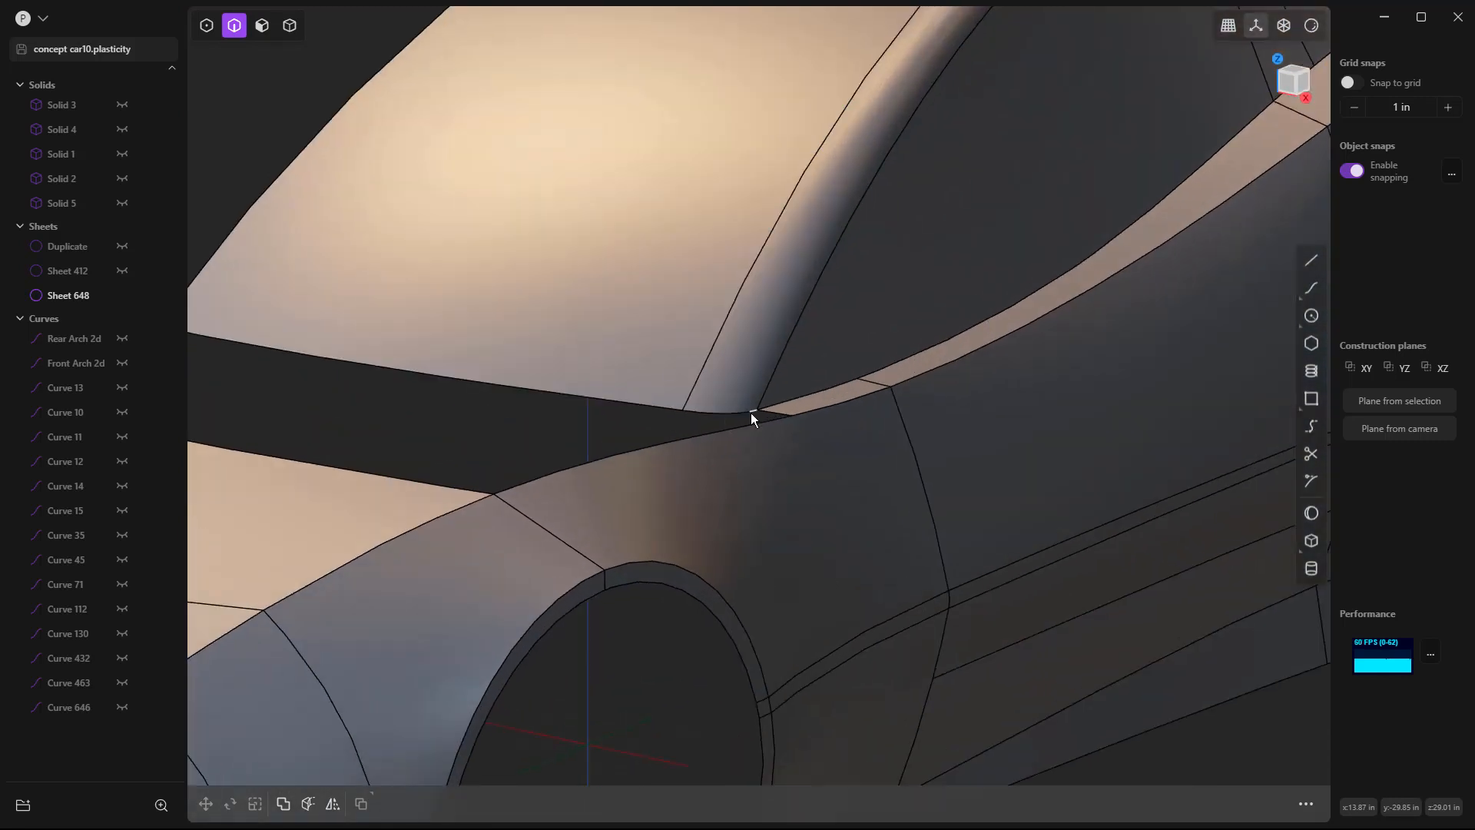
scroll(765, 411, "up", 3)
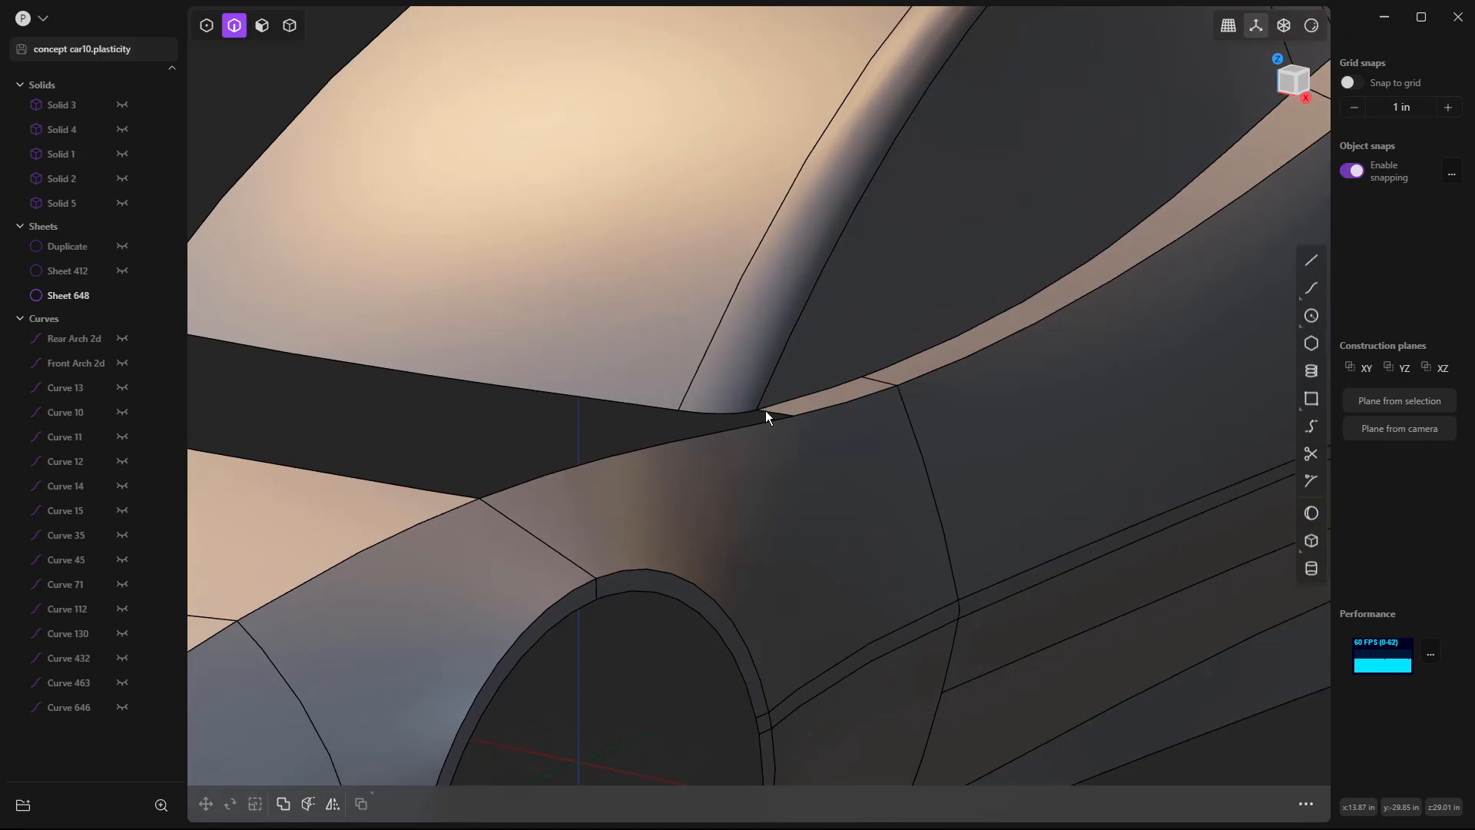
Bridge the side window ledge's upper edge to the lower end of the windshield pillar edge, with start T 1.00, start G1 and end G0.
scroll(772, 413, "up", 2)
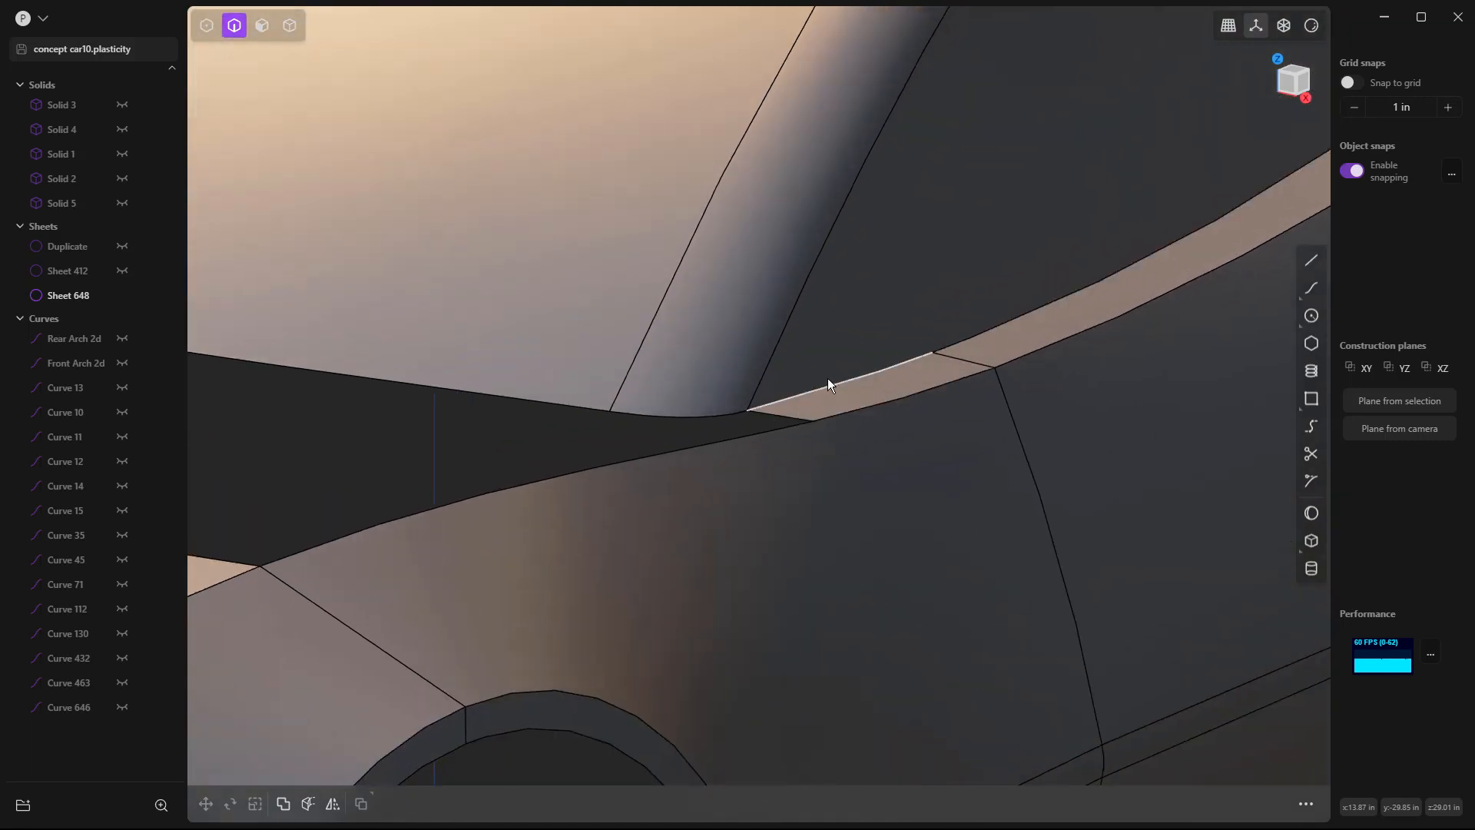
left_click(995, 328)
key("f")
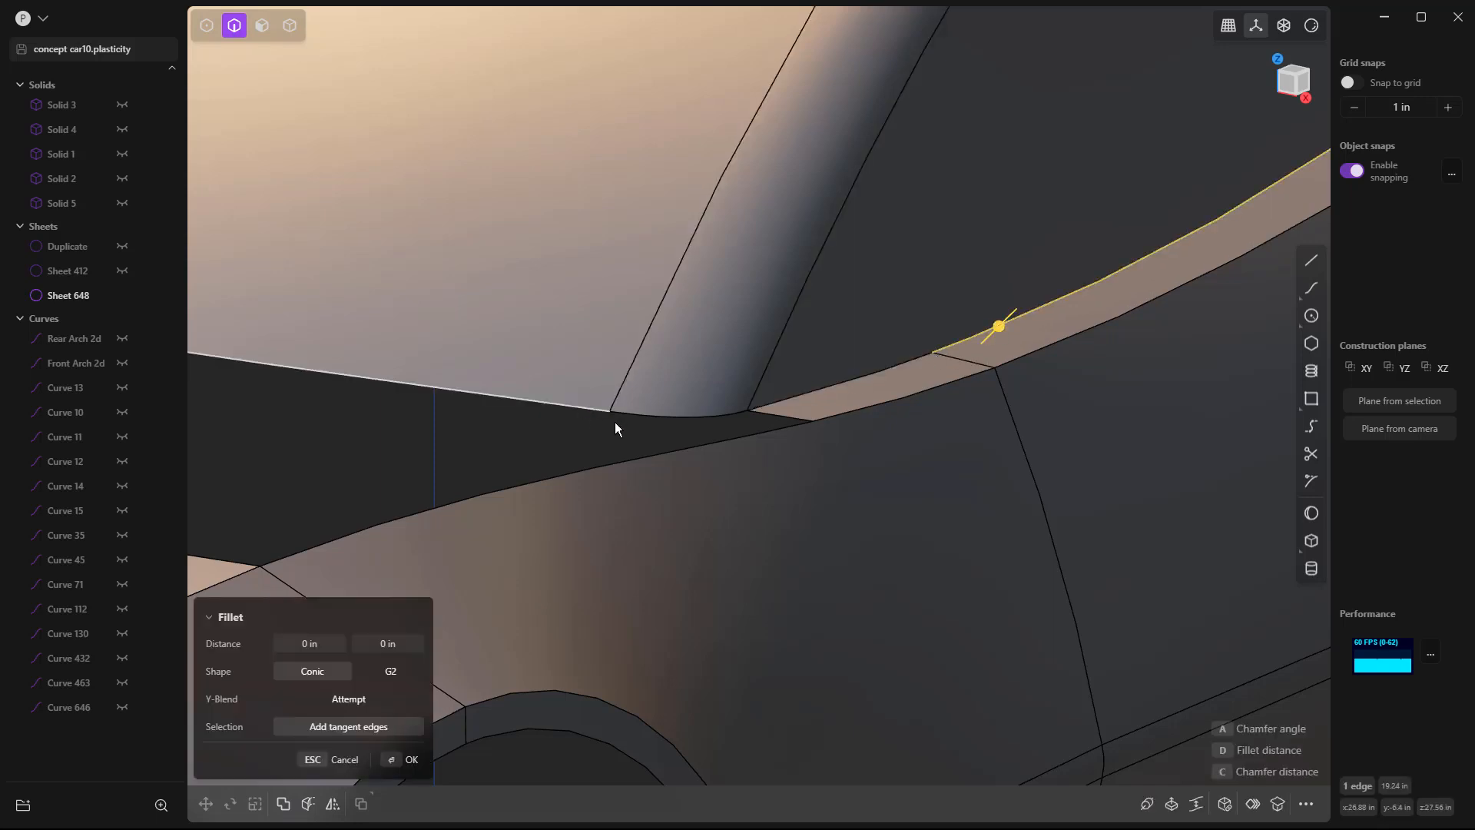
left_click(652, 456)
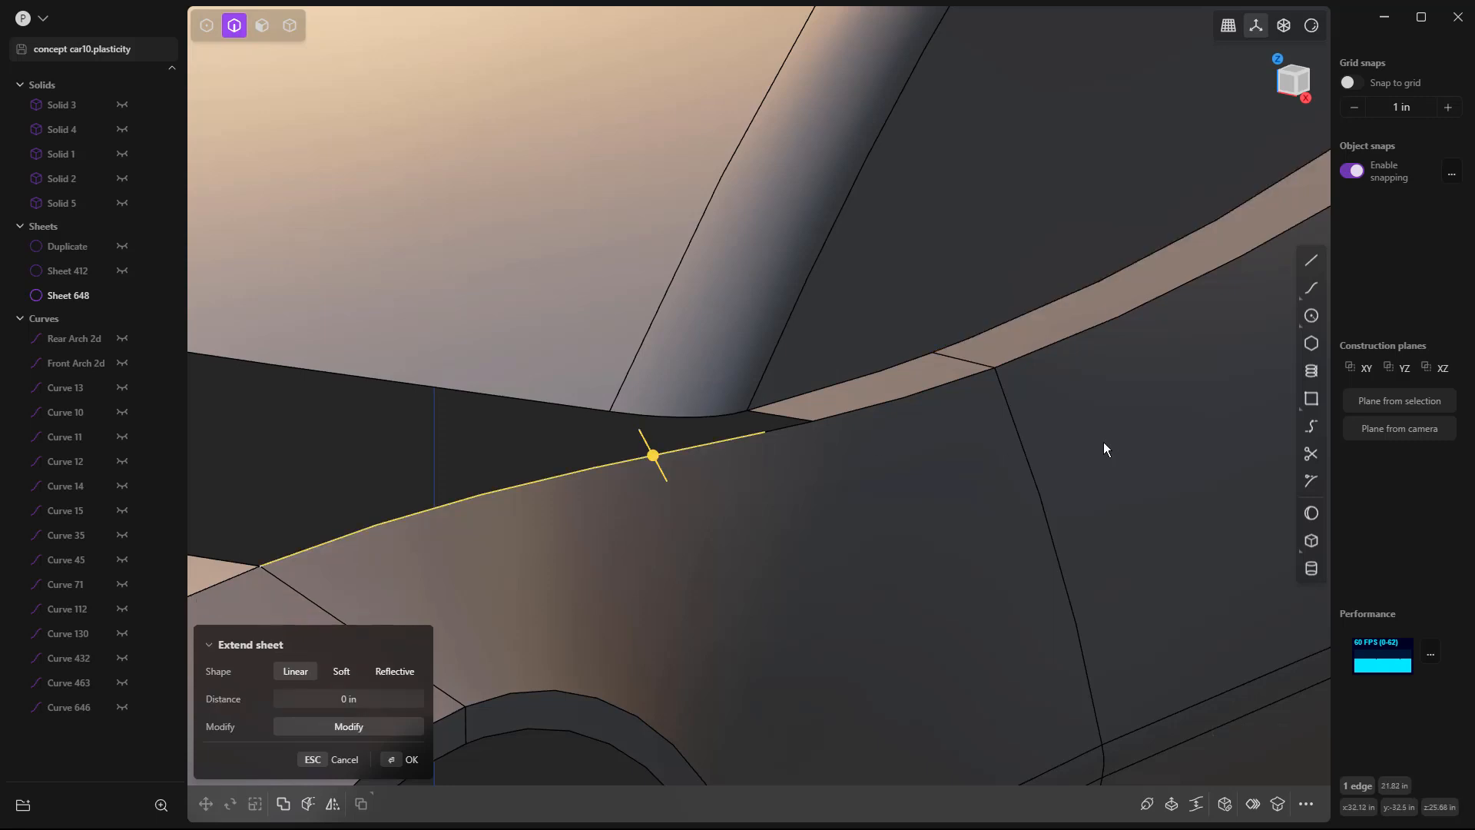
left_click(1315, 428)
left_click(950, 350)
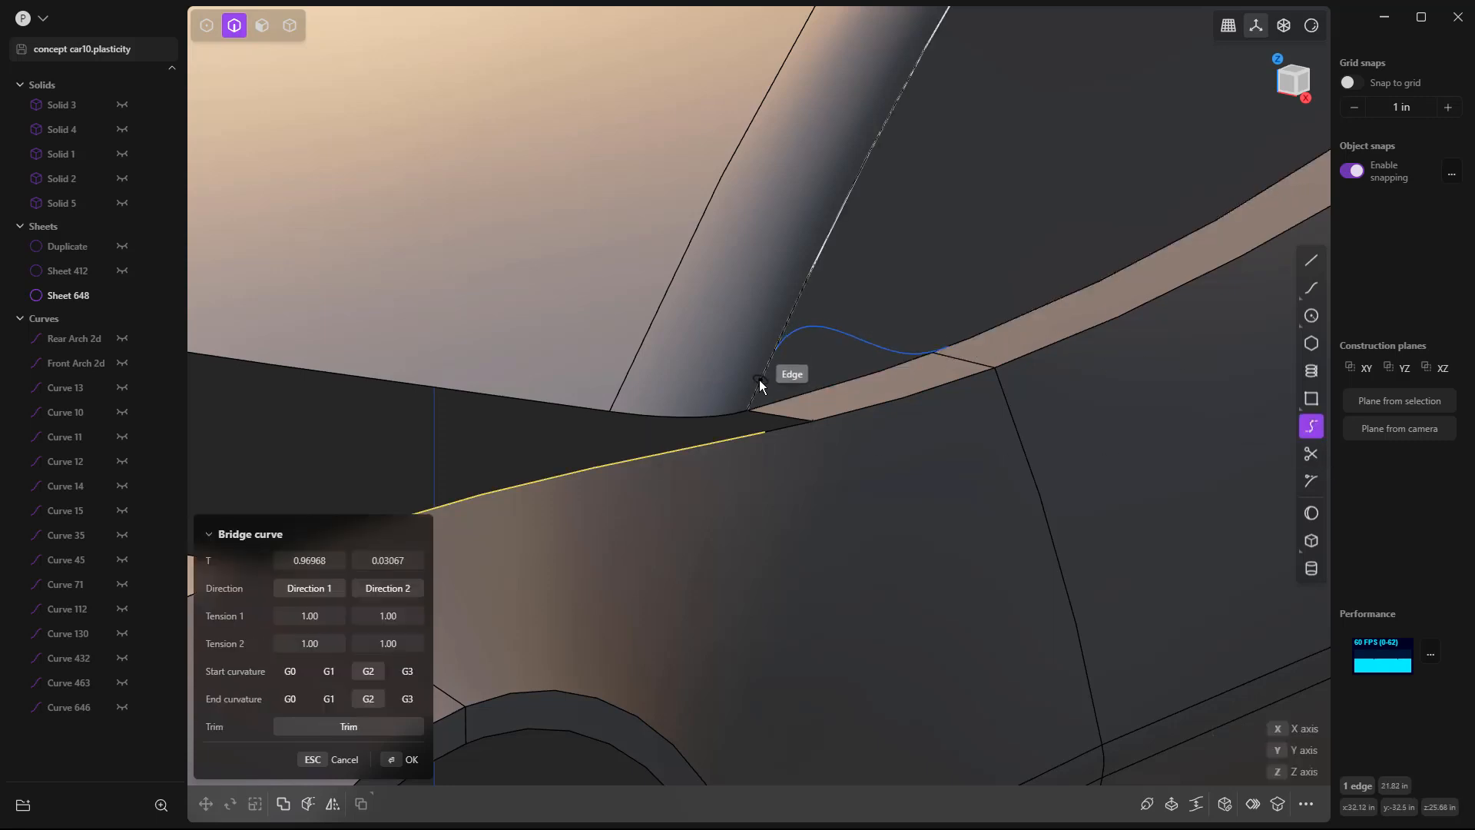
left_click(754, 391)
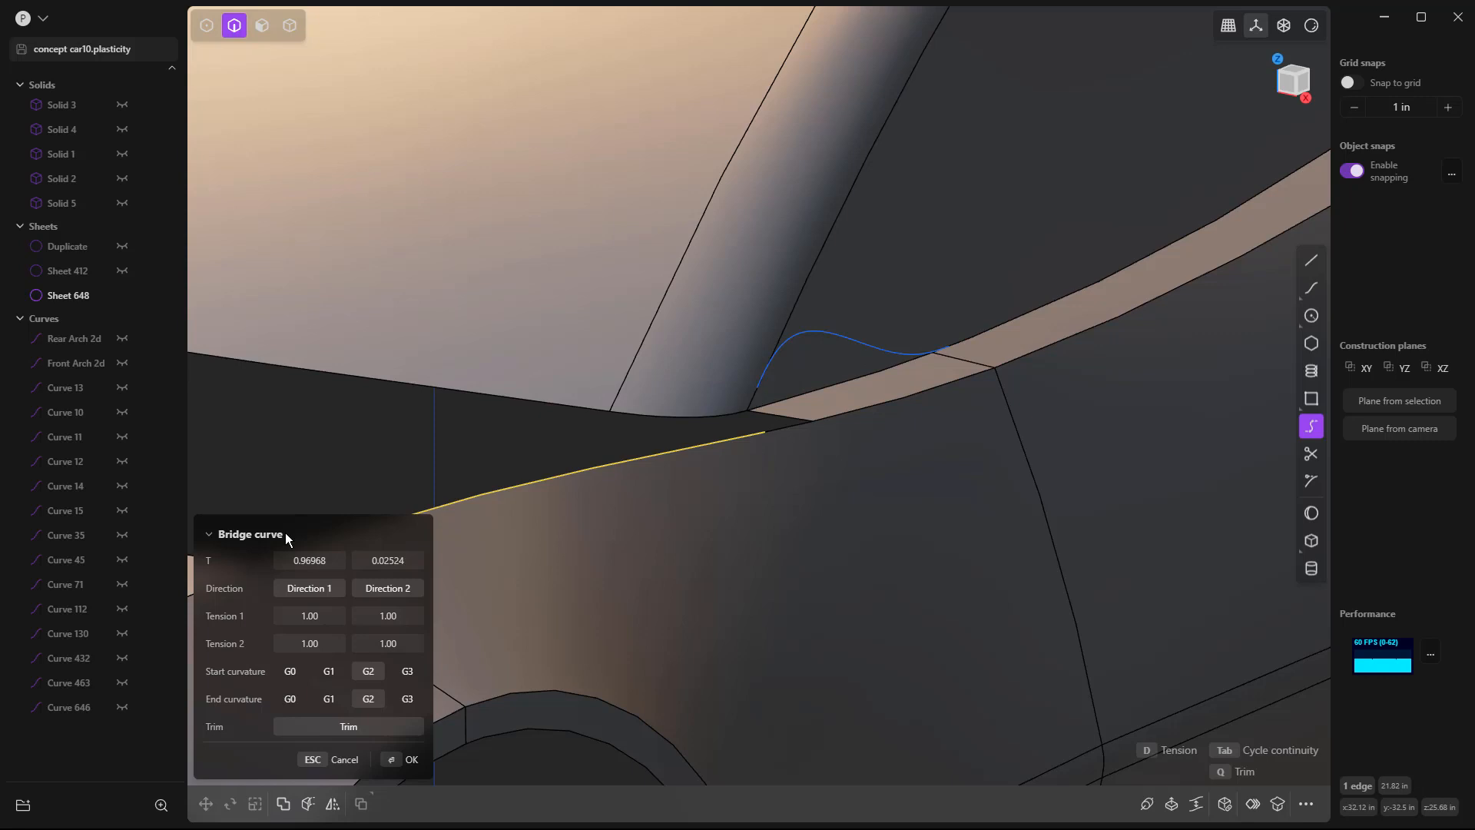
left_click(290, 699)
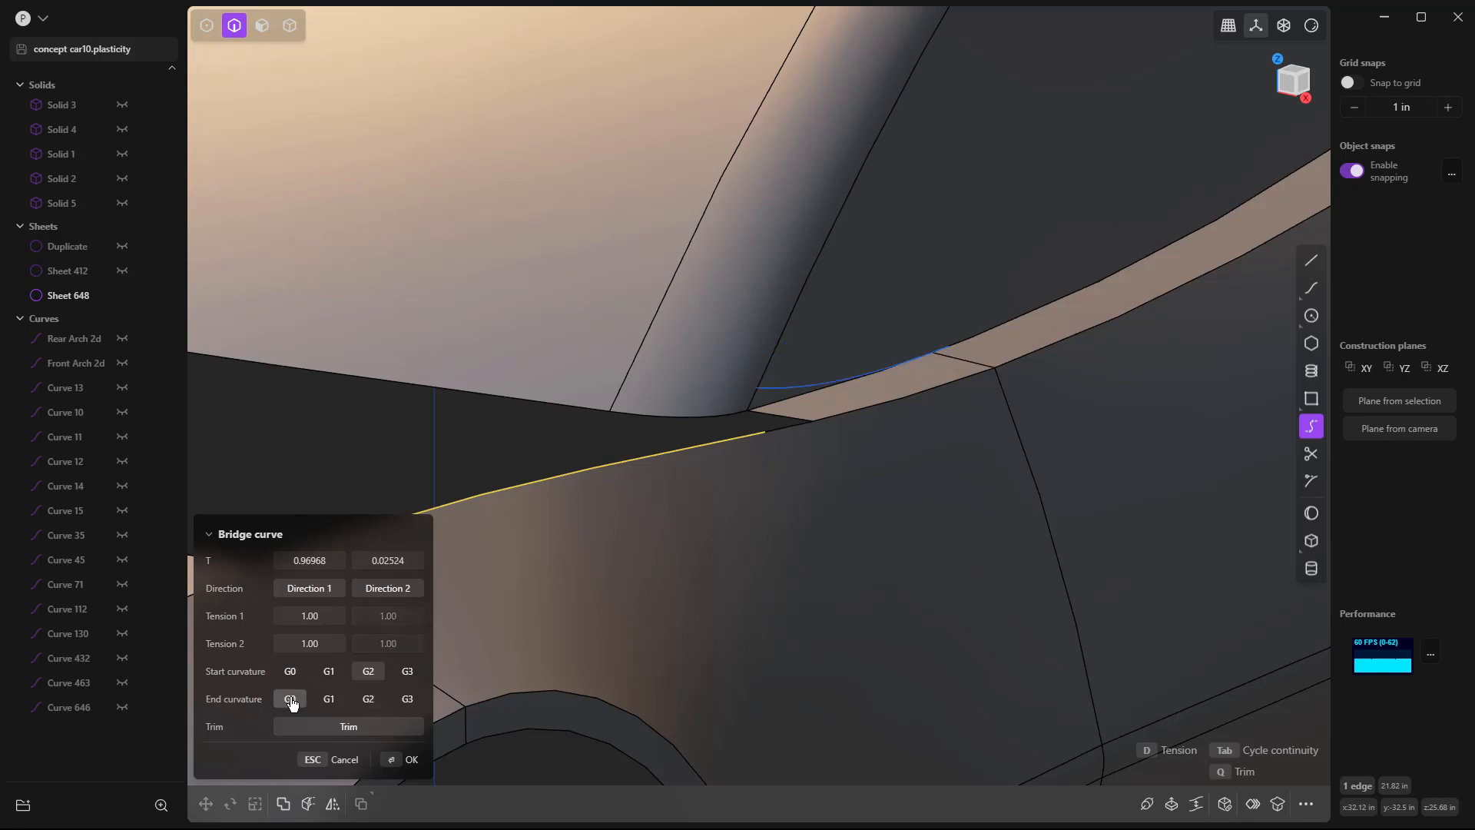
left_click(330, 672)
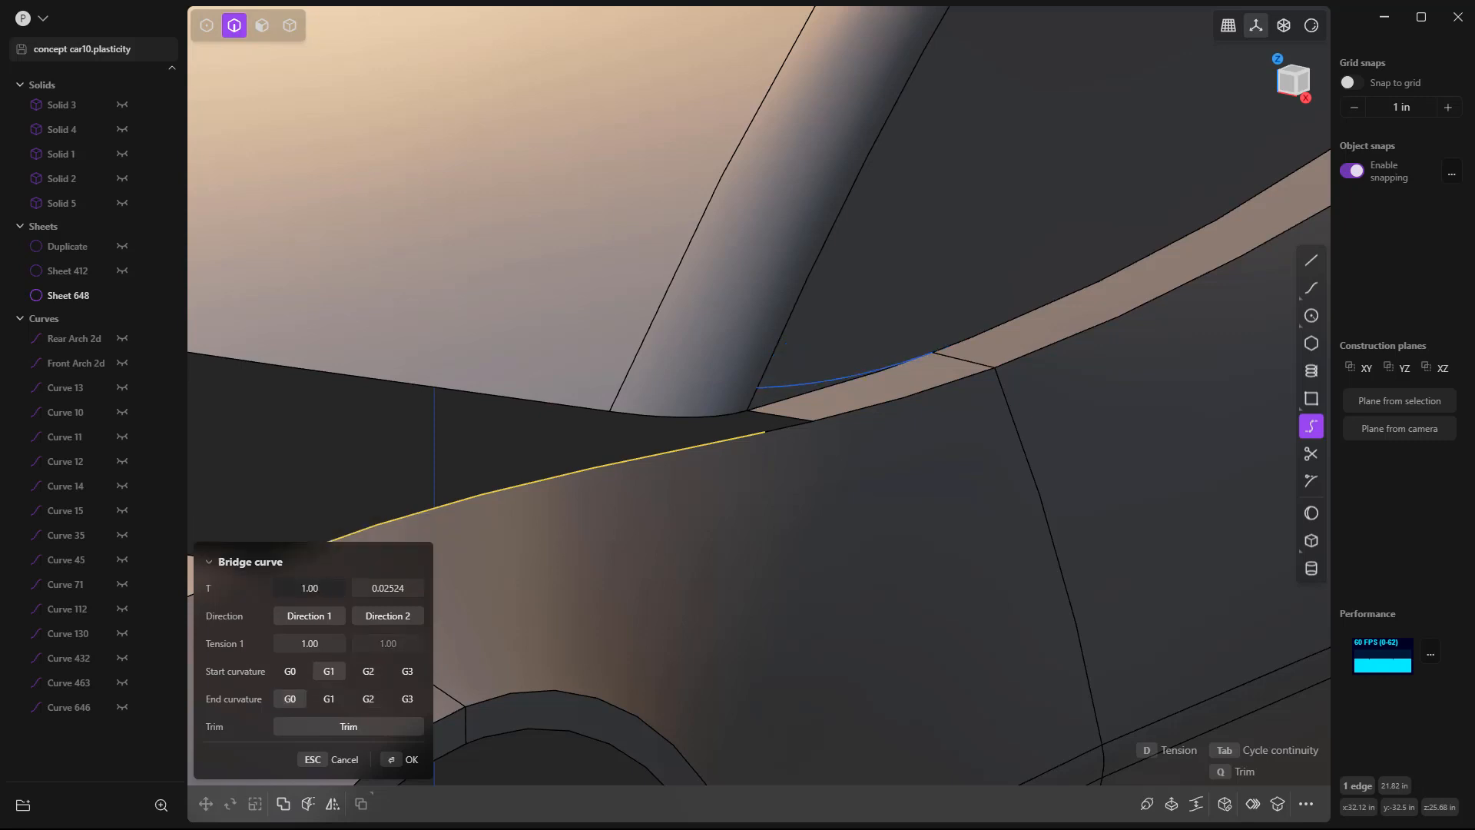
scroll(565, 429, "down", 1)
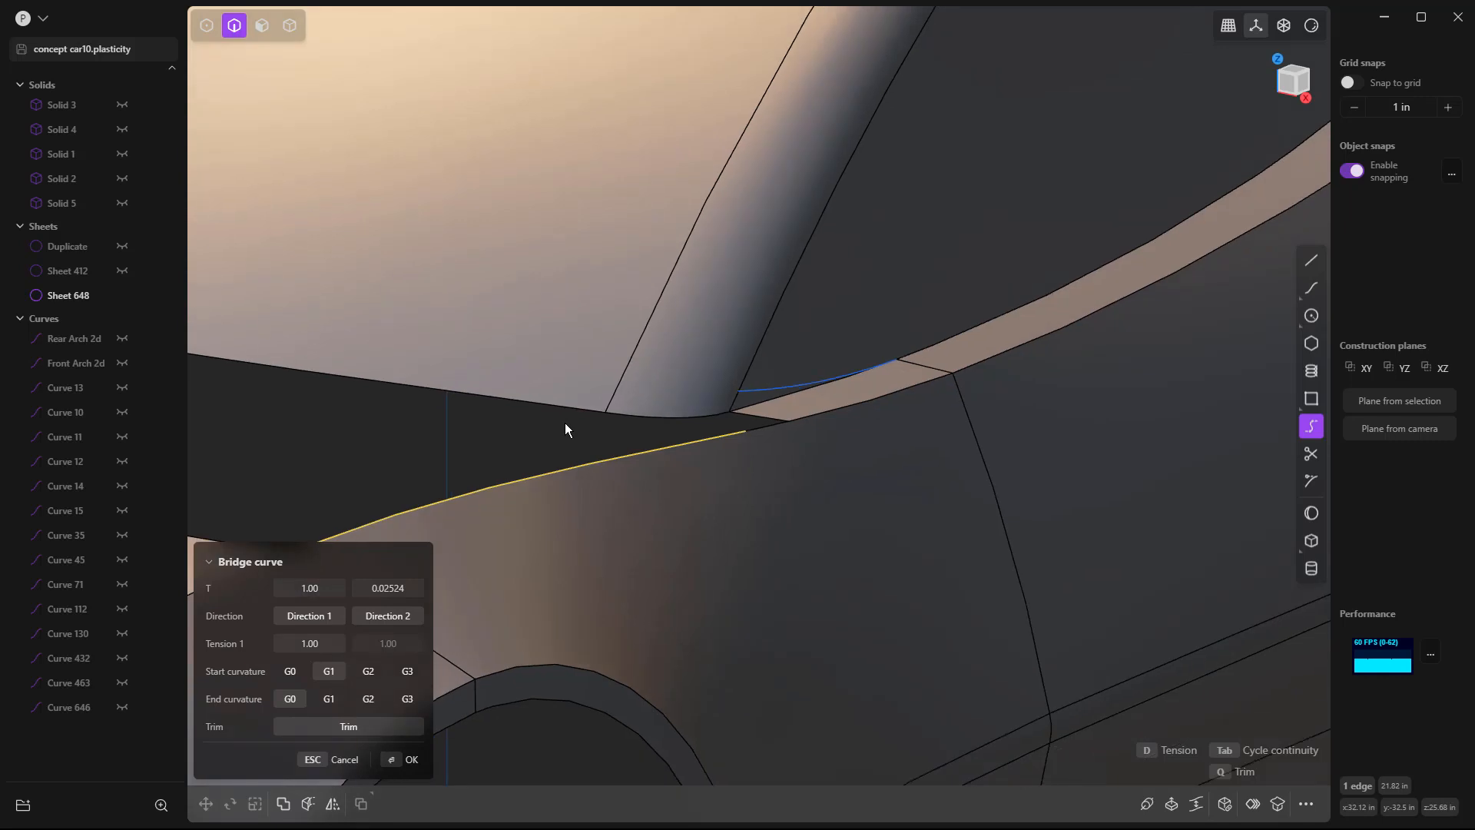
key("Return")
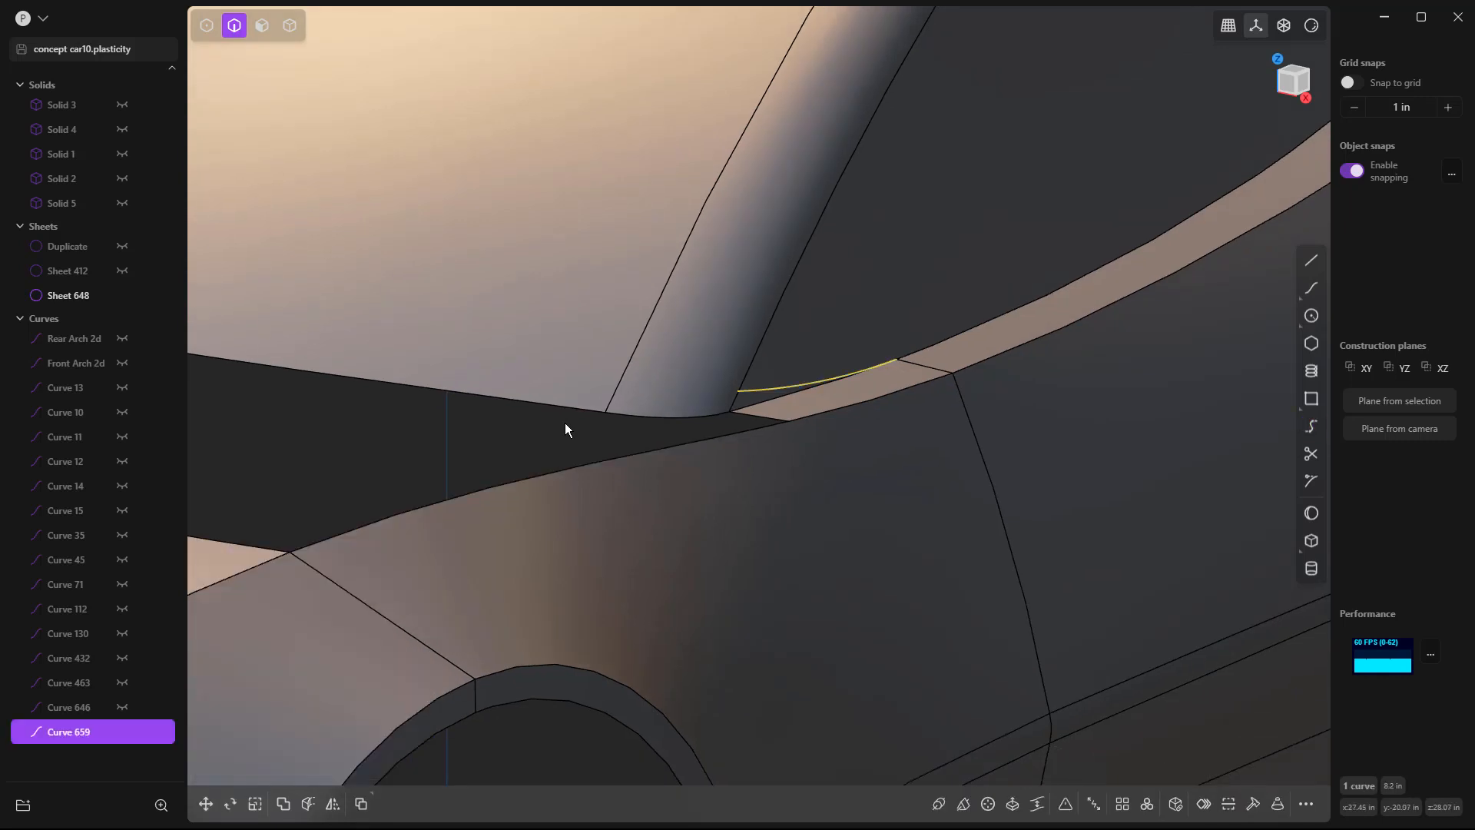
Imprint the bridge curve onto the side window from the right view and delete the curve.
key("KP_3")
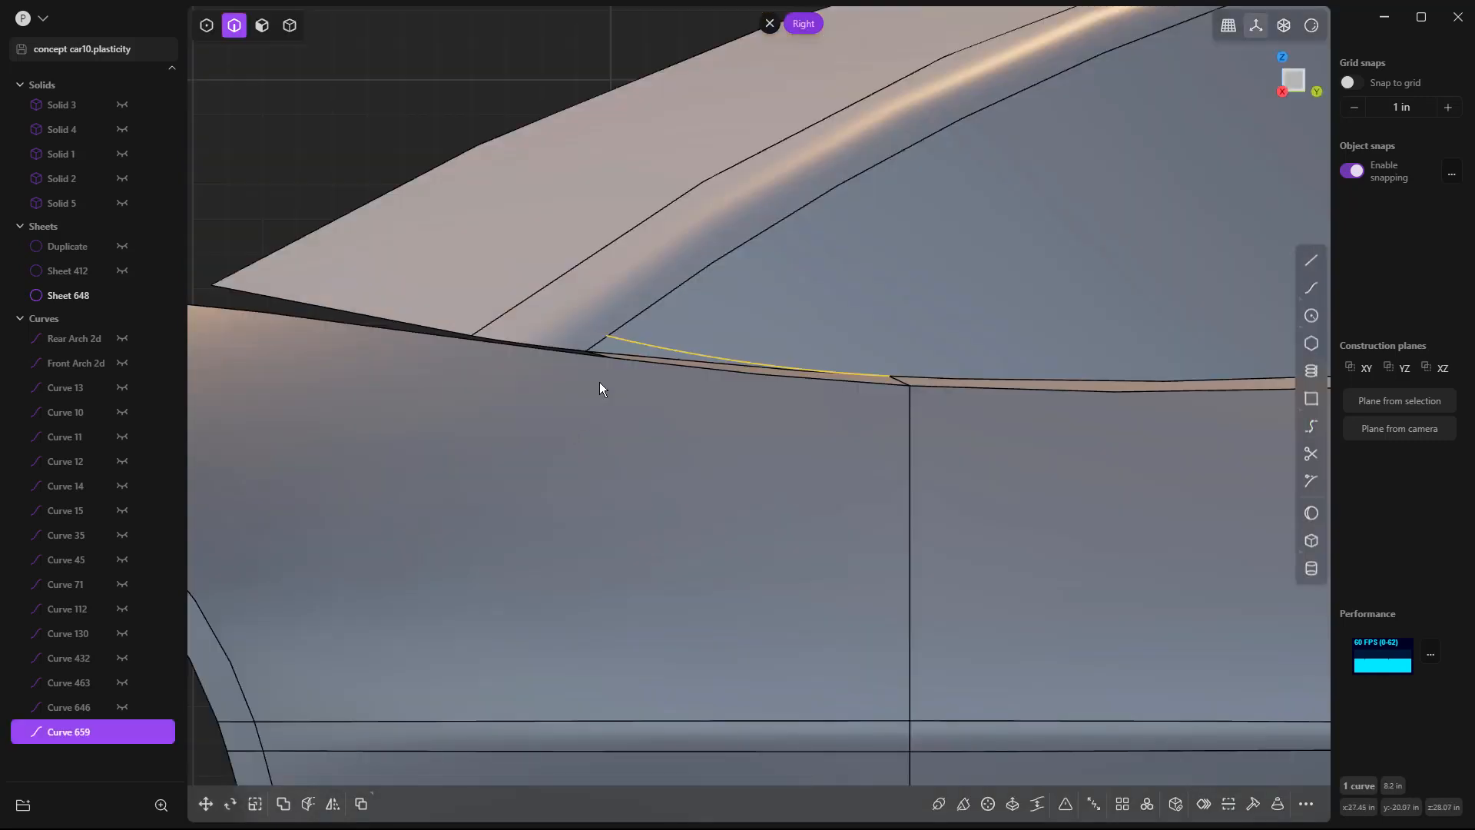
key("i")
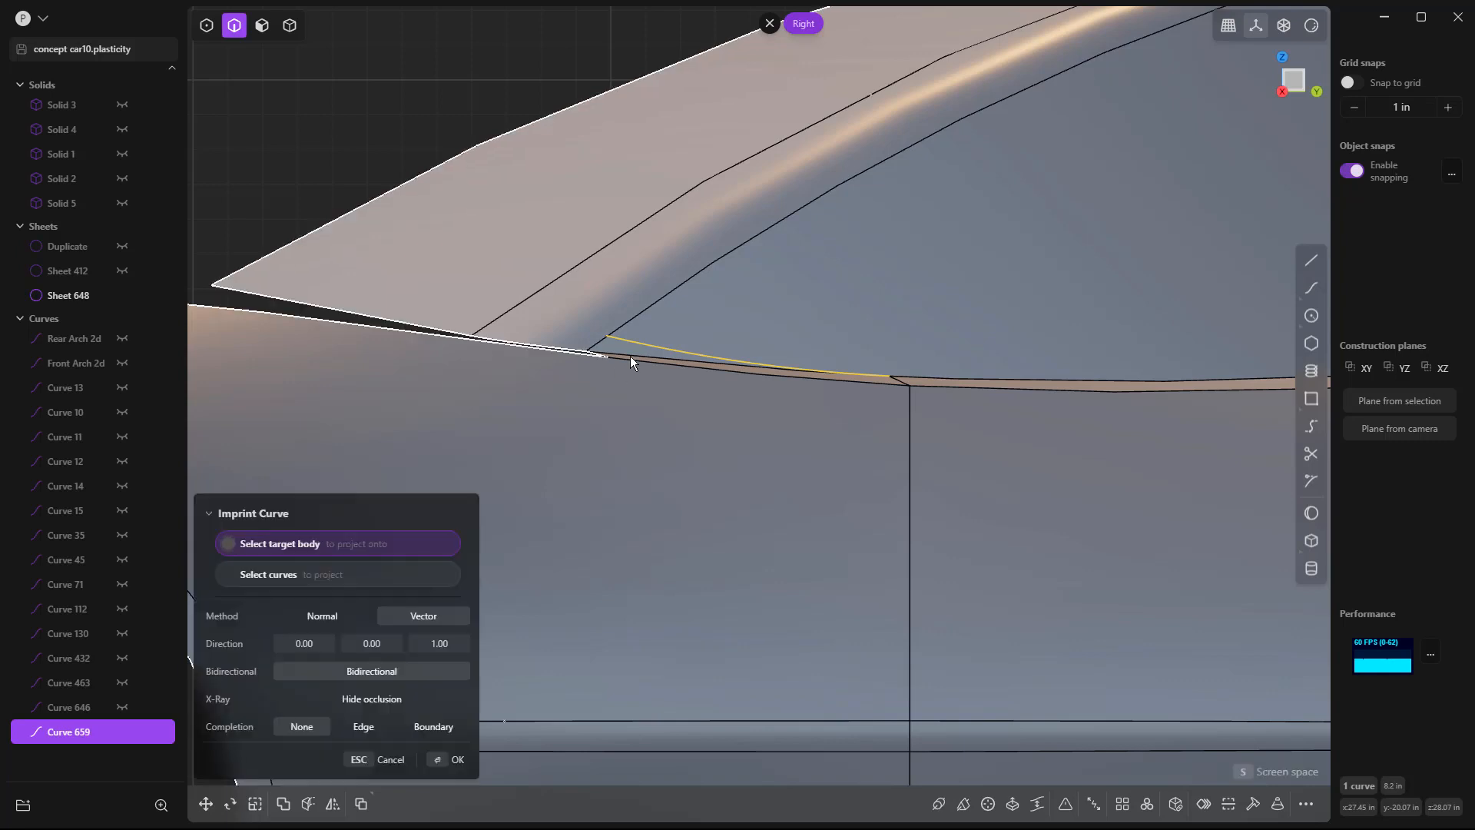
left_click(673, 324)
key("Escape")
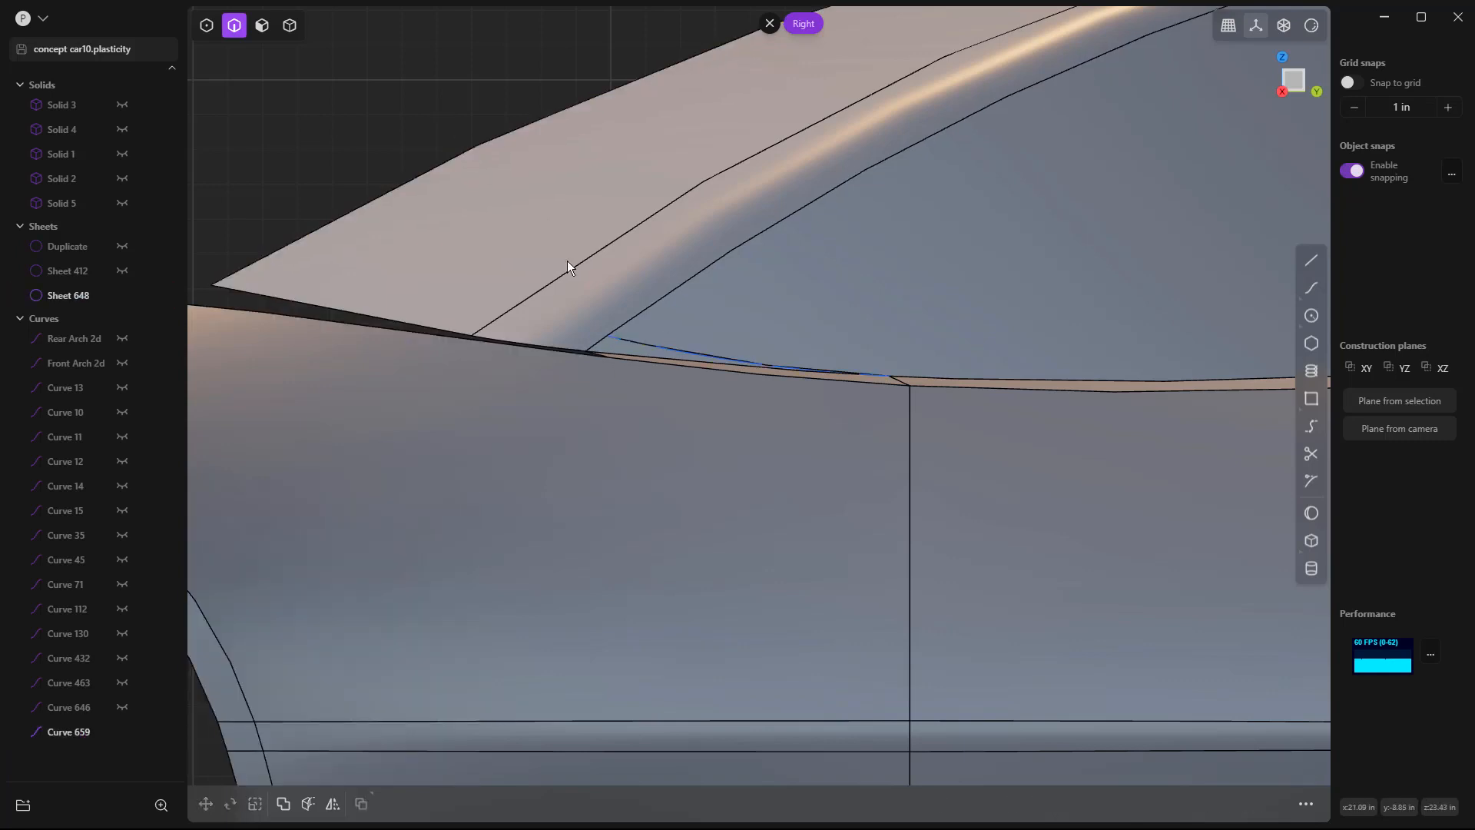
key("Delete")
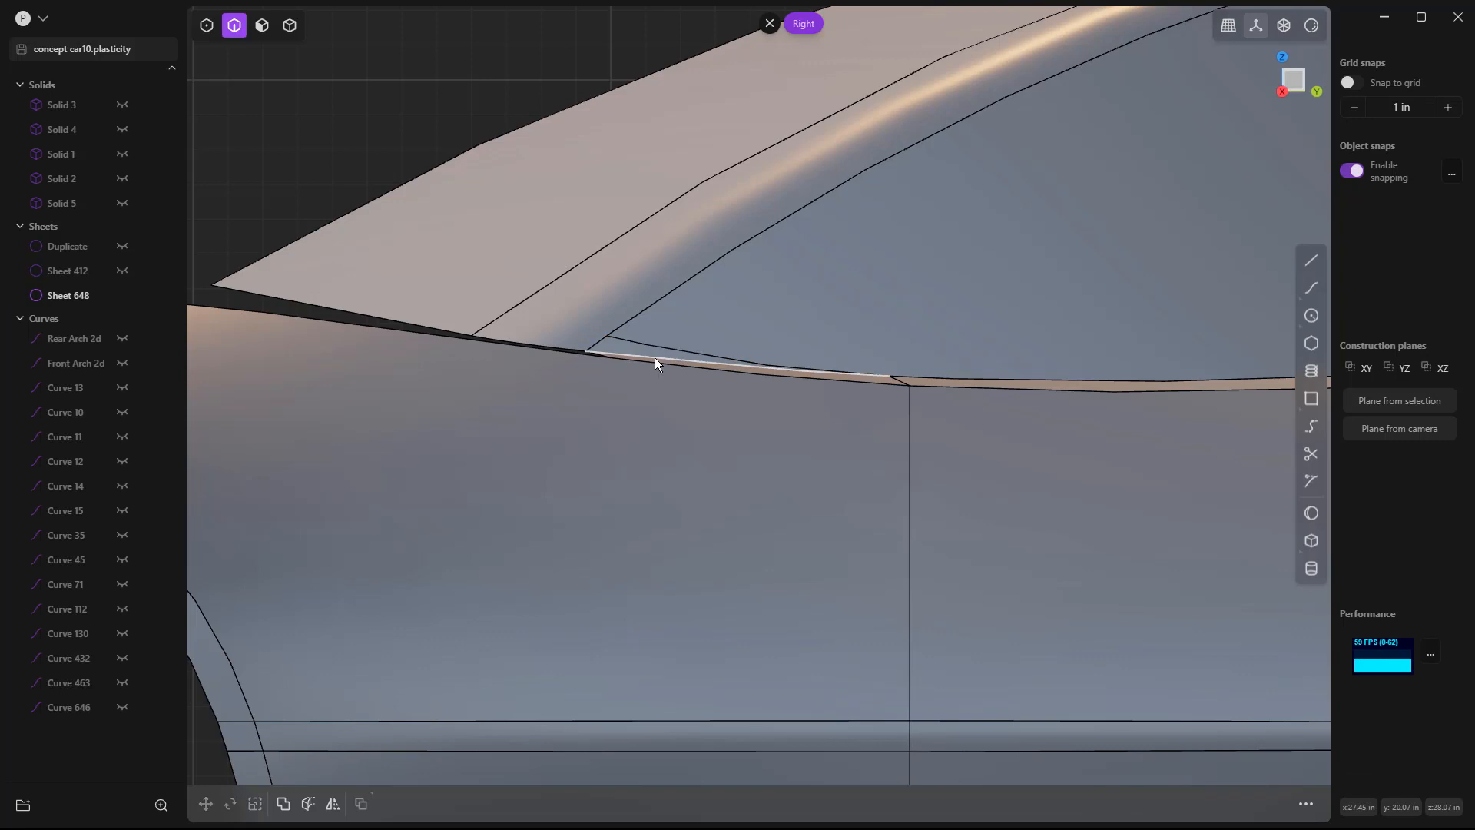
Draw a line from the ledge's lower front corner up to the front end of the imprinted edge on the pillar.
scroll(884, 367, "down", 2)
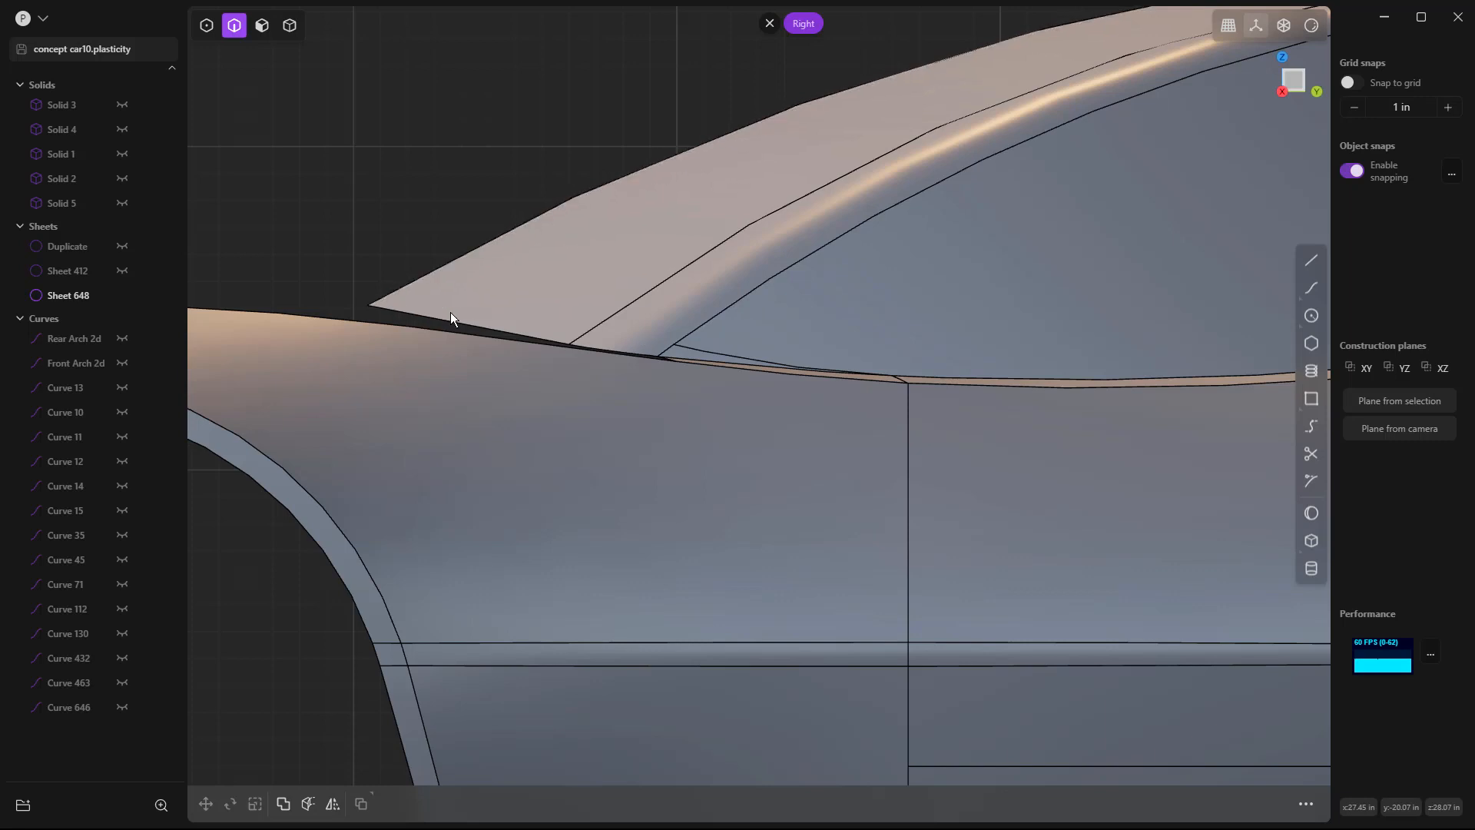
scroll(702, 357, "up", 3)
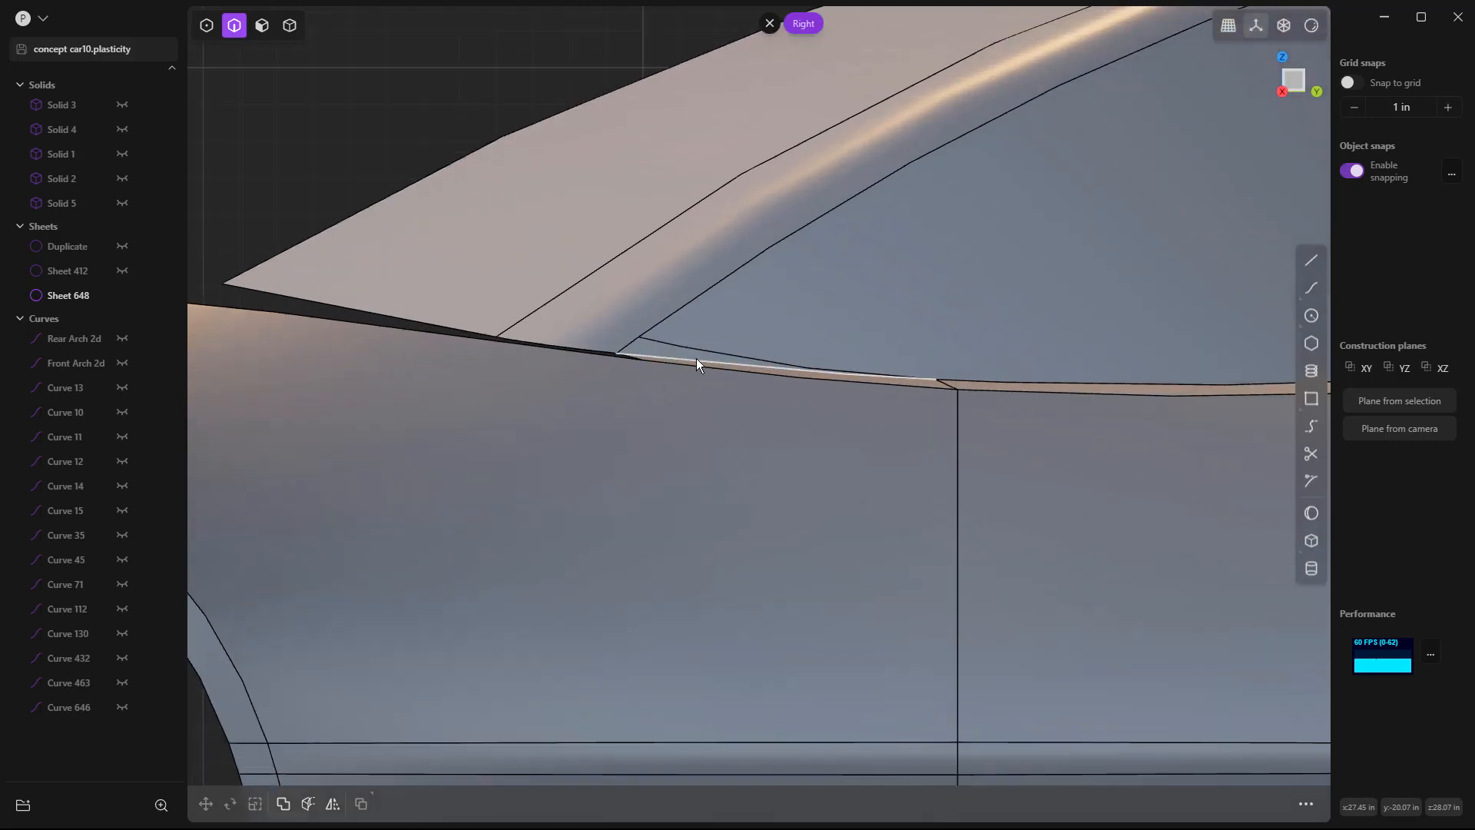
middle_click_drag(702, 361, 686, 409)
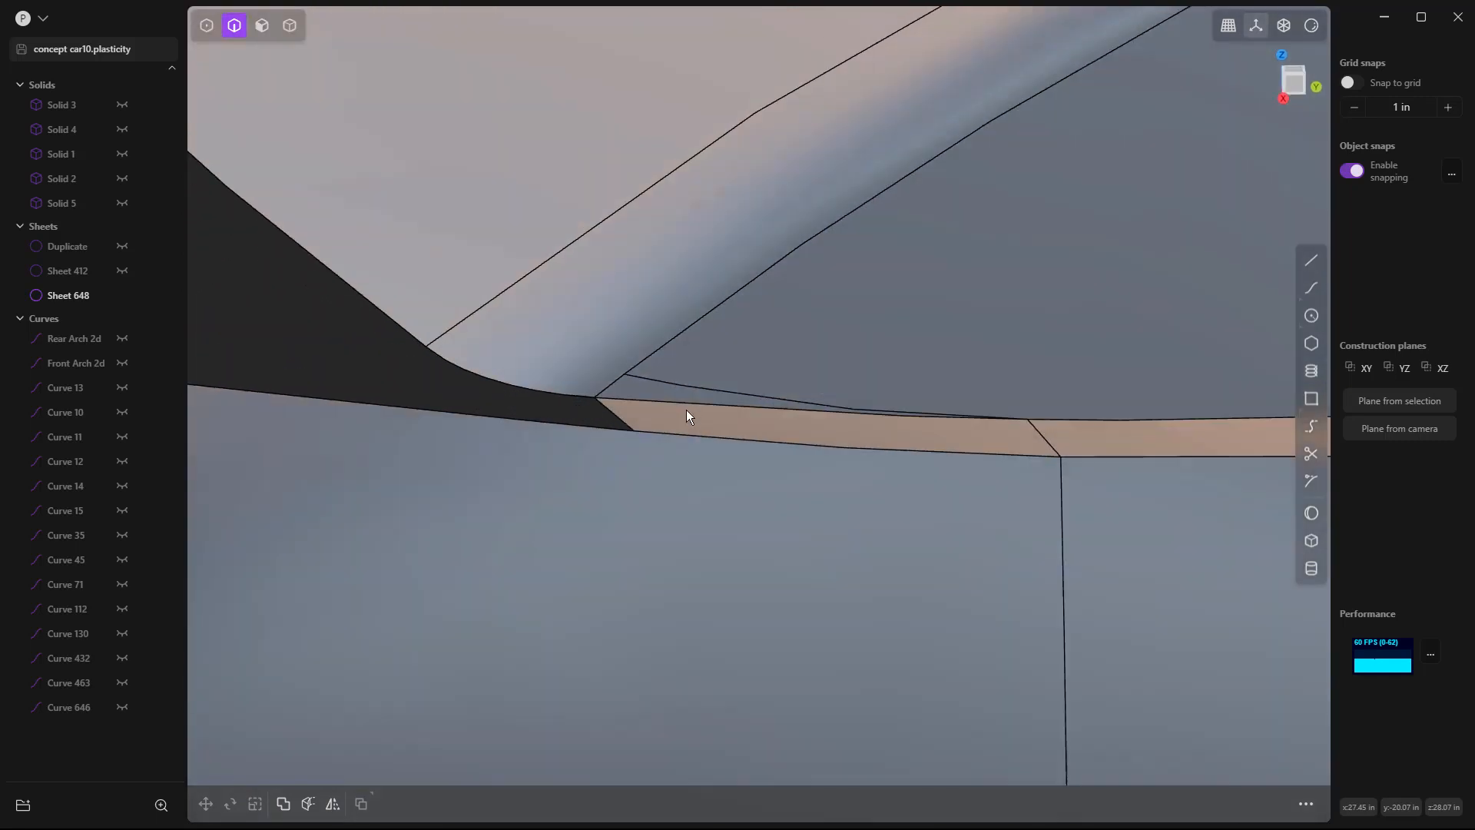
key("5")
left_click(694, 420)
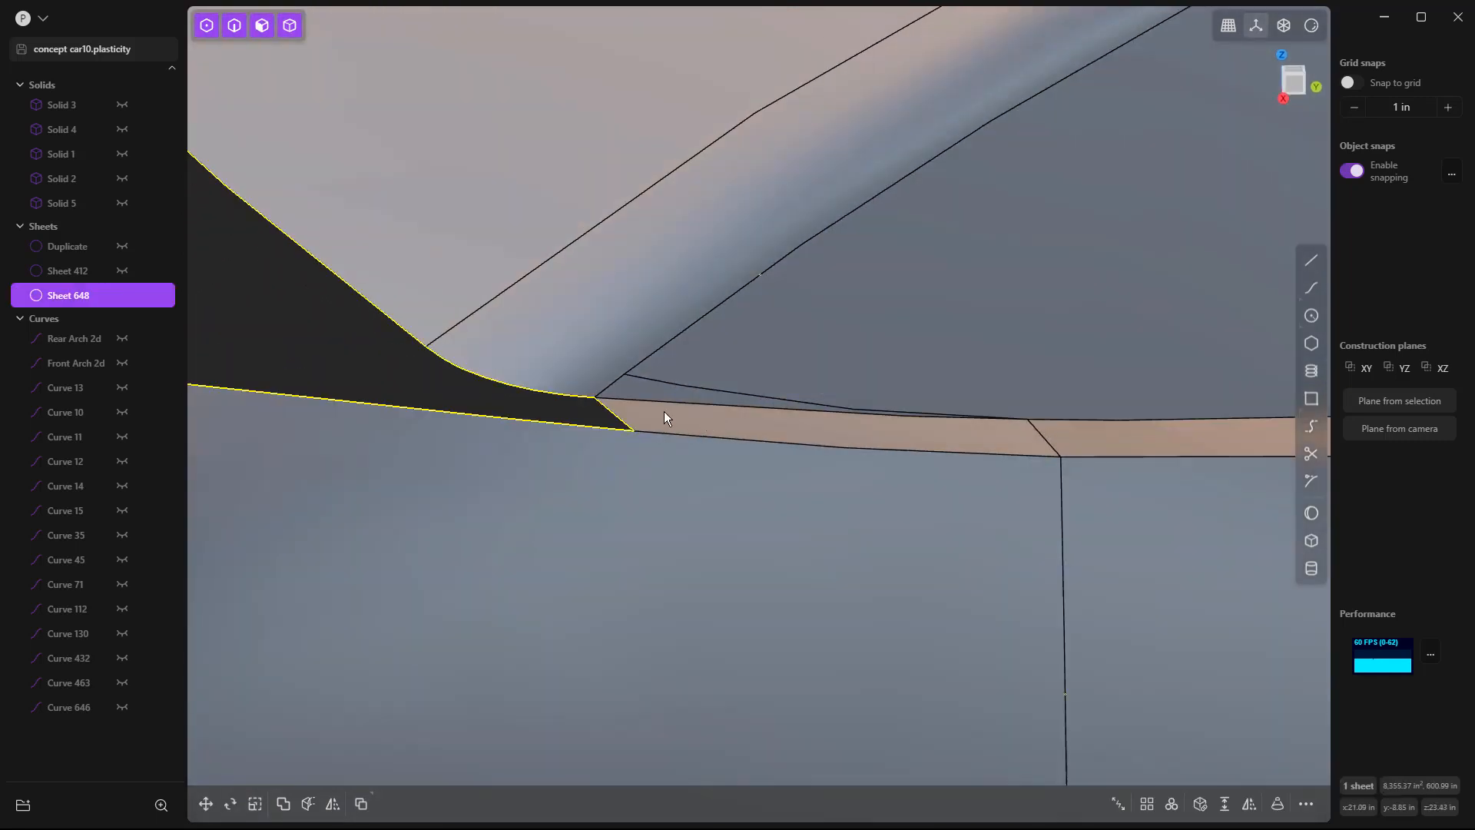
left_click(707, 414)
key("Escape")
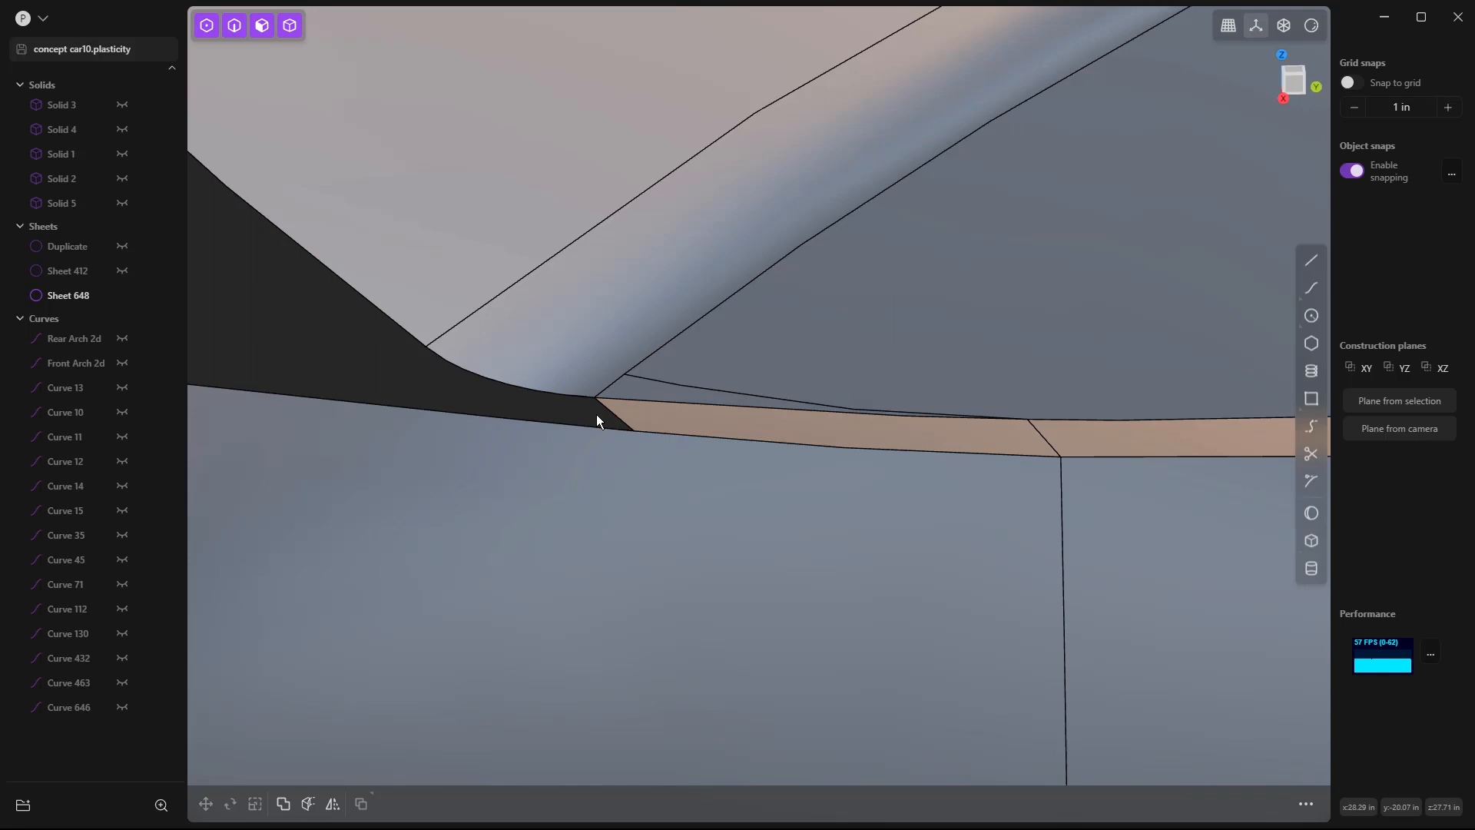
key("l")
left_click(634, 428)
left_click(626, 372)
key("Return")
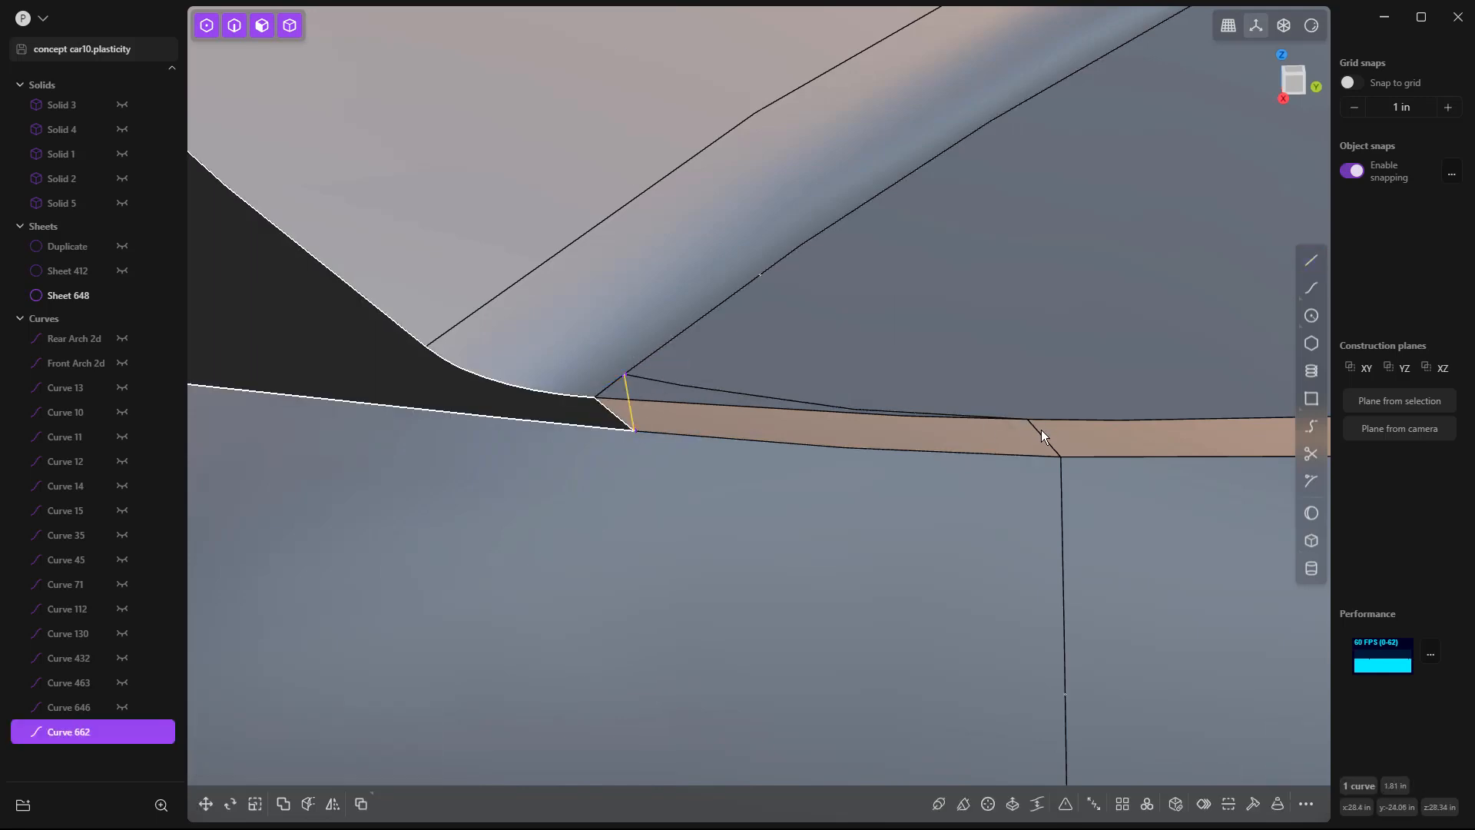
Loft a surface between the imprinted window edge and the ledge's lower edge, using the short line and the ledge seam as guides.
left_click(726, 420)
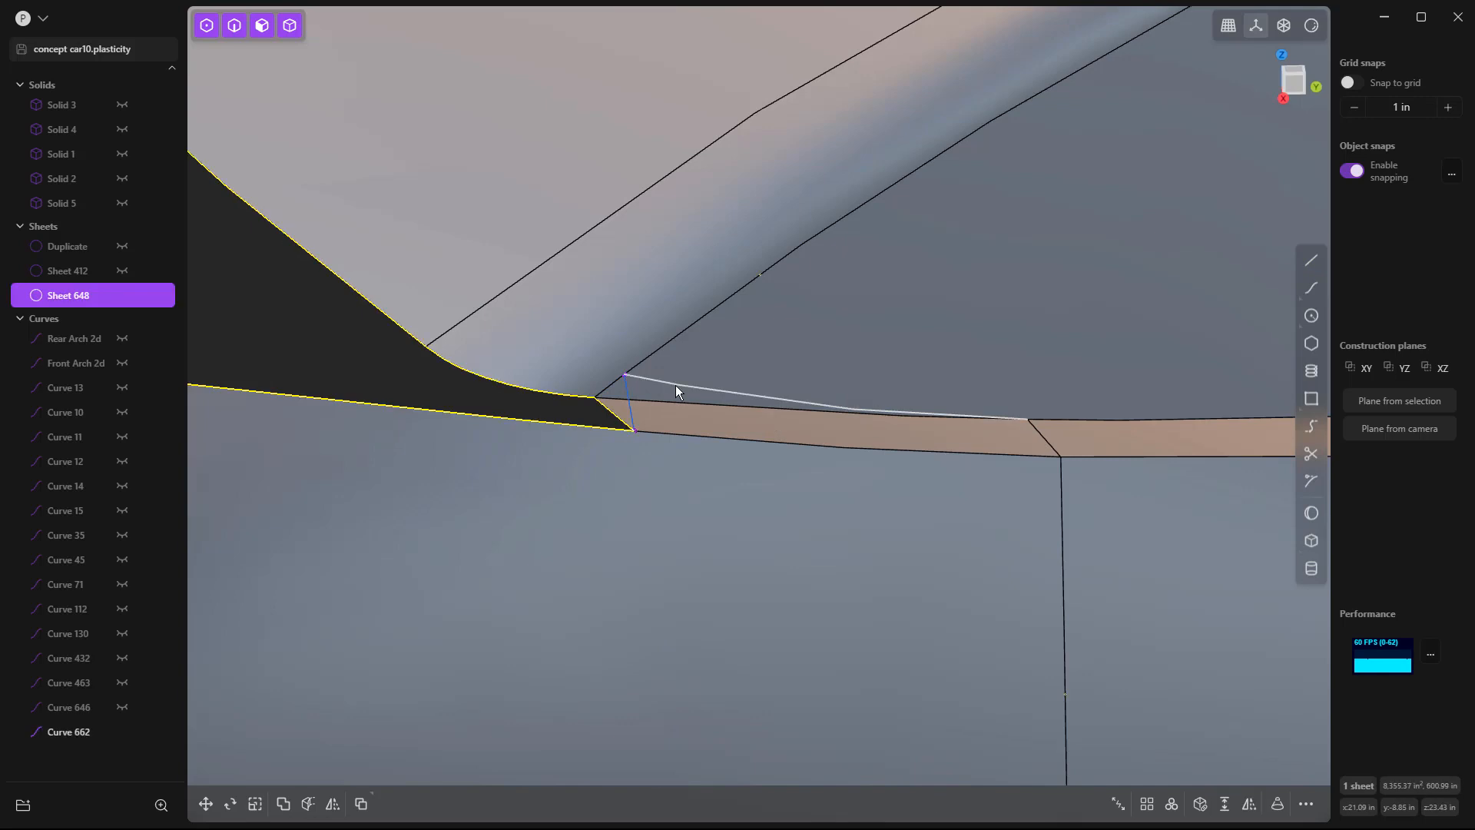
key("2")
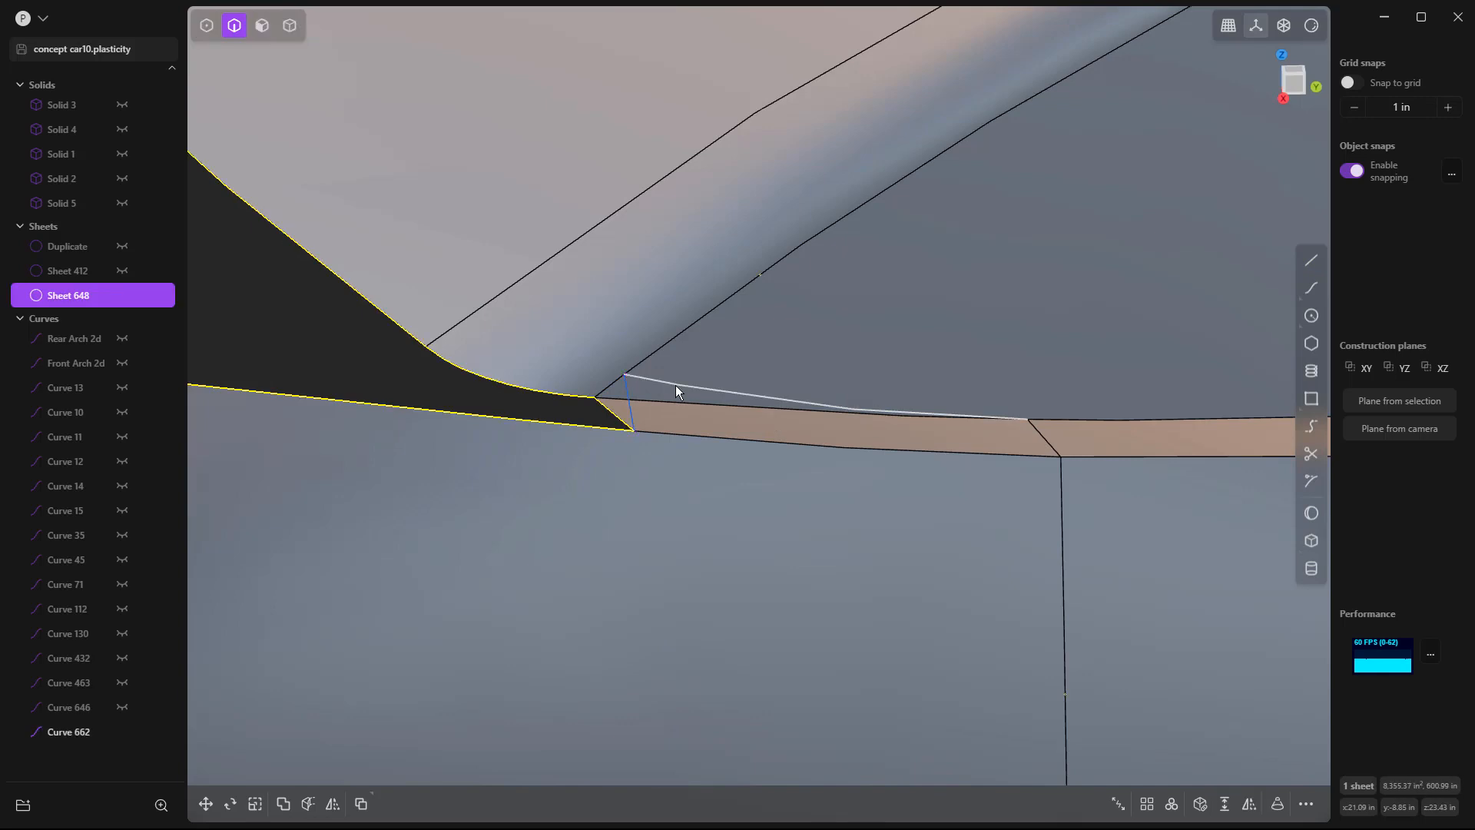
left_click(675, 385)
left_click(670, 436, "shift")
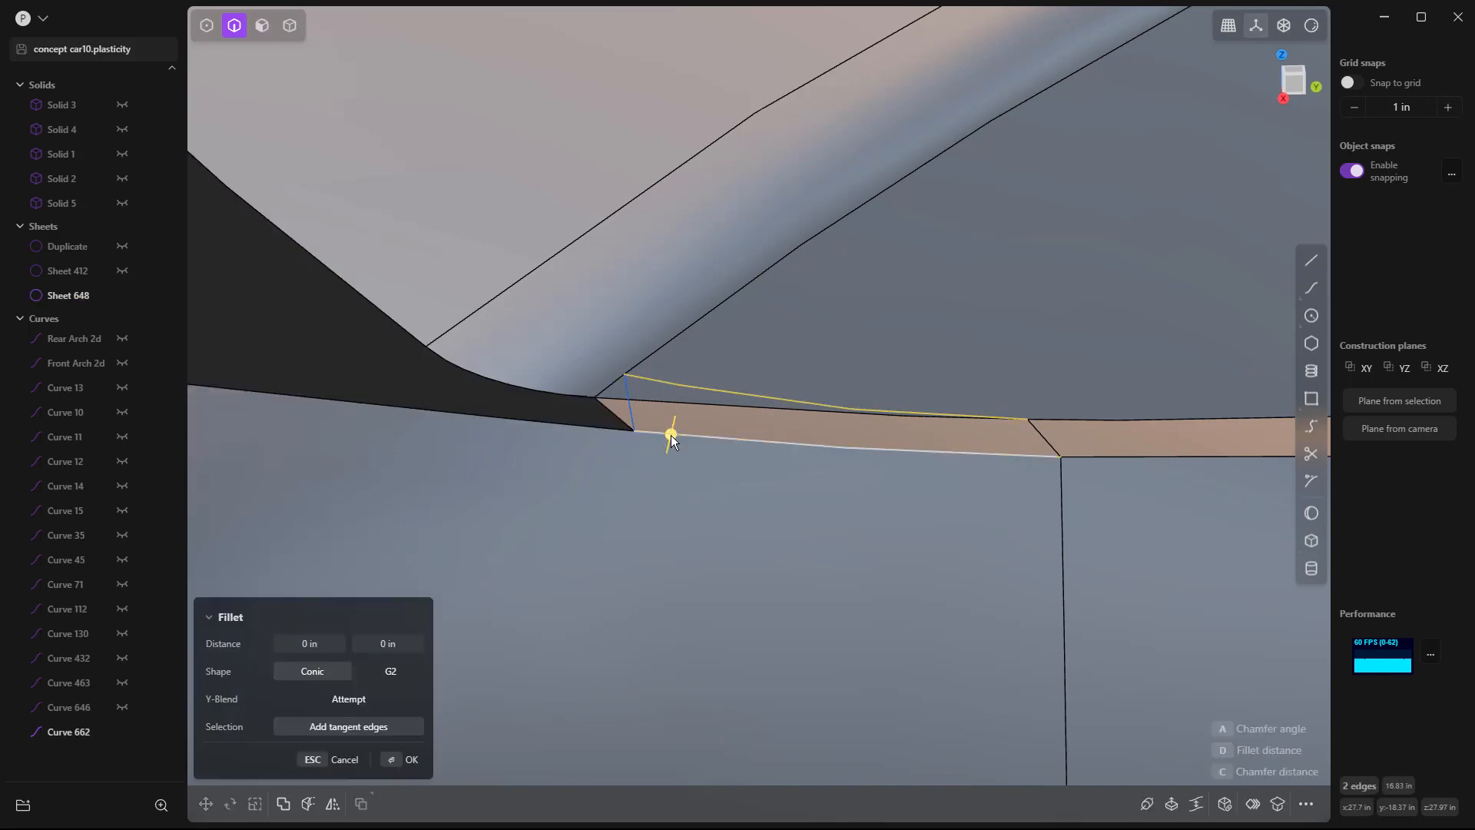
key("shift+l")
left_click(844, 448)
left_click(824, 405)
left_click(825, 406)
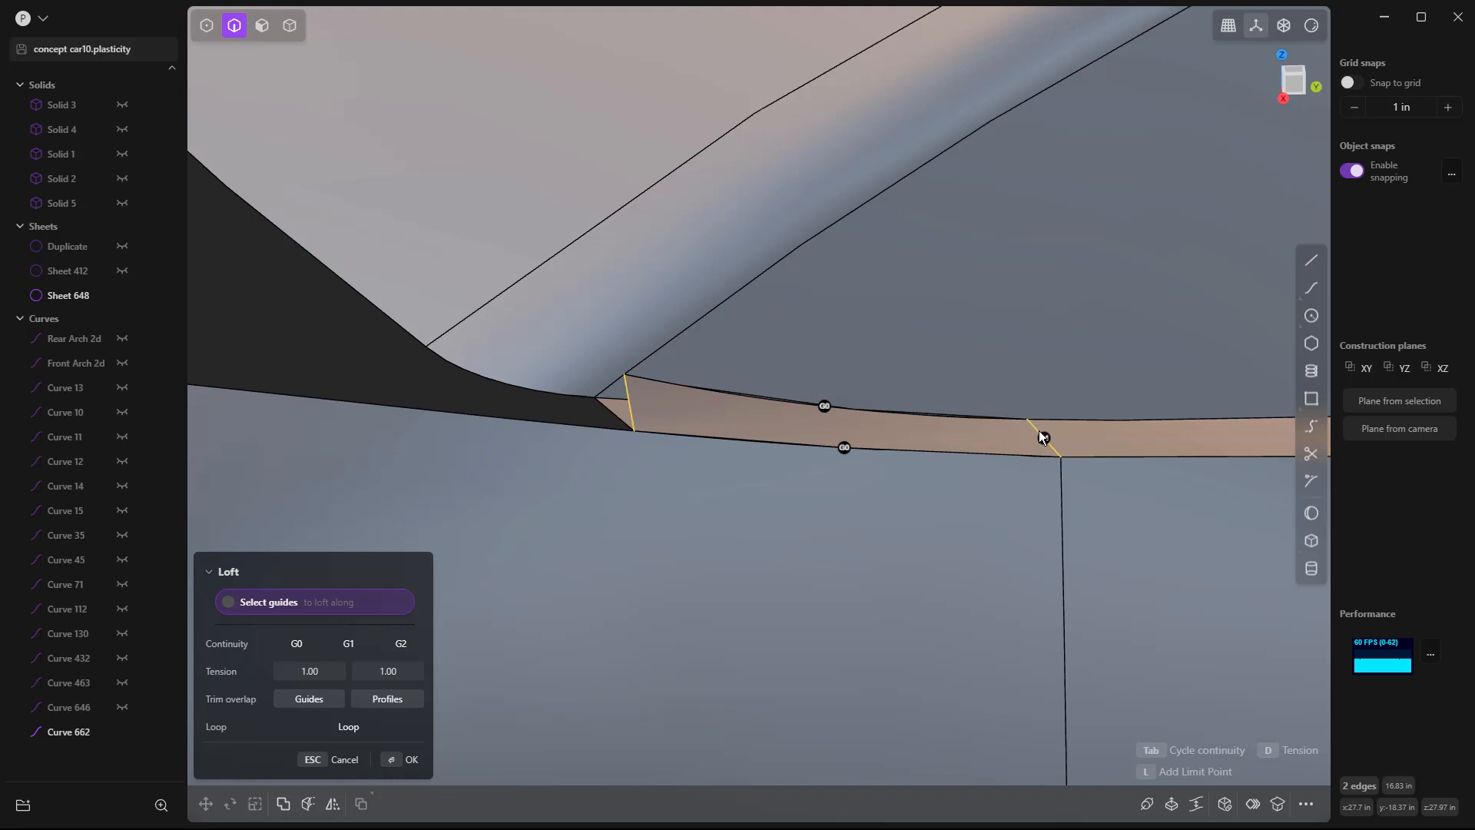
key("Return")
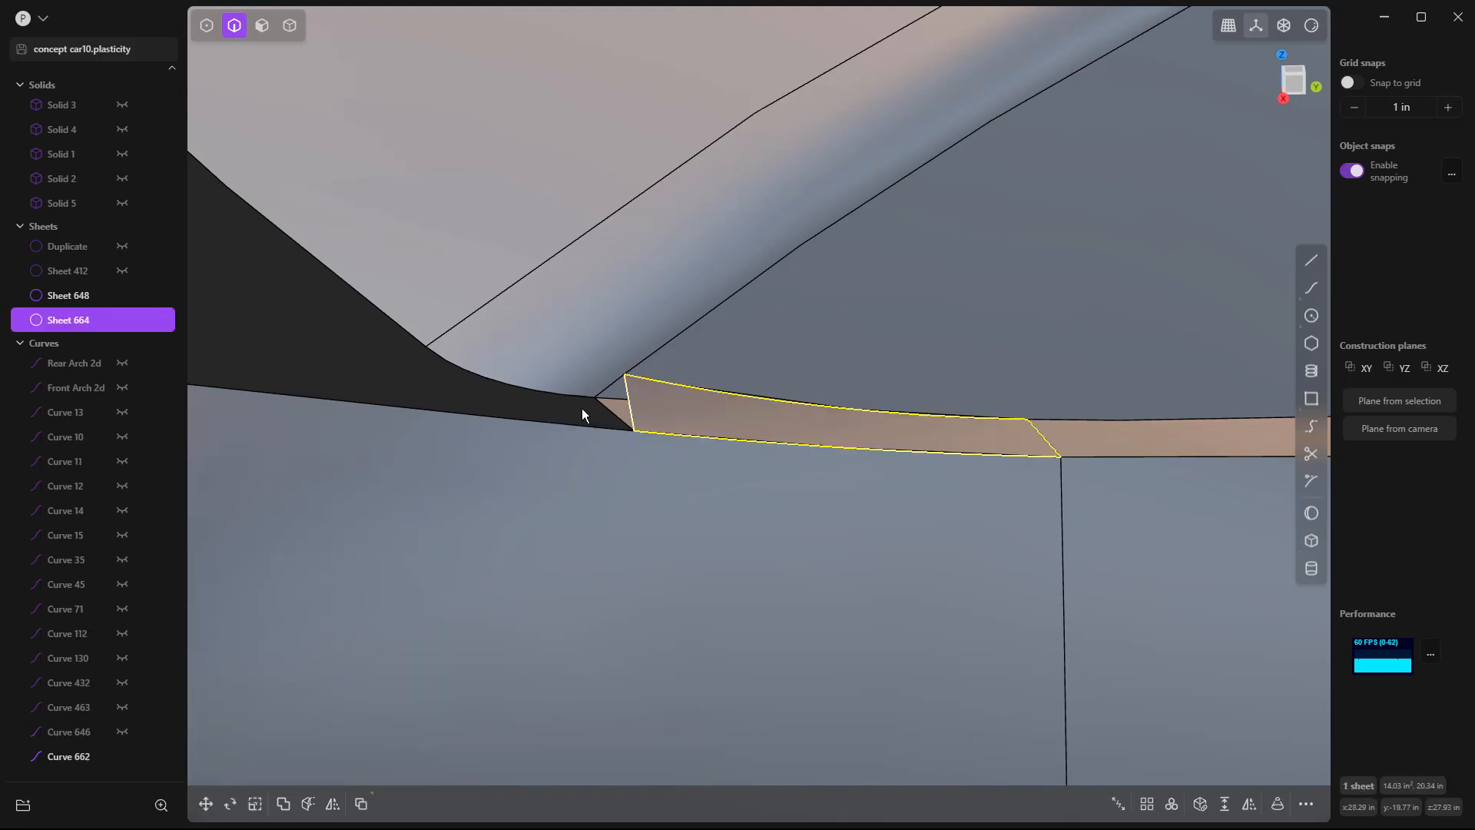
Delete the old front ledge face behind the new loft and the short helper line at its front end.
left_click(626, 414)
key("o")
key("Escape")
key("Delete")
scroll(632, 406, "down", 4)
scroll(676, 407, "down", 2)
mouse_move(676, 407)
middle_mouse_down()
mouse_move(717, 494)
mouse_move(648, 406)
middle_mouse_up()
left_click(647, 403)
key("Delete")
key("KP_3")
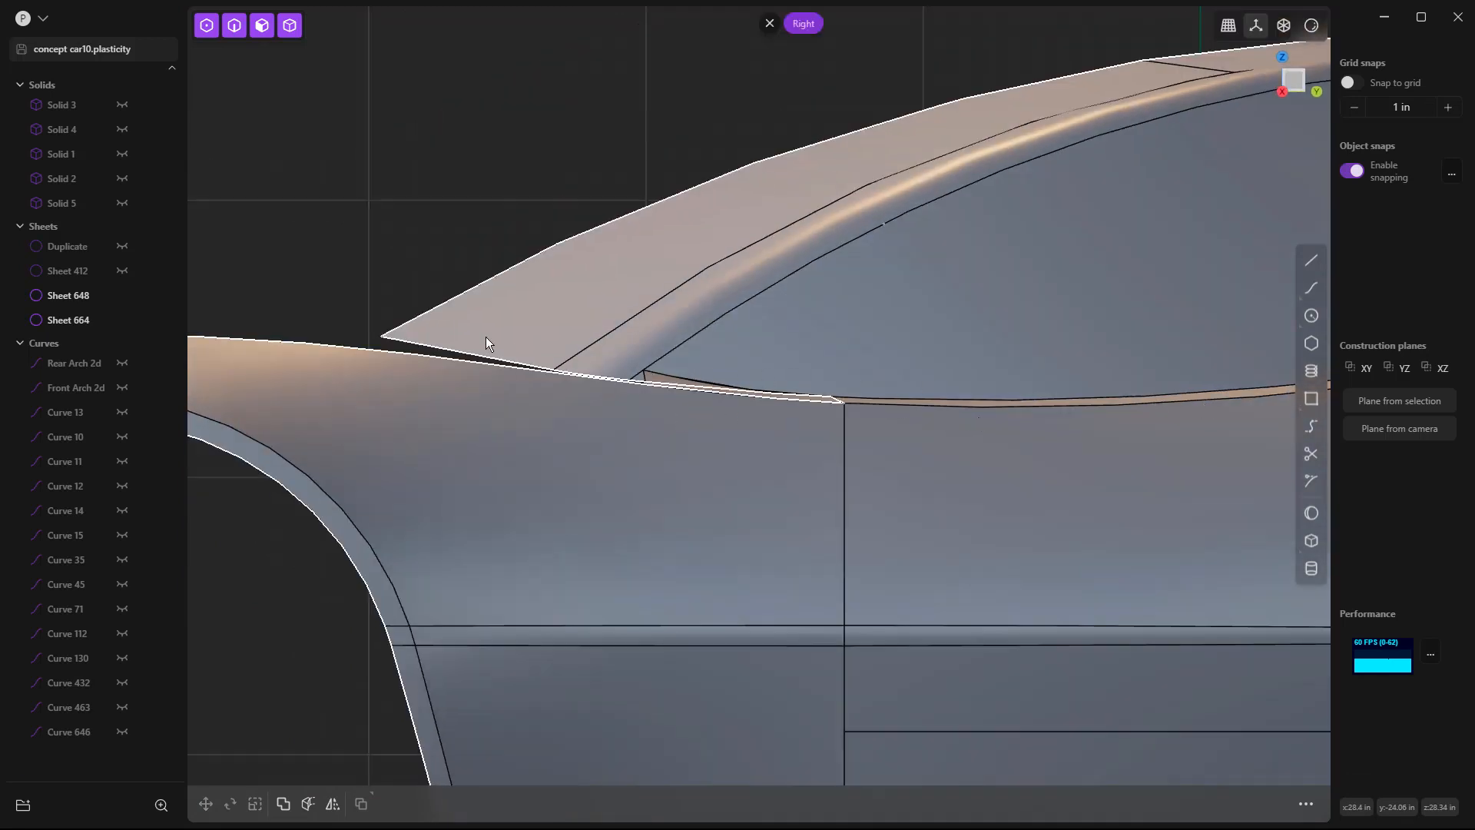
scroll(385, 290, "up", 2)
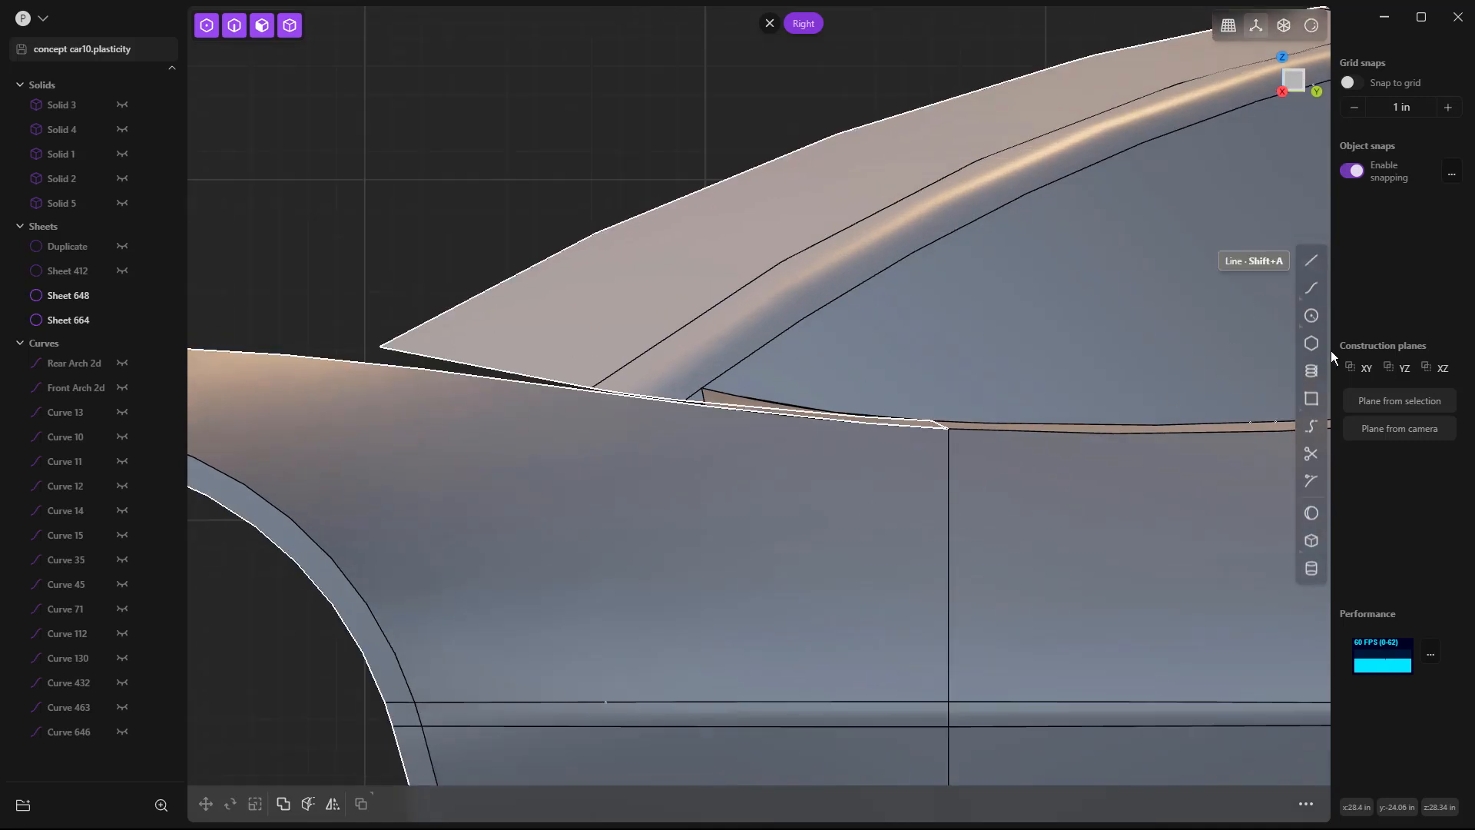
left_click(1311, 426)
scroll(710, 395, "up", 1)
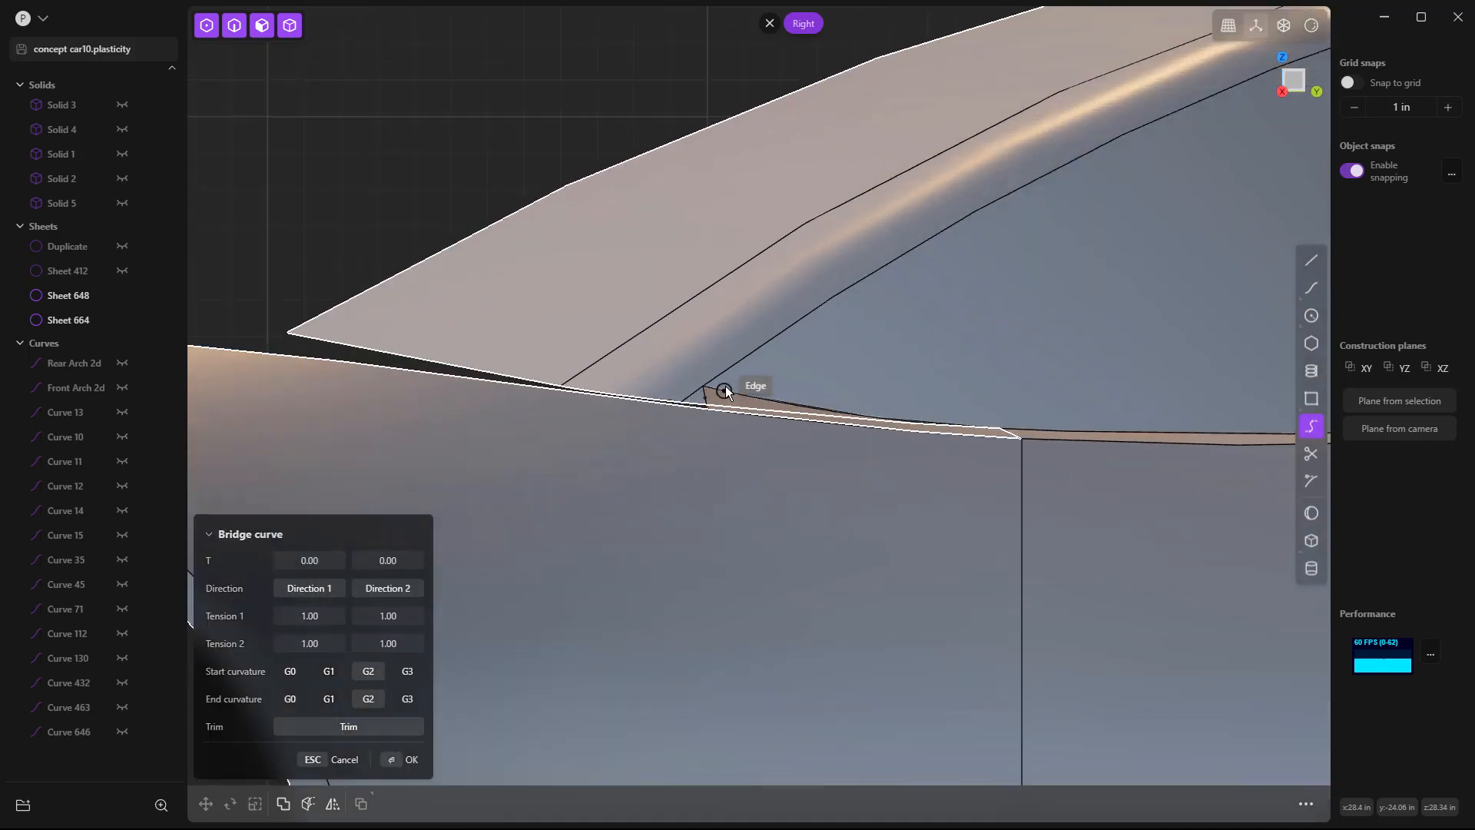
left_click(711, 380)
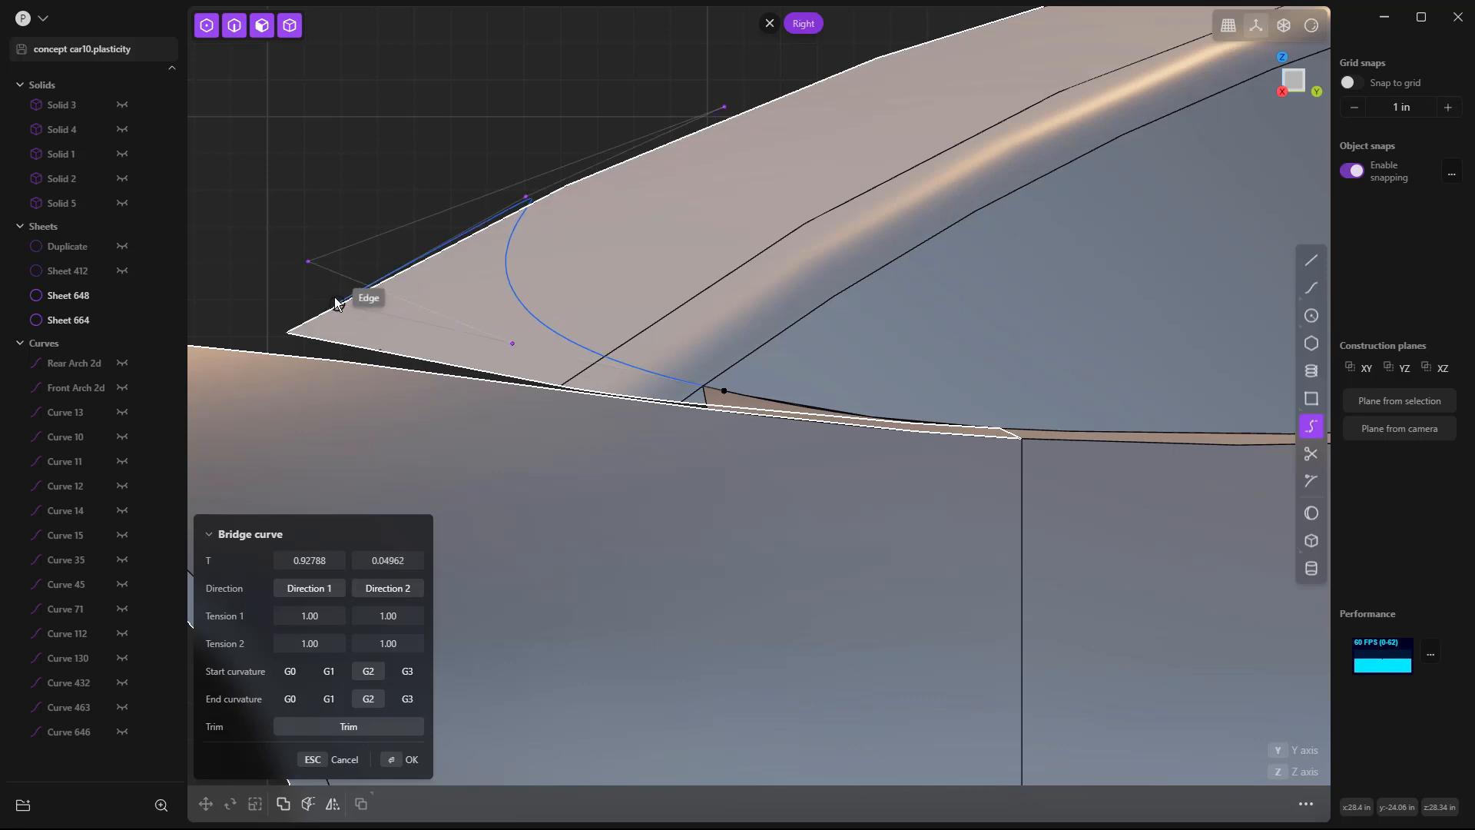
left_click(339, 301)
left_click(296, 704)
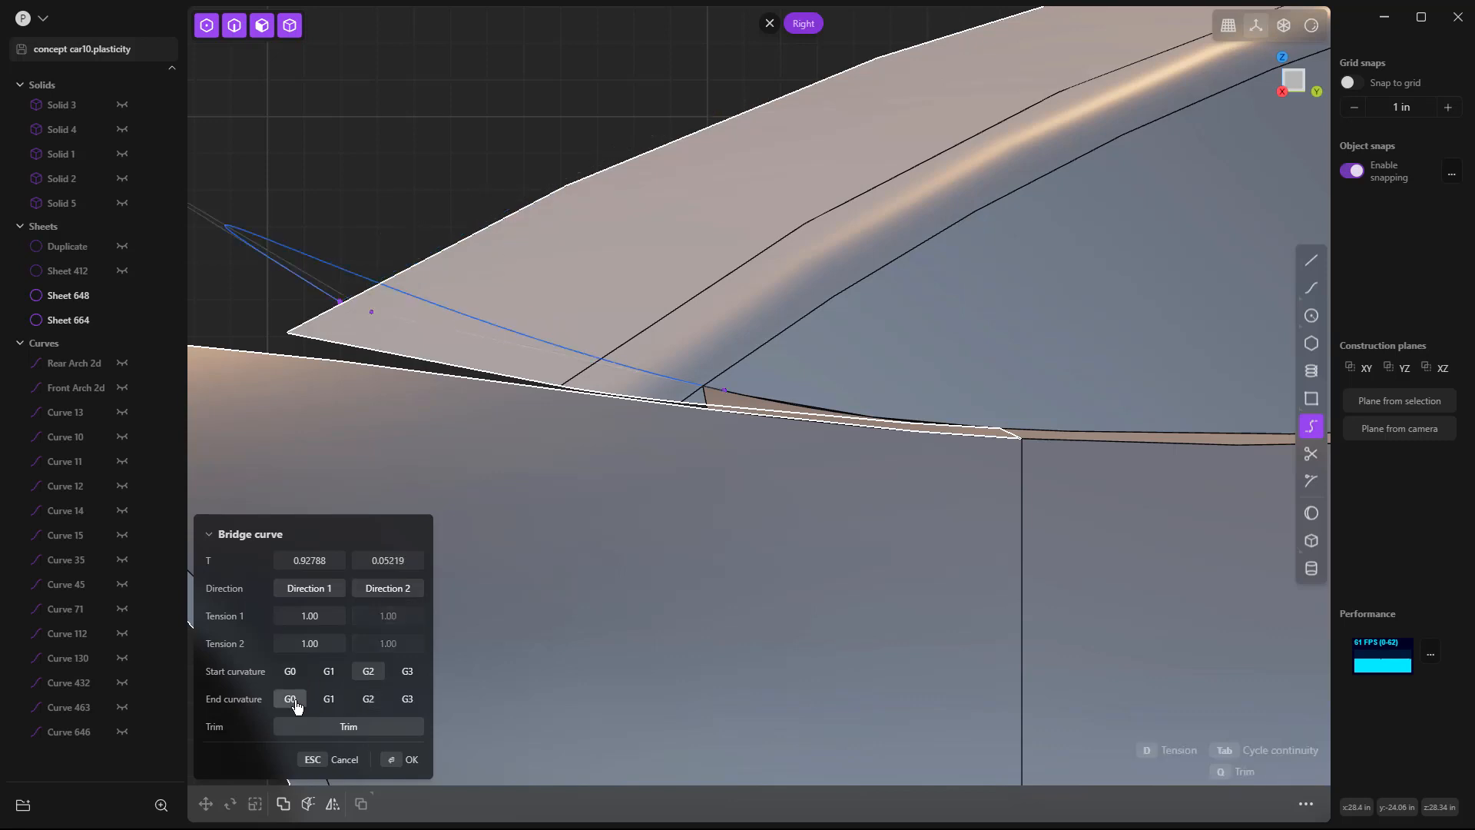
left_click(330, 672)
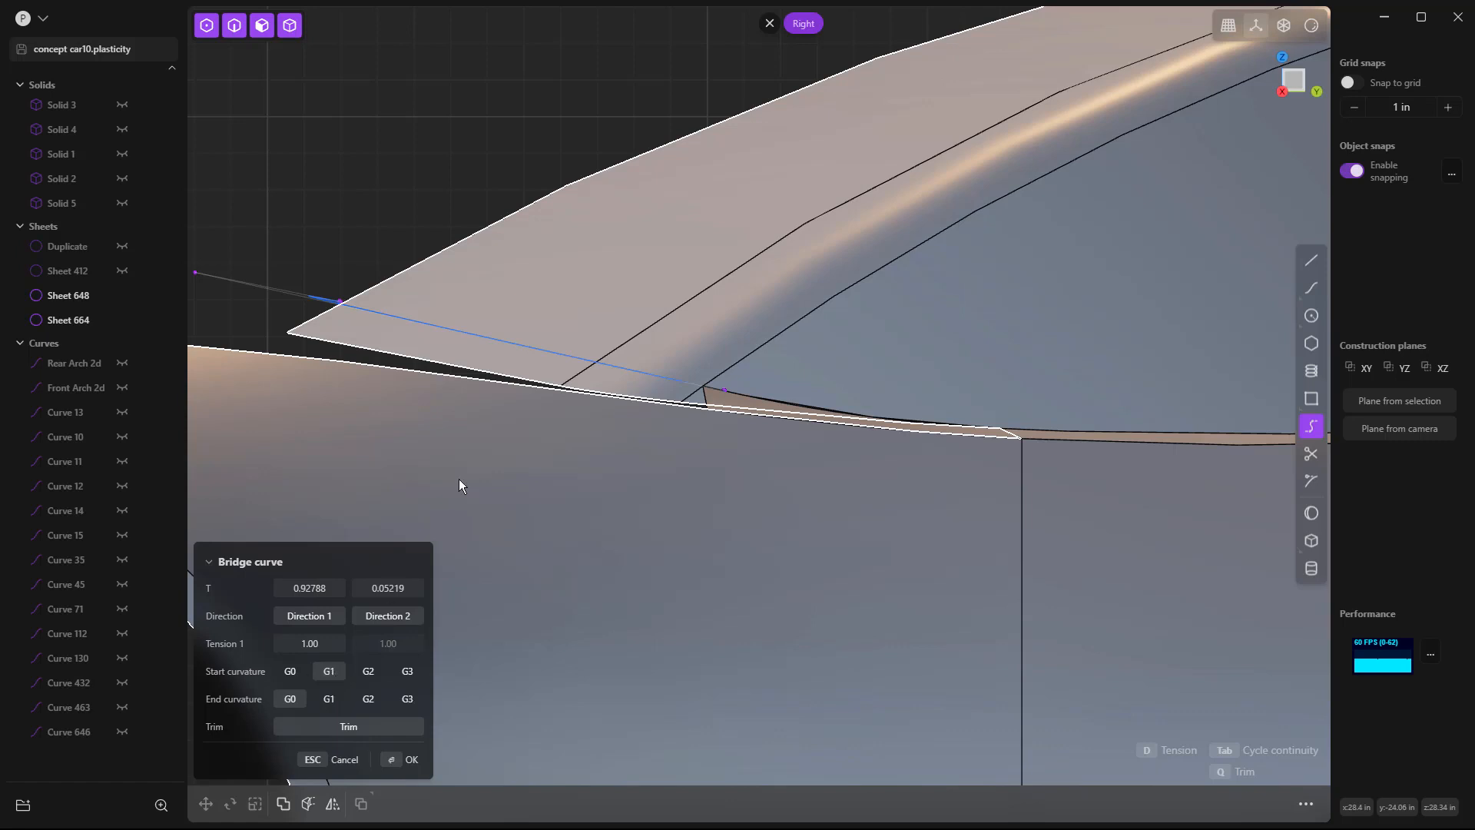
key("Escape")
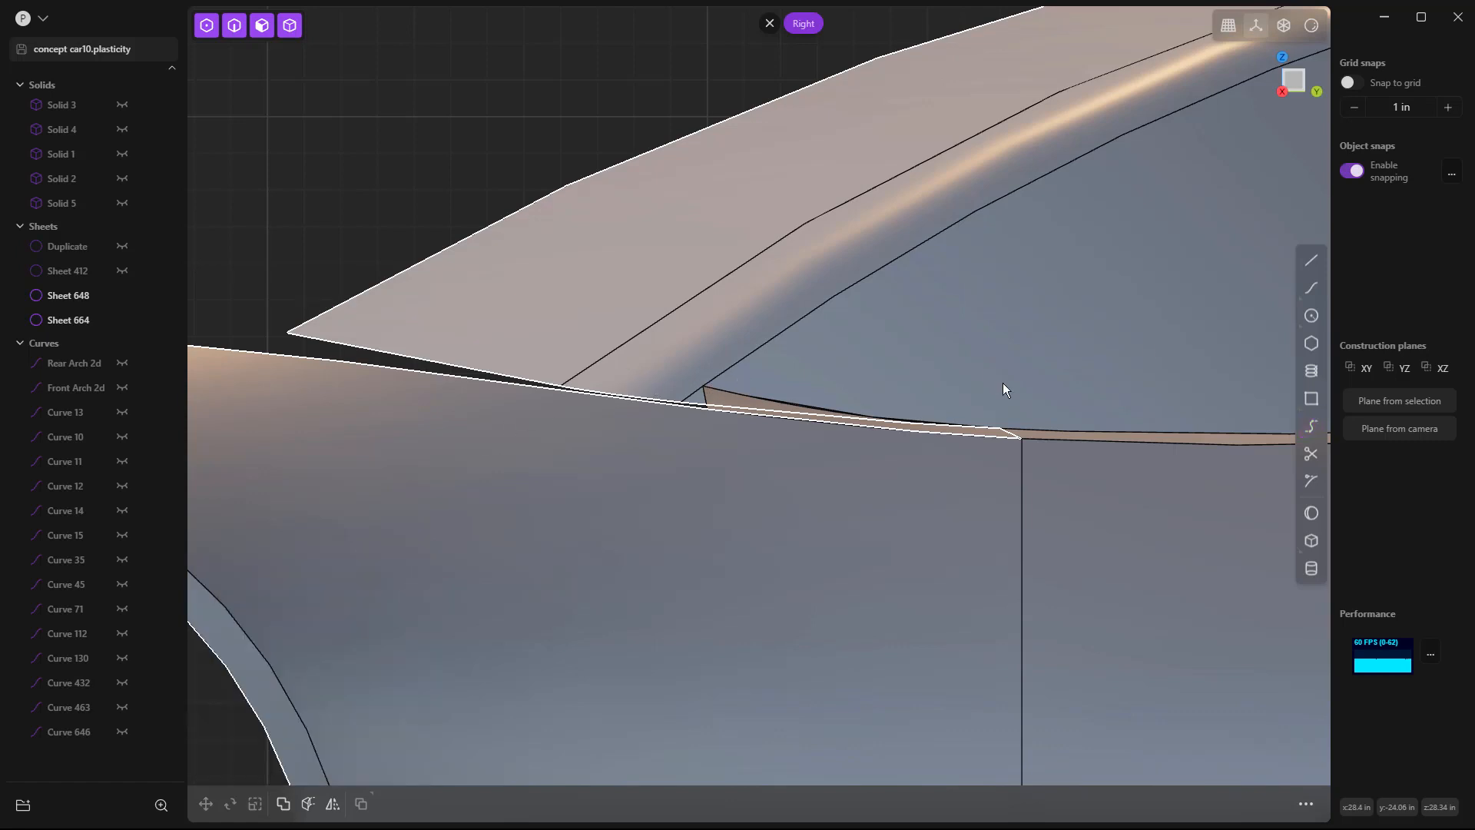
Draw a line about 12.5 in long from the loft's upper front corner forward past the windshield's front tip.
left_click(1311, 259)
left_click(703, 385)
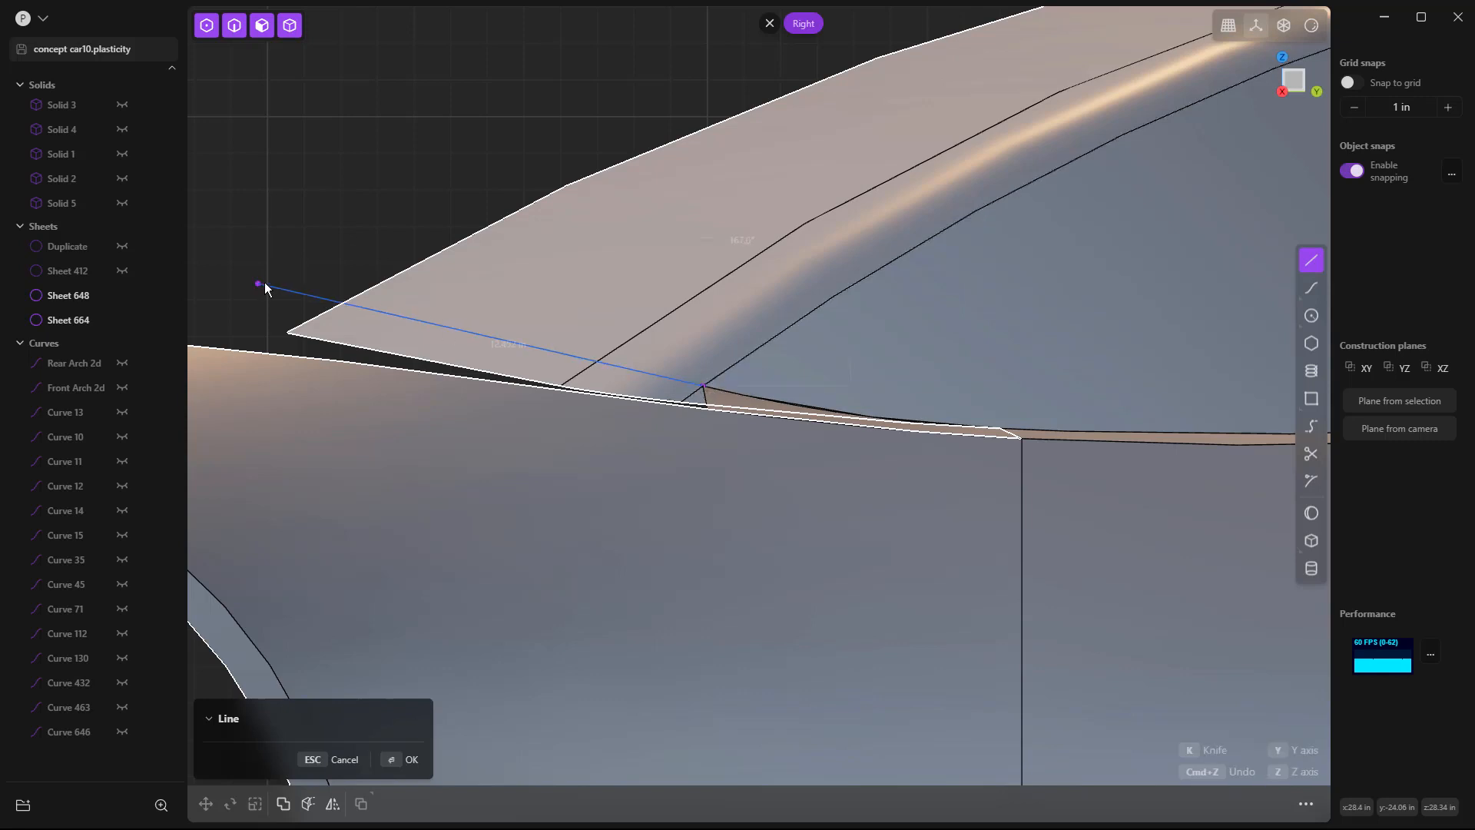
left_click(258, 284)
Bridge the line's free end to the loft's upper edge with T 1.00 at both ends, start curvature G0 and end curvature G1.
left_click(1311, 426)
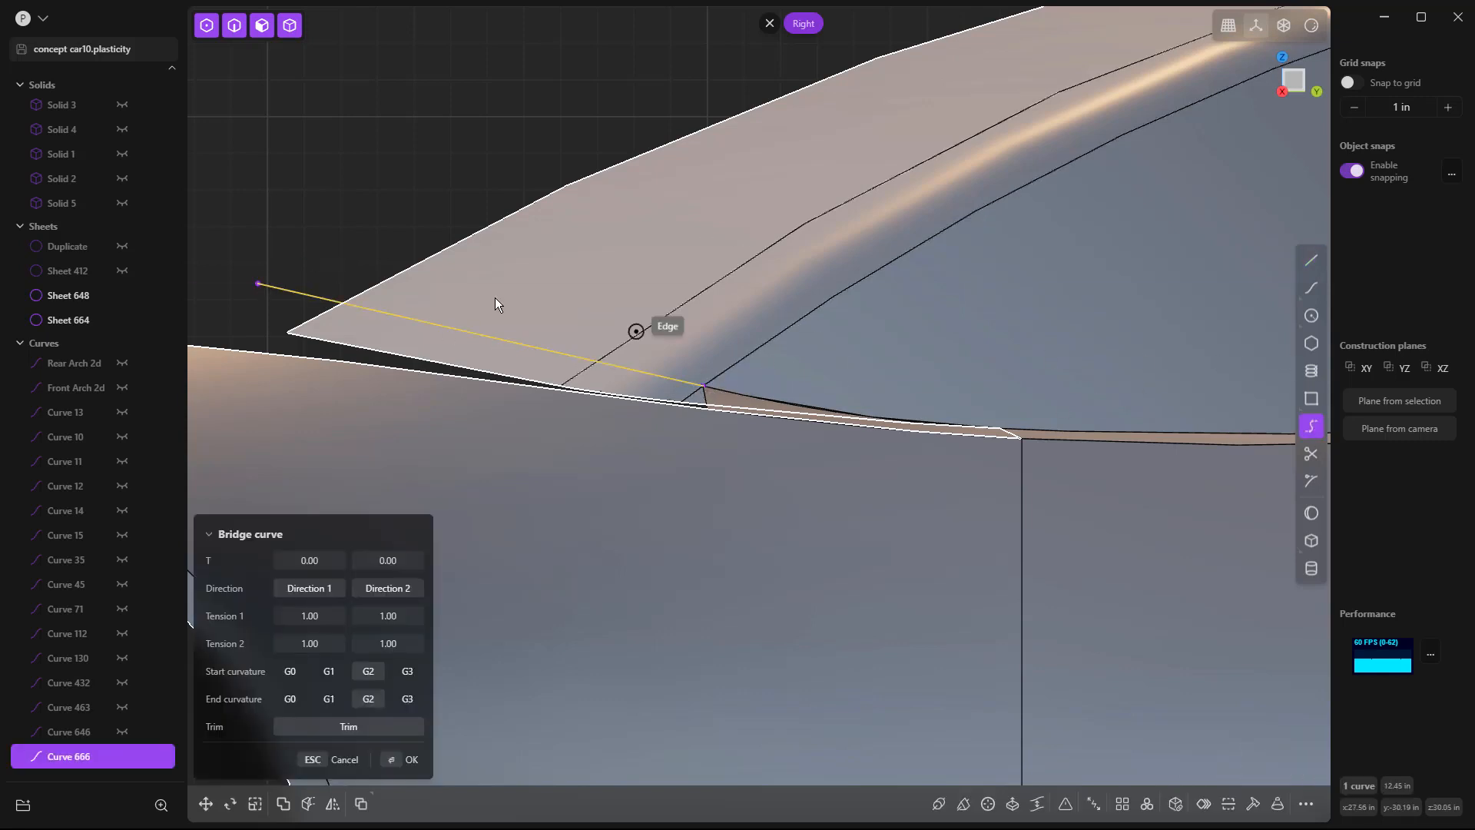
left_click(283, 288)
left_click(744, 382)
left_click_drag(384, 565, 419, 563)
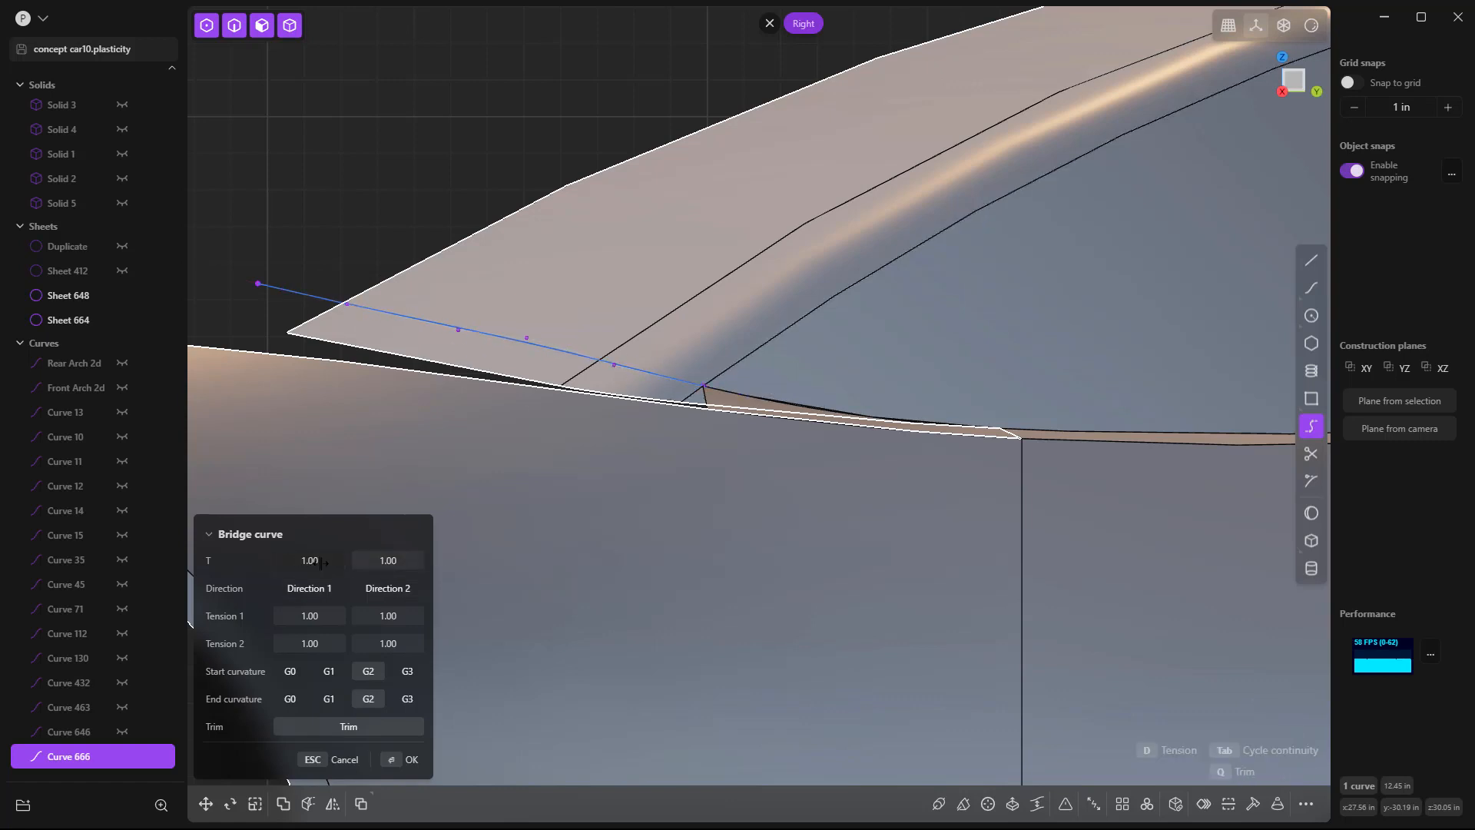
left_click(329, 672)
left_click(332, 701)
left_click(297, 675)
key("Return")
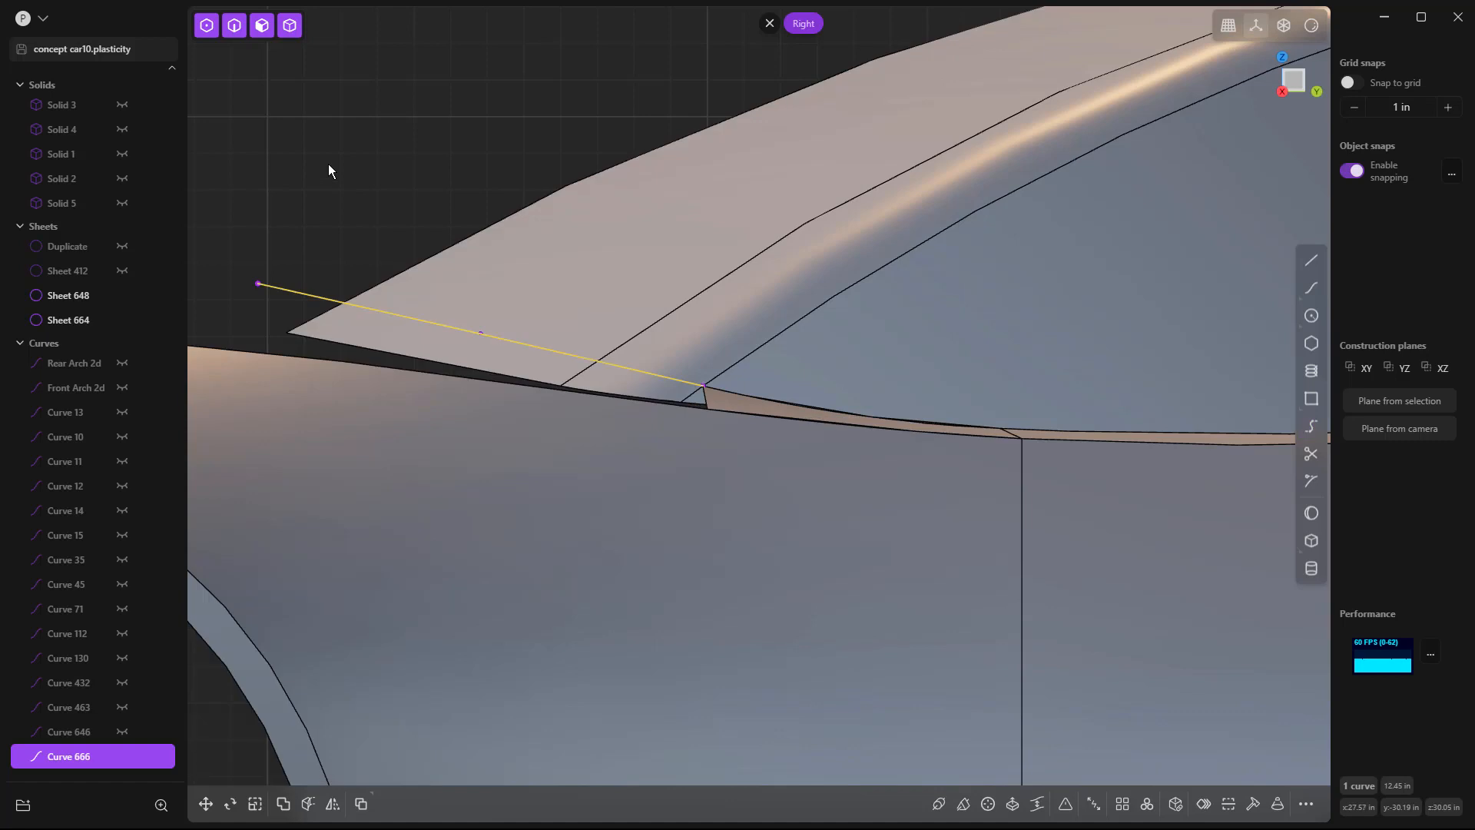
Imprint the line in front of the ledge onto the windshield surface, and delete the line.
key("shift+i")
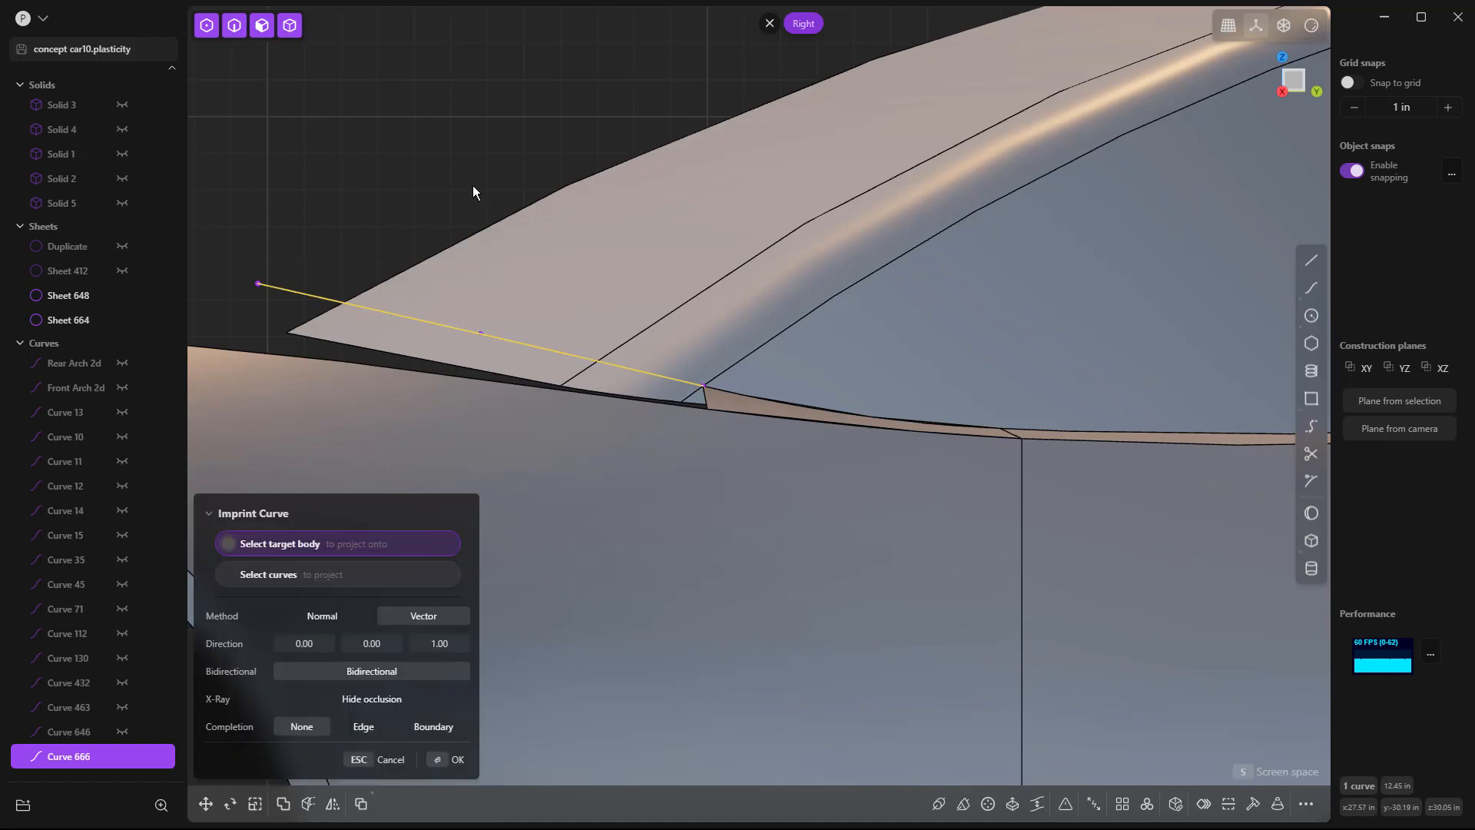
left_click(582, 238)
key("Return")
left_click(429, 223)
left_click(304, 294)
key("Delete")
scroll(394, 237, "down", 6)
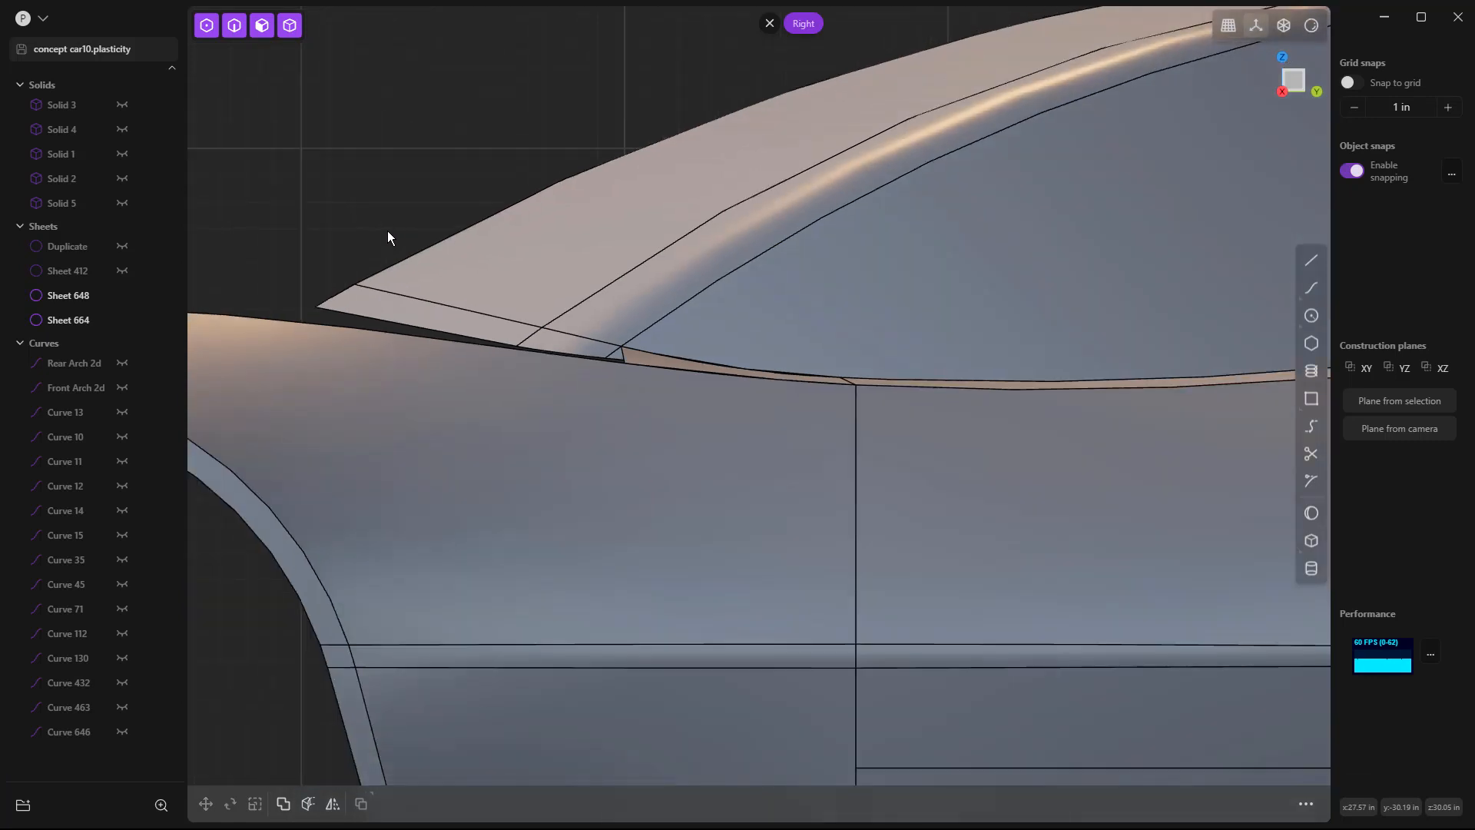
Duplicate the imprinted edges along the windshield base as a curve and move the copy slightly forward along the Y axis.
middle_click_drag(398, 246, 541, 287)
scroll(621, 328, "up", 10)
scroll(714, 370, "up", 3)
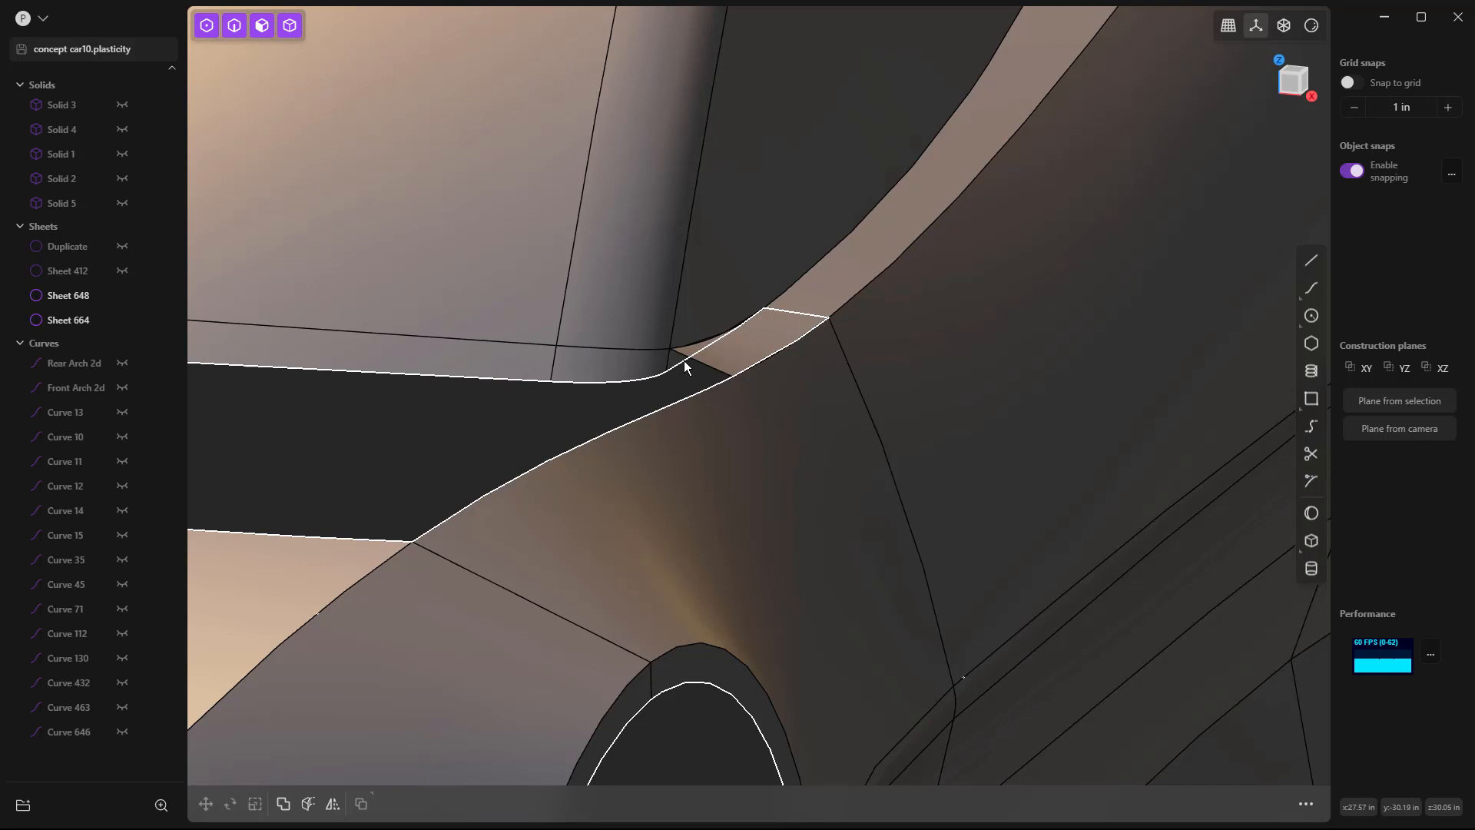
middle_click_drag(740, 345, 604, 352)
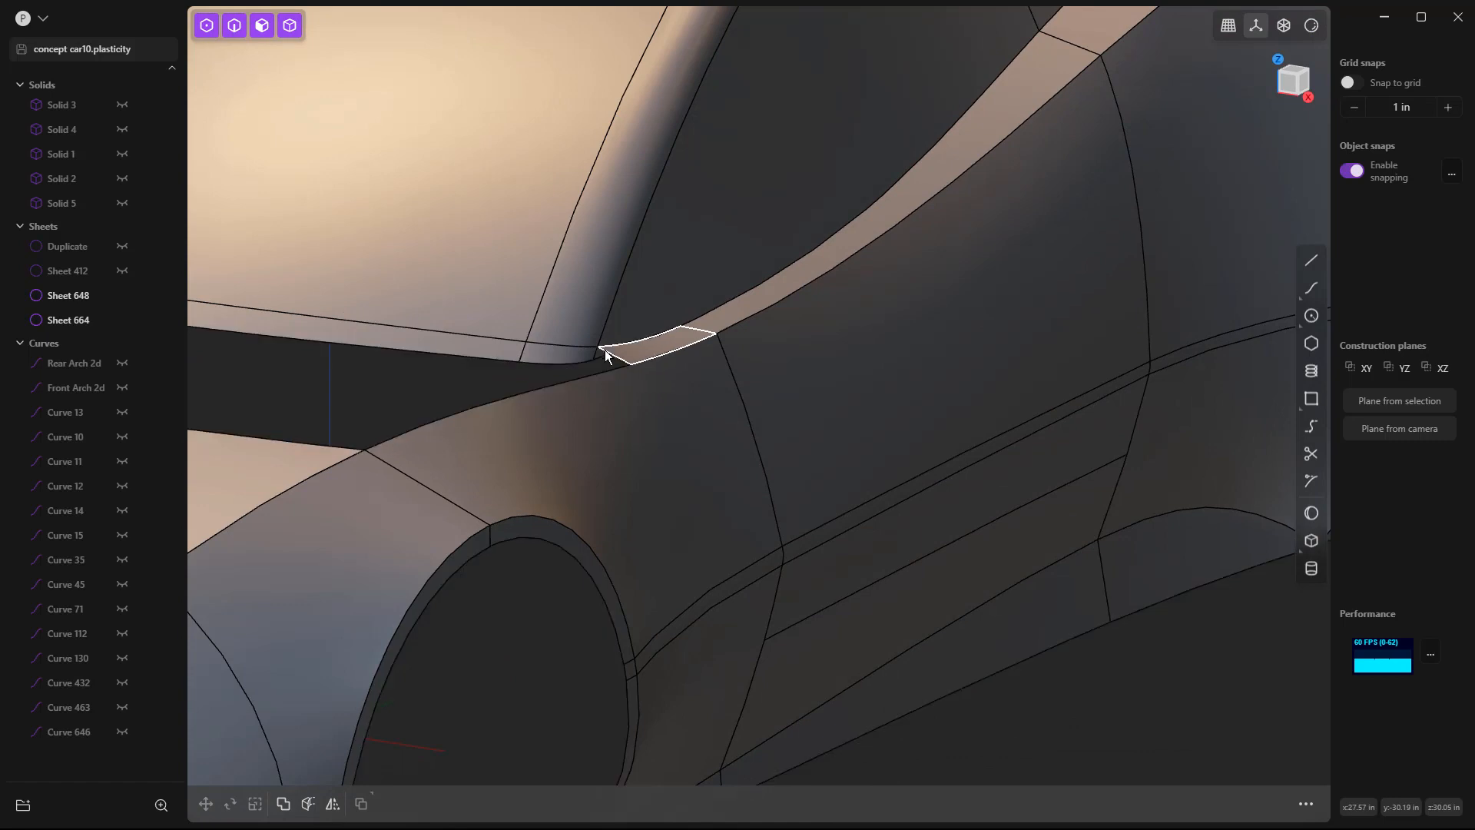
scroll(605, 352, "down", 3)
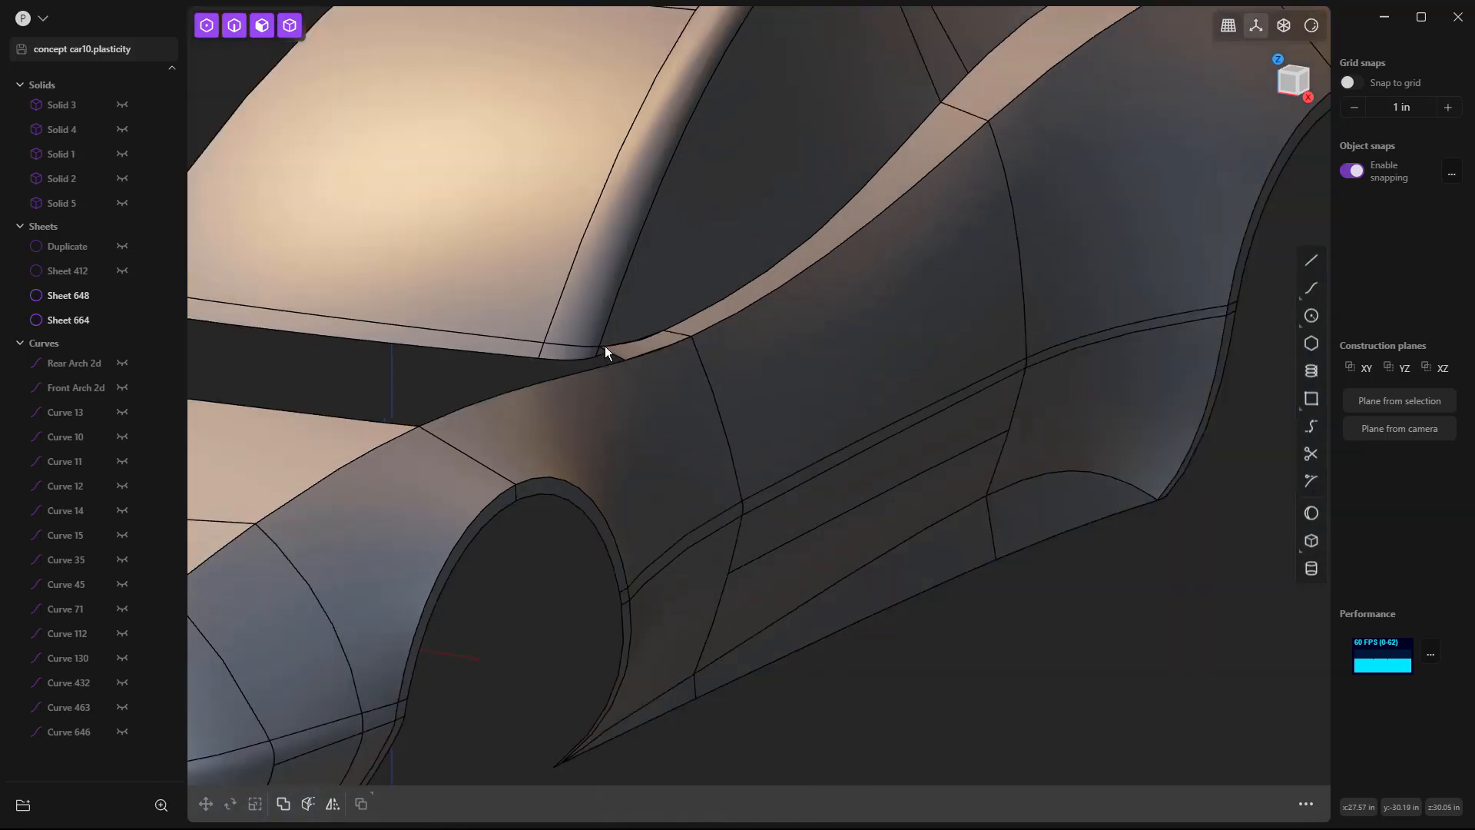
scroll(605, 346, "down", 4)
middle_click_drag(605, 346, 415, 355)
left_click(318, 223)
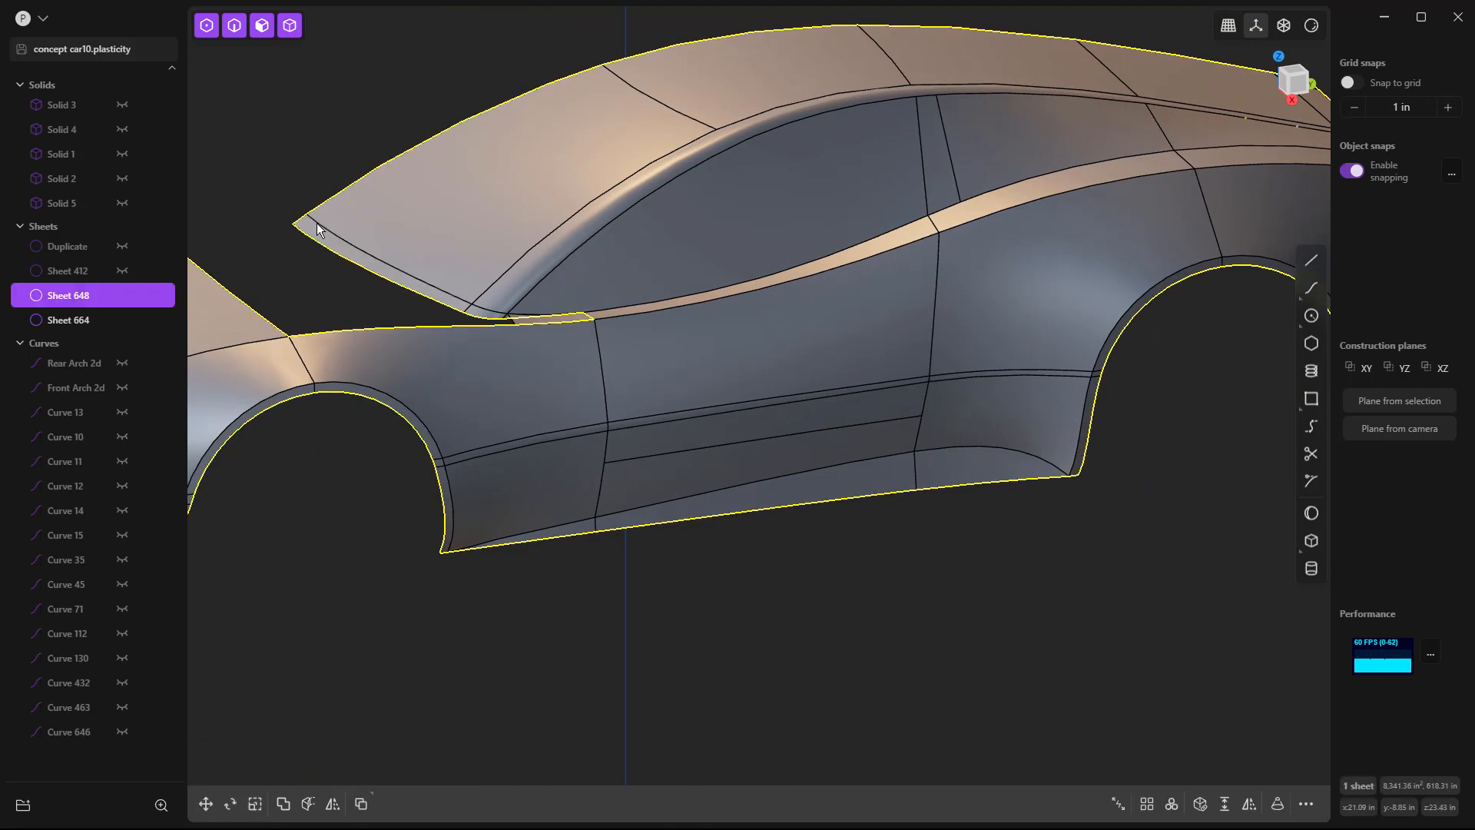
left_click(316, 222)
scroll(494, 307, "up", 3)
left_click(495, 307)
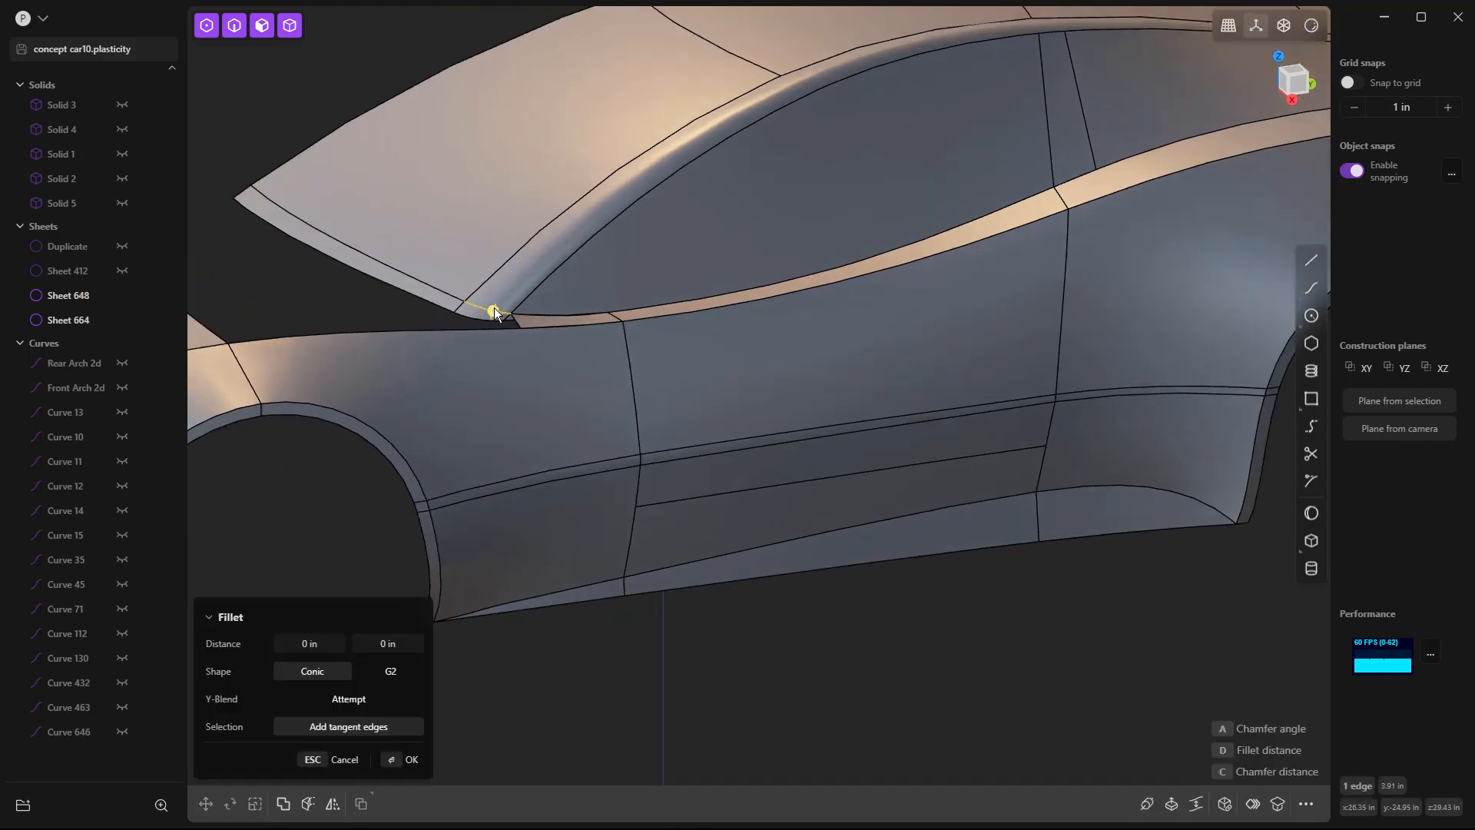
left_click(411, 278)
key("shift+d")
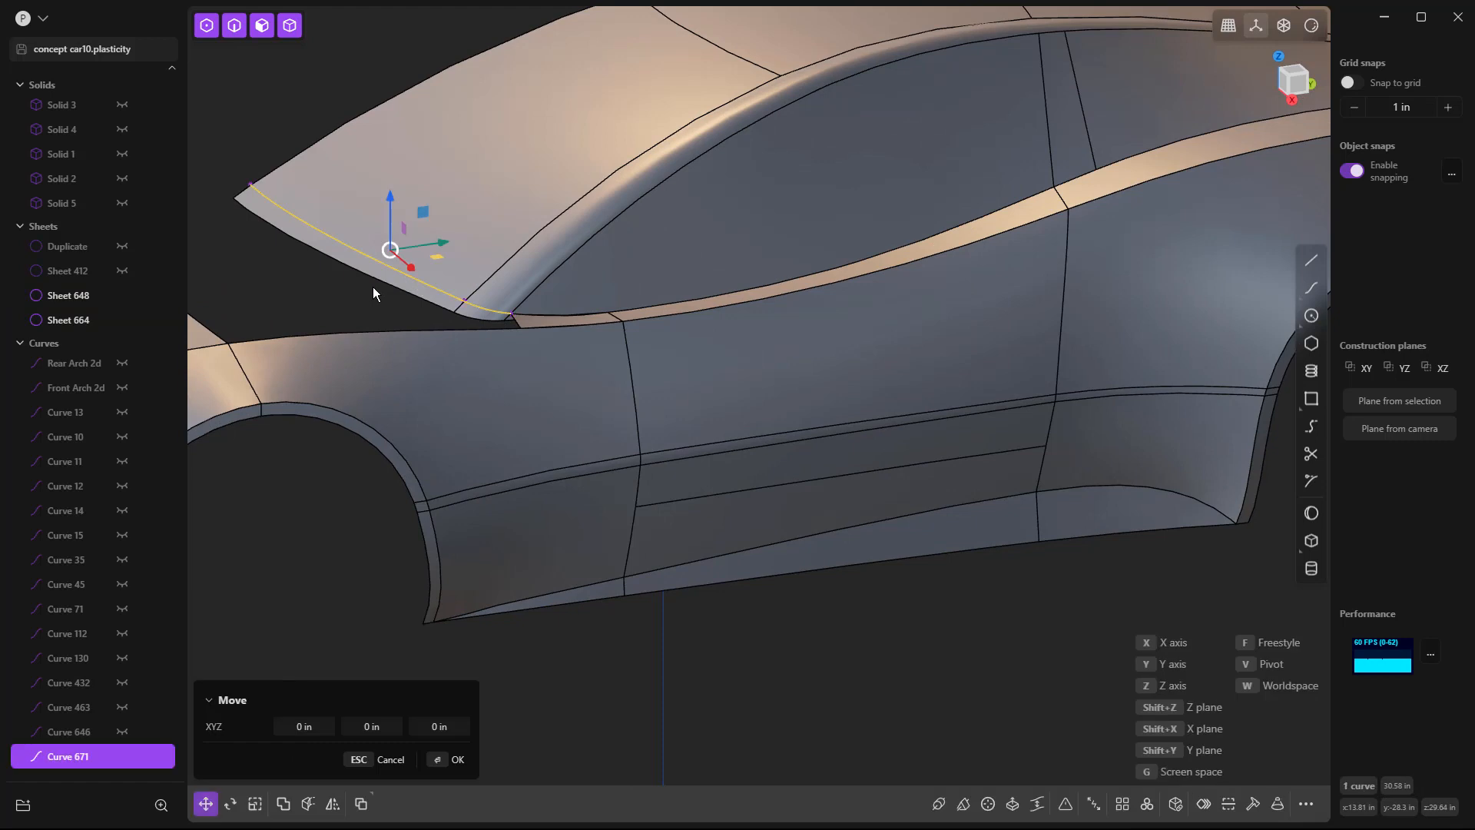
left_click_drag(444, 241, 417, 247)
right_click(302, 100)
left_click(302, 101)
Bridge the ledge edge to the duplicated curve with T 1.00 and 0.00, start curvature G1 and end curvature G2.
key("KP_7")
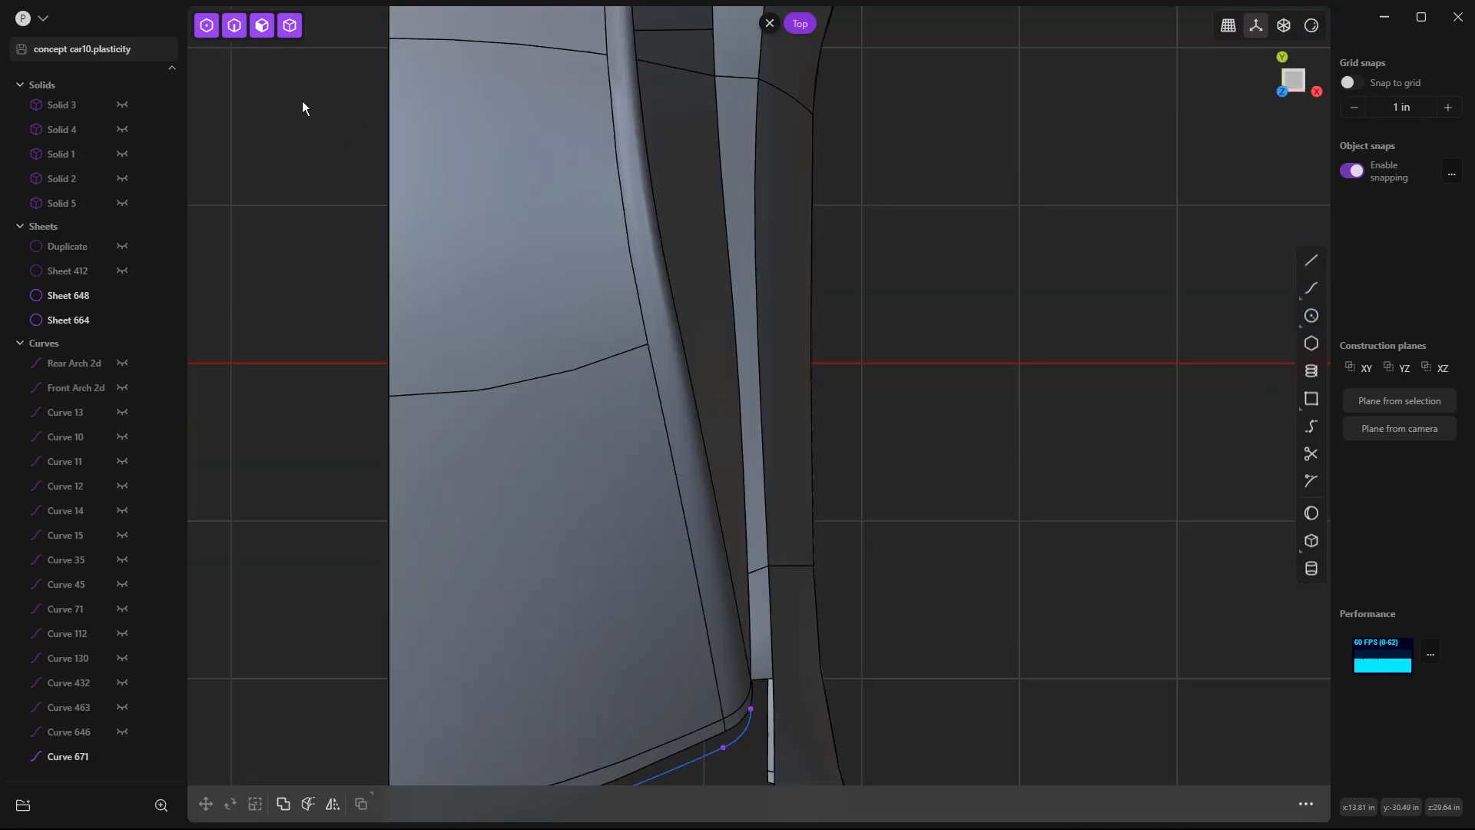
scroll(682, 542, "up", 8)
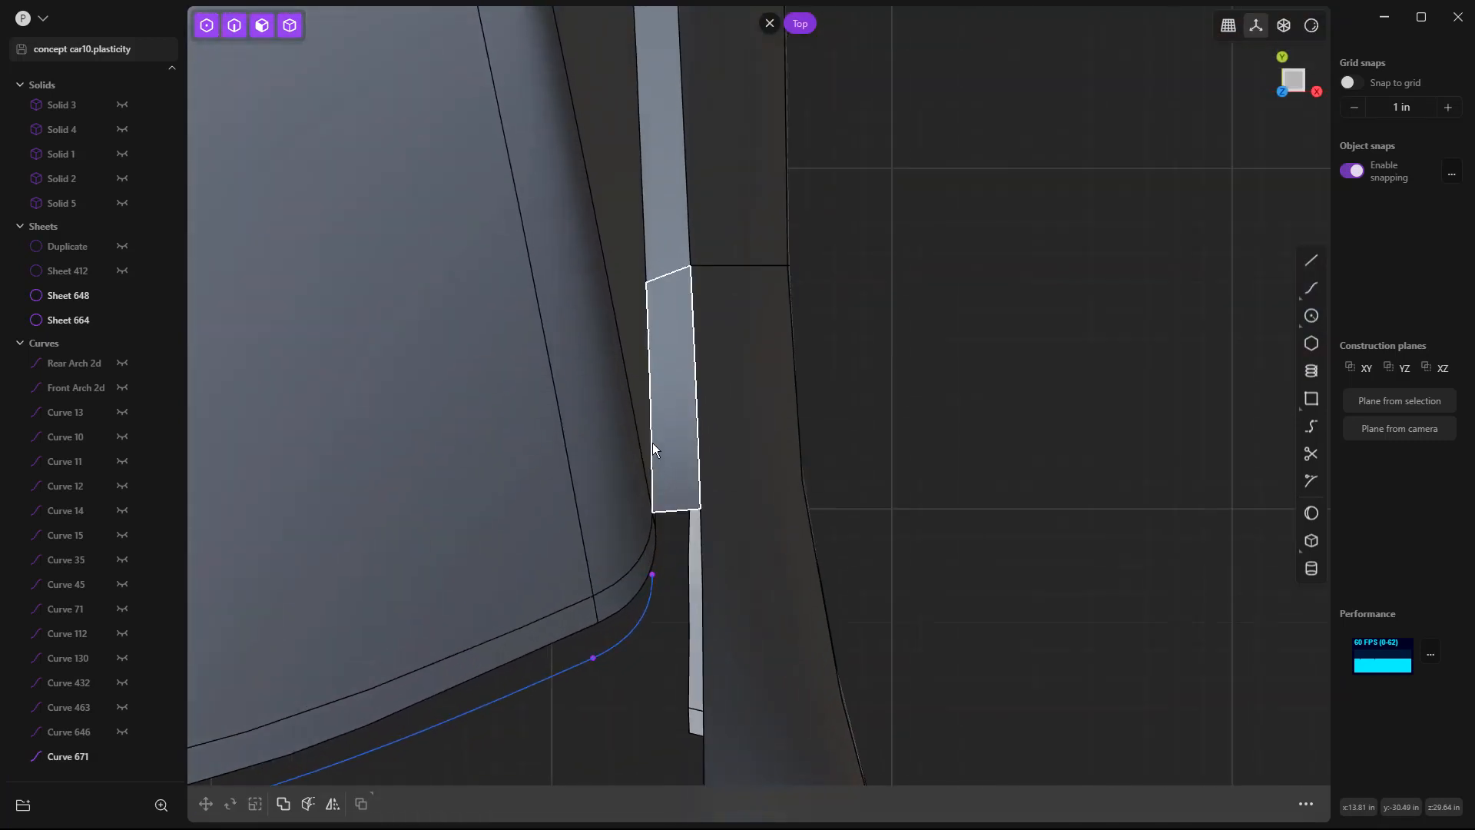
left_click(1312, 425)
scroll(654, 461, "up", 3)
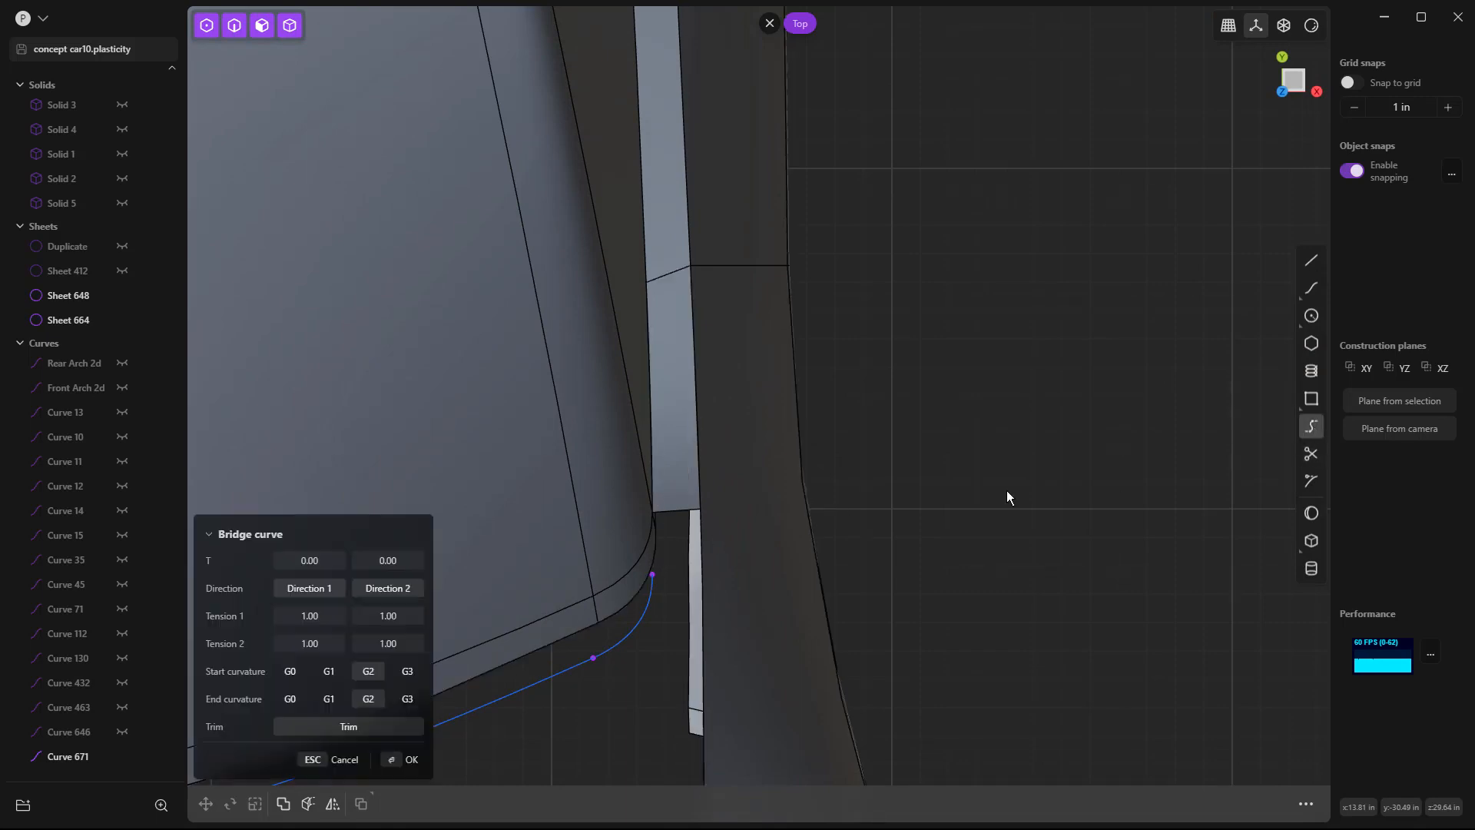
left_click(662, 452)
left_click(650, 653)
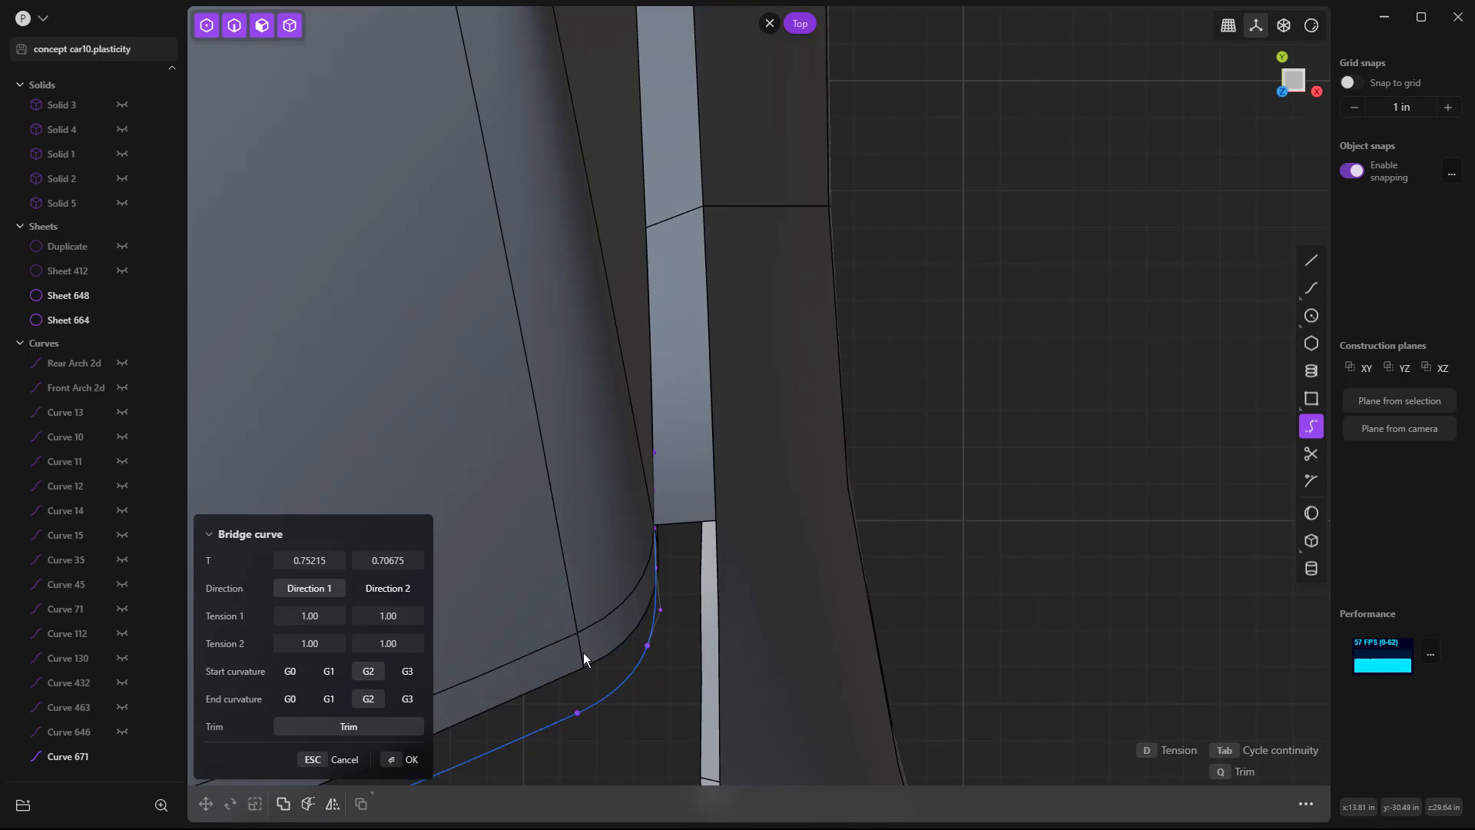
left_click_drag(304, 561, 338, 560)
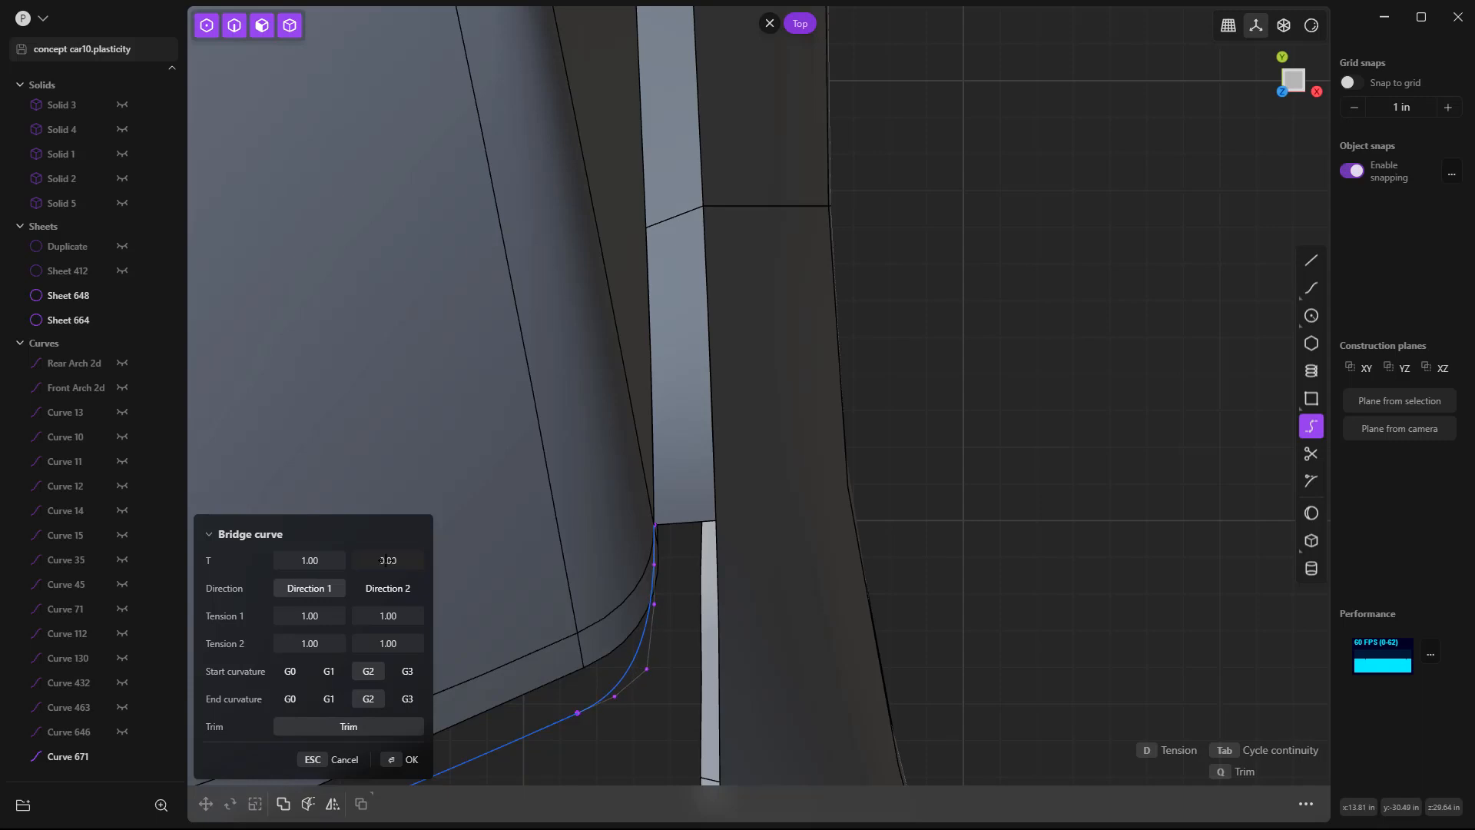
left_click(330, 679)
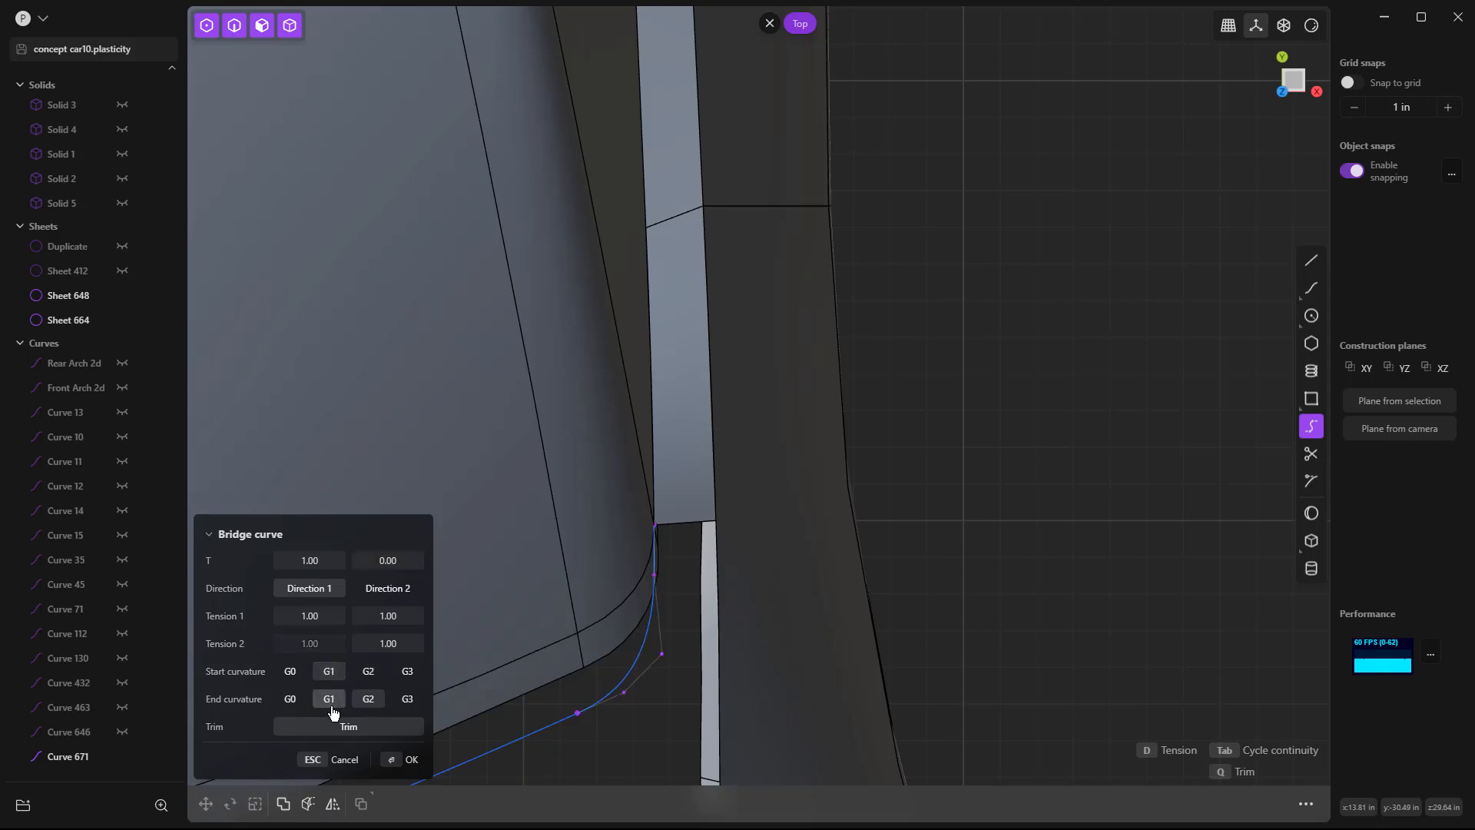
left_click(333, 705)
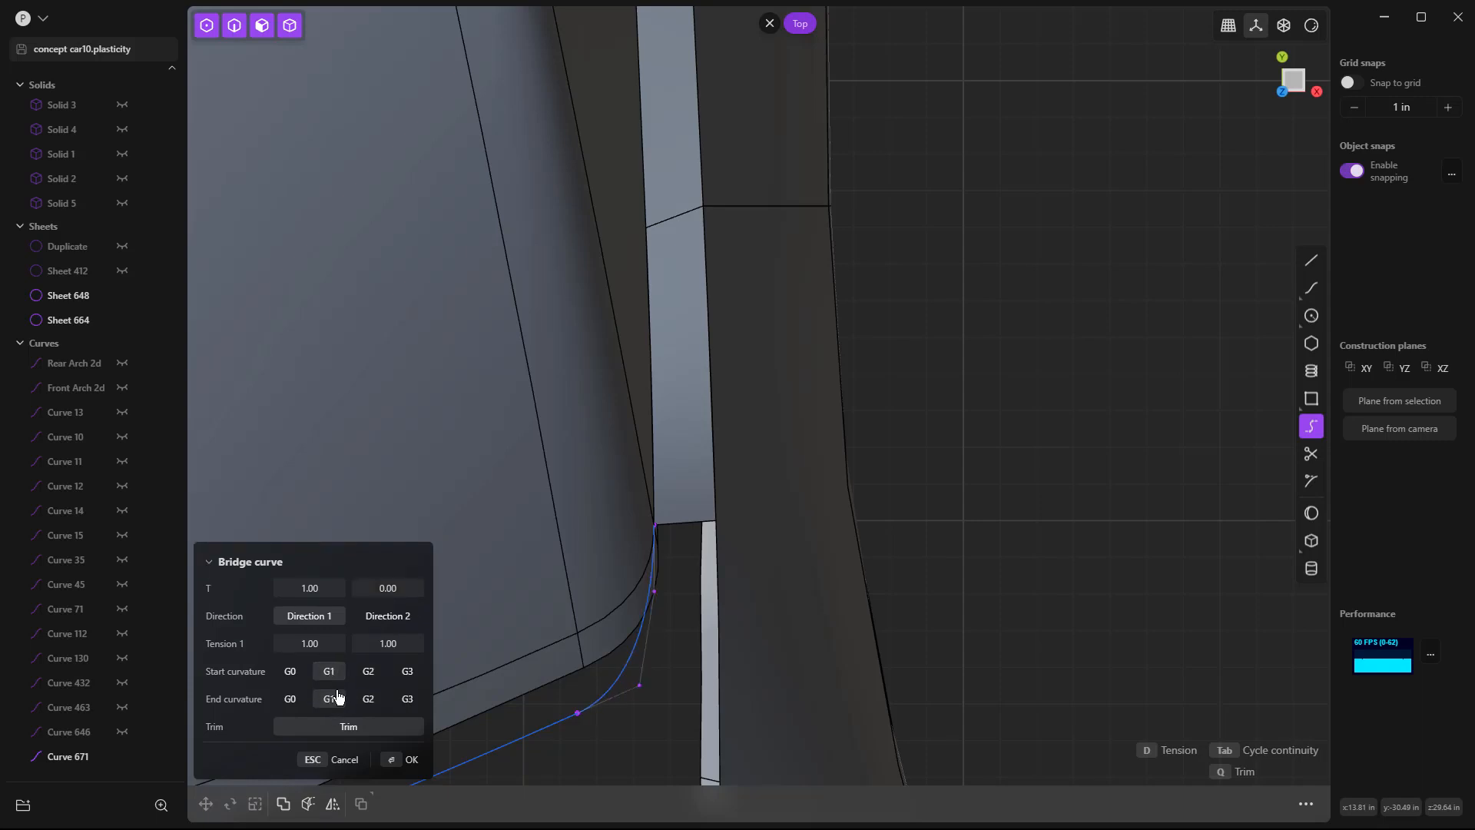
left_click(368, 698)
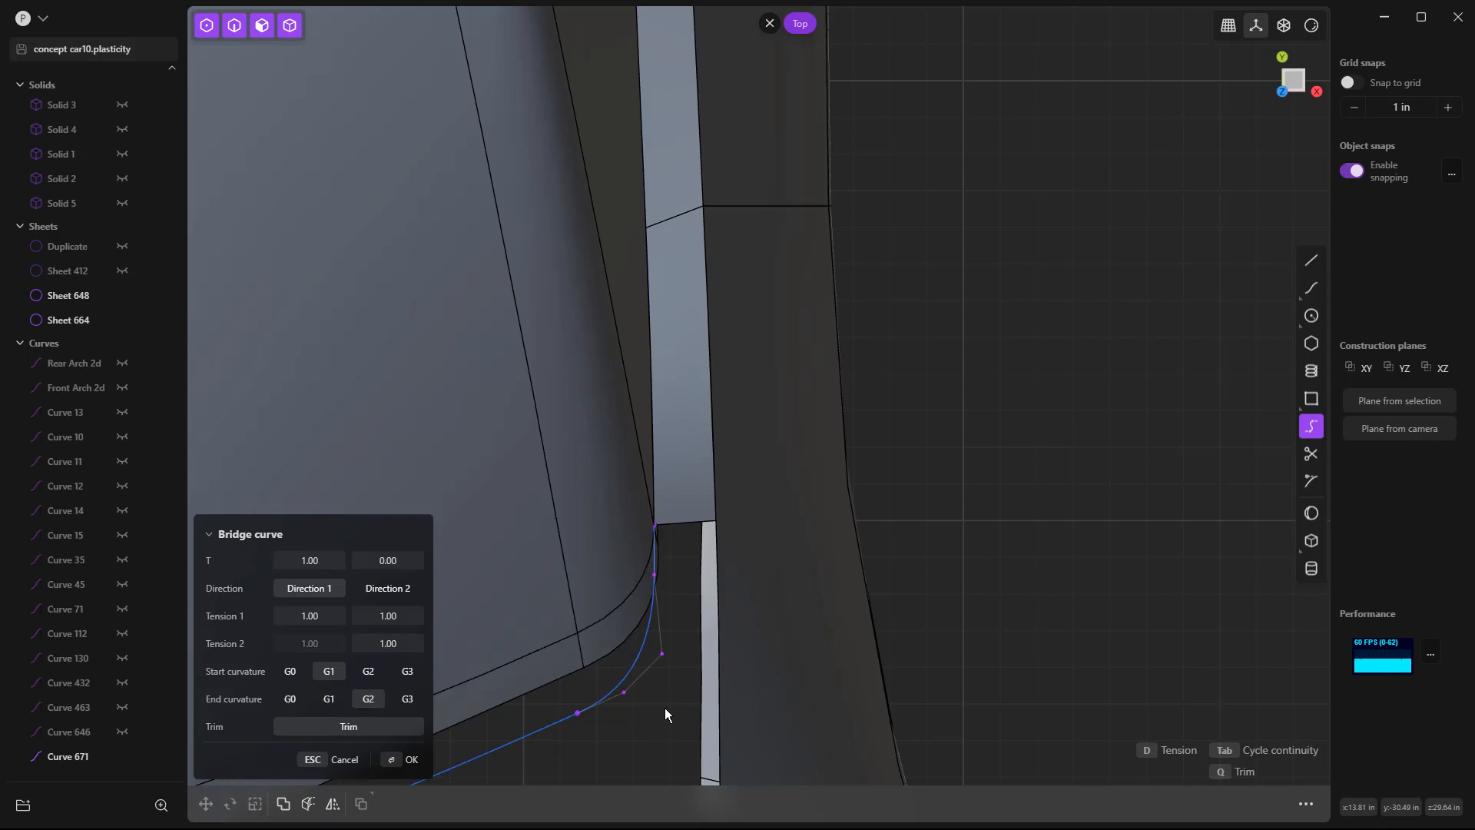
key("Return")
scroll(1003, 477, "down", 2)
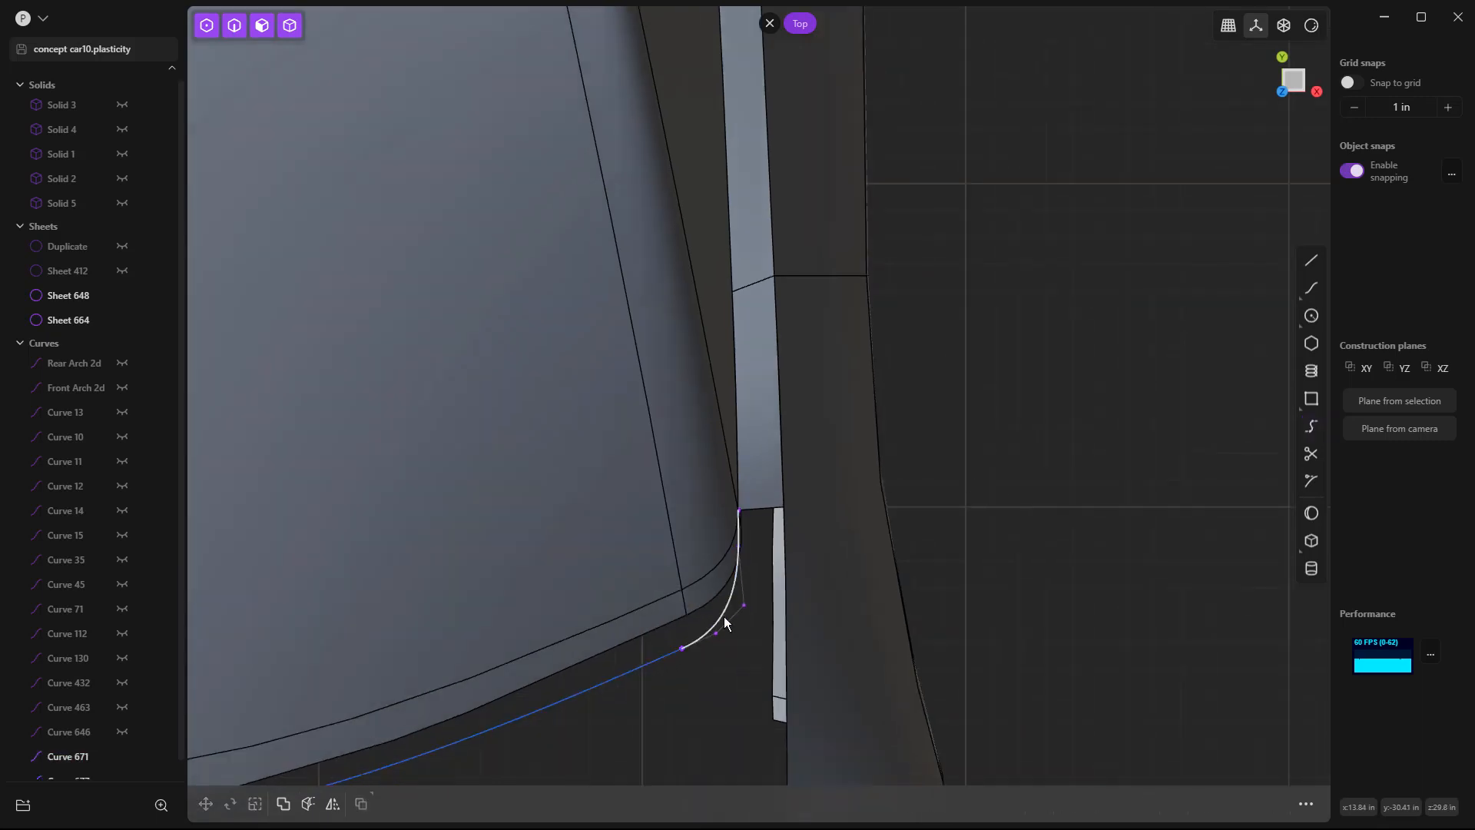
Join the corner bridge and the duplicated windshield-base curve into one curve.
left_click(724, 622)
left_click(633, 673)
left_click(1082, 574)
Bridge the hood's centerline edge to the joined curve's front end with T 1.00 at both ends, start G1, end G0 and Trim off.
middle_click_drag(1081, 574, 771, 405)
middle_click_drag(339, 127, 568, 227, "shift")
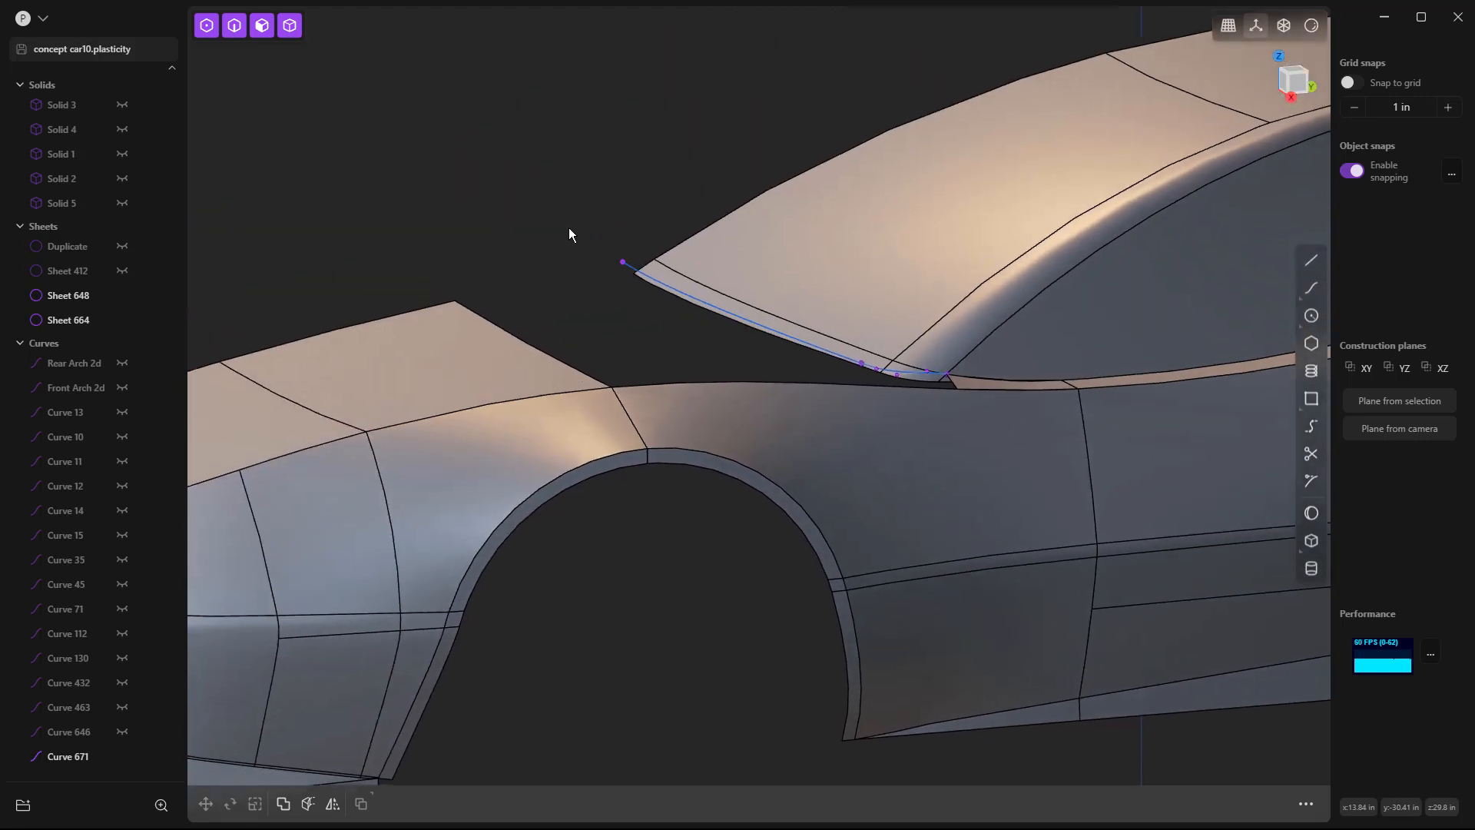
scroll(532, 249, "up", 2)
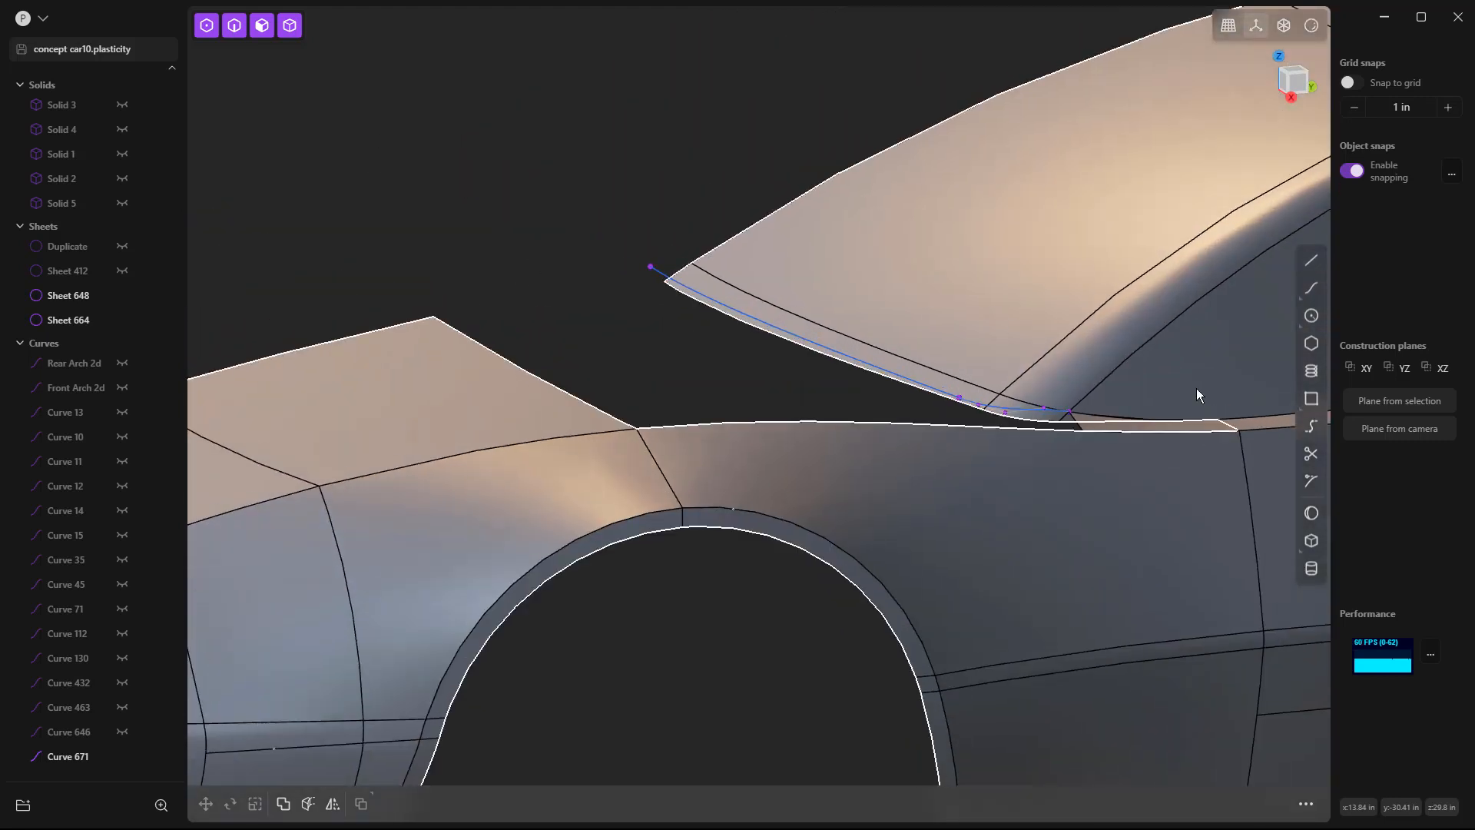
left_click(1313, 427)
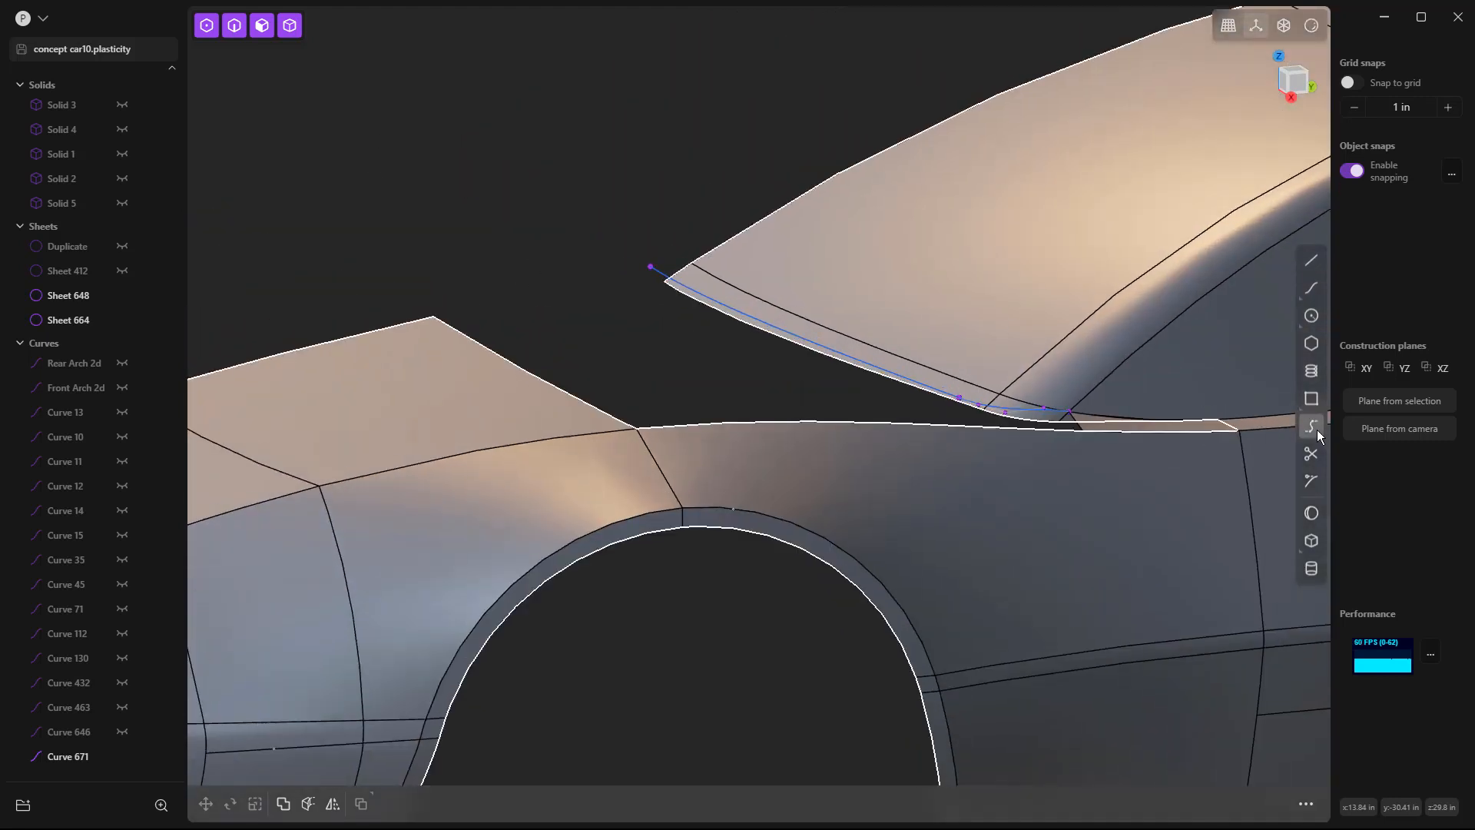
left_click(418, 315)
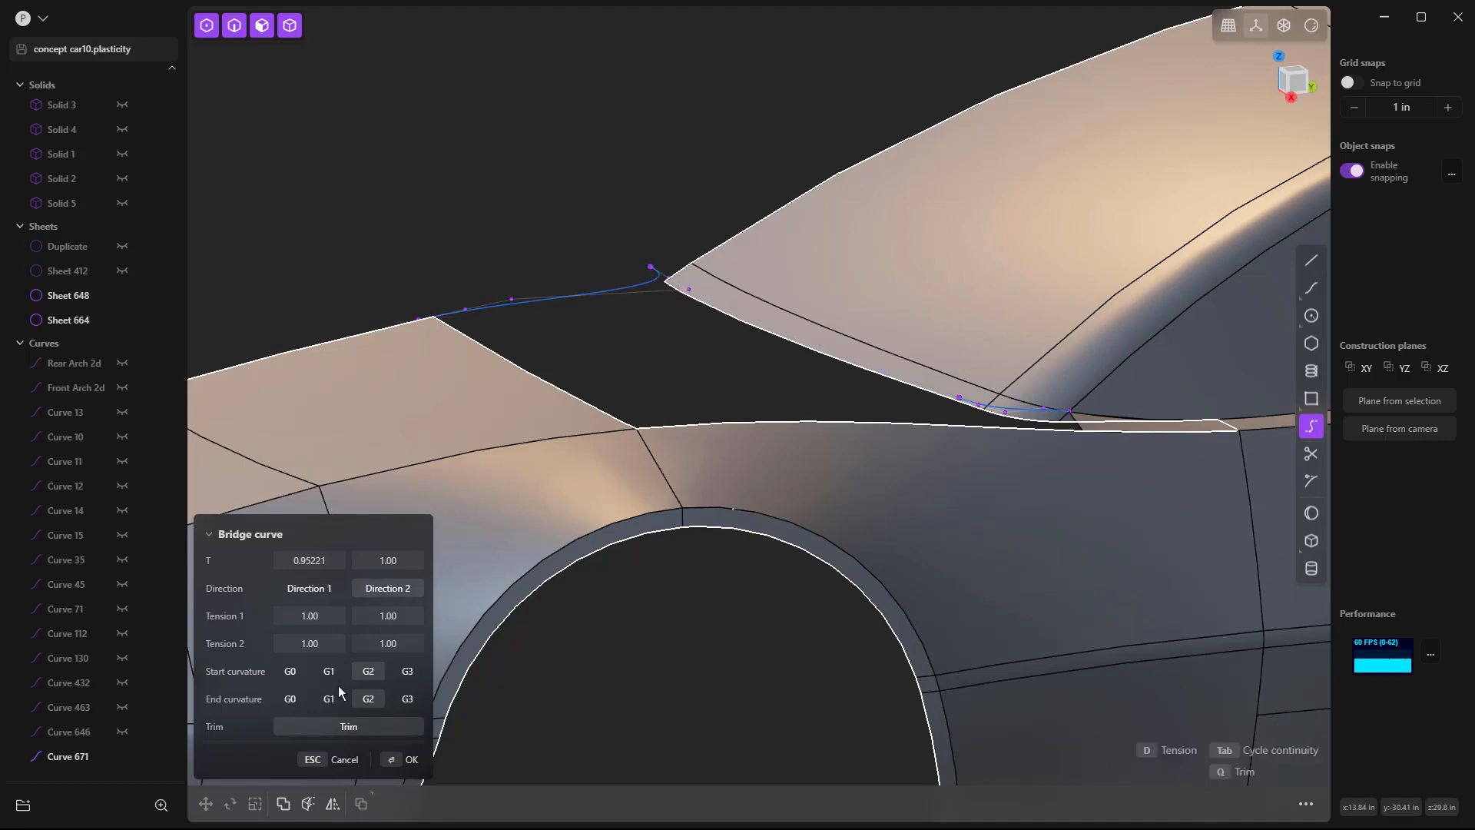
left_click(290, 699)
left_click(336, 727)
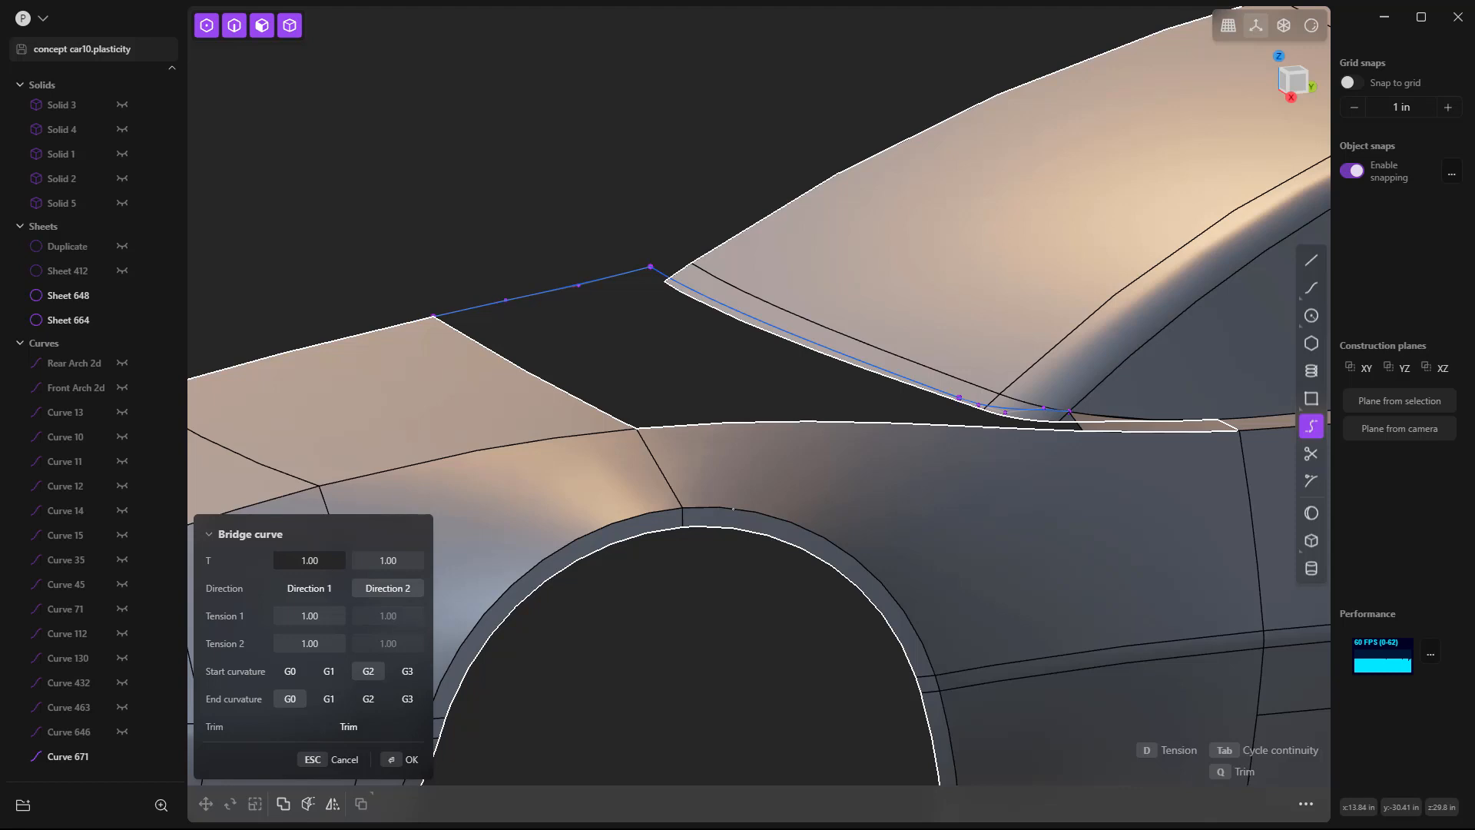
left_click(328, 672)
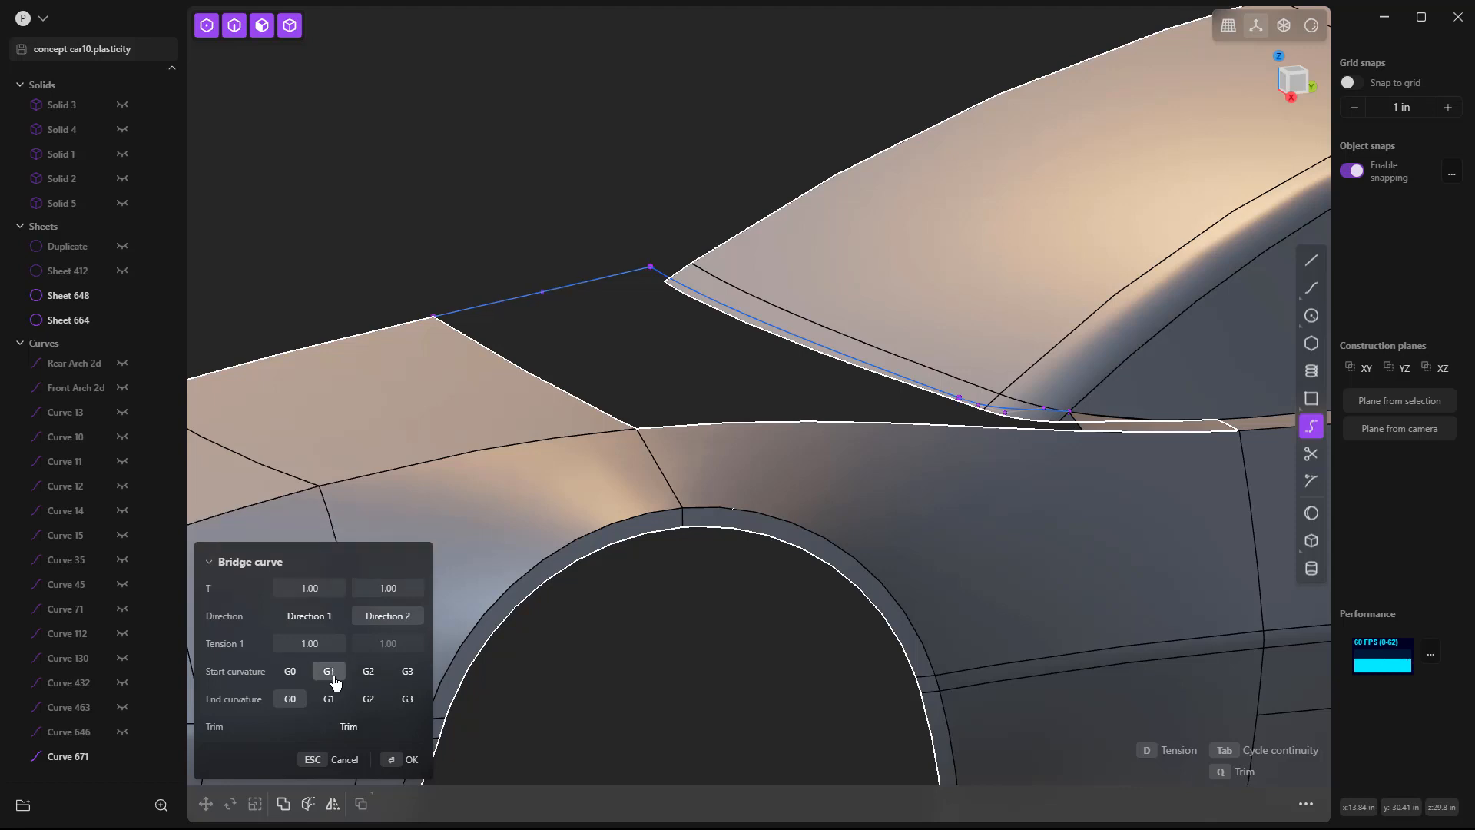
key("Return")
Extrude the centerline bridge curve 2.544 in across the centerline, away from the opening, as a helper strip.
middle_click_drag(576, 229, 694, 374)
left_click(623, 261)
key("e")
left_click_drag(396, 302, 355, 288)
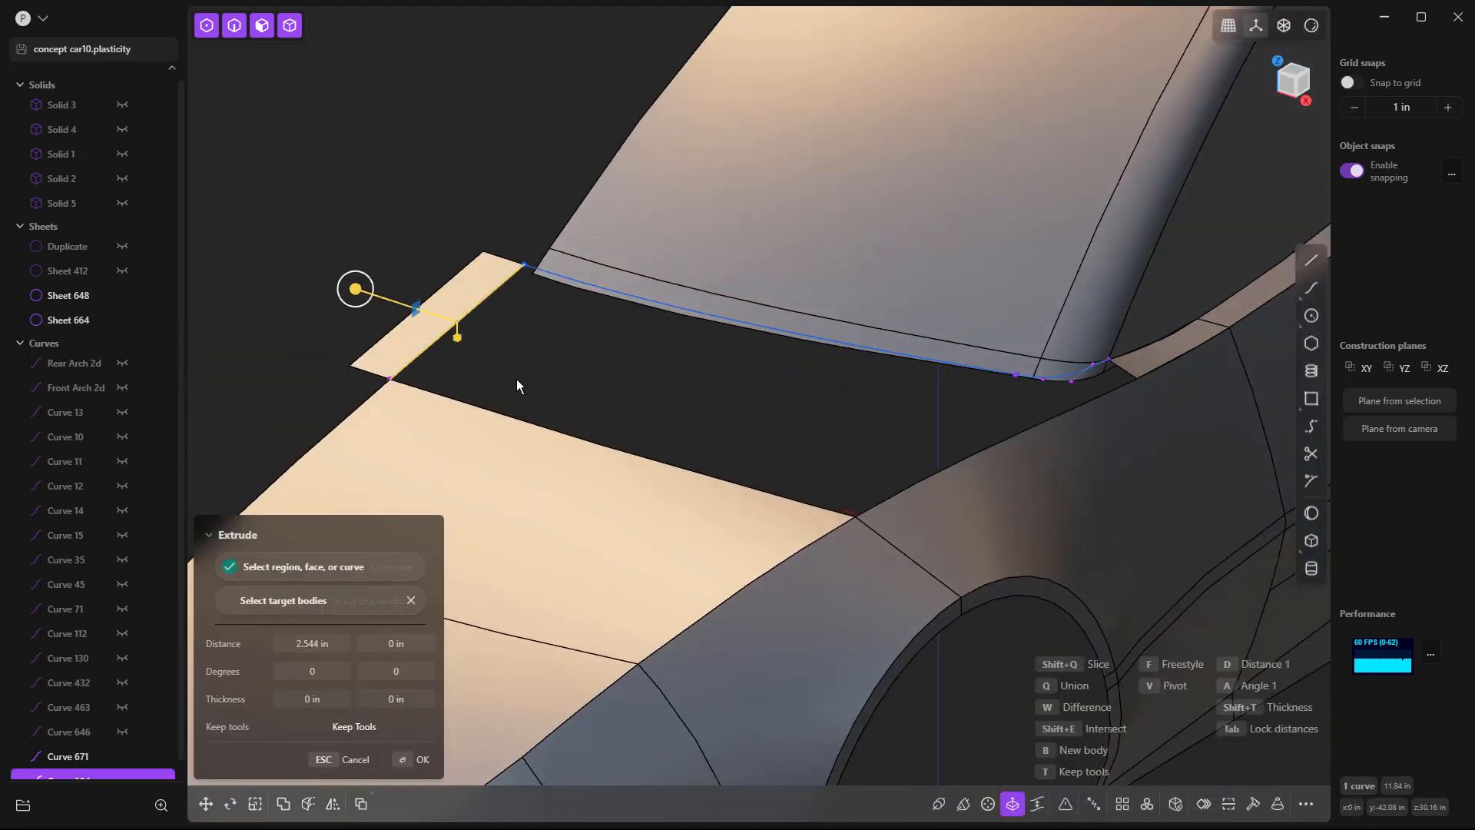
key("Return")
left_click(517, 378)
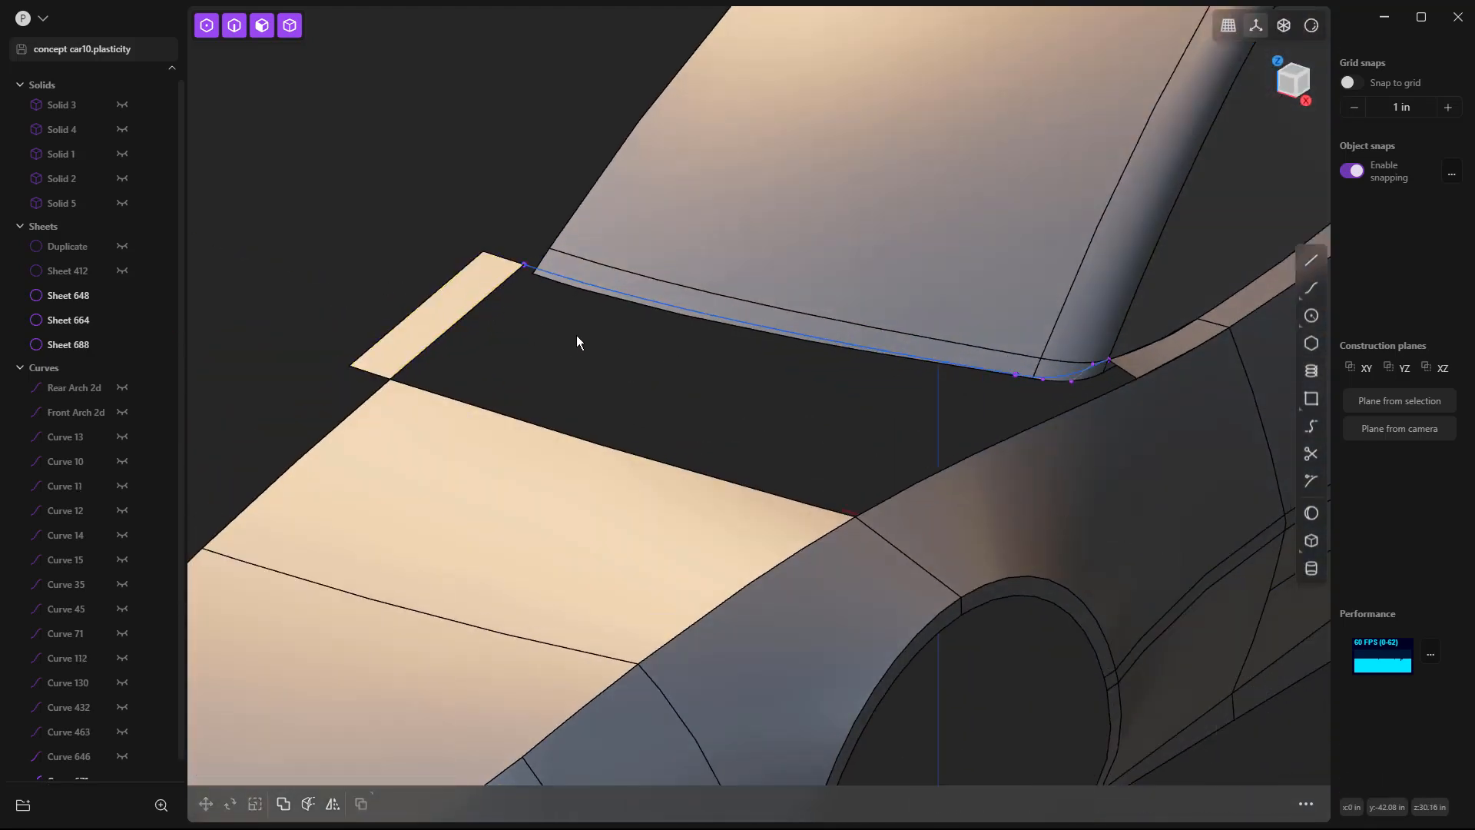
Try to patch the opening bounded by the helper strip, joined curve, hood, fender and ledge end edges with Patch hole.
middle_click_drag(675, 414, 565, 516)
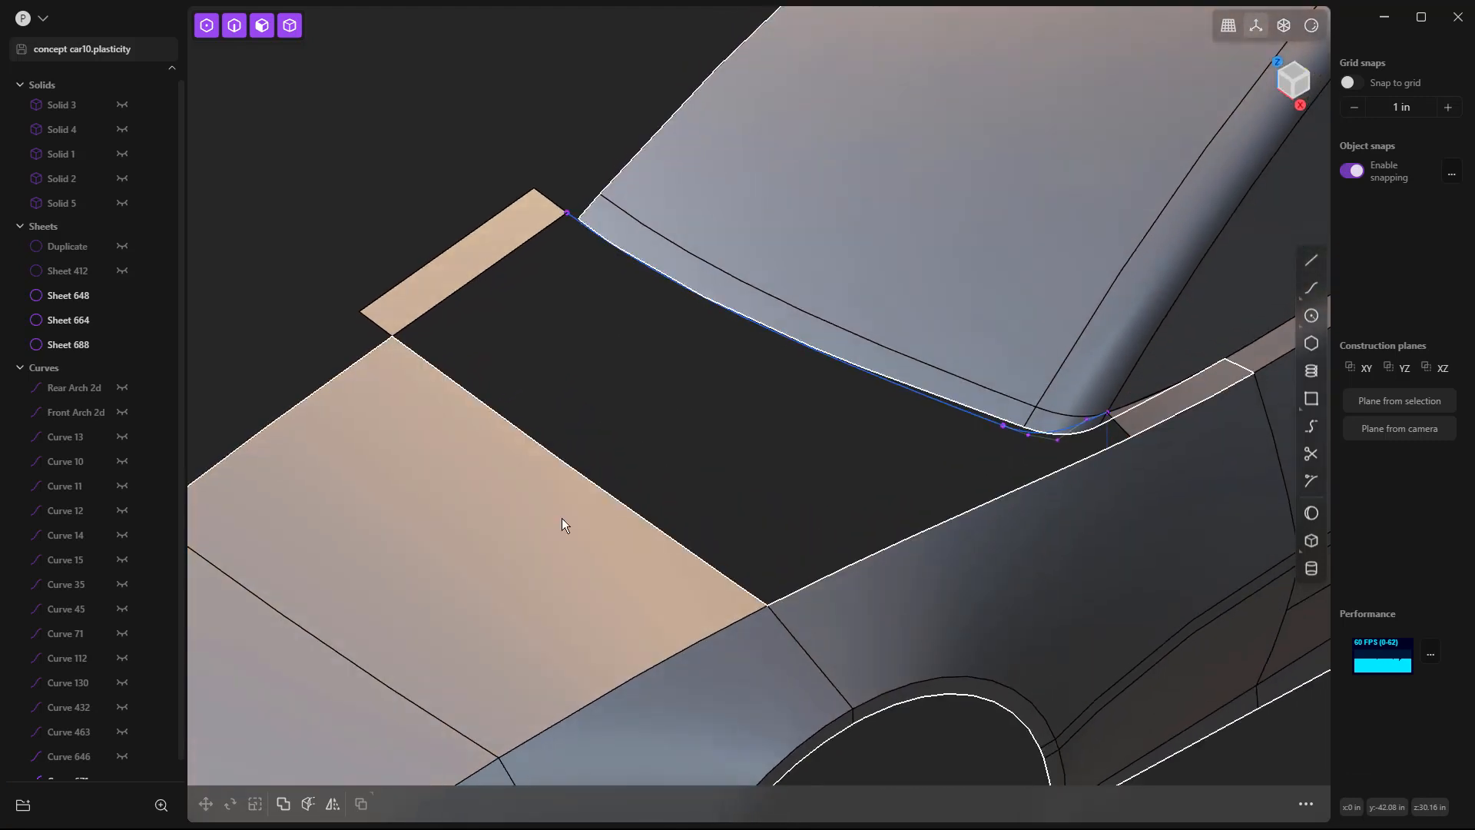
key("2")
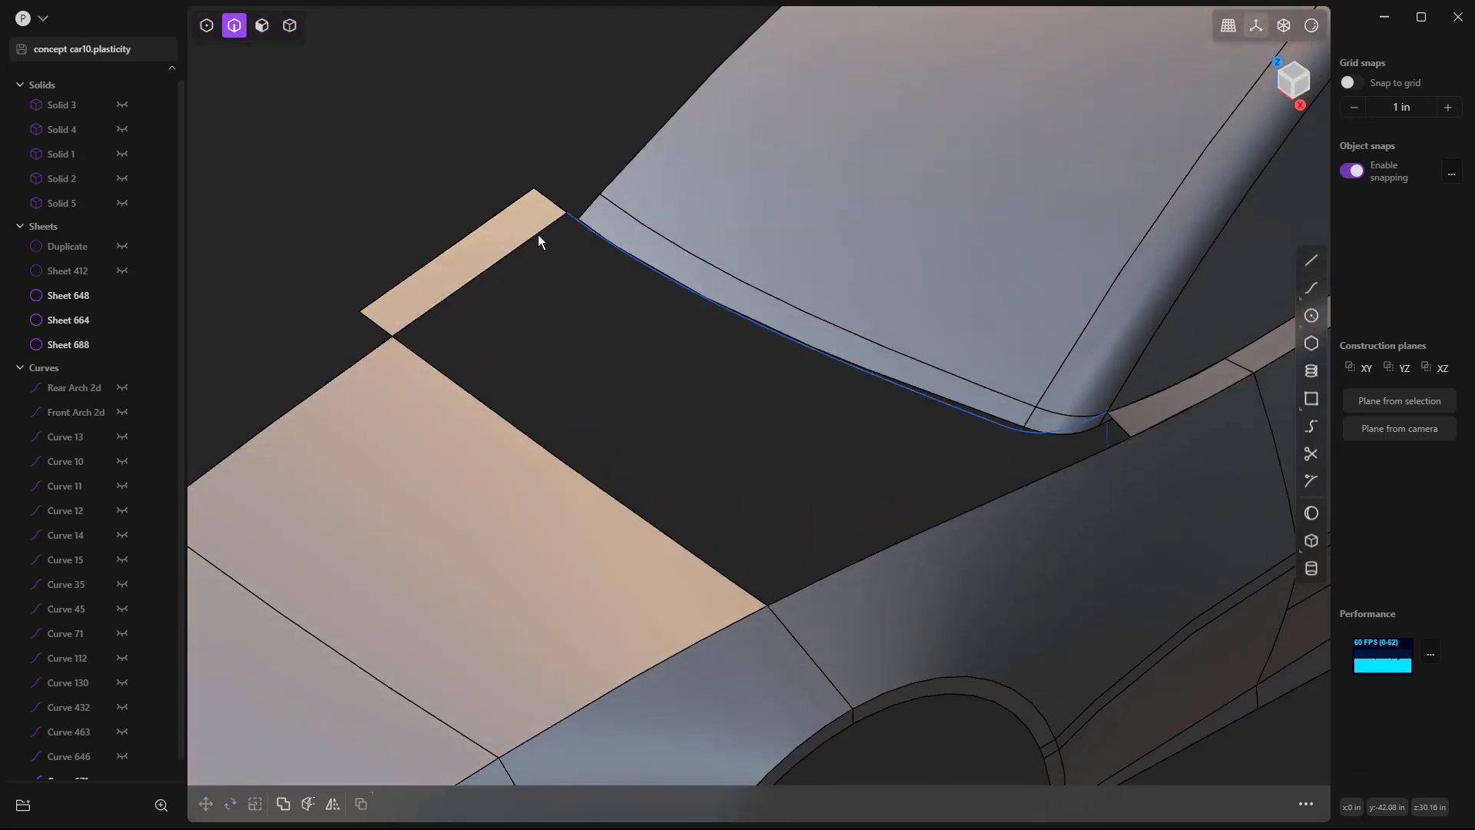
left_click(538, 234)
key("e")
left_click(574, 221, "shift")
left_click(436, 367, "shift")
left_click(748, 587, "shift")
left_click(1108, 443, "shift")
left_click(1122, 426, "shift")
scroll(1122, 427, "up", 5)
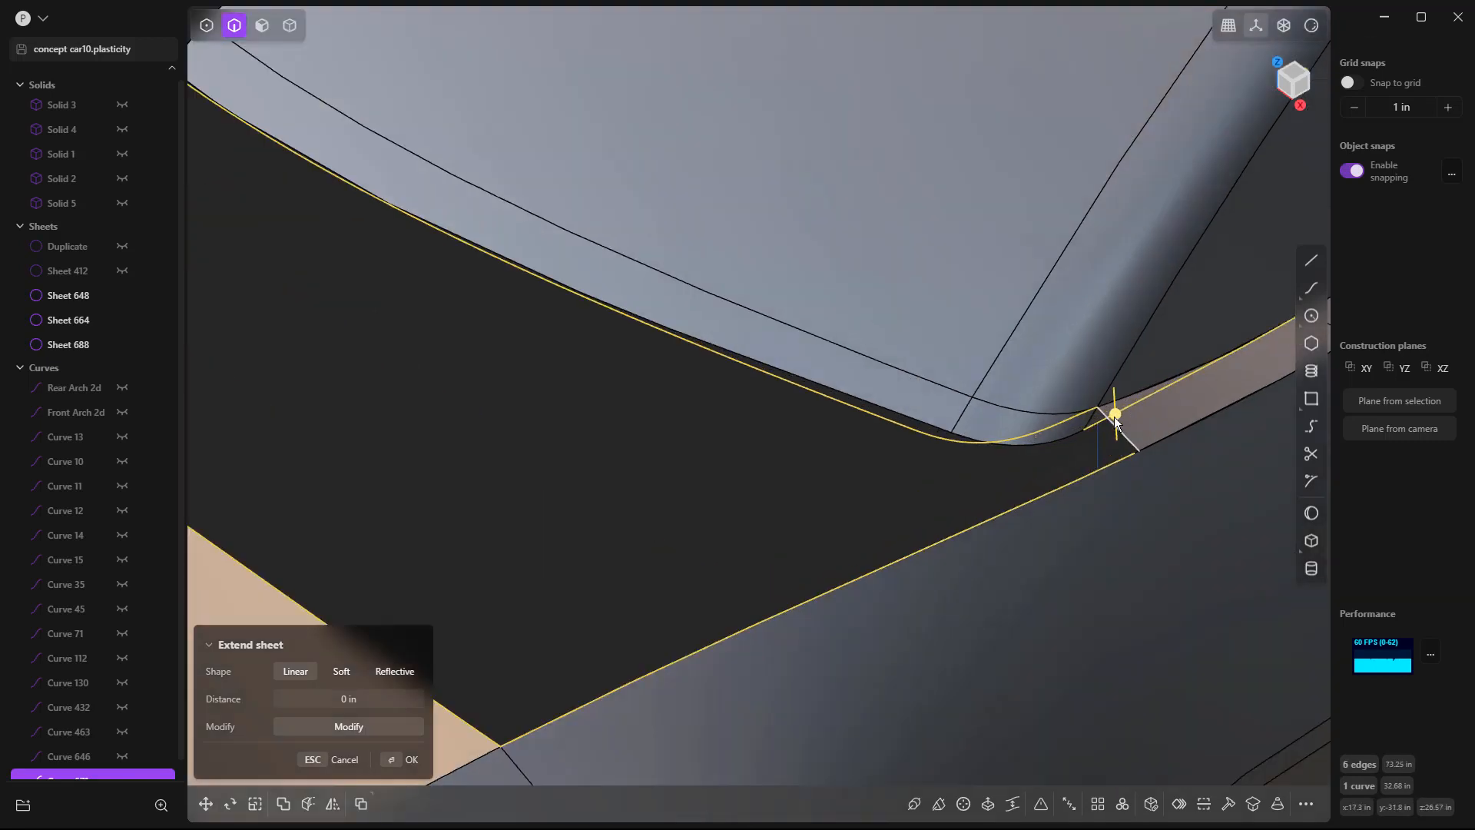
left_click(1106, 418, "ctrl")
left_click(1128, 437, "shift")
mouse_move(1128, 435)
middle_mouse_down()
mouse_move(1112, 398)
mouse_move(1115, 434)
mouse_move(1187, 512)
mouse_move(1153, 429)
middle_mouse_up()
left_click(1168, 518, "shift")
scroll(1153, 421, "down", 4)
type("fpat")
key("Return")
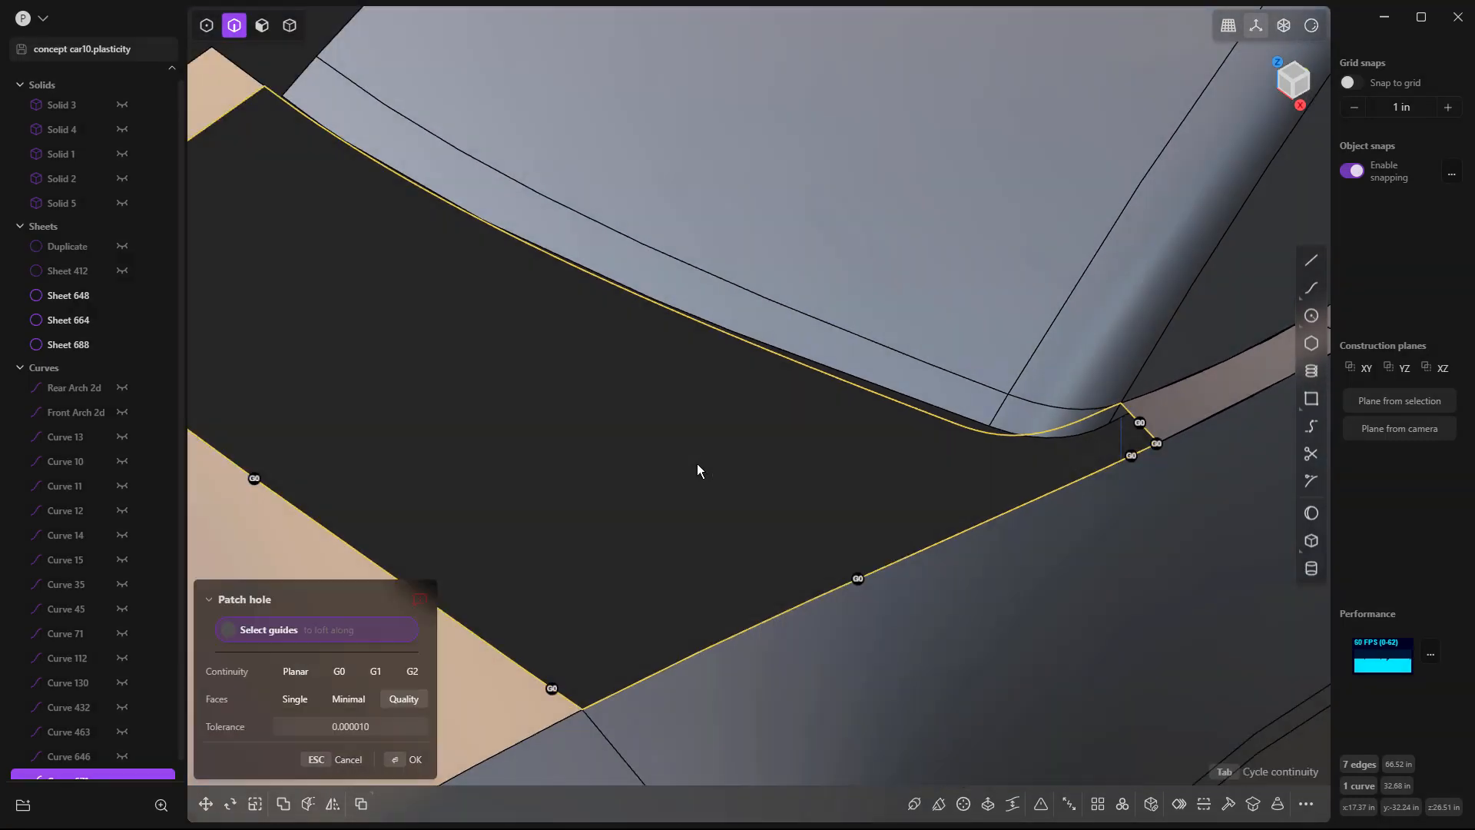
Set the patch continuity to G1 along the hood and ledge end edges, and try to apply the patch.
middle_click_drag(645, 451, 802, 507)
left_click(426, 478)
left_click(656, 640)
left_click(326, 248)
middle_click_drag(979, 472, 988, 469)
left_click(1104, 449)
scroll(1118, 445, "up", 2)
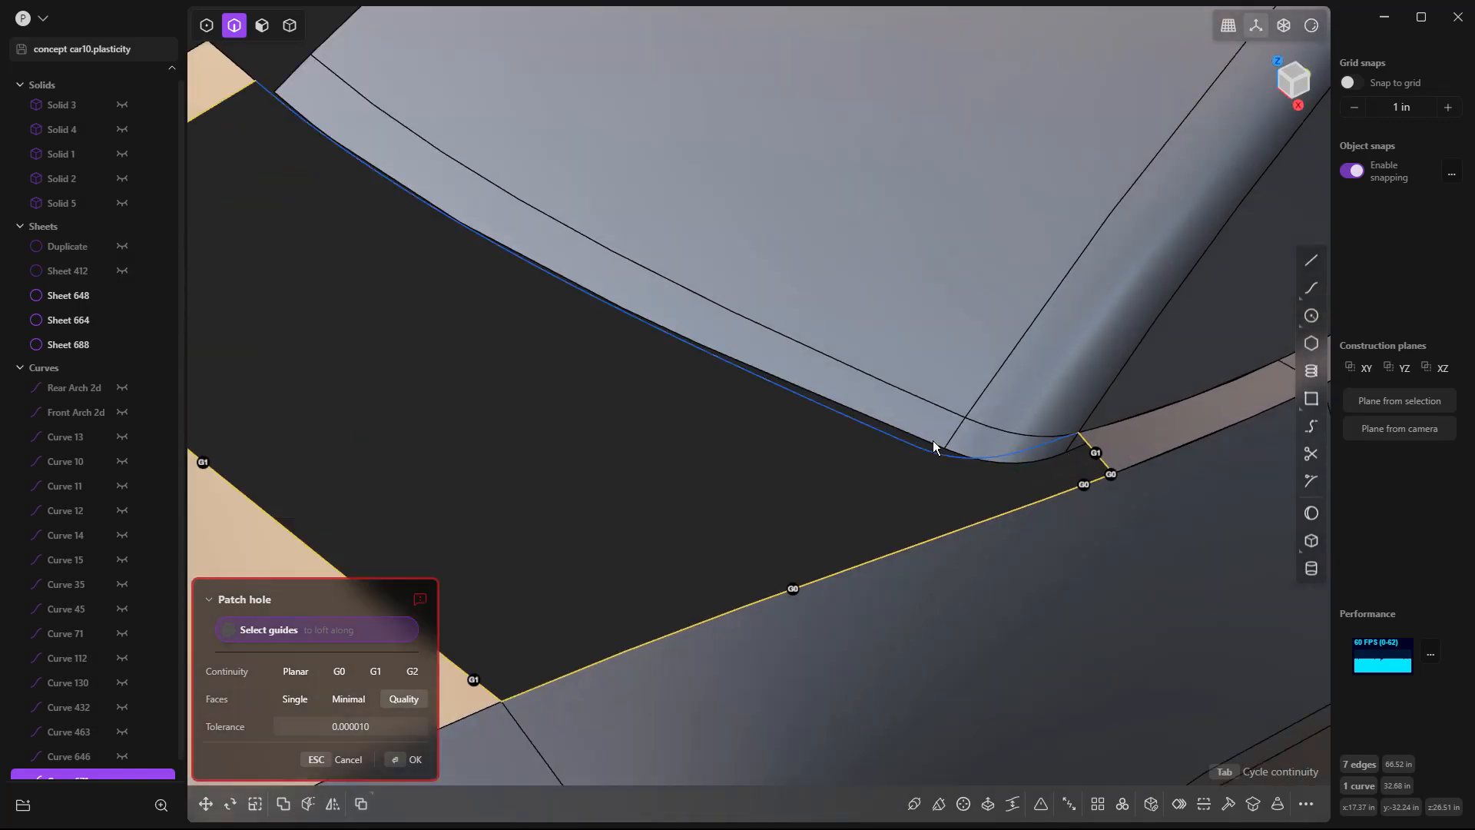
key("Return")
scroll(899, 490, "down", 2)
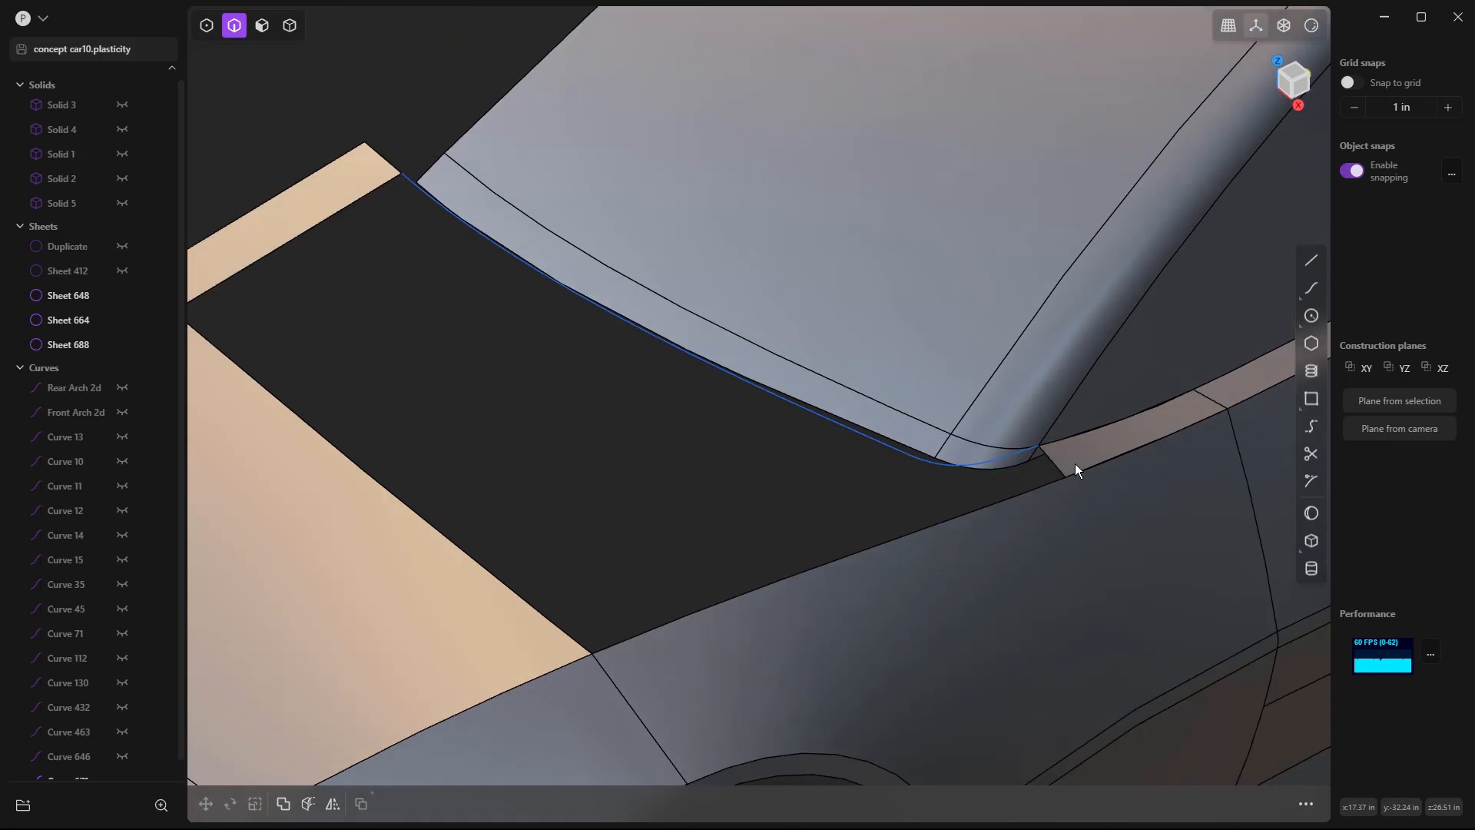
Join the separate front ledge sheet with the main car body sheet.
left_click(1129, 432)
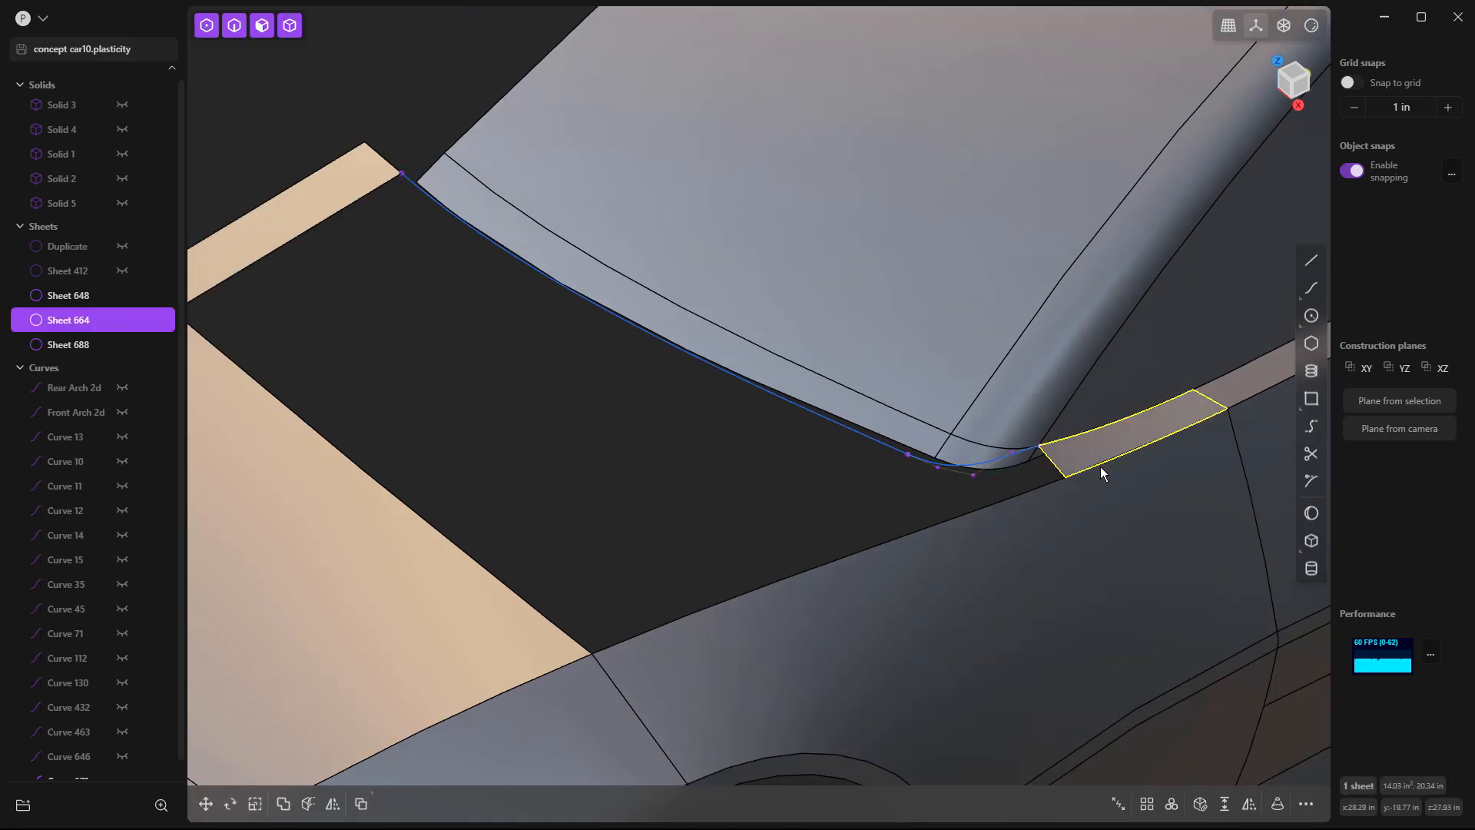
left_click(1076, 501, "shift")
mouse_move(1034, 520)
middle_mouse_down()
mouse_move(1094, 497)
mouse_move(1121, 455)
mouse_move(1034, 509)
middle_mouse_up()
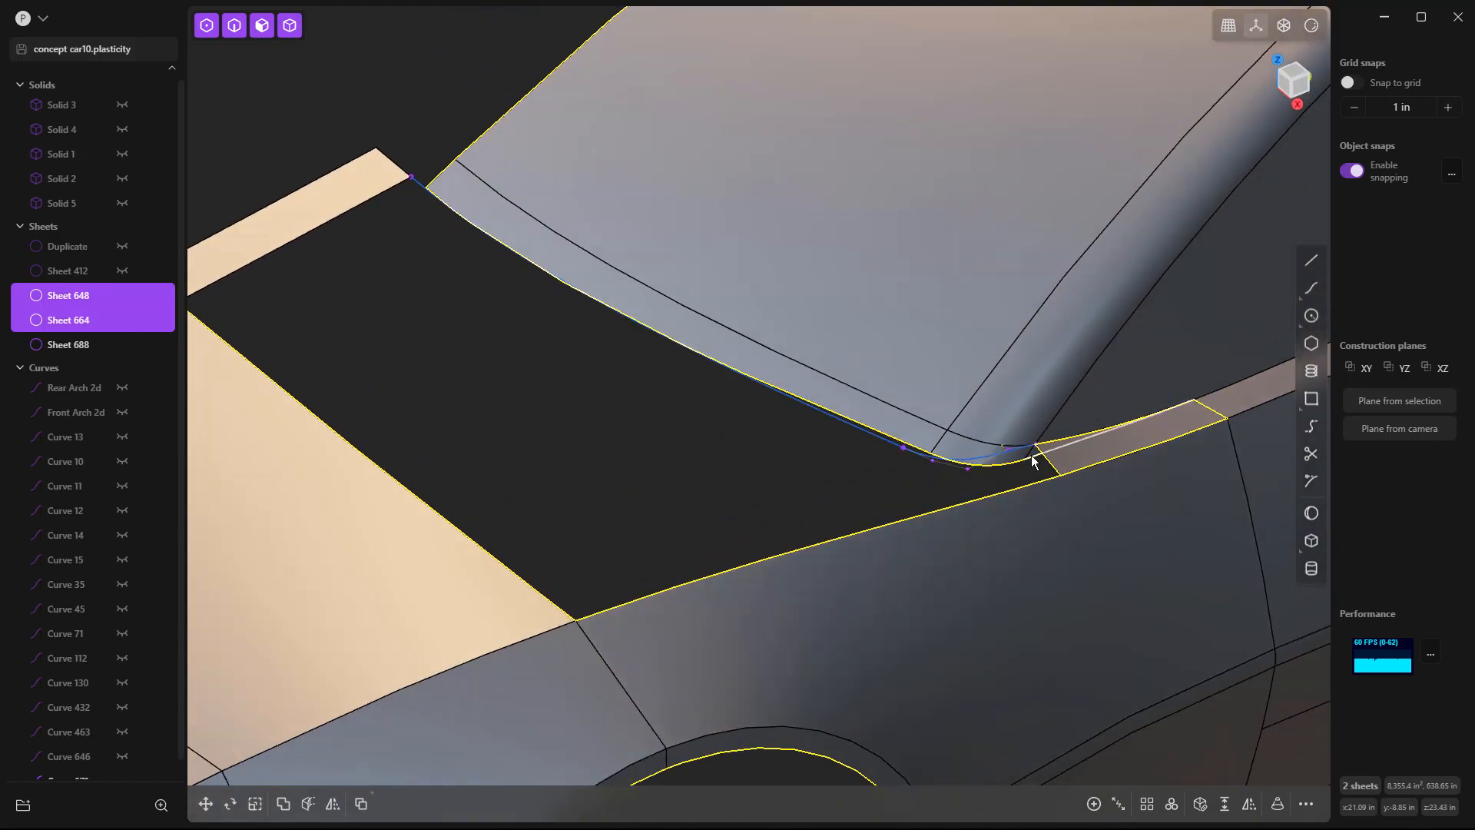
key("j")
scroll(1042, 462, "up", 1)
left_click(1036, 471)
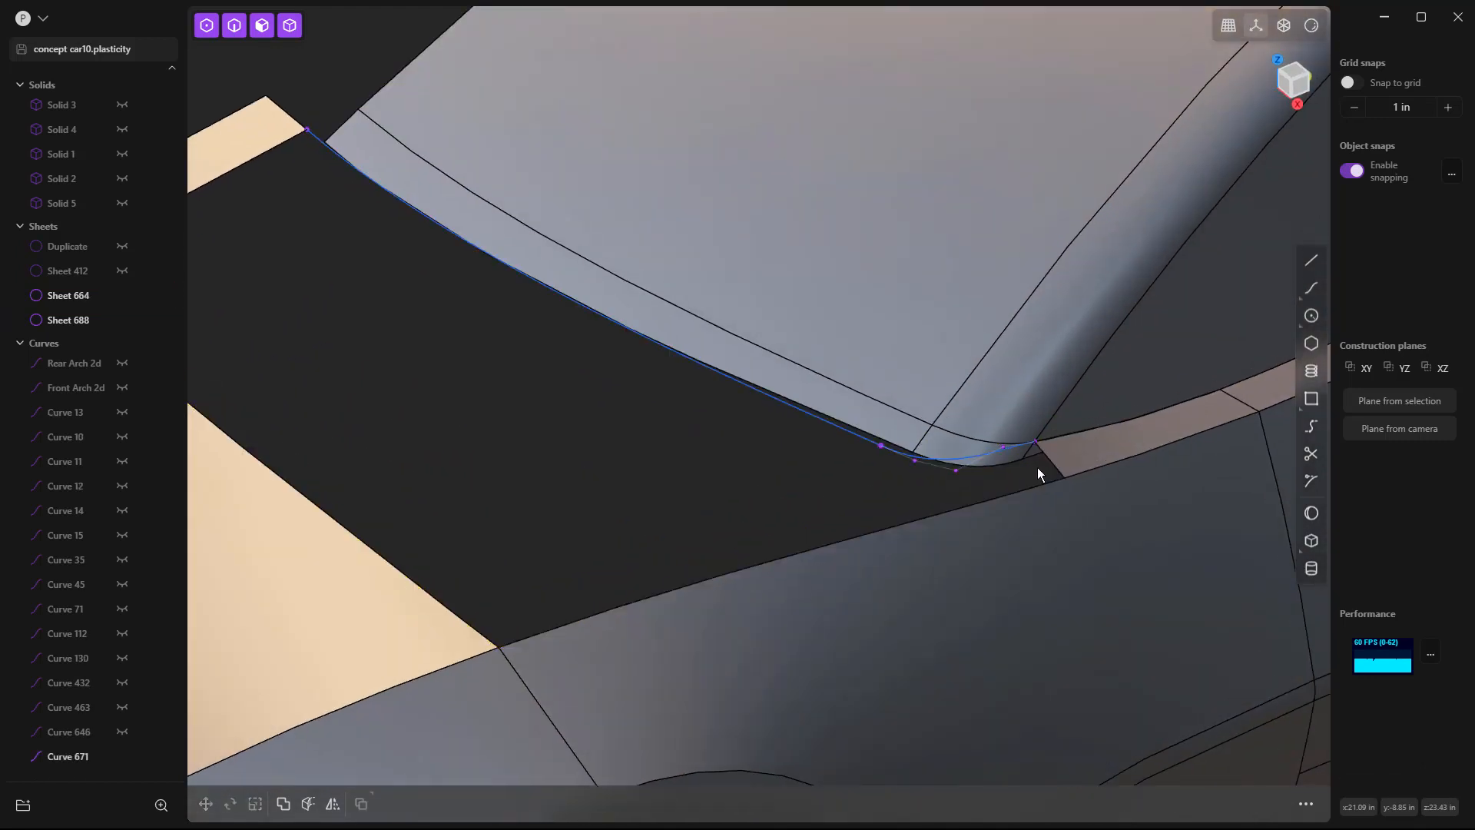
middle_click_drag(1051, 458, 828, 388)
left_click(1065, 380)
scroll(1053, 381, "up", 1)
left_click(1060, 375)
key("Escape")
scroll(932, 419, "down", 5)
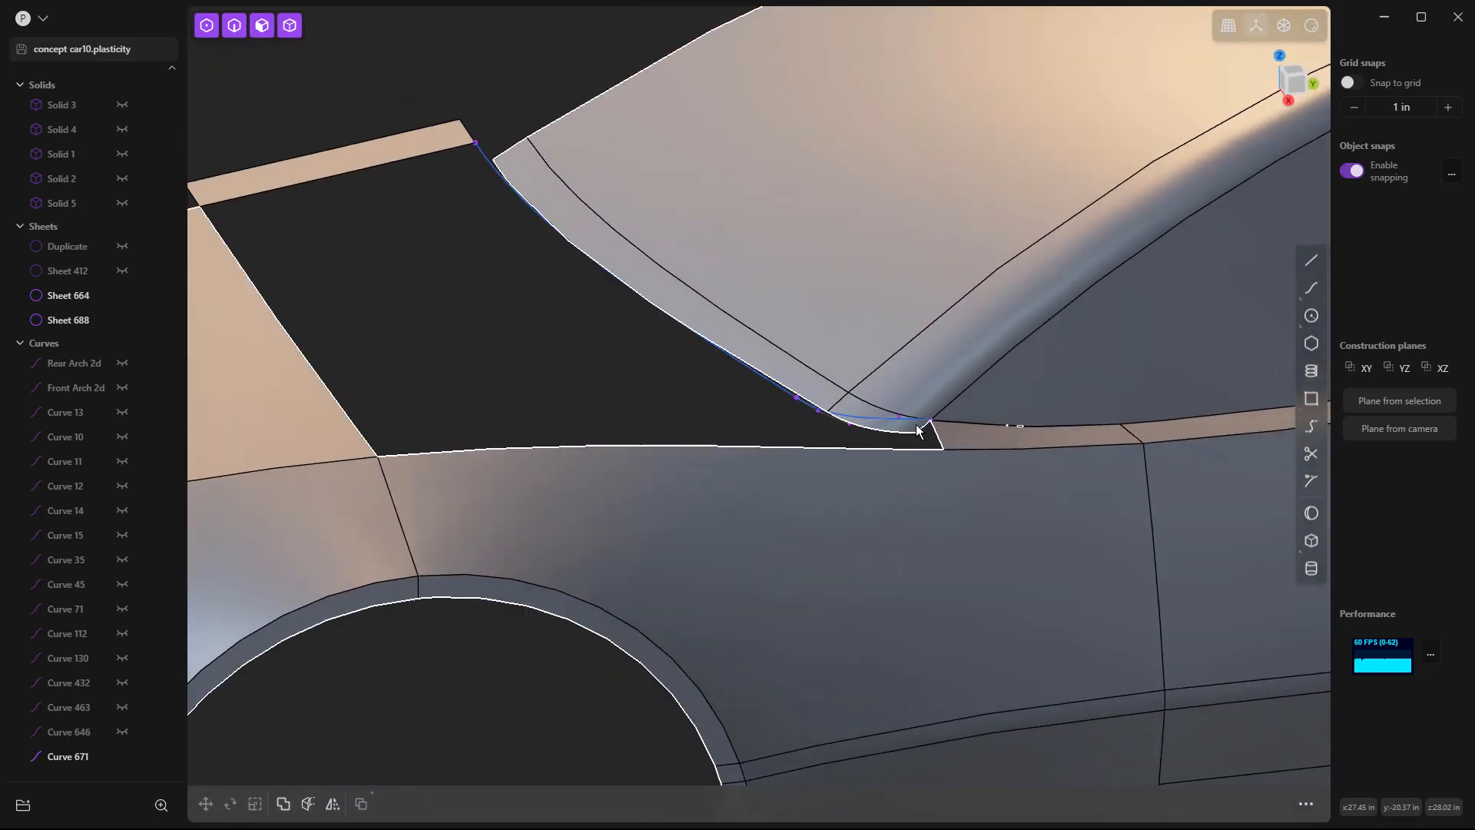
left_click(815, 379)
left_click(814, 379)
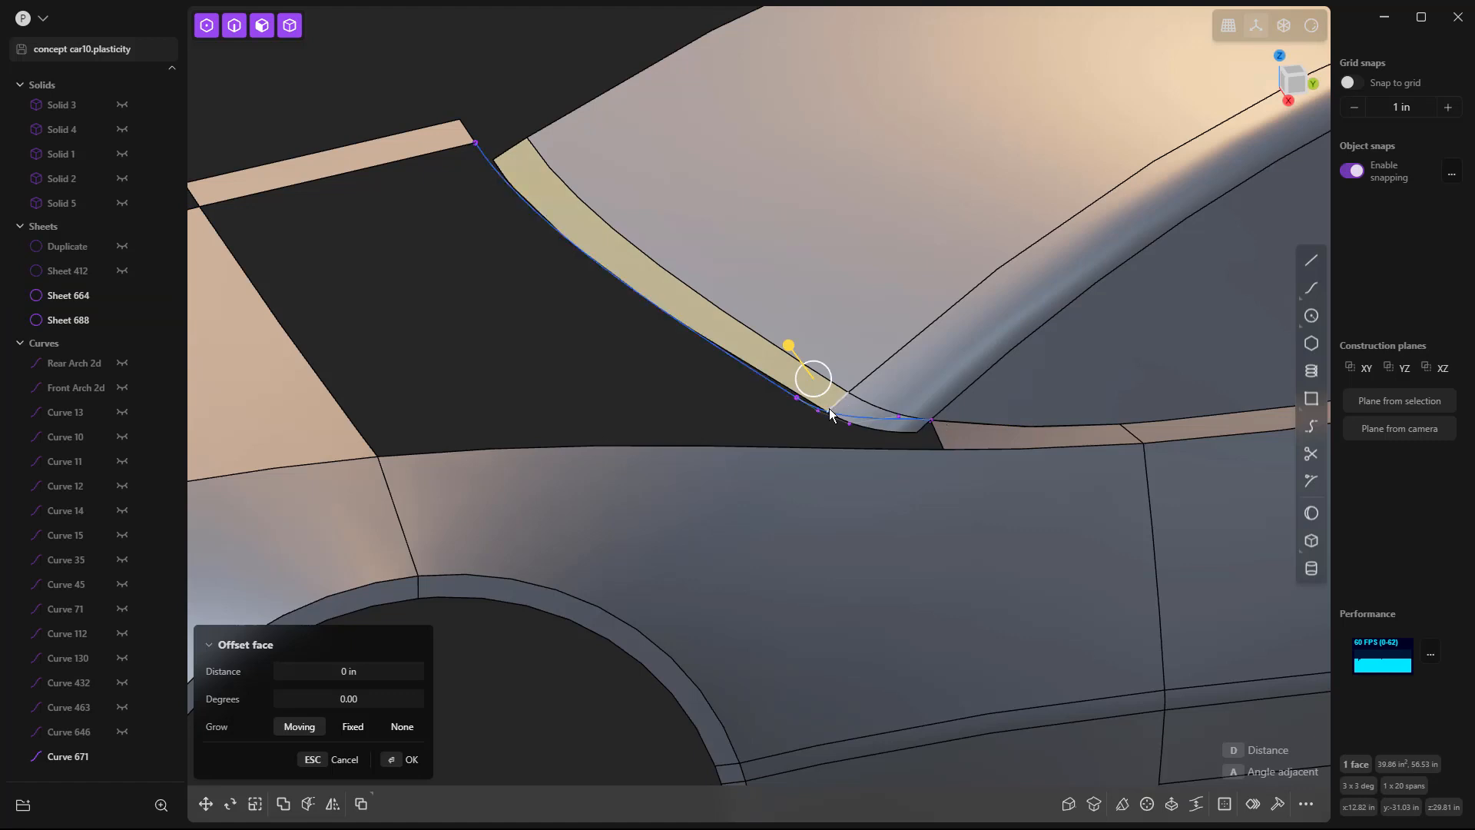
left_click(772, 414)
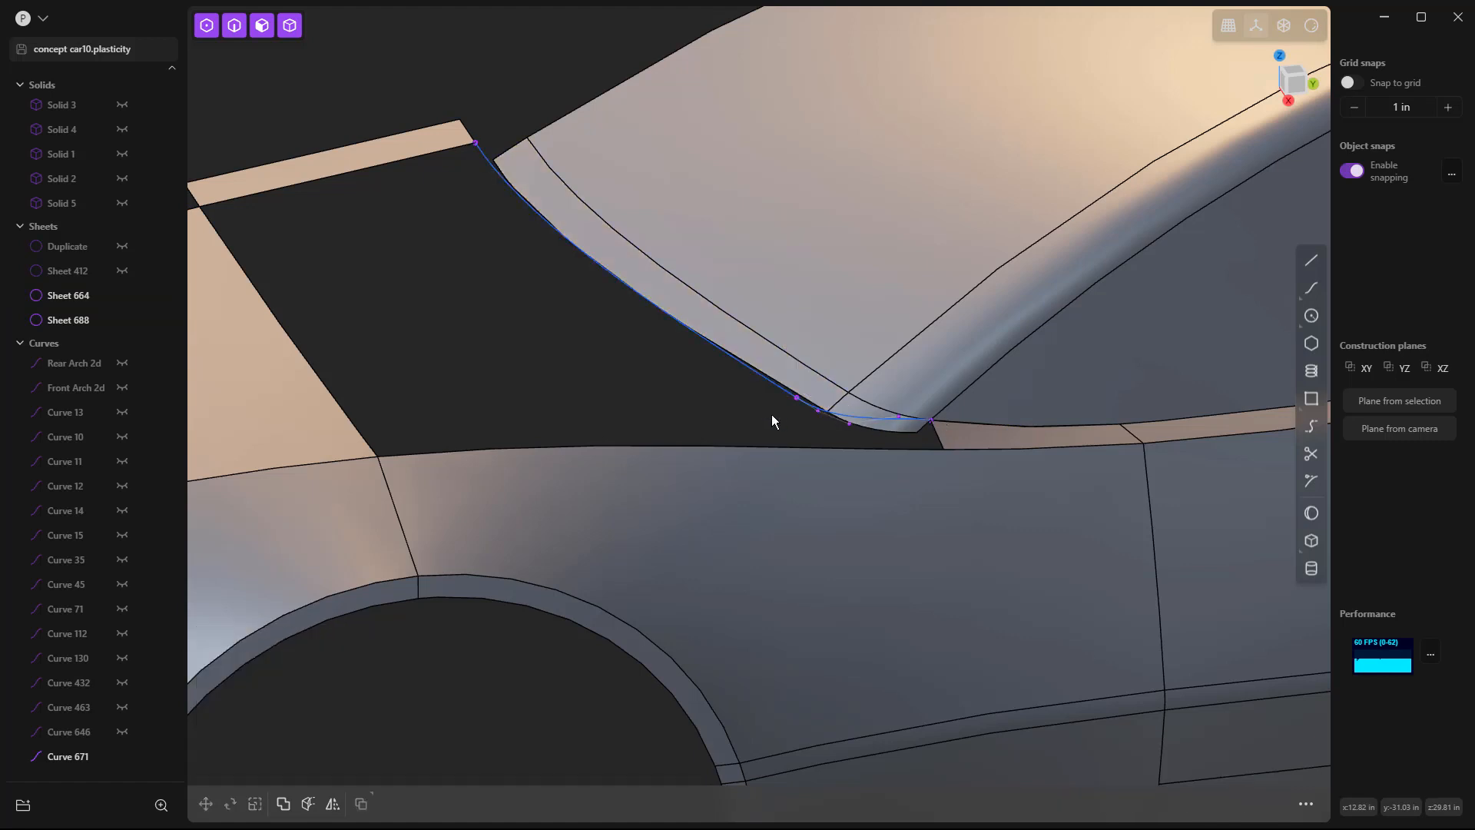
Try to patch the opening bounded by the helper strip, hood and fender edges and the windshield-base curve with Patch hole.
key("2")
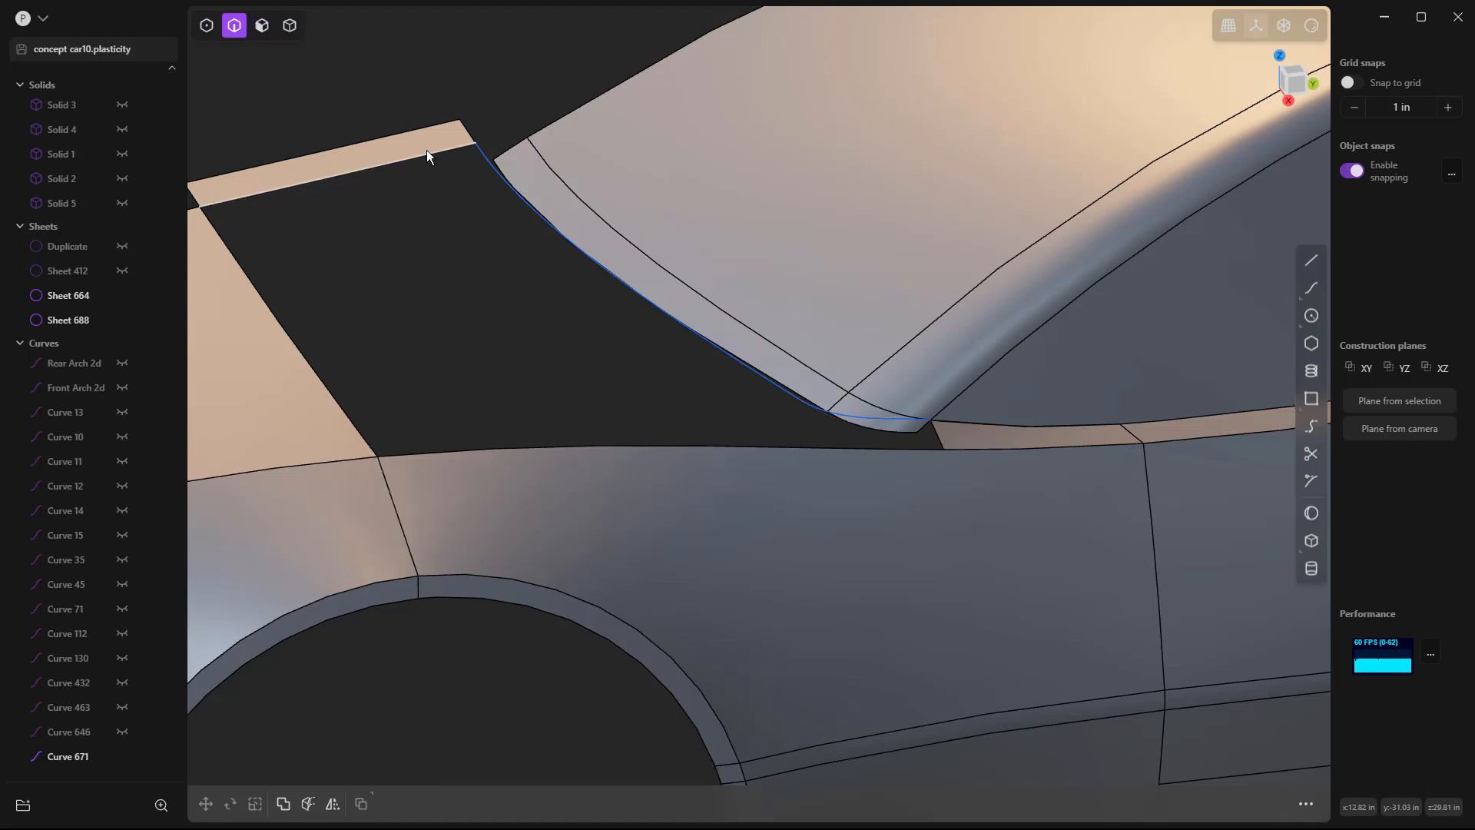
left_click(428, 148)
left_click(230, 247)
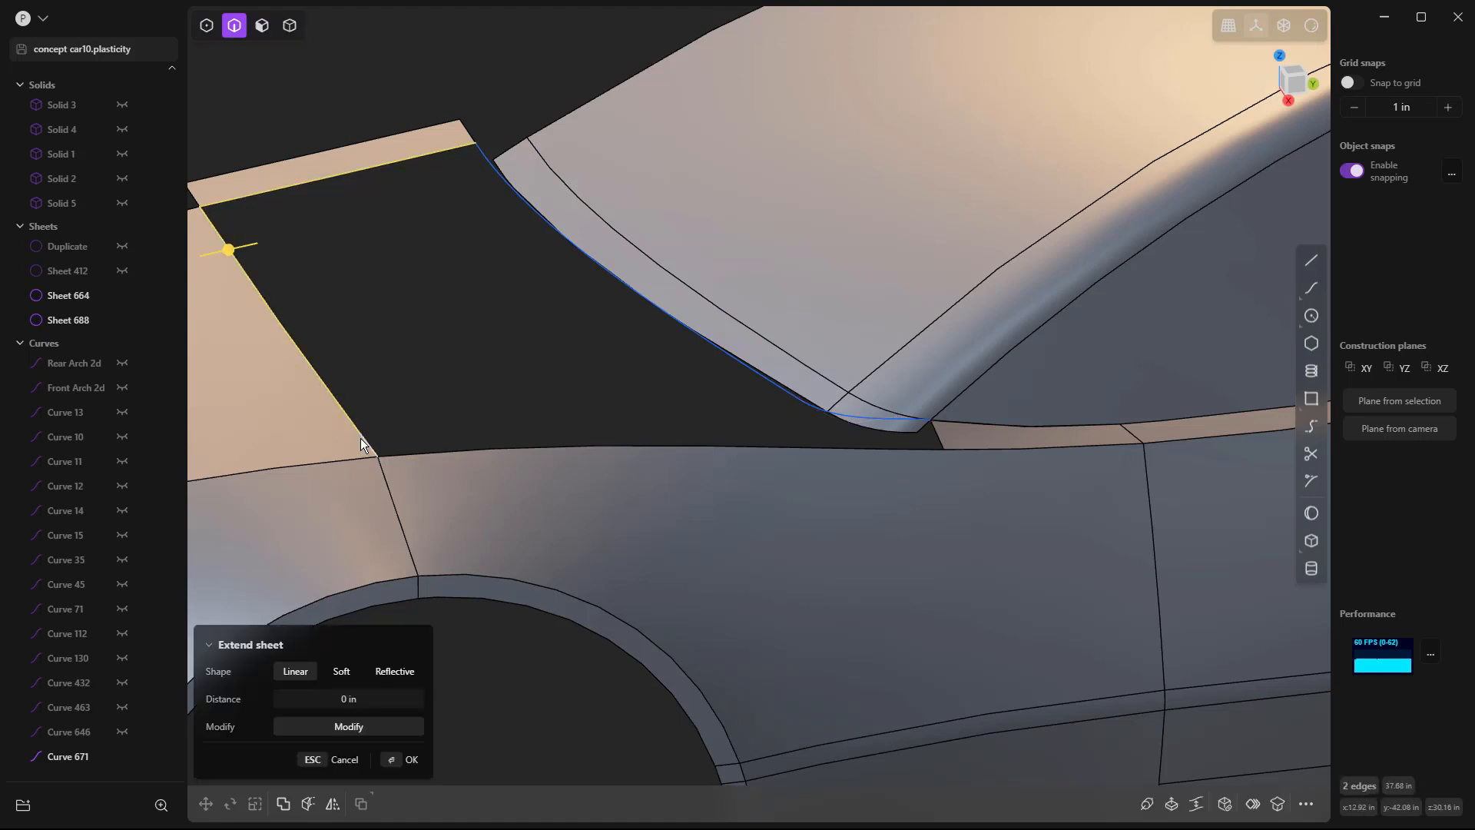
left_click(407, 449)
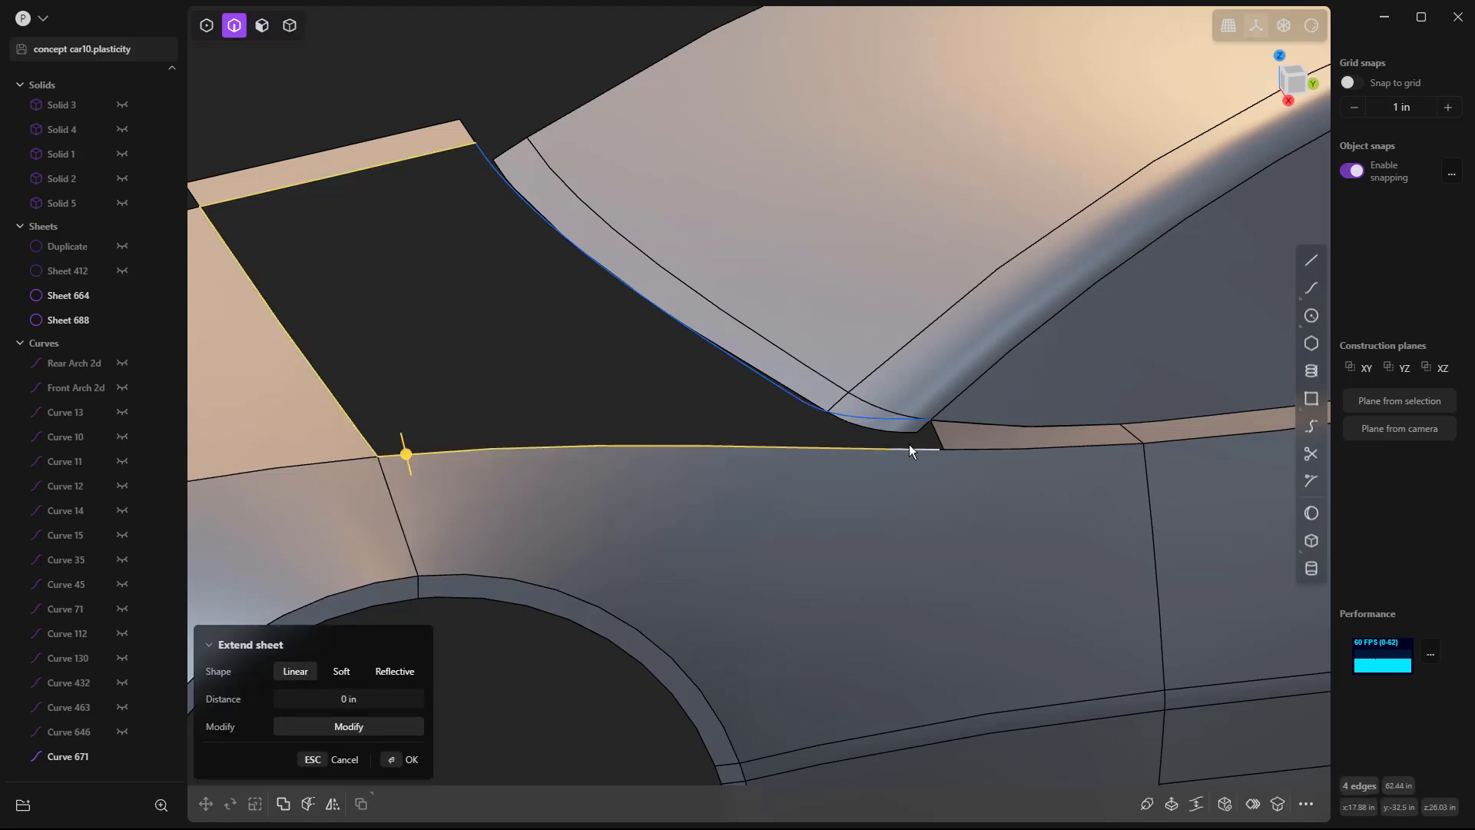
scroll(942, 435, "up", 5)
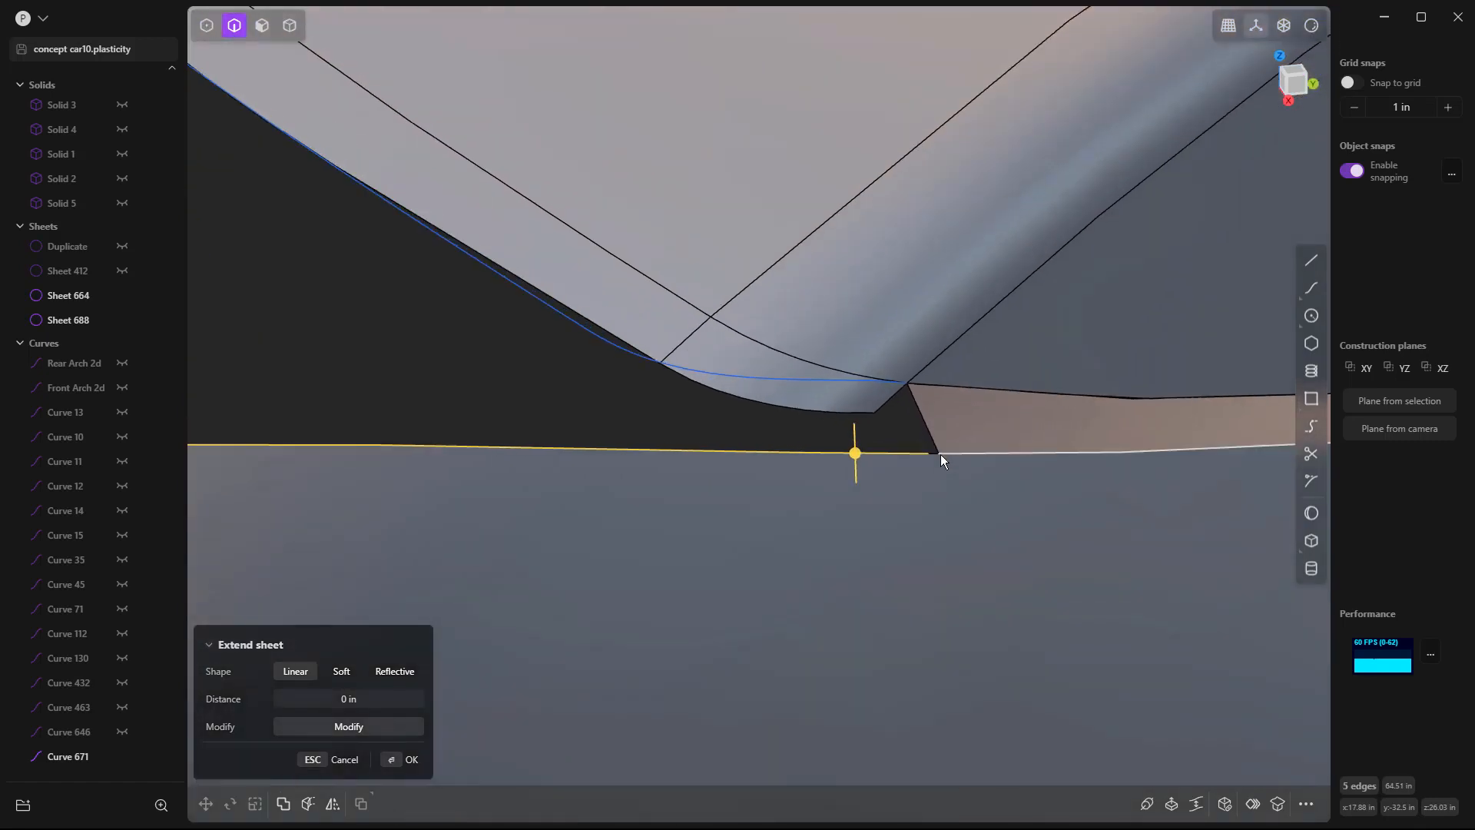
left_click(865, 379)
middle_click_drag(865, 379, 905, 394)
scroll(905, 394, "down", 5)
type("fpat")
key("Return")
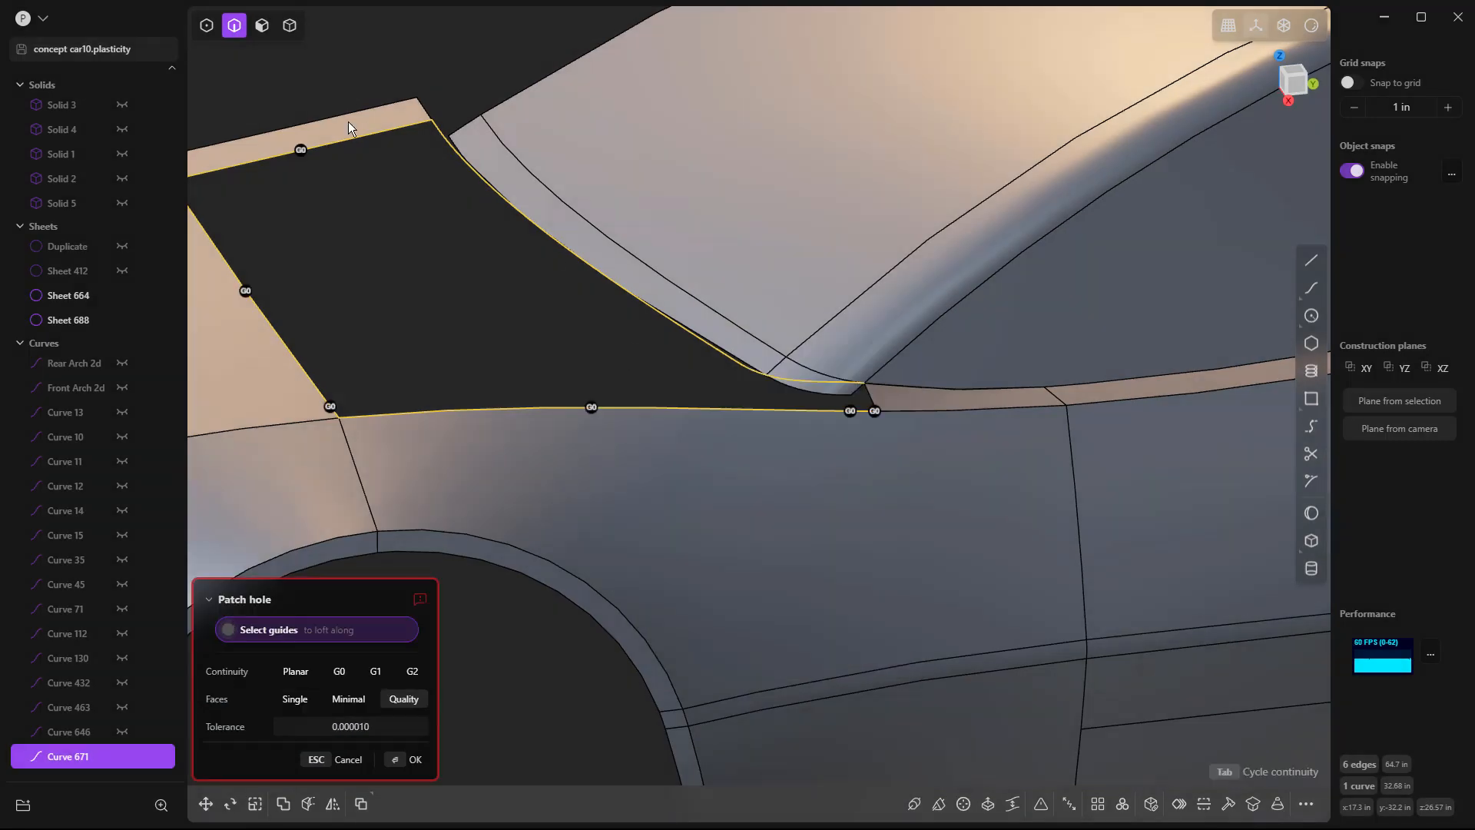
left_click(247, 291)
scroll(868, 393, "up", 5)
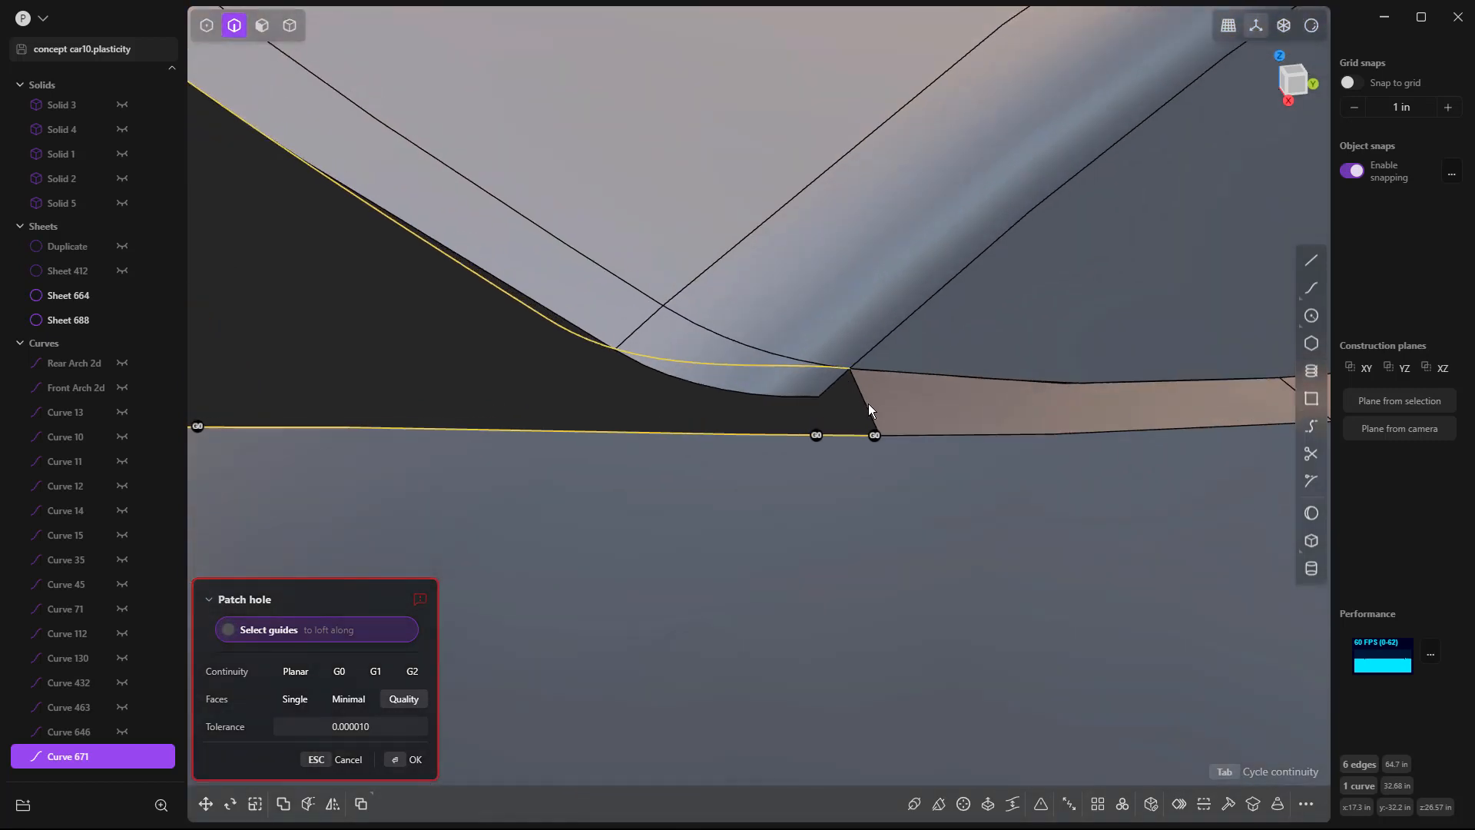
key("Escape")
Add the ledge end edge to the boundary and try Patch hole again with G1 along the helper strip and hood edges.
left_click(867, 408, "shift")
scroll(1009, 372, "down", 3)
type("fpa")
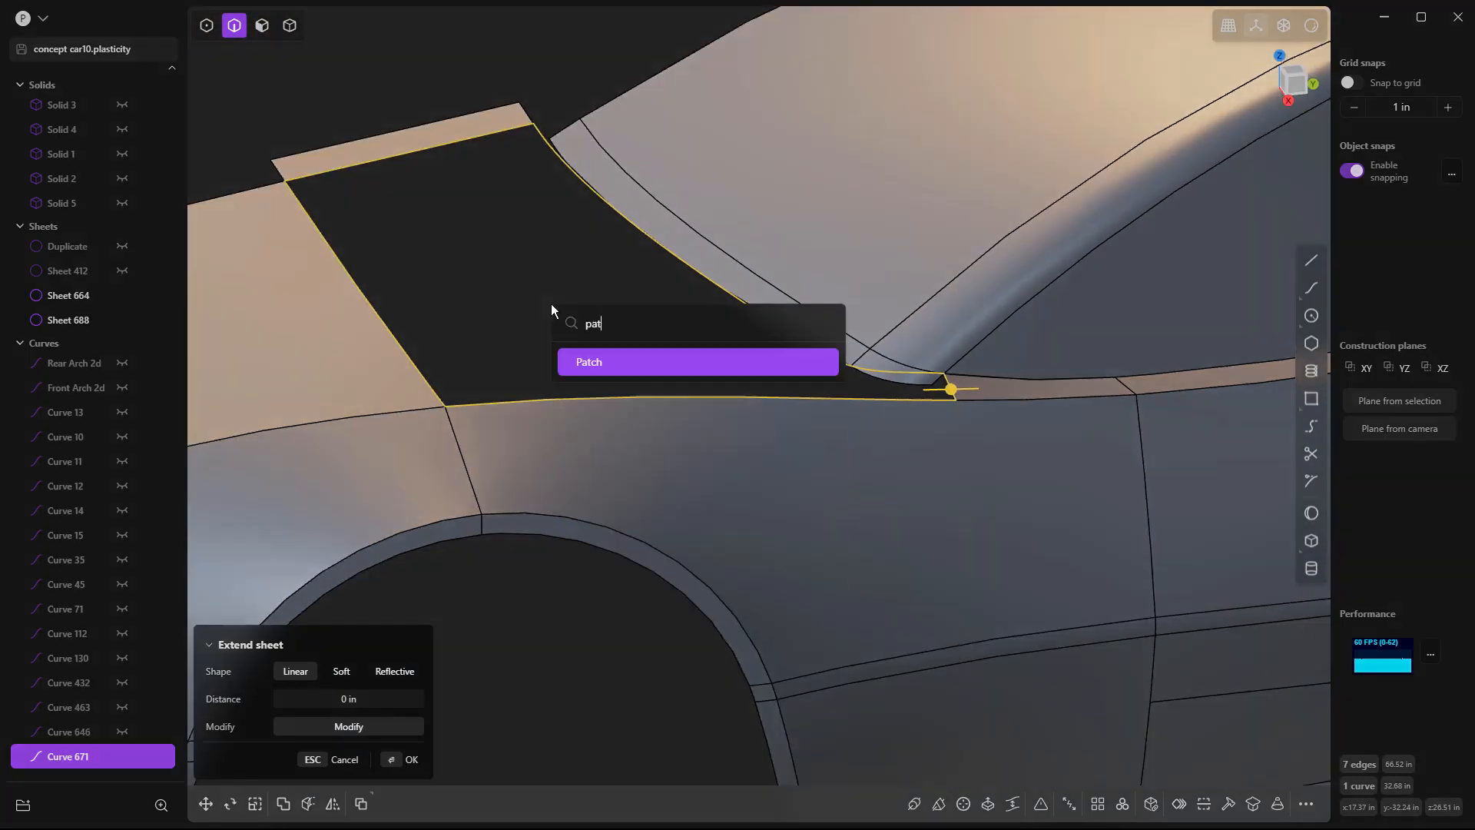
type("t")
key("Return")
left_click(409, 152)
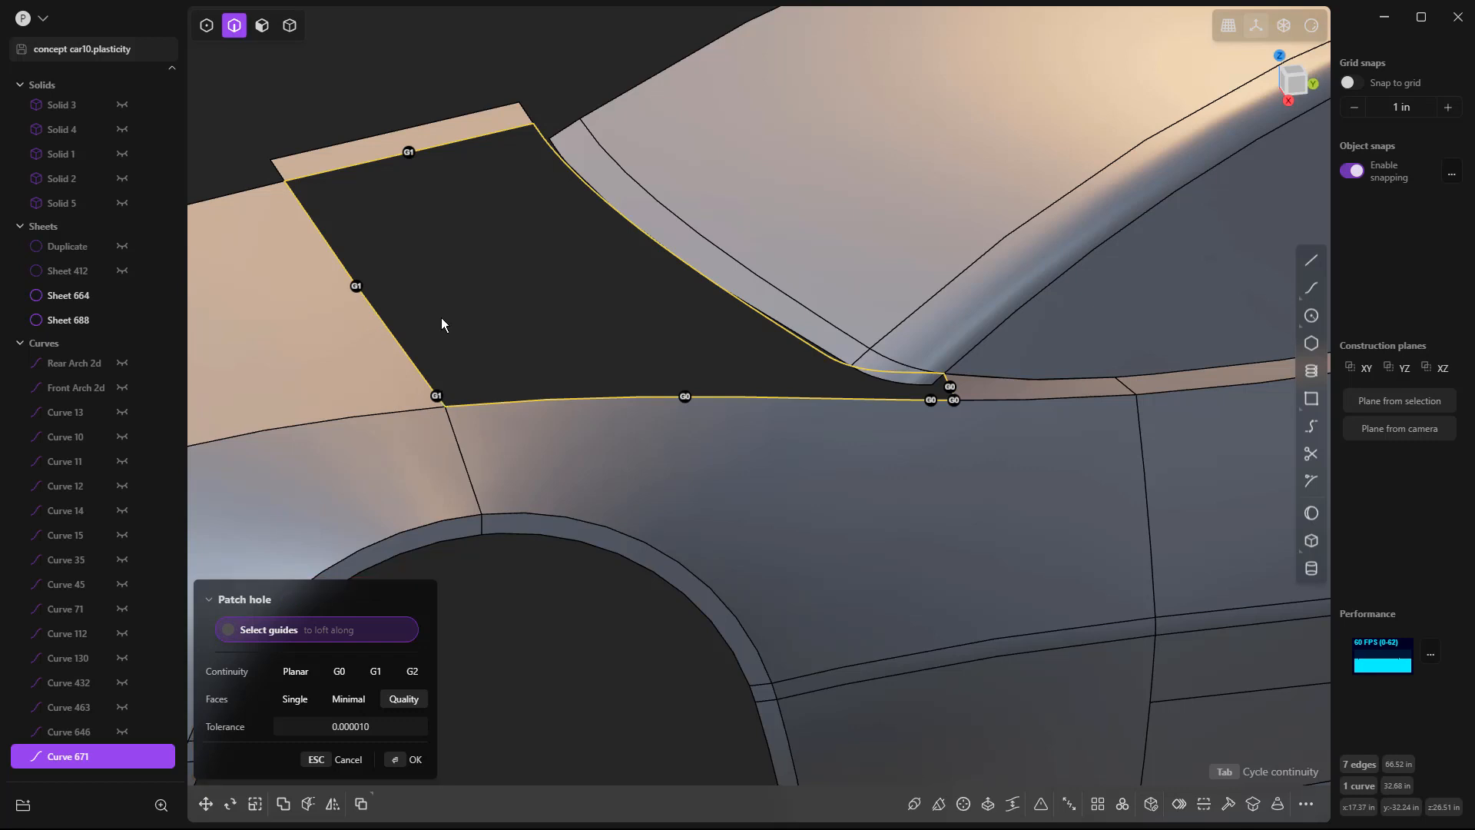
key("Escape")
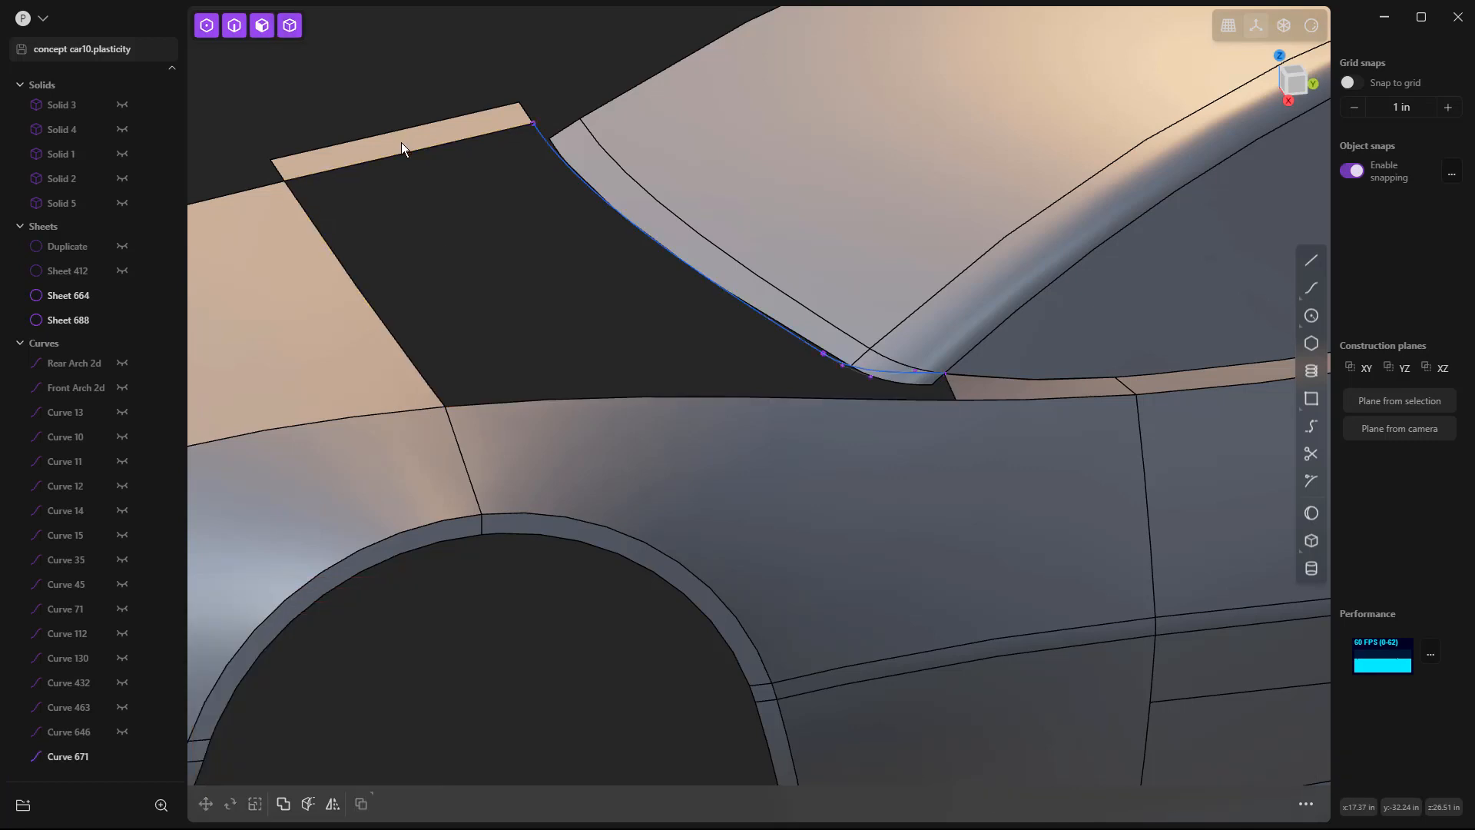
Try to join the helper strip sheet with the main car body sheet.
left_click(324, 224)
left_click(302, 251)
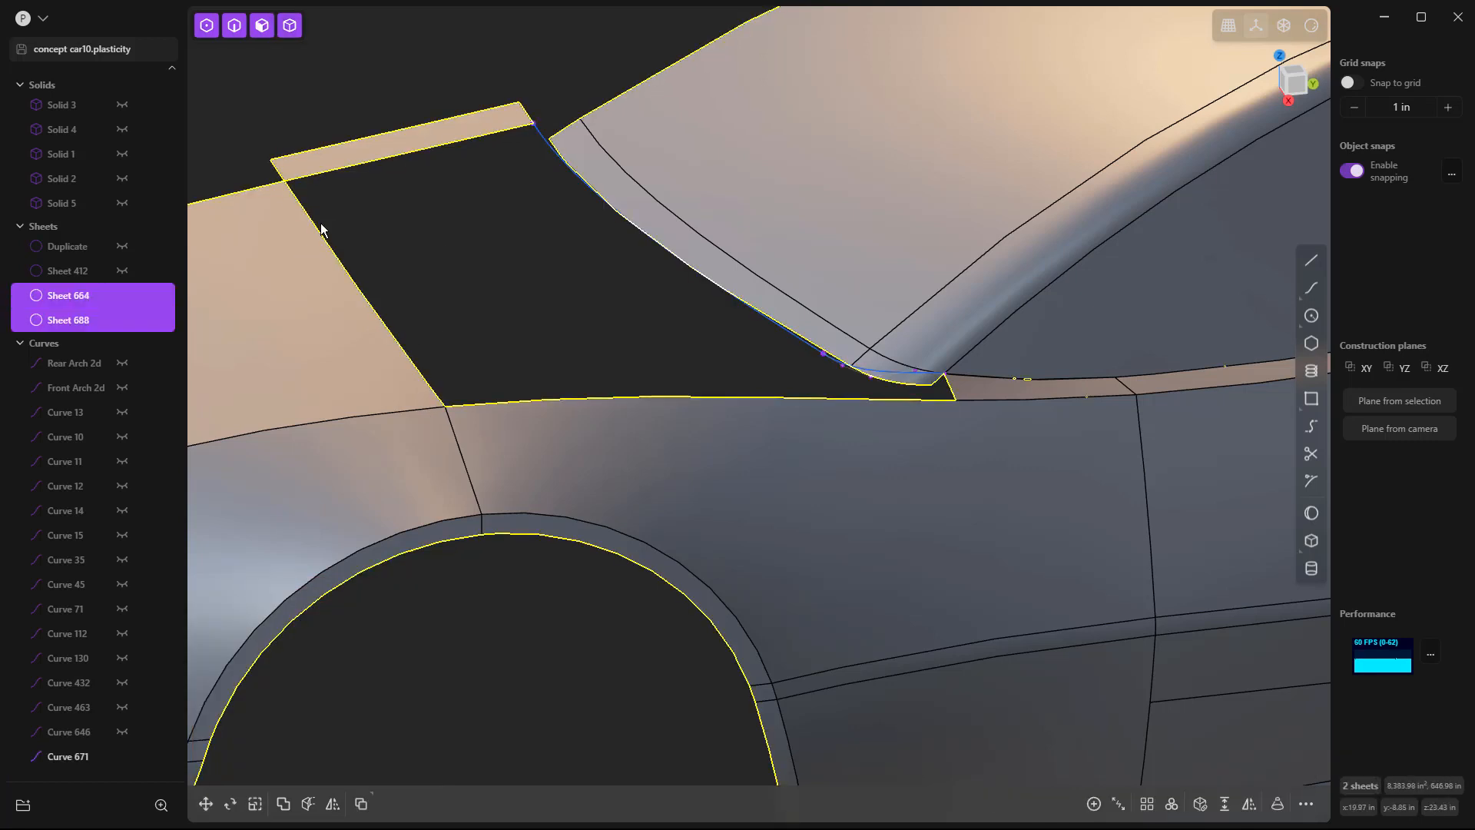
key("j")
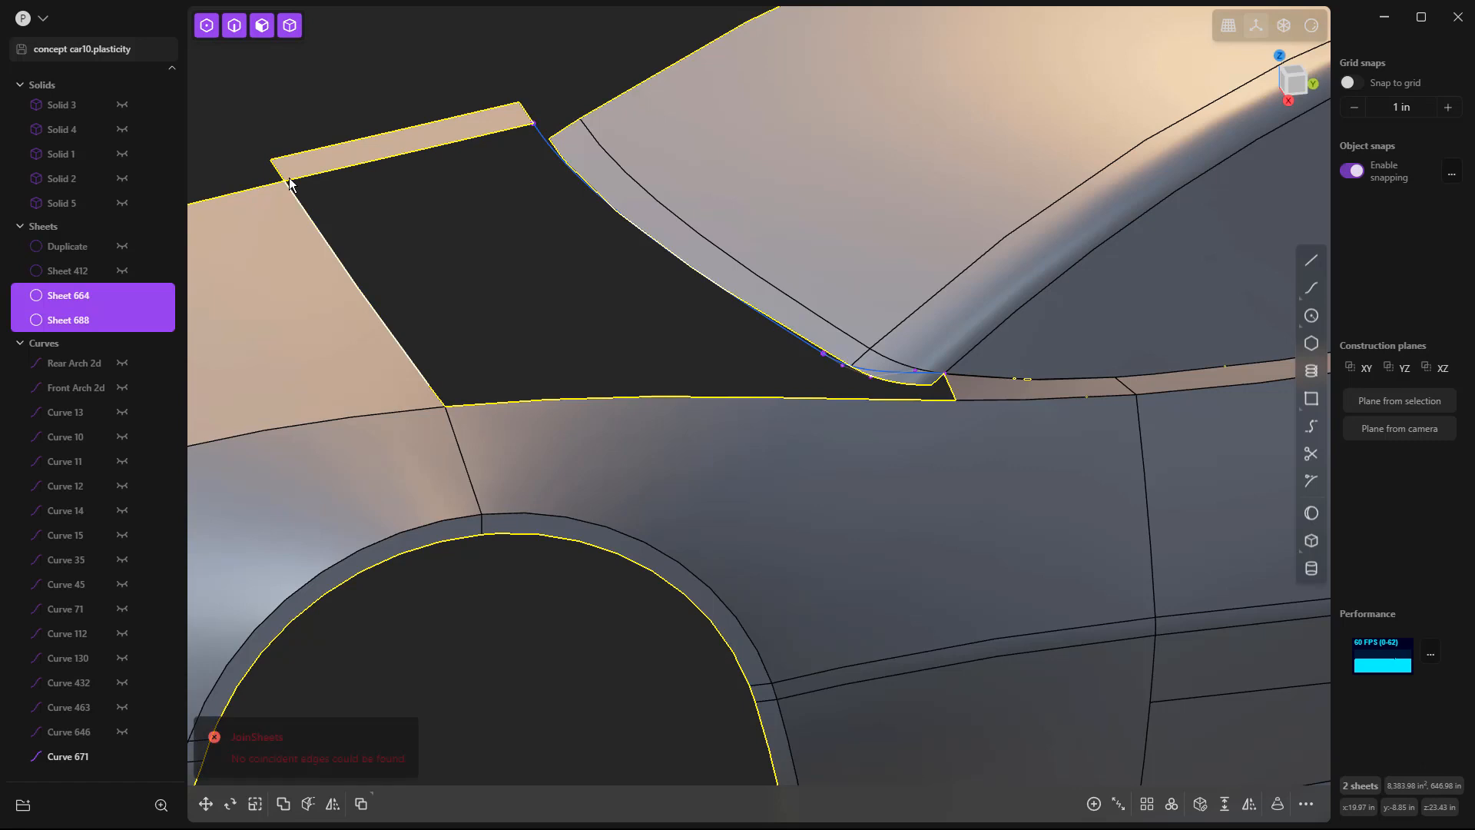
left_click(384, 215)
scroll(384, 215, "down", 3)
left_click(312, 177)
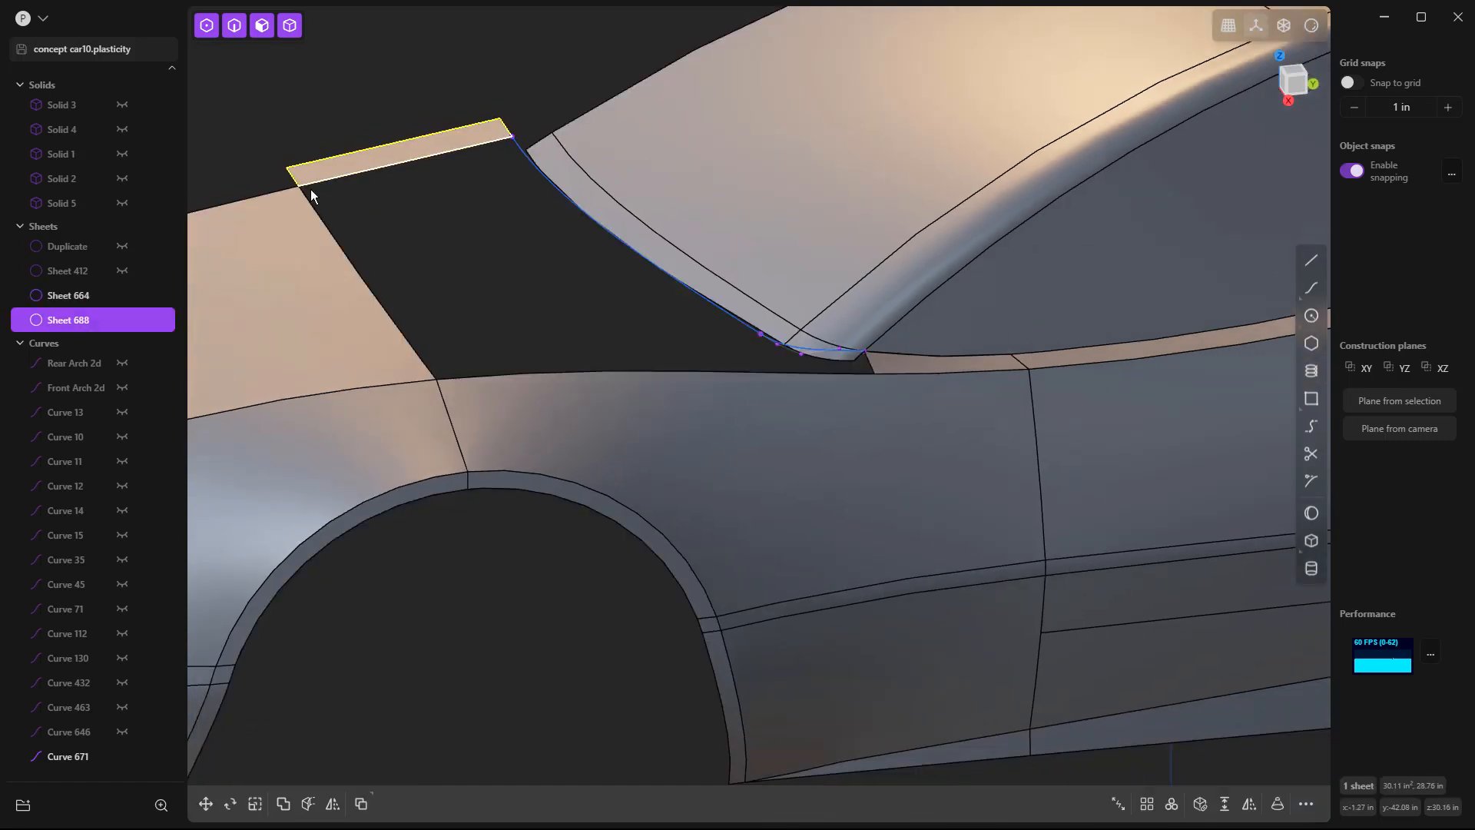
left_click(290, 235, "shift")
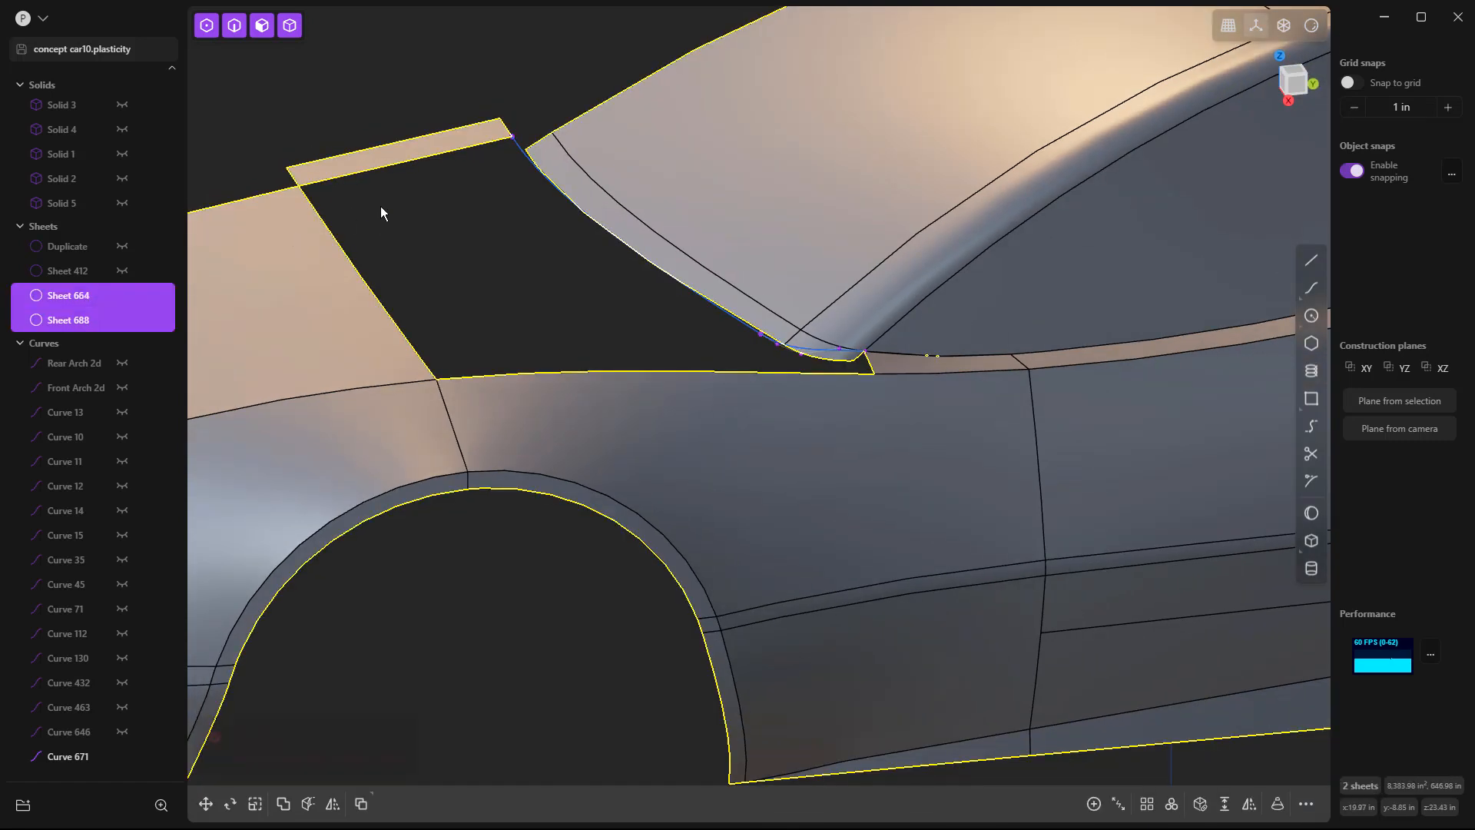
left_click(91, 295)
left_click(93, 317, "shift")
scroll(442, 163, "down", 2)
scroll(443, 163, "up", 3)
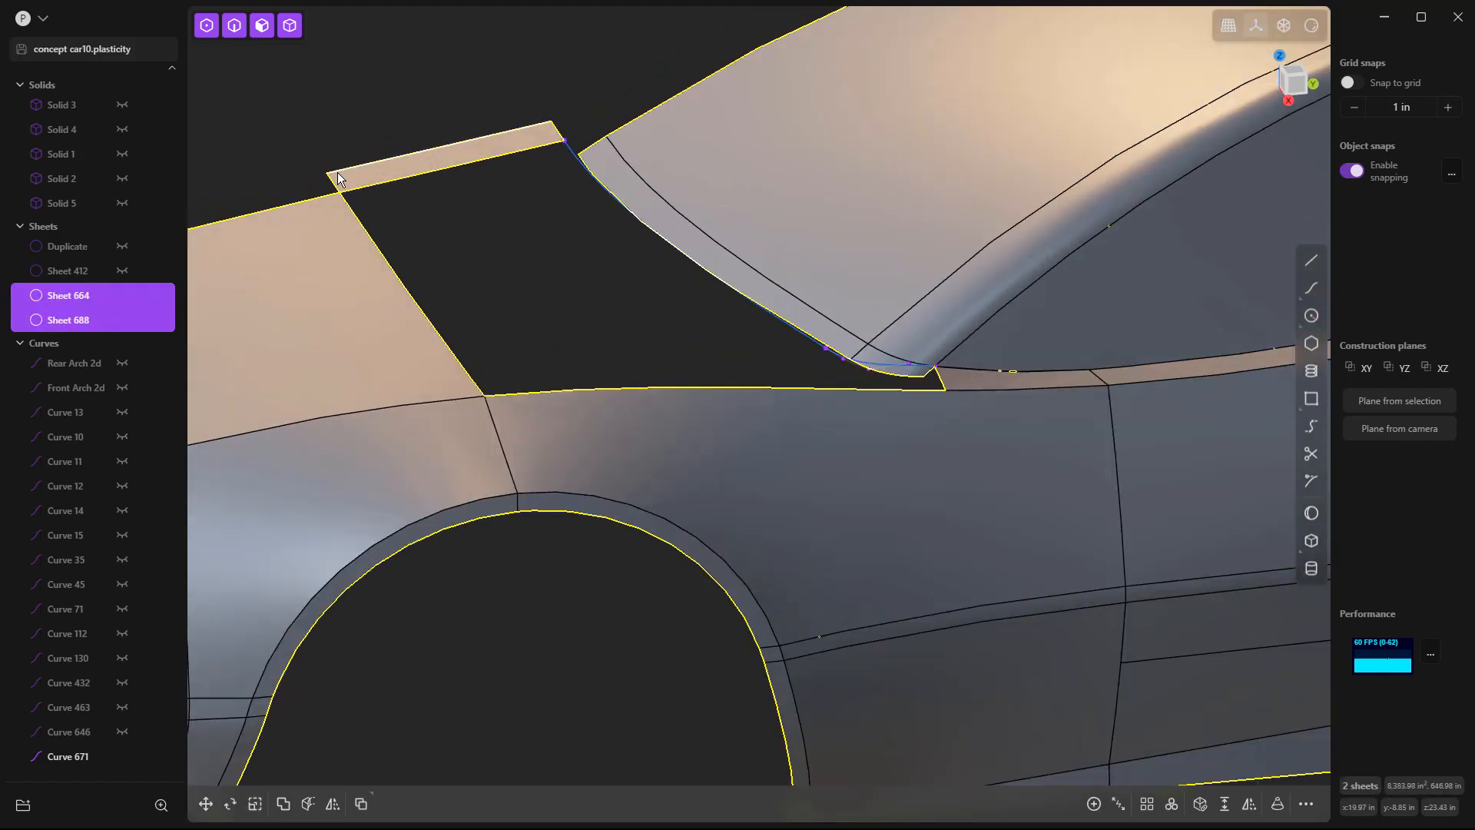
left_click(476, 238)
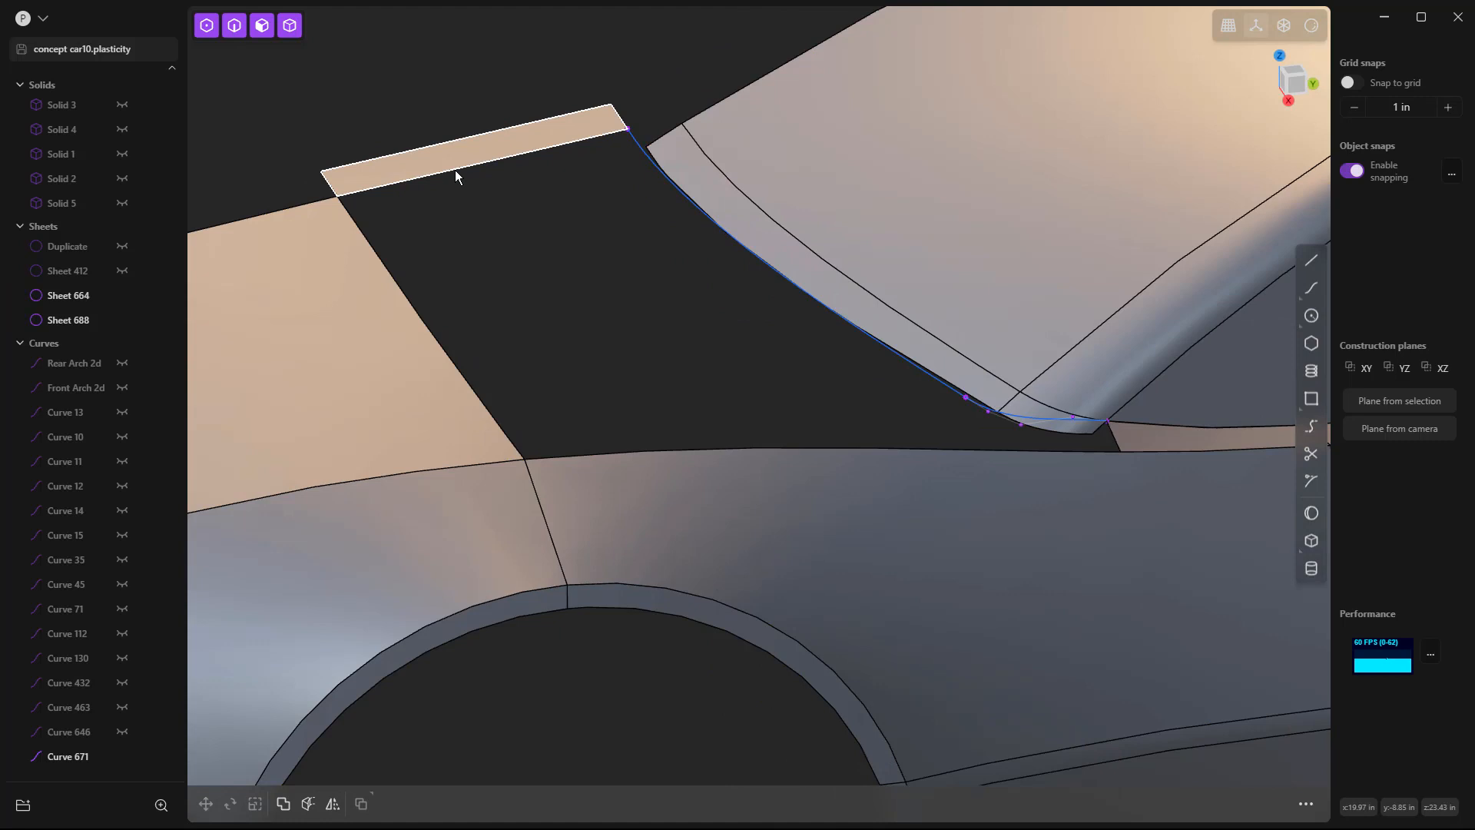
Cut the rear hood face lengthwise near its fender edge along the surface's own direction.
middle_click_drag(478, 219, 590, 225)
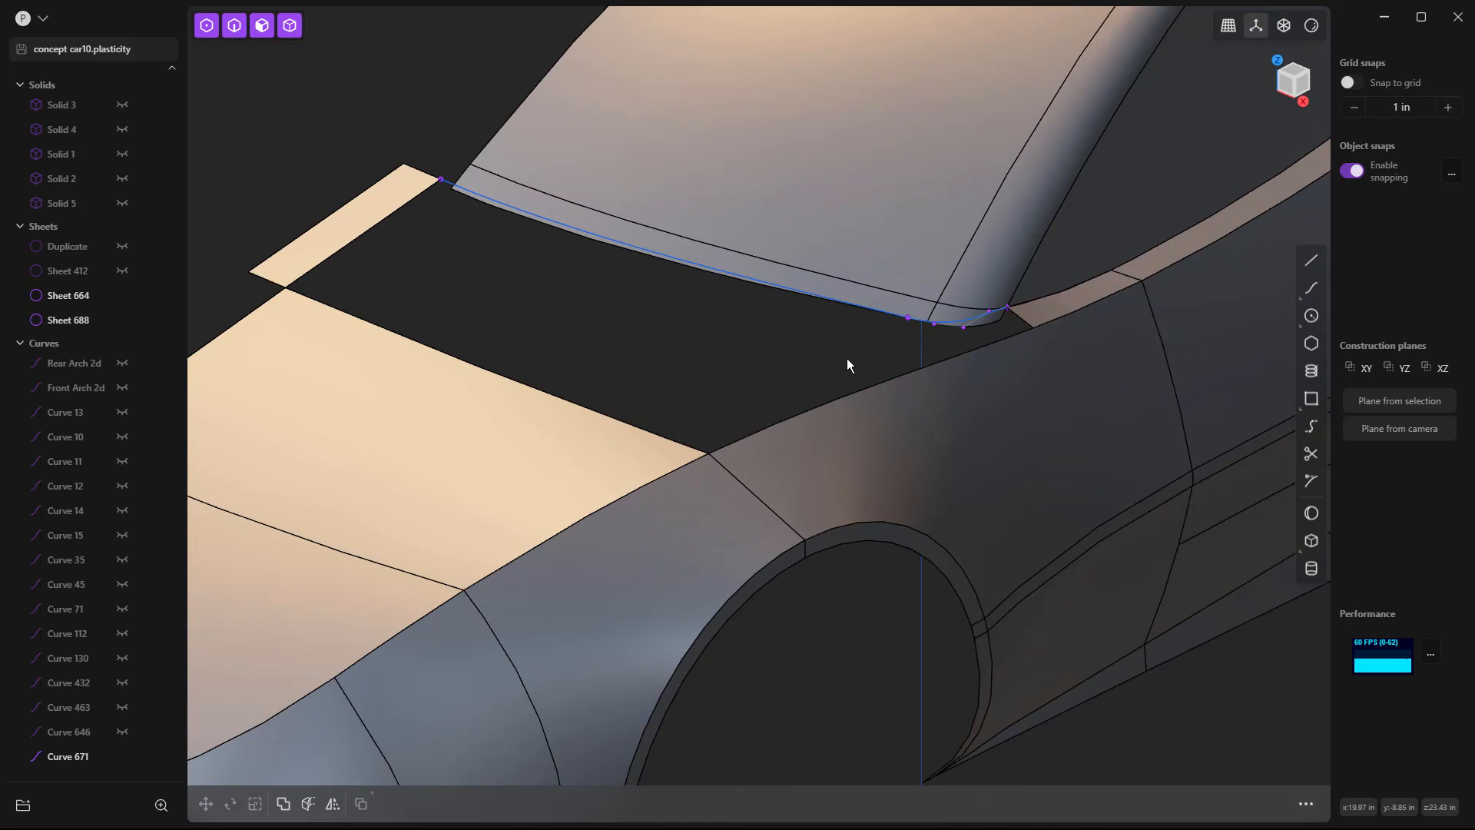
key("c")
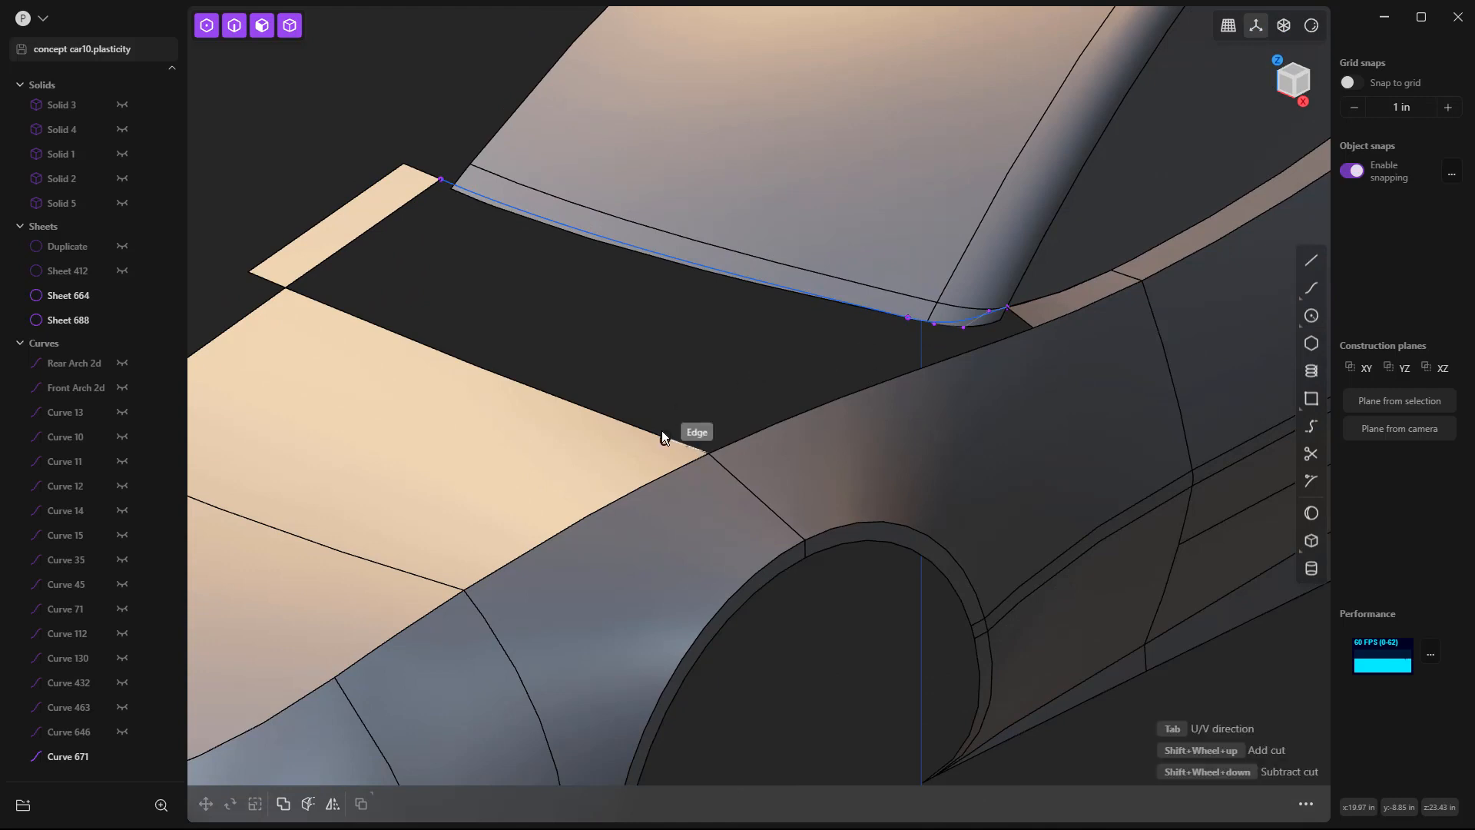
key("Tab")
left_click(645, 445)
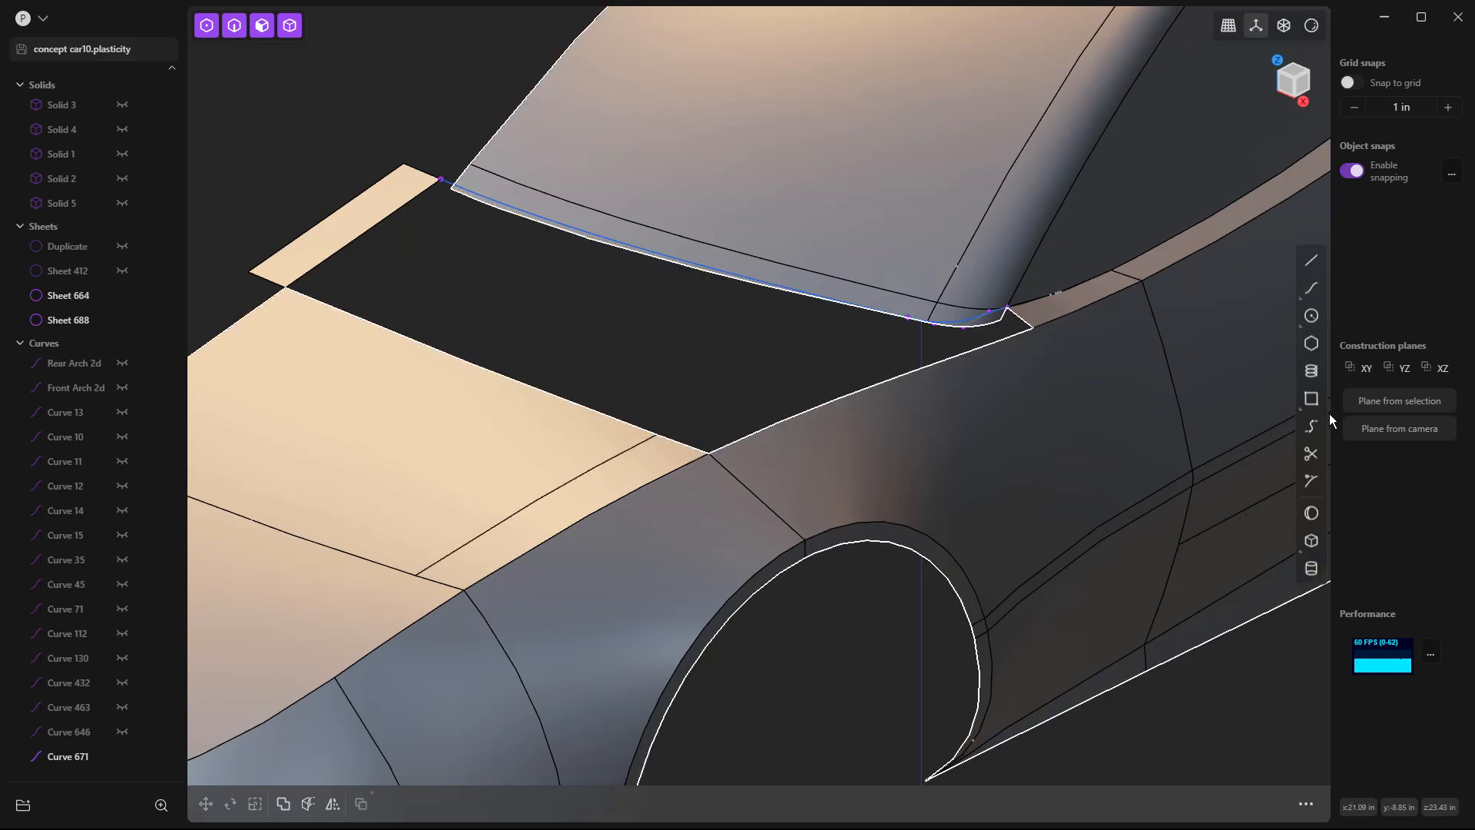
Bridge the new hood cut line to the windshield-base curve near the pillar corner, with G1 start and G0 end curvature.
left_click(1311, 427)
left_click(642, 444)
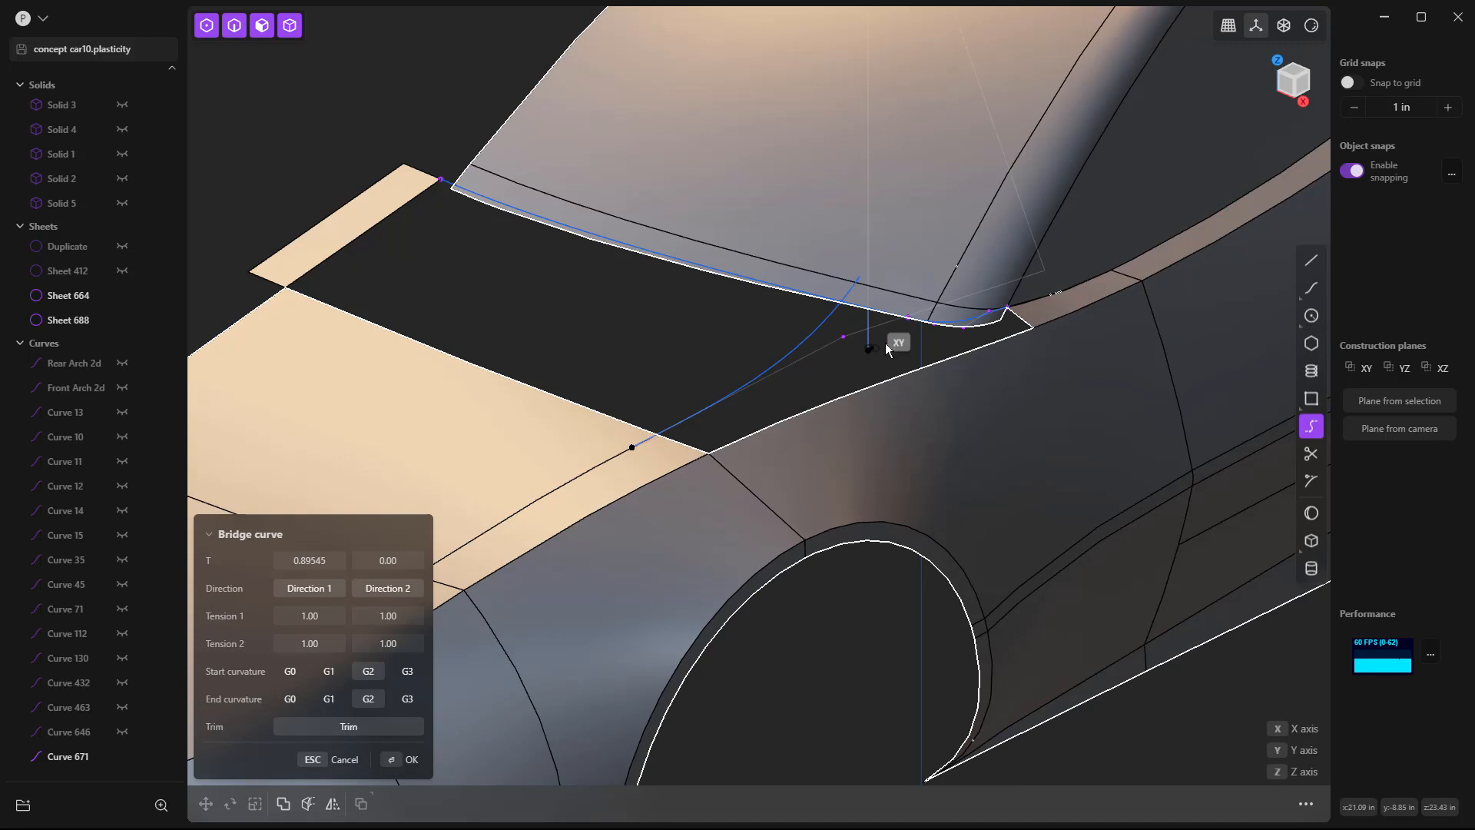
scroll(887, 350, "up", 3)
left_click(923, 309)
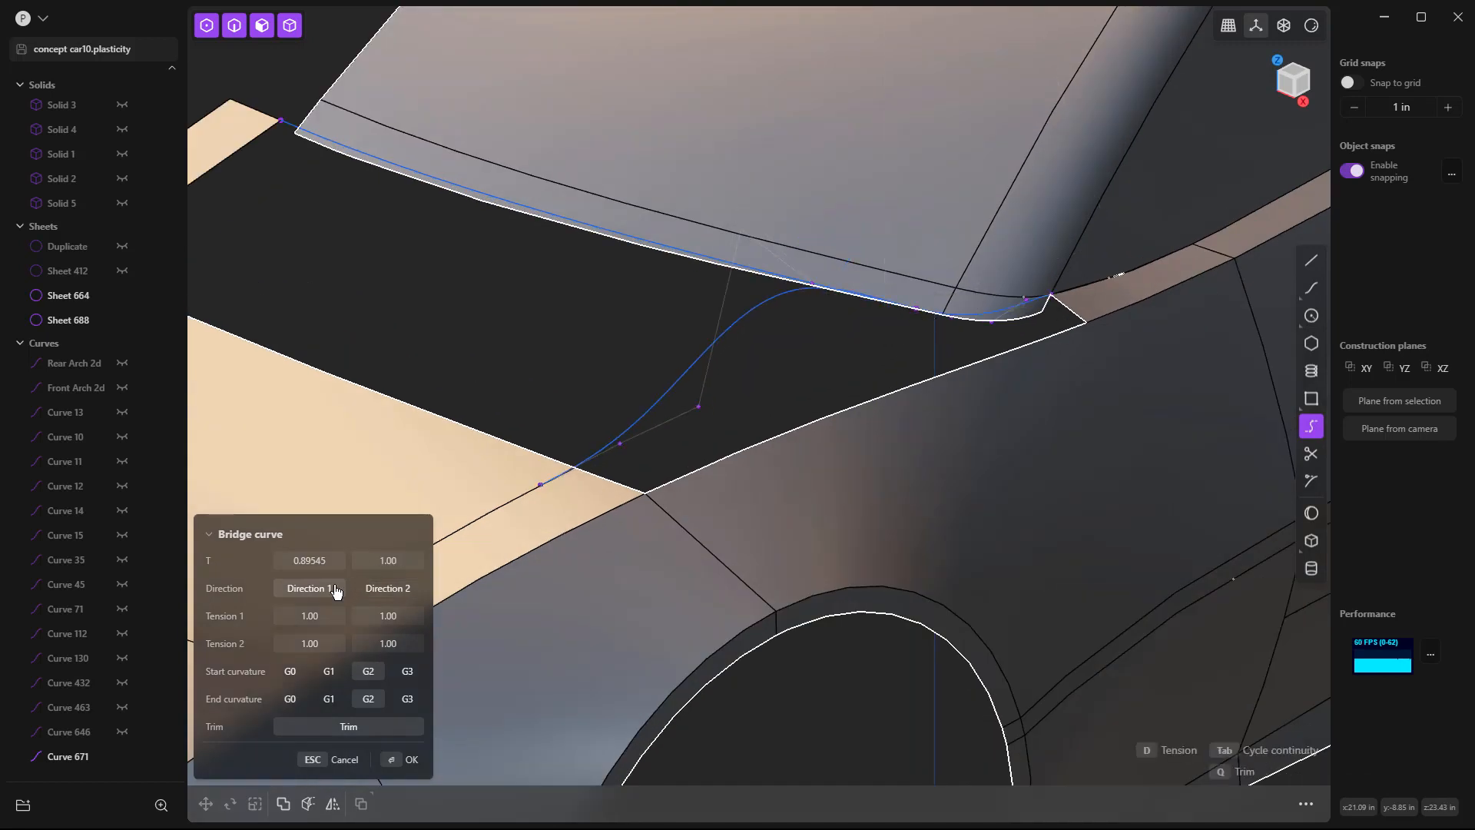
left_click(300, 699)
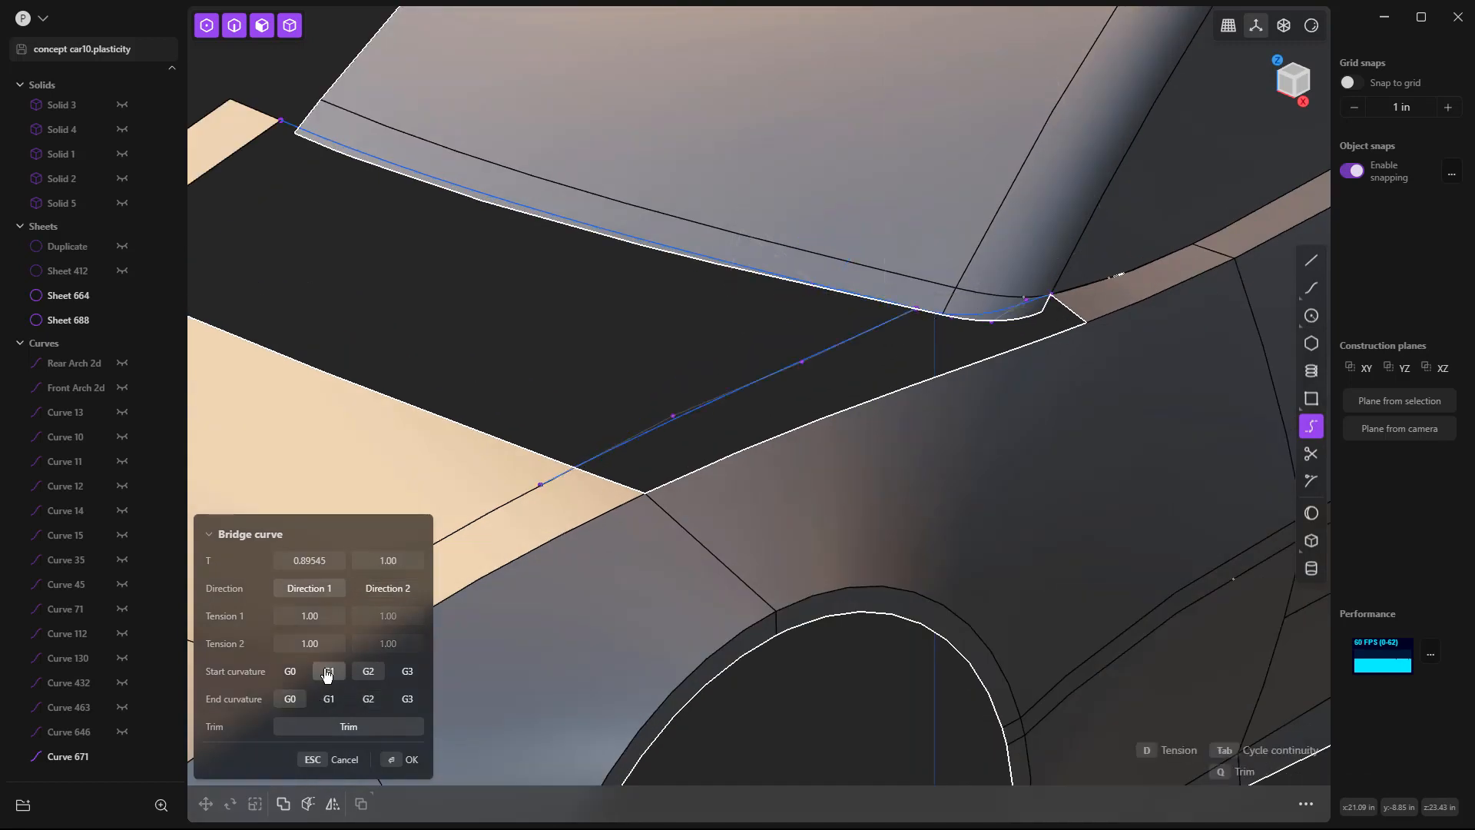
left_click(327, 671)
left_click_drag(328, 590, 414, 590)
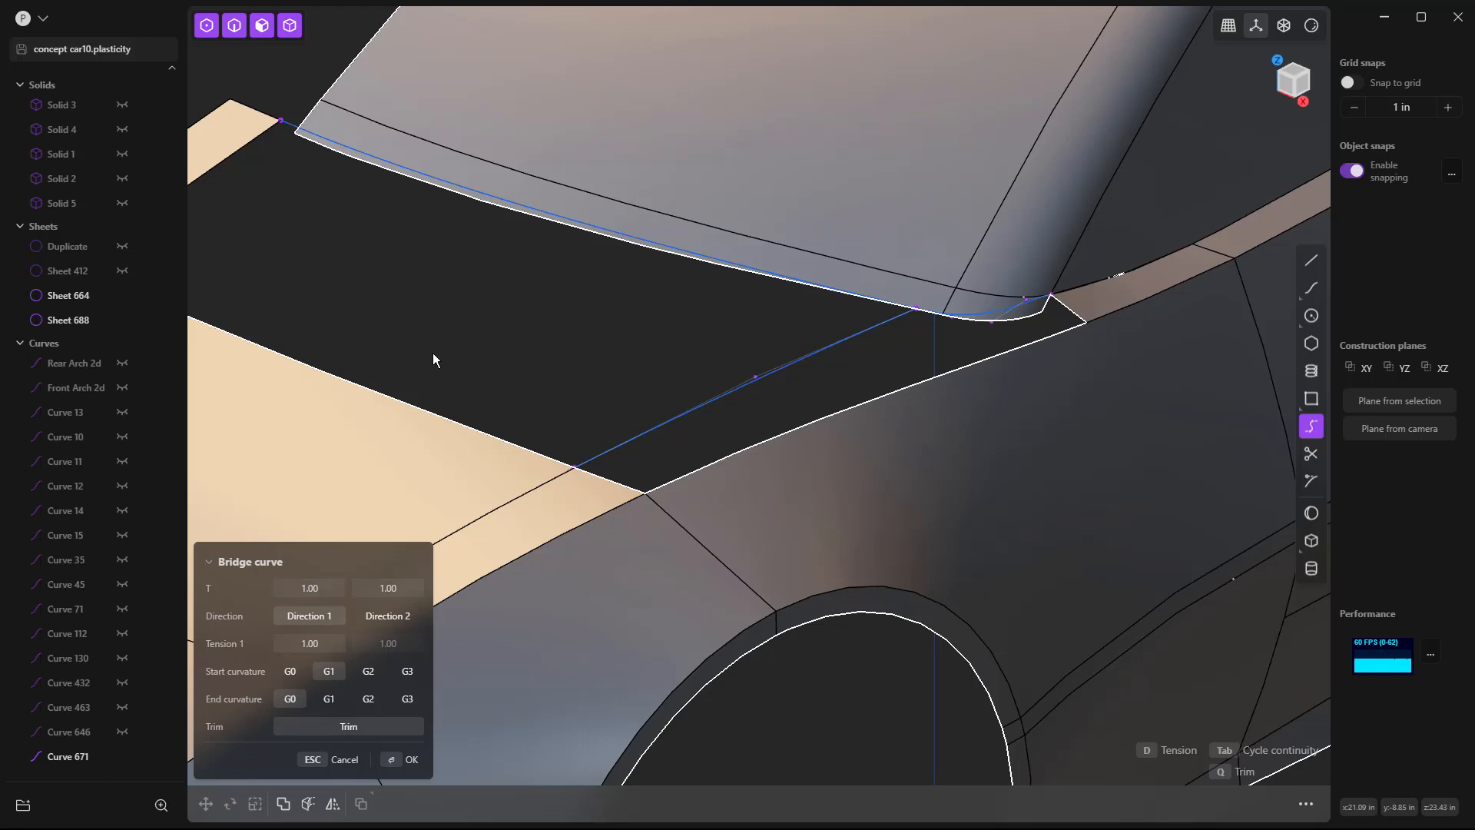
key("Return")
Split the windshield-base curve where the new bridge curve meets it.
left_click(854, 384)
scroll(846, 372, "down", 2)
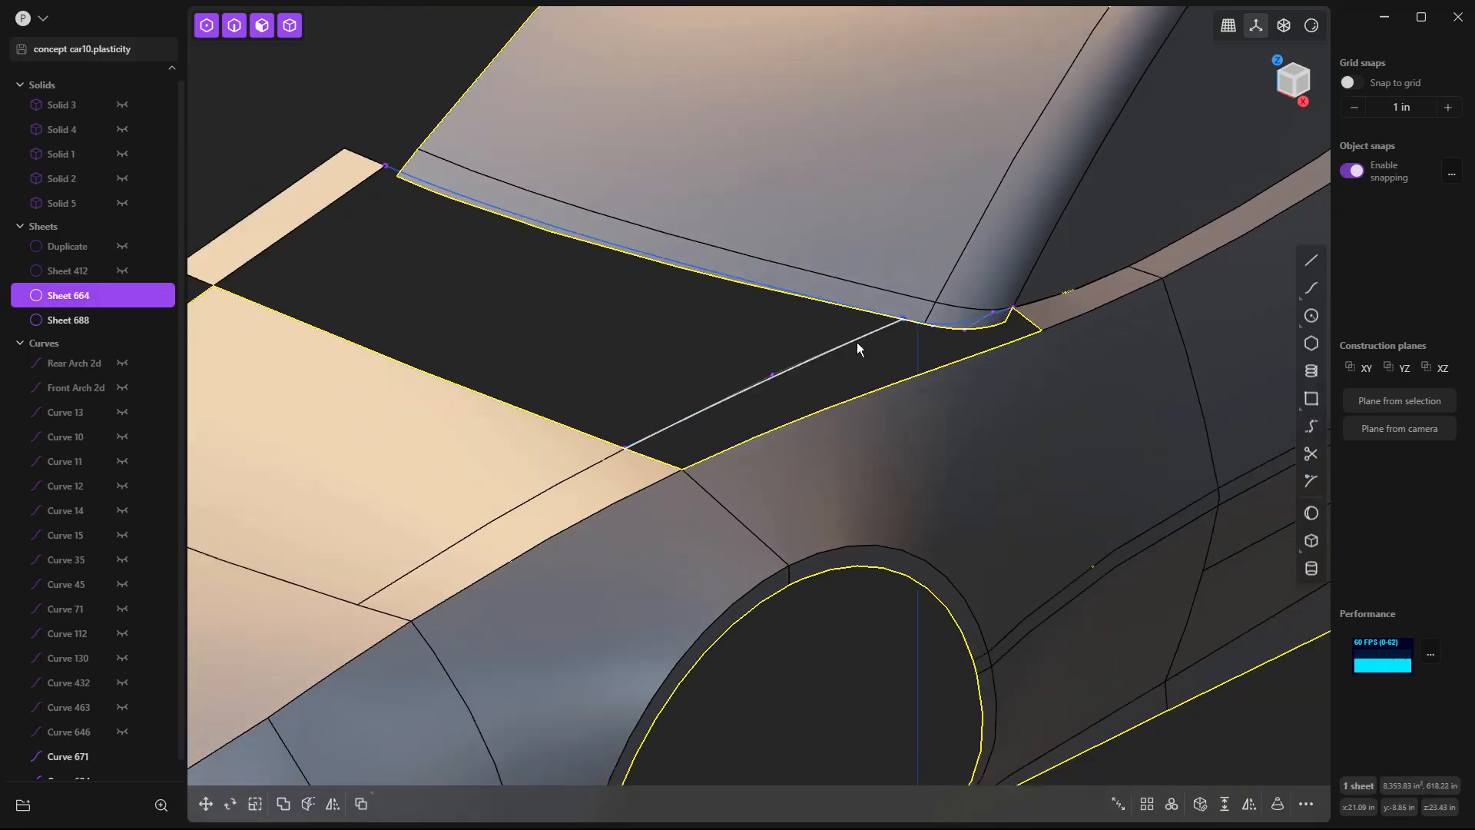
left_click(856, 341)
left_click(873, 319)
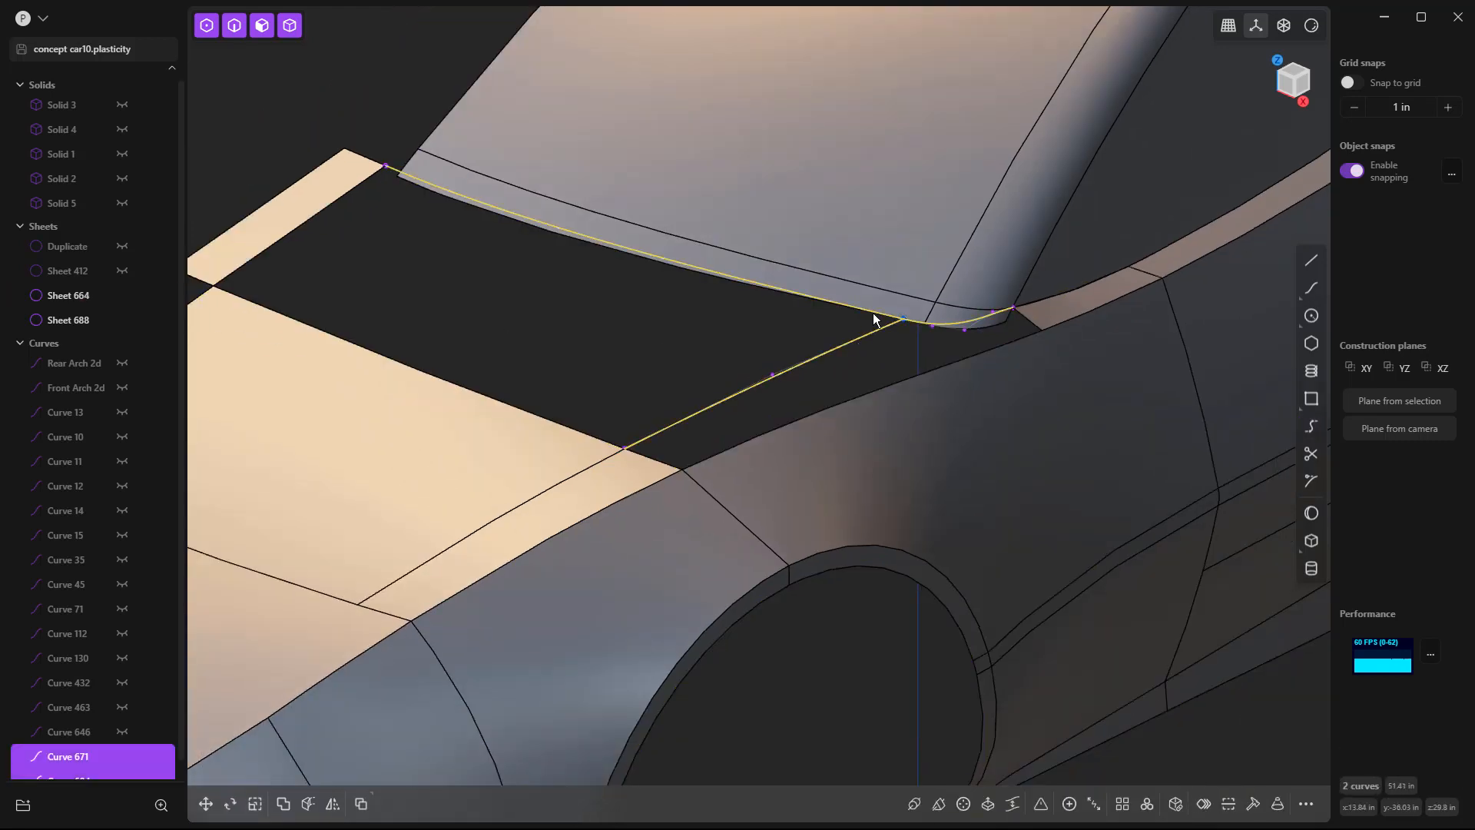
key("Escape")
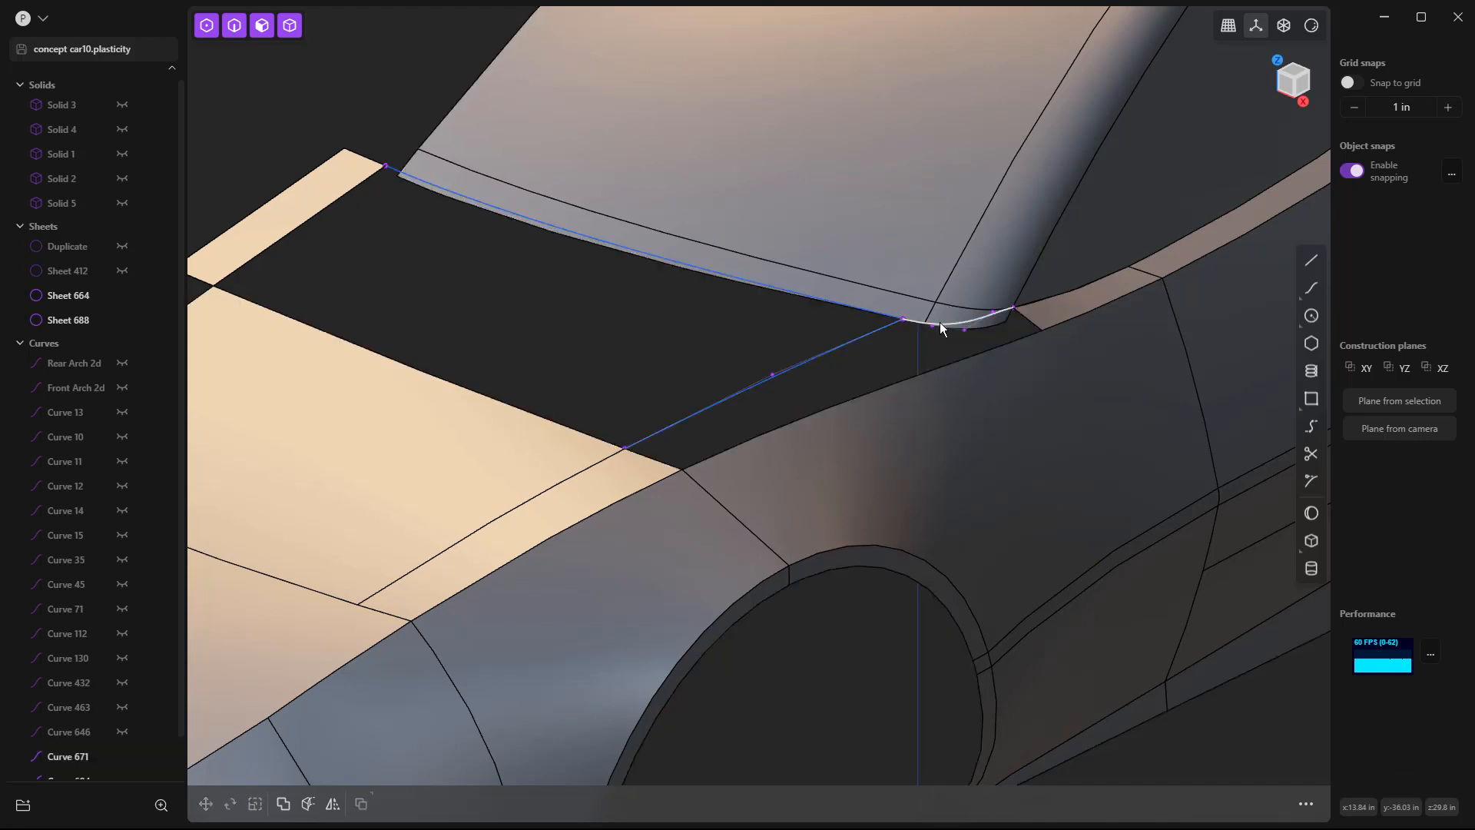
middle_click_drag(655, 305, 730, 352, "shift")
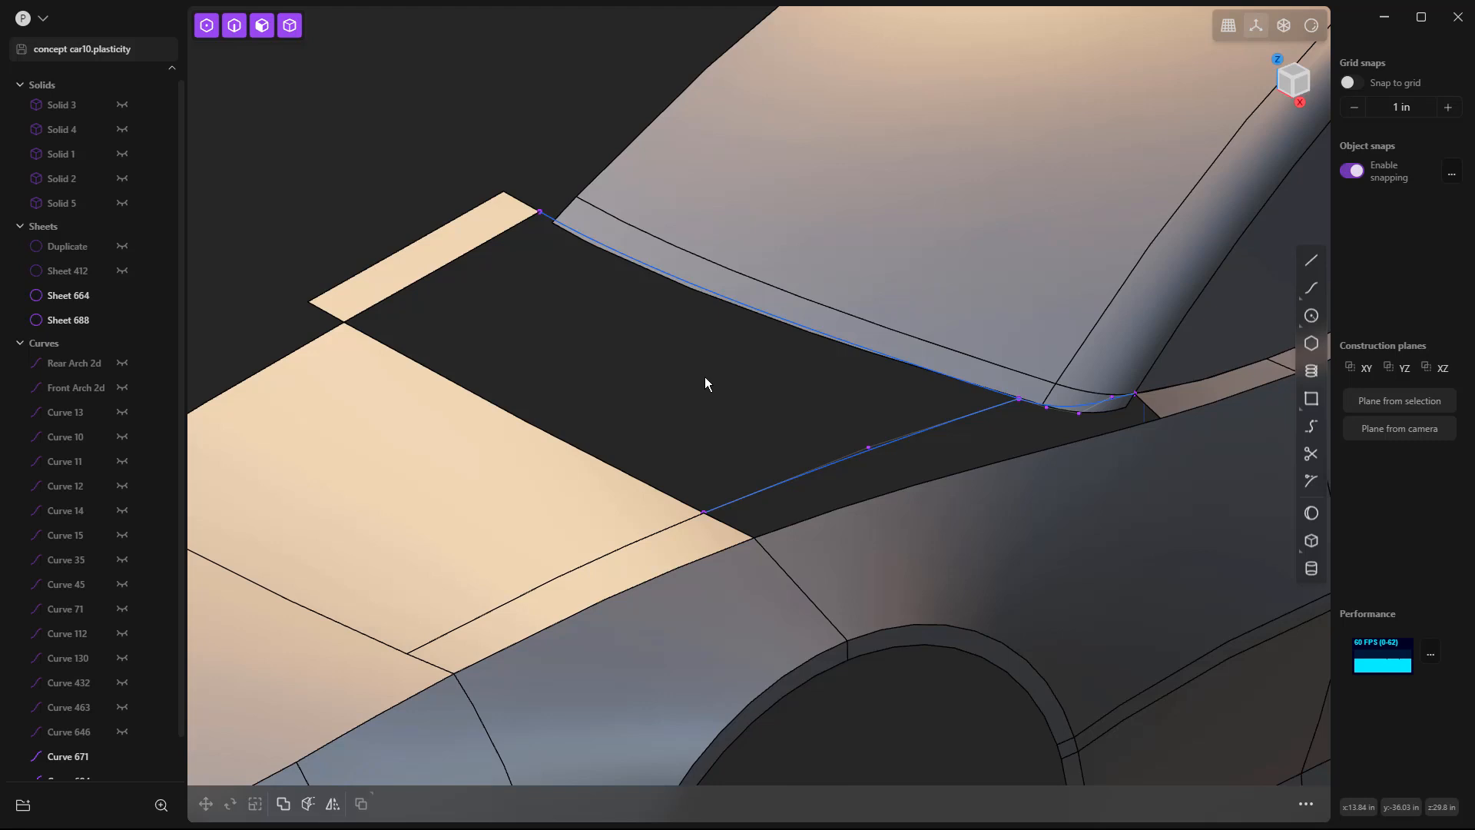
Loft from the hood's rear edge to the long windshield-base curve, guided by the strip edge and bridge curve, with G1 at hood and strip.
key("2")
left_click(373, 337)
key("e")
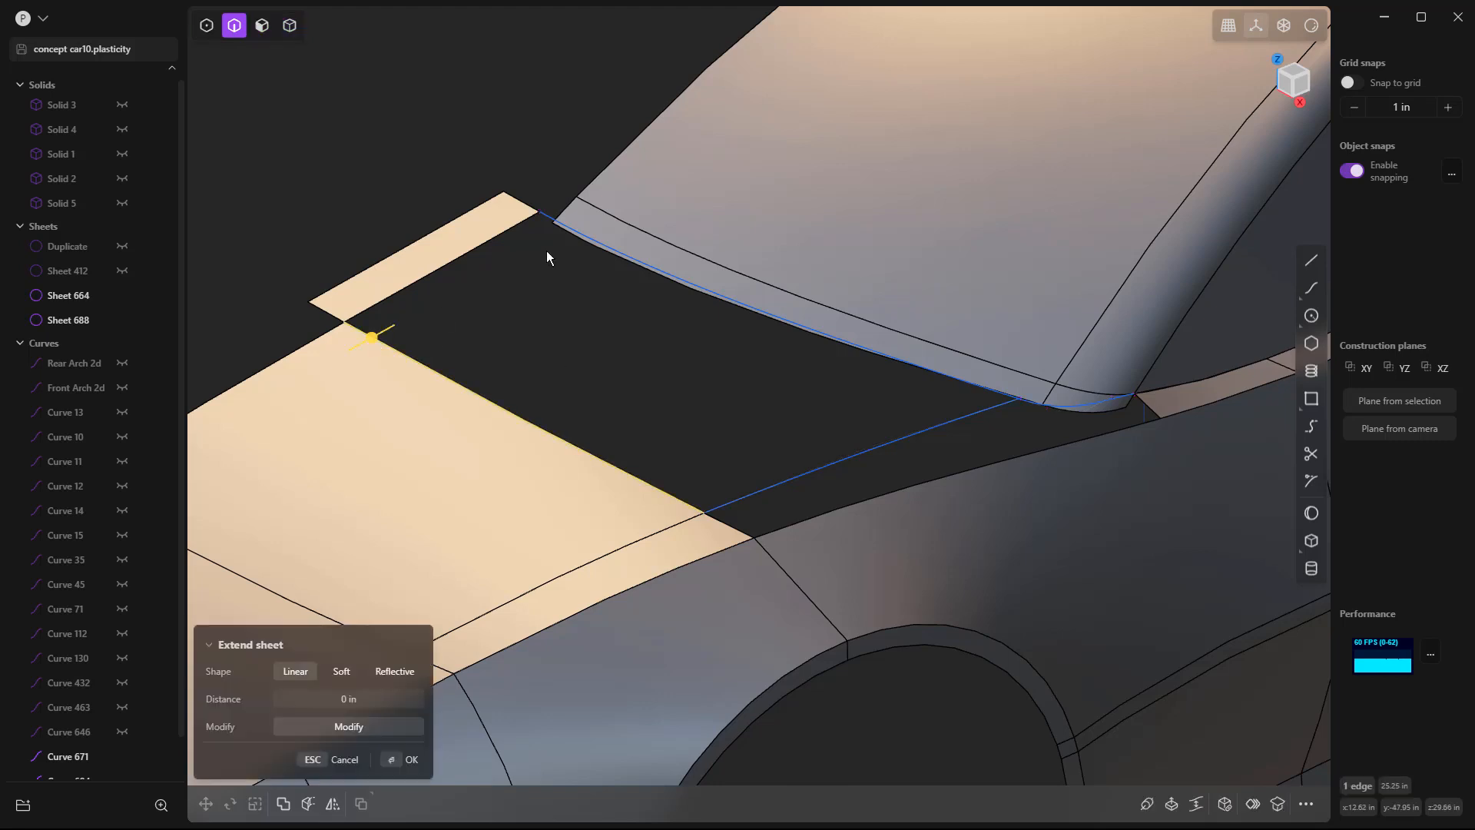
left_click(561, 223, "shift")
key("l")
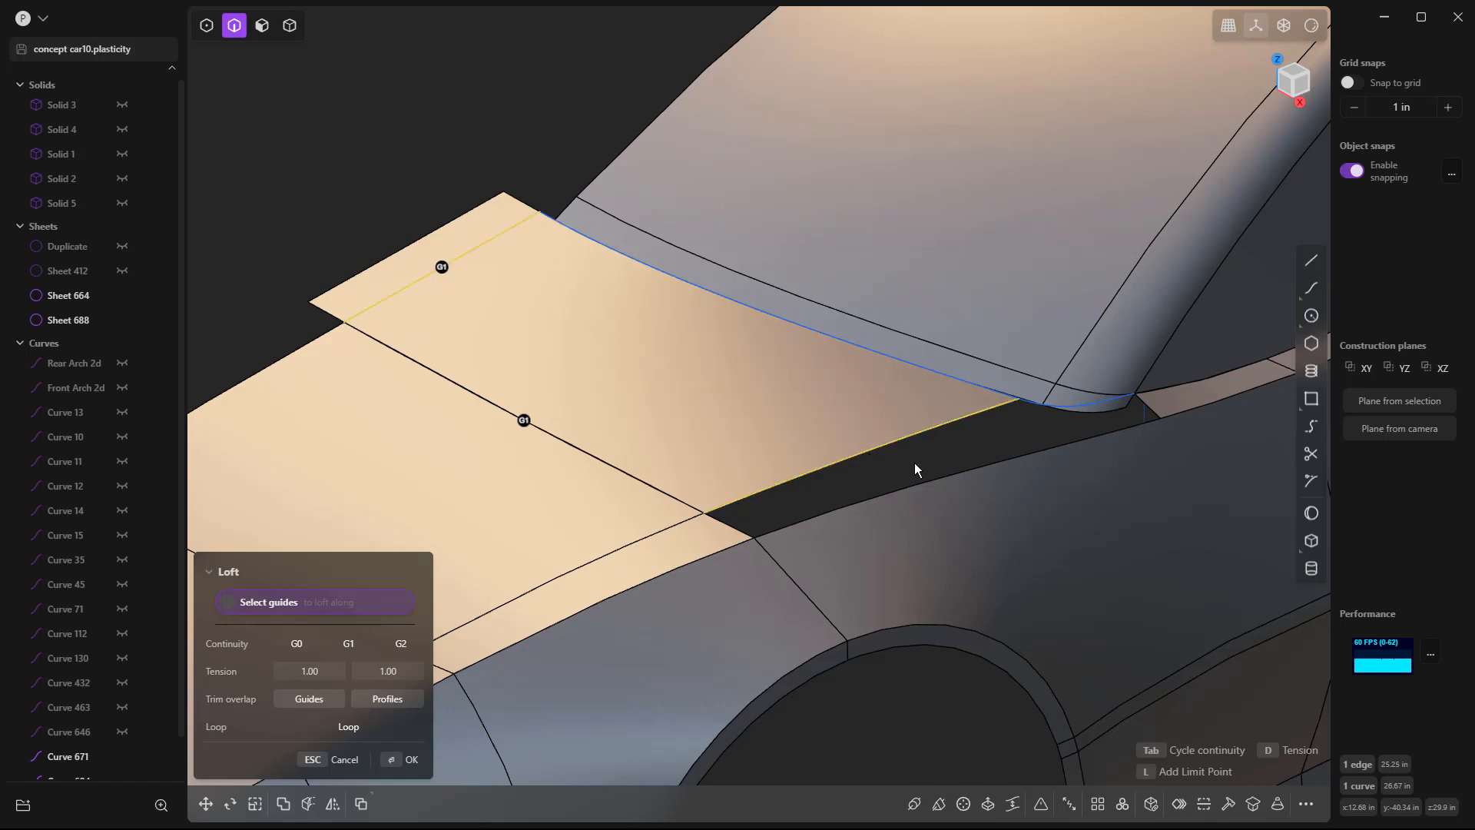
key("Return")
key("5")
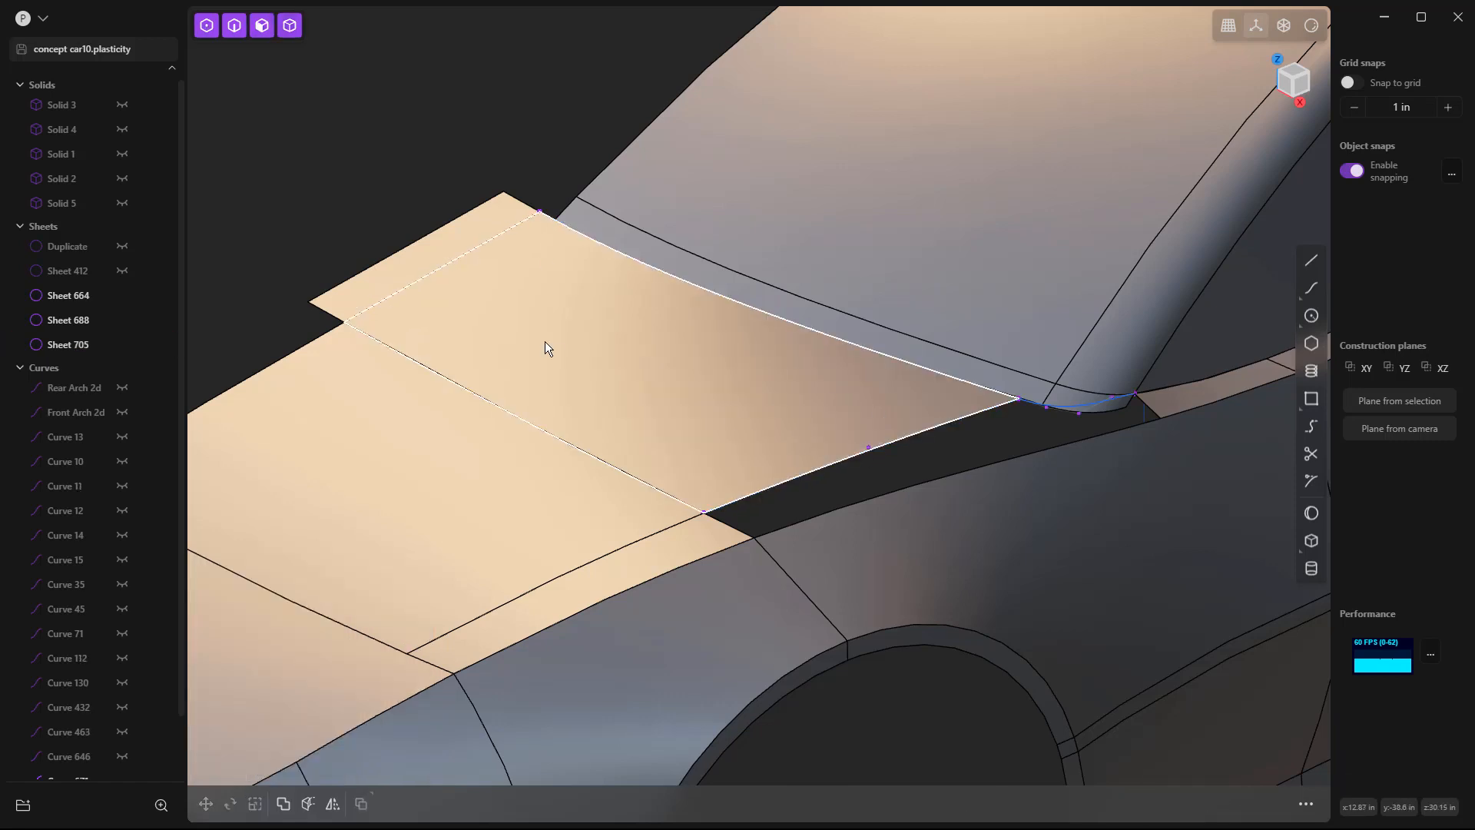
Join the new lofted cowl sheet with the main car body sheet.
left_click(552, 346)
left_click(467, 456, "shift")
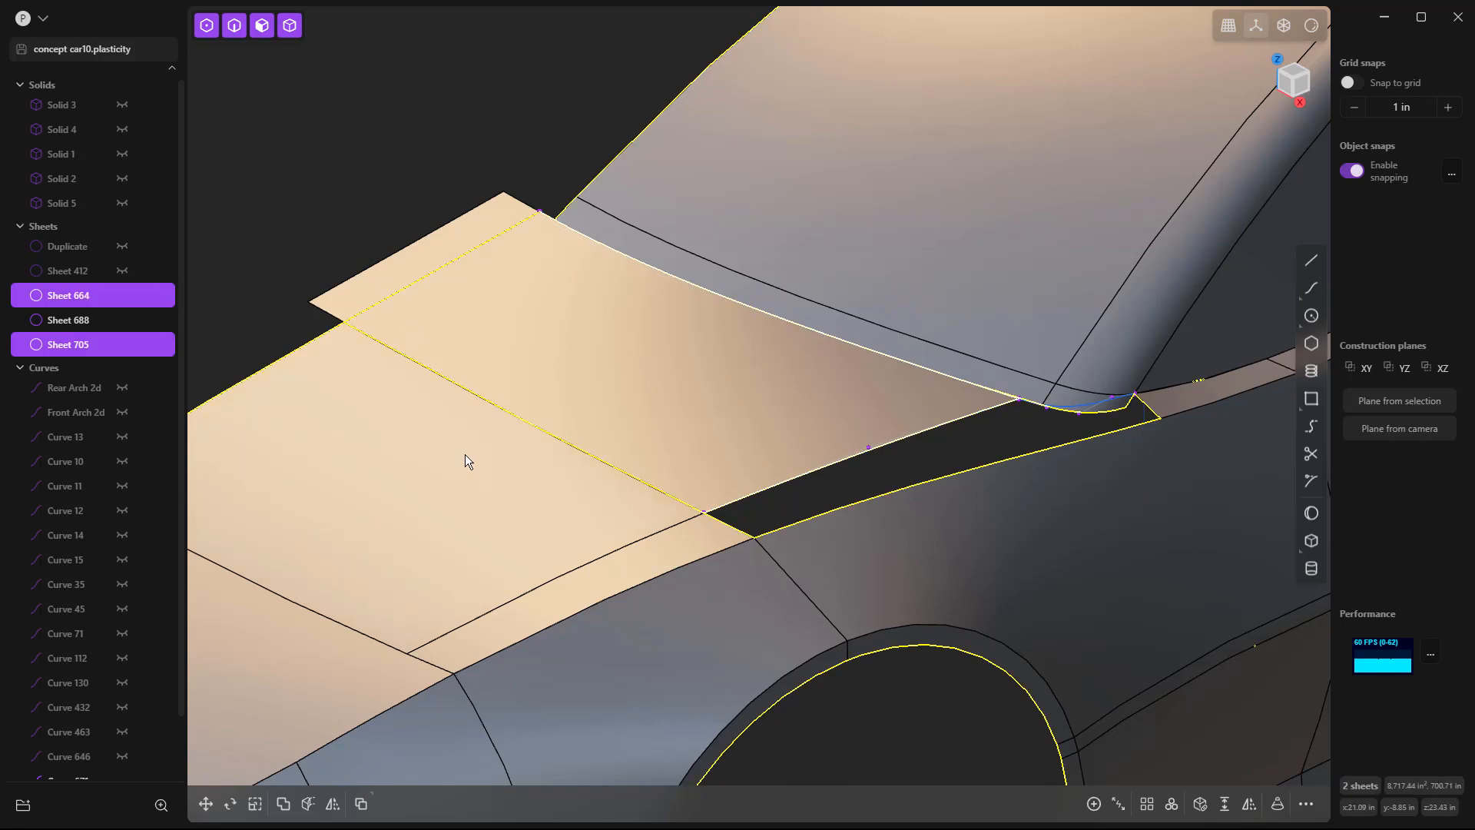
key("j")
Delete the helper strip, the bridge curve and the long windshield-base curve around the new surface.
left_click(506, 215)
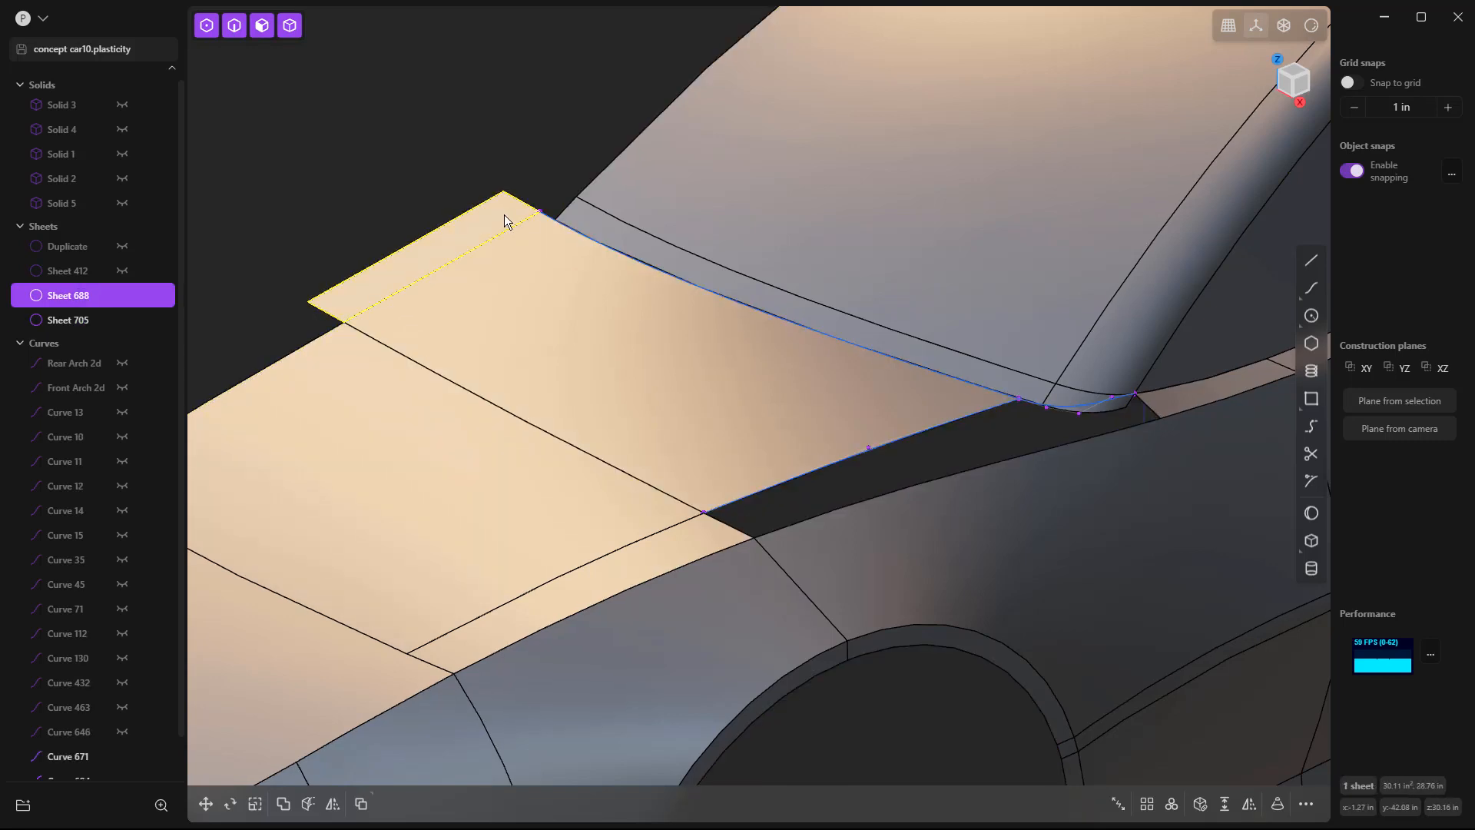
key("Delete")
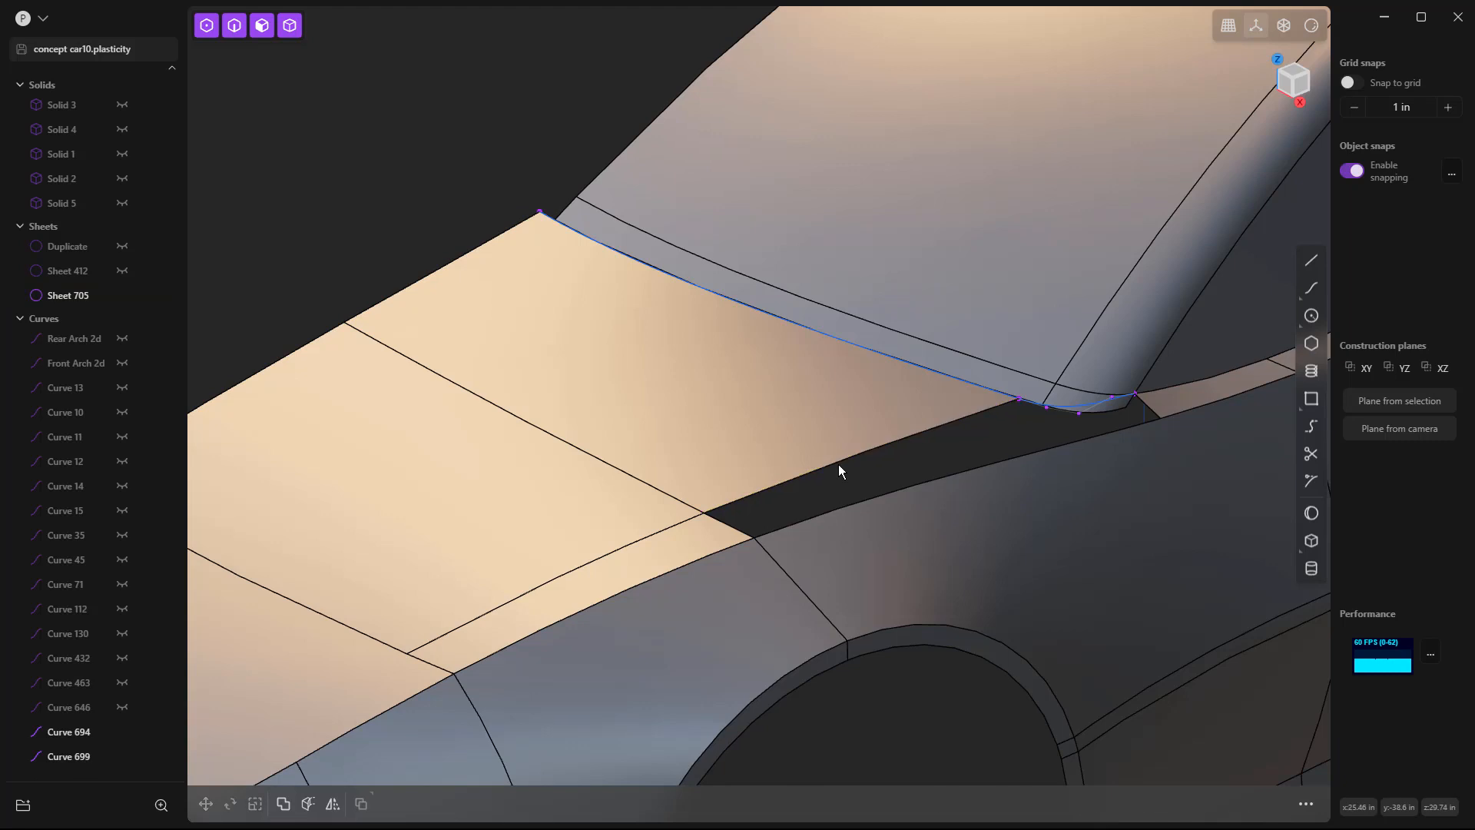
key("Delete")
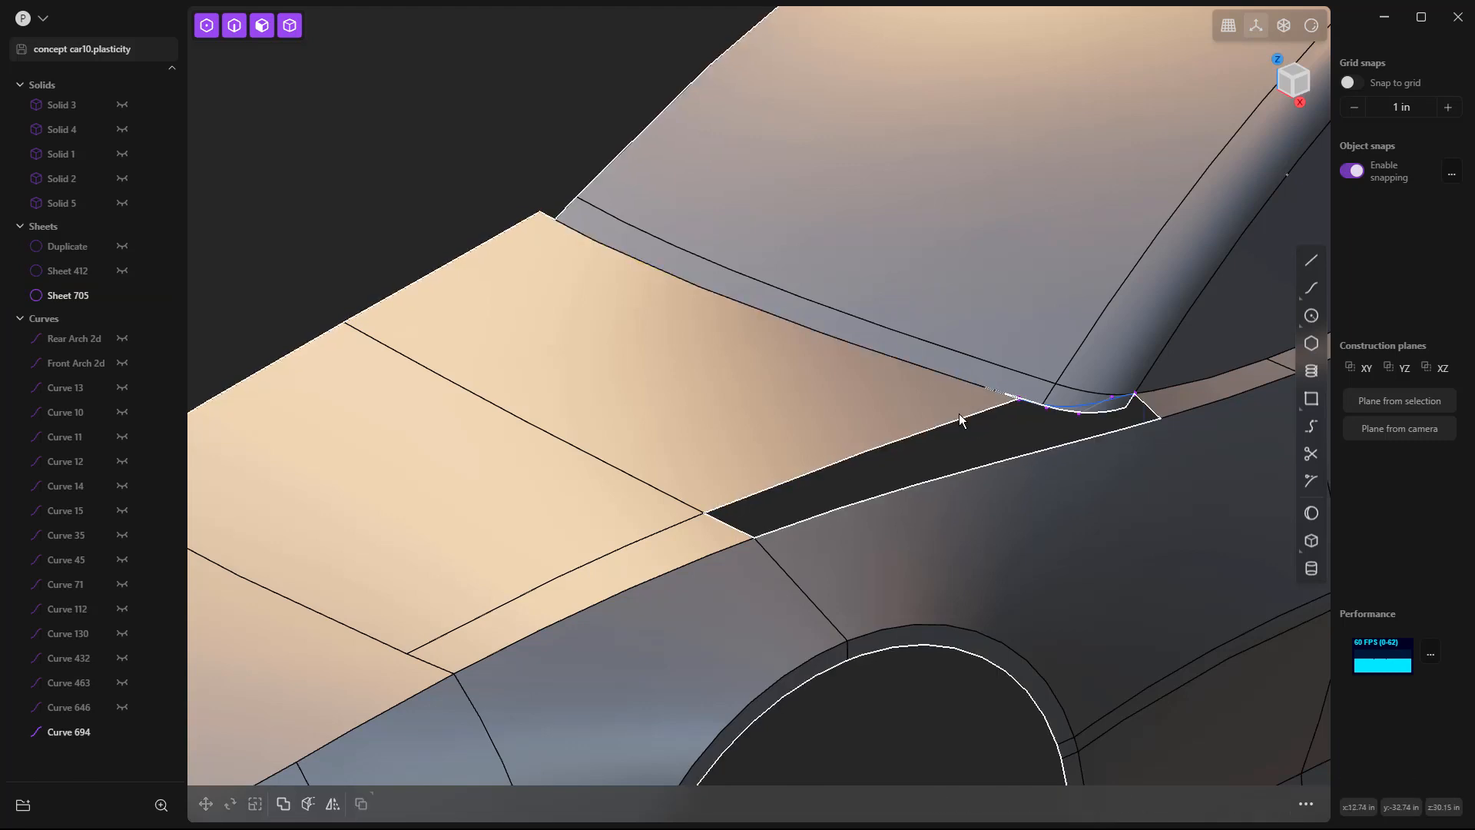
Patch the opening between hood and fender using its surrounding hood, fender and ledge edges plus the curve at the pillar base.
scroll(1112, 424, "up", 2)
middle_click_drag(1104, 423, 859, 434)
key("2")
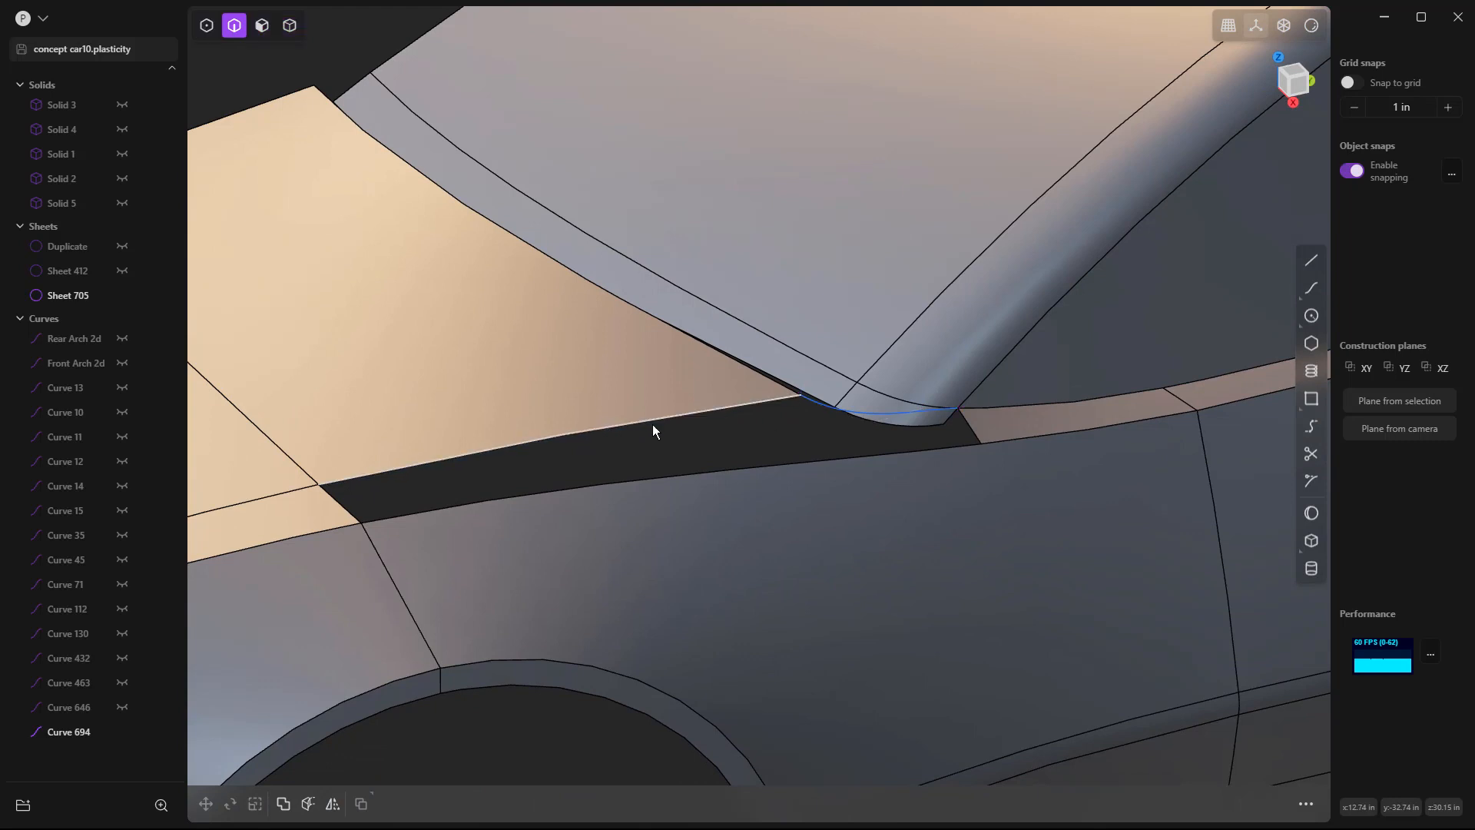
left_click(652, 422)
key("e")
left_click(323, 487)
left_click(343, 500)
left_click(386, 516)
left_click(942, 449)
scroll(991, 434, "up", 5)
left_click(957, 474)
left_click(952, 453)
left_click(847, 358)
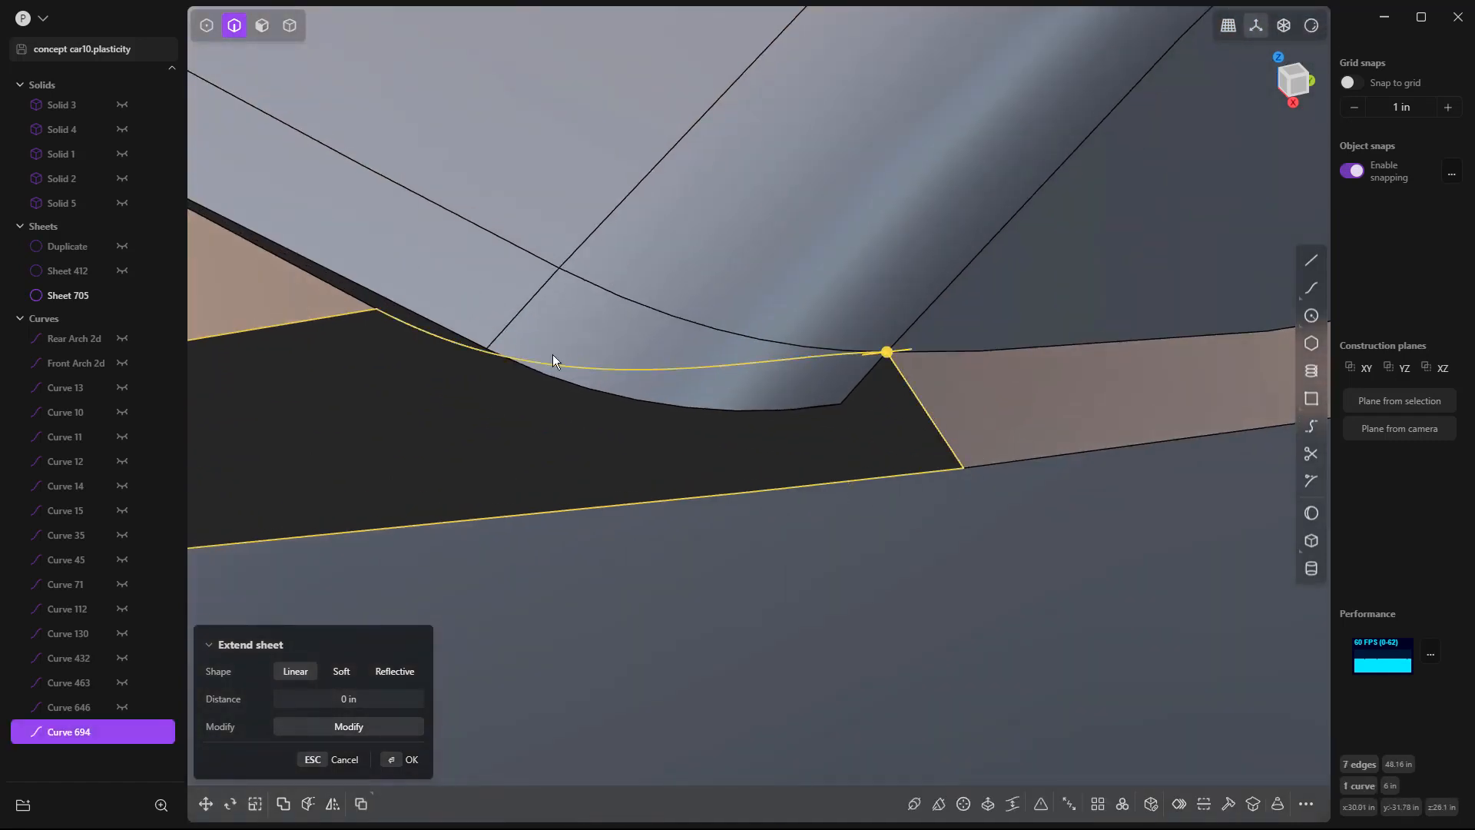
type("fpat")
key("Return")
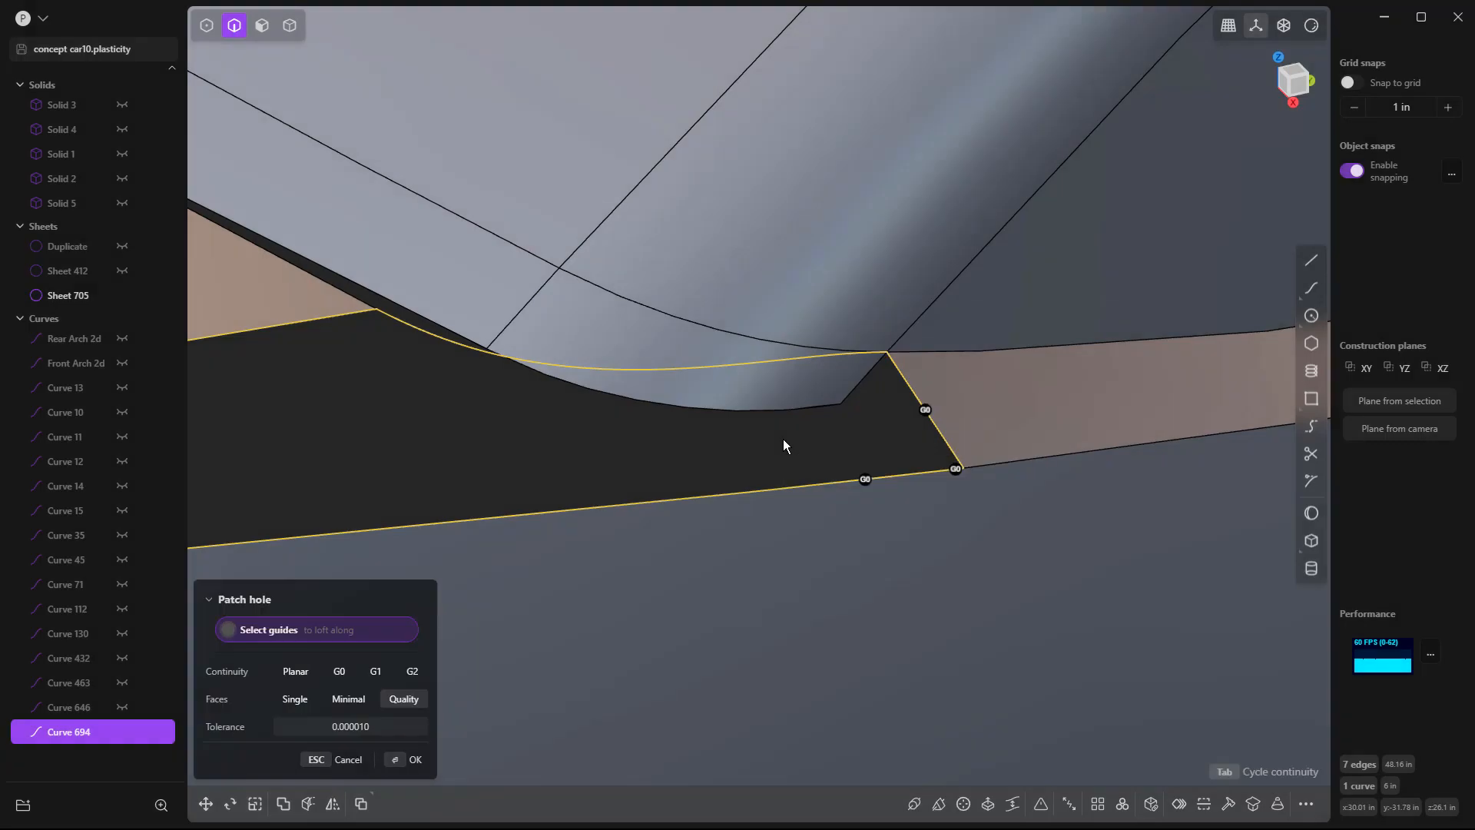
Set the patch to G1 at the ledge strip, the hood's side edge and the front end, keeping G0 along the fender.
left_click(925, 409)
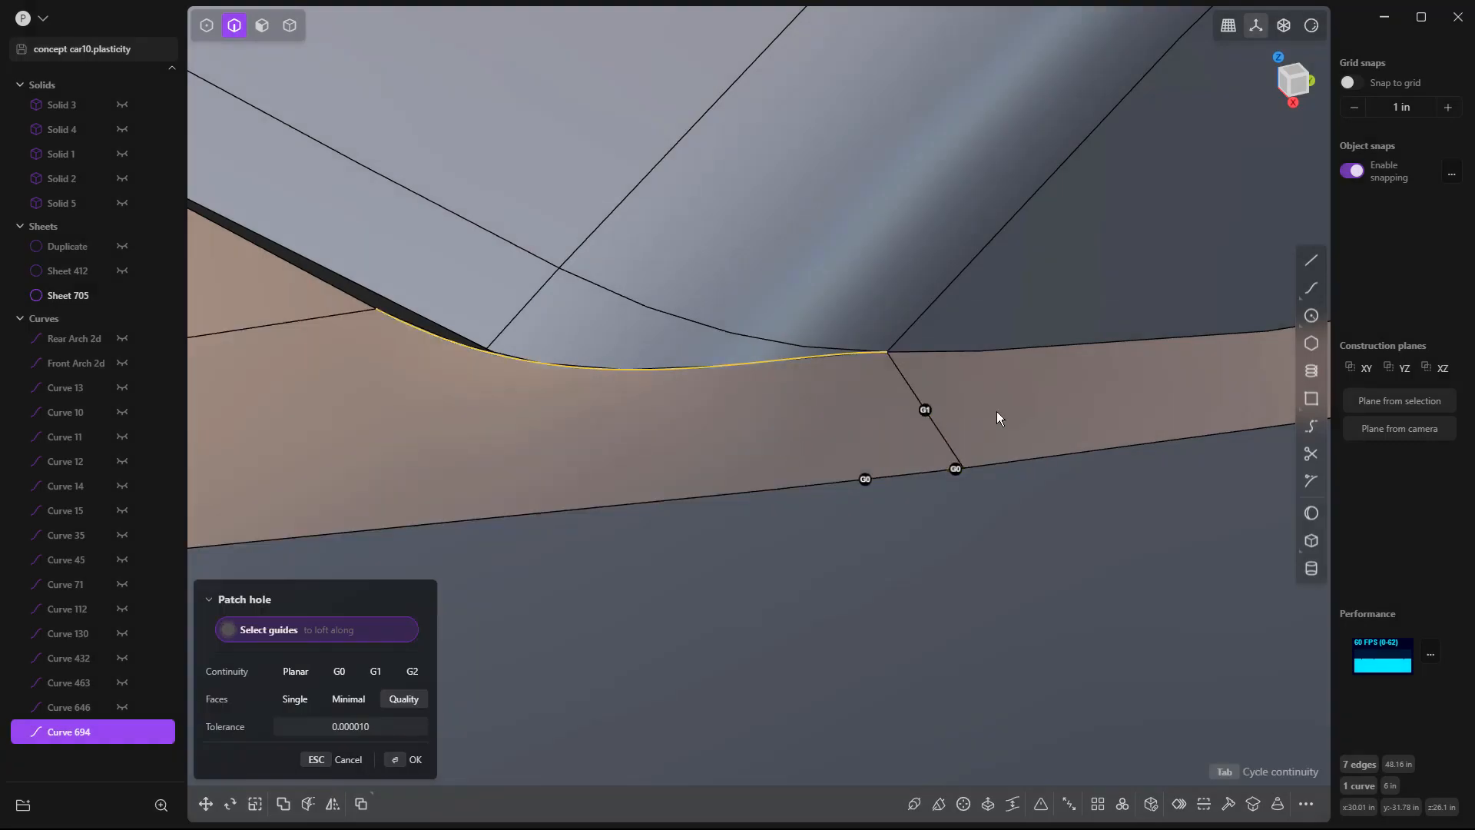
scroll(1123, 413, "down", 2)
scroll(1123, 405, "down", 2)
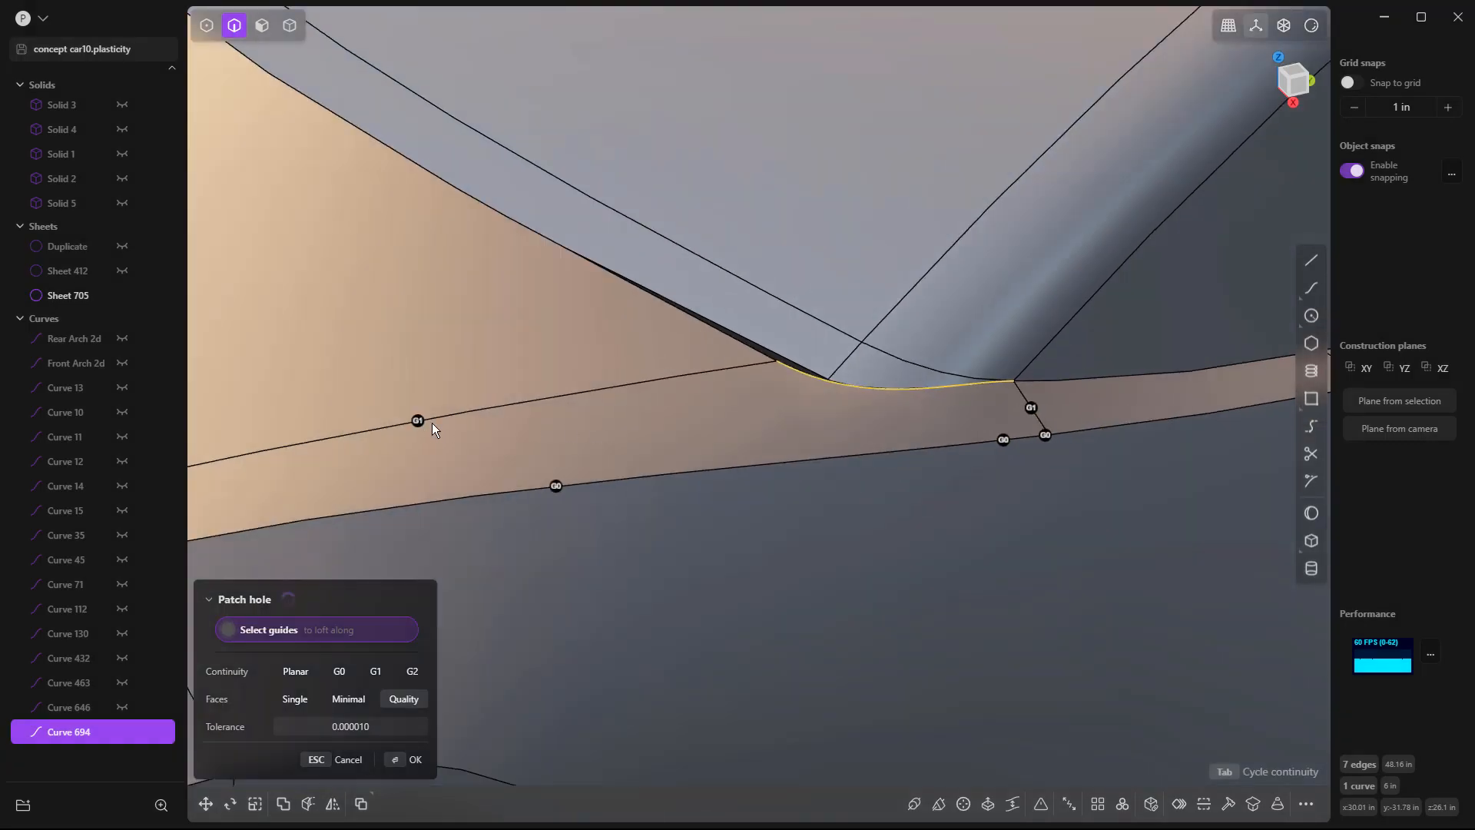
left_click(418, 421)
scroll(561, 461, "down", 2)
middle_click_drag(219, 498, 405, 484, "shift")
left_click(376, 488)
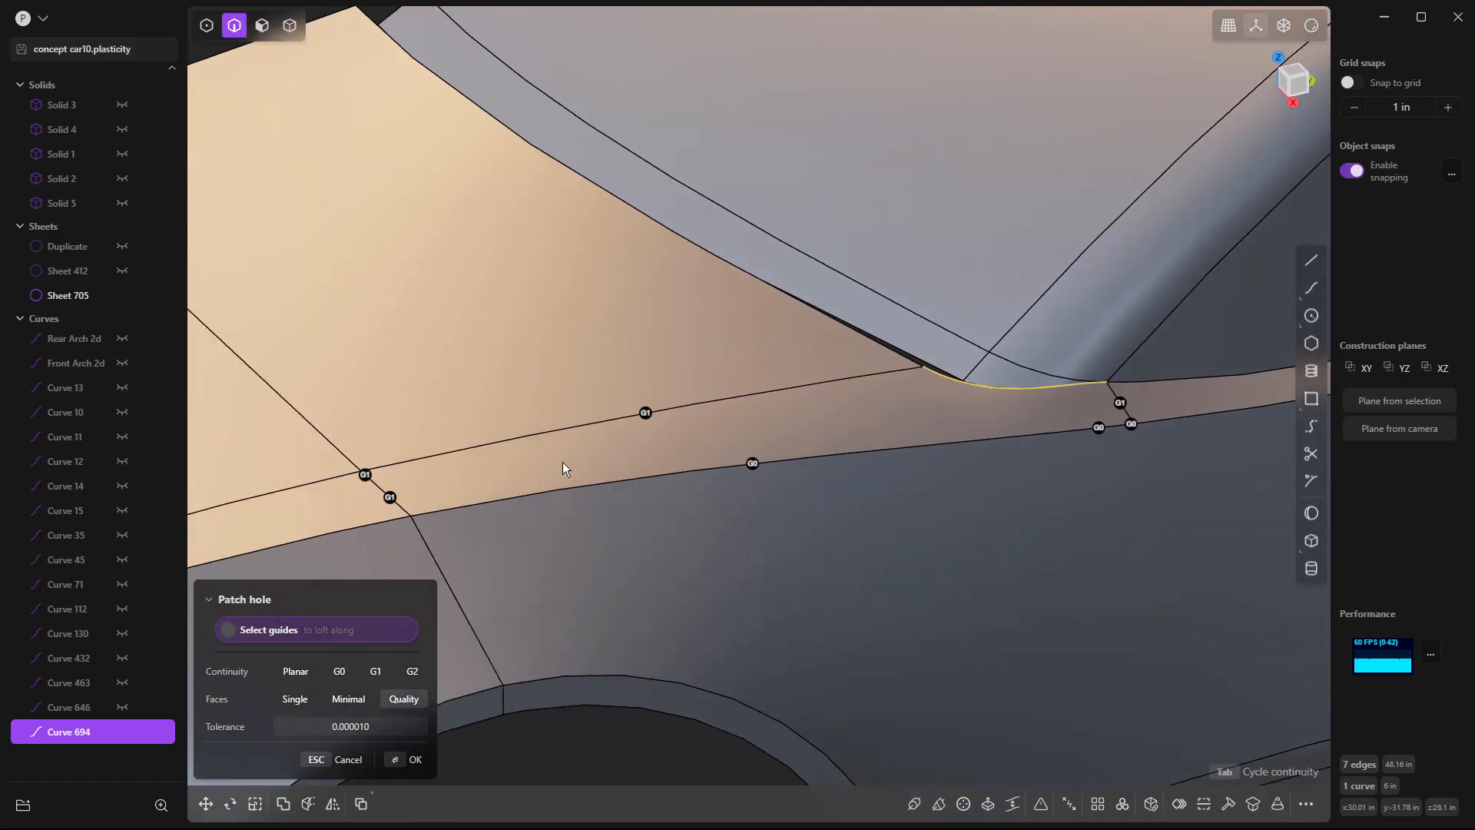
key("Return")
Delete the leftover pillar-base curve and select the facing long edges of hood and windshield across the remaining narrow gap.
middle_click_drag(680, 414, 712, 426)
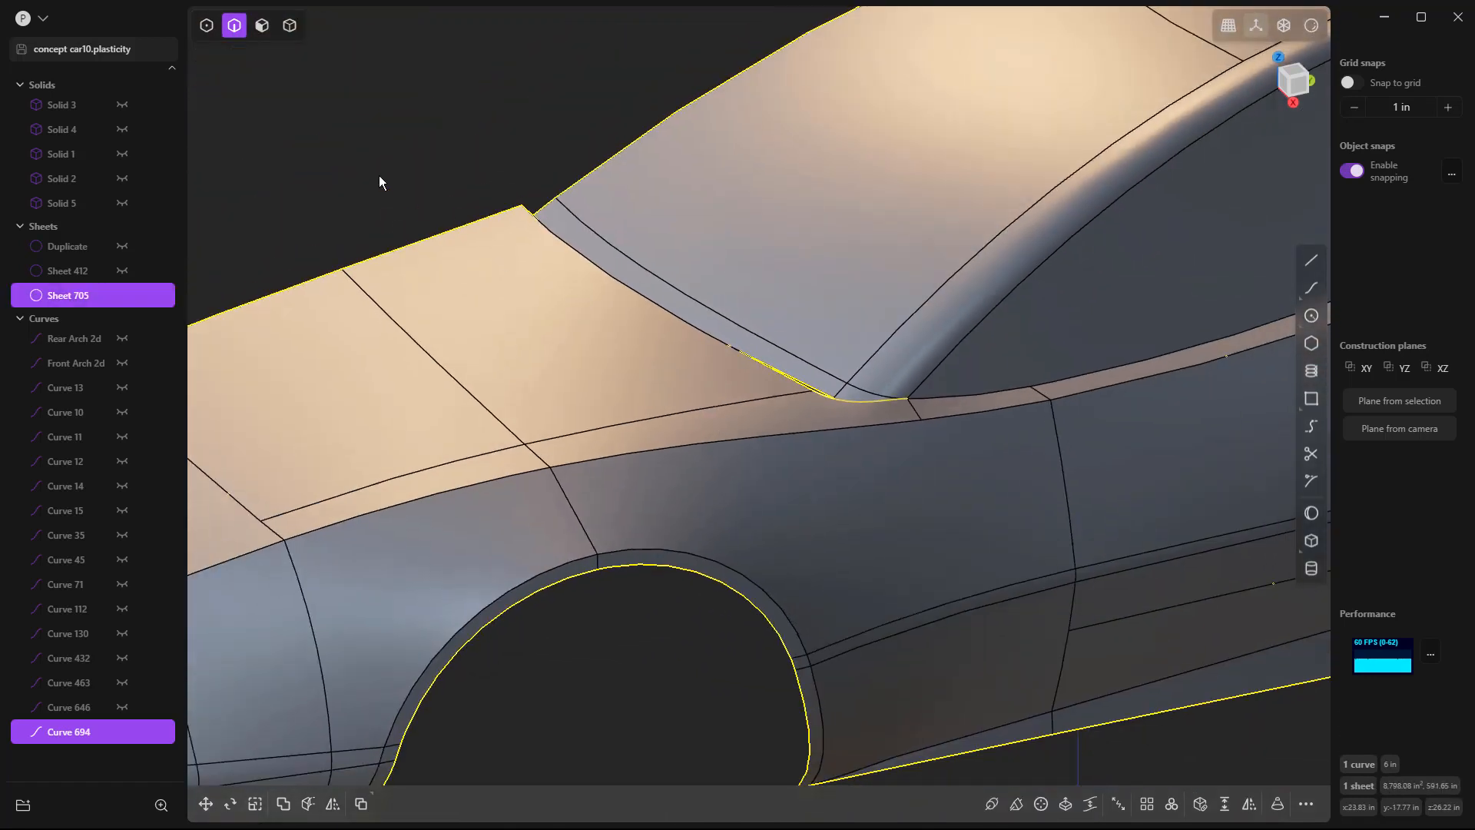
left_click(381, 178)
middle_click_drag(554, 380, 1009, 338)
scroll(845, 403, "up", 4)
left_click(849, 385)
key("x")
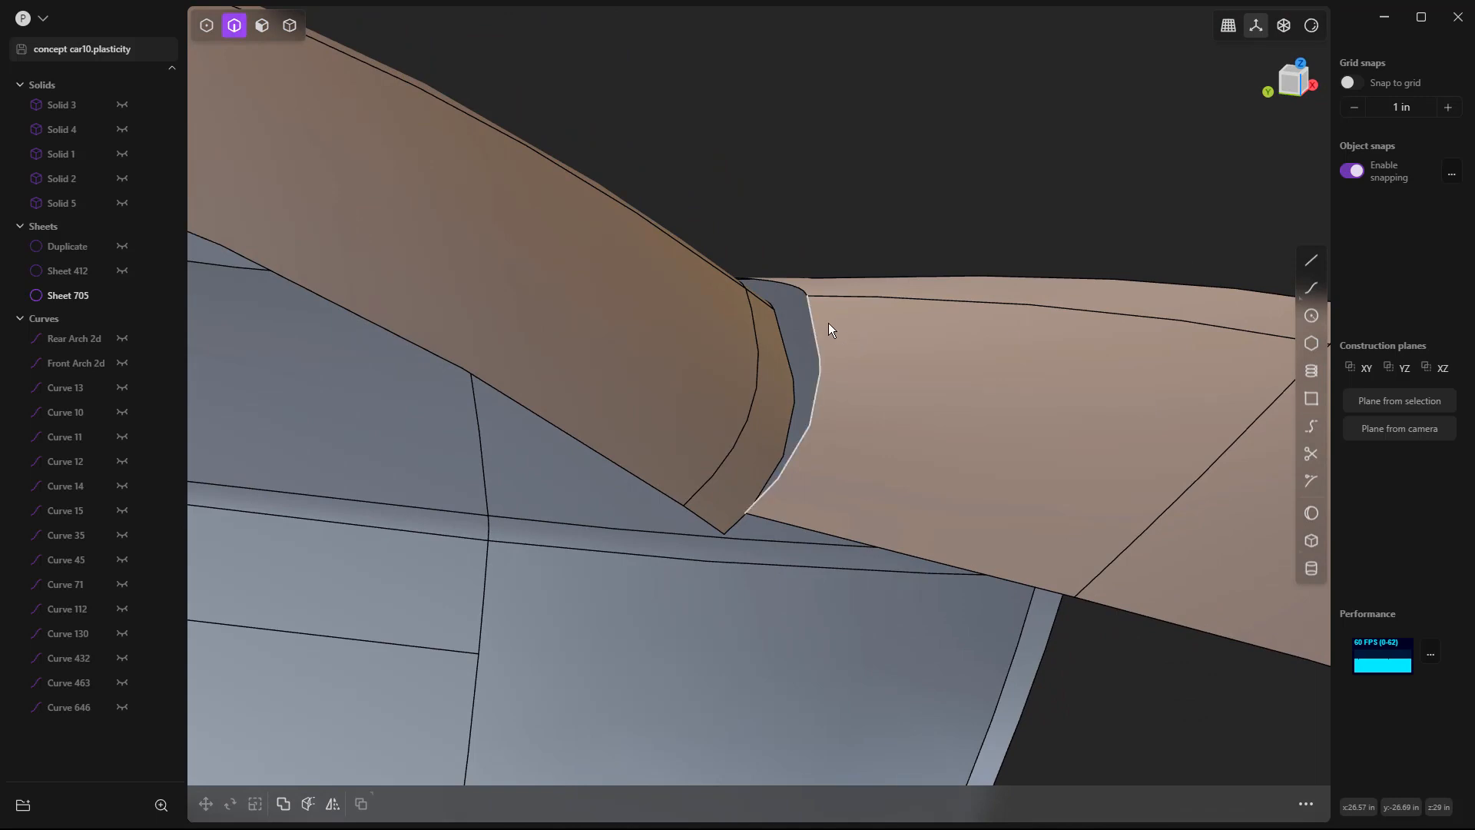
left_click(812, 308)
left_click(782, 325, "shift")
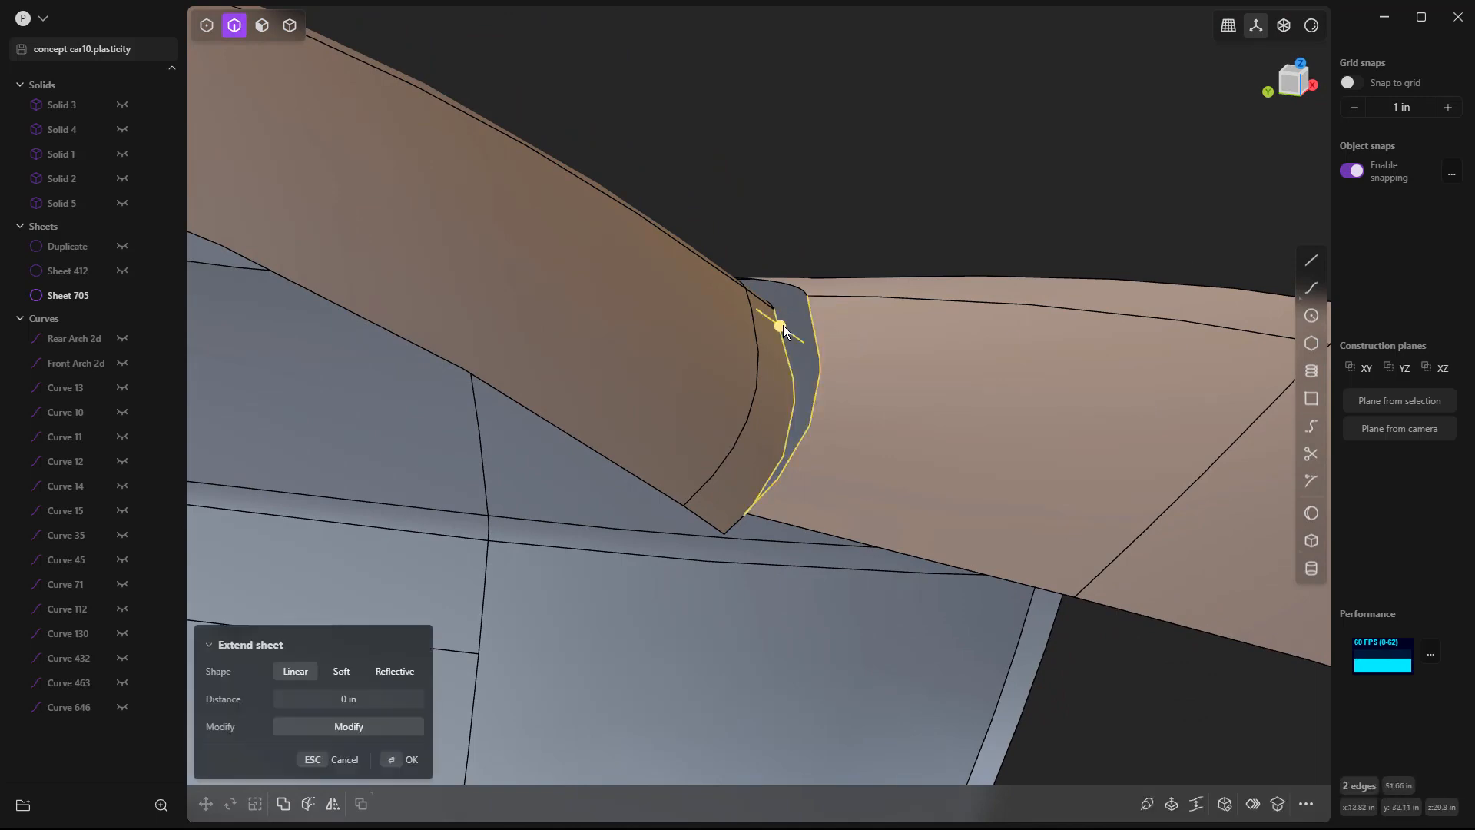
key("l")
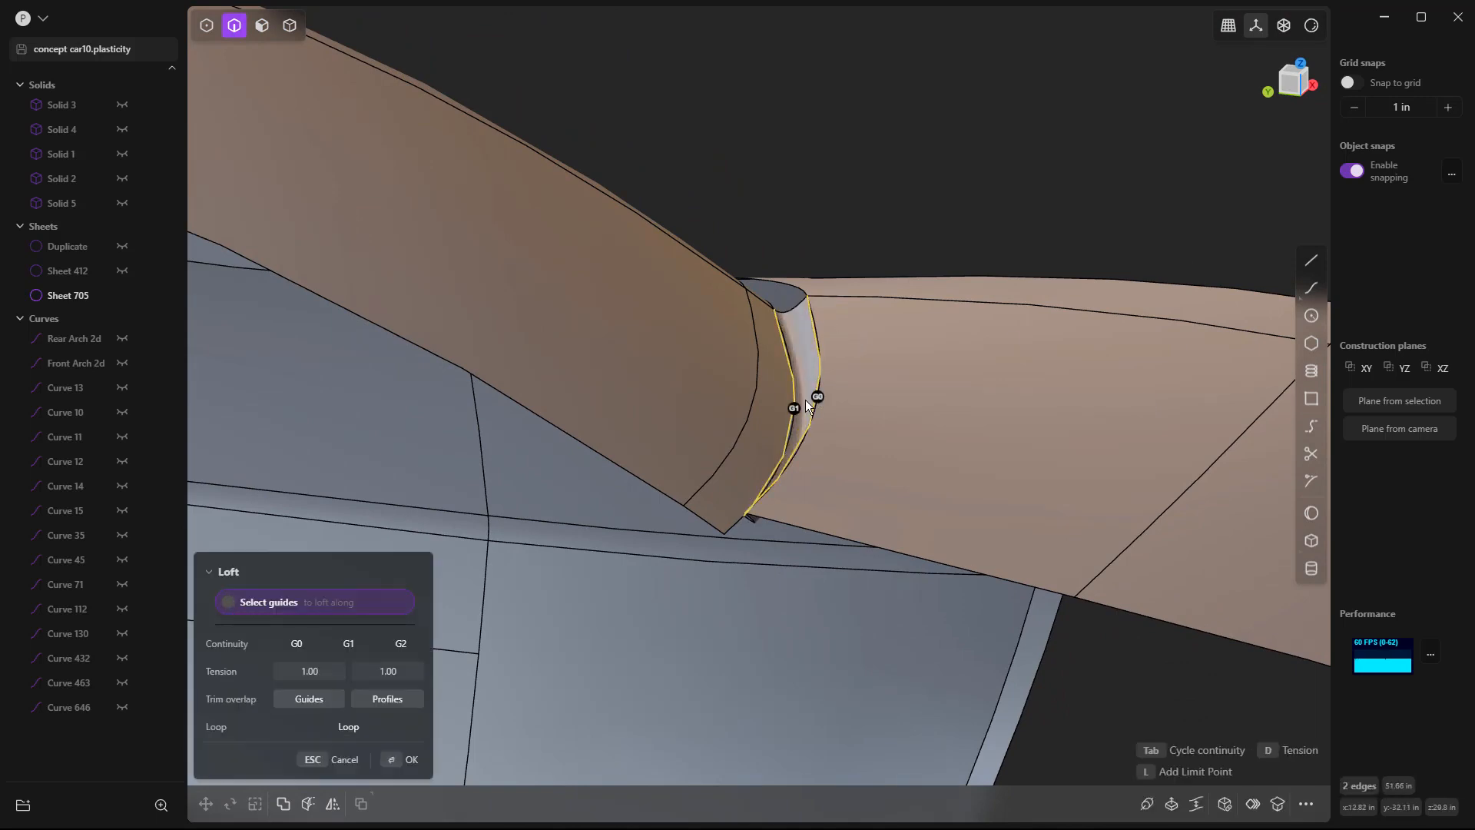
left_click(794, 408)
left_click(794, 407)
mouse_move(823, 426)
middle_mouse_down()
mouse_move(883, 415)
mouse_move(699, 445)
mouse_move(675, 504)
mouse_move(889, 396)
middle_mouse_up()
scroll(889, 396, "down", 2)
middle_click_drag(530, 469, 516, 585)
scroll(476, 491, "up", 4)
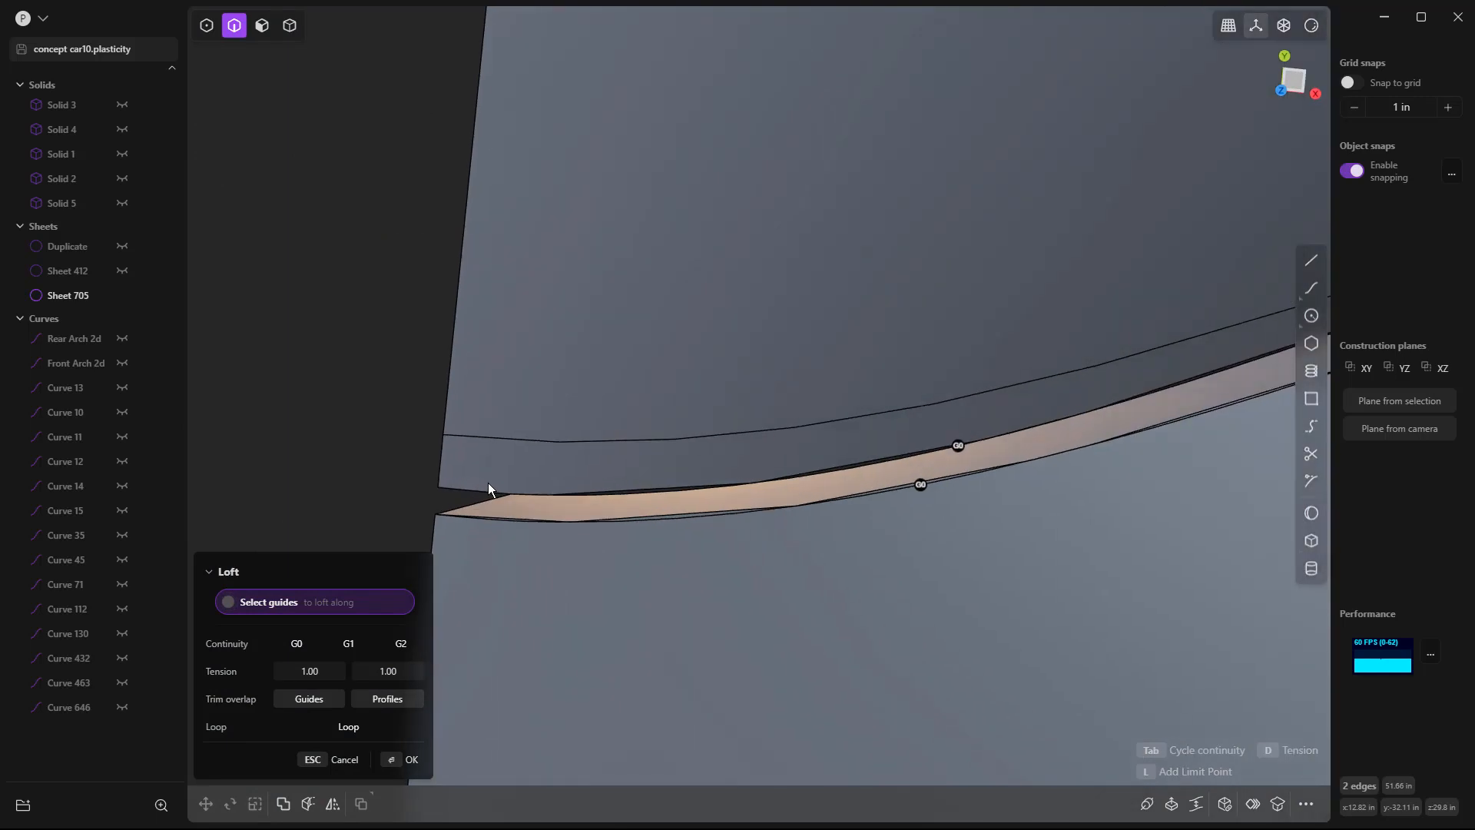
key("Escape")
Add the short windshield-base edge at the car's centerline to the selection and loft the narrow gap with G0 on both sides.
left_click(488, 495, "shift")
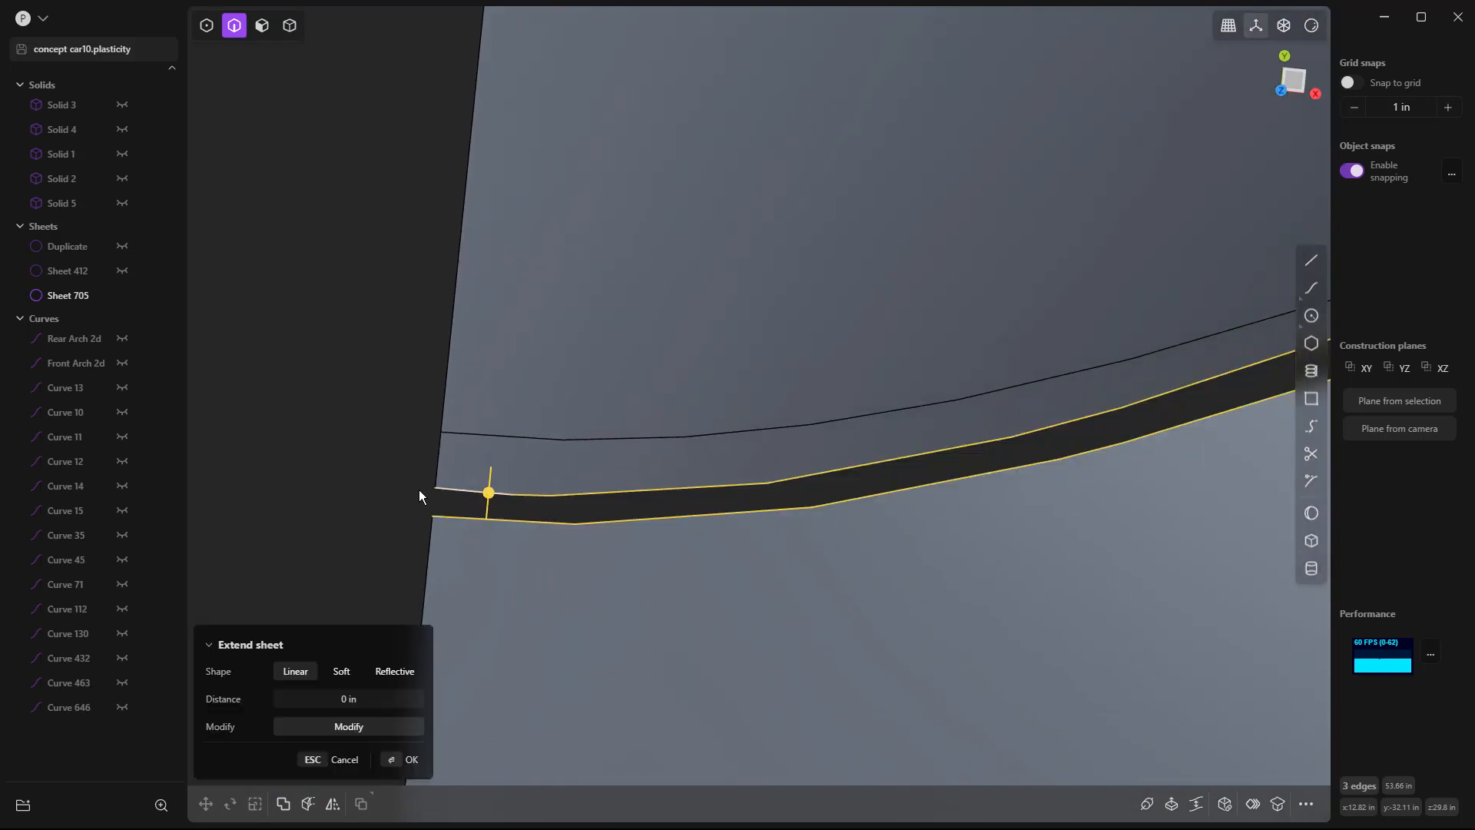
key("l")
left_click(983, 443)
left_click(983, 443)
left_click(943, 485)
left_click(944, 485)
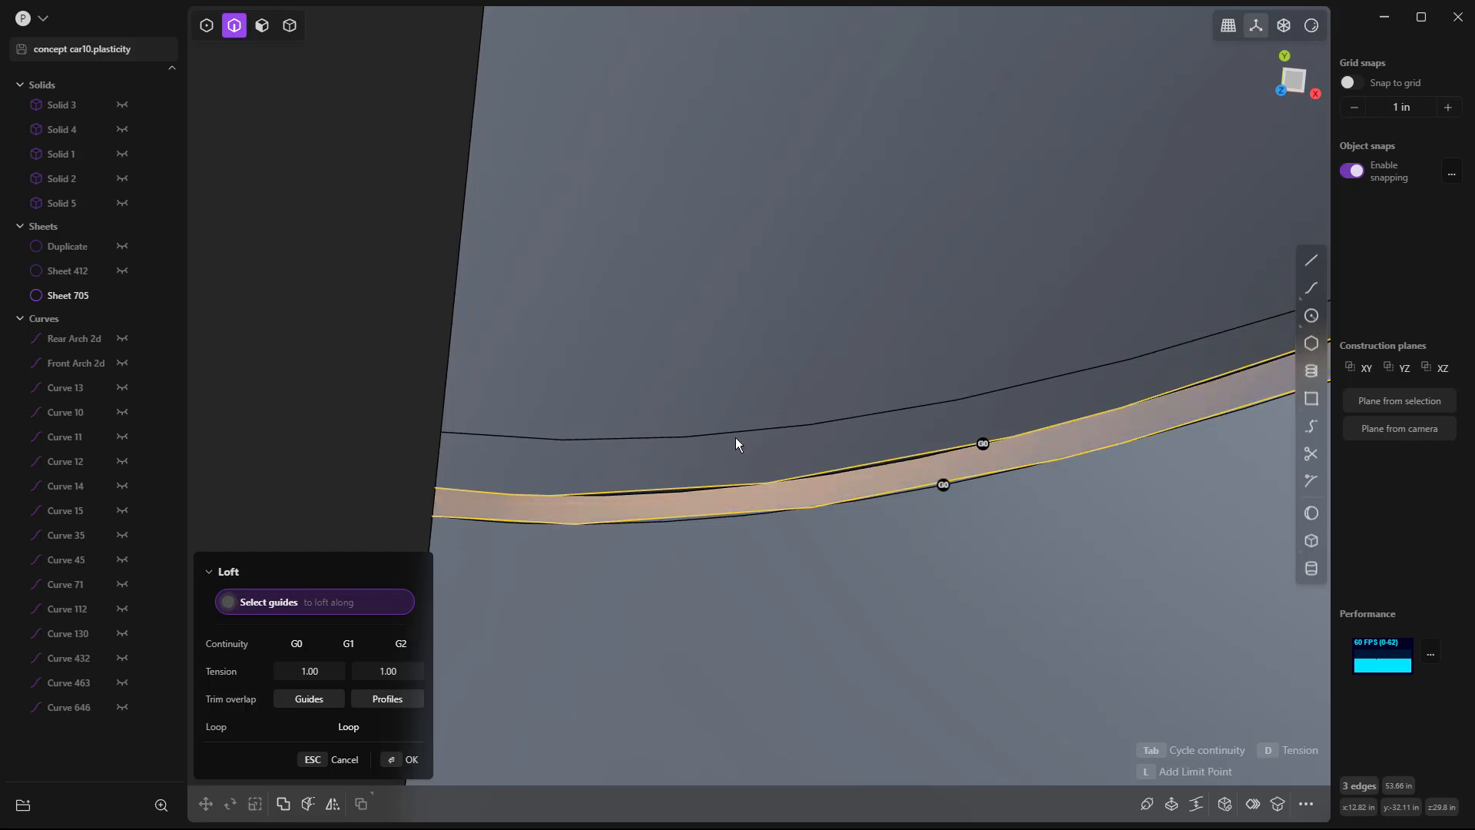
middle_click_drag(830, 454, 721, 431)
key("Return")
Join the new narrow loft strip with the main car body sheet.
middle_click_drag(739, 501, 596, 444)
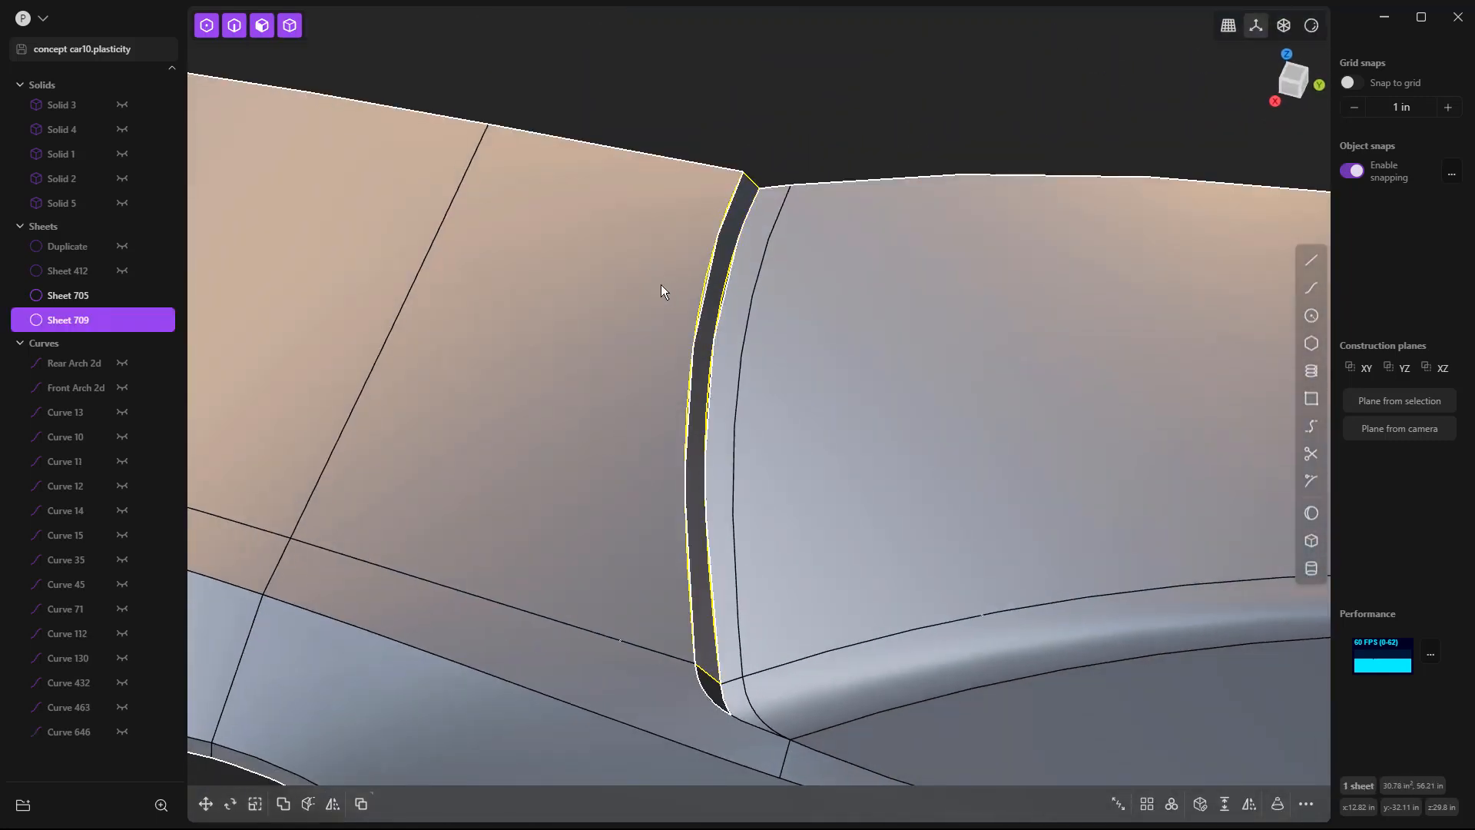
left_click(672, 251)
left_click(739, 223)
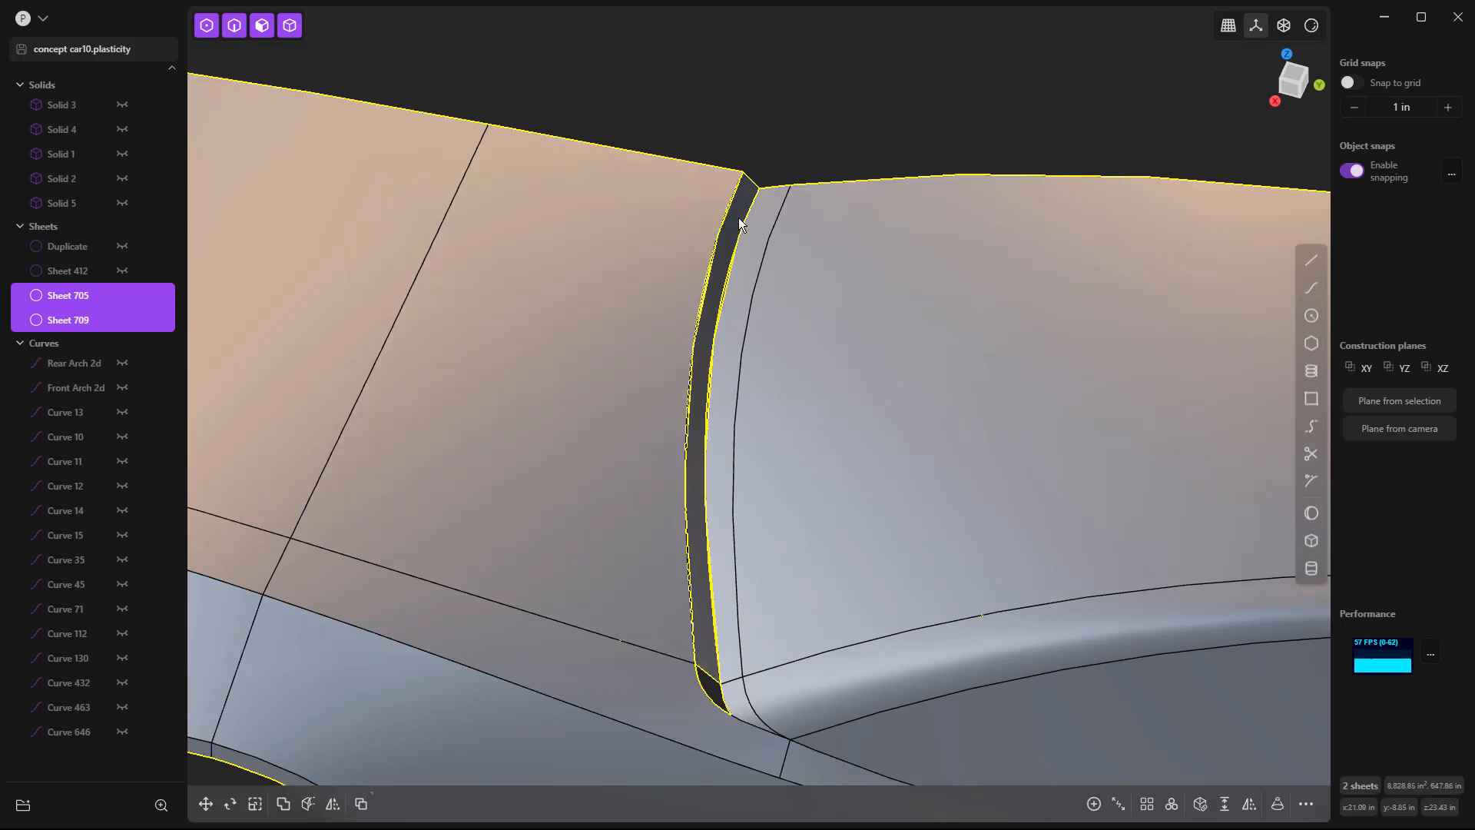
key("j")
Switch the display to wireframe and examine the pillar-base corner from the right view.
scroll(739, 229, "down", 2)
middle_click_drag(785, 485, 528, 427)
scroll(528, 288, "up", 3)
middle_click_drag(500, 292, 491, 385)
mouse_move(399, 297)
middle_mouse_down()
mouse_move(500, 306)
mouse_move(711, 284)
mouse_move(799, 318)
mouse_move(1112, 578)
mouse_move(1021, 584)
mouse_move(930, 531)
mouse_move(915, 470)
mouse_move(945, 445)
middle_mouse_up()
left_click(1002, 579)
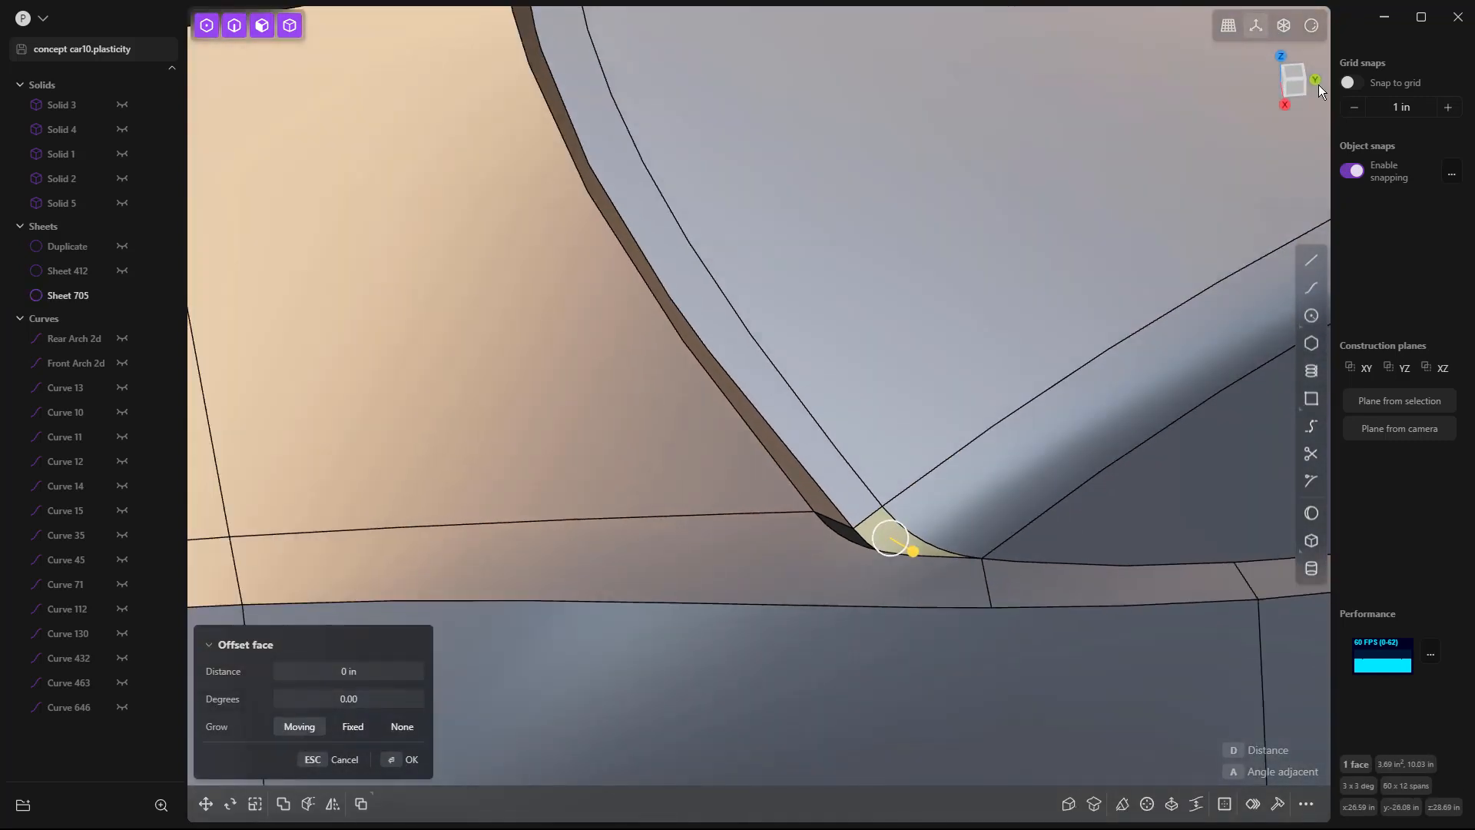
left_click(1311, 26)
left_click(1316, 192)
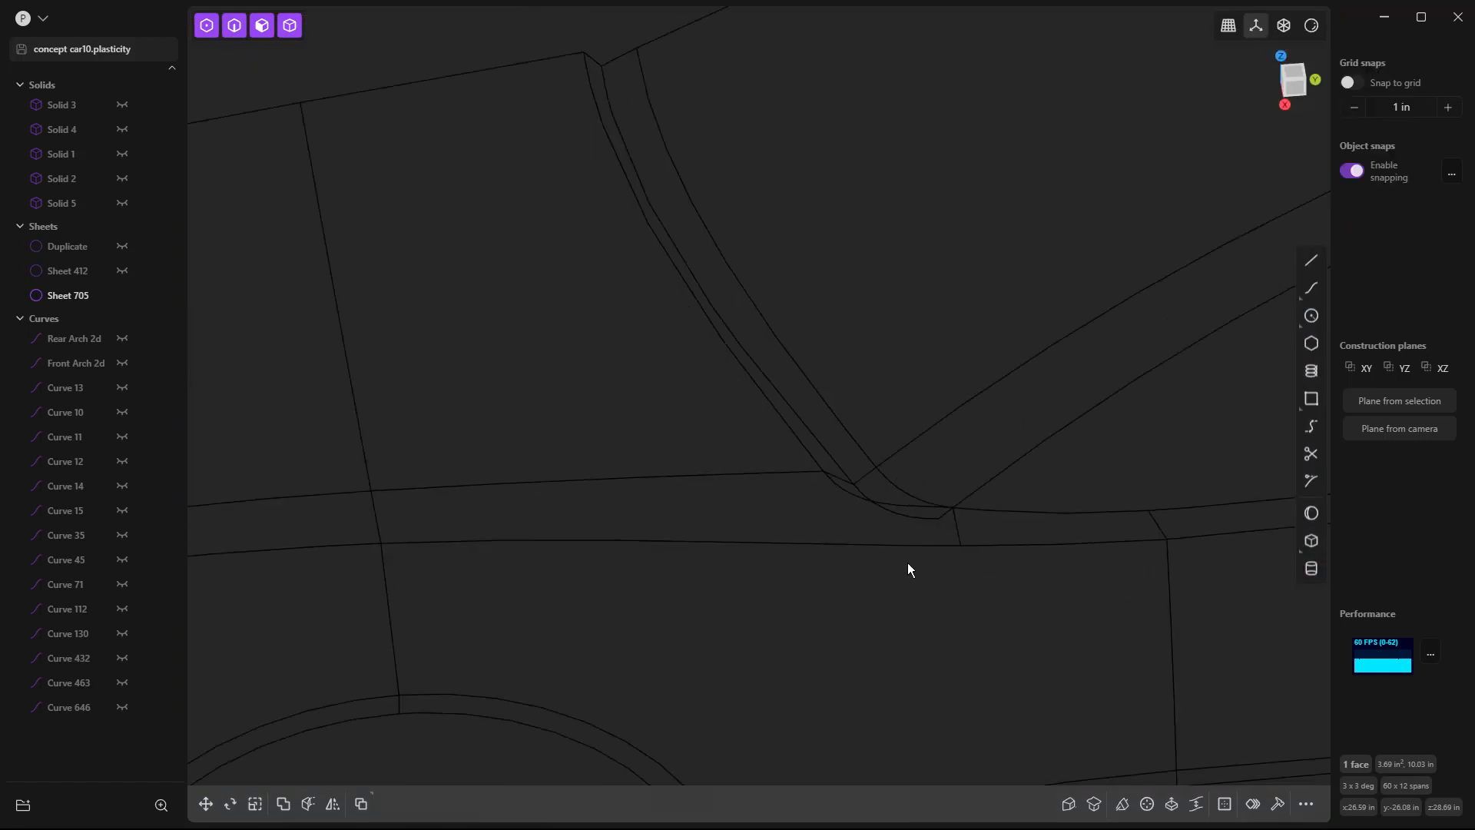
key("KP_3")
left_click(712, 229)
scroll(886, 381, "up", 4)
scroll(942, 407, "up", 4)
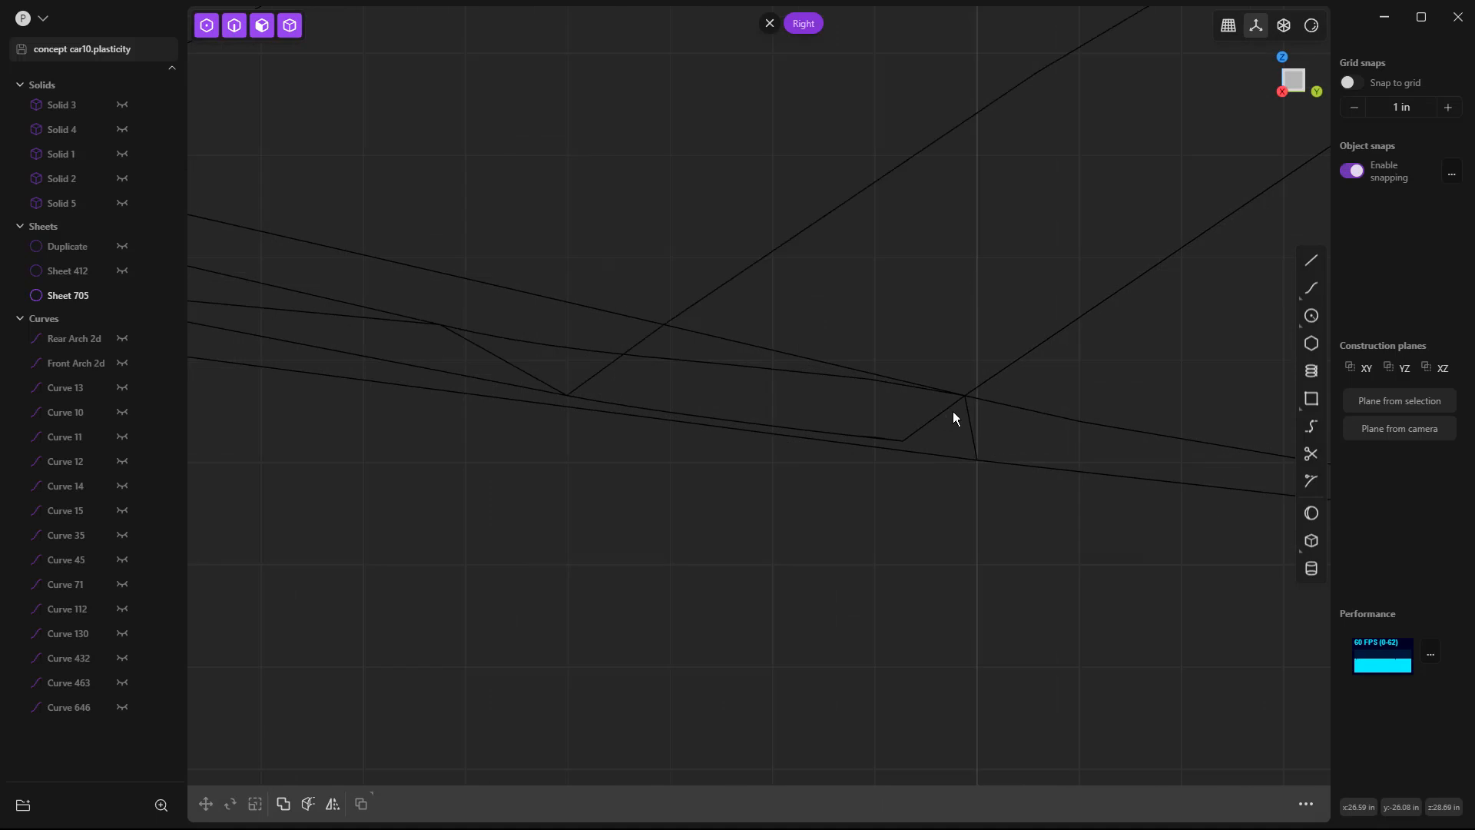
Duplicate the short edge between the windshield's lower corner and the pillar base as a separate curve, without moving it.
middle_click_drag(790, 397, 753, 465)
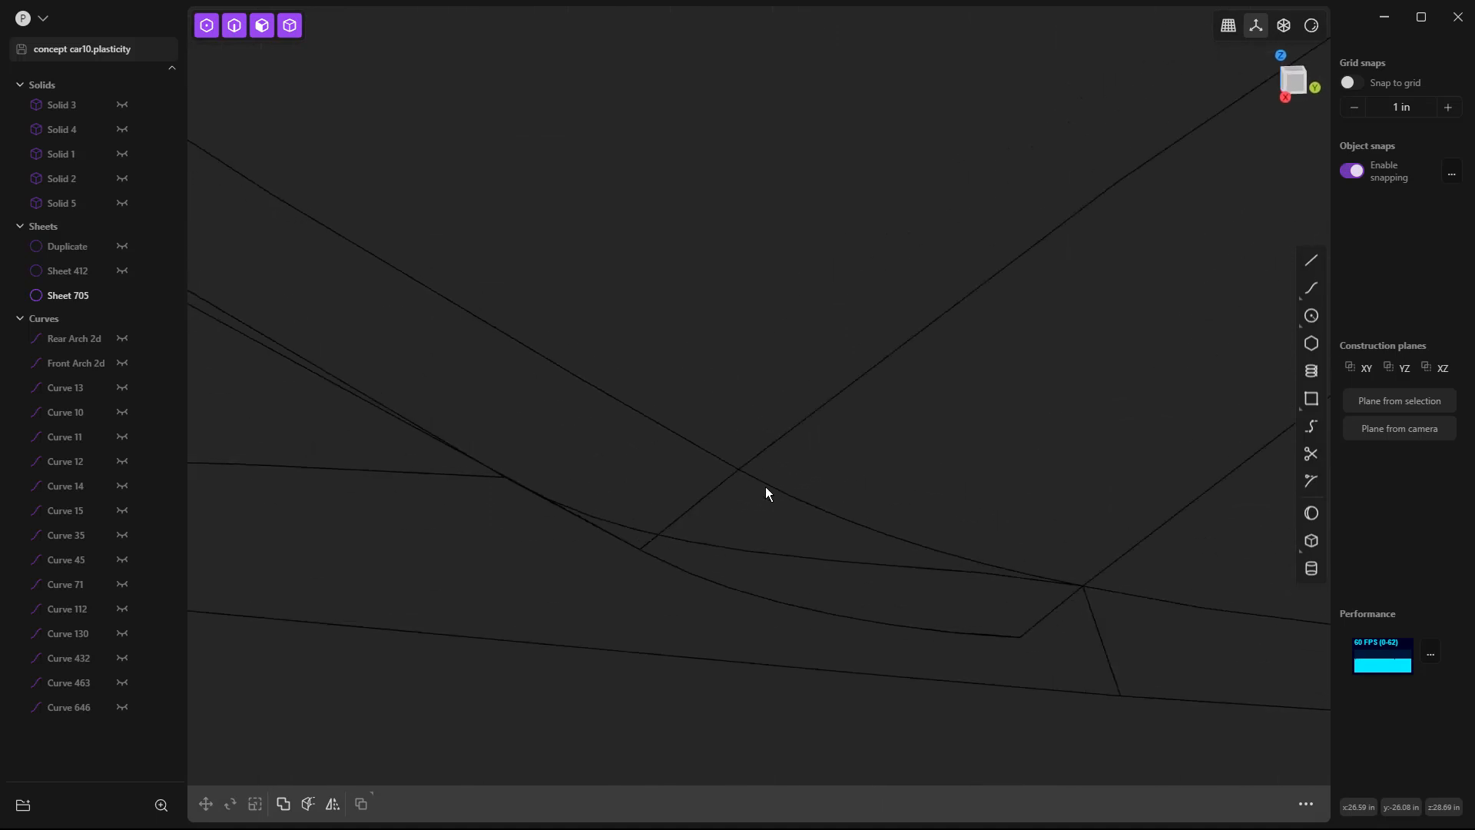
left_click(770, 483)
key("f")
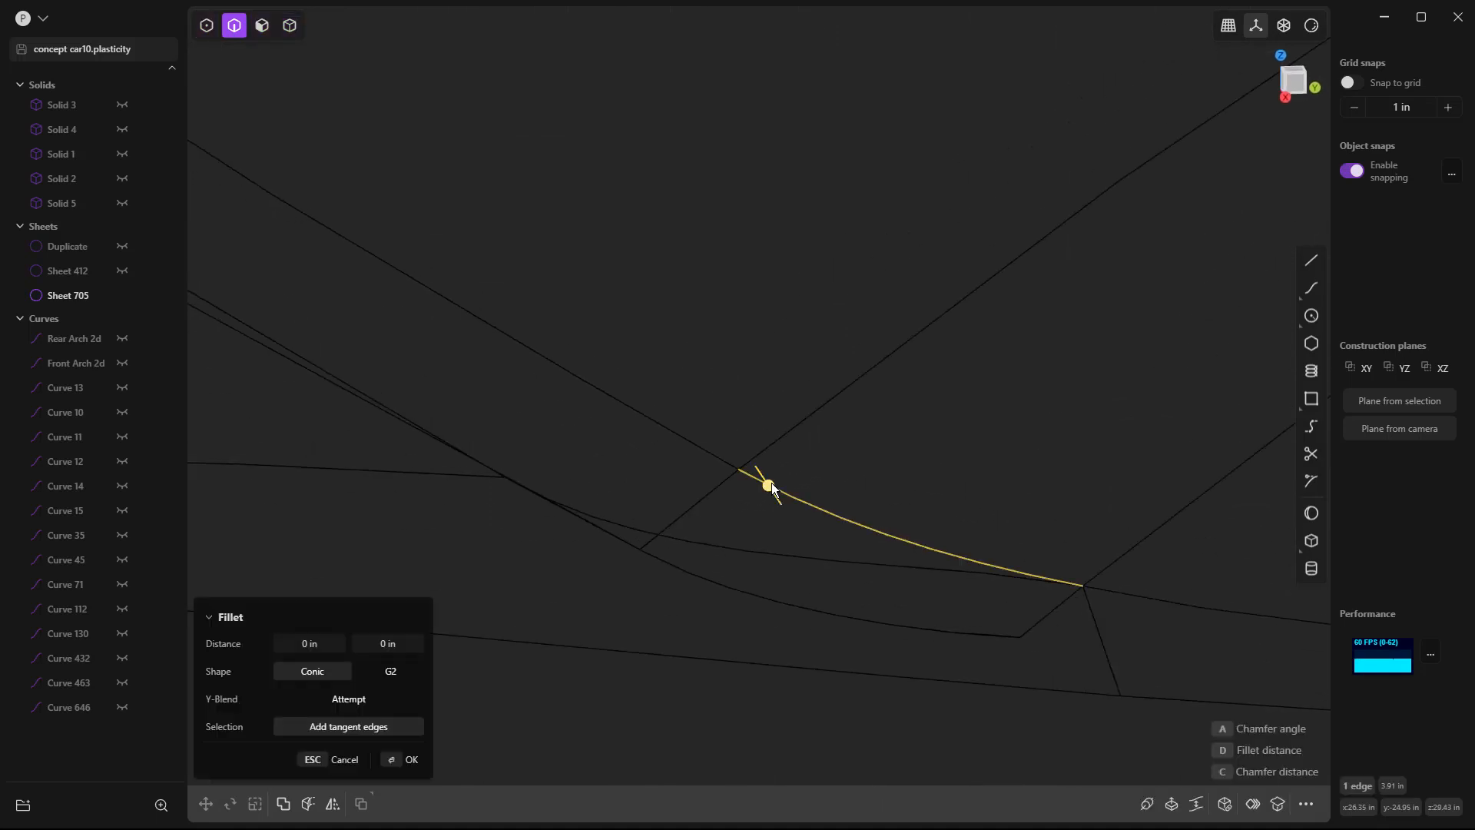
key("shift+d")
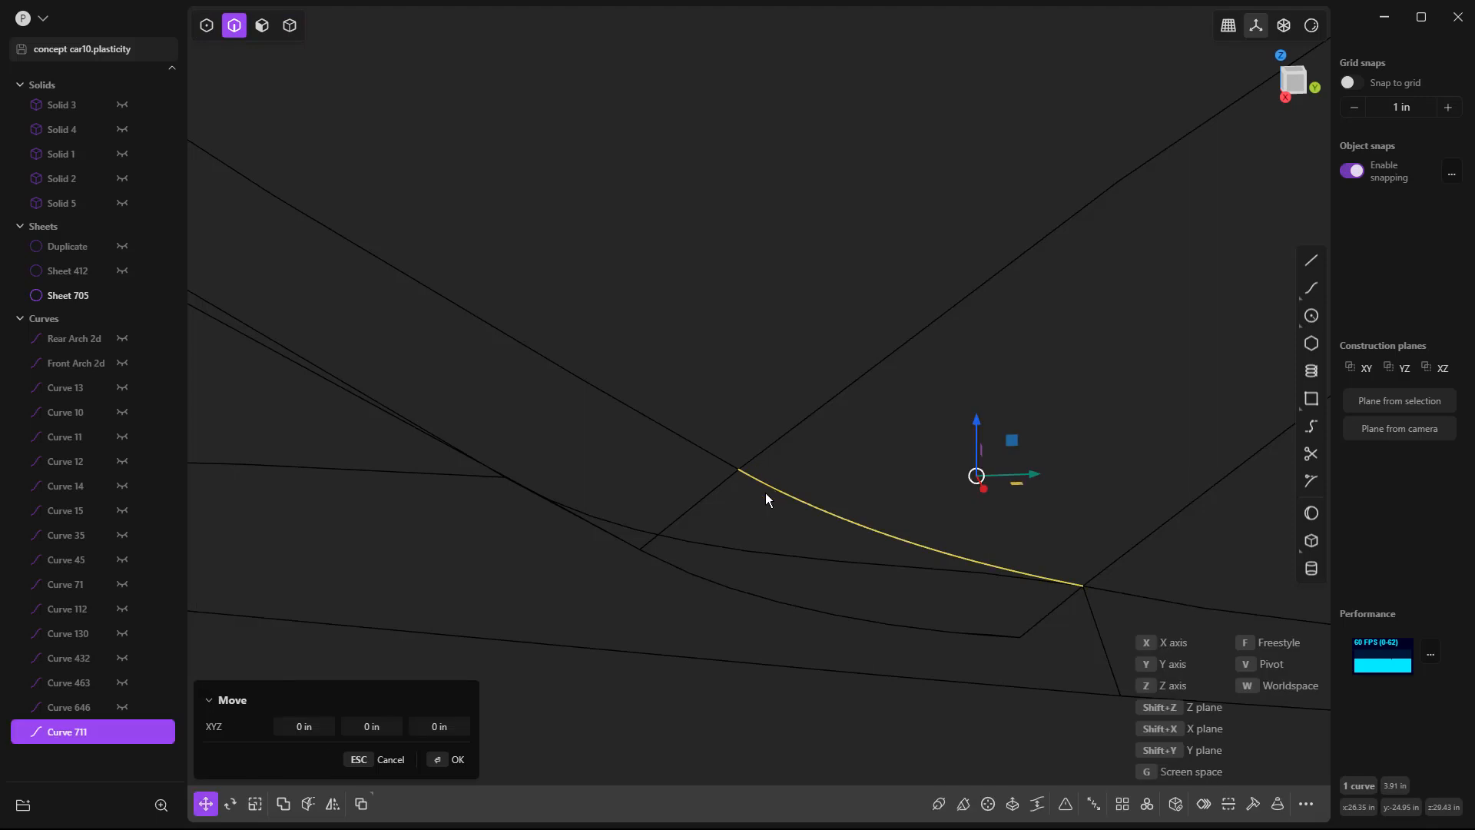
key("Escape")
Duplicate the tiny edge at the lower corner of the pillar base as a separate curve in place.
middle_click_drag(679, 547, 621, 580)
left_click(427, 645)
key("e")
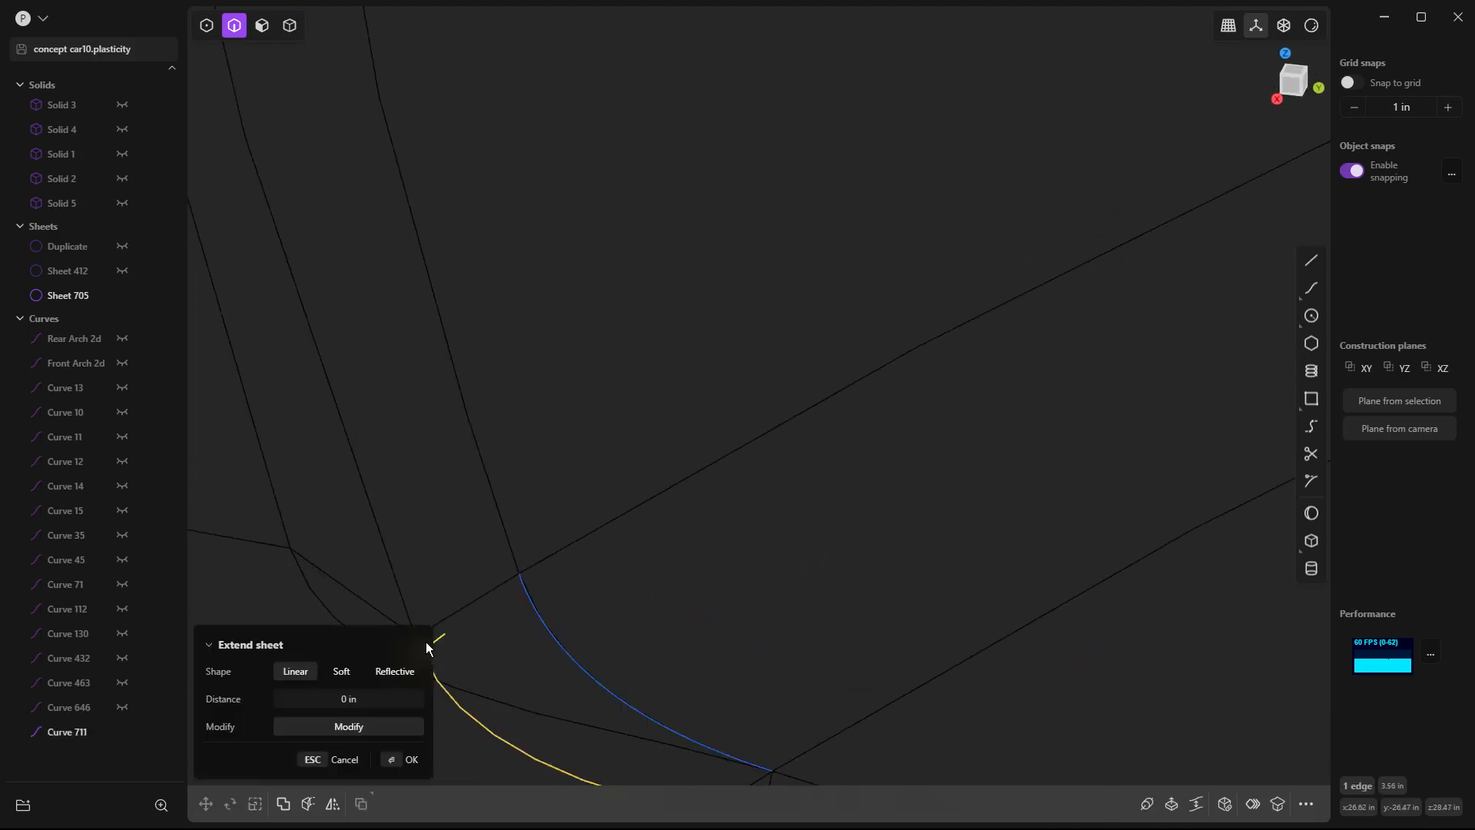
middle_click_drag(513, 593, 641, 496, "shift")
scroll(523, 552, "up", 5)
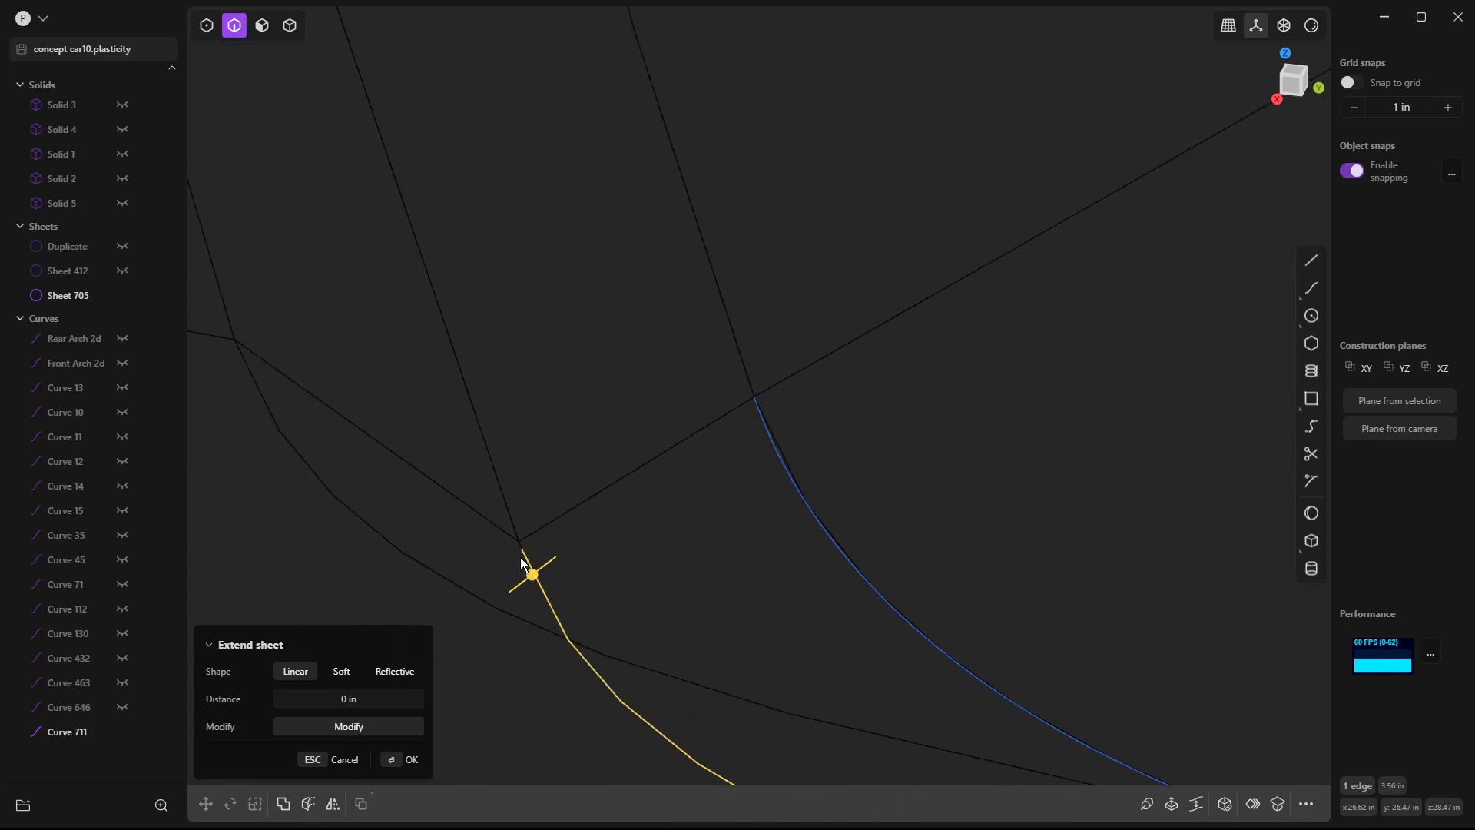
left_click(520, 538)
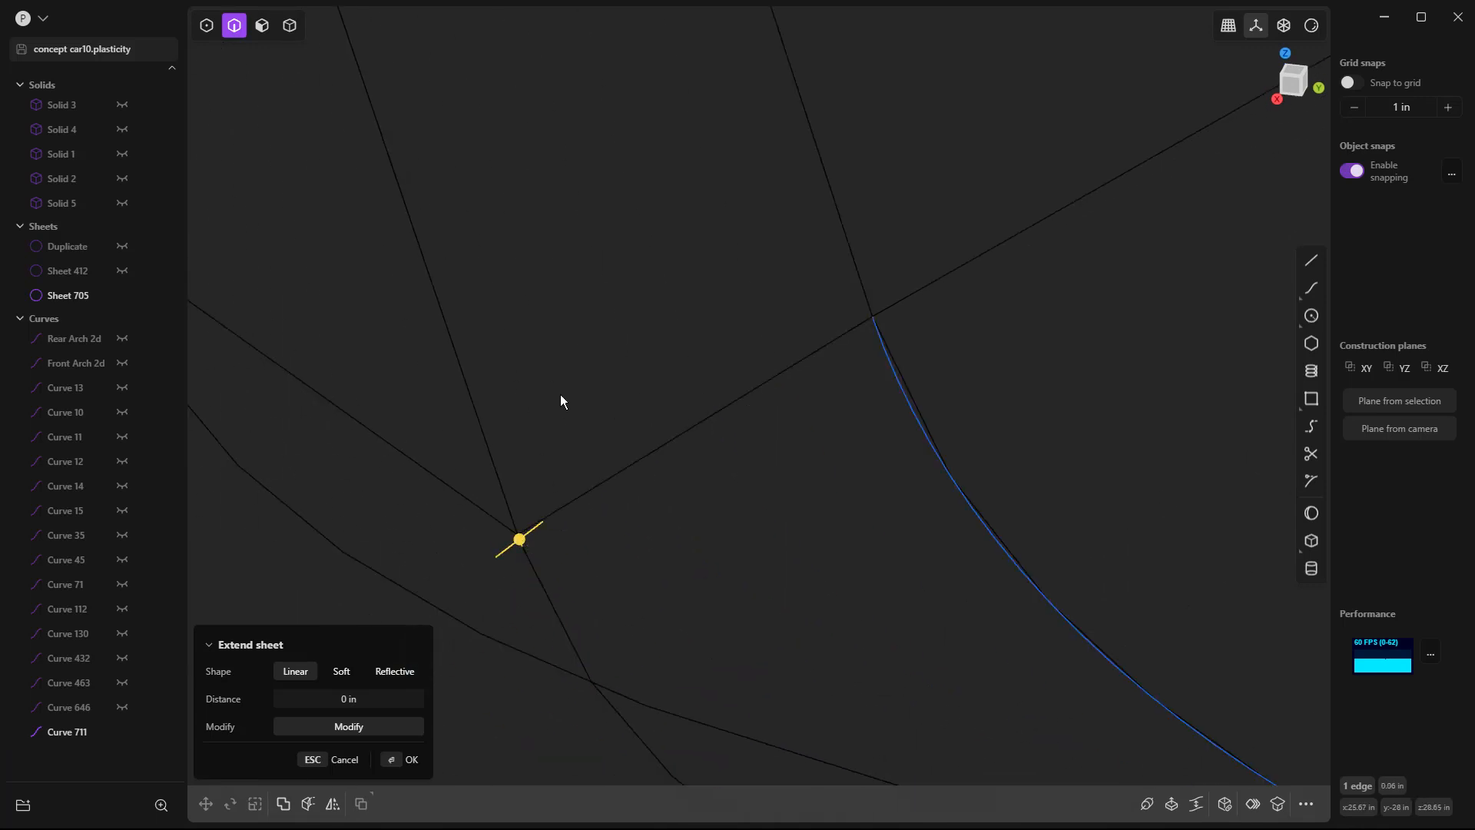
key("shift+d")
scroll(542, 447, "down", 5)
scroll(558, 417, "down", 2)
key("Return")
Switch to the right view and hide the main car body sheet to isolate the two duplicated curves.
key("KP_3")
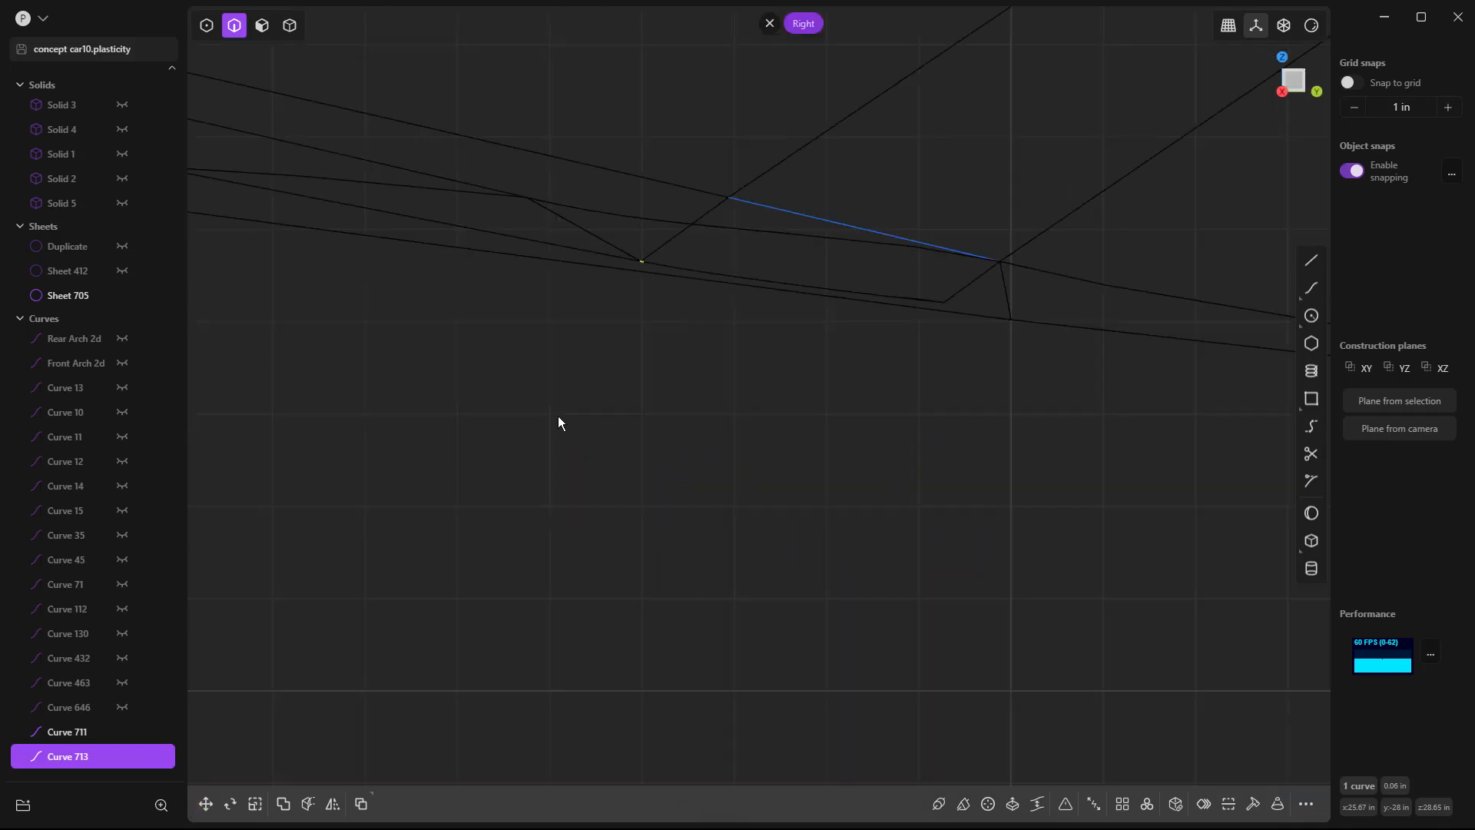
scroll(477, 441, "down", 2)
key("Escape")
left_click(121, 295)
scroll(641, 285, "up", 2)
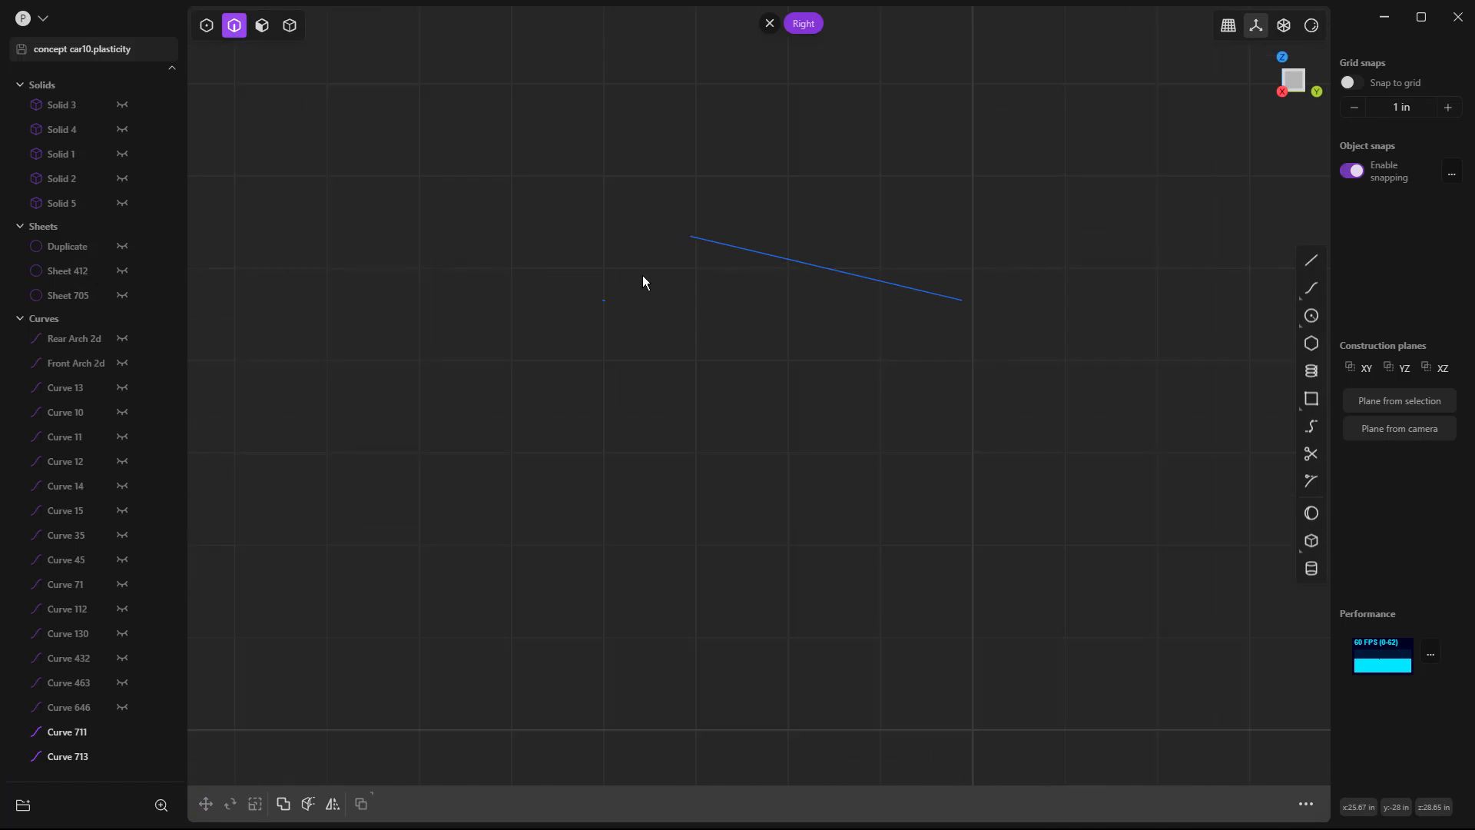
Draw a horizontal line about 3.9 in long from the tiny curve's end to below the pillar at the longer curve's lower end.
key("l")
scroll(630, 276, "up", 5)
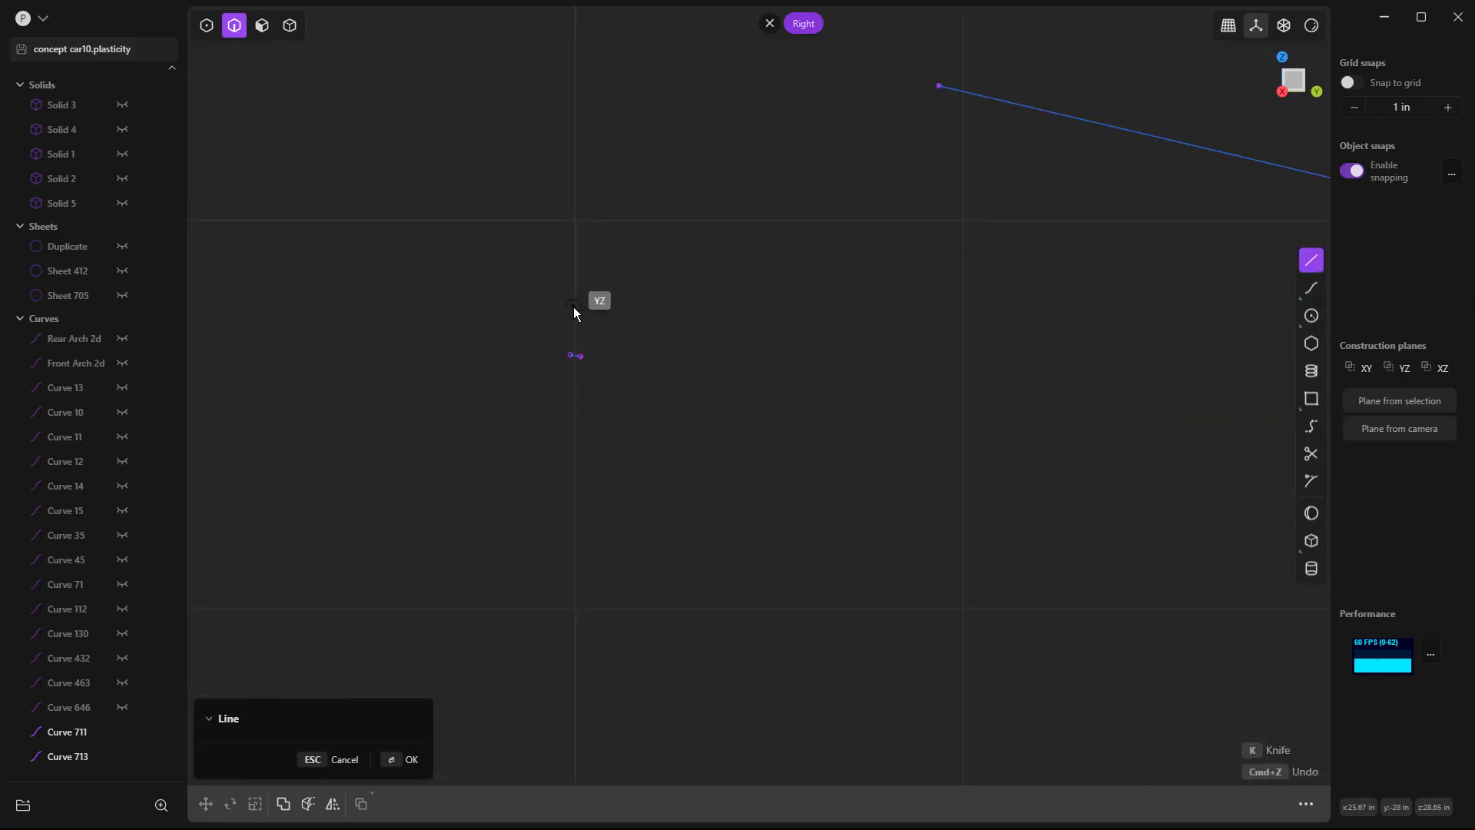
left_click(563, 359)
scroll(536, 315, "down", 4)
left_click(979, 329)
Delete both duplicated edge curves, keeping only the horizontal line.
left_click(724, 261)
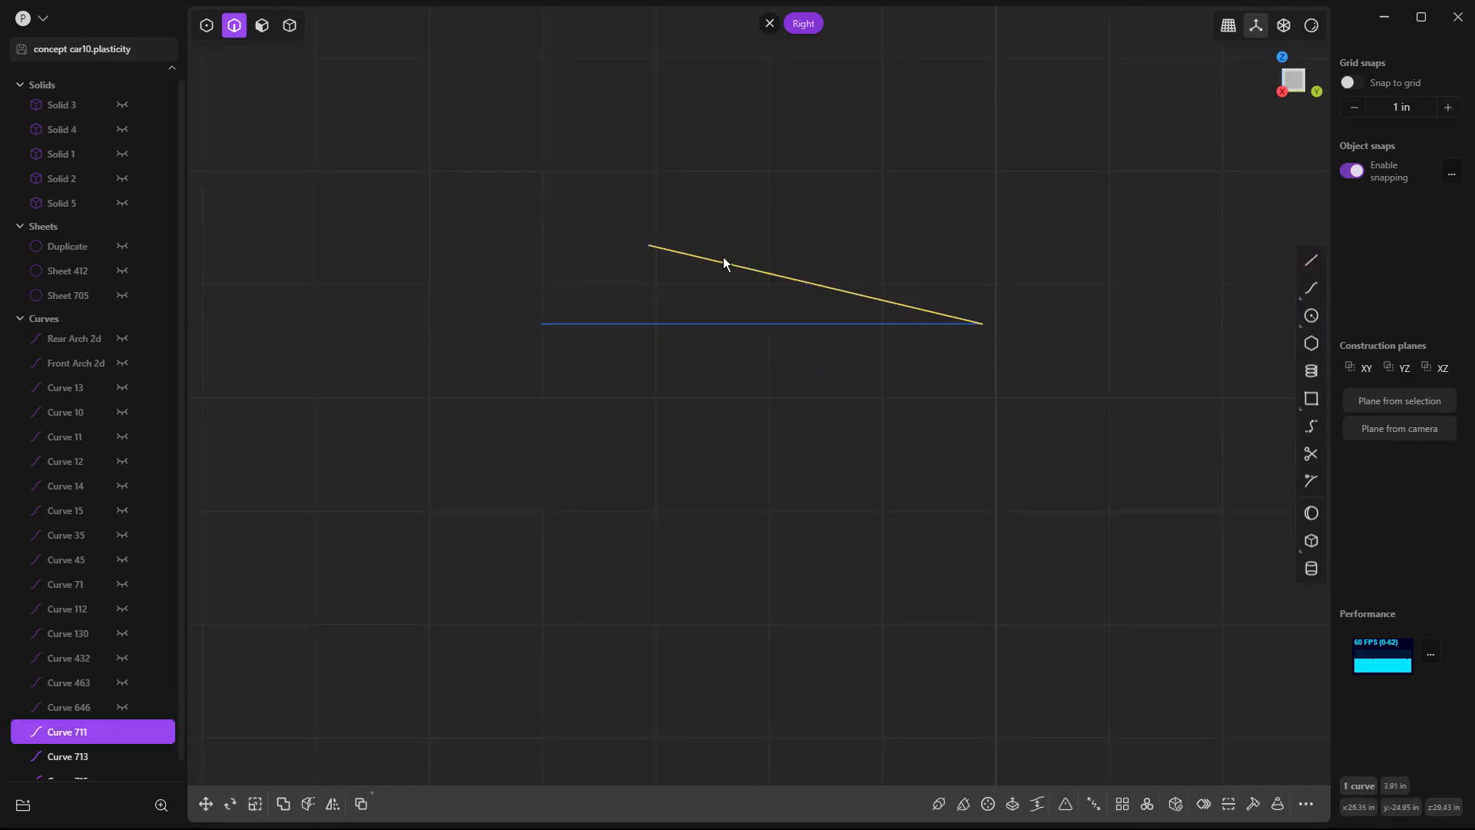
key("Delete")
middle_click_drag(558, 321, 396, 544)
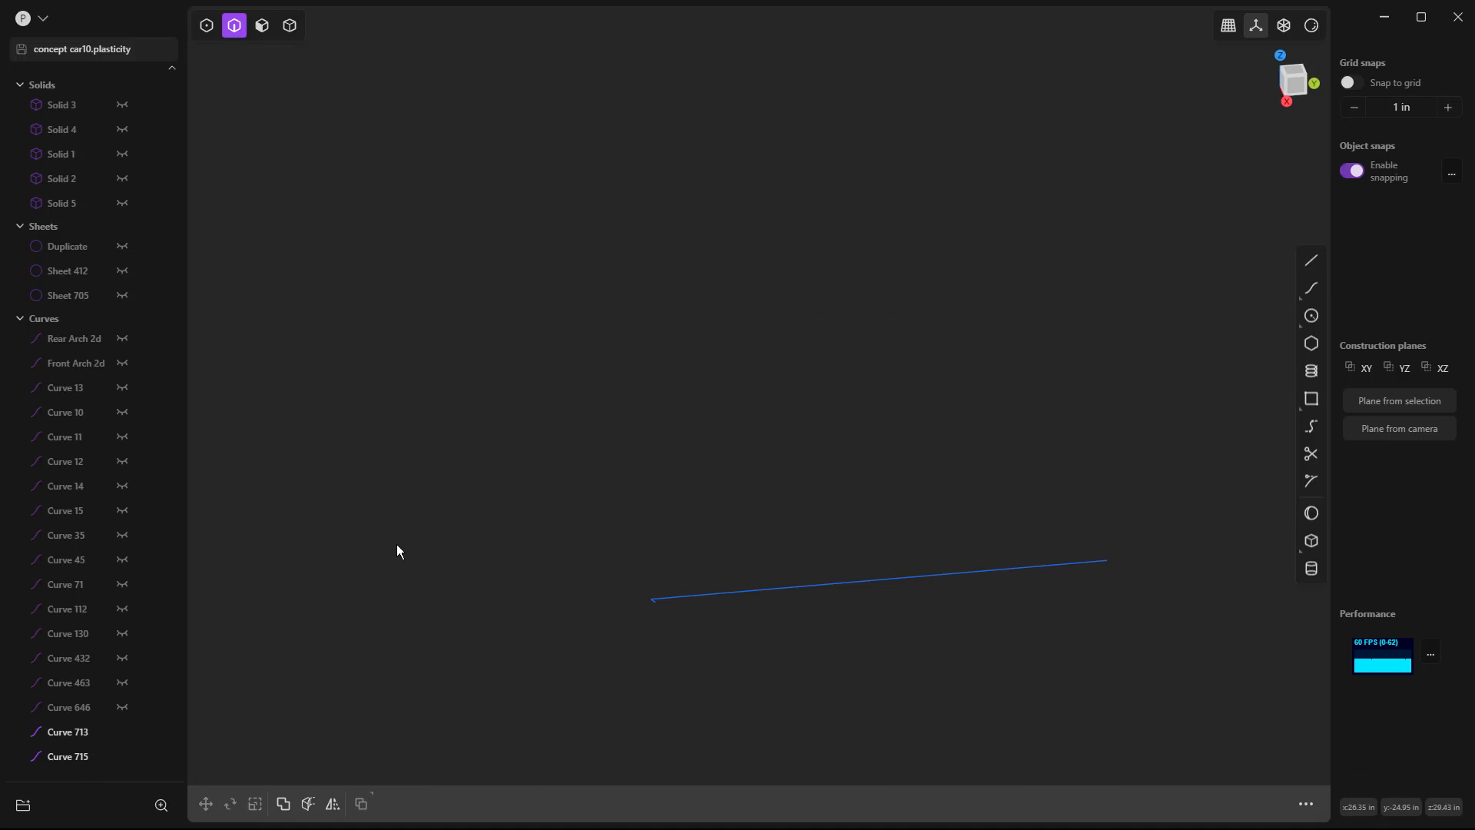
left_click(72, 734)
key("Delete")
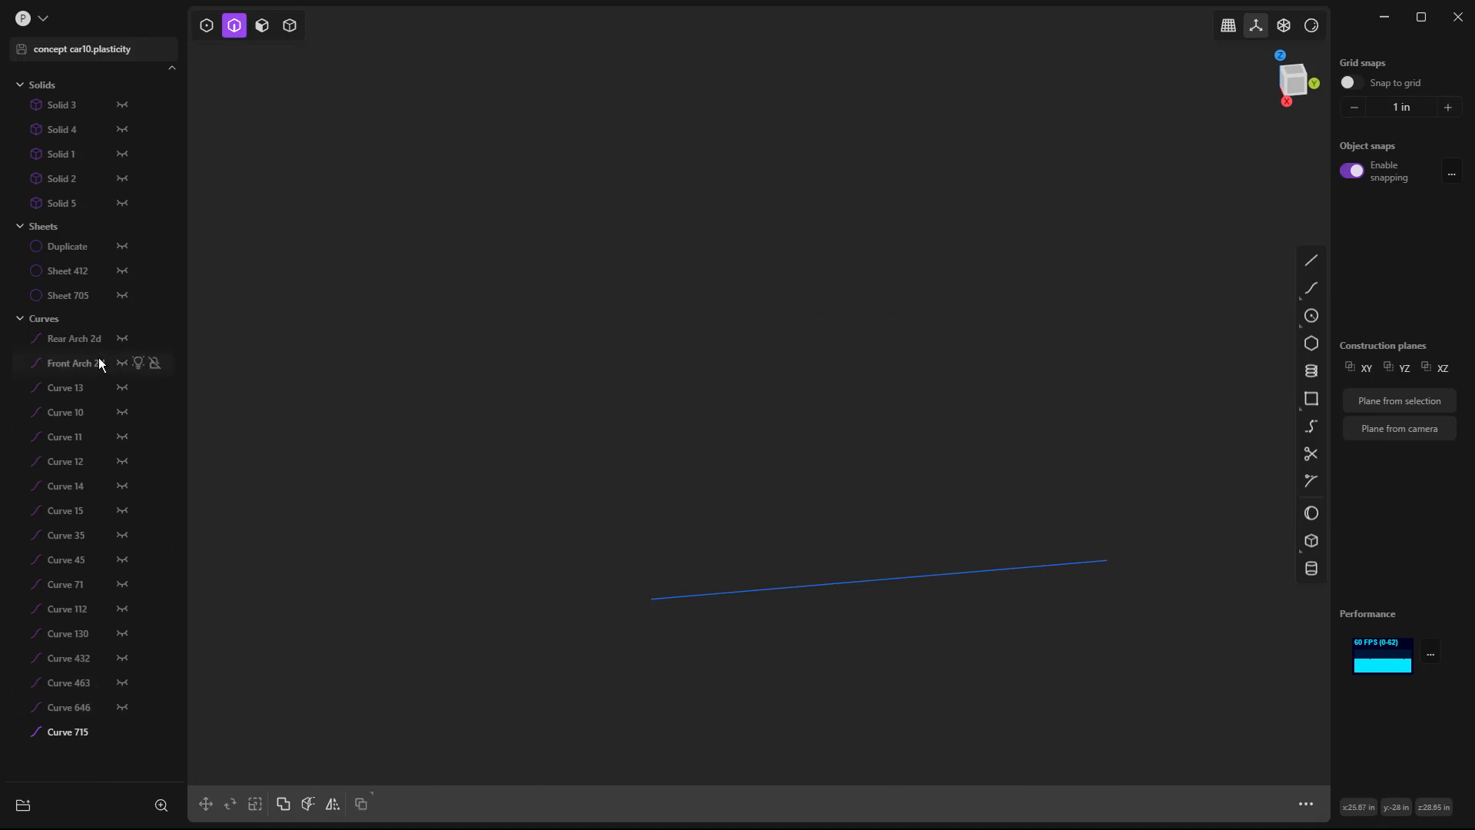
Show the main car body sheet again and return the display from wireframe to shaded.
left_click(121, 295)
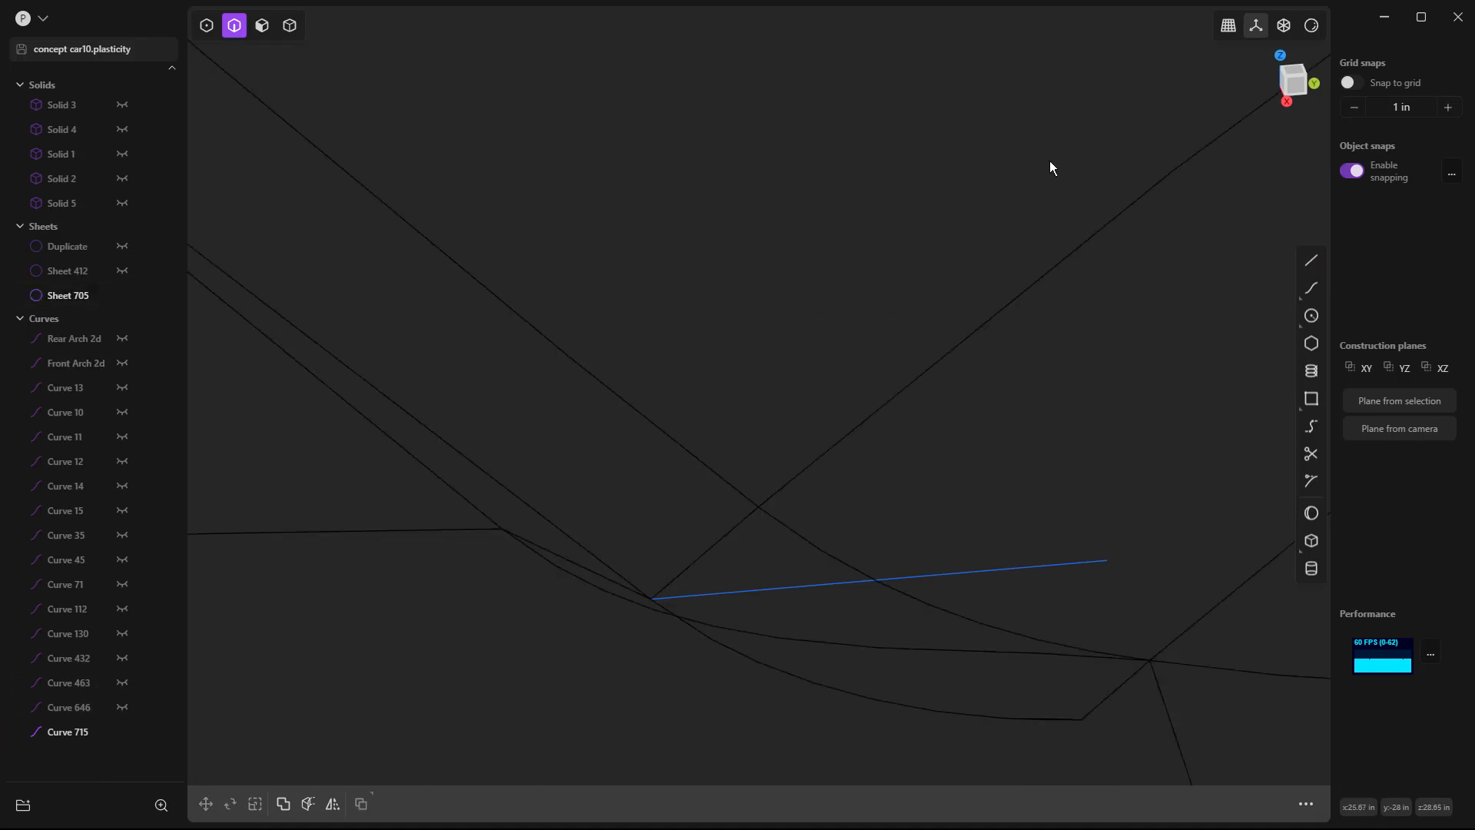
left_click(1311, 25)
left_click(1308, 198)
scroll(840, 565, "down", 3)
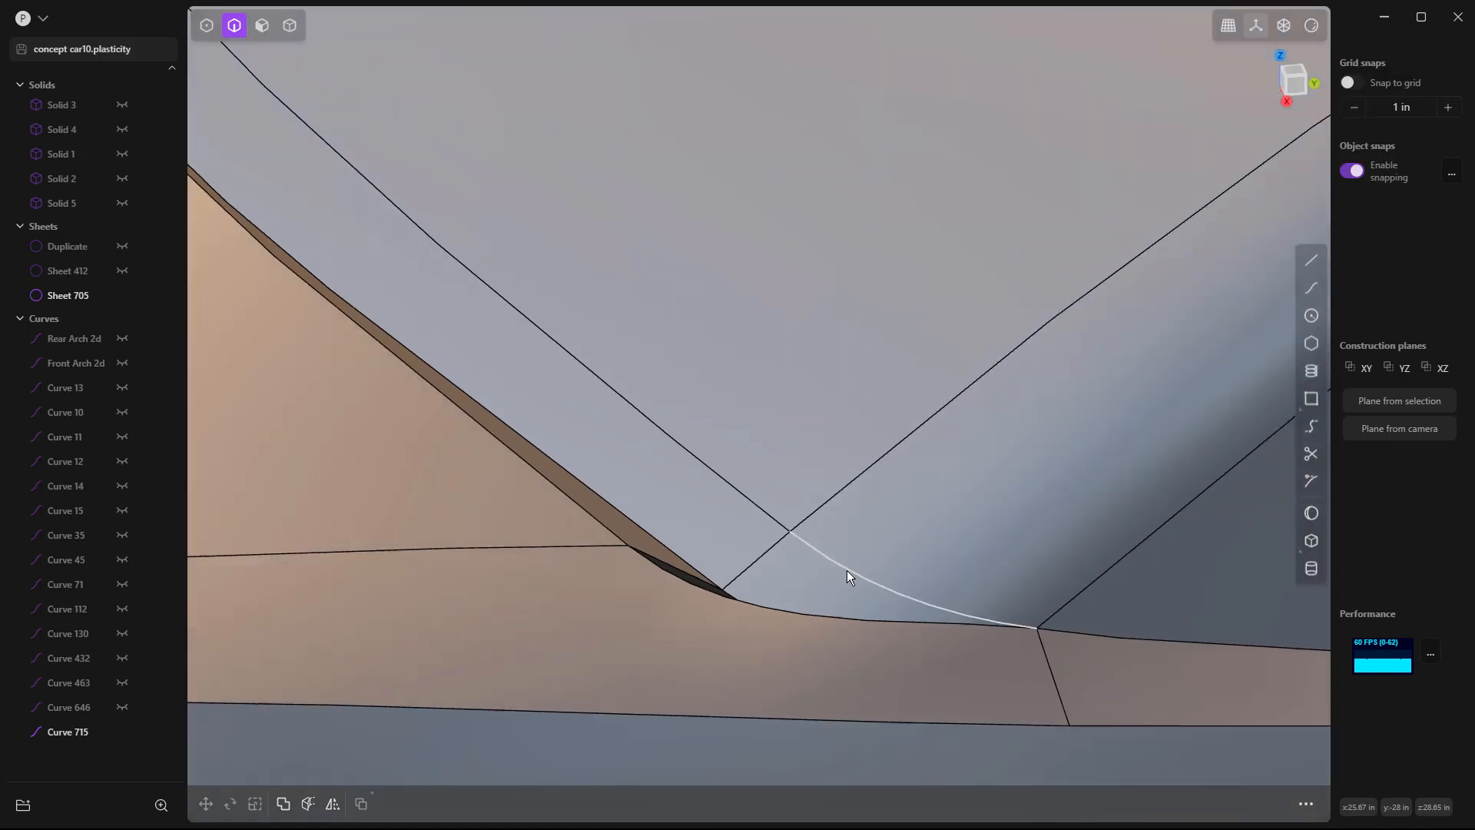
Detach the narrow curved strip faces at the pillar base from the main body sheet as separate sheets.
scroll(560, 150, "down", 5)
middle_click_drag(702, 397, 815, 283)
left_click(789, 266)
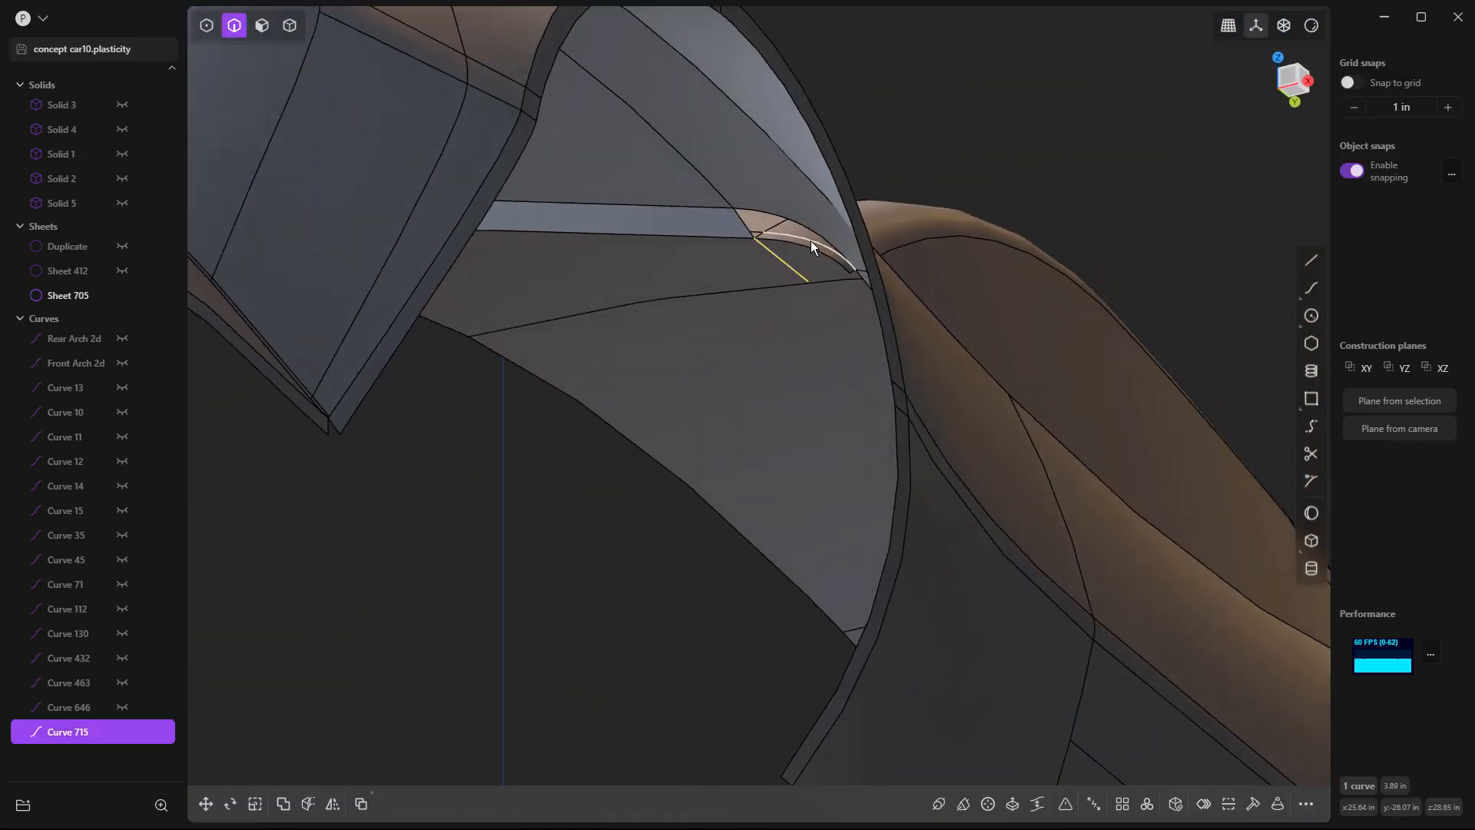
scroll(813, 243, "up", 2)
scroll(816, 246, "up", 4)
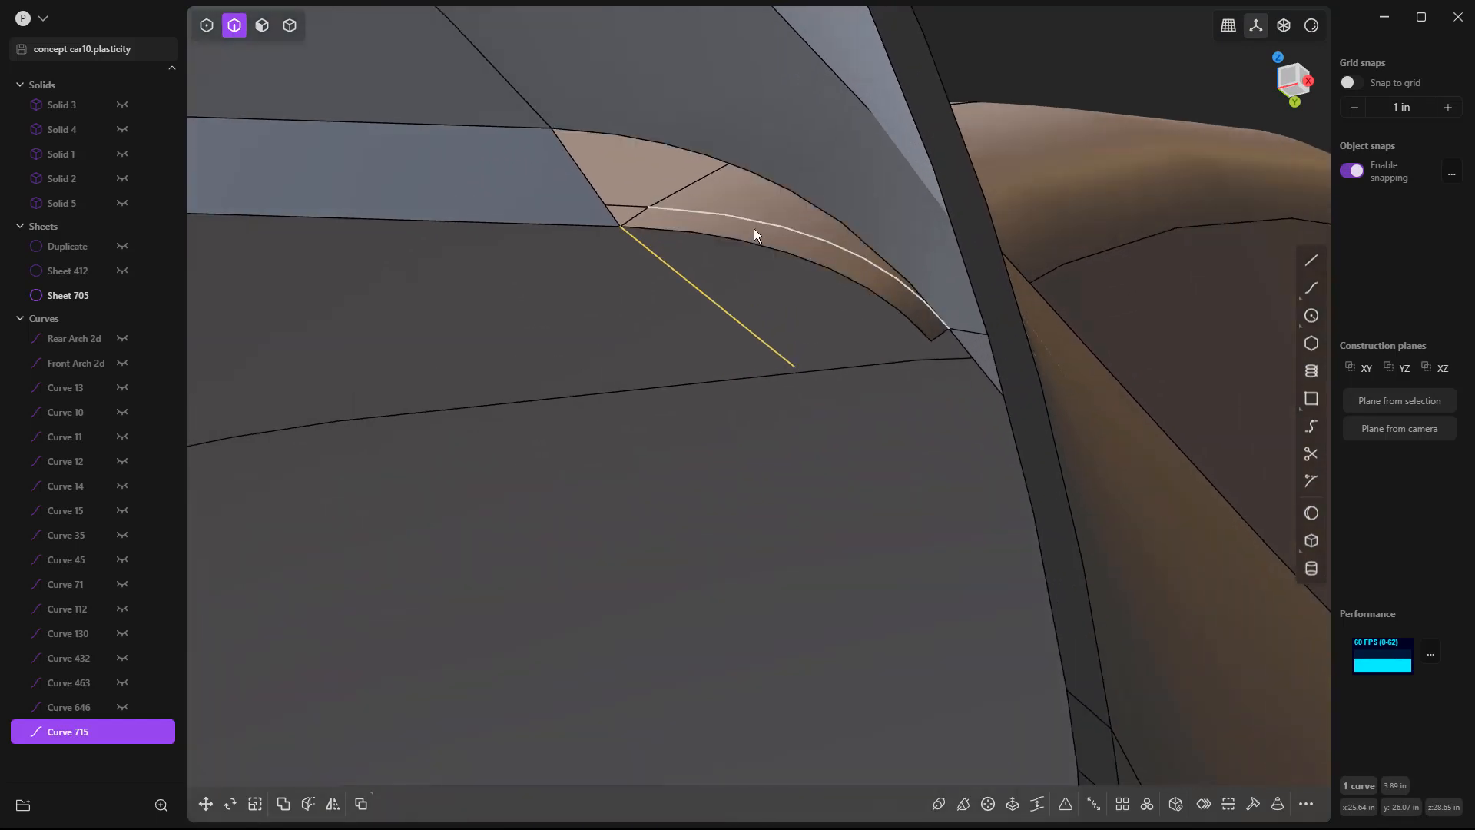
scroll(754, 232, "up", 3)
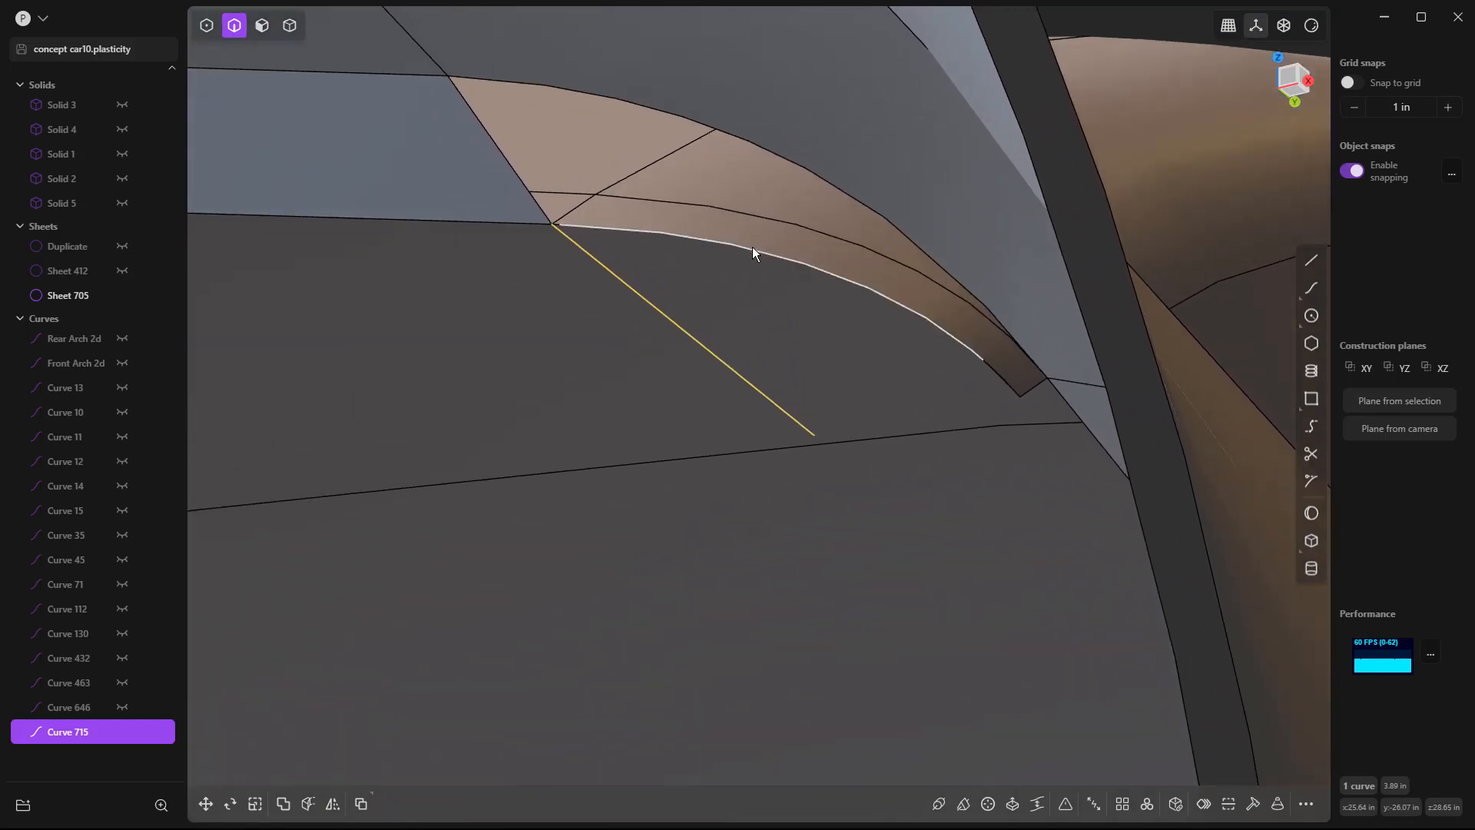
left_click(809, 243)
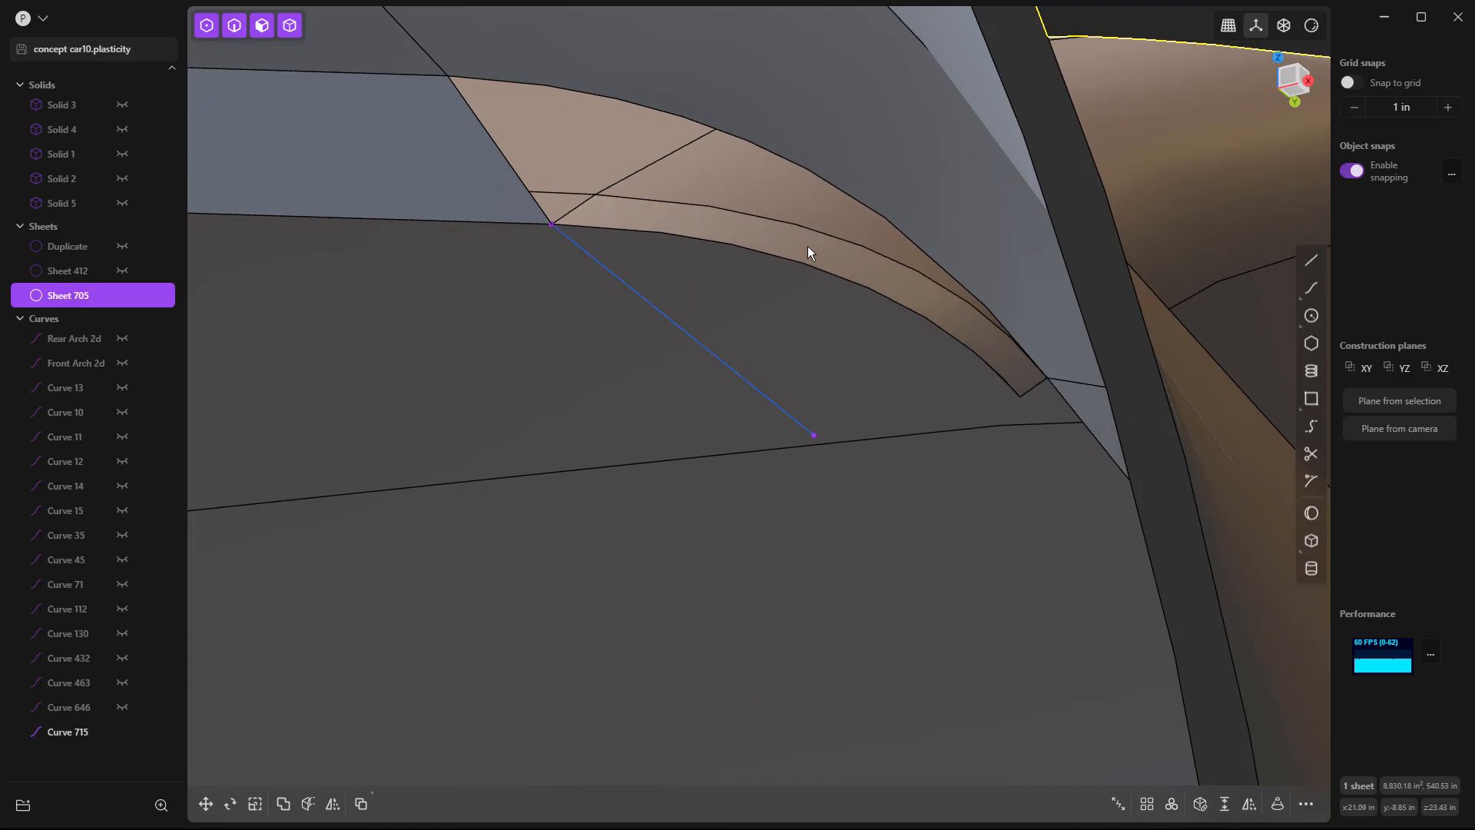
key("o")
key("Return")
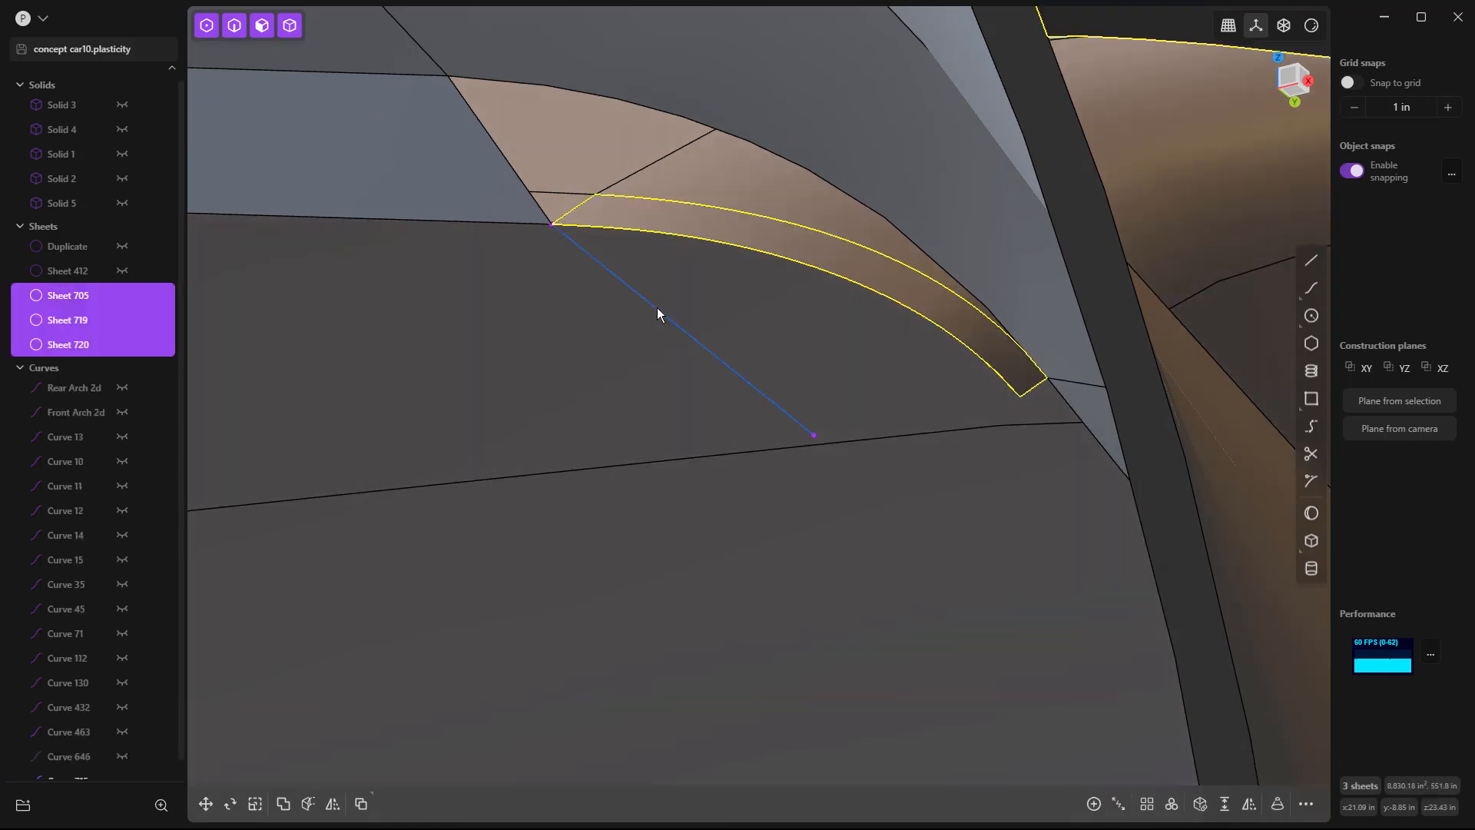
Imprint the horizontal line onto the detached curved strip to split its face.
left_click(657, 307)
left_click(731, 228)
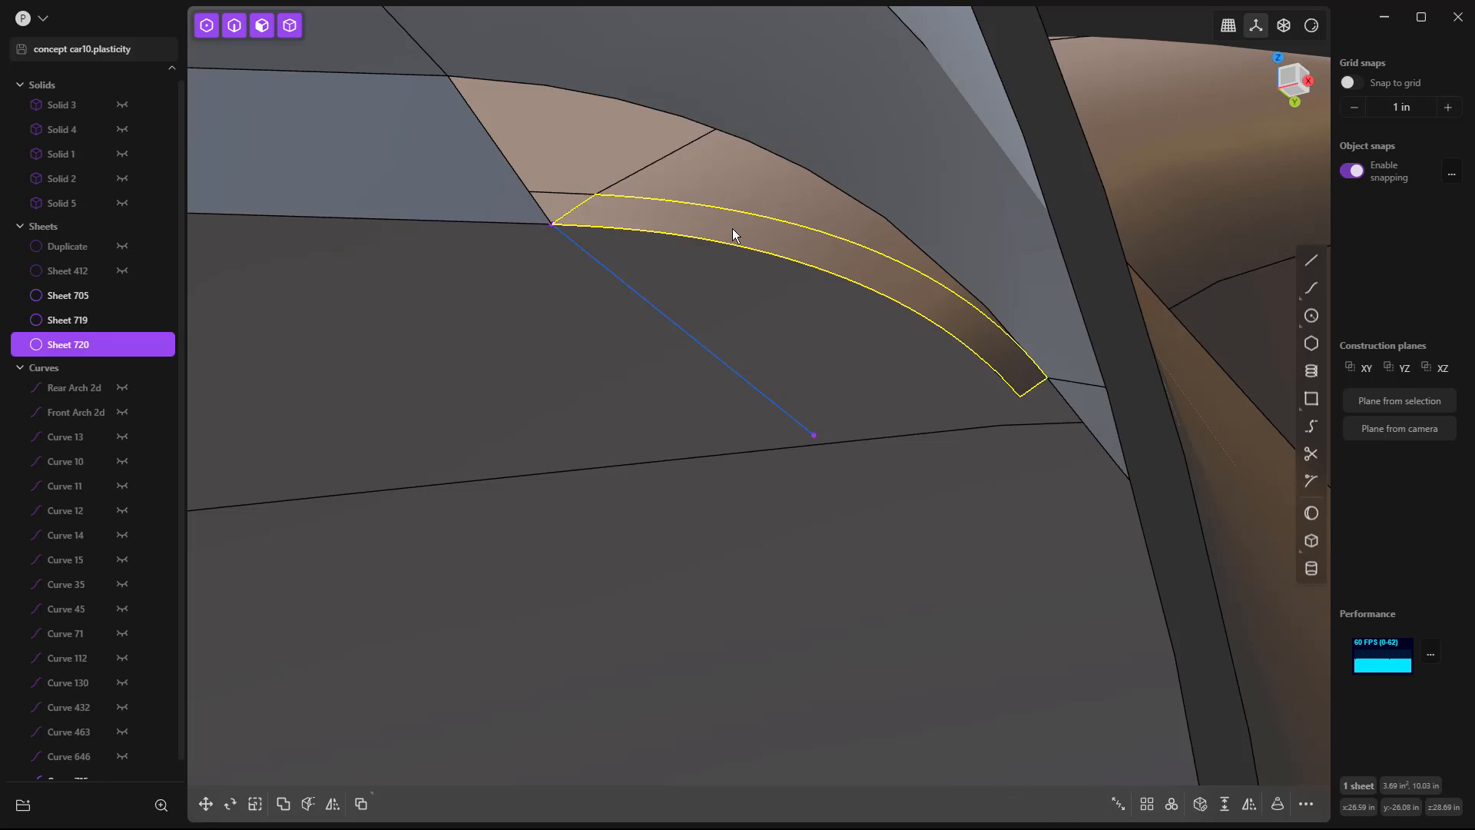
left_click(649, 302)
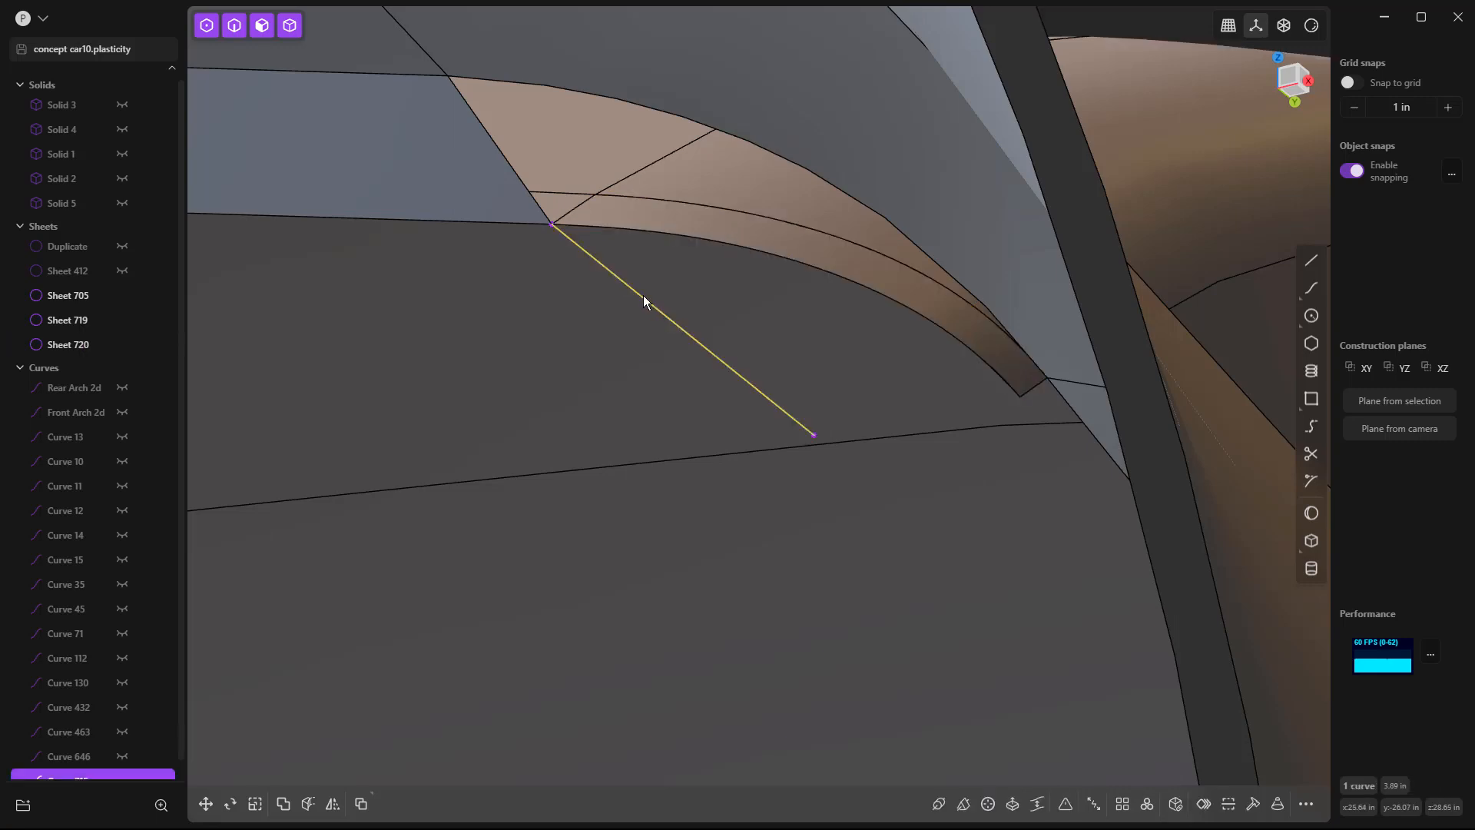
key("i")
left_click(708, 228)
key("Return")
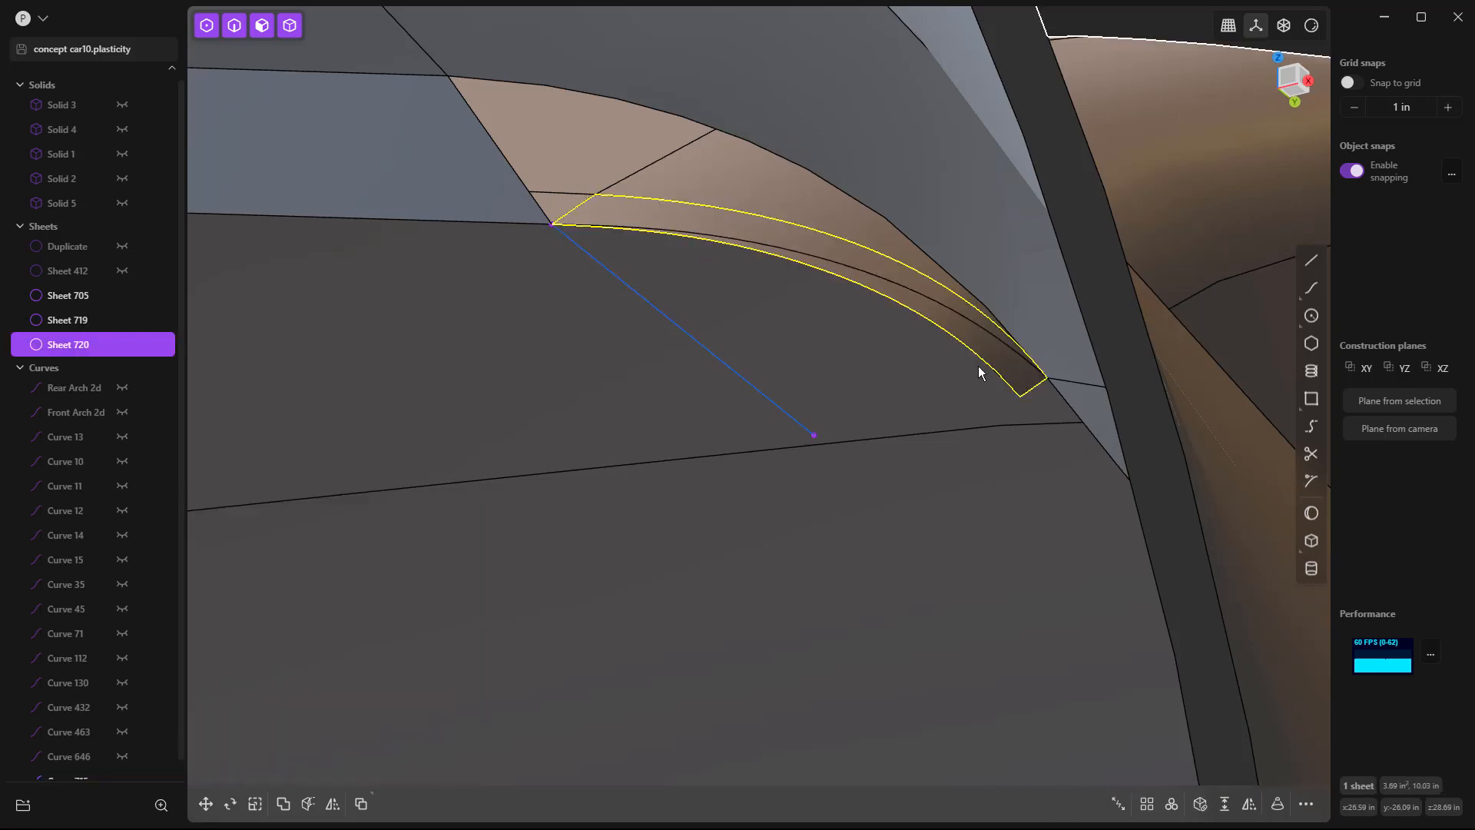
Delete the strip's lower sliver face, the leftover tiny sheet at its end and the horizontal cutting line.
left_click(1005, 367)
key("o")
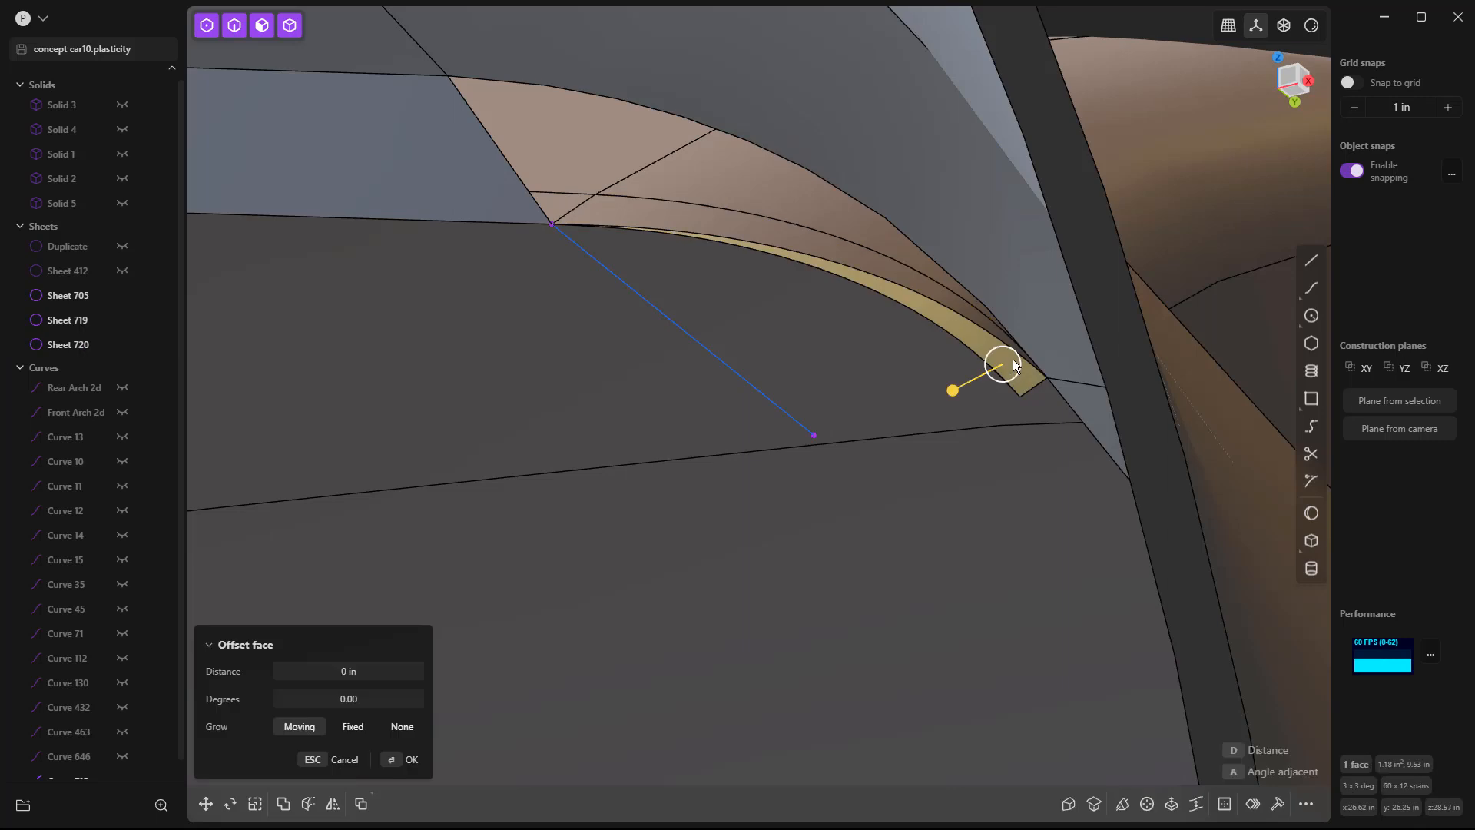
key("Delete")
scroll(1011, 381, "up", 2)
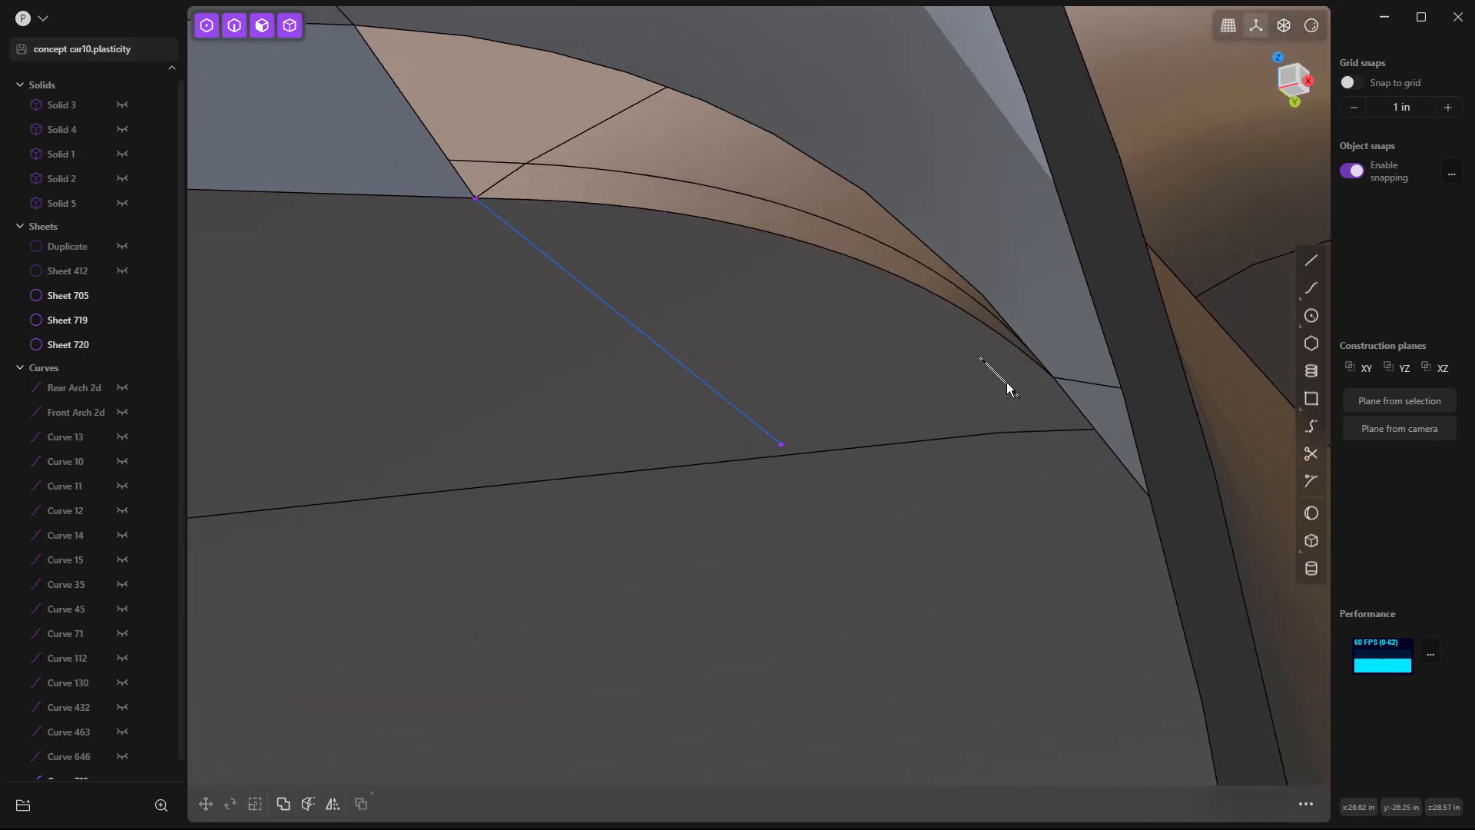
left_click(1006, 381)
key("Delete")
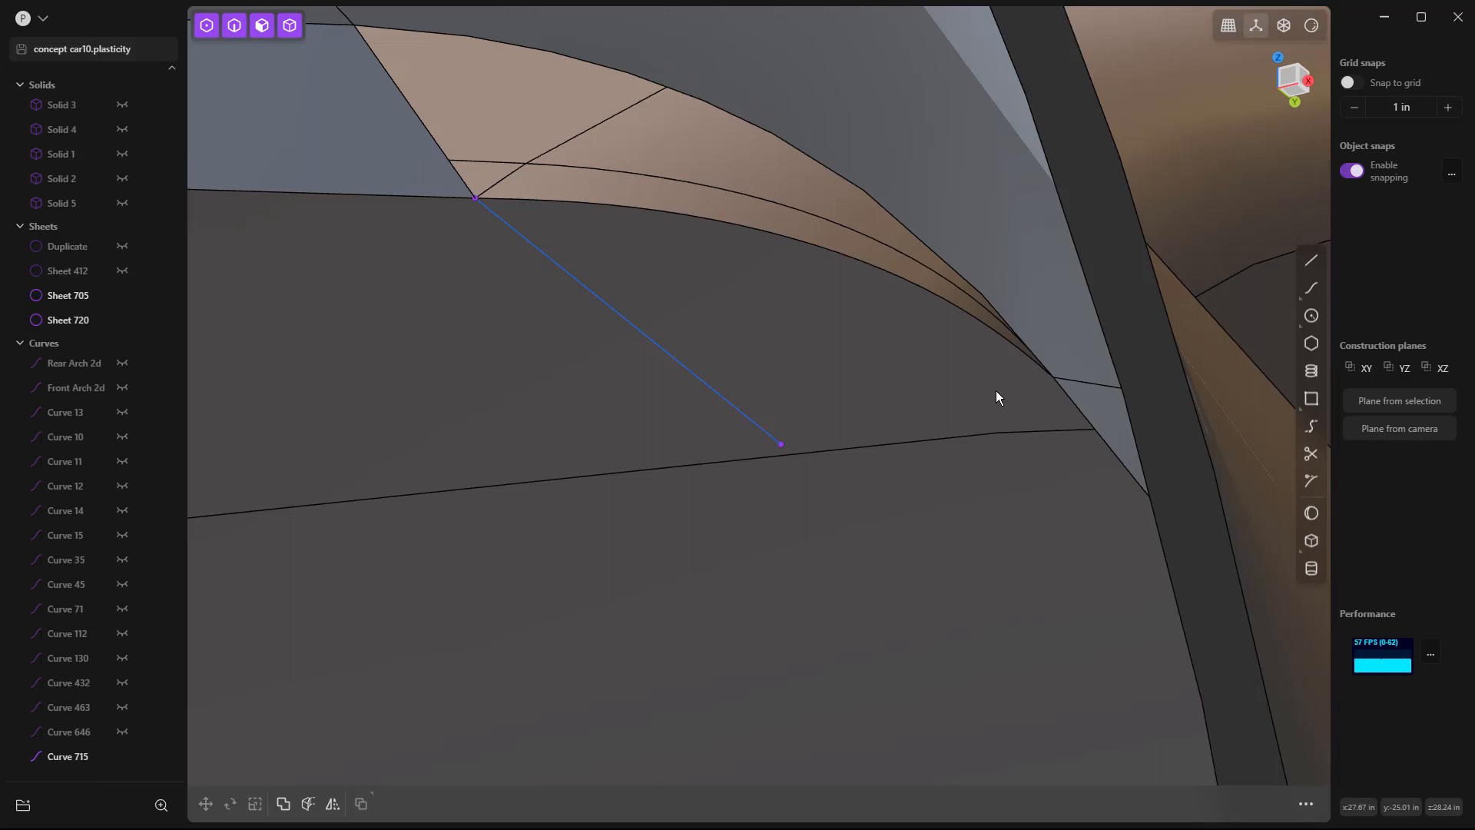
left_click(655, 349)
key("Delete")
scroll(757, 263, "down", 5)
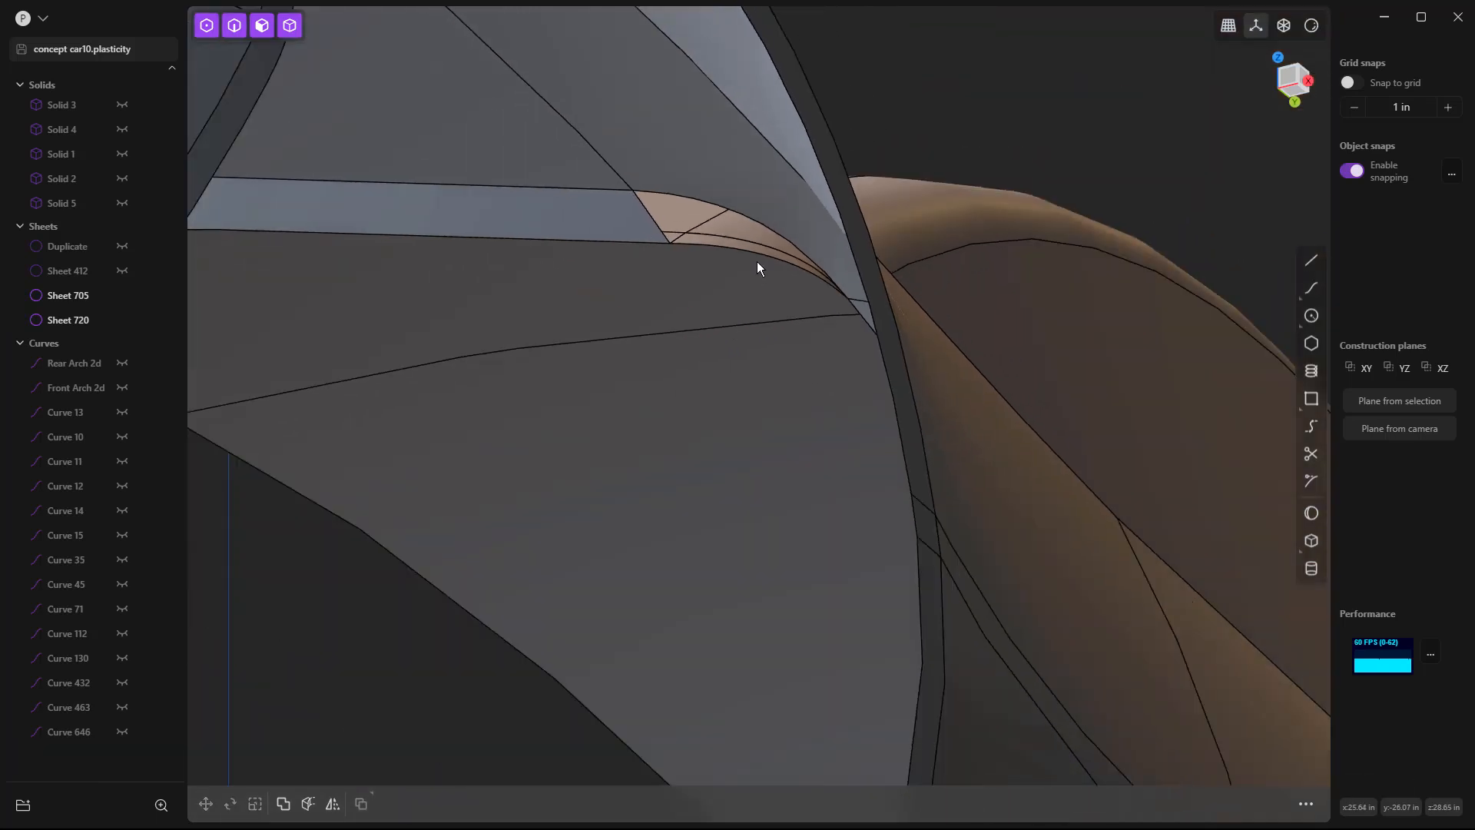
Check which sheet is the trimmed strip by hiding it, and join it with the main body sheet.
middle_click_drag(753, 263, 689, 382)
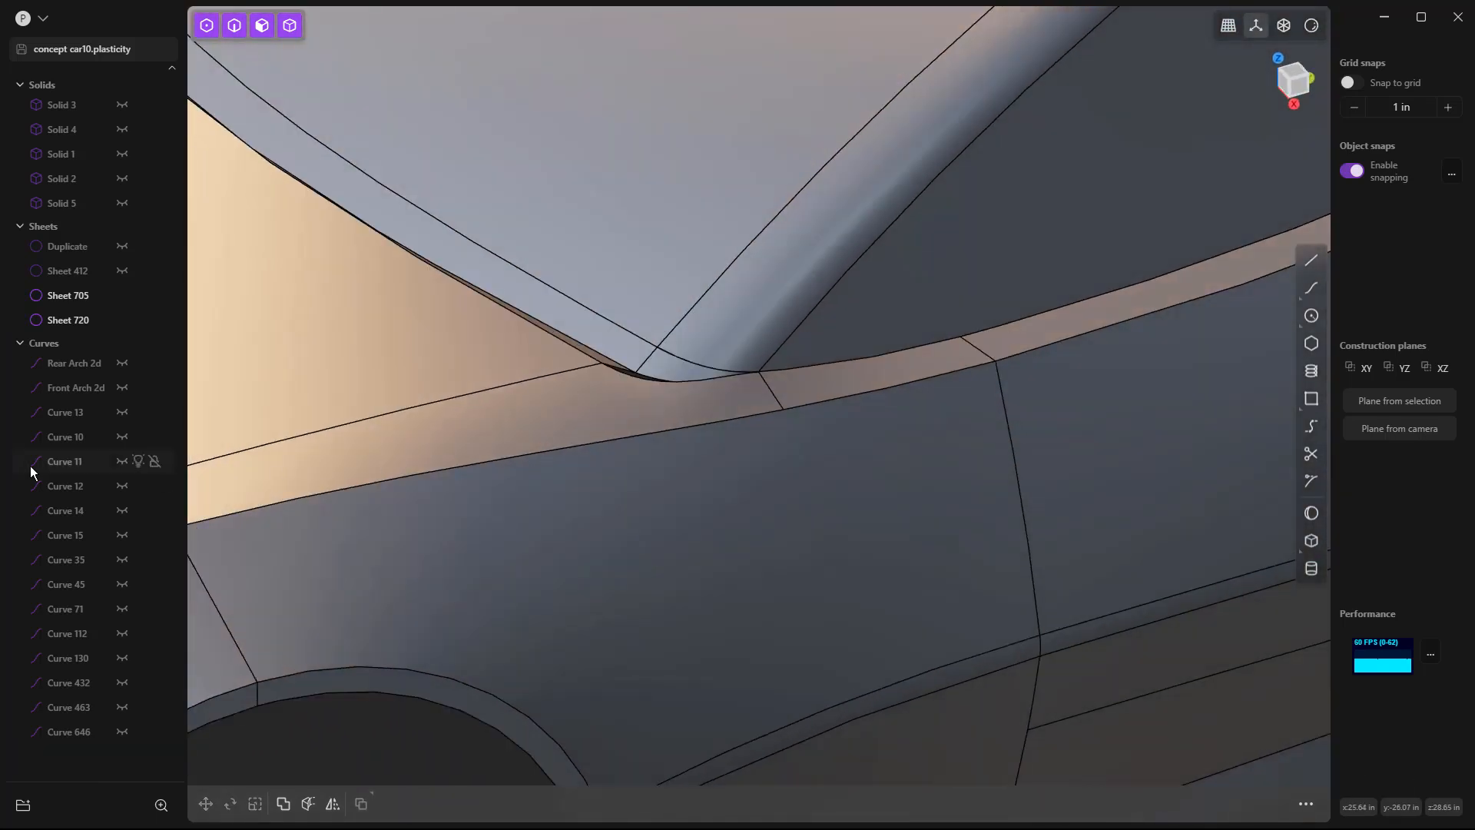
left_click(58, 319)
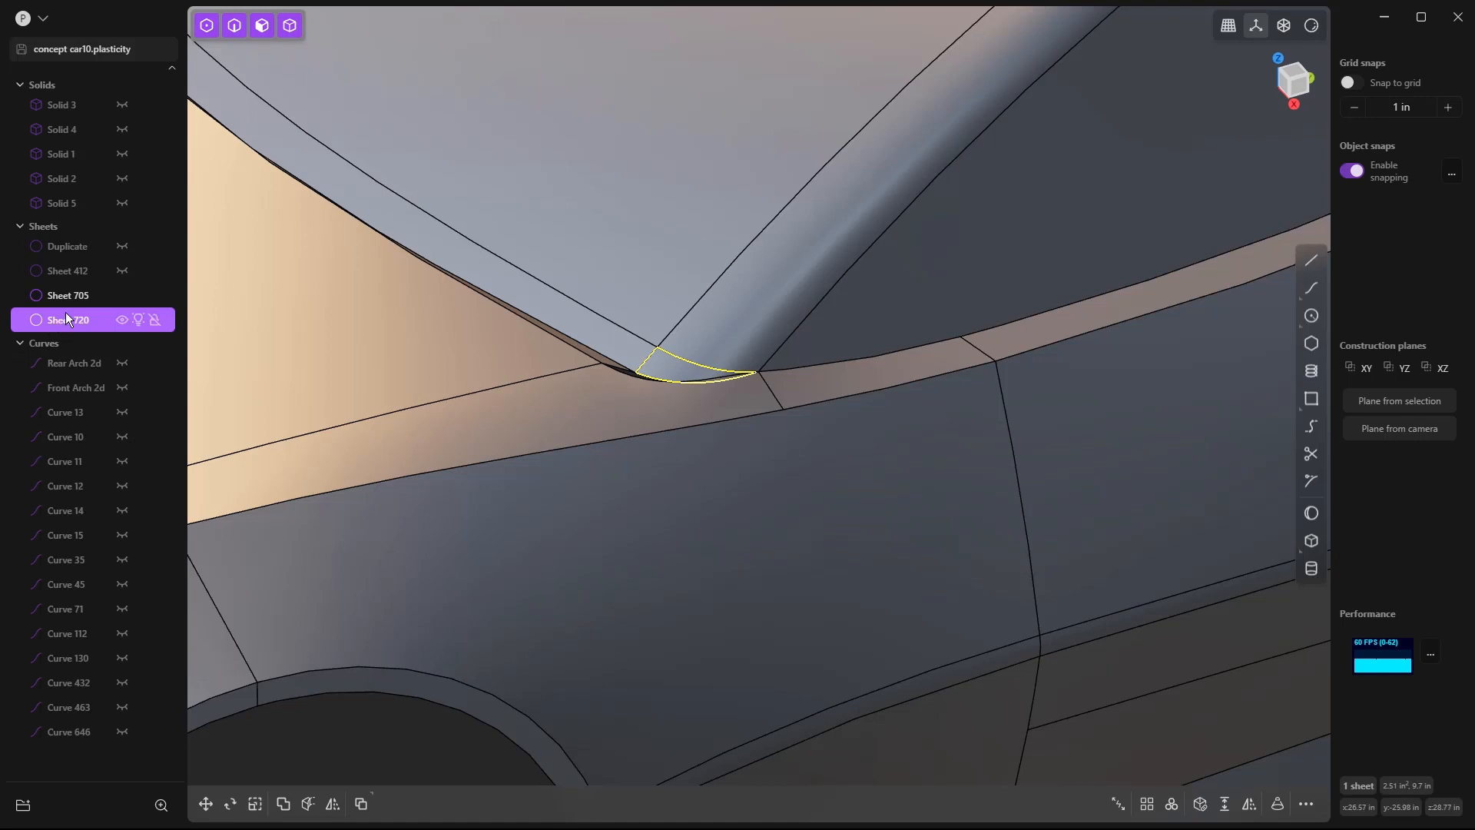
left_click(121, 320)
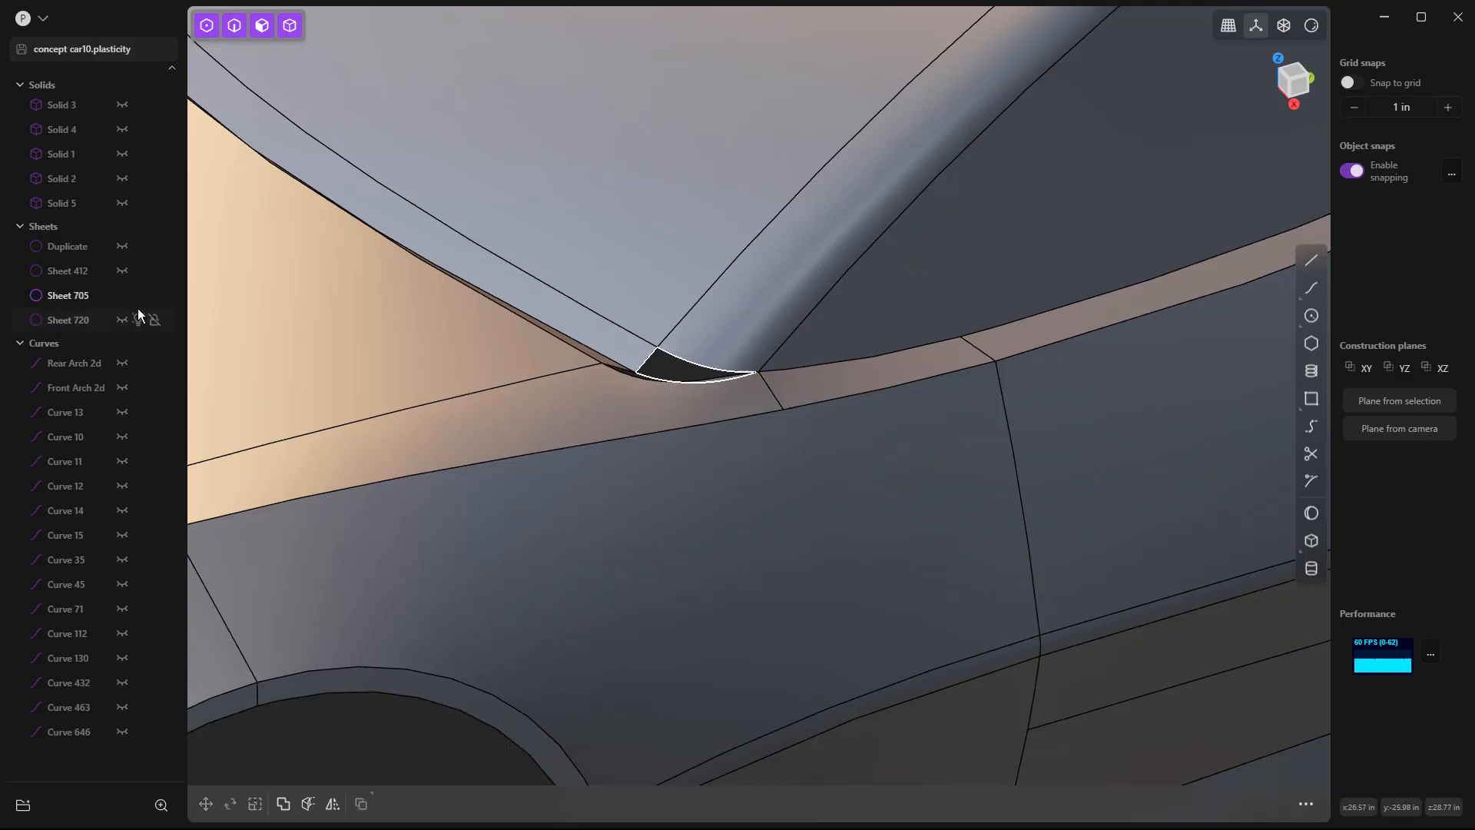
left_click(68, 295)
left_click(77, 319, "shift")
key("j")
Run Patch hole on the three edges around the opening between pillar base, windshield gap strip and fender.
scroll(685, 374, "up", 2)
middle_click_drag(686, 375, 657, 468)
key("2")
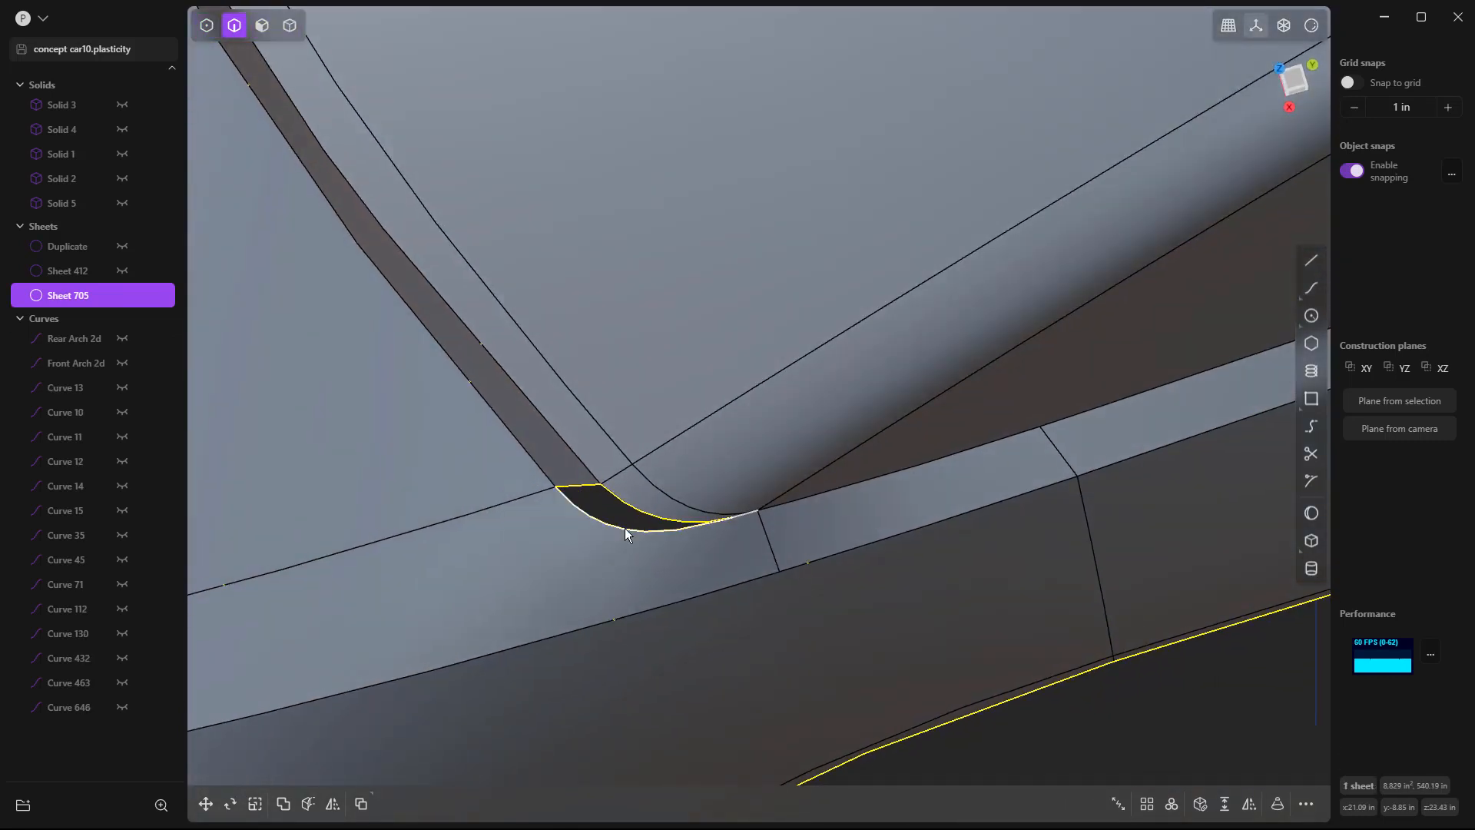
scroll(623, 513, "up", 2)
left_click(627, 499)
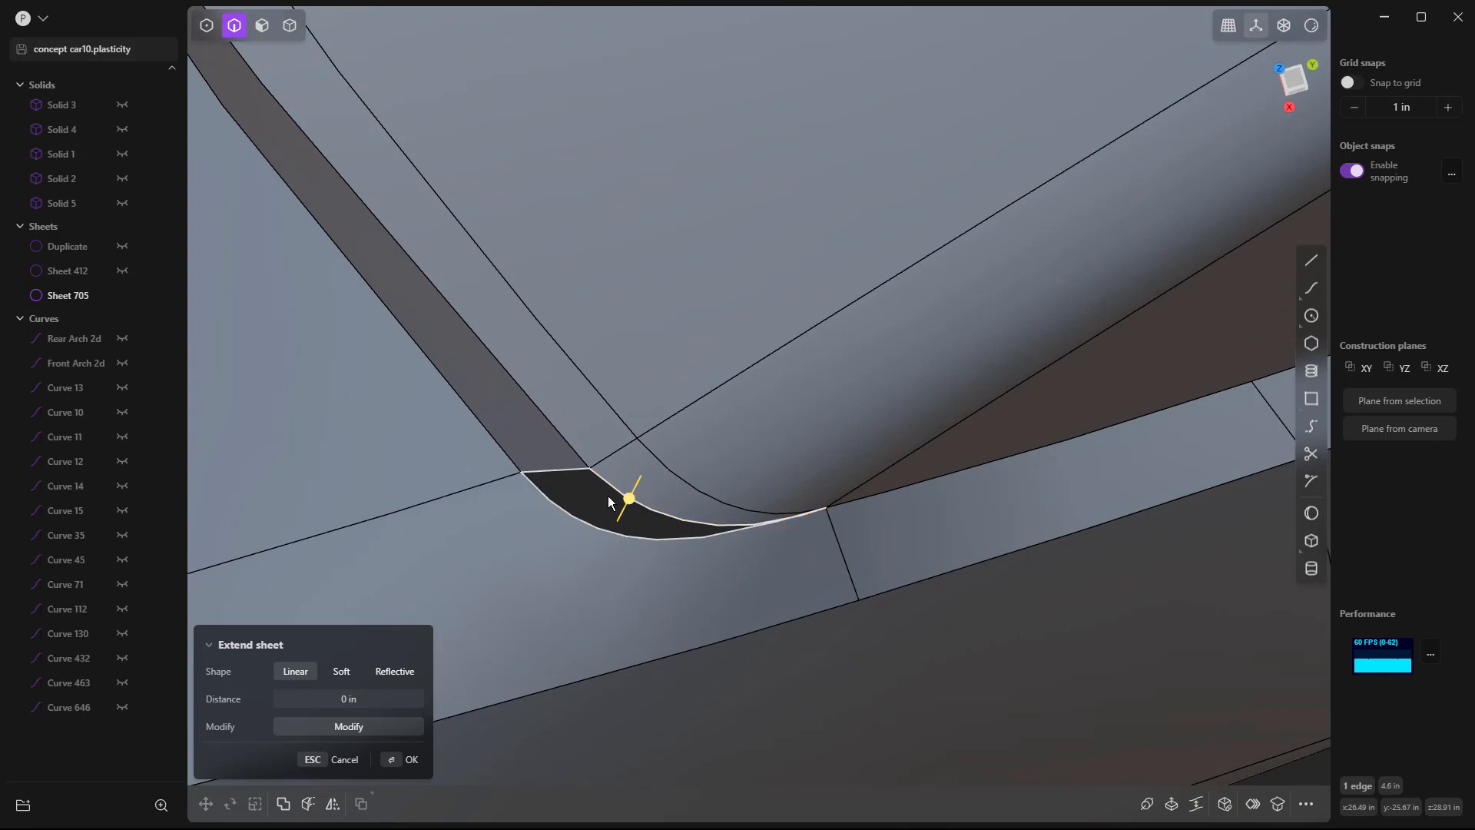
double_click(603, 486)
type("fpat")
key("Return")
left_click(555, 470)
middle_click_drag(556, 481, 840, 464)
Change the patch's continuity along the short edge at the windshield gap strip and finish the patch.
left_click(931, 404)
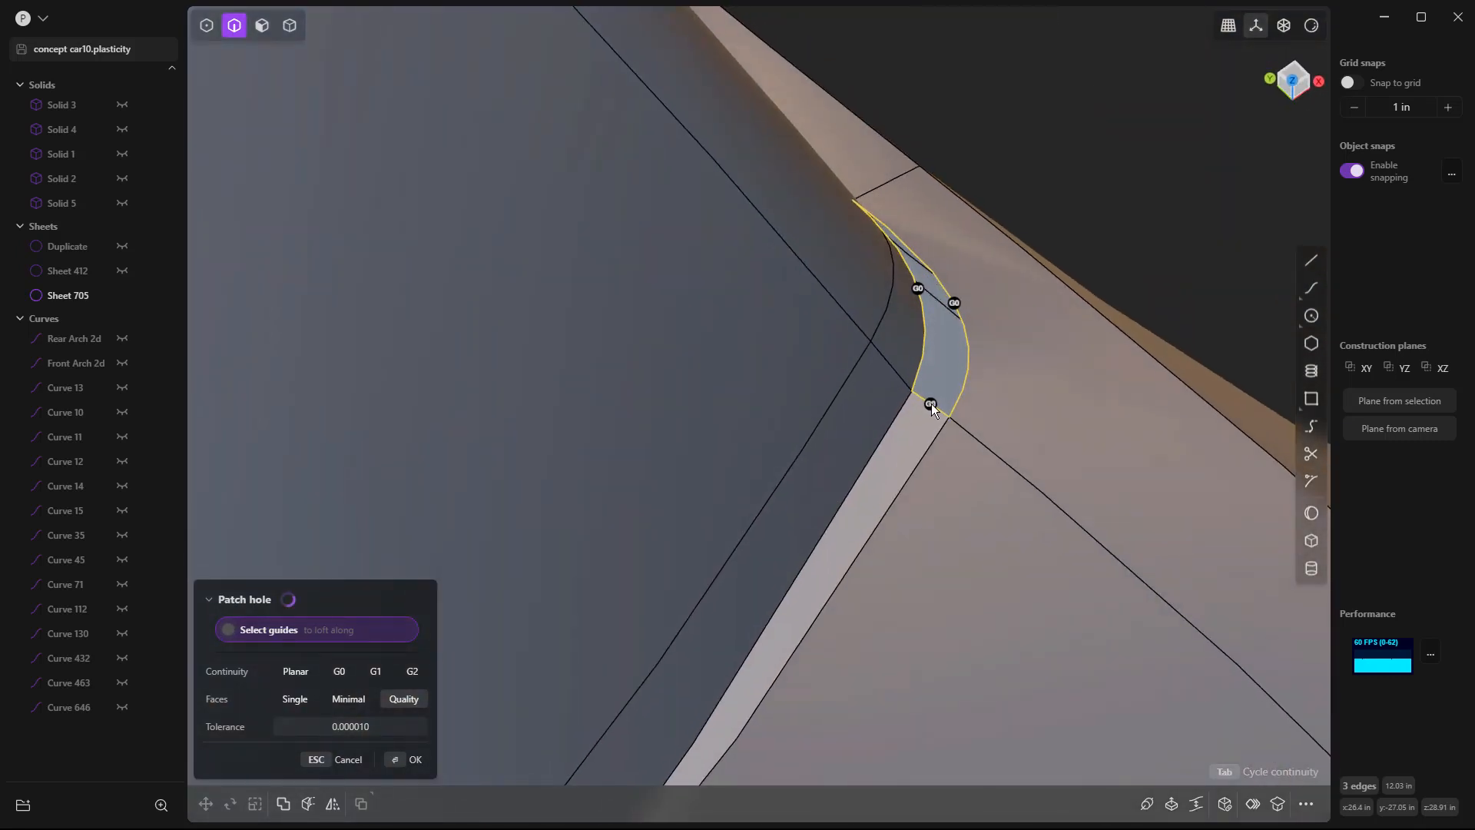
mouse_move(930, 410)
middle_mouse_down()
mouse_move(961, 276)
mouse_move(916, 339)
mouse_move(877, 320)
middle_mouse_up()
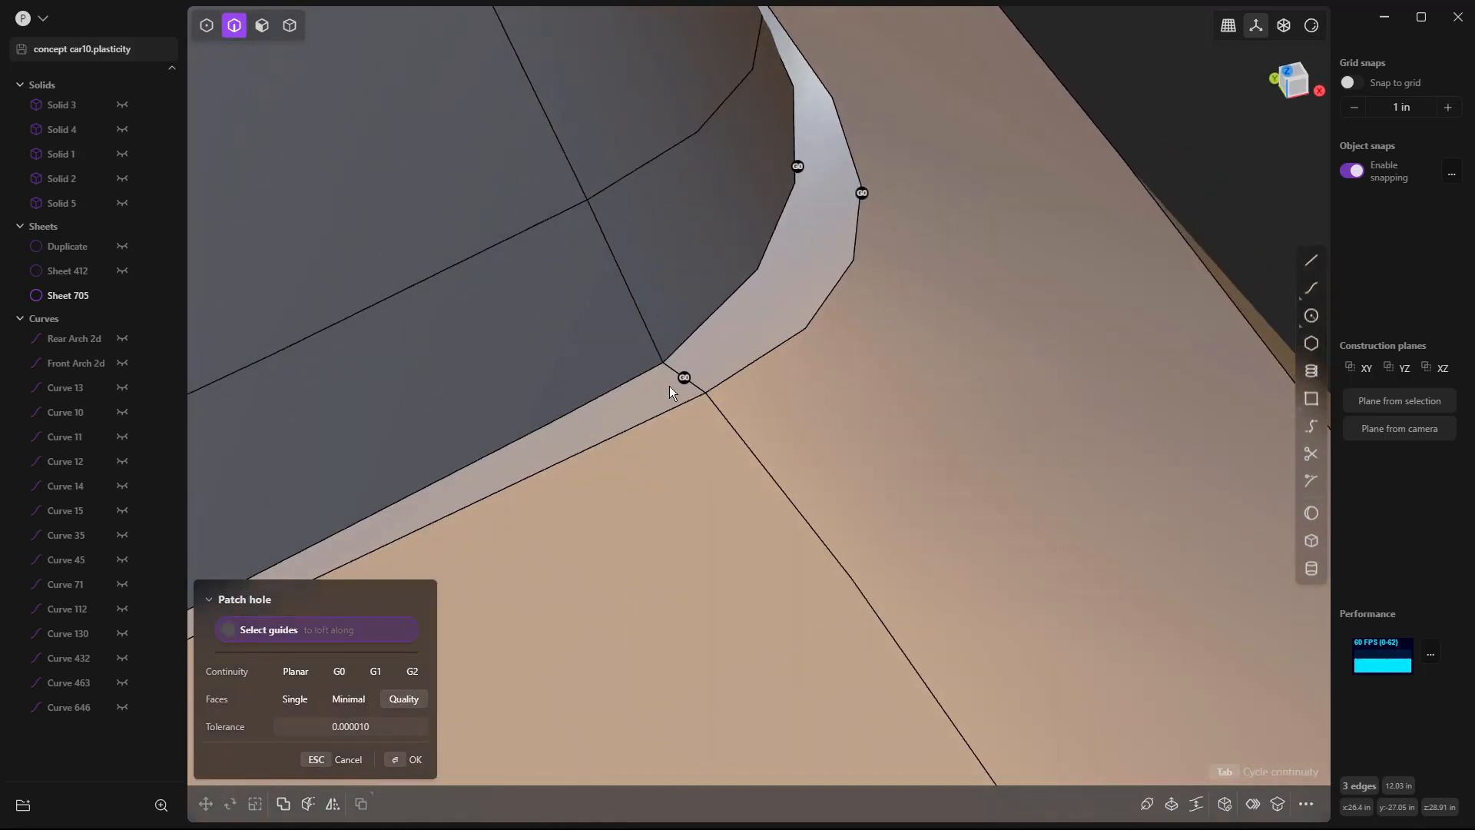
left_click(685, 377)
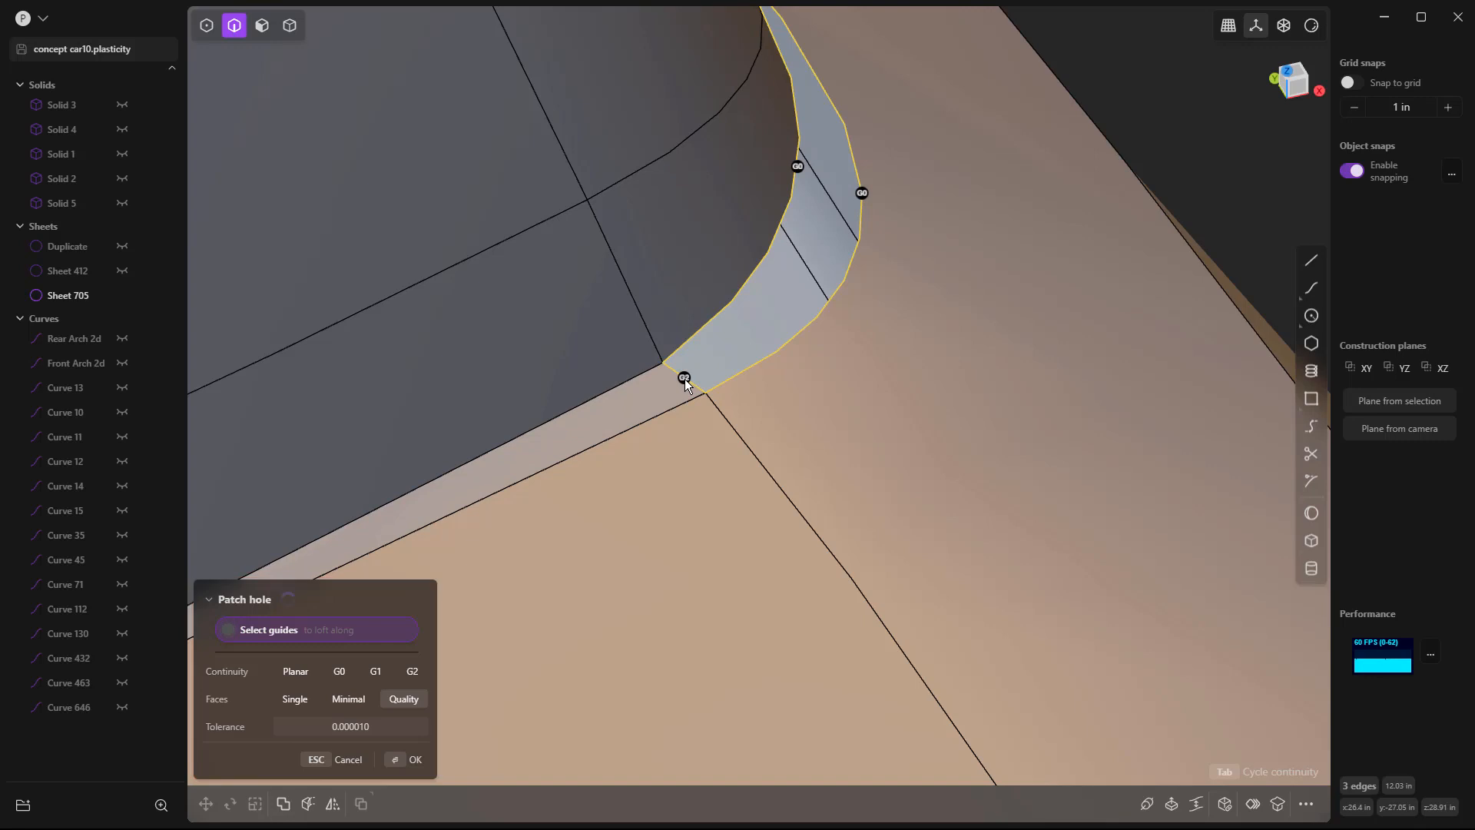
middle_click_drag(771, 177, 753, 247)
key("Return")
middle_click_drag(1052, 189, 739, 338)
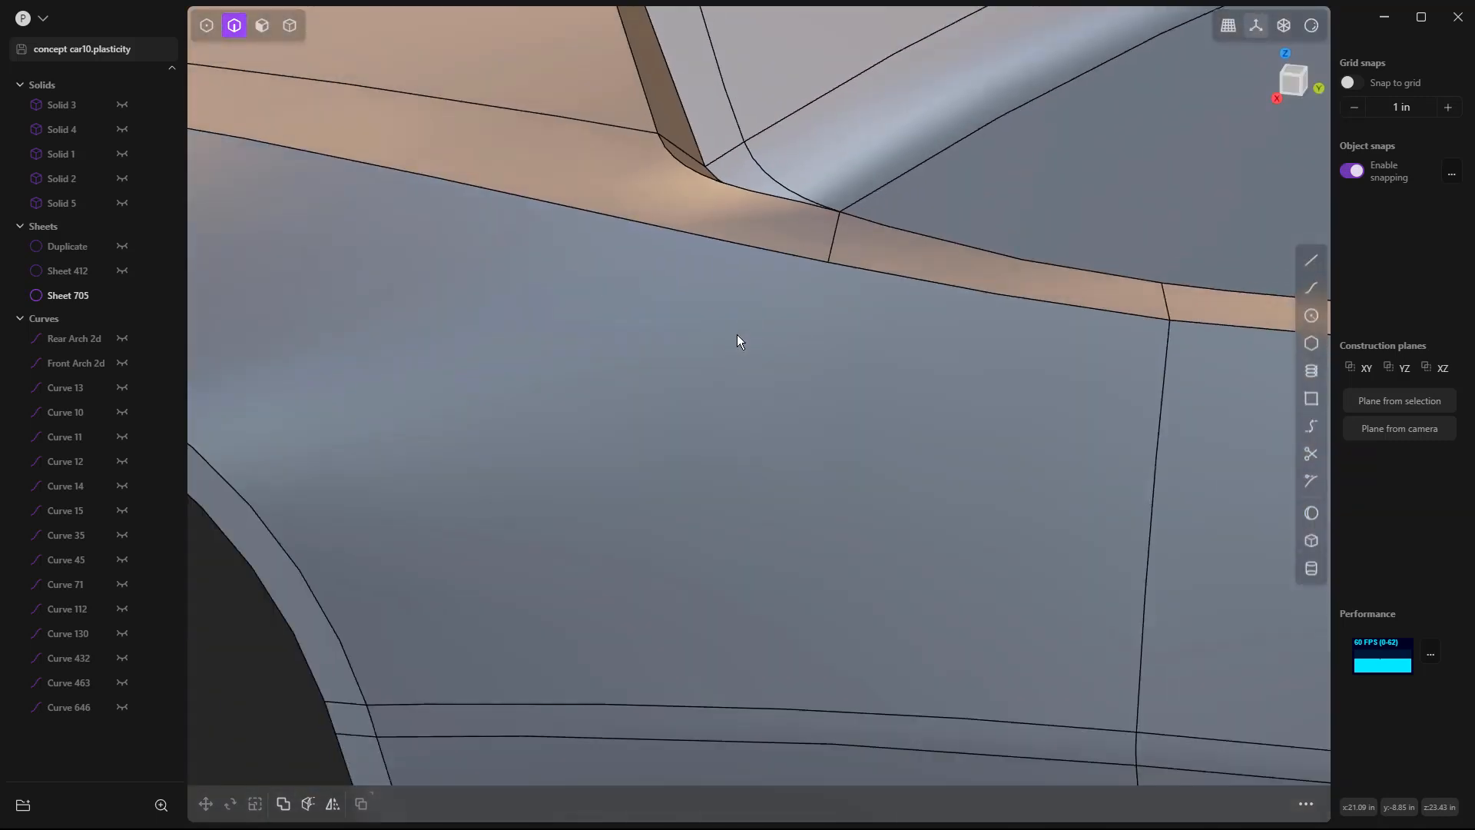
Remove the hood-side edge segment above the front wheel arch and try the same on the next segment toward the windshield.
scroll(734, 361, "down", 10)
middle_click_drag(708, 407, 694, 493)
key("5")
scroll(685, 418, "down", 4)
scroll(689, 404, "down", 1)
scroll(566, 355, "up", 5)
left_click(437, 361)
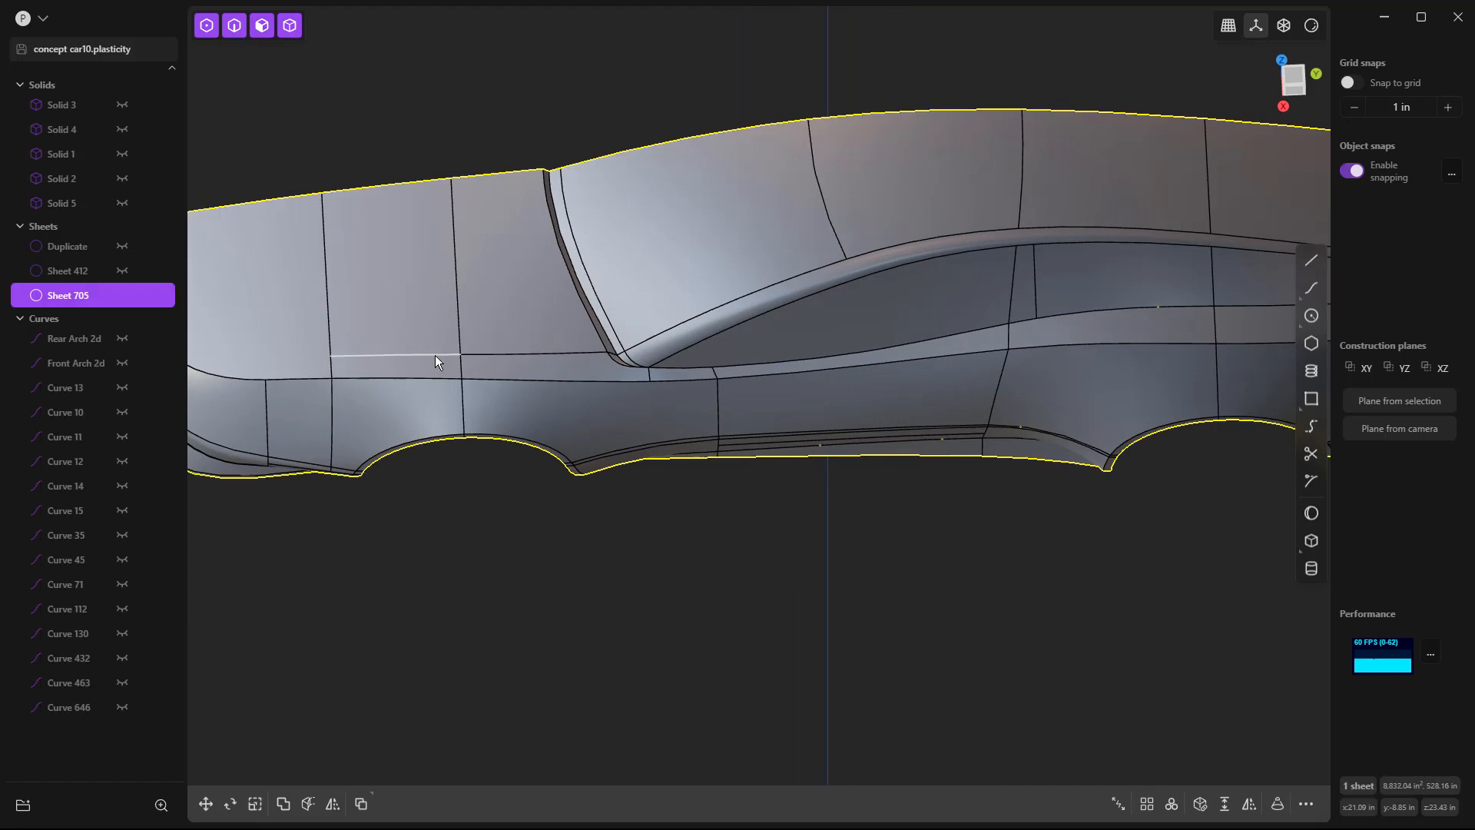
left_click(436, 355)
key("f")
key("Escape")
left_click(518, 352)
key("f")
key("Escape")
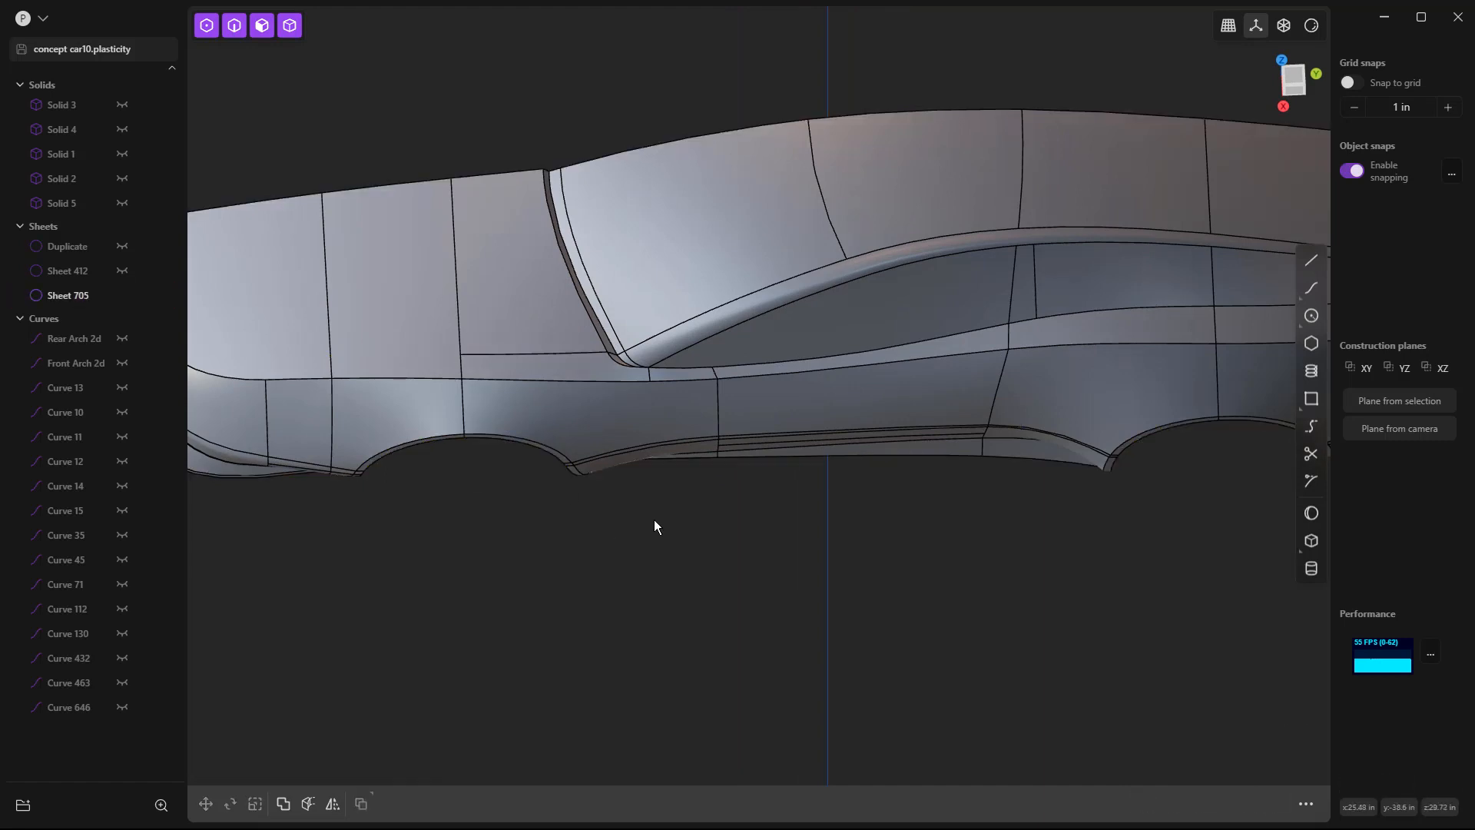
Inspect the patched pillar-base corner and body side from several angles, and switch the view to perspective.
middle_click_drag(679, 518, 762, 426)
scroll(668, 409, "up", 5)
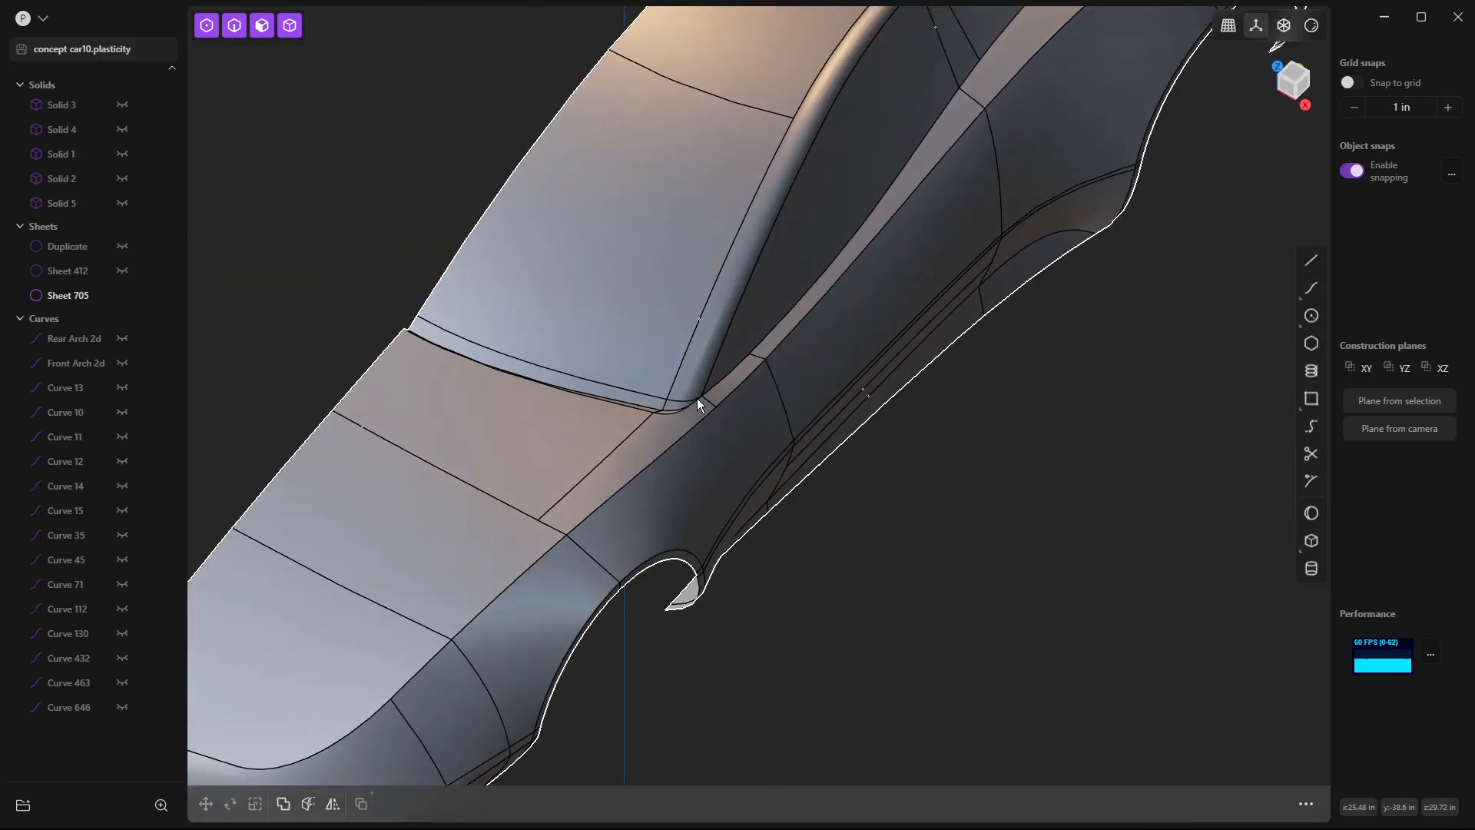
middle_click_drag(698, 416, 610, 427)
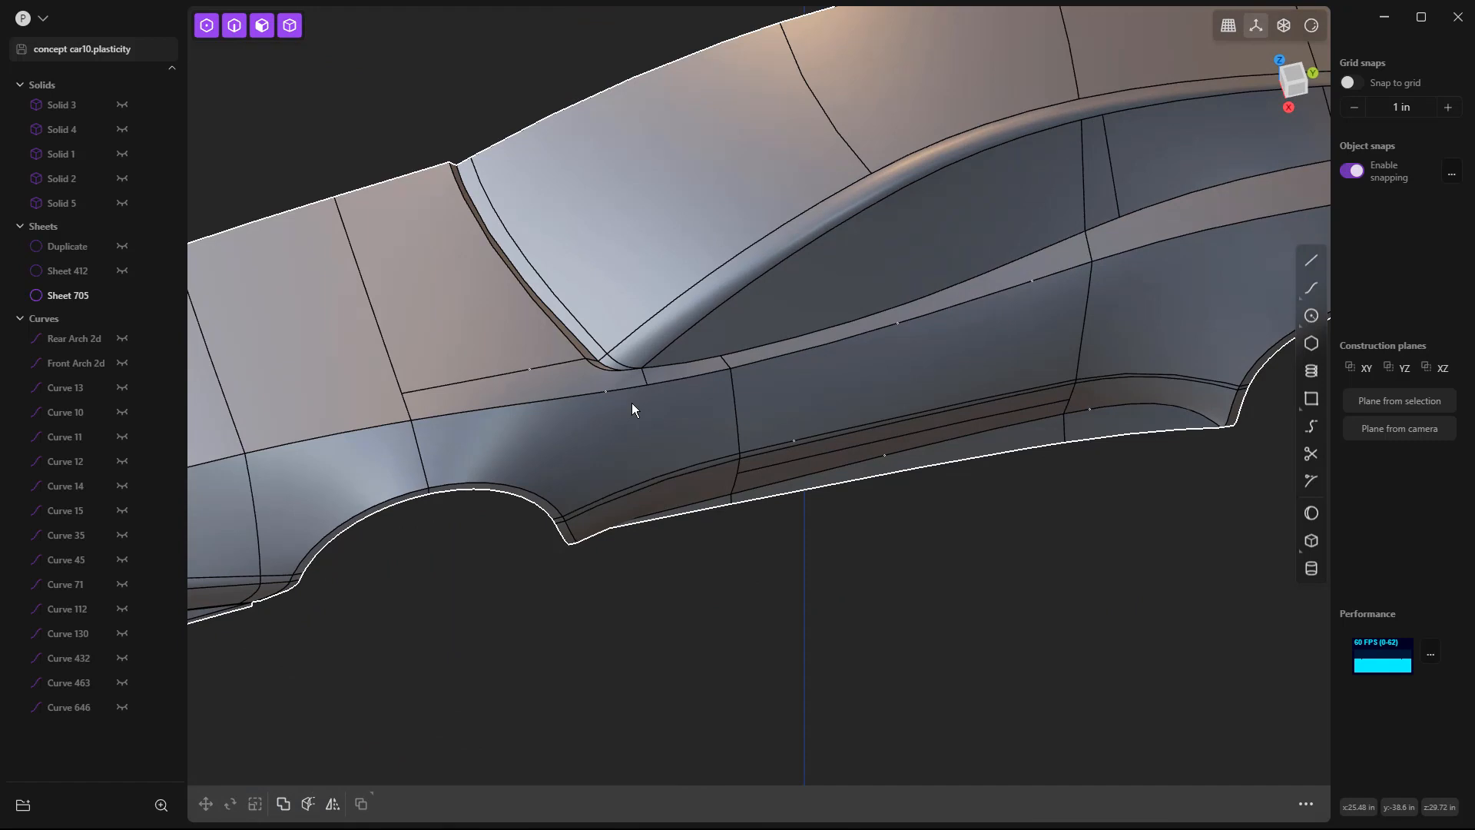
scroll(495, 316, "down", 2)
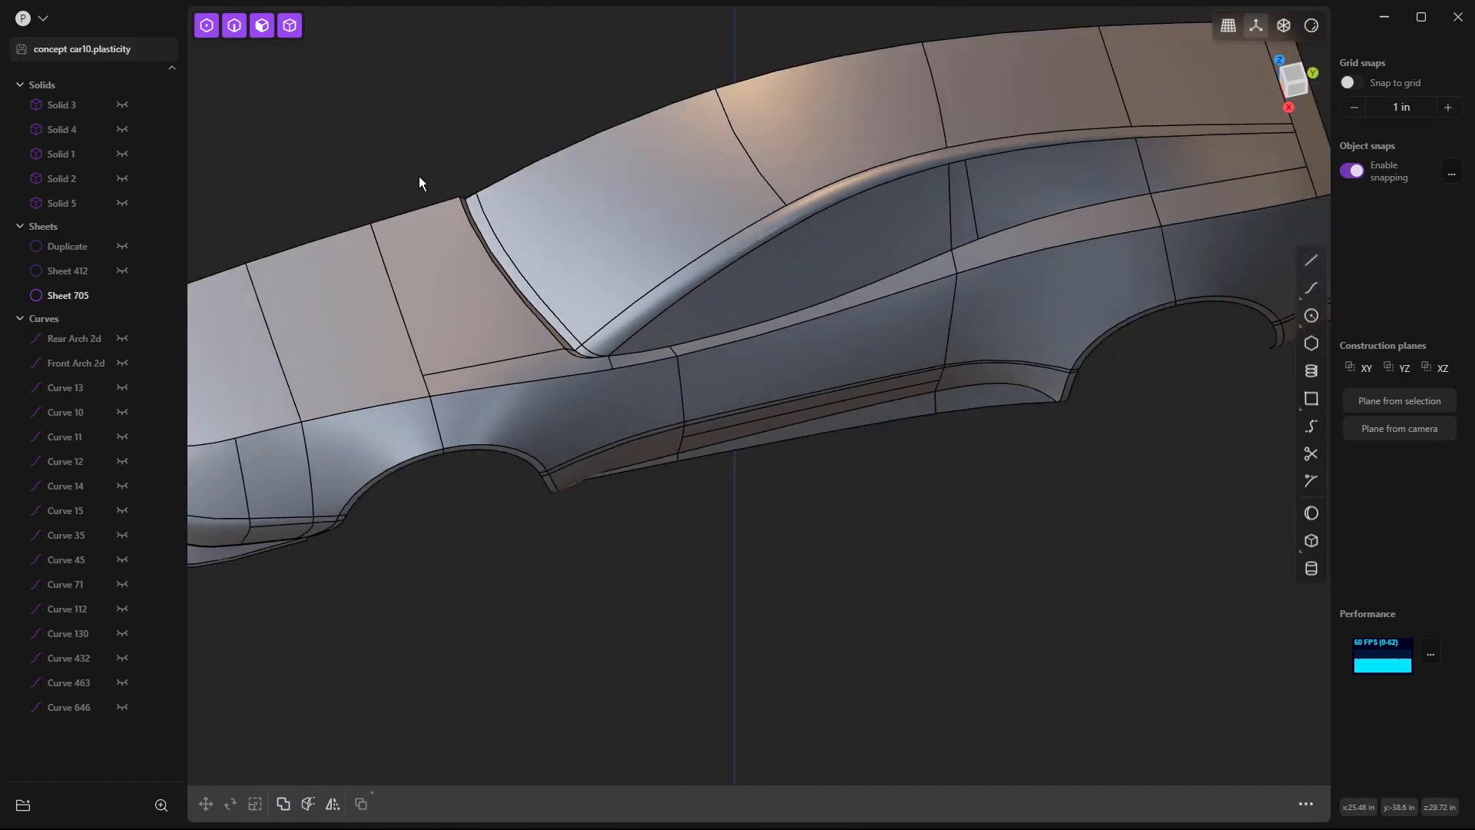
key("2")
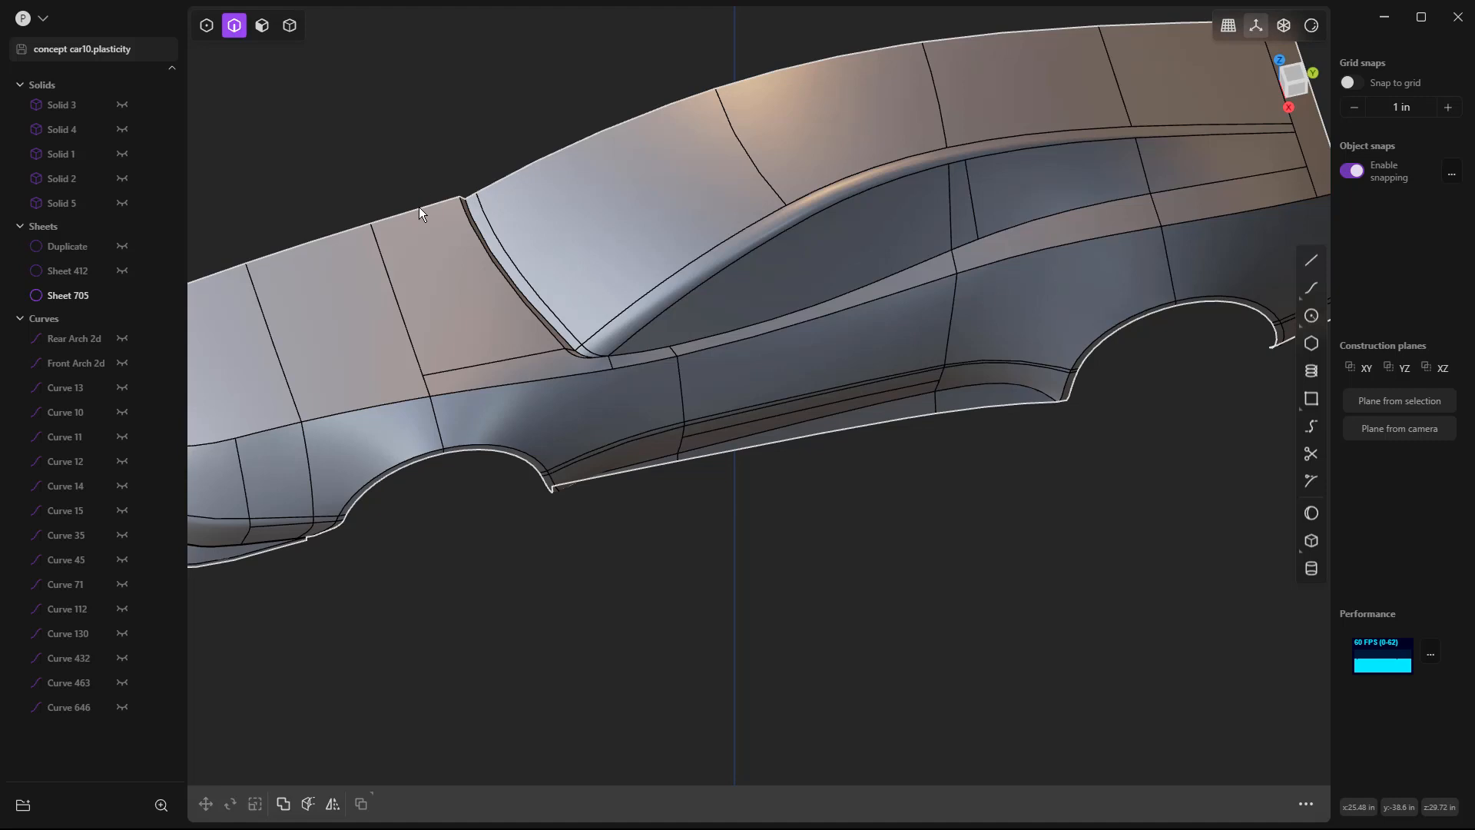
key("2")
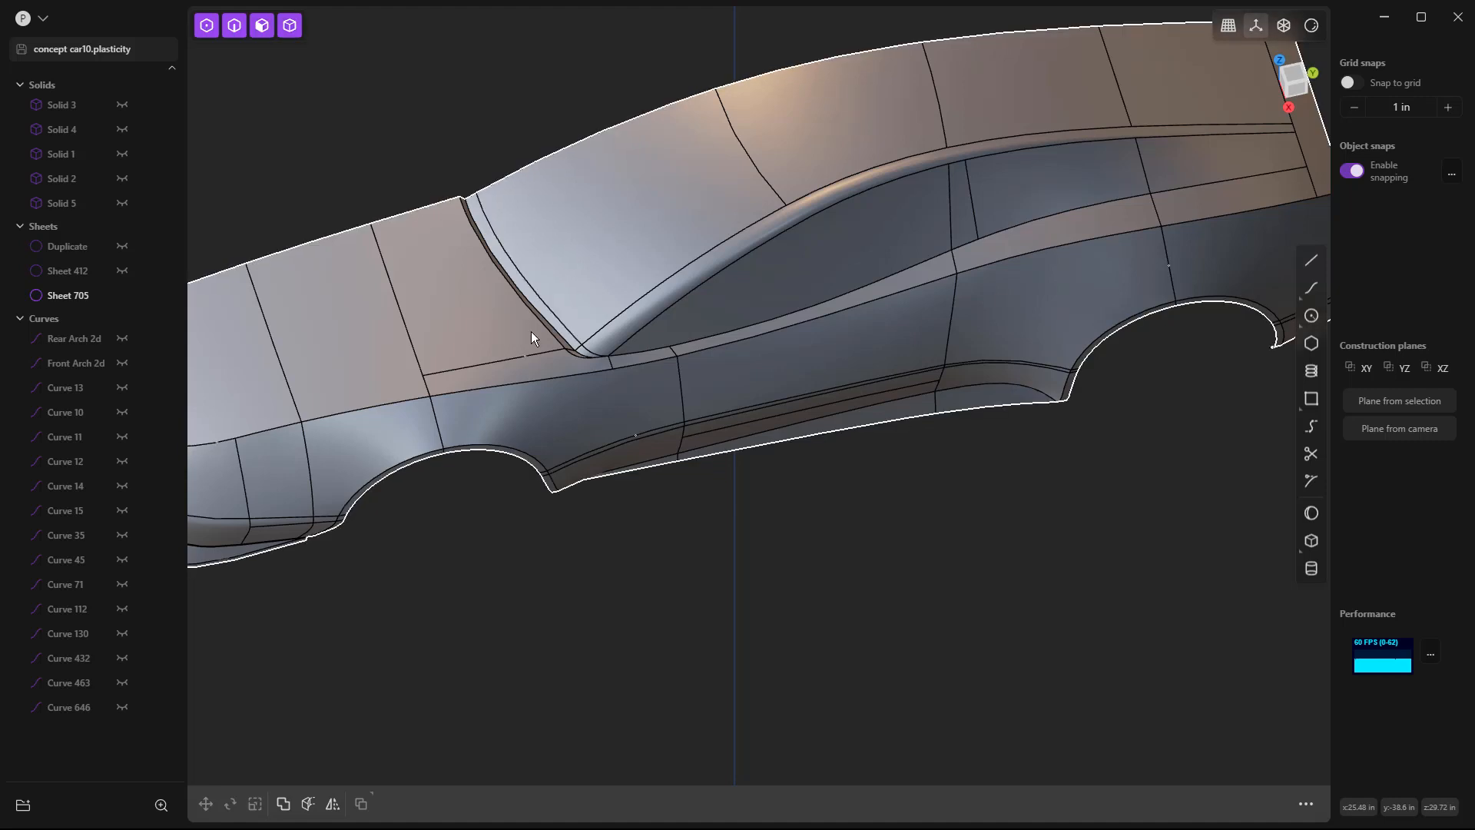
scroll(589, 377, "down", 3)
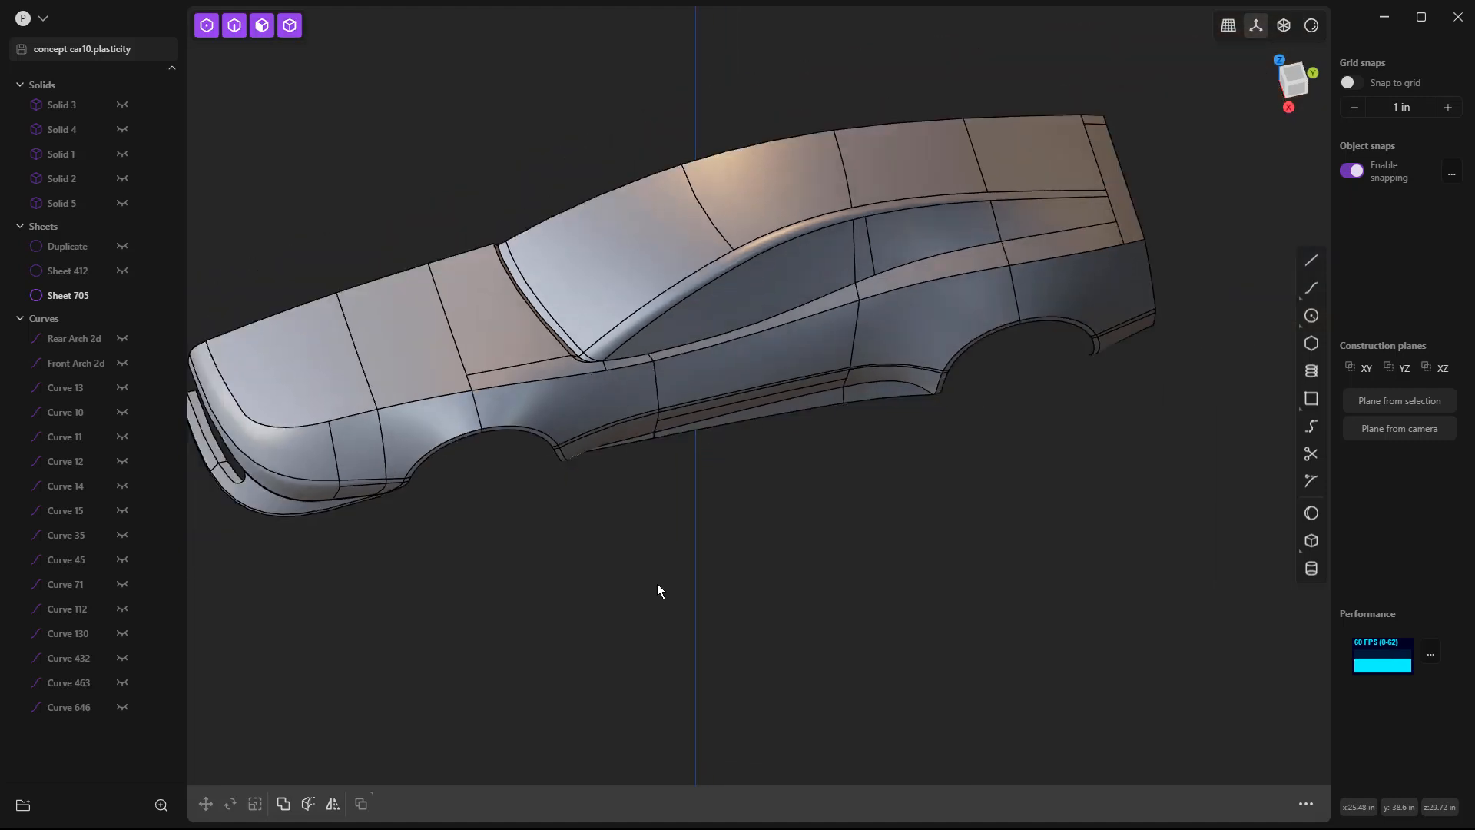
key("KP_5")
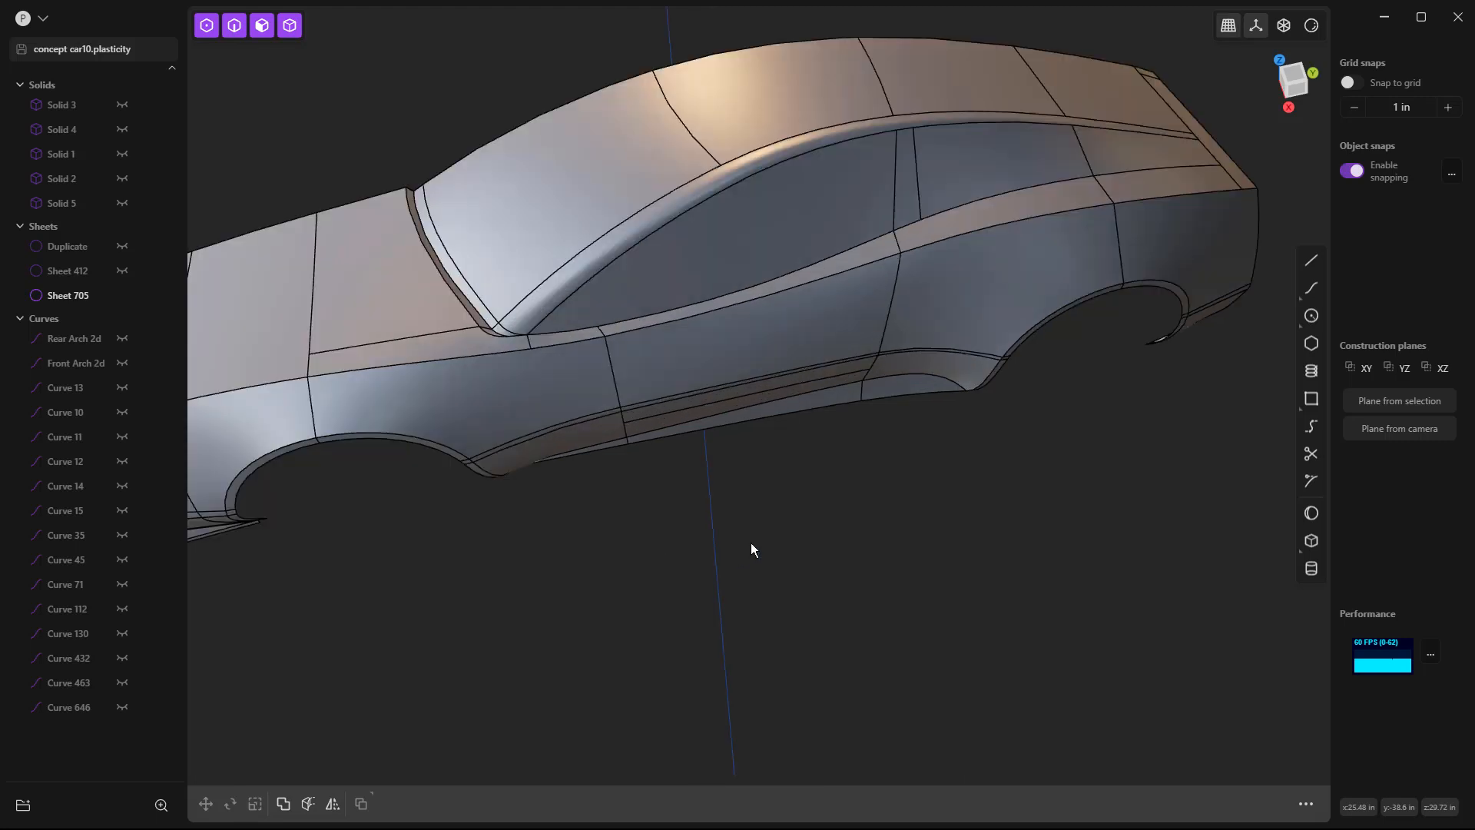
scroll(731, 539, "down", 3)
Mirror the half body sheet across the car's centerline as a separate second sheet.
middle_click_drag(729, 544, 605, 481)
left_click(605, 480)
scroll(749, 438, "down", 3)
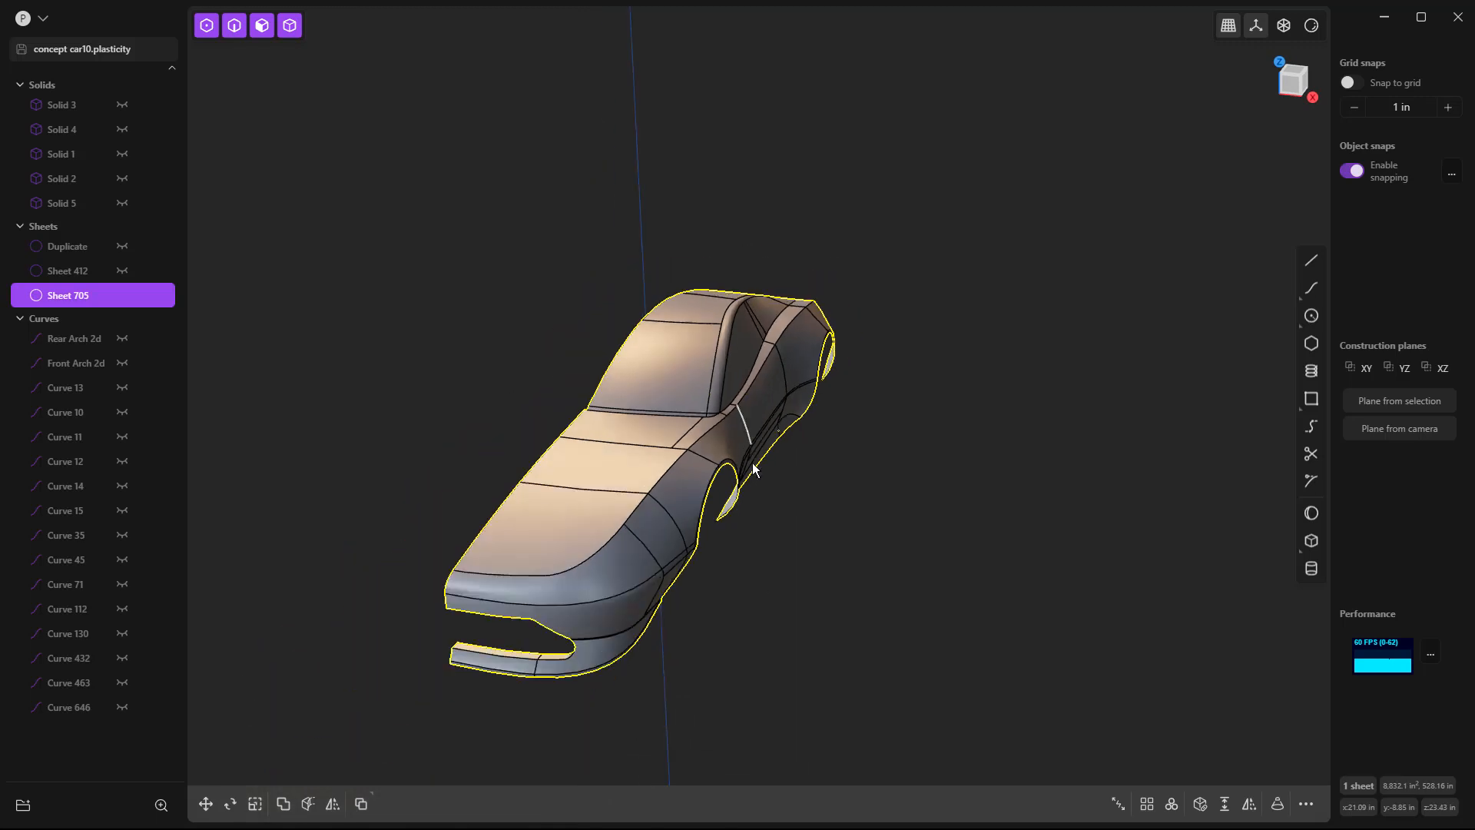
left_click(332, 803)
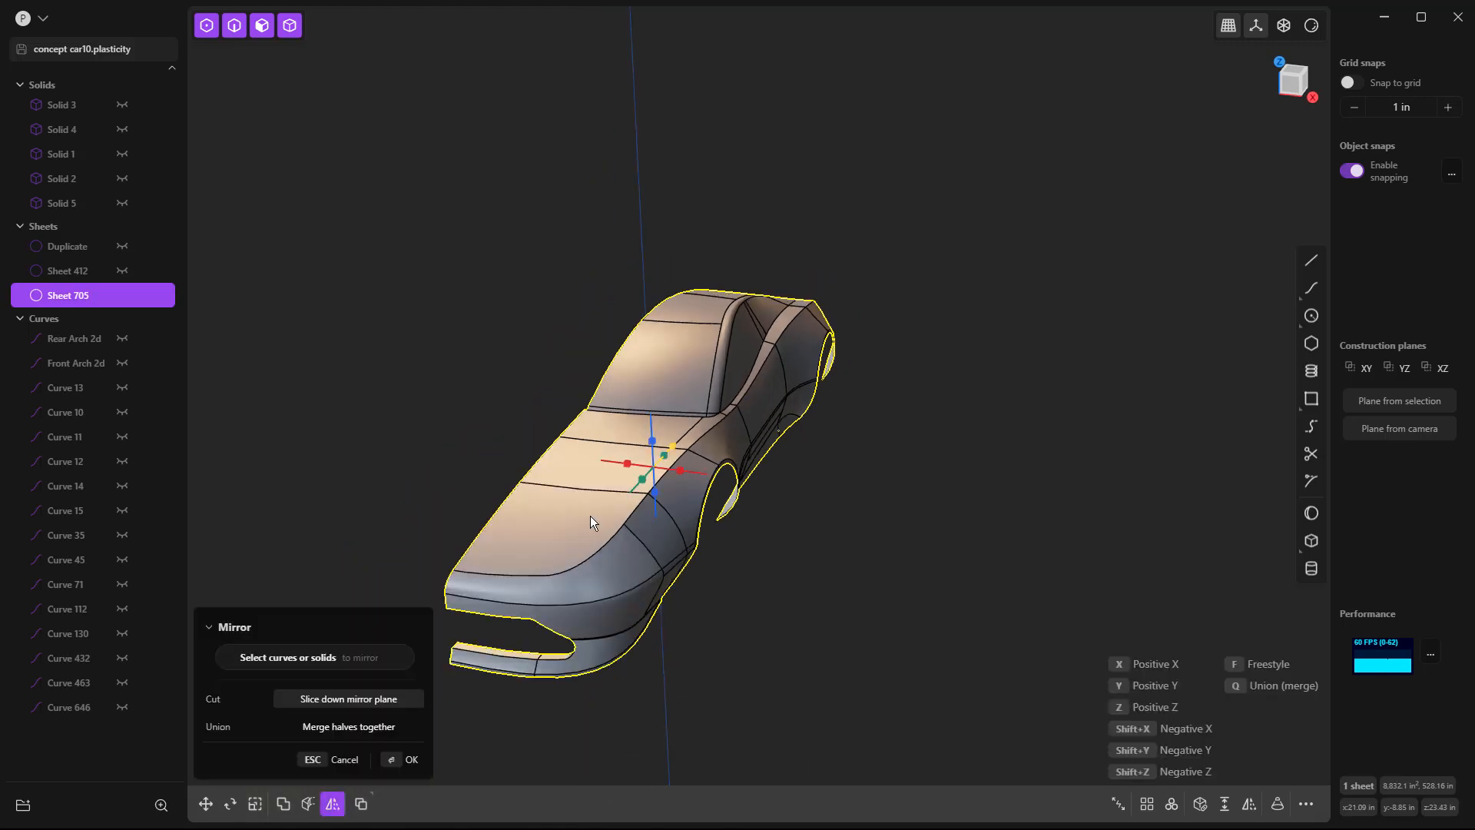
key("Return")
scroll(997, 463, "down", 2)
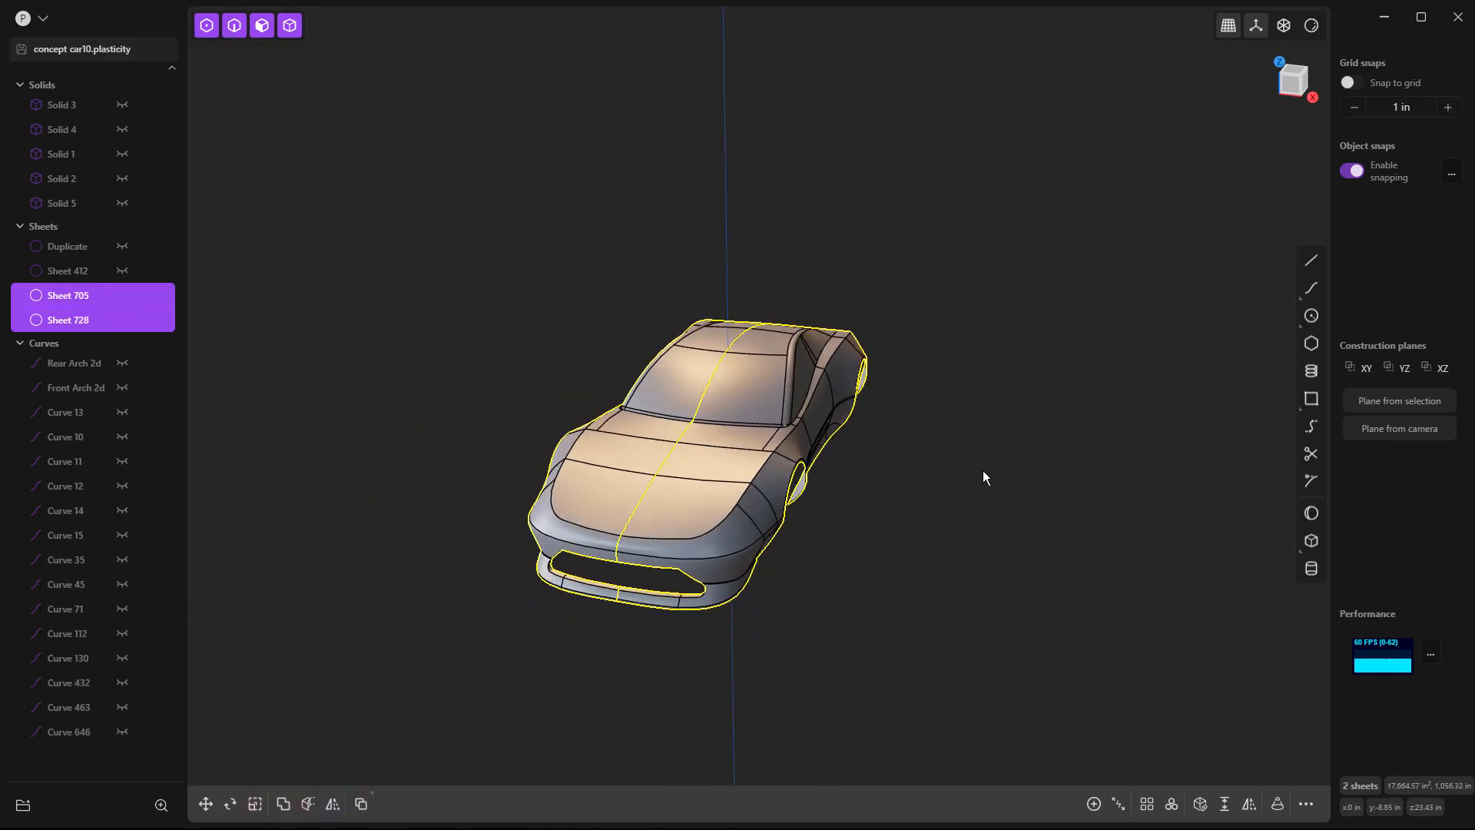
Turn off edge display and shade the body with the glossy red material.
left_click(1314, 27)
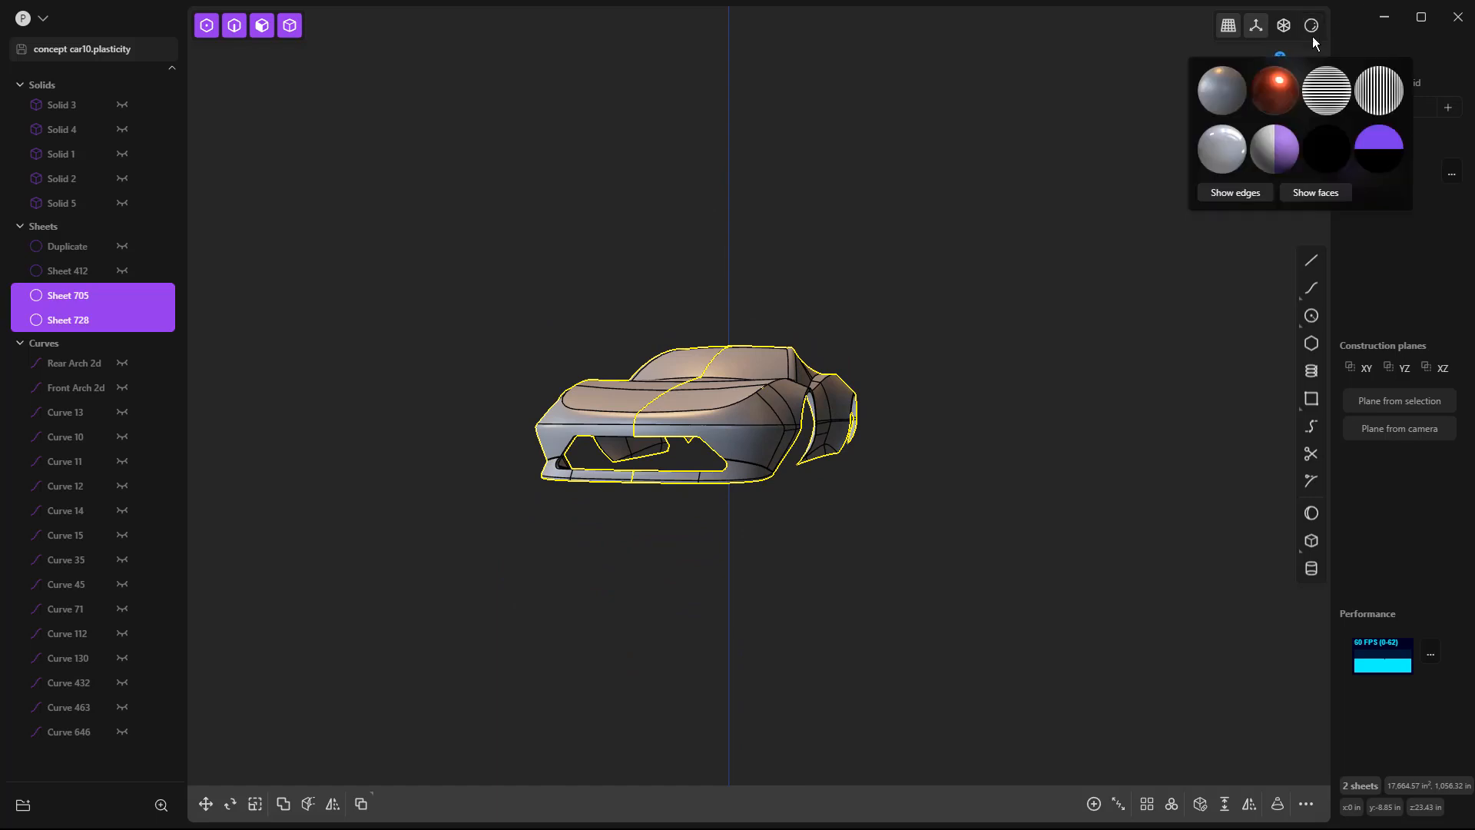
left_click(1244, 192)
left_click(1271, 92)
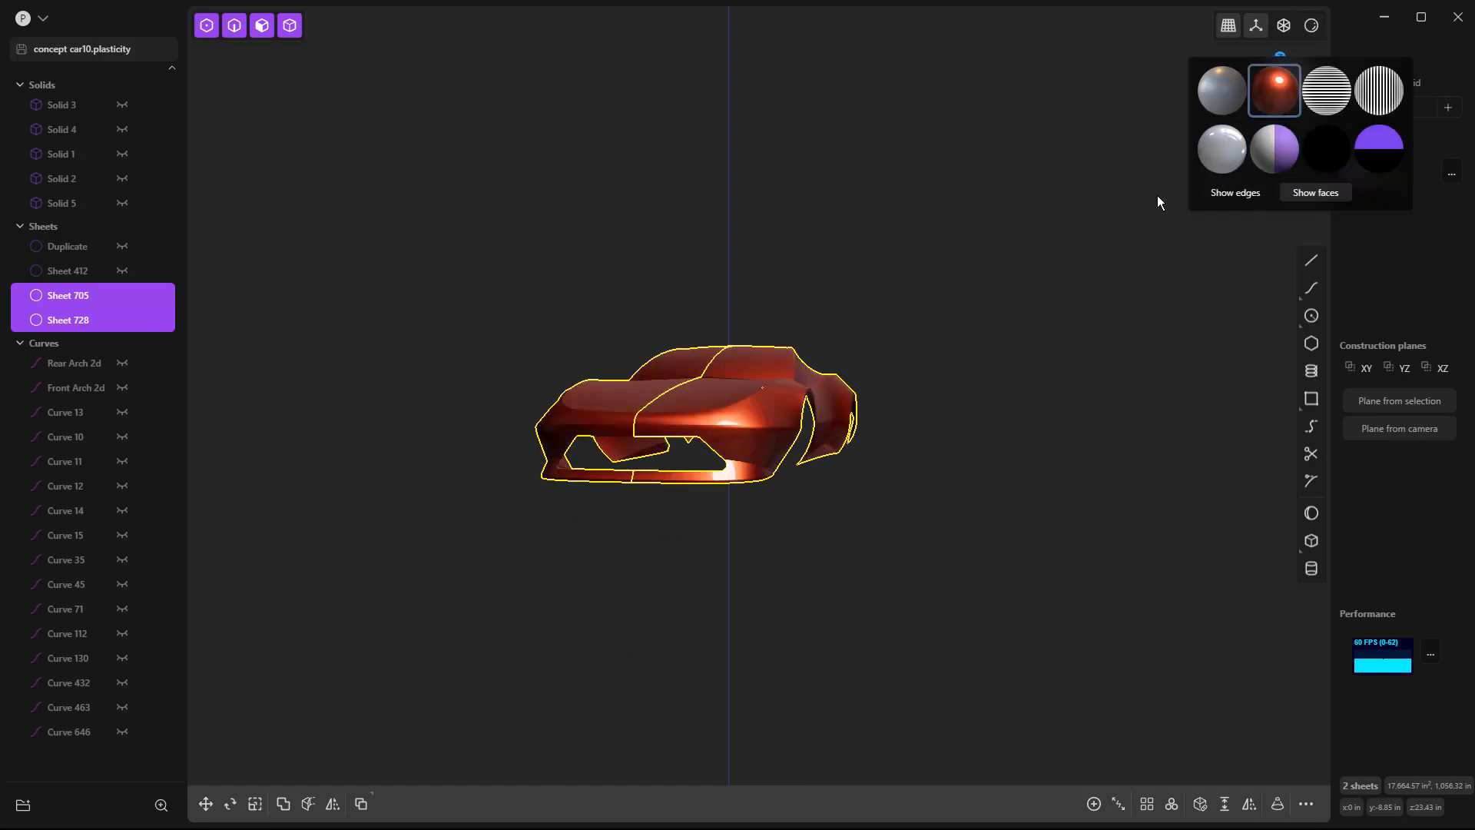
Inspect the highlights on the mirrored red body around the windshield, side window and hood, including the roof profile in front view.
left_click(1006, 361)
middle_click_drag(1006, 359, 817, 430)
scroll(661, 389, "up", 10)
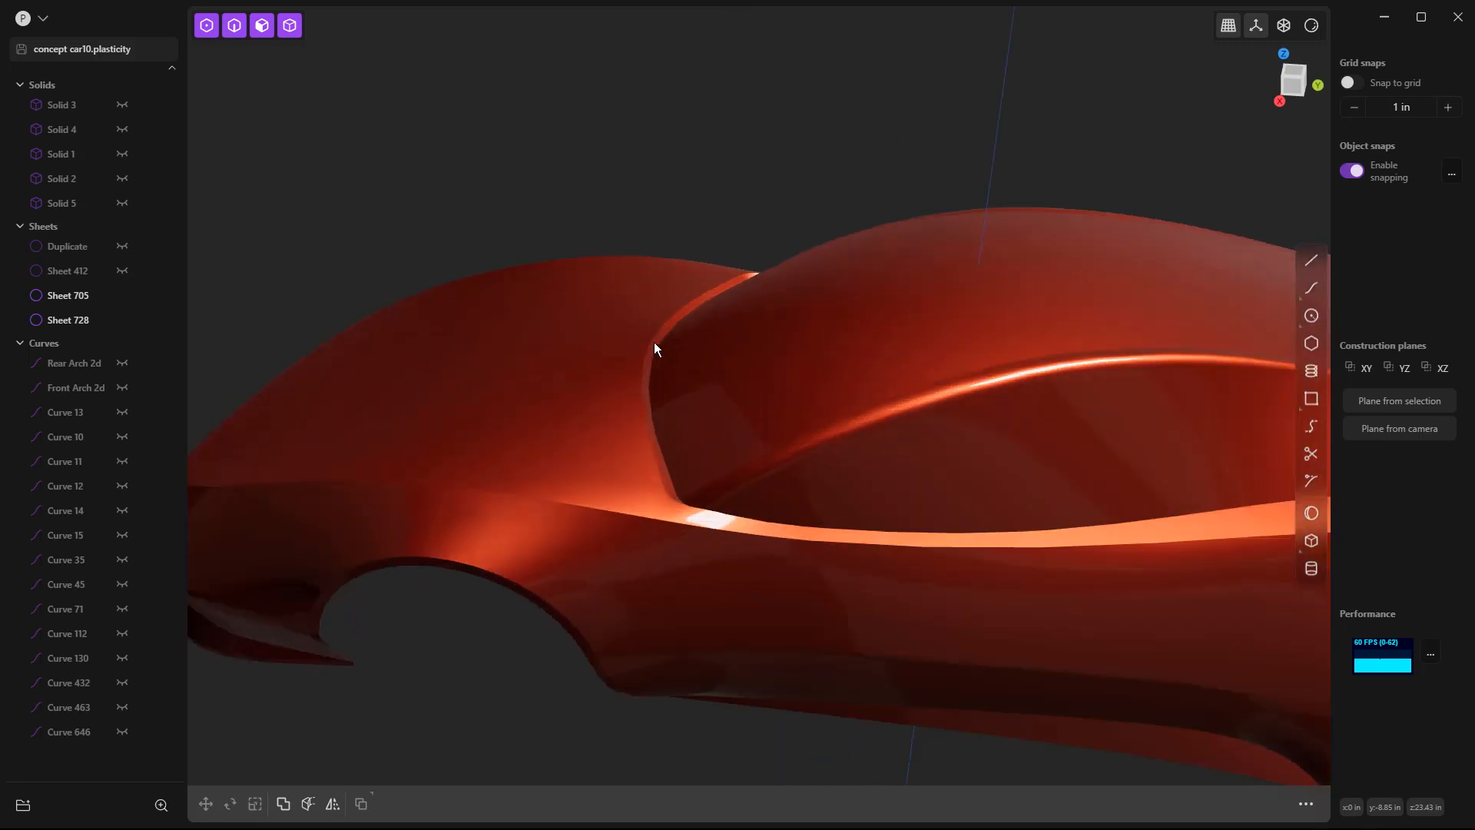
middle_click_drag(688, 521, 708, 427)
middle_click_drag(768, 214, 892, 373)
scroll(893, 373, "down", 8)
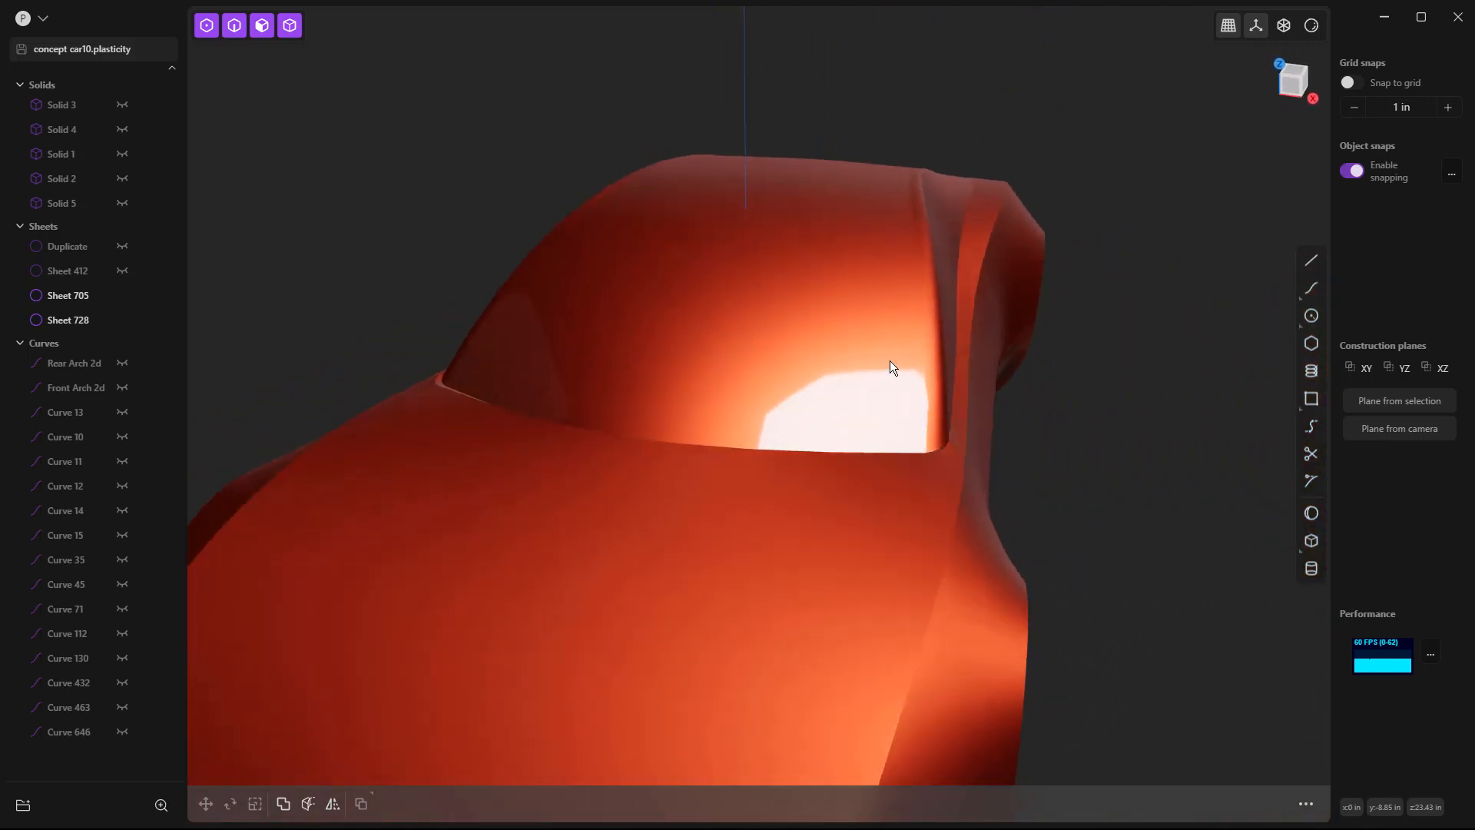
middle_click_drag(852, 488, 822, 538)
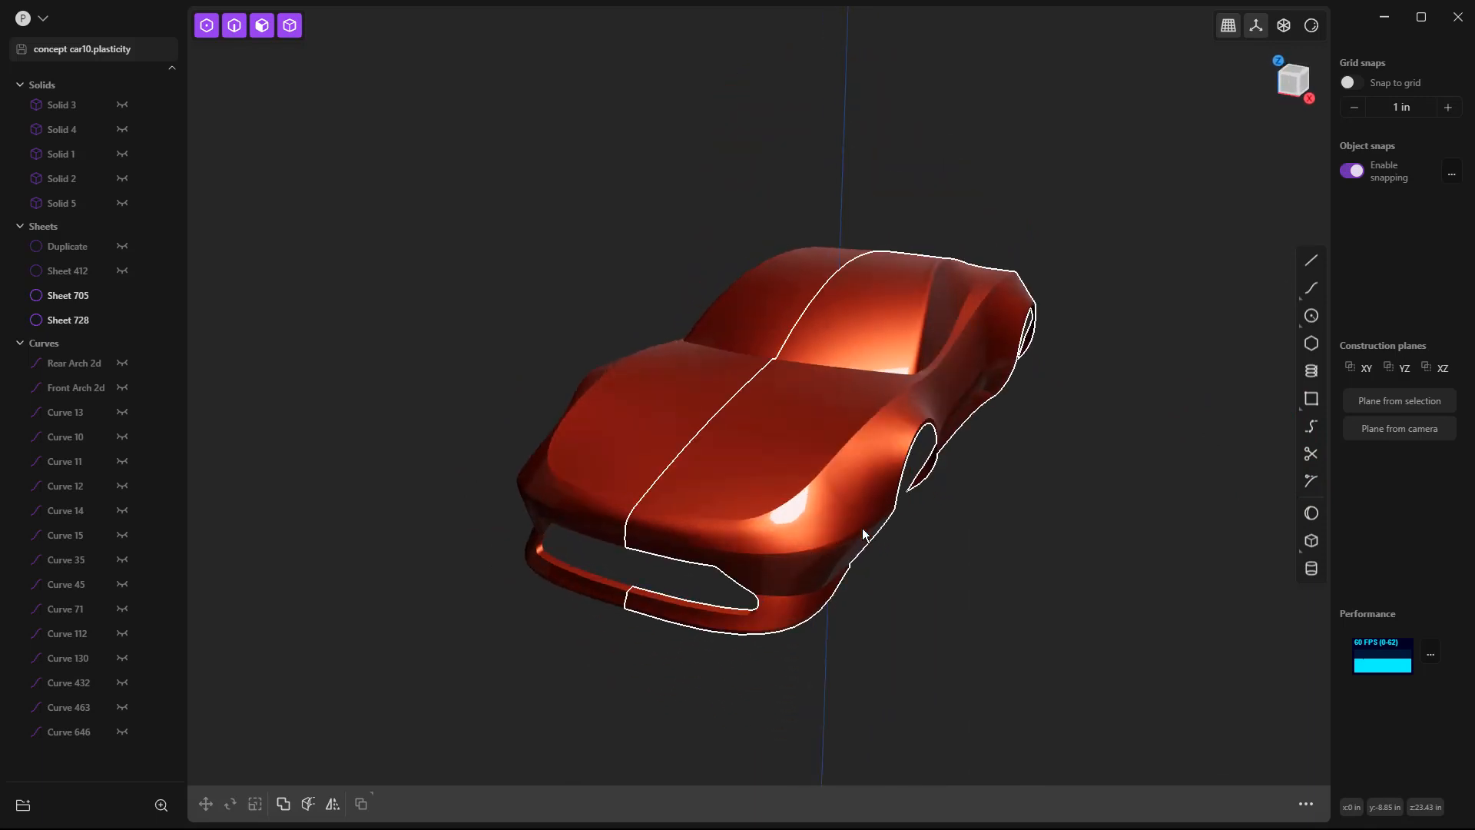
middle_click_drag(1029, 472, 934, 519)
key("KP_1")
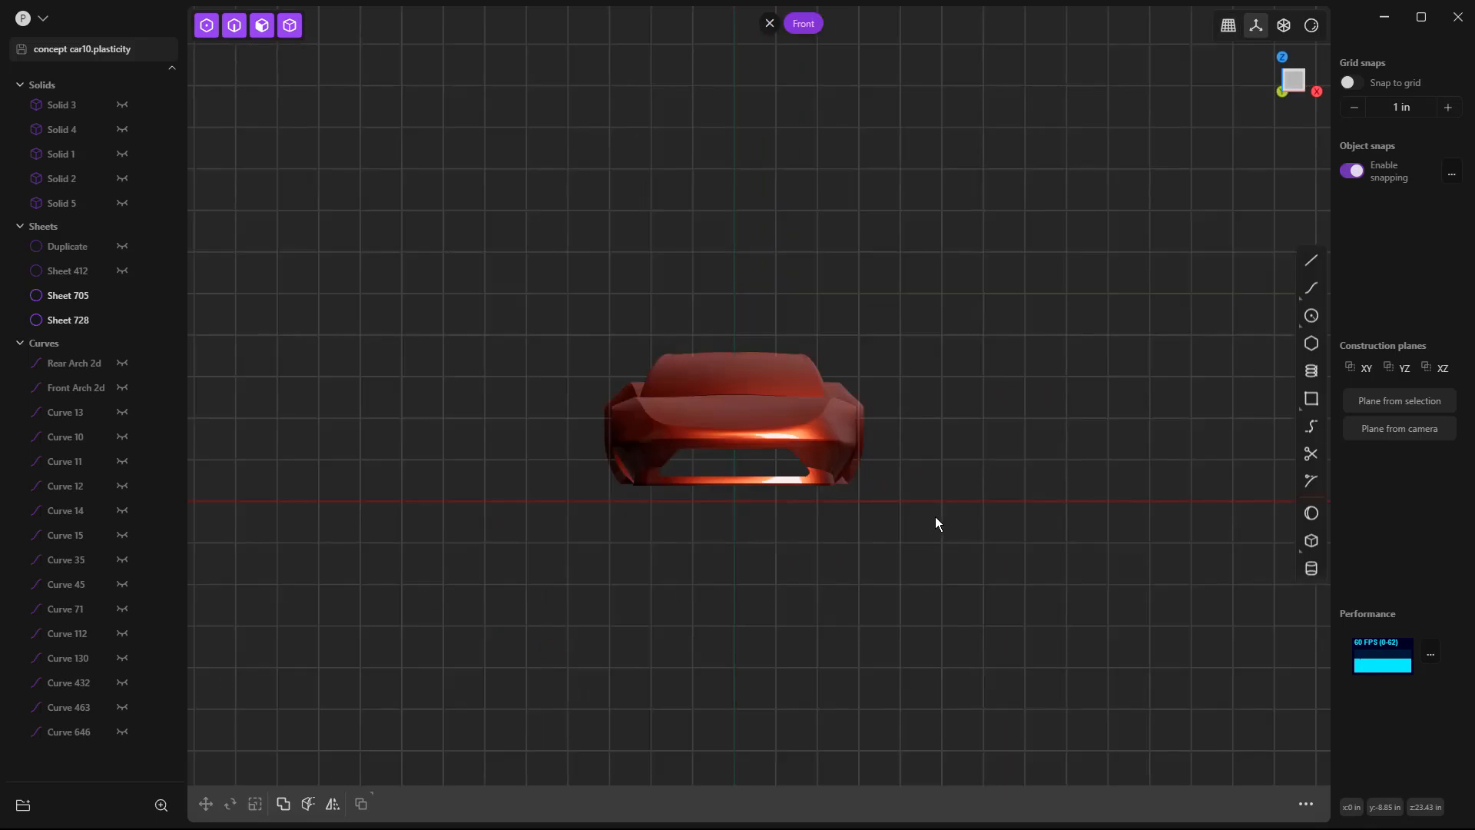
scroll(767, 343, "up", 5)
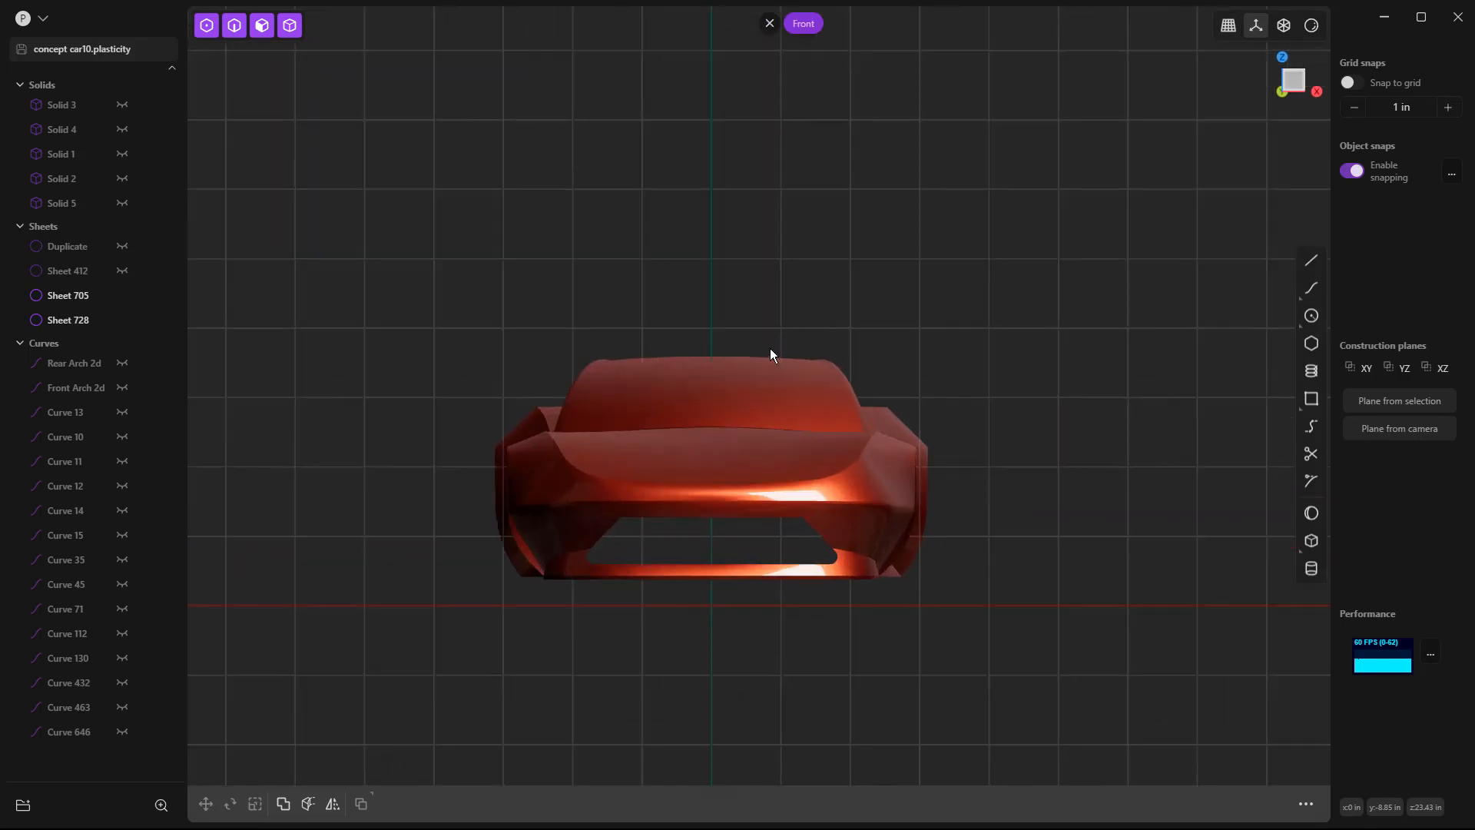
scroll(773, 352, "up", 5)
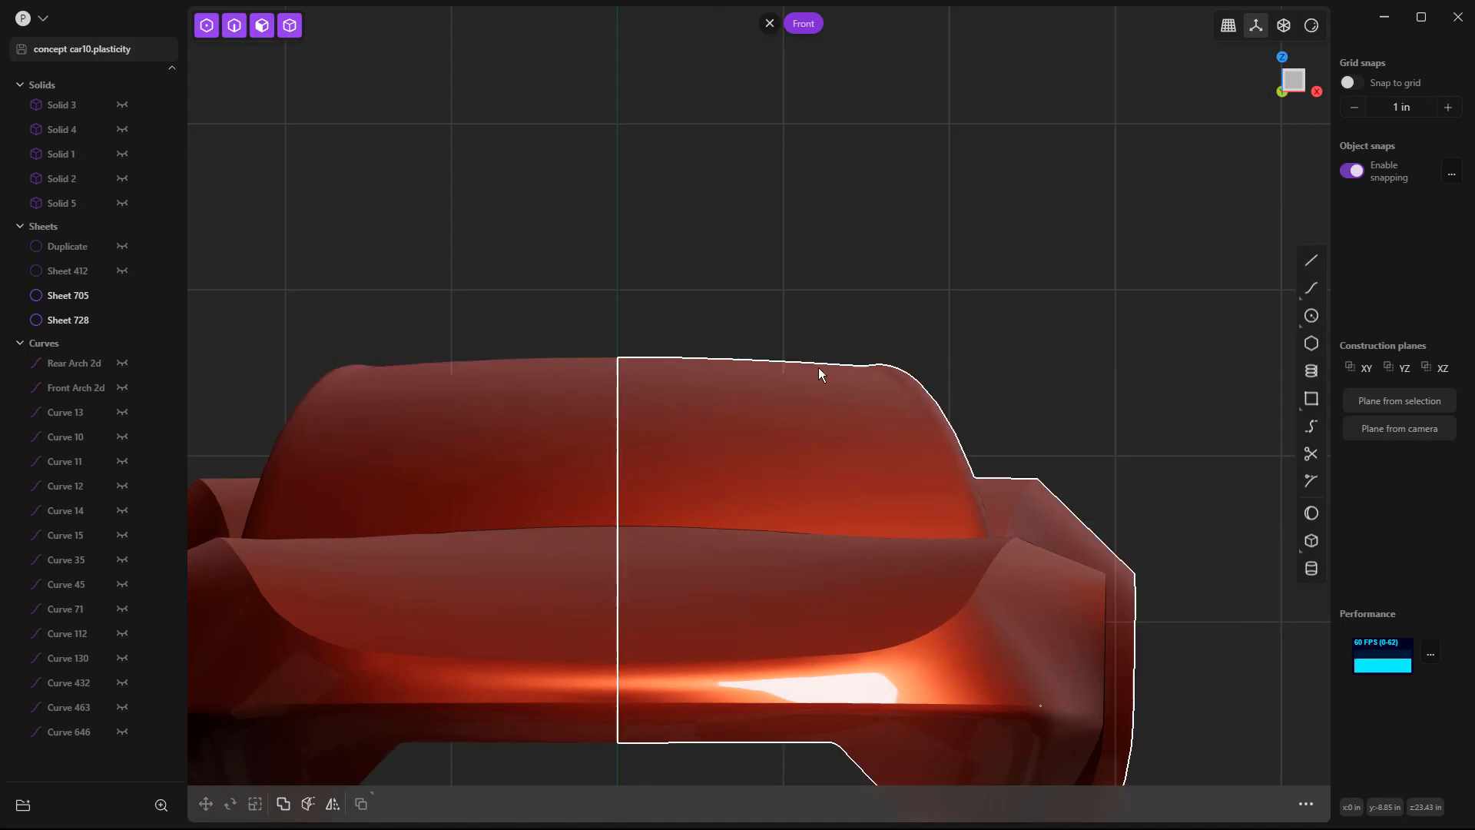
middle_click_drag(704, 422, 722, 541)
left_click(684, 514)
left_click(683, 514)
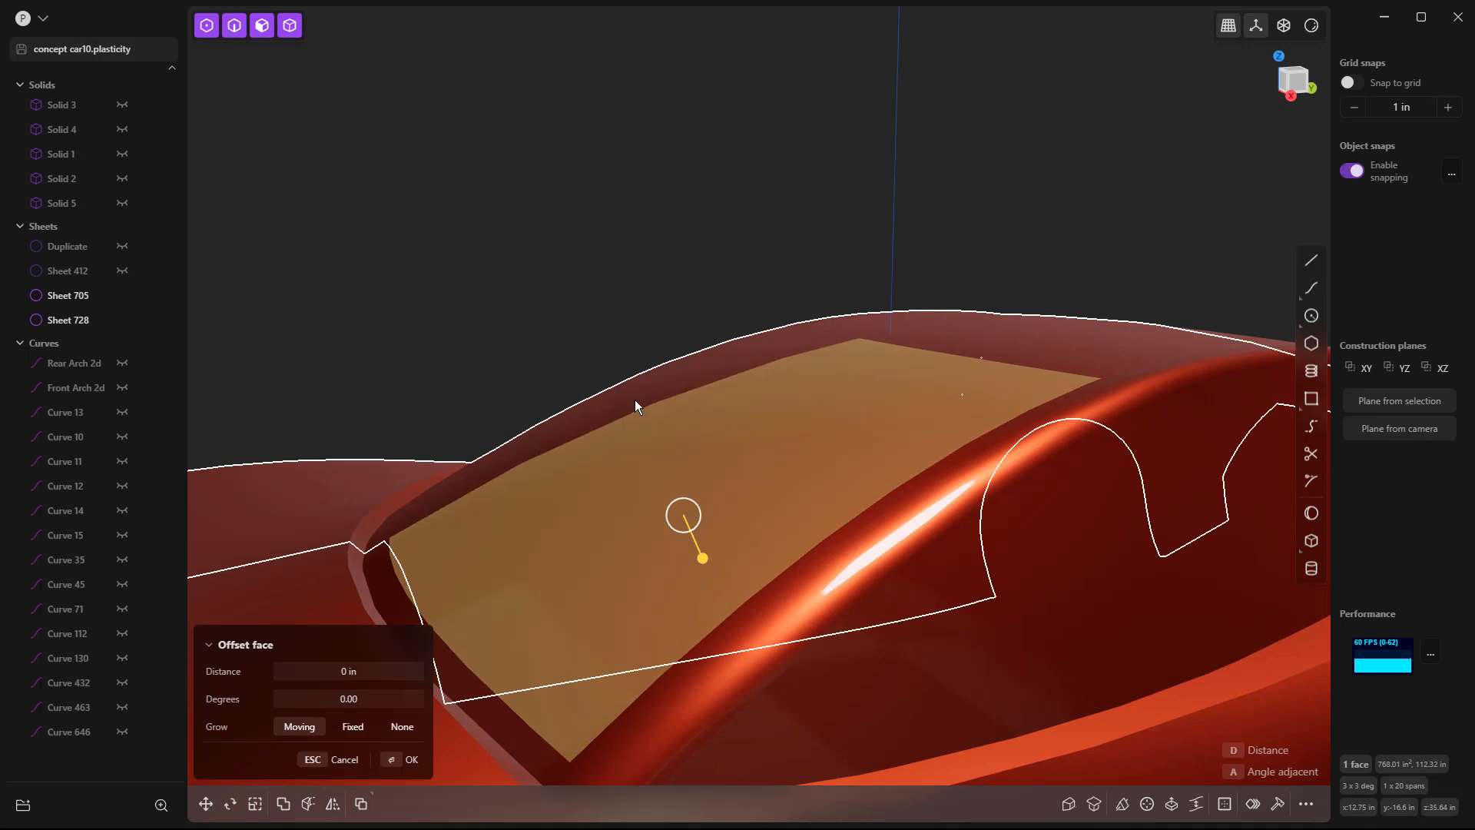
left_click(691, 373)
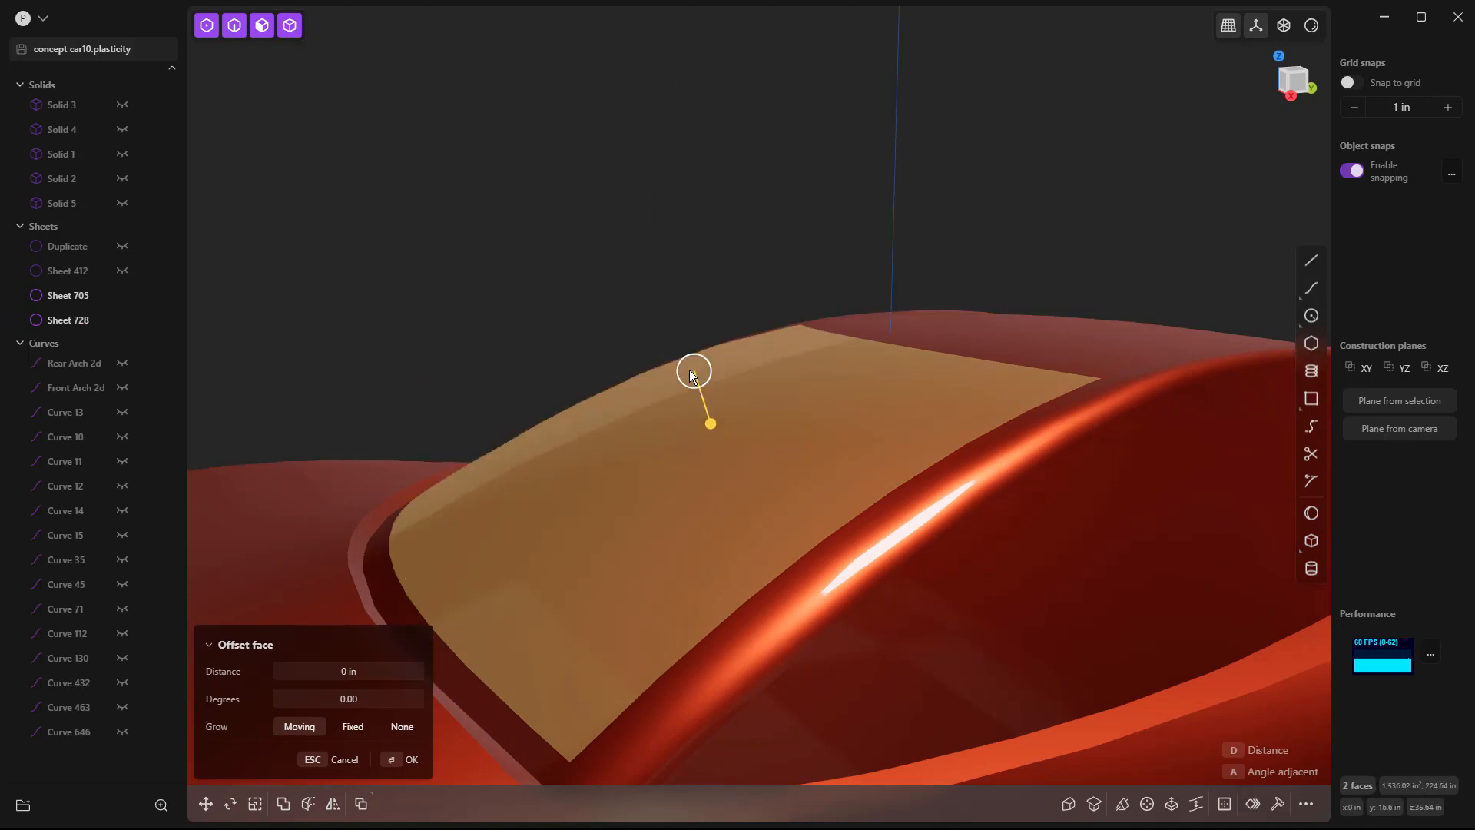
key("o")
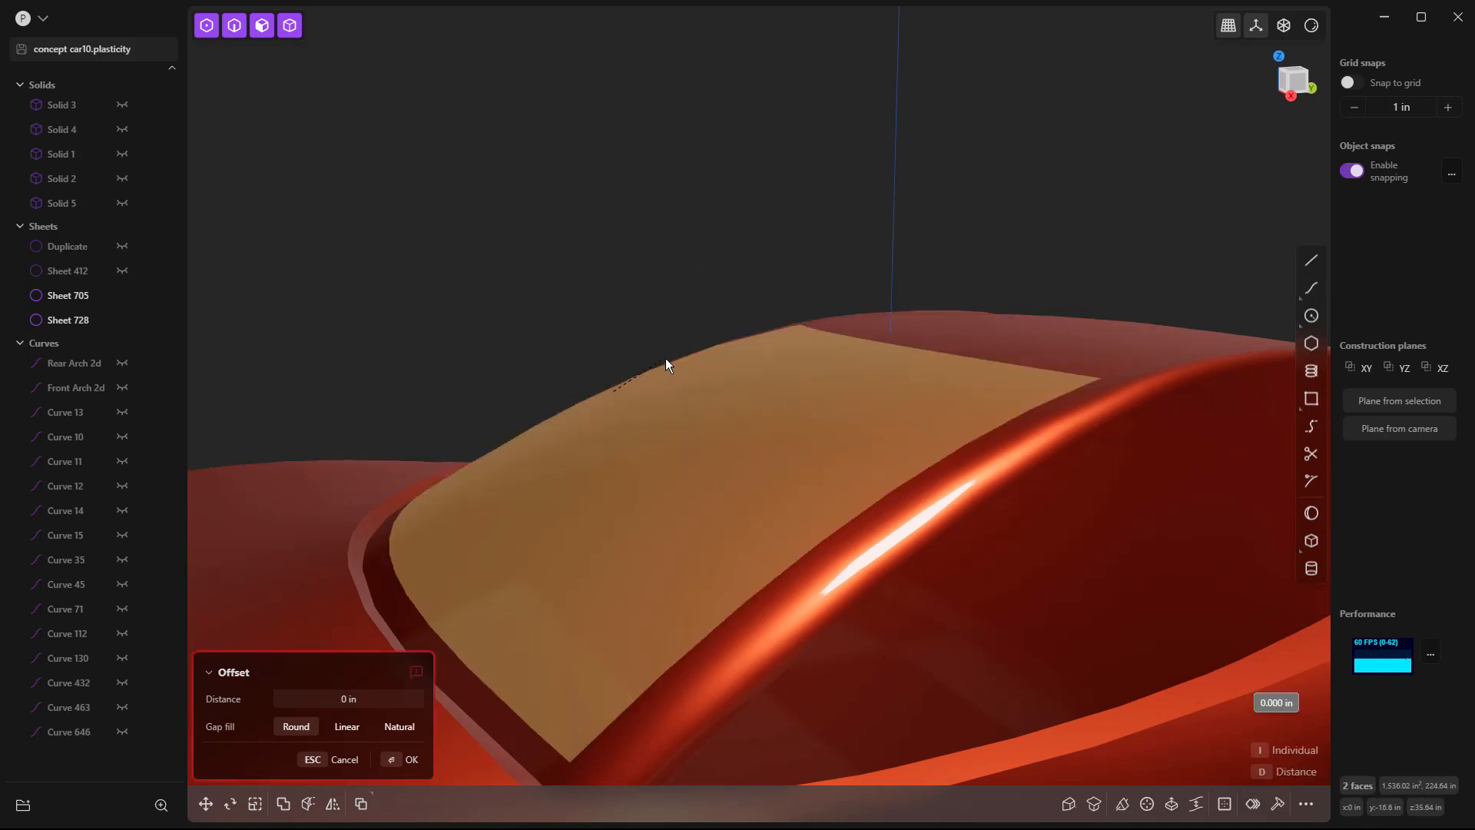
key("Escape")
Clear the windshield face selection and switch the whole car body to the half-grey, half-purple shading material.
scroll(665, 357, "down", 10)
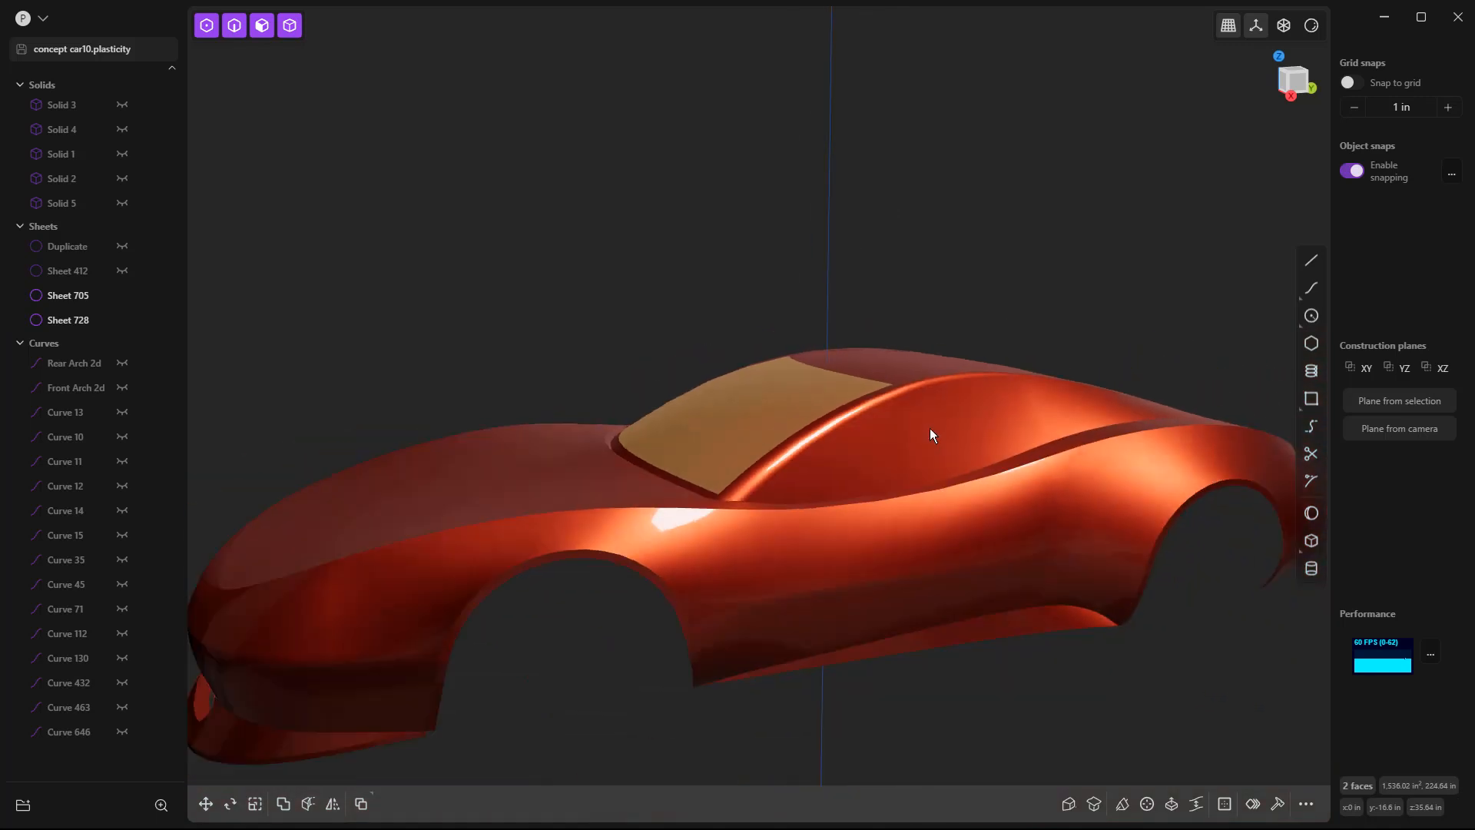
middle_click_drag(955, 443, 772, 468)
middle_click_drag(937, 643, 833, 527)
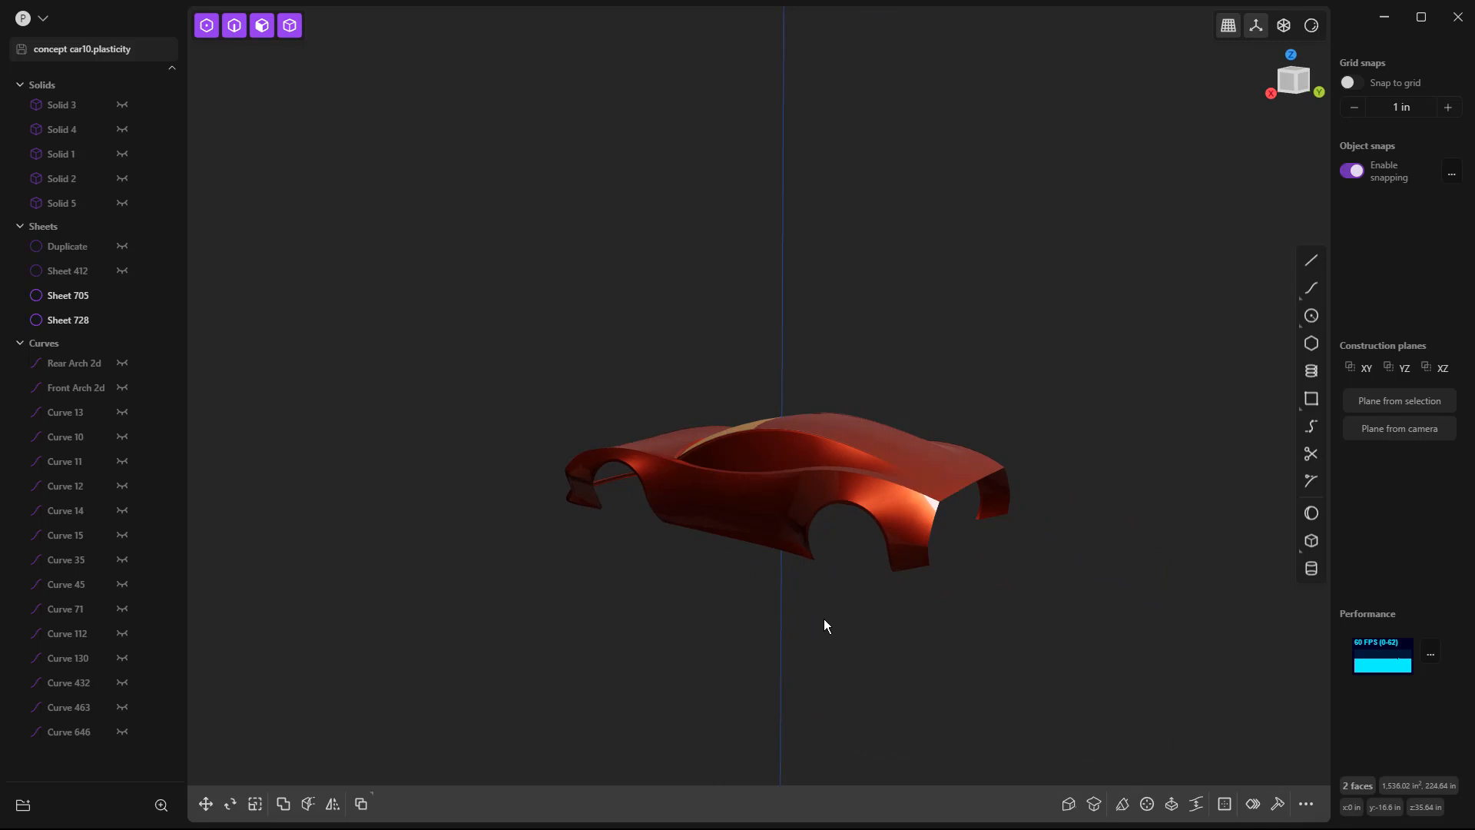
left_click(896, 597)
left_click(1312, 26)
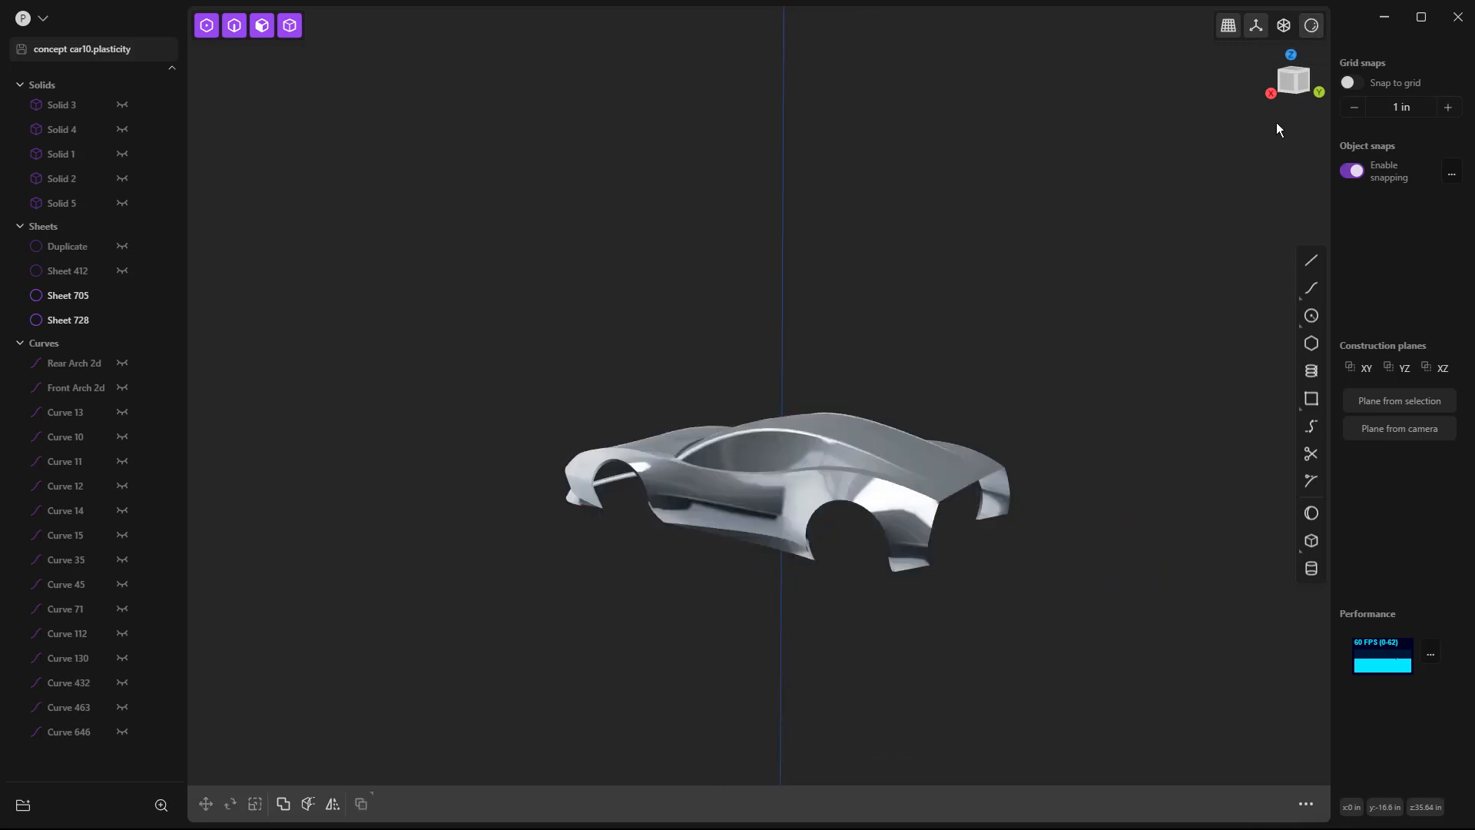
left_click(1312, 26)
mouse_move(1311, 28)
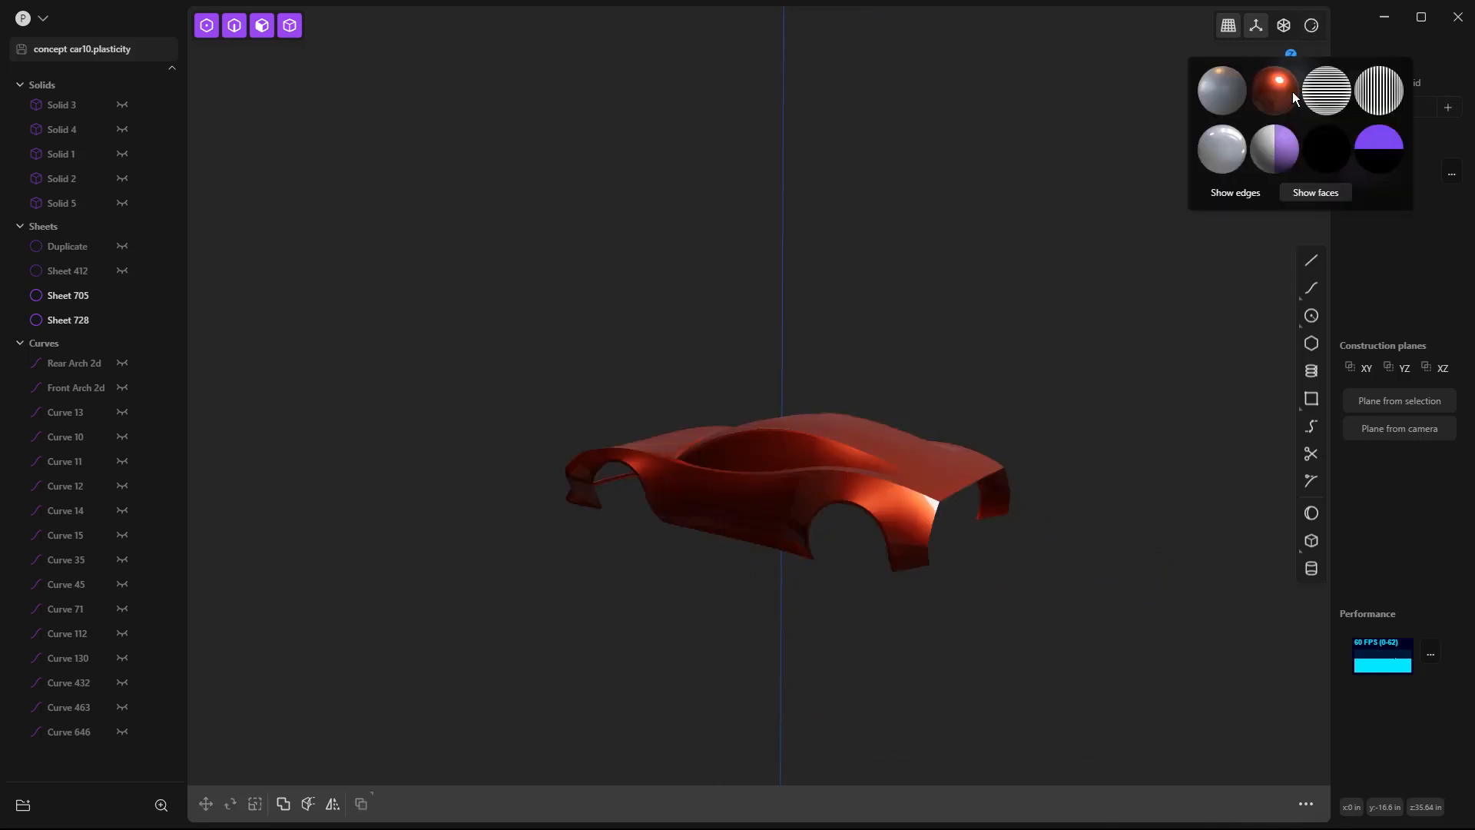
left_click(1267, 146)
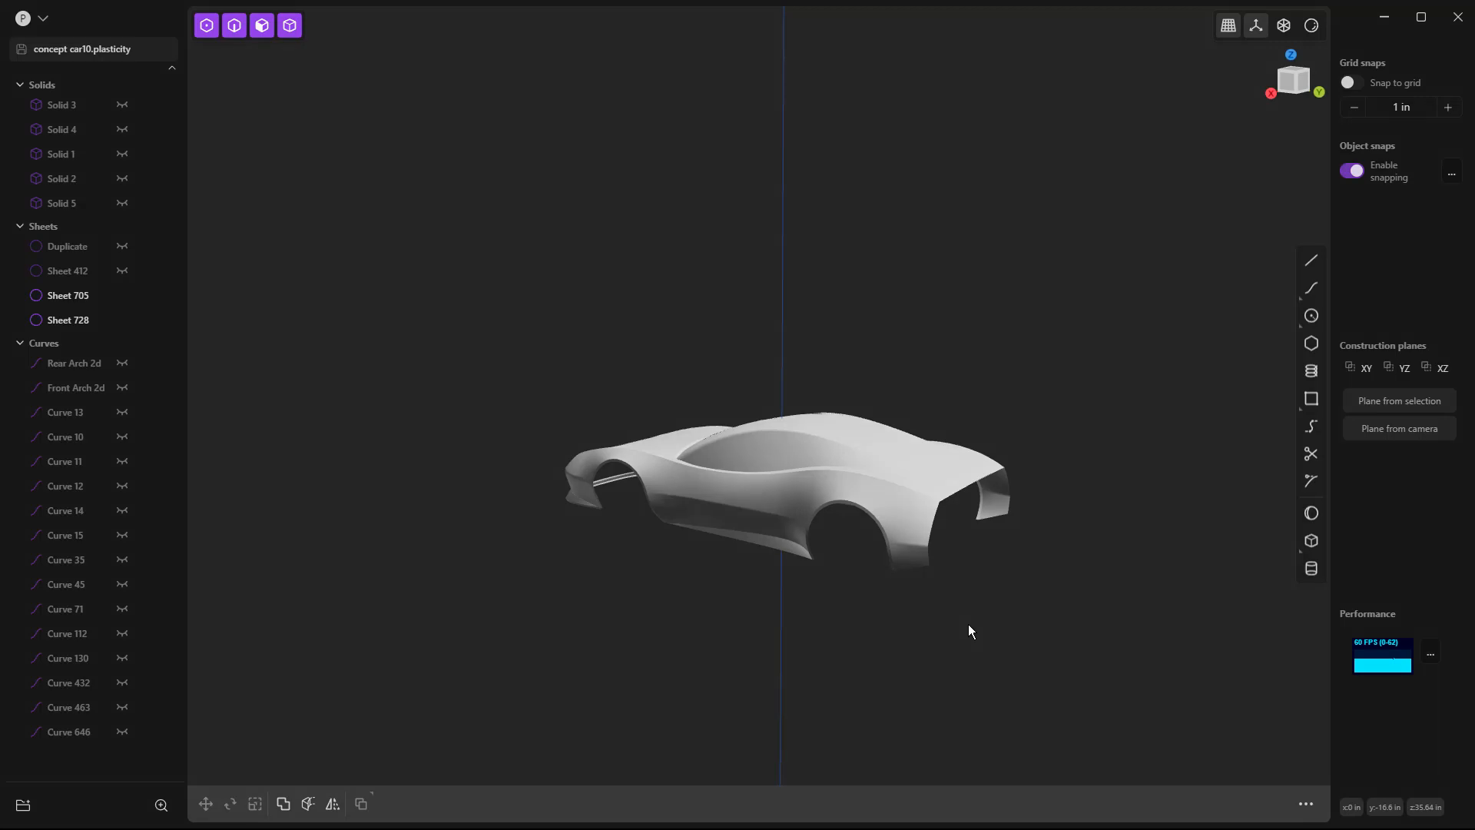